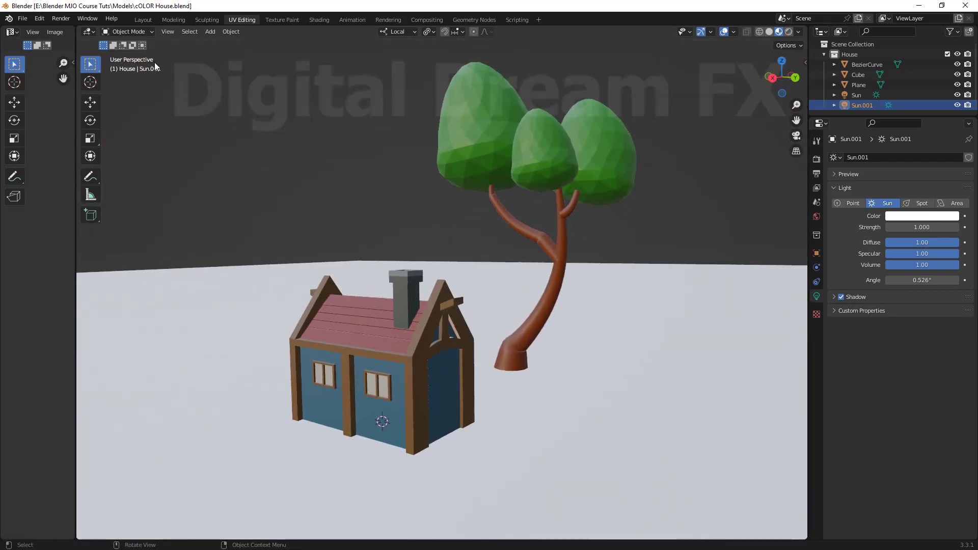
Display the house scene with rendered shading in the Layout workspace and examine the model and its sun lights.
click(139, 19)
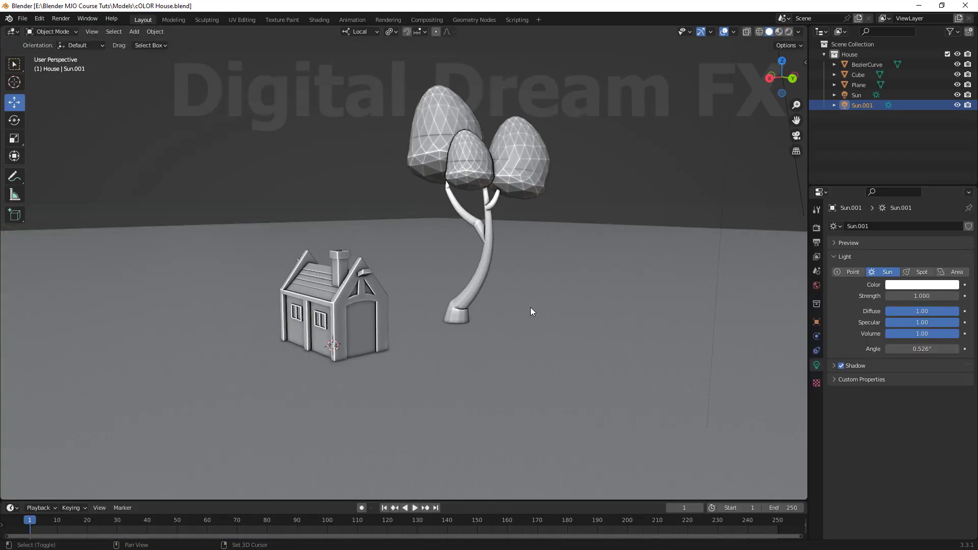
click(790, 32)
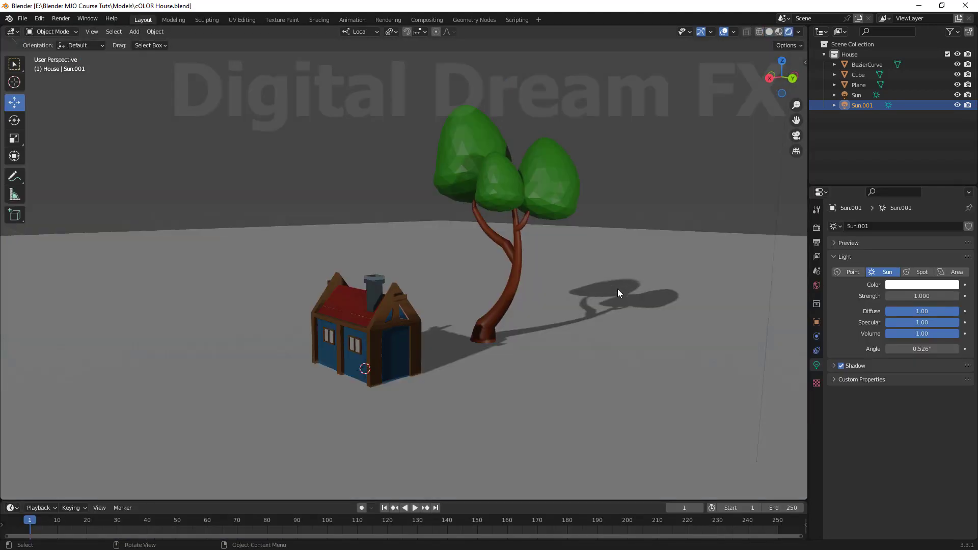
mouse_move(618, 291)
middle_down()
mouse_move(648, 332)
mouse_move(593, 326)
mouse_move(584, 314)
mouse_move(537, 332)
mouse_move(580, 317)
middle_up()
scroll(592, 322, up, 3)
scroll(580, 317, down, 2)
shift+middle_drag(506, 244, 547, 367)
scroll(518, 324, down, 2)
scroll(533, 343, up, 1)
scroll(459, 307, down, 2)
shift+middle_drag(411, 286, 428, 262)
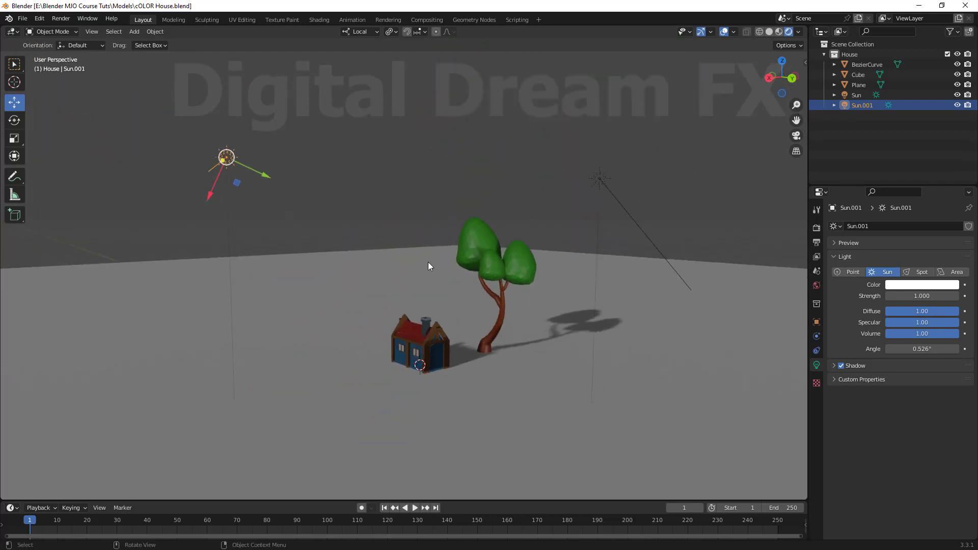
scroll(557, 304, up, 3)
shift+middle_drag(545, 290, 516, 277)
Select the tree and compare its Tree Trunks and Leaf materials.
click(509, 273)
middle_drag(597, 332, 602, 316)
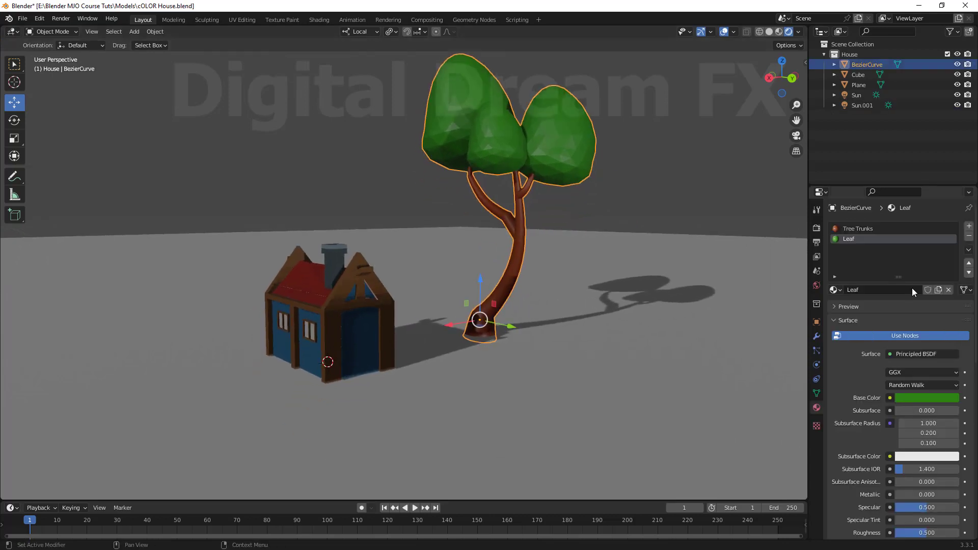
click(856, 230)
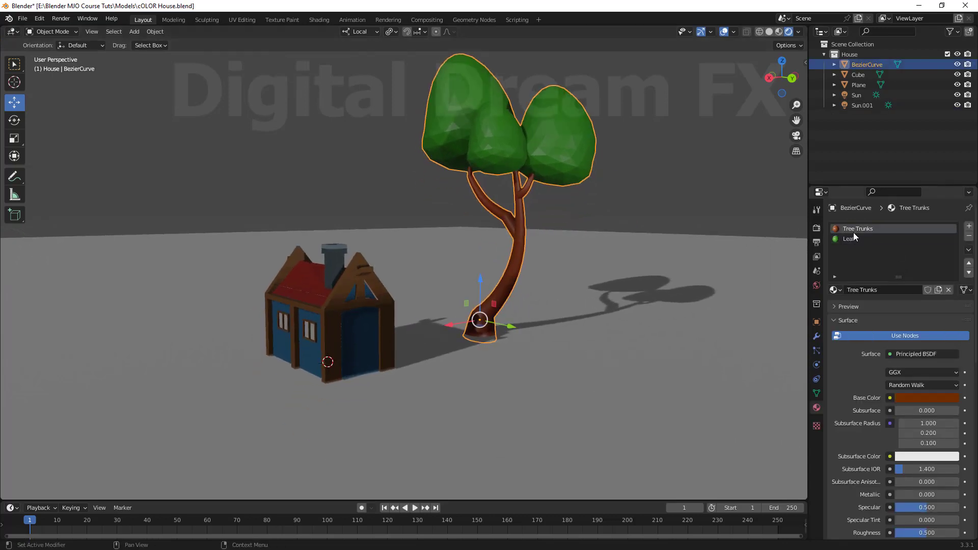
click(849, 240)
click(854, 229)
click(851, 240)
click(854, 228)
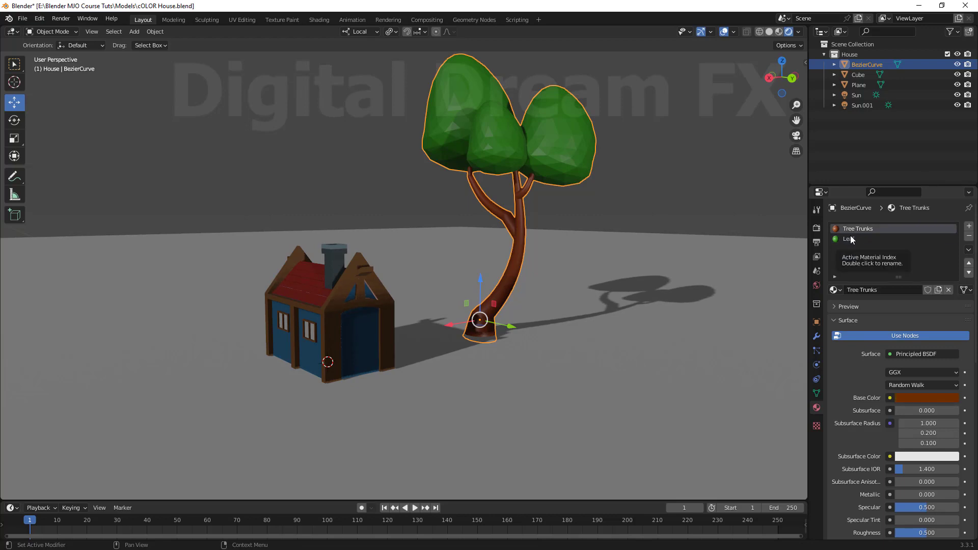
click(849, 240)
middle_drag(515, 266, 468, 176)
middle_drag(571, 306, 549, 363)
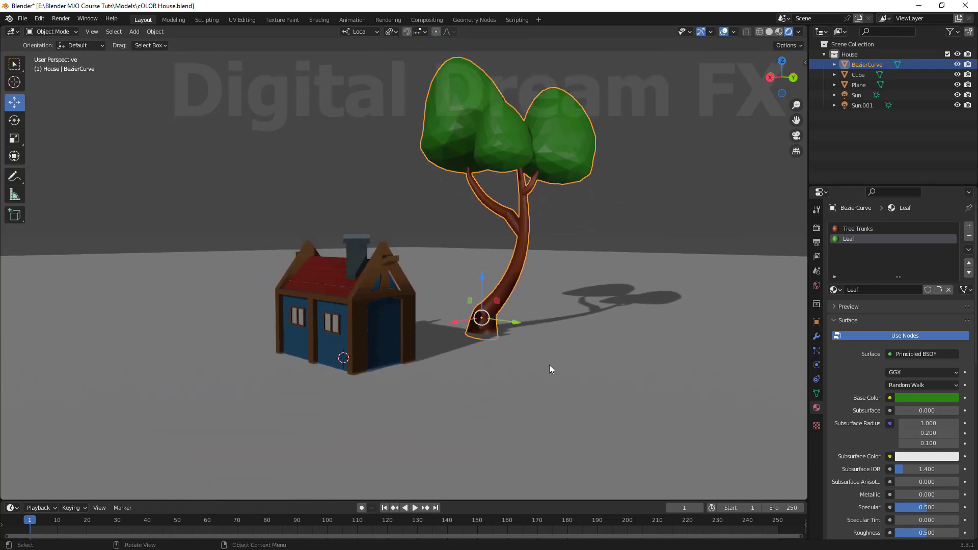
Select the house and examine its single image-textured material and coloured parts.
scroll(512, 396, up, 2)
shift+middle_drag(464, 396, 440, 333)
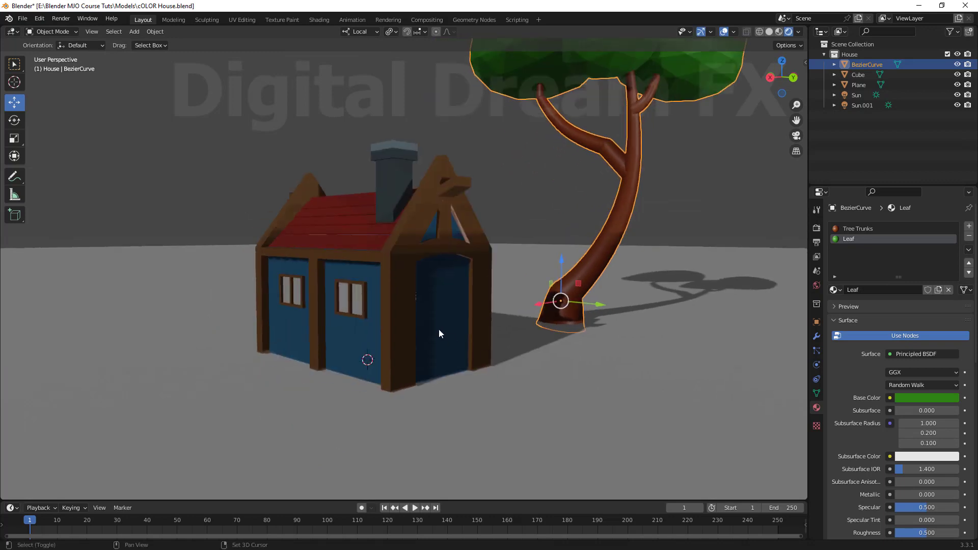
click(404, 251)
middle_drag(589, 367, 661, 377)
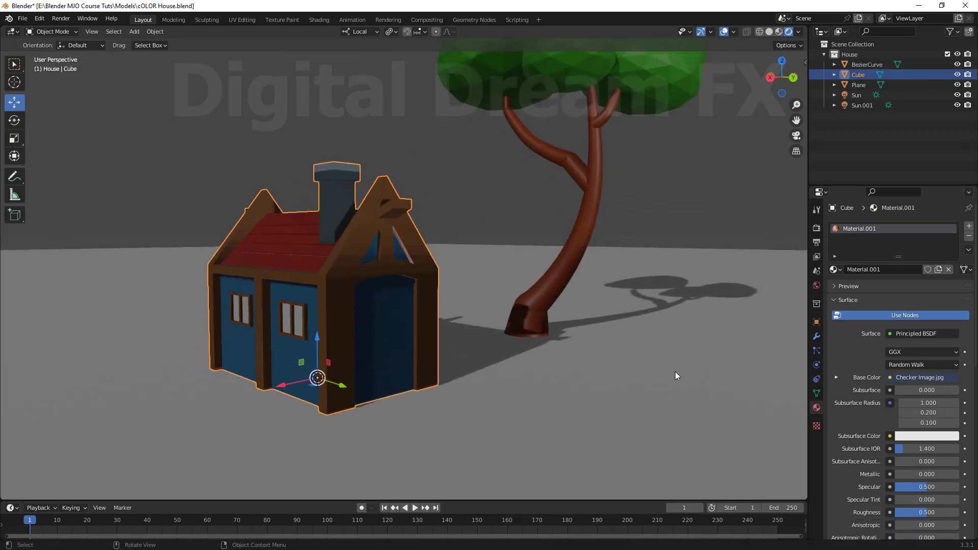
middle_drag(575, 379, 516, 368)
scroll(523, 402, up, 3)
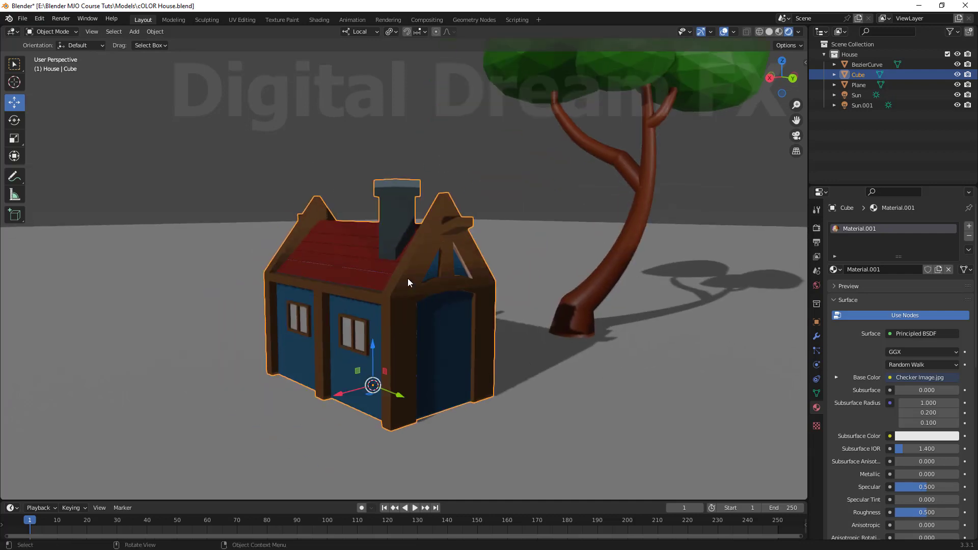
shift+middle_drag(446, 372, 457, 357)
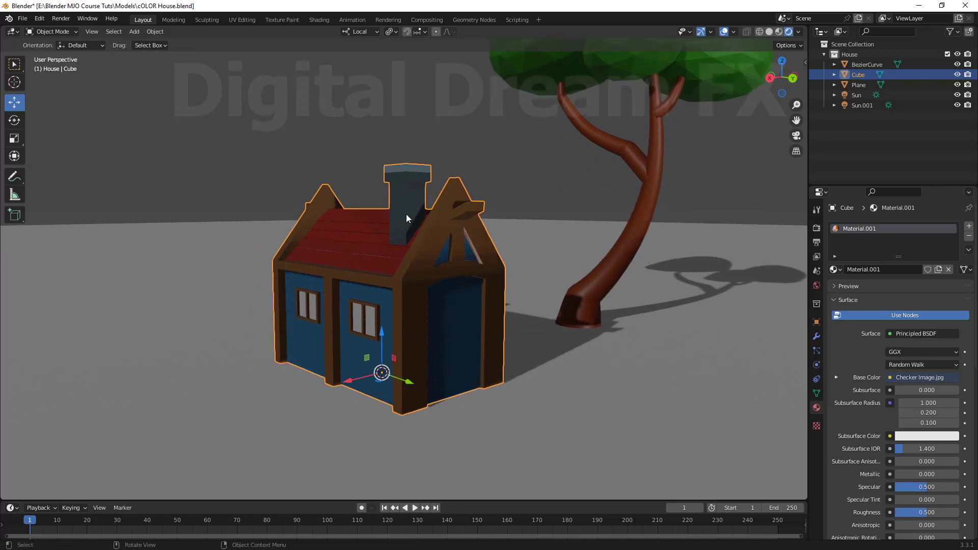
Display the UVs of all house faces over the colour palette image in an enlarged UV editor.
click(242, 20)
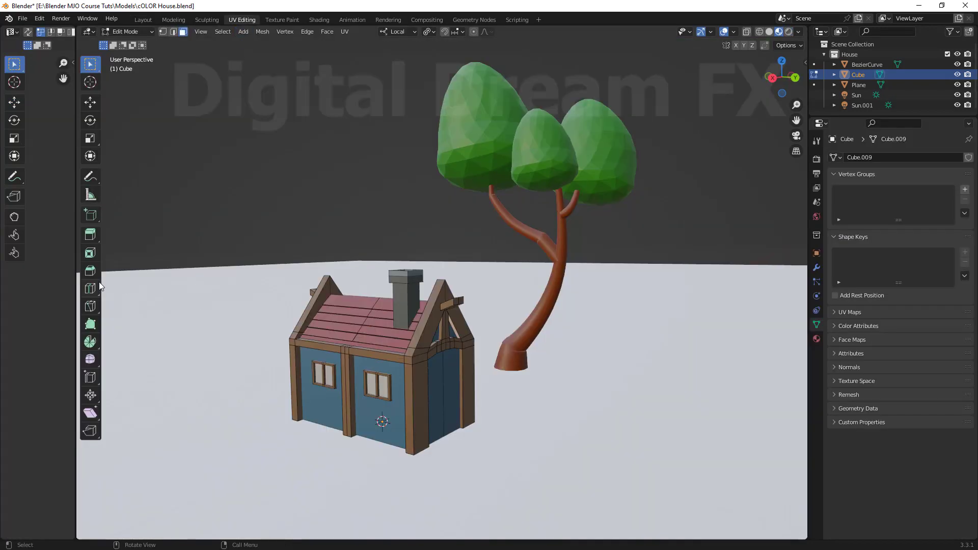
drag(75, 282, 453, 282)
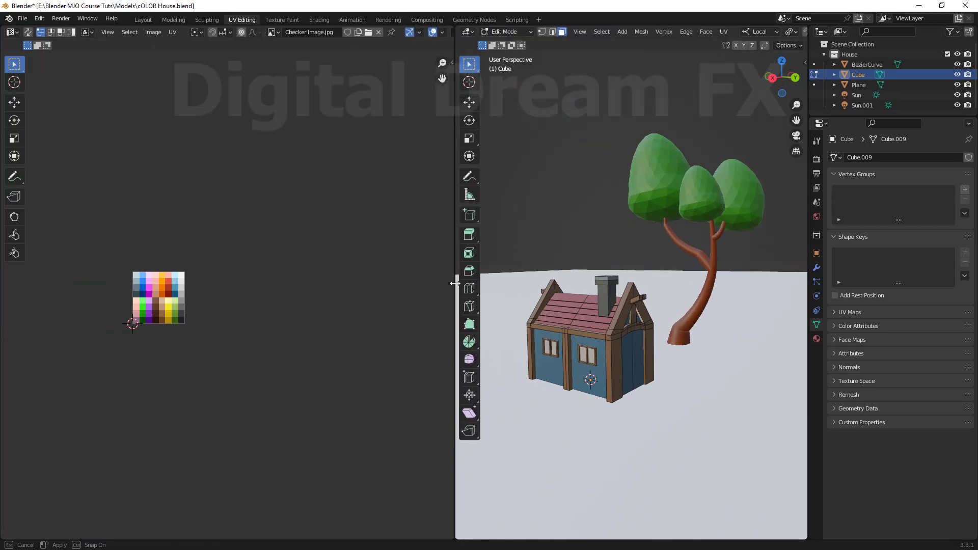
scroll(238, 296, up, 5)
shift+middle_drag(275, 353, 138, 352)
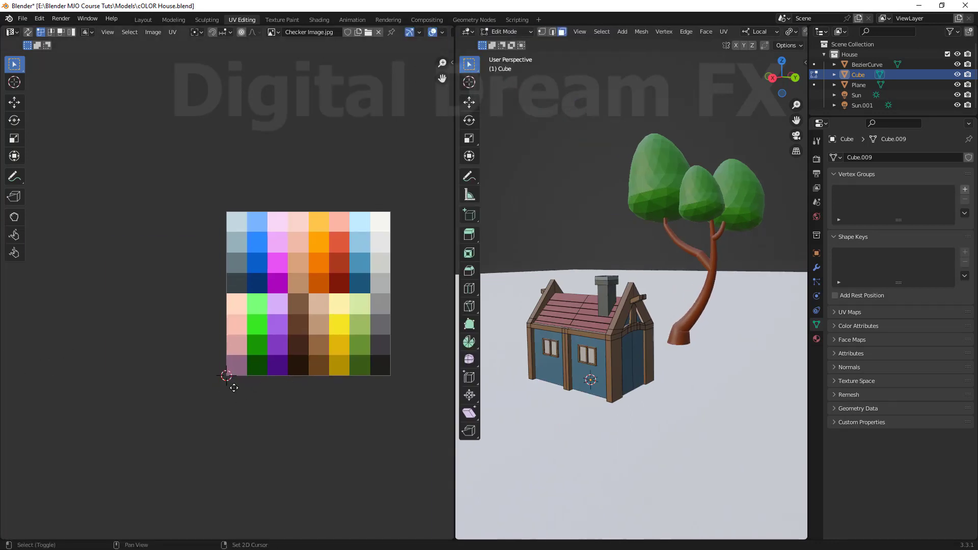
middle_drag(234, 388, 183, 391)
key(a)
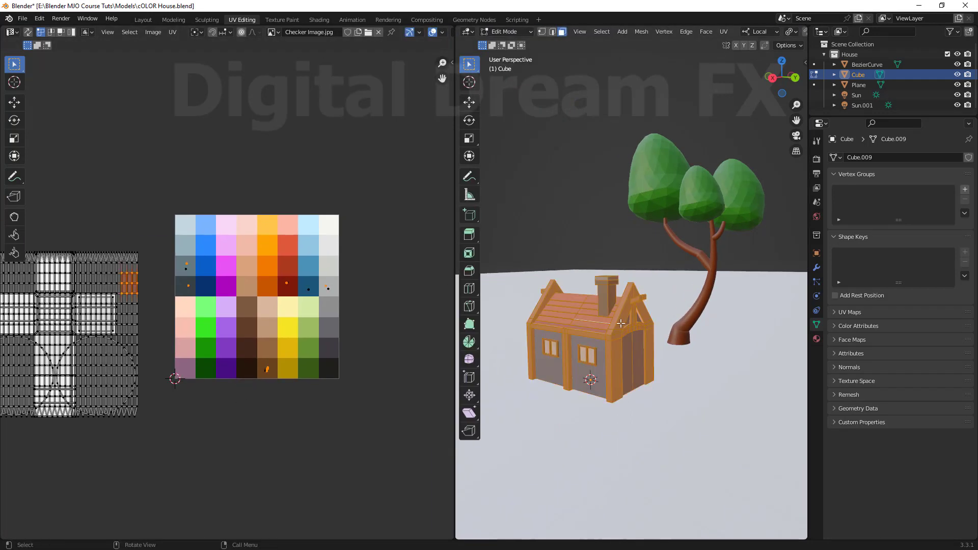
Examine which palette colour squares the house's UVs are placed on.
middle_drag(150, 438, 207, 432)
scroll(307, 450, up, 1)
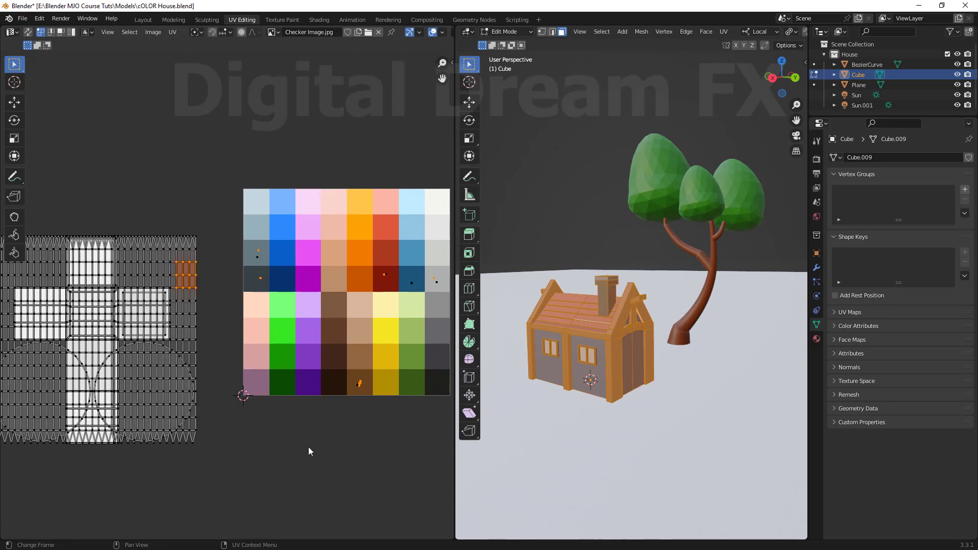
middle_drag(308, 451, 196, 451)
scroll(597, 394, up, 2)
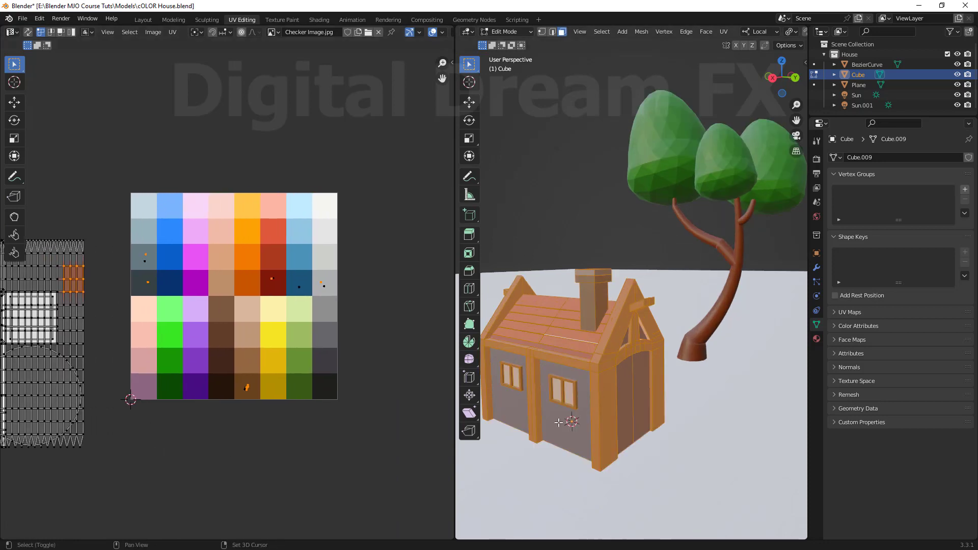
shift+middle_drag(597, 392, 656, 358)
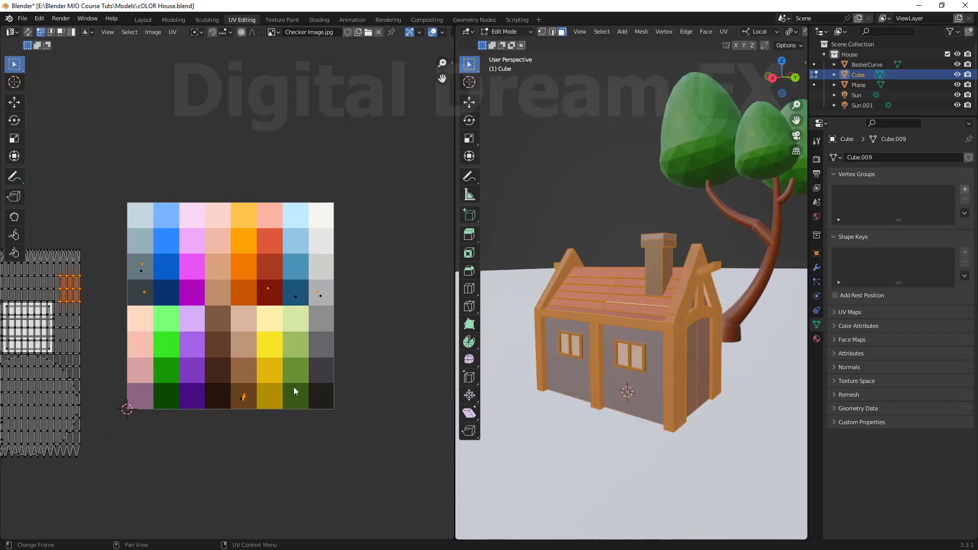
scroll(129, 241, up, 1)
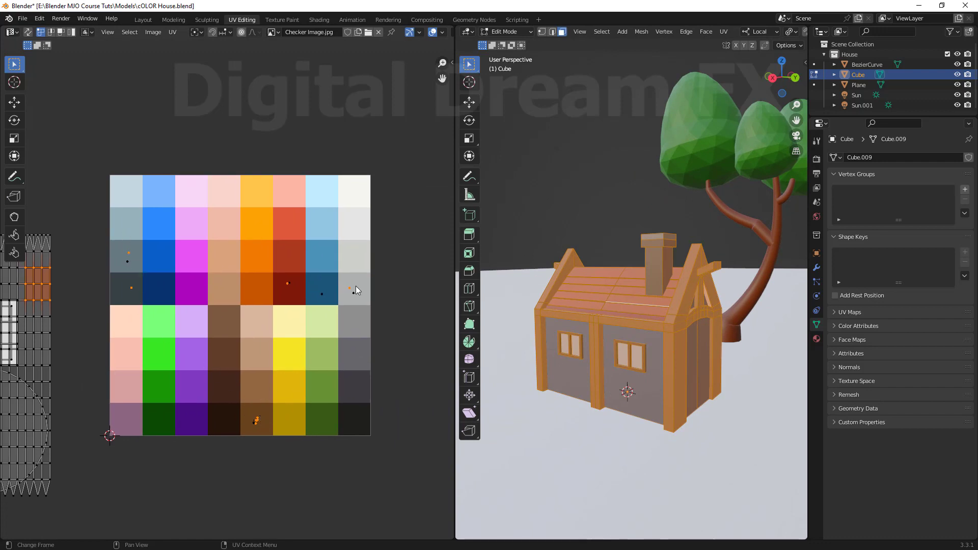
middle_drag(264, 377, 237, 389)
scroll(287, 399, down, 3)
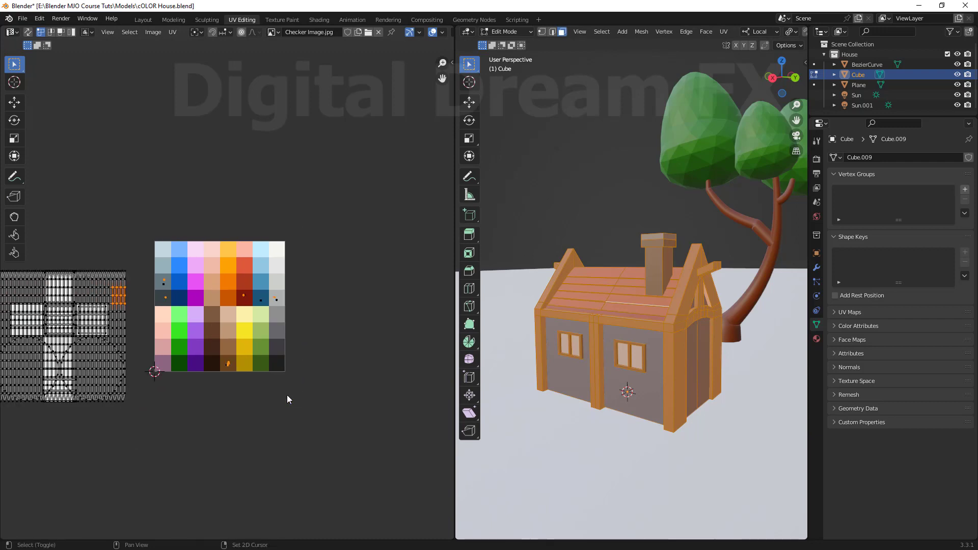
shift+middle_drag(321, 401, 400, 396)
shift+middle_drag(356, 450, 324, 460)
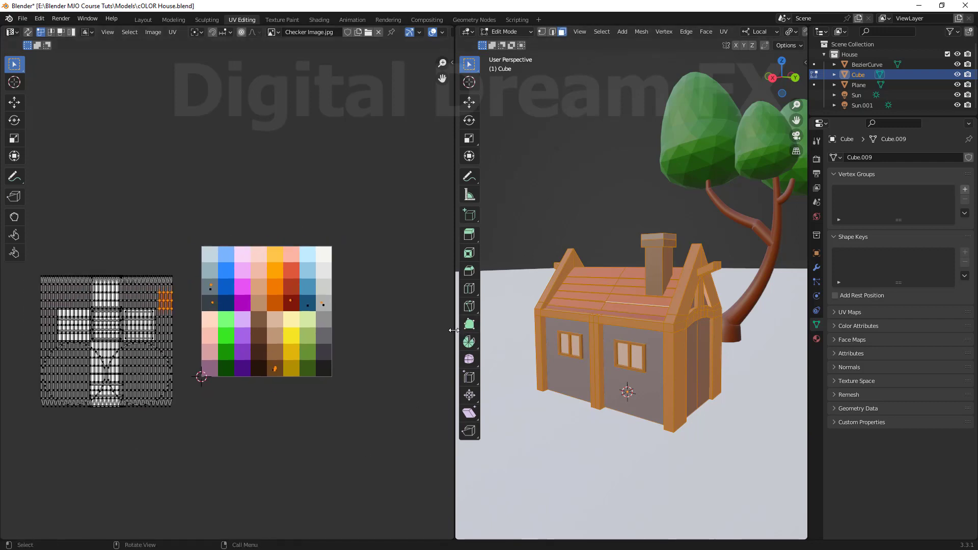
Enlarge the 3D view beside the UV editor and inspect the house from its front corner.
drag(454, 330, 362, 363)
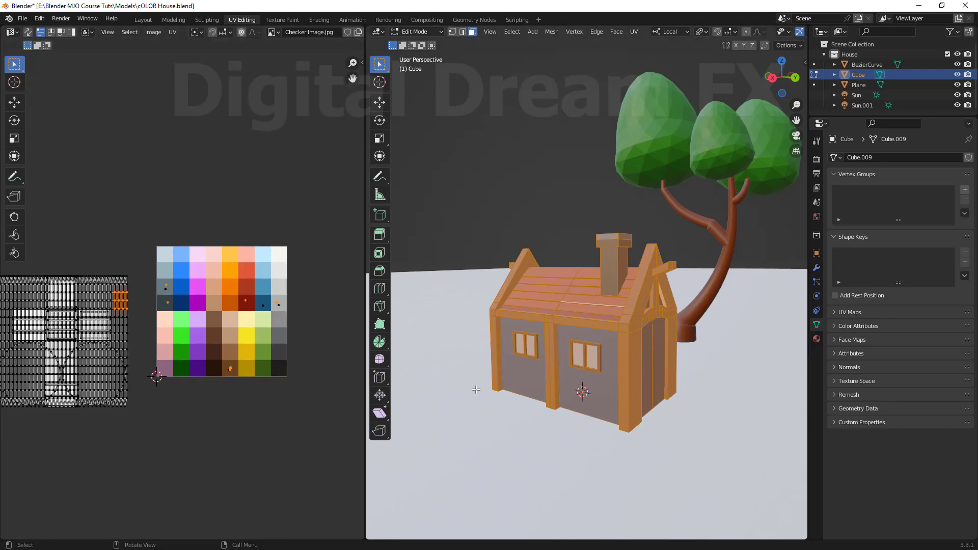
middle_drag(625, 377, 647, 404)
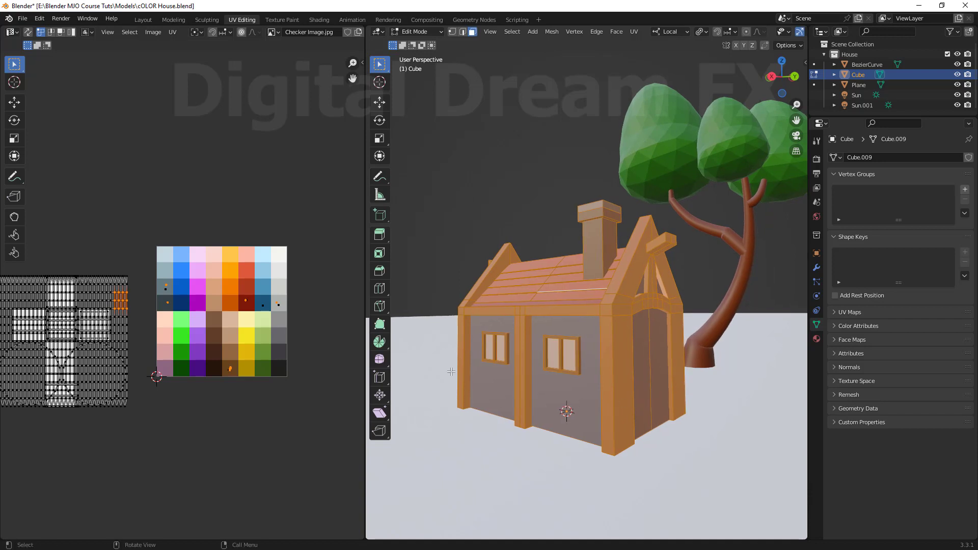
shift+middle_drag(451, 372, 465, 373)
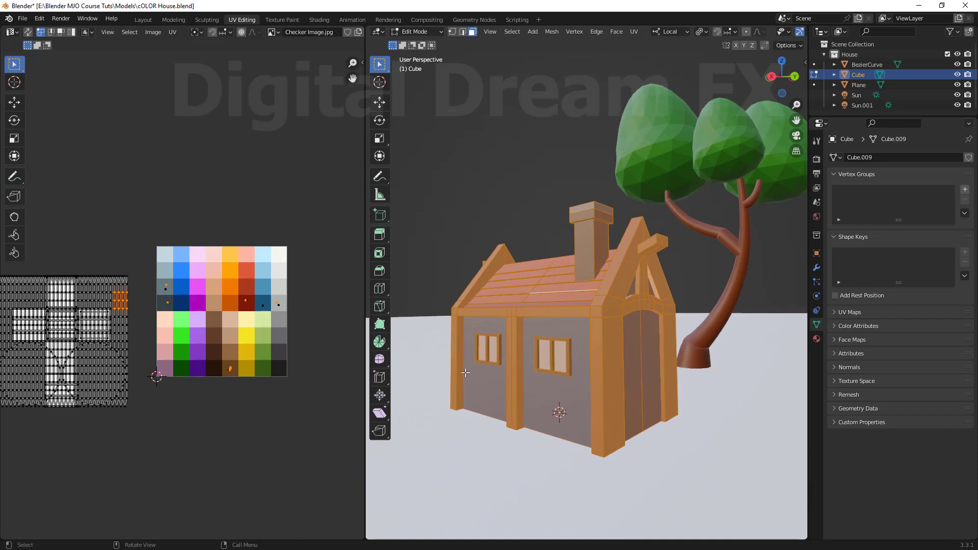
shift+middle_drag(488, 371, 486, 372)
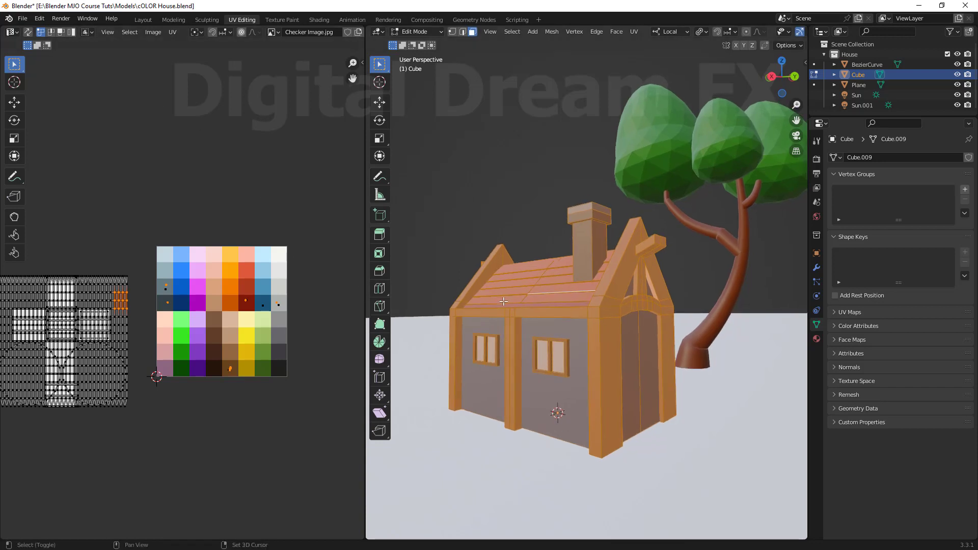
middle_drag(503, 302, 508, 325)
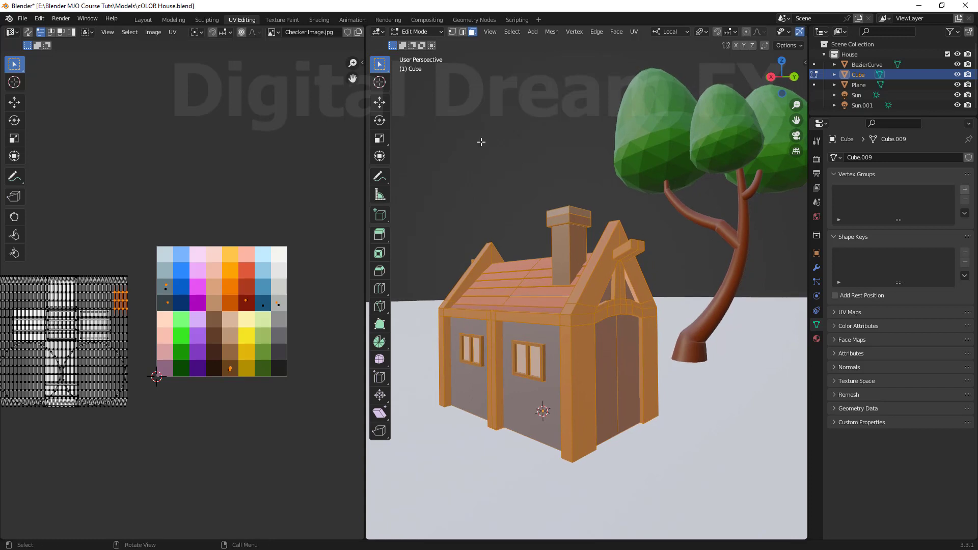
Start a new General file, discarding the unsaved changes to the house scene.
click(18, 20)
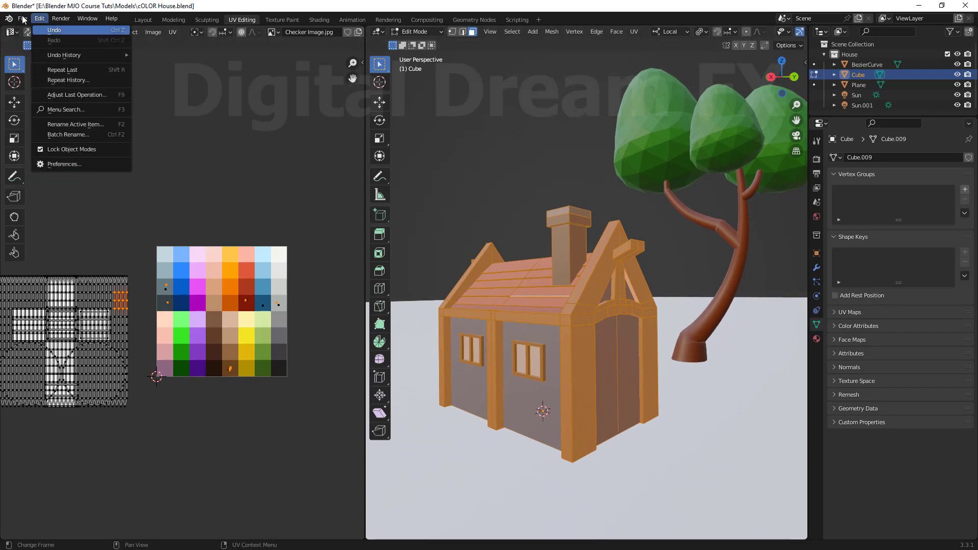
click(22, 19)
click(23, 19)
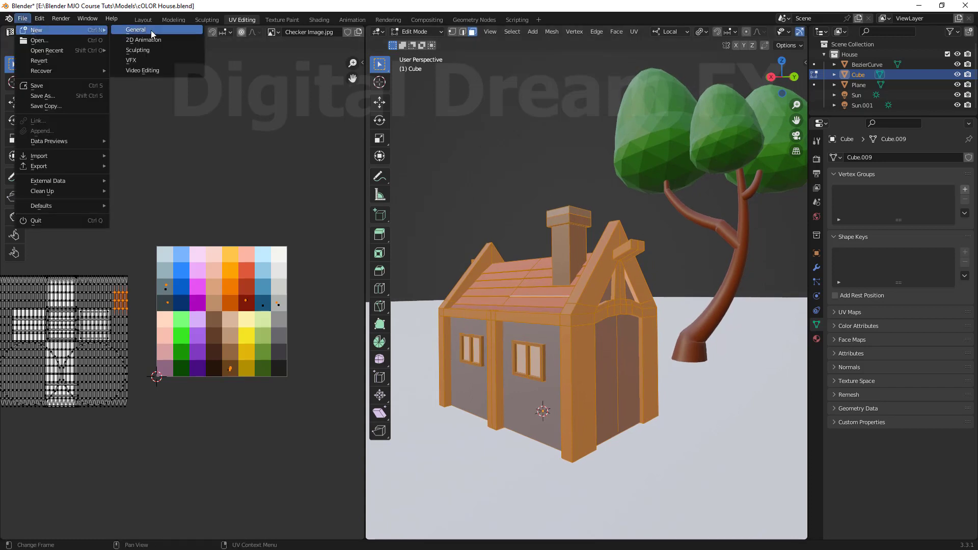
click(151, 31)
click(521, 296)
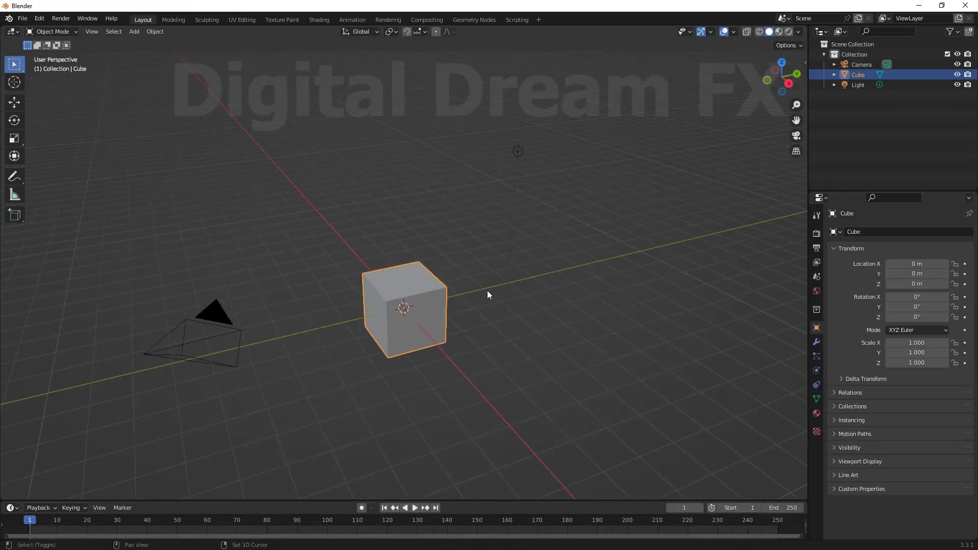
Scale the default cube along X to about 0.136 to make a thin slab.
scroll(488, 290, up, 2)
middle_drag(487, 290, 387, 301)
click(19, 139)
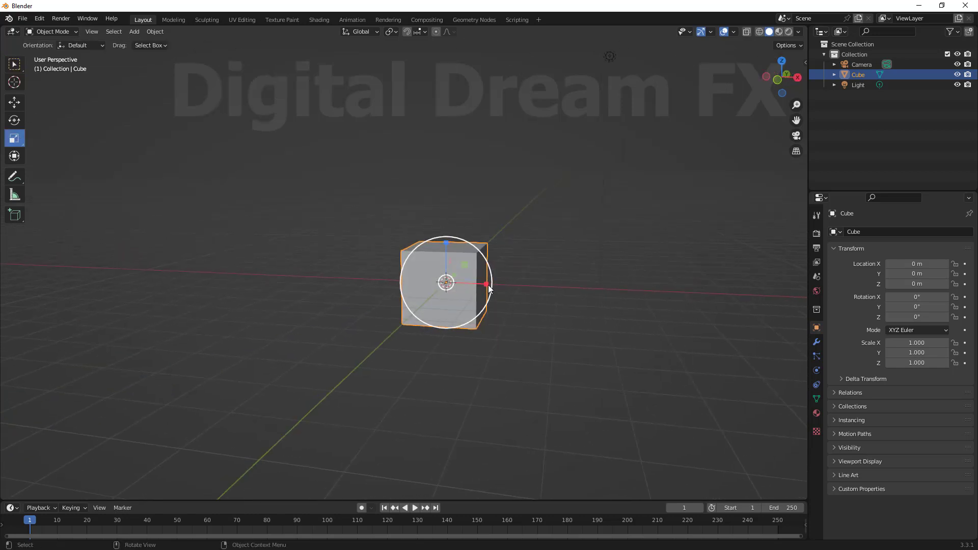
drag(486, 284, 452, 285)
scroll(485, 306, down, 2)
middle_drag(485, 305, 476, 322)
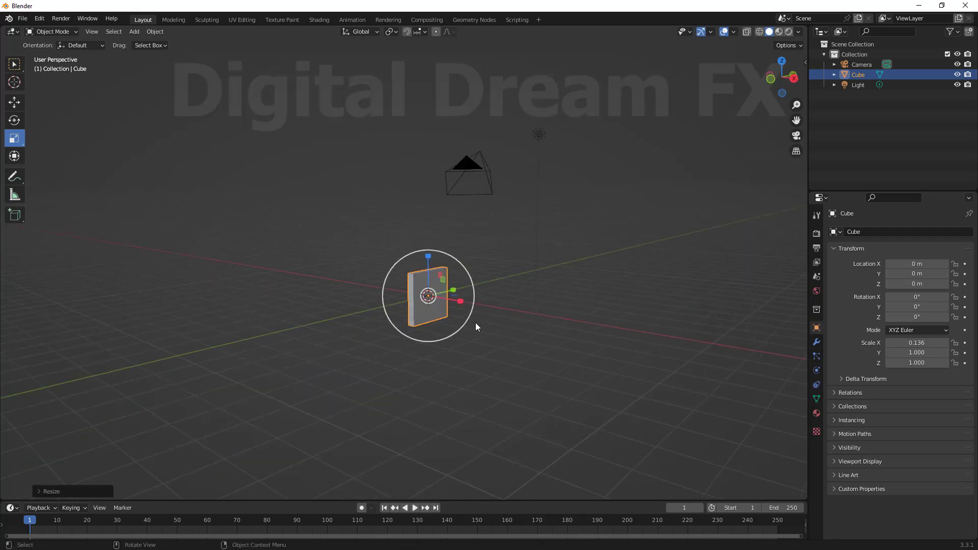
Raise the slab about 1.016 m in the right orthographic view so its base sits on the ground line.
key(KP_3)
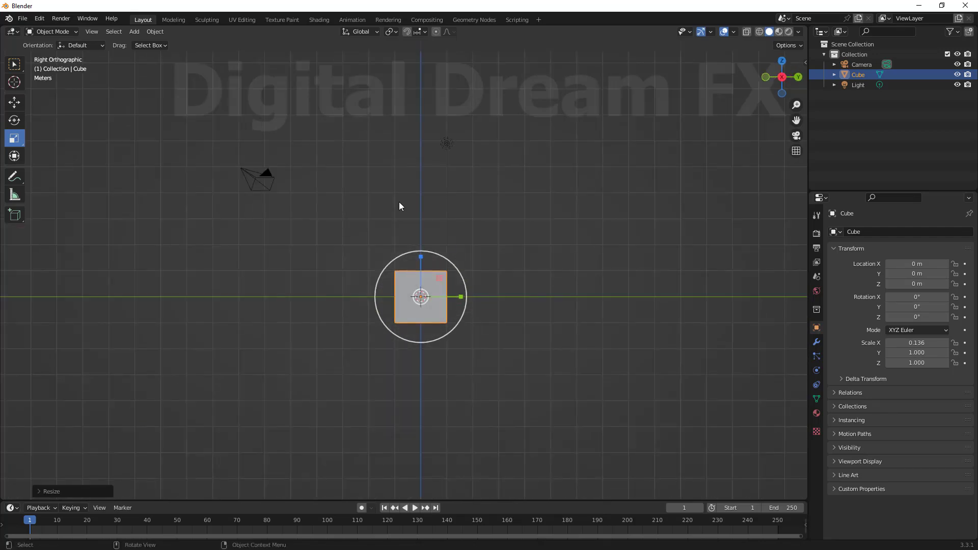
scroll(399, 202, up, 4)
shift+middle_drag(444, 338, 452, 311)
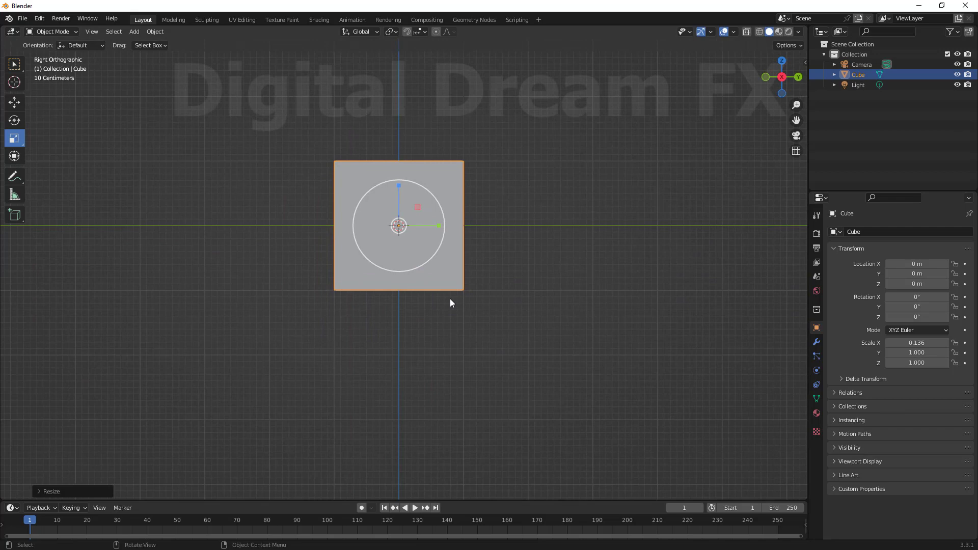
key(g)
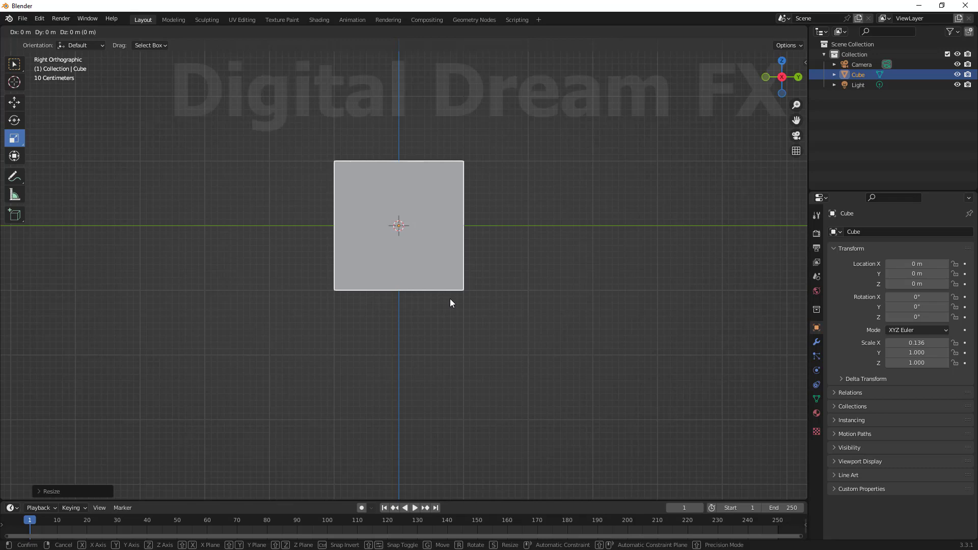
click(450, 233)
Stretch the slab along Y to a scale of about 5.398 to form a long wall.
scroll(497, 313, down, 2)
middle_drag(497, 313, 428, 280)
drag(425, 264, 596, 236)
key(KP_Decimal)
middle_drag(374, 359, 359, 326)
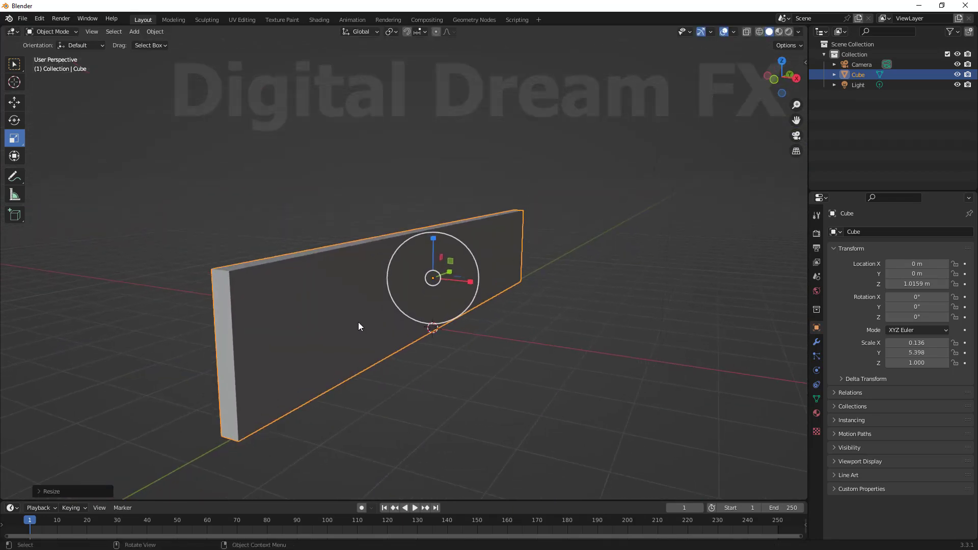
Move the wall's top face up along Z in Edit Mode to make the wall taller, finishing in Object Mode.
key(Tab)
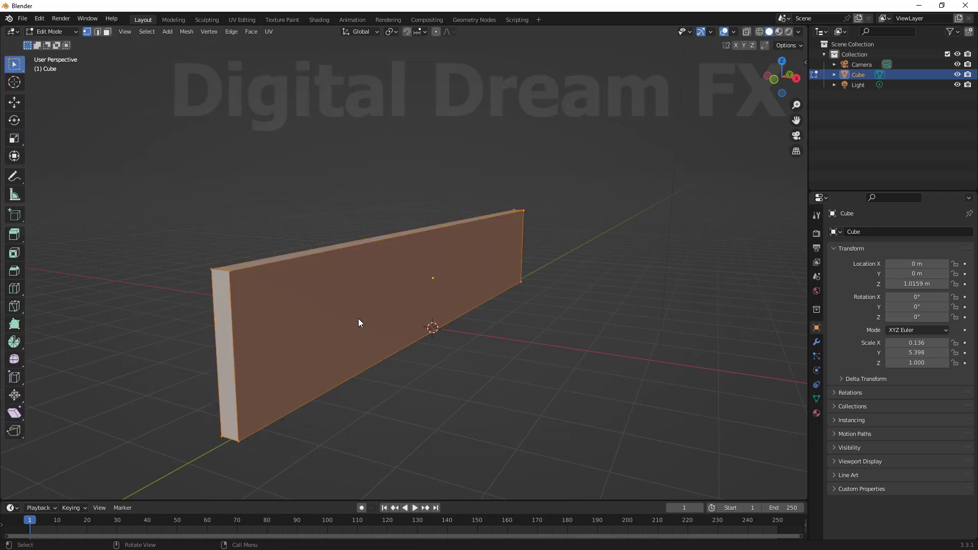
middle_drag(350, 309, 348, 333)
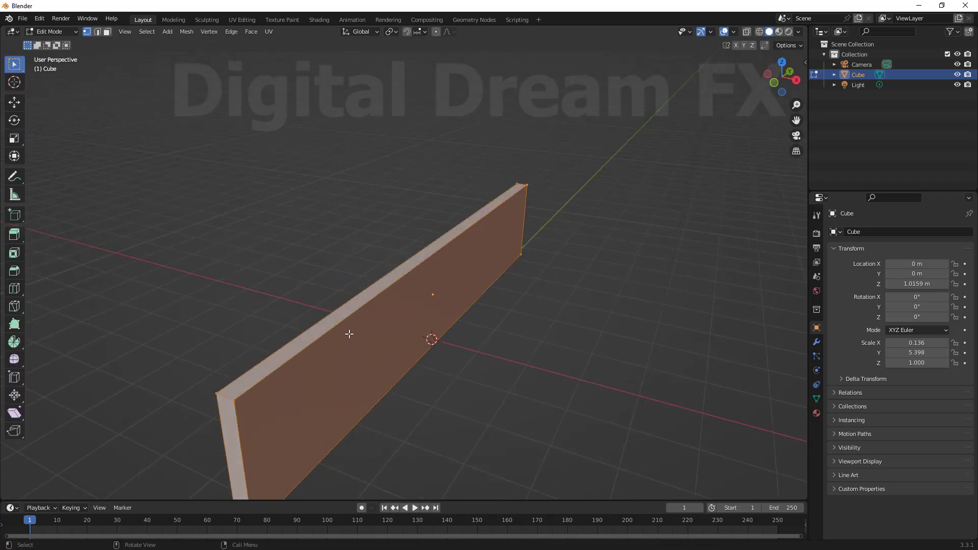
key(3)
click(384, 281)
scroll(419, 339, down, 2)
middle_drag(420, 341, 404, 326)
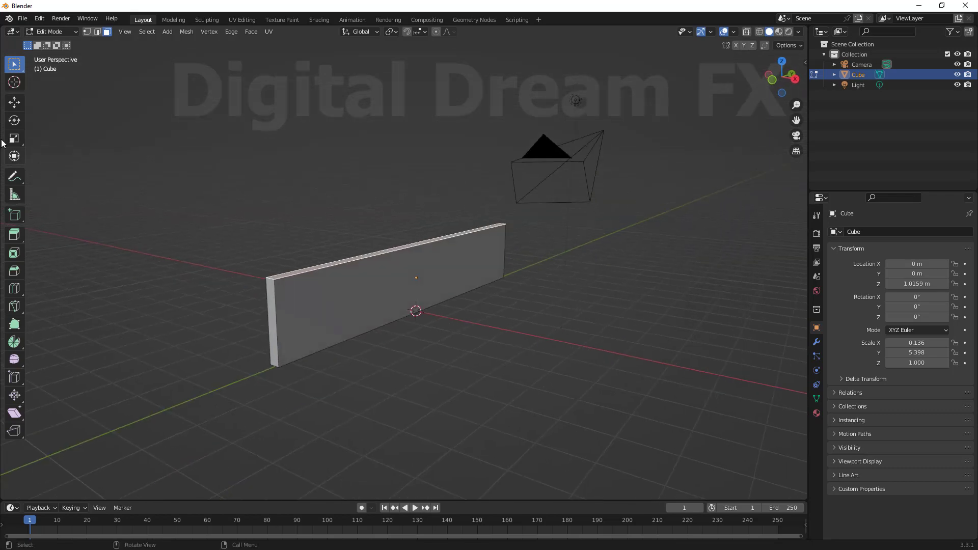
click(14, 102)
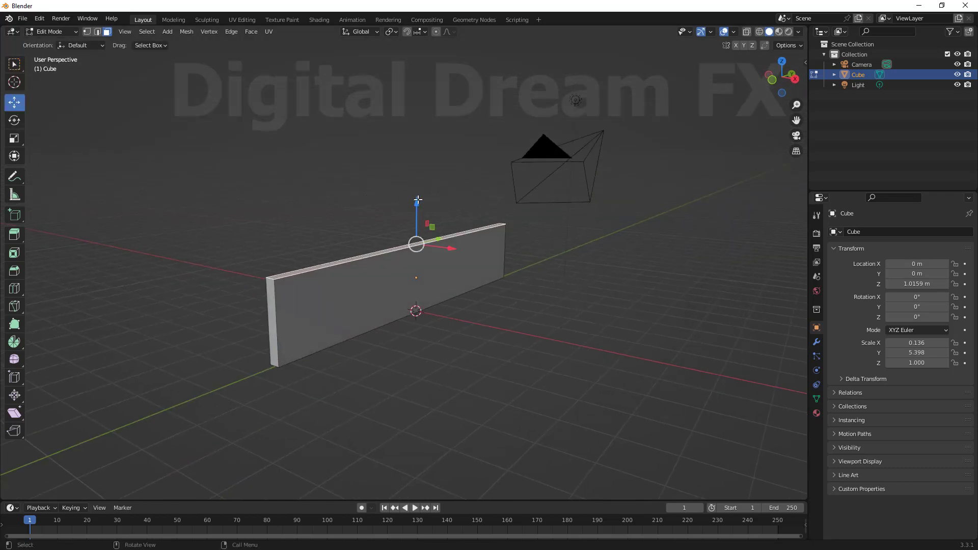
drag(418, 200, 418, 163)
middle_drag(428, 311, 365, 213)
scroll(442, 356, down, 1)
scroll(459, 363, up, 3)
key(Tab)
click(436, 166)
click(446, 254)
scroll(460, 346, down, 3)
scroll(465, 358, up, 3)
middle_drag(489, 326, 518, 325)
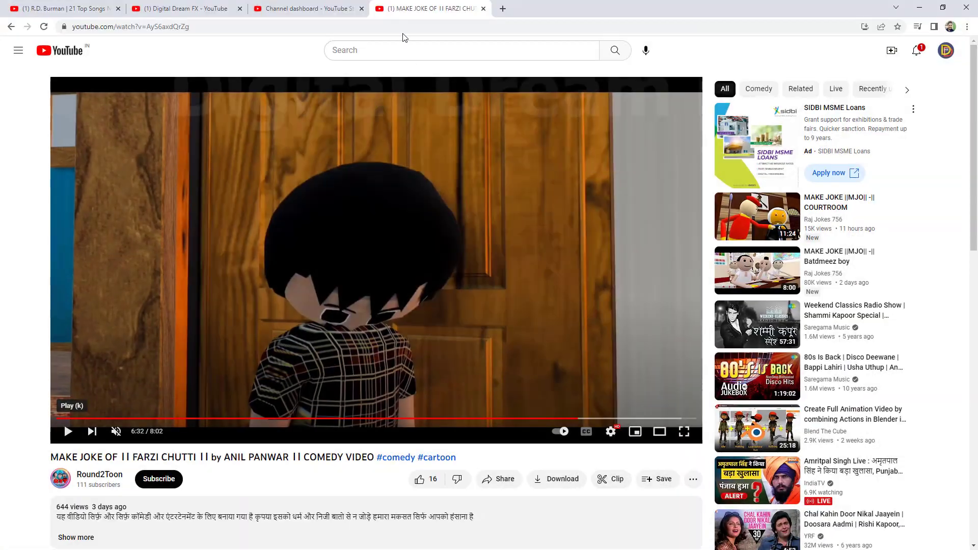
Switch to Chrome, search Google for "poly haven materials" in a new tab and open Poly Haven's Textures page.
click(503, 9)
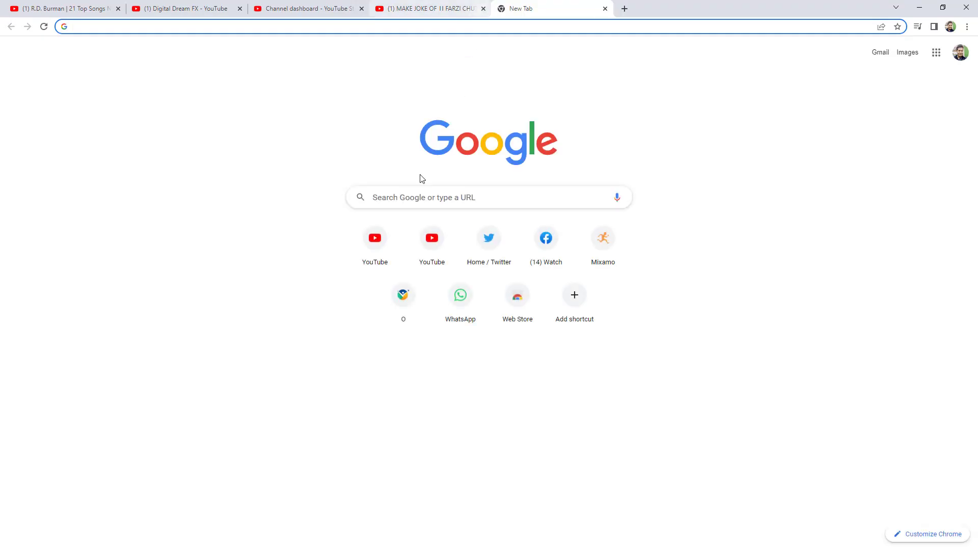
click(435, 197)
text(P)
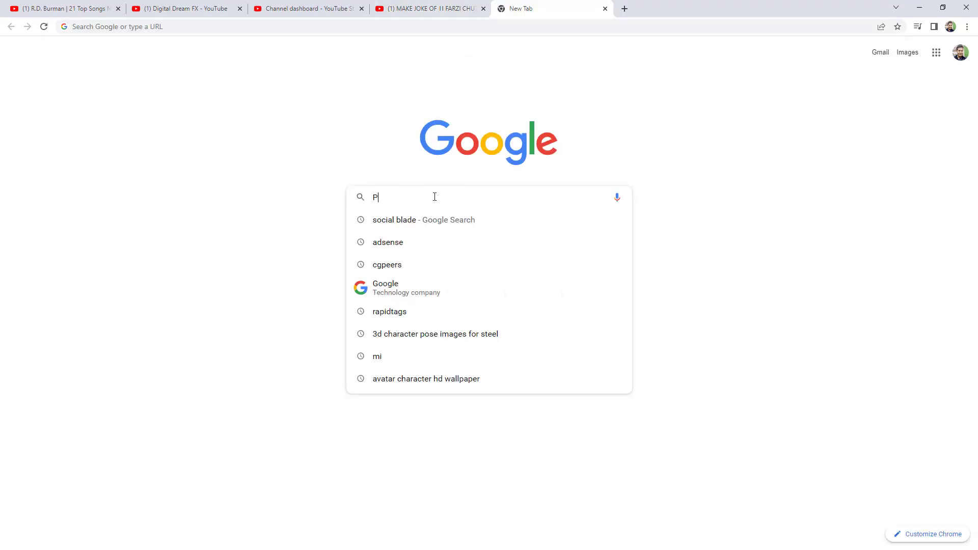
text(oly )
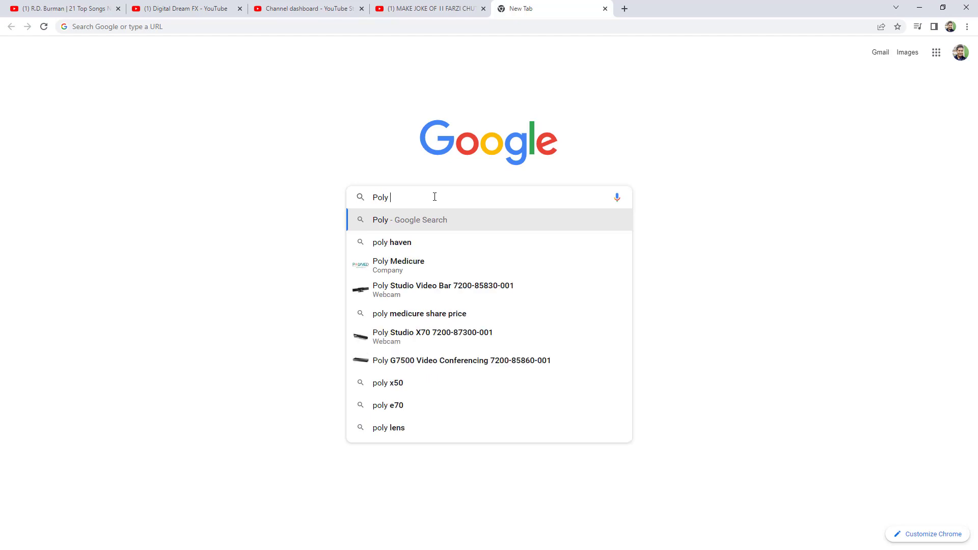
text(Haven)
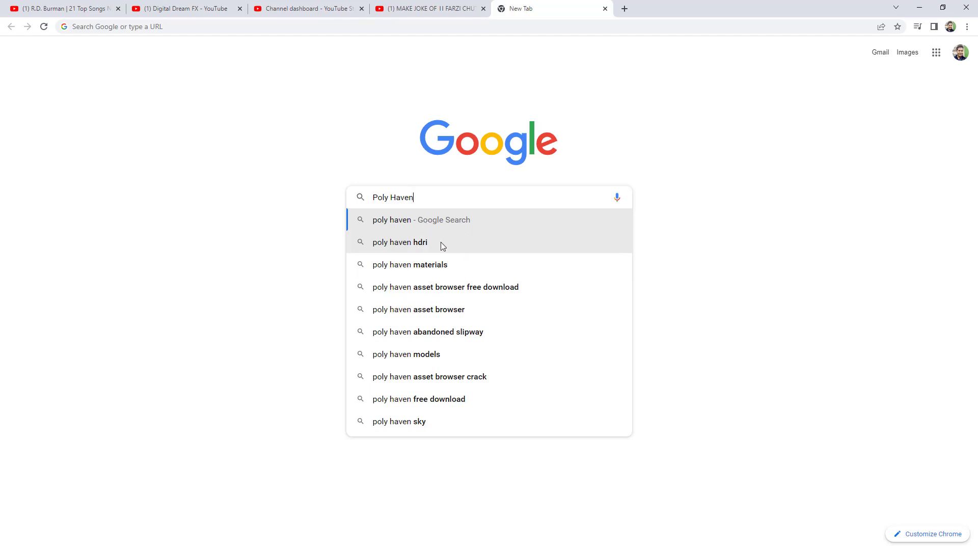
click(433, 269)
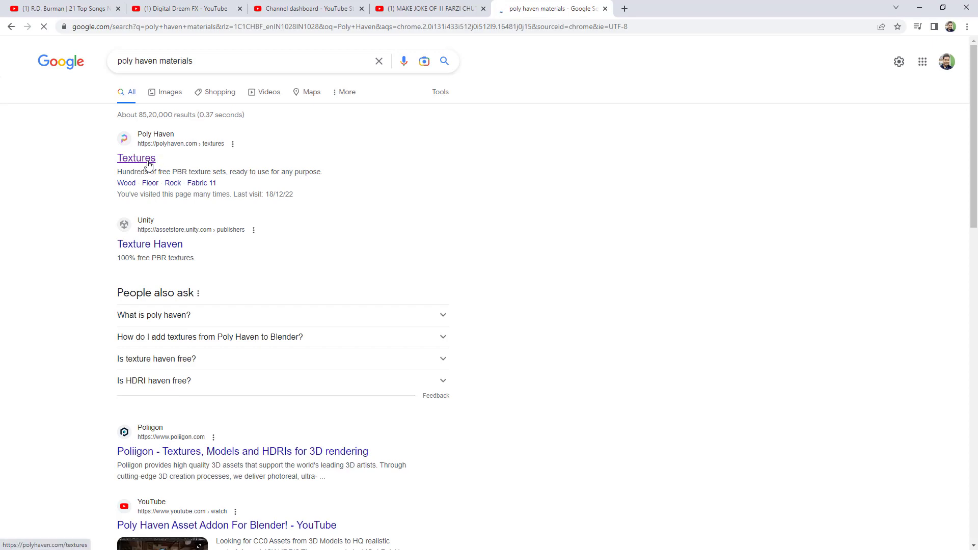
click(148, 162)
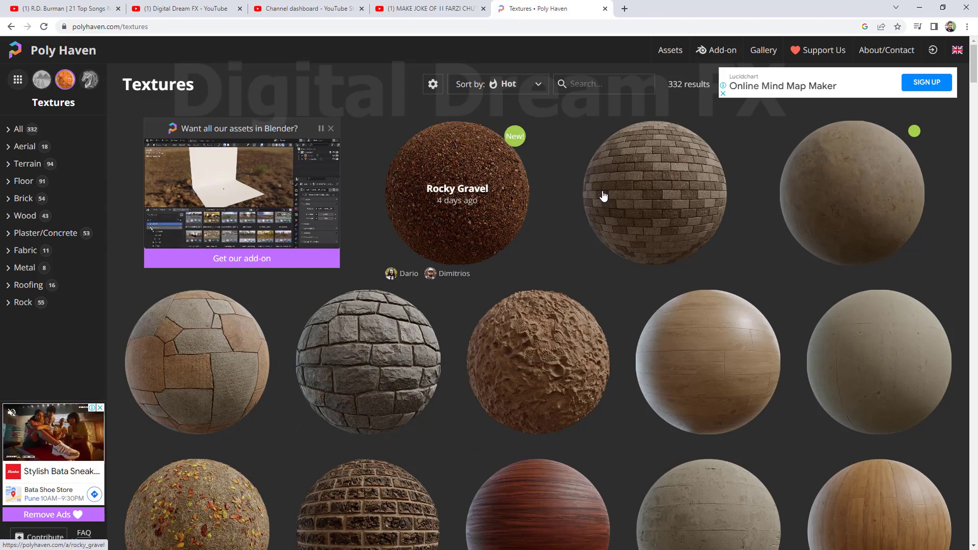
Browse the full Poly Haven texture catalogue for surfaces that suit a house wall.
scroll(657, 257, down, 3)
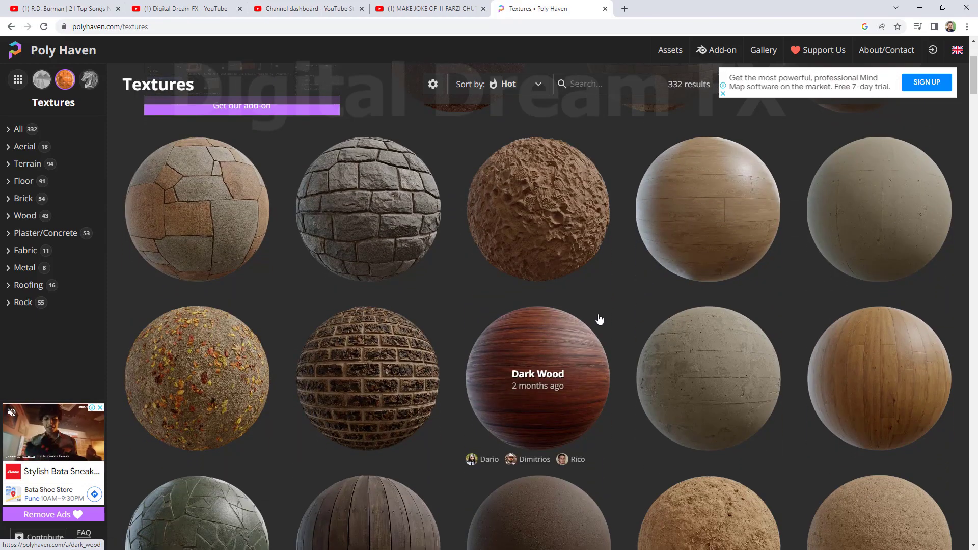
scroll(601, 319, down, 10)
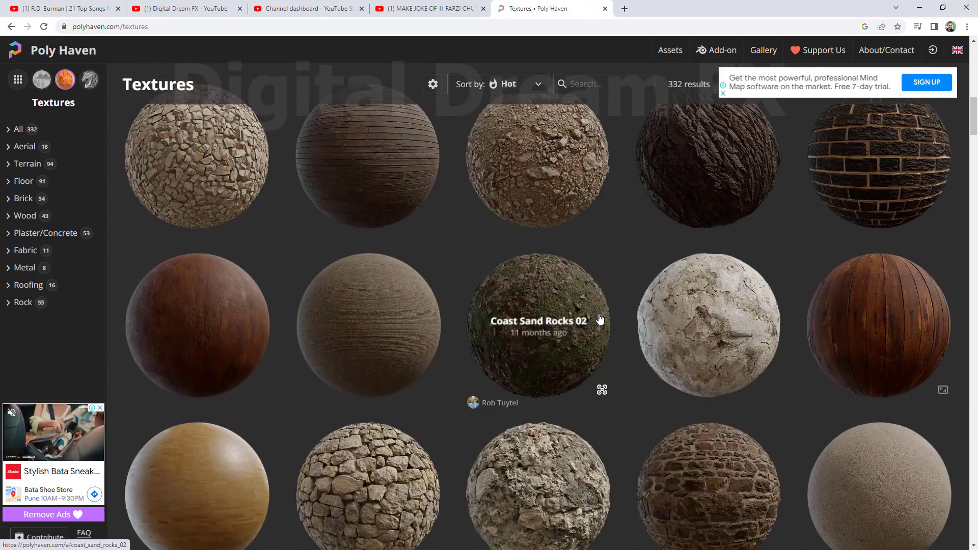
scroll(600, 319, down, 8)
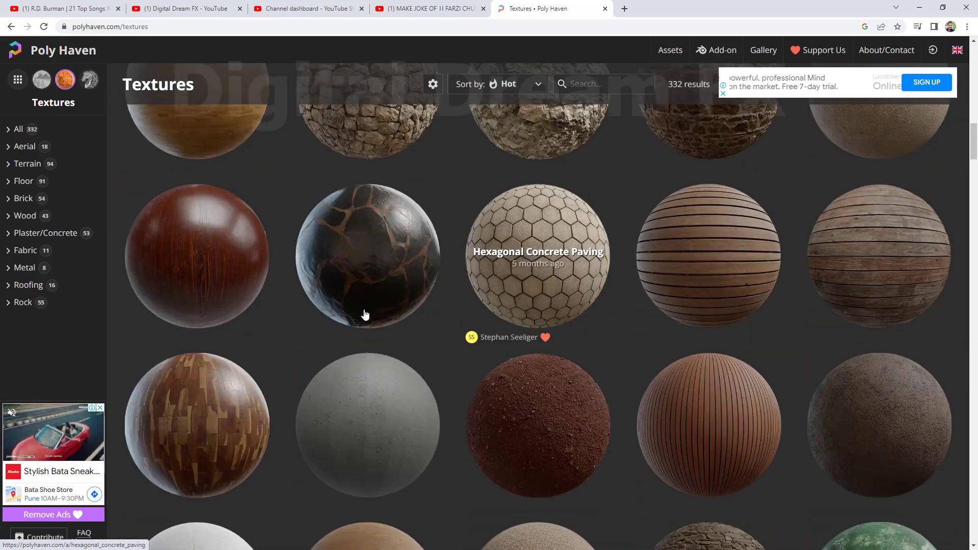
scroll(561, 331, down, 10)
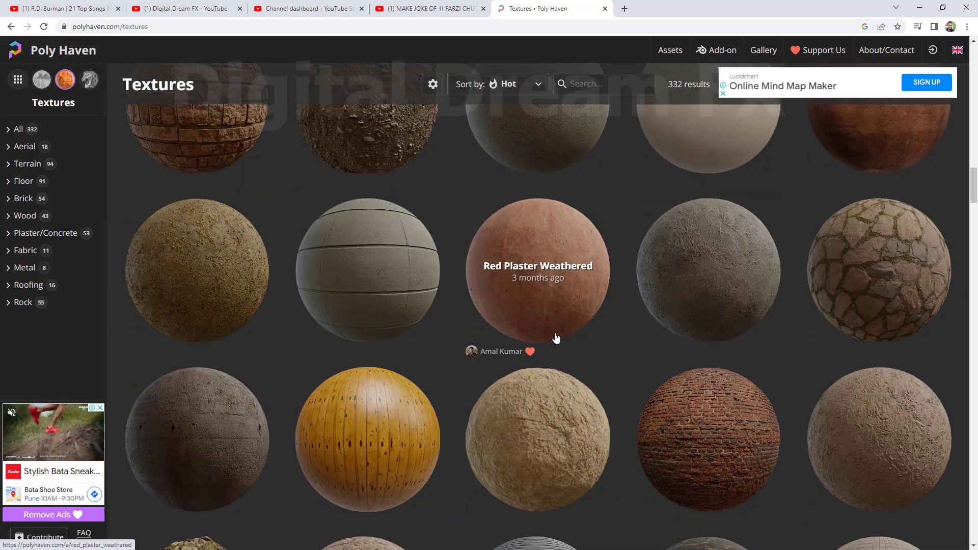
scroll(528, 286, down, 8)
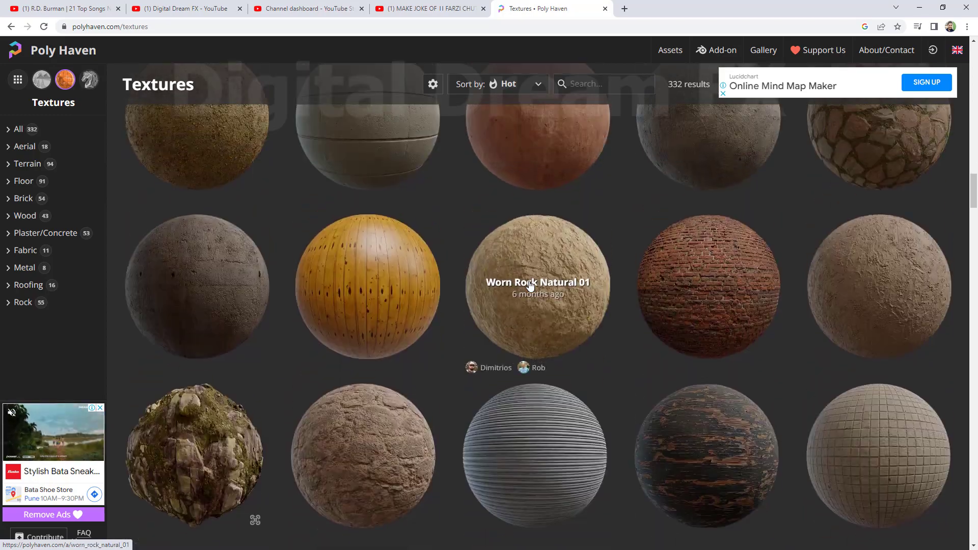
scroll(530, 285, down, 15)
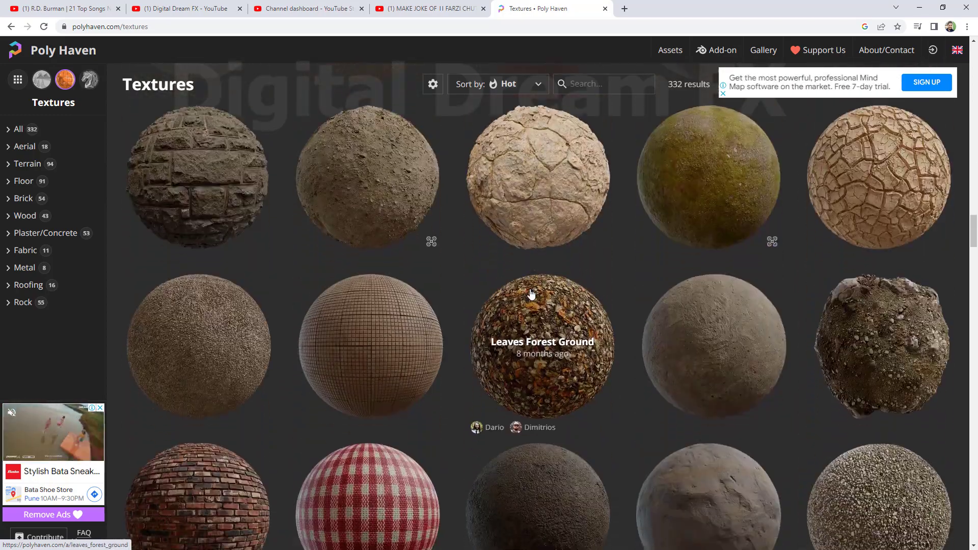
scroll(531, 294, down, 11)
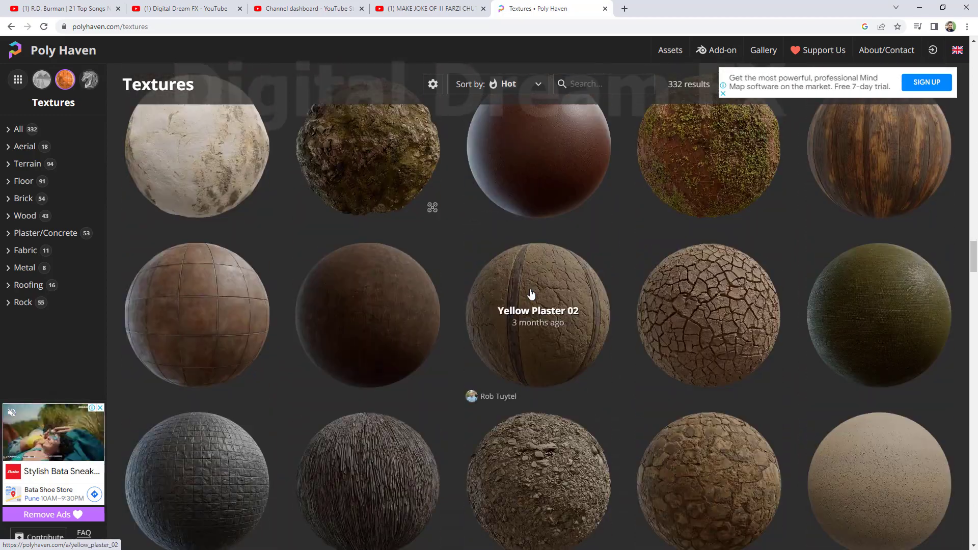
scroll(531, 294, down, 4)
scroll(531, 294, down, 10)
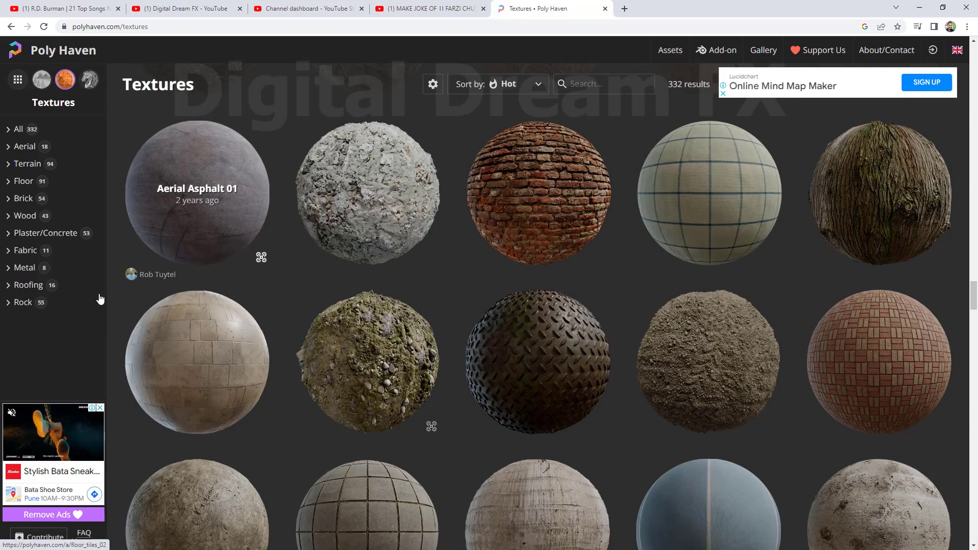
Filter the textures to the Brick category and open the Brick Wall 001 texture.
click(24, 200)
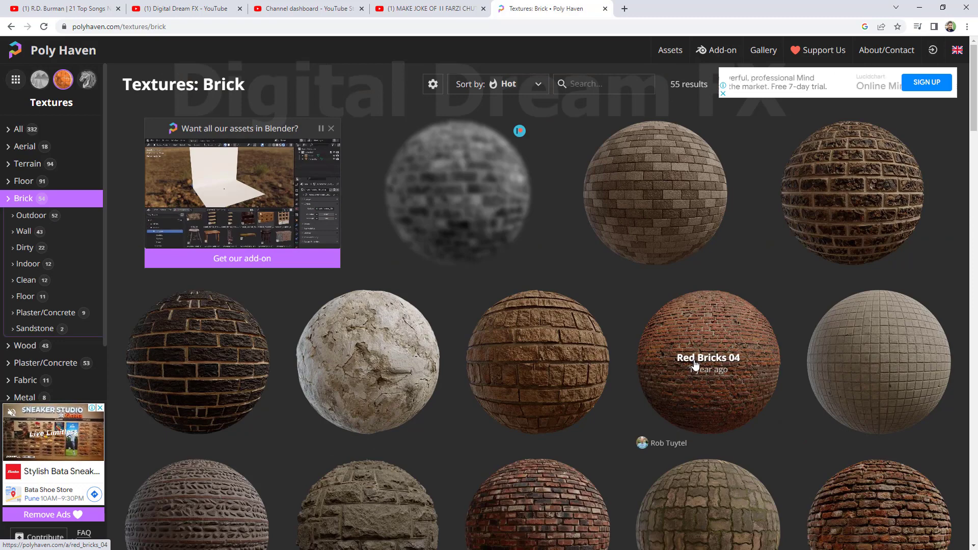
scroll(698, 357, down, 5)
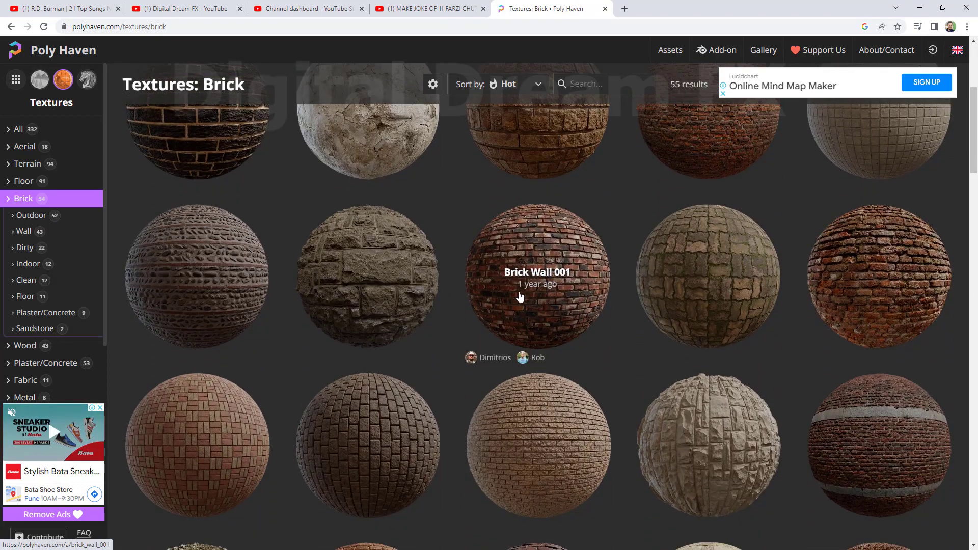
click(565, 290)
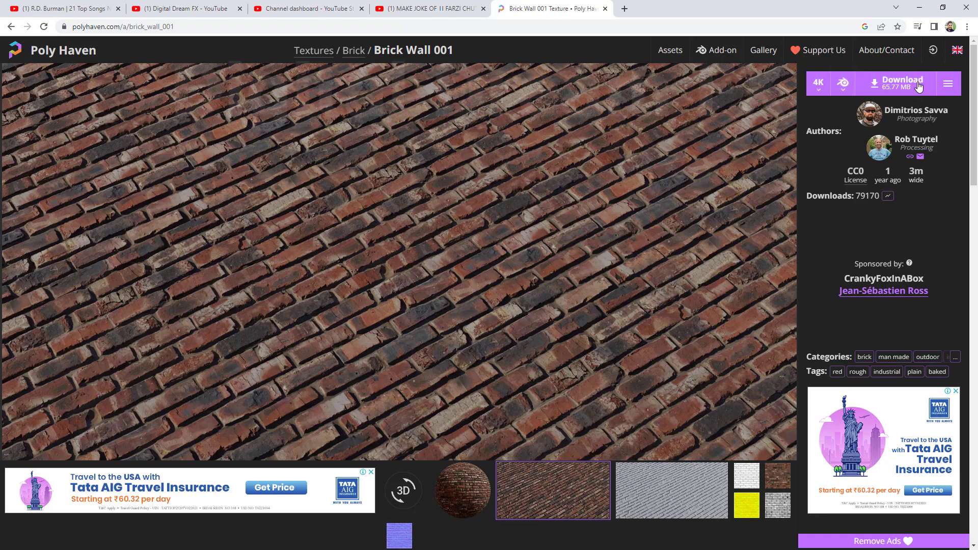
Download the Brick Wall 001 texture at 2K resolution in Blend format.
click(843, 86)
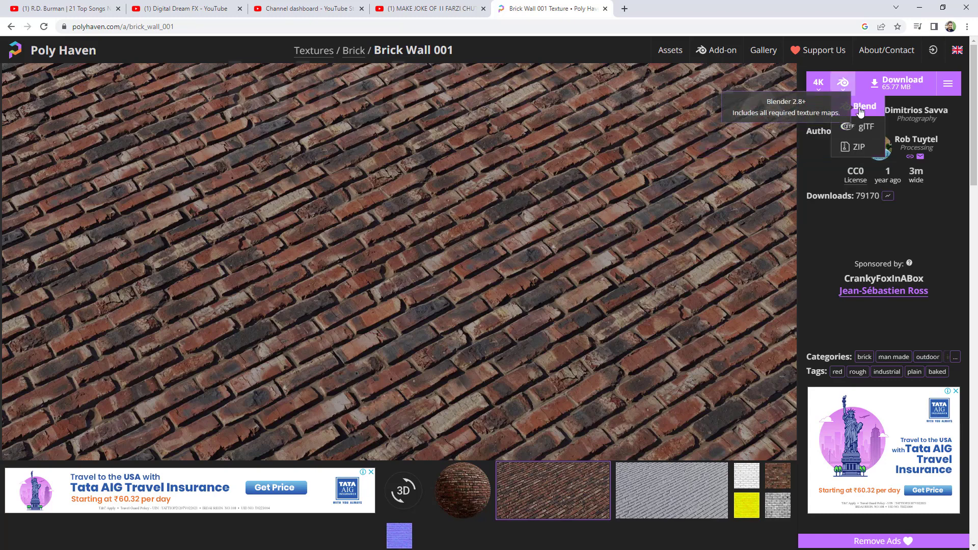
click(819, 91)
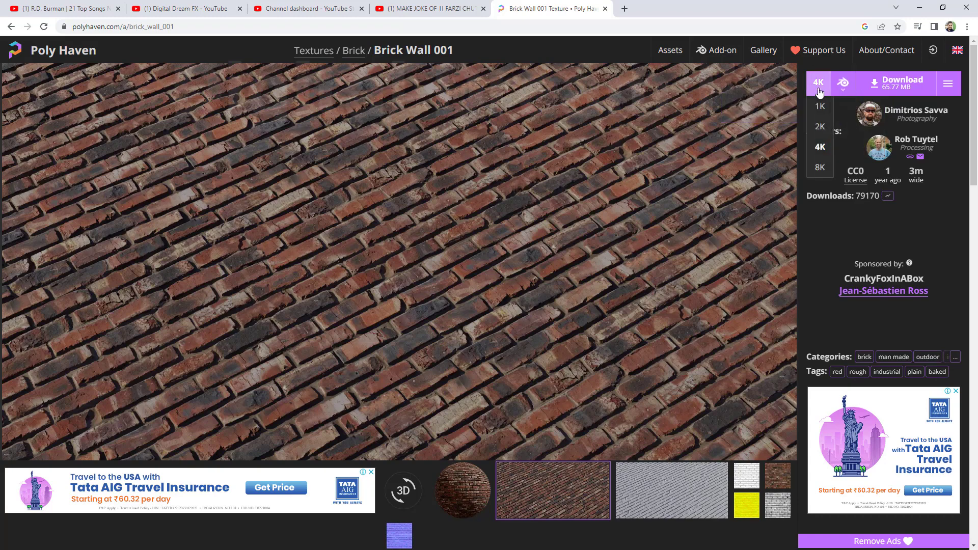
click(822, 128)
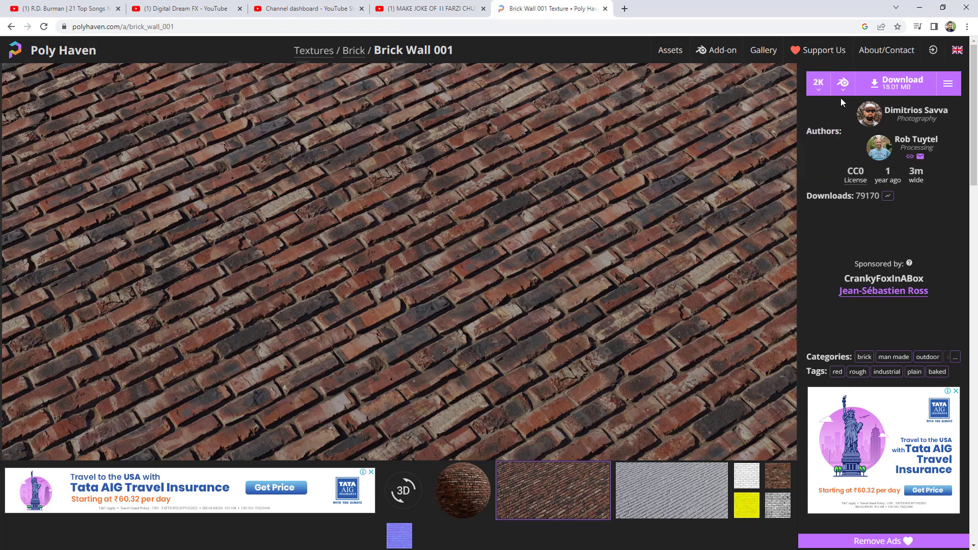
click(898, 88)
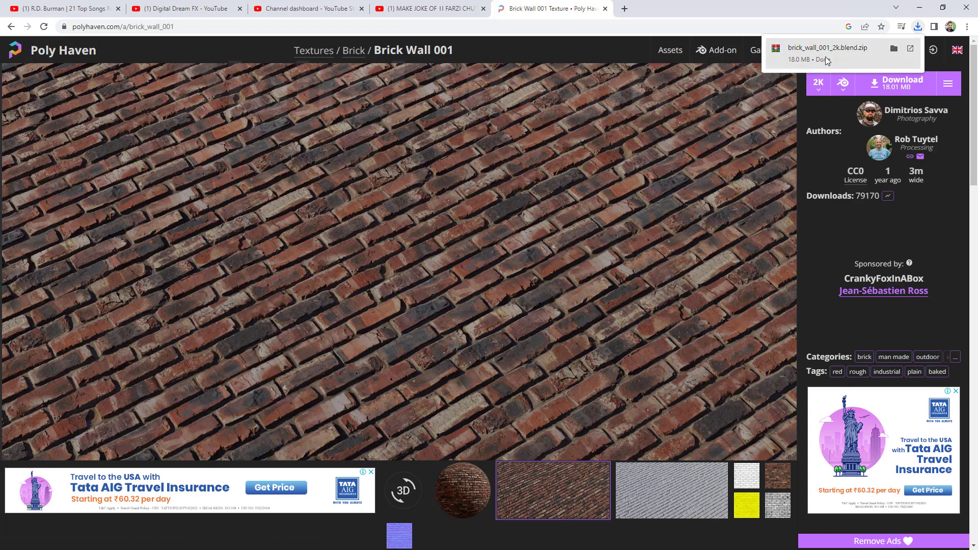
Show the downloaded brick_wall_001_2k.blend archive in its folder and cut it for moving.
click(895, 48)
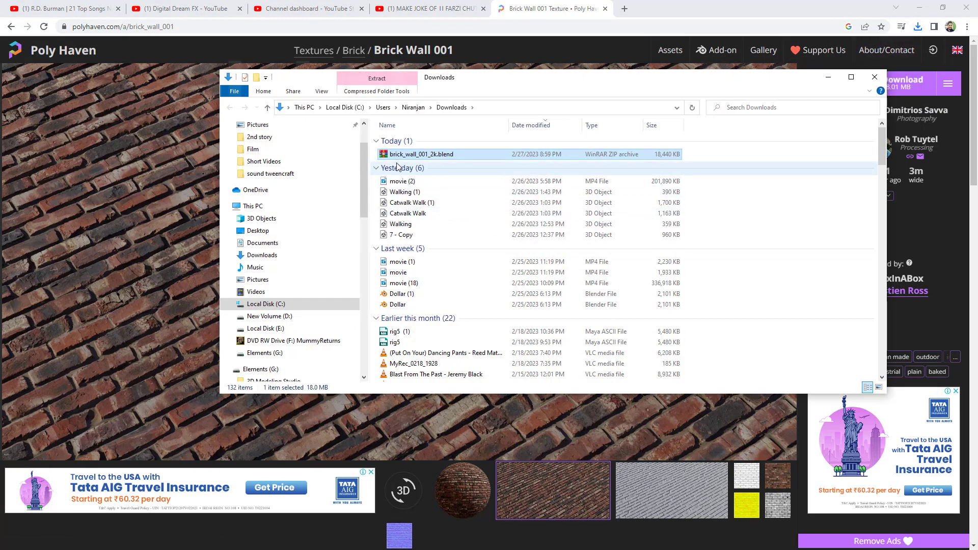
right_click(458, 154)
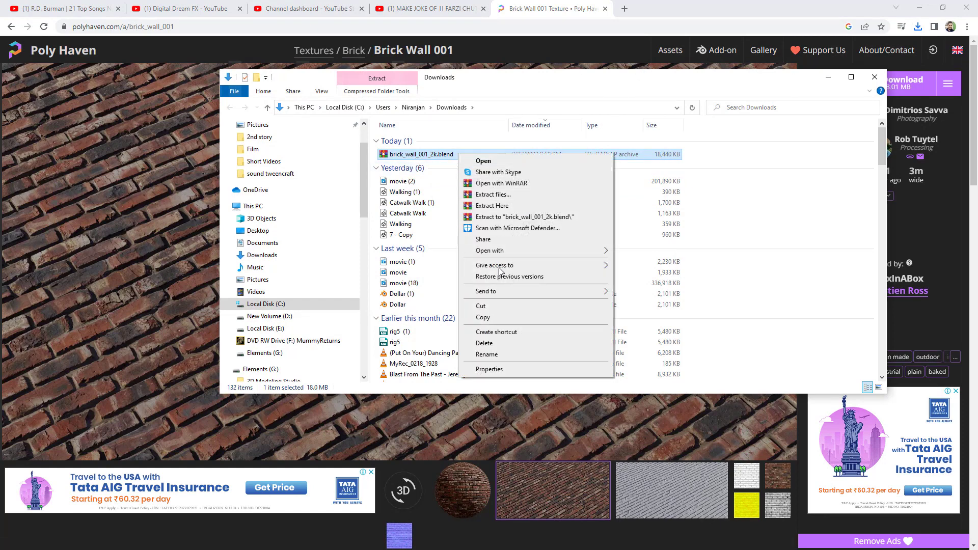
click(500, 306)
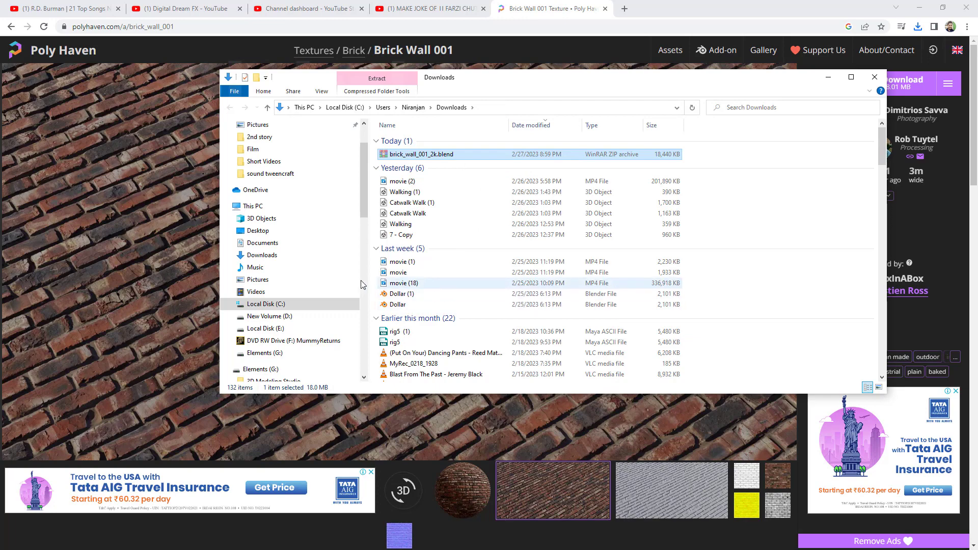
Create a folder named Textures inside Blender MJO Course Tuts on Local Disk (E:) and open it.
scroll(306, 317, down, 1)
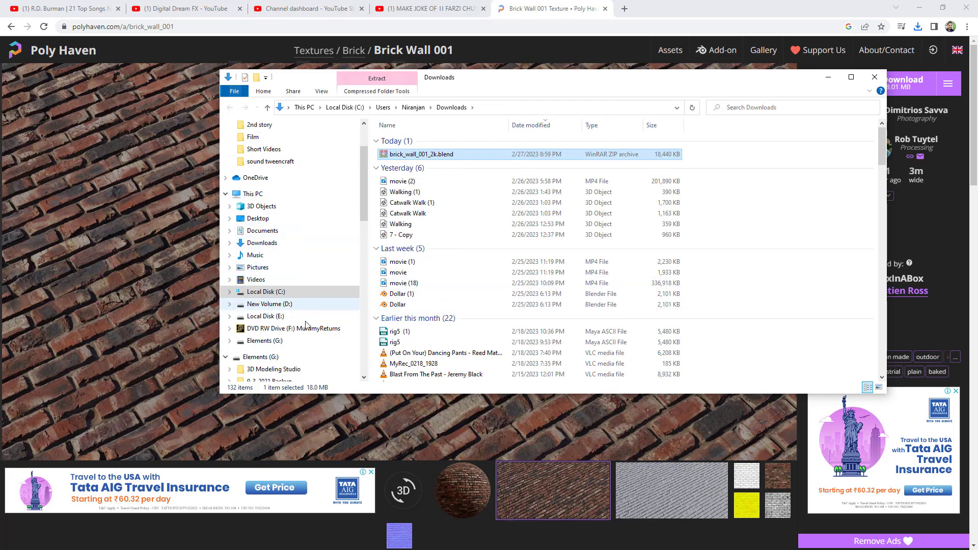
click(265, 316)
click(430, 151)
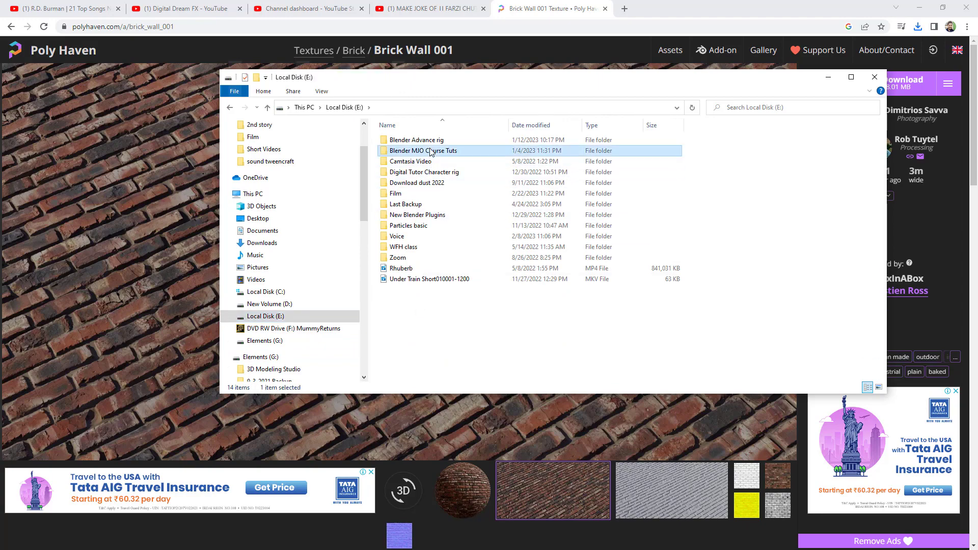
double_click(430, 151)
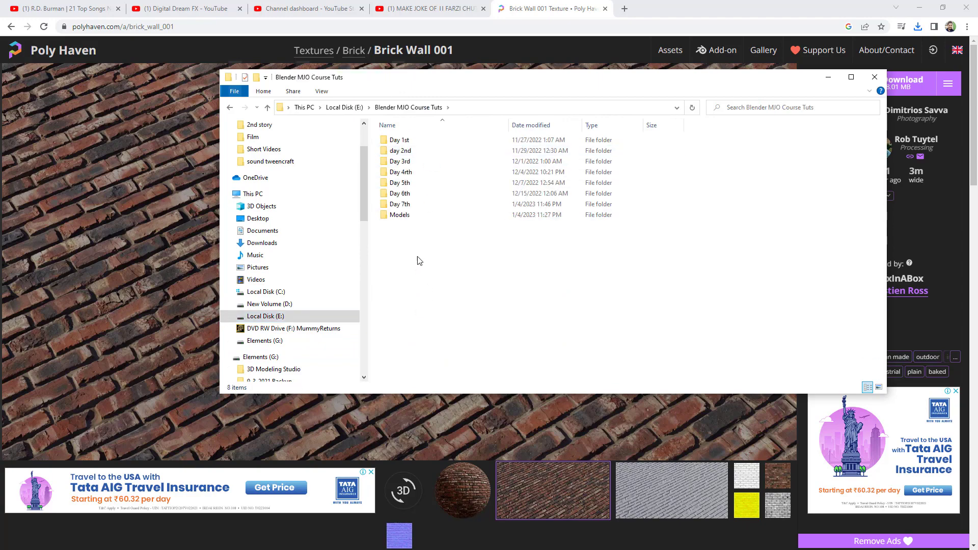
right_click(416, 277)
mouse_move(457, 386)
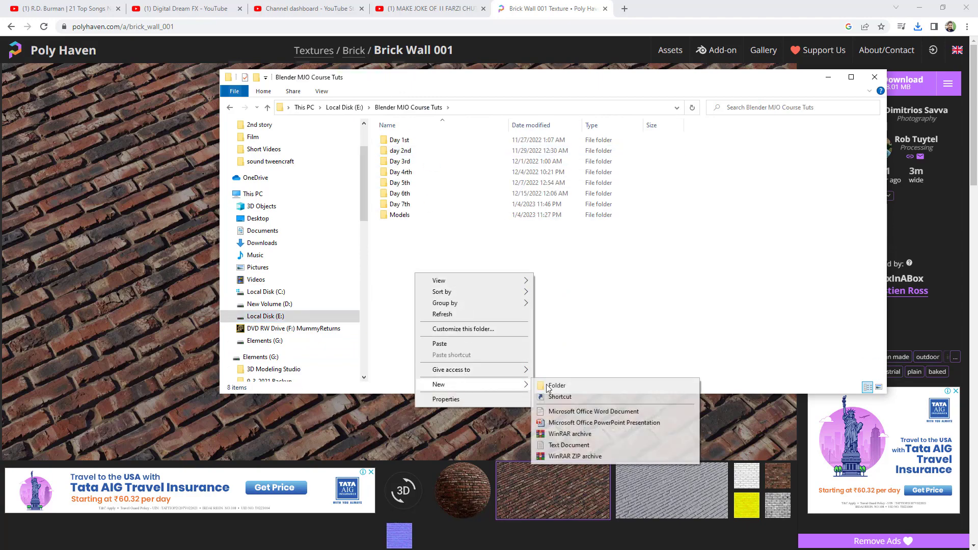
click(558, 386)
text(T)
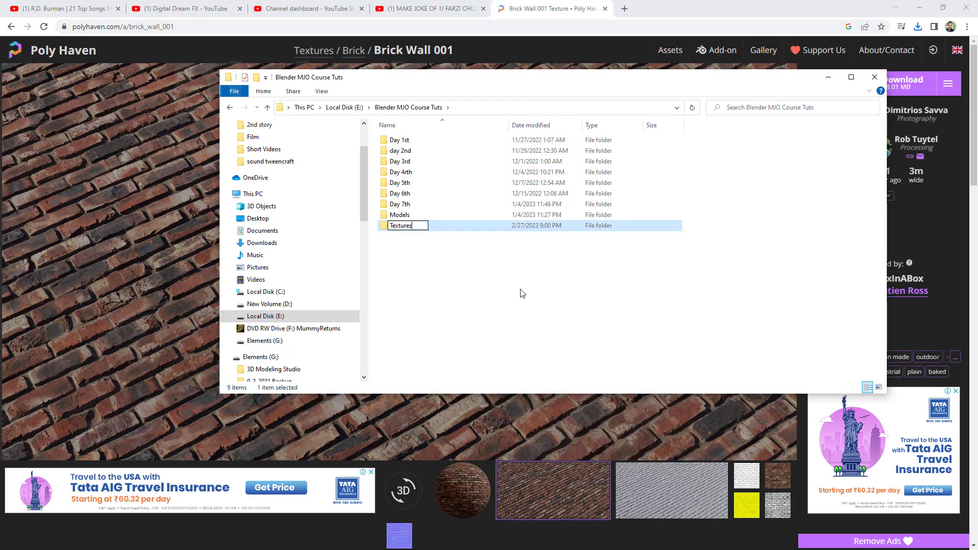
text(extures)
key(Return)
key(Return)
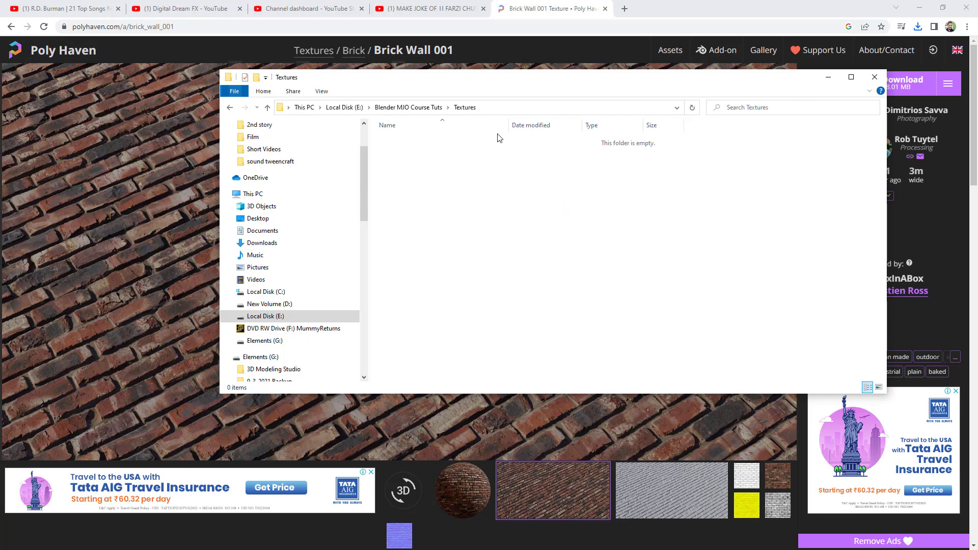
Paste the brick_wall_001_2k.blend archive into the Textures folder and extract its contents there.
key(ctrl+v)
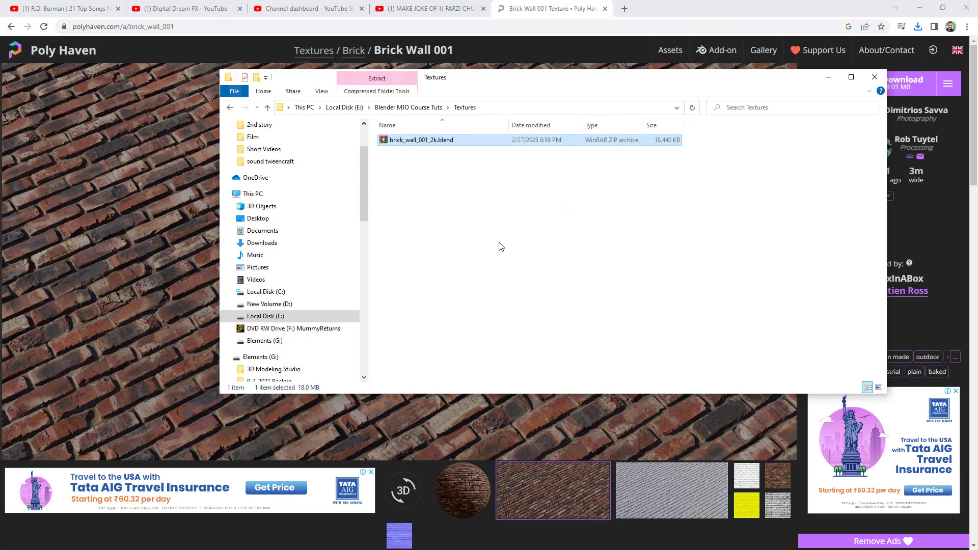
right_click(441, 143)
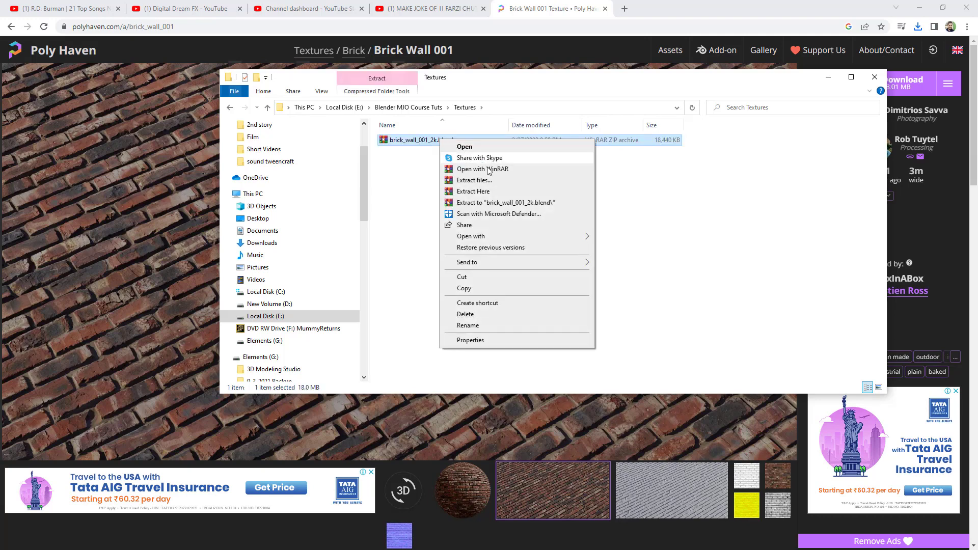
click(498, 192)
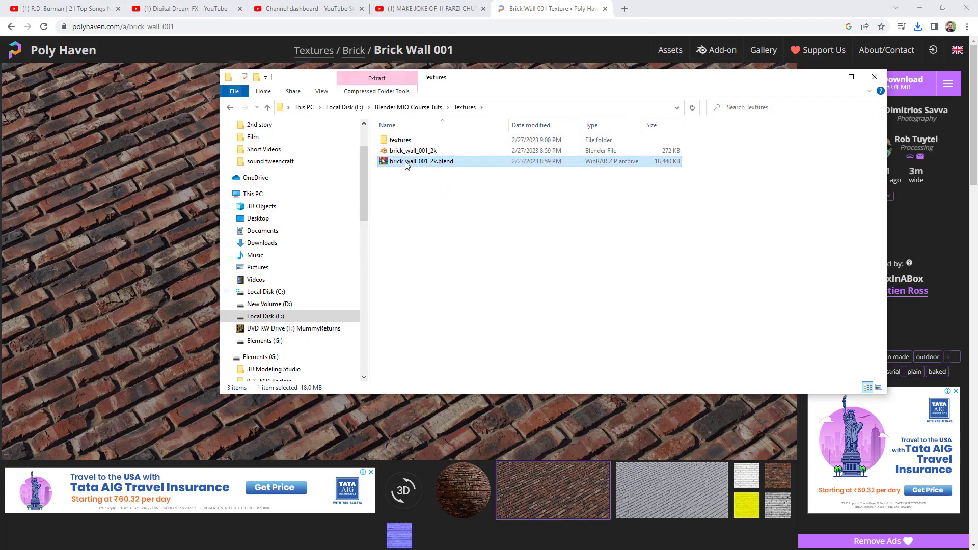
click(413, 153)
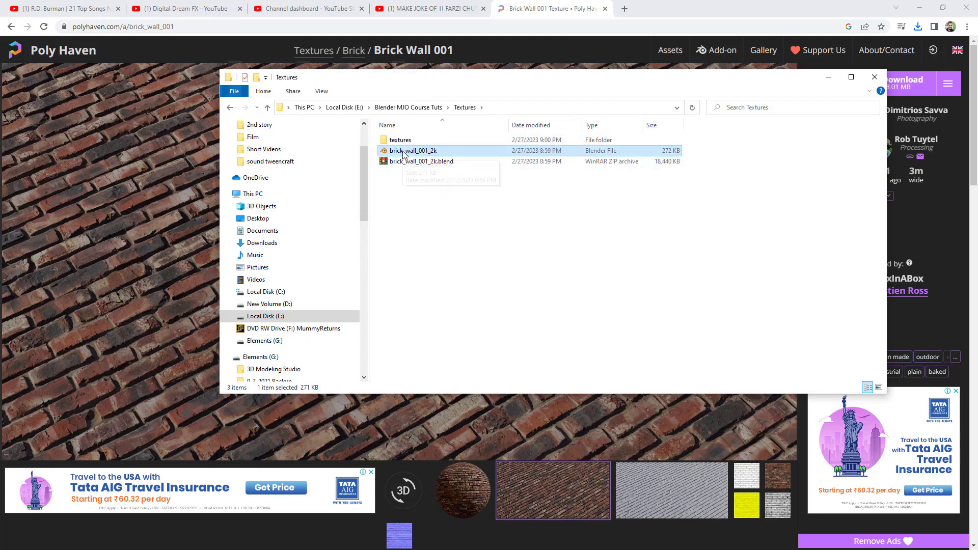
Examine the extracted brick wall diffuse, displacement, roughness and normal map files in the textures subfolder, and minimize the folder window.
double_click(403, 141)
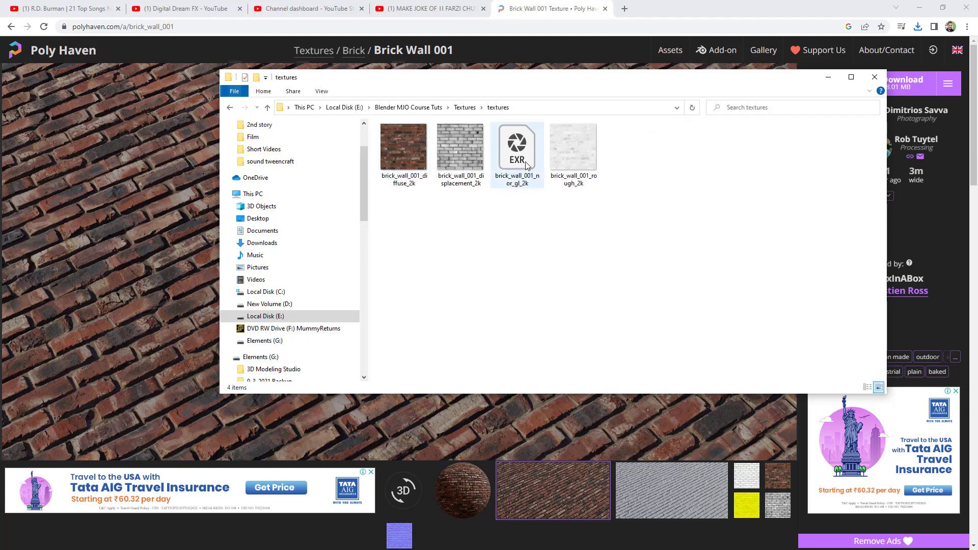
click(417, 144)
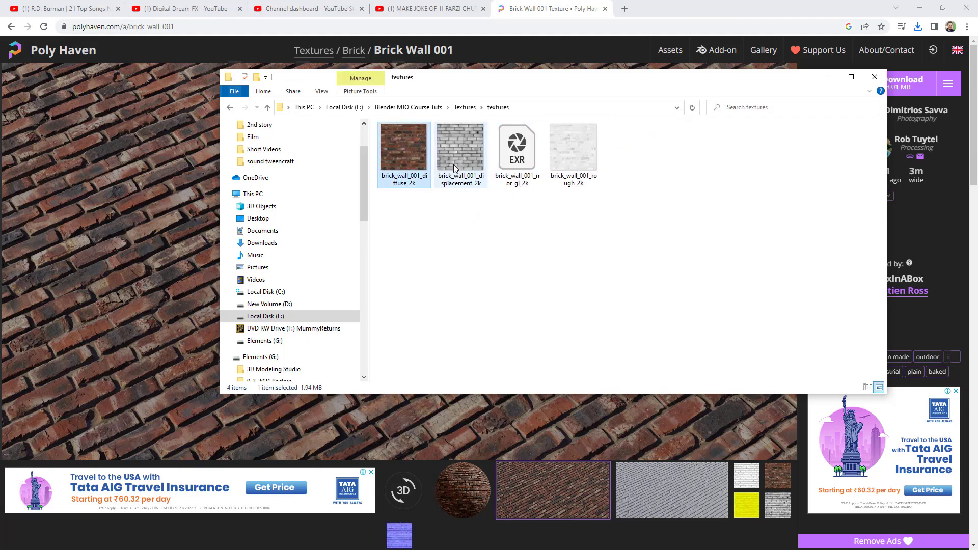
double_click(403, 161)
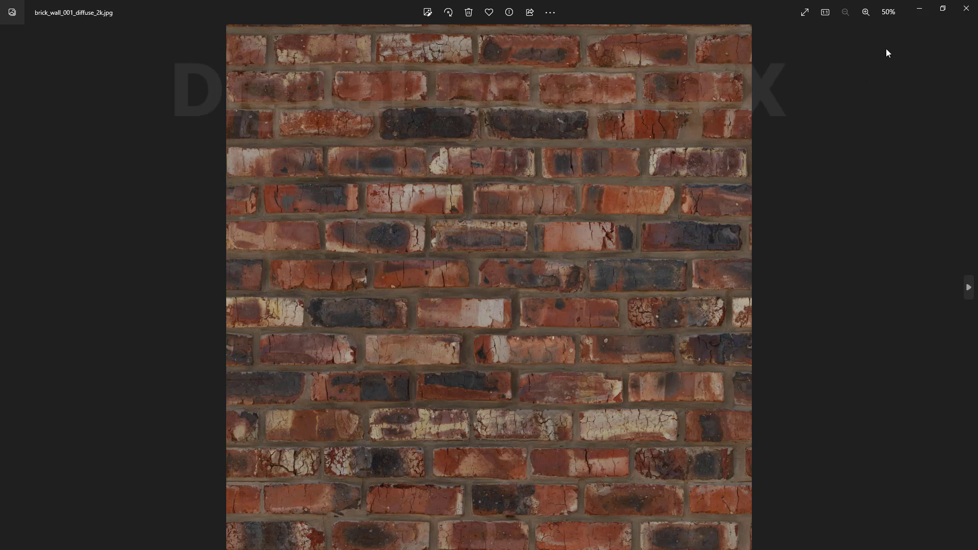
click(967, 8)
click(457, 154)
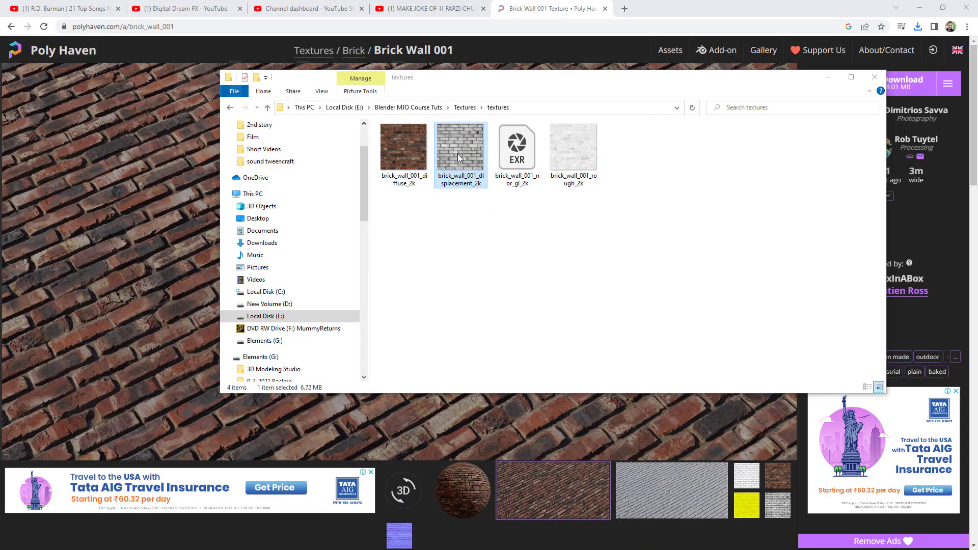
double_click(458, 154)
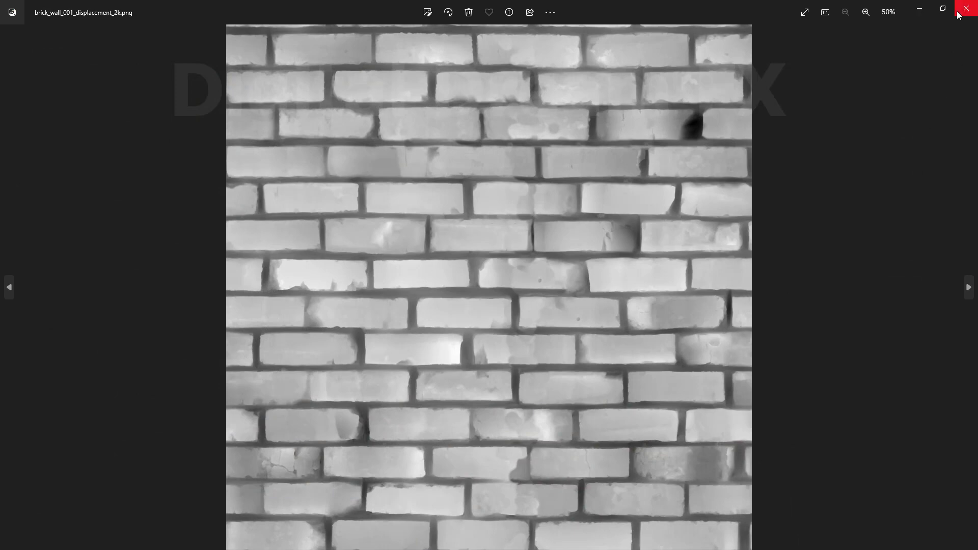
click(958, 14)
double_click(570, 154)
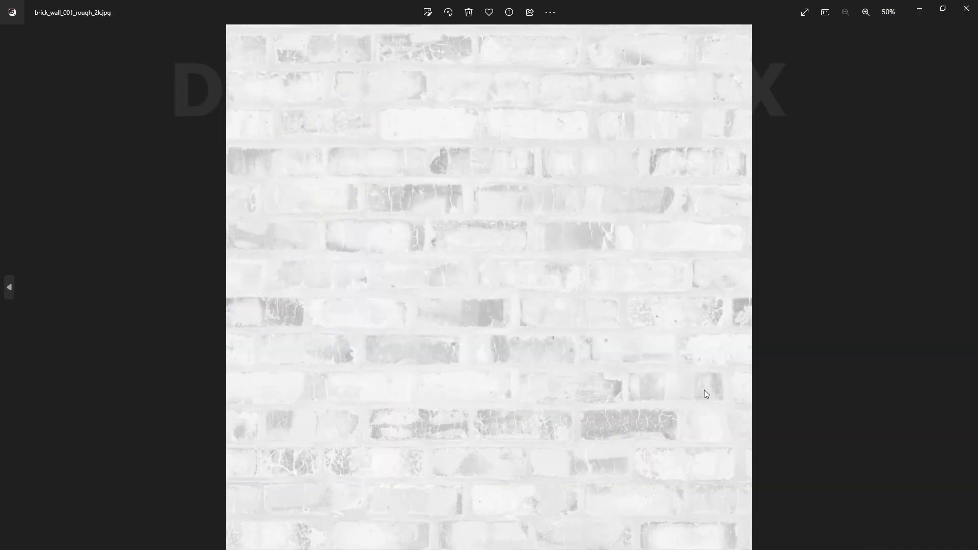
click(967, 9)
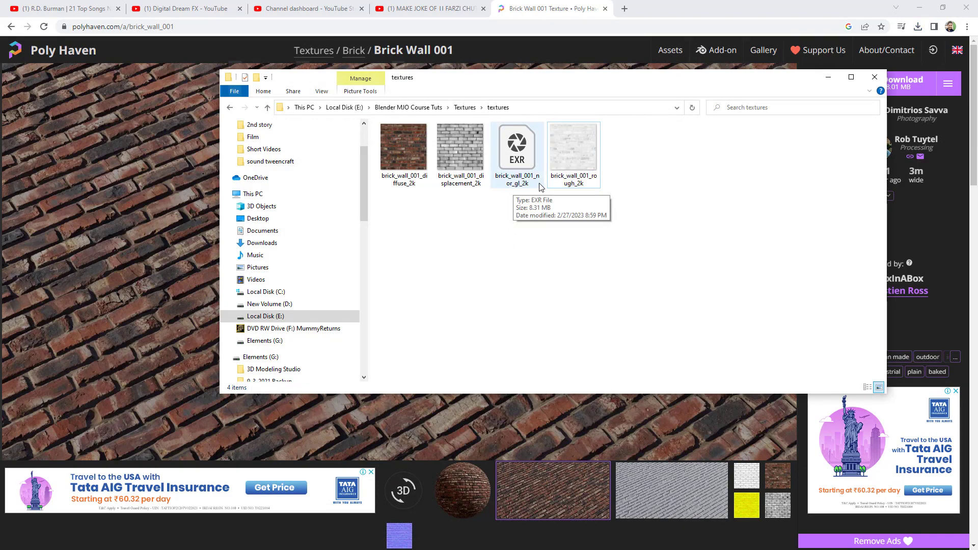
click(520, 163)
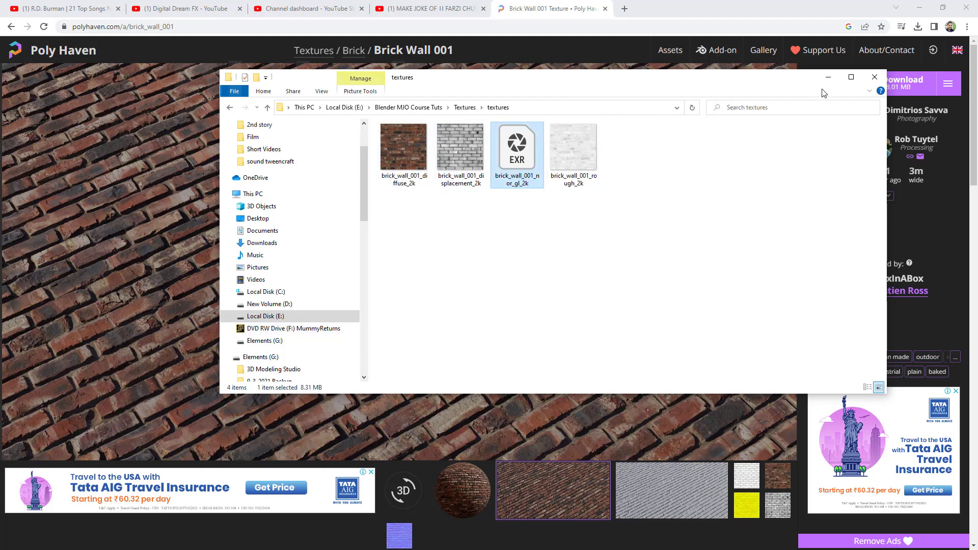
click(828, 78)
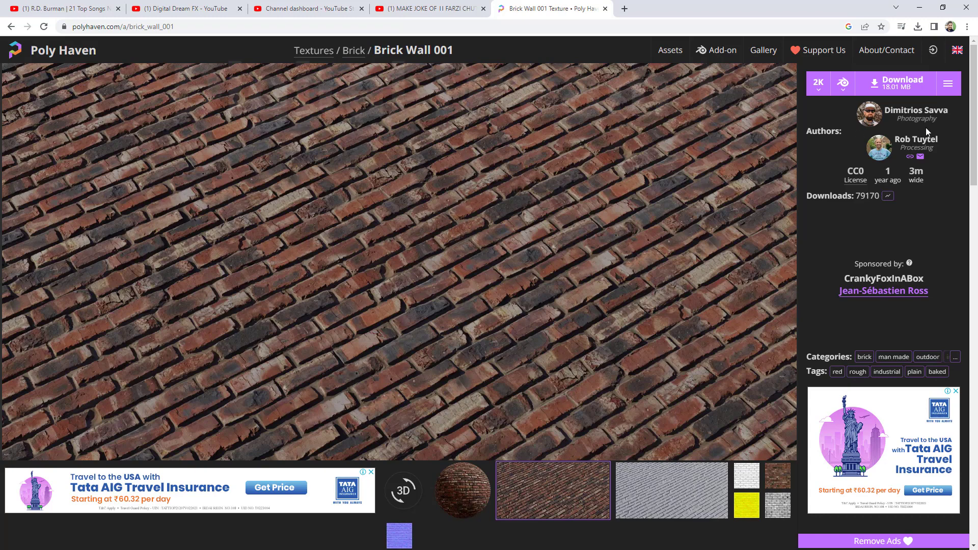
Return to Poly Haven's Brick texture listing and look through it and its Wall subcategory.
click(11, 27)
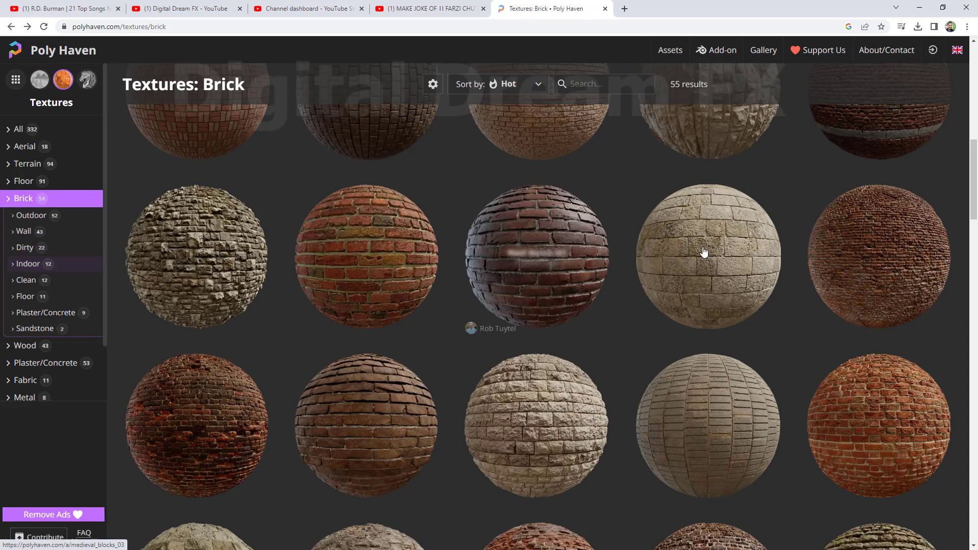
scroll(474, 319, down, 5)
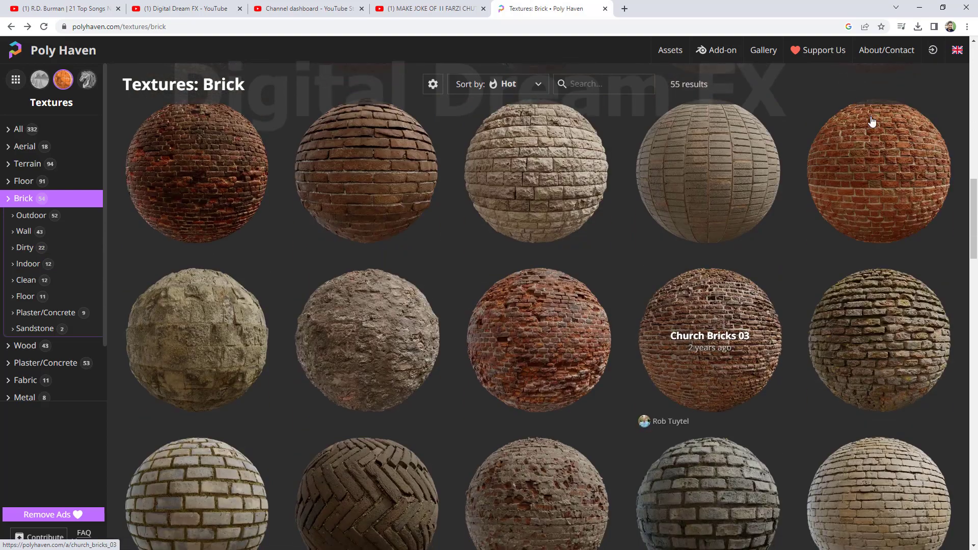
scroll(326, 270, down, 9)
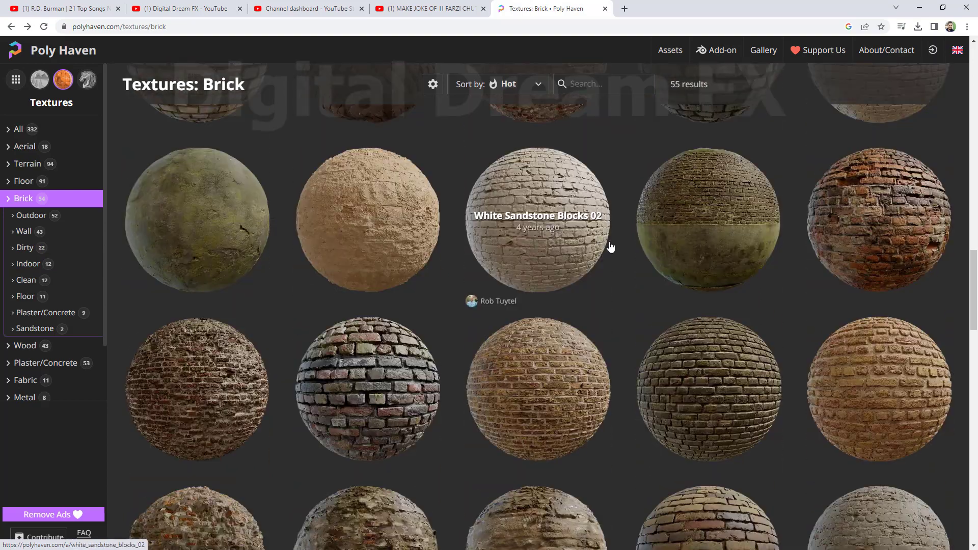
scroll(611, 247, down, 3)
scroll(611, 246, down, 8)
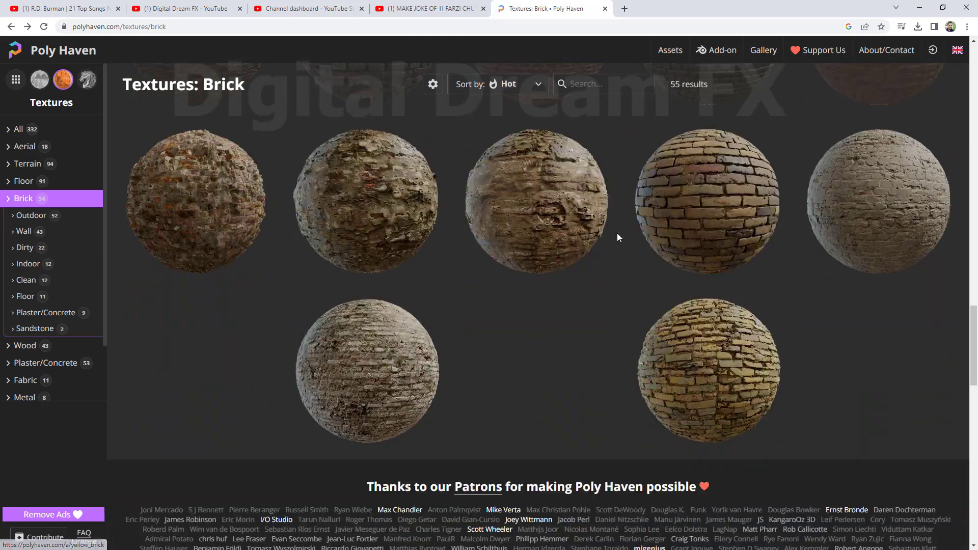
scroll(366, 274, up, 5)
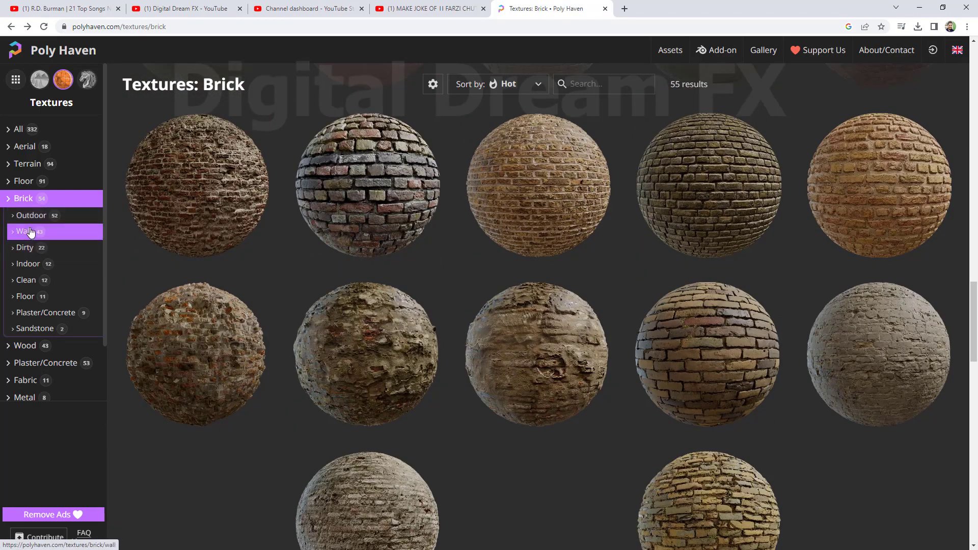
click(10, 203)
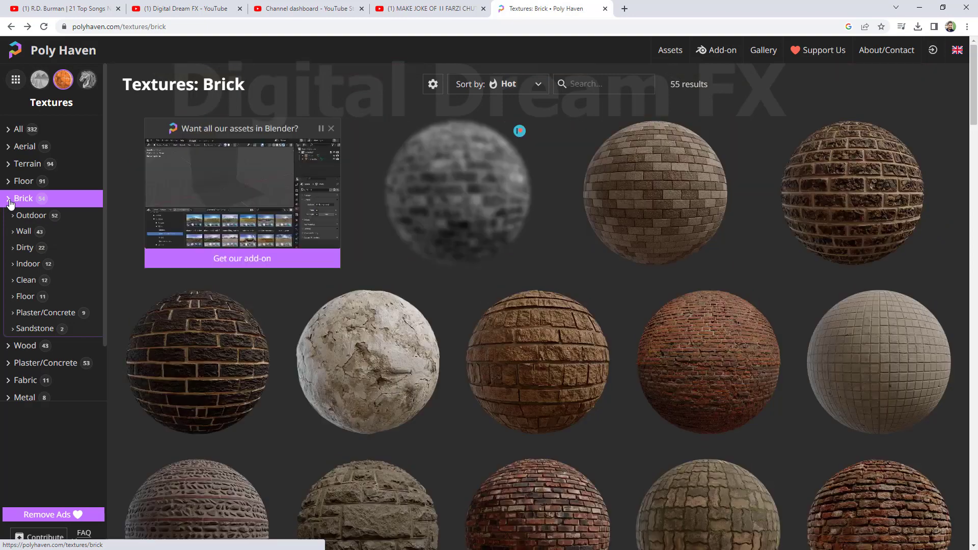
click(18, 234)
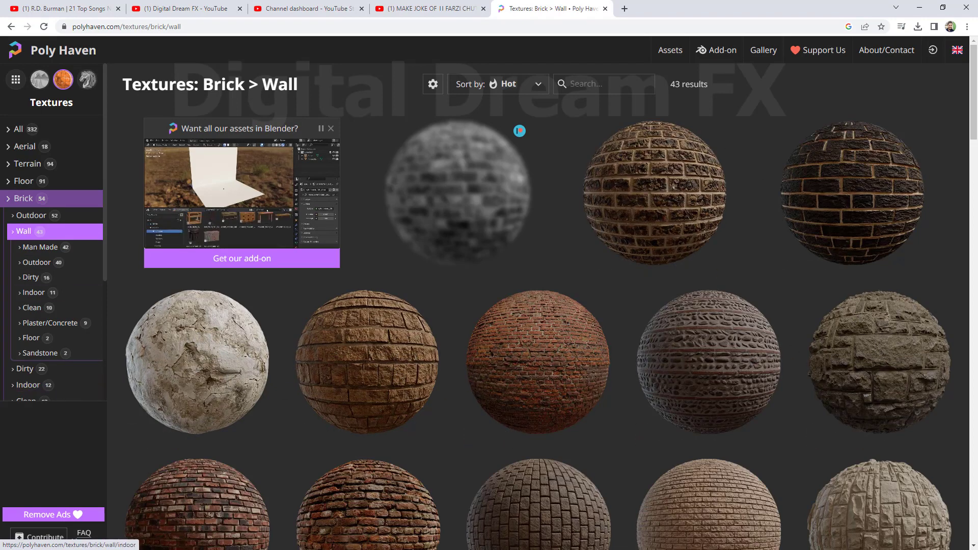
scroll(59, 368, down, 2)
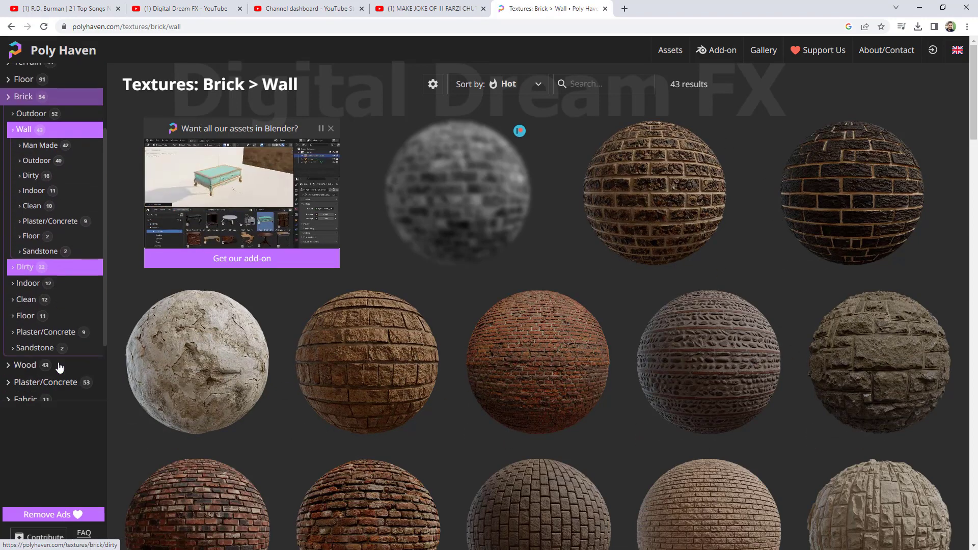
Filter the textures to the Wood category and look through the available wood materials.
click(31, 367)
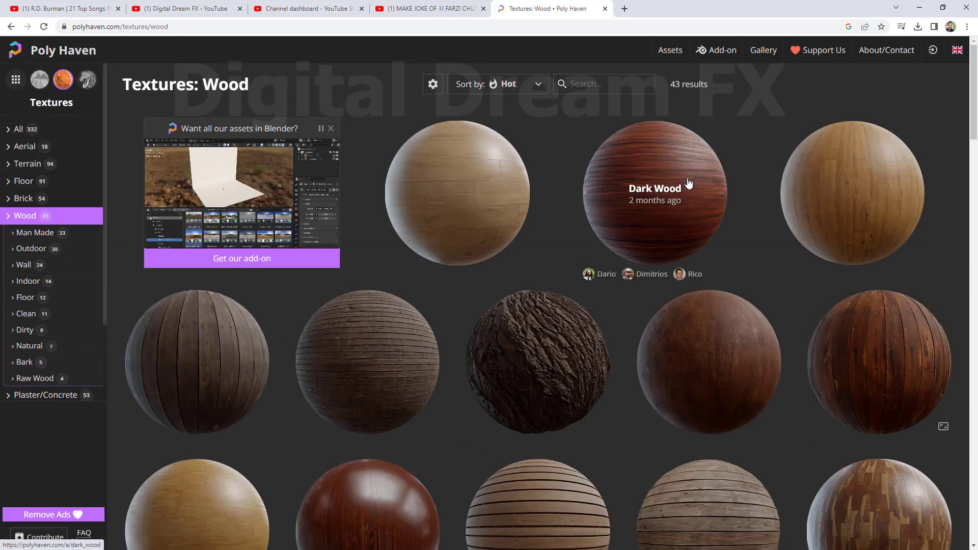
scroll(721, 350, down, 4)
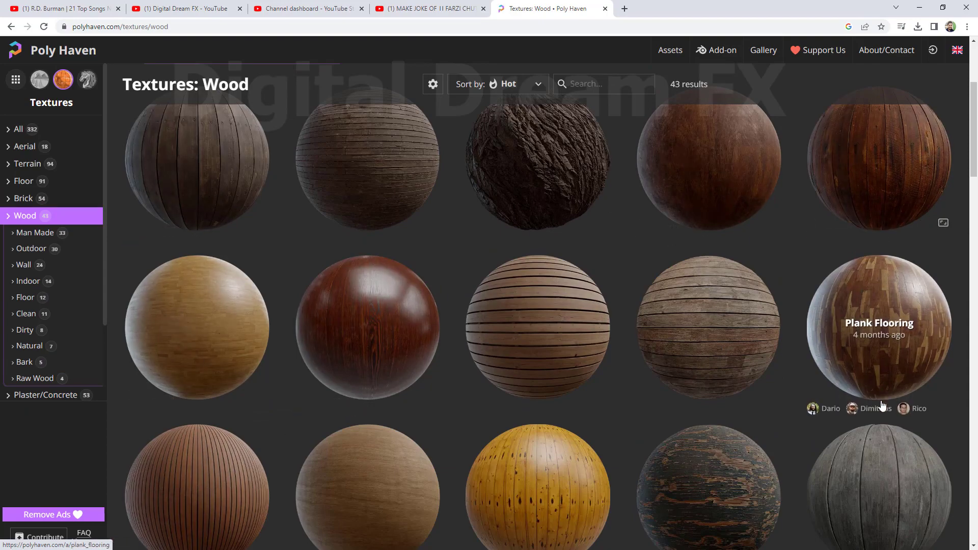
scroll(527, 350, down, 10)
scroll(527, 351, down, 8)
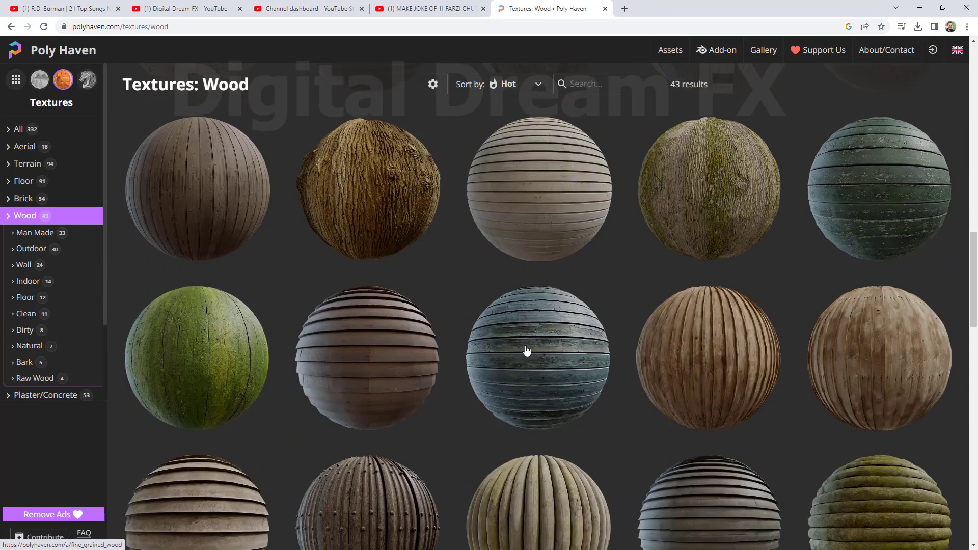
scroll(635, 291, up, 5)
scroll(634, 291, up, 6)
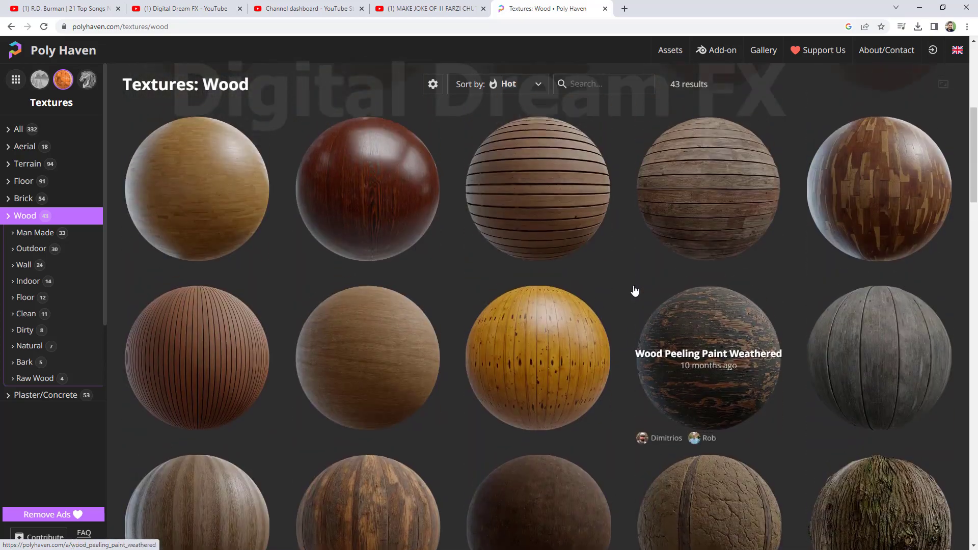
scroll(633, 306, up, 4)
scroll(634, 313, down, 9)
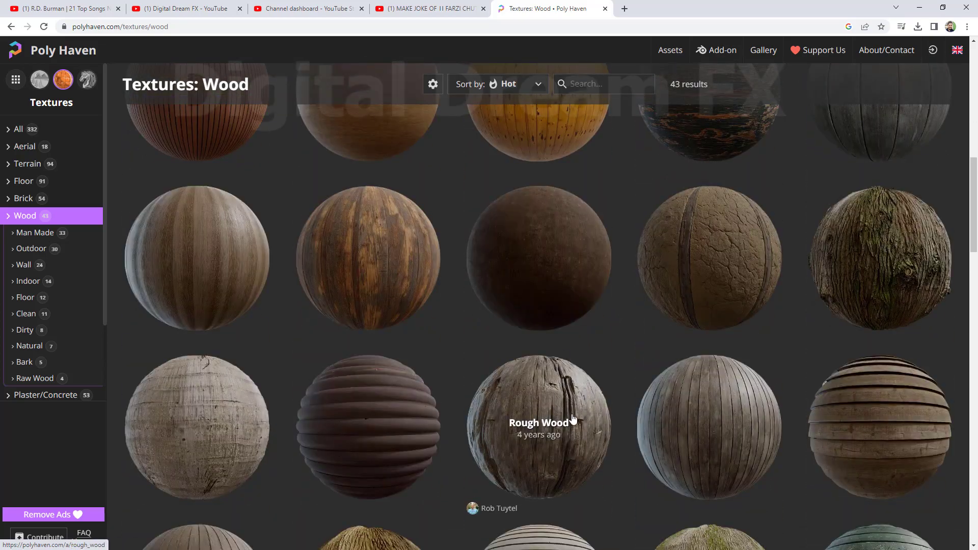
Open the Dark Wood texture and download it at 2K resolution in Blend format.
scroll(582, 371, up, 10)
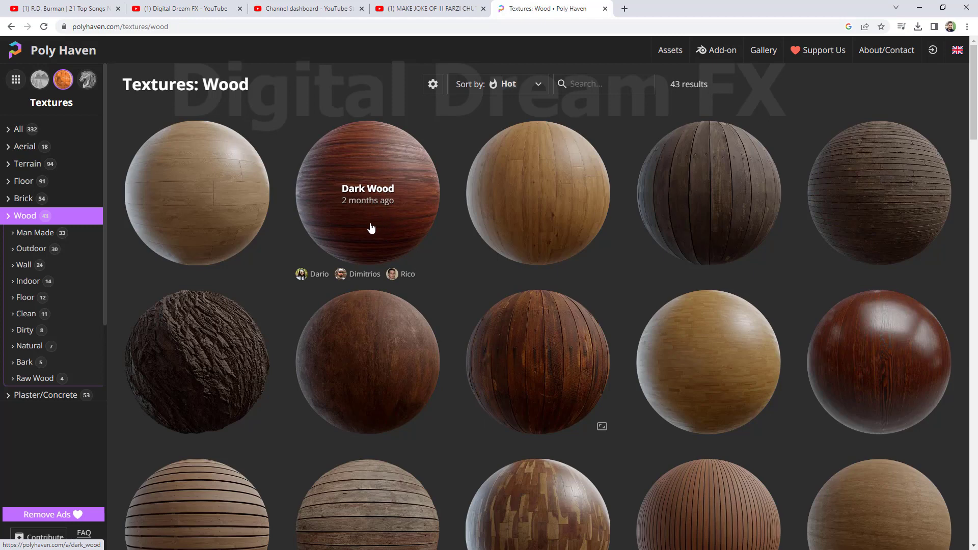
click(396, 229)
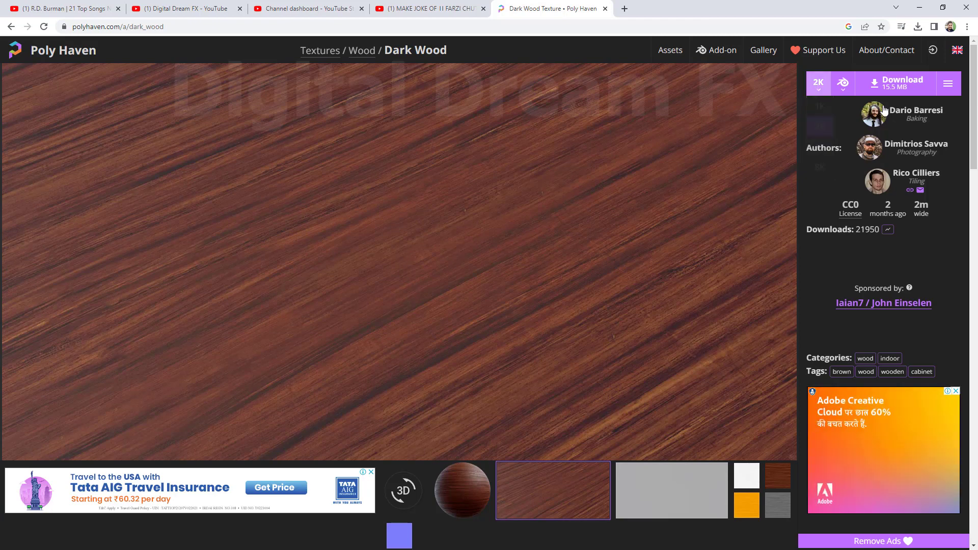
click(893, 87)
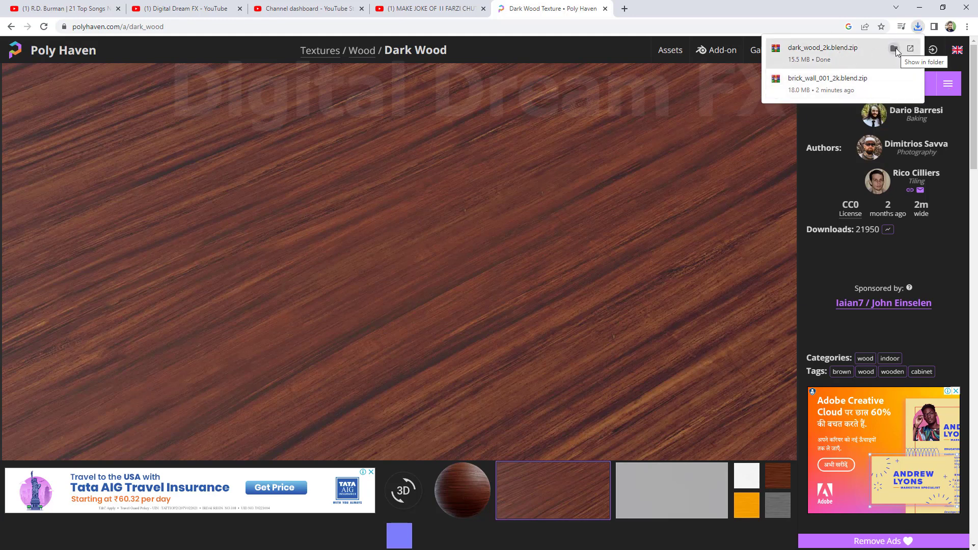
Show the downloaded dark_wood_2k.blend archive in its folder and cut it for moving.
click(895, 49)
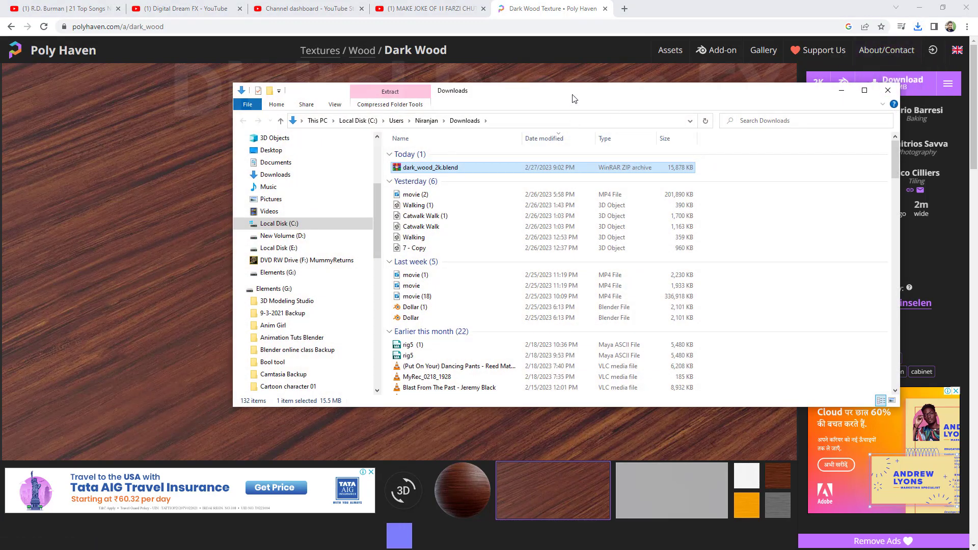
drag(575, 99, 458, 115)
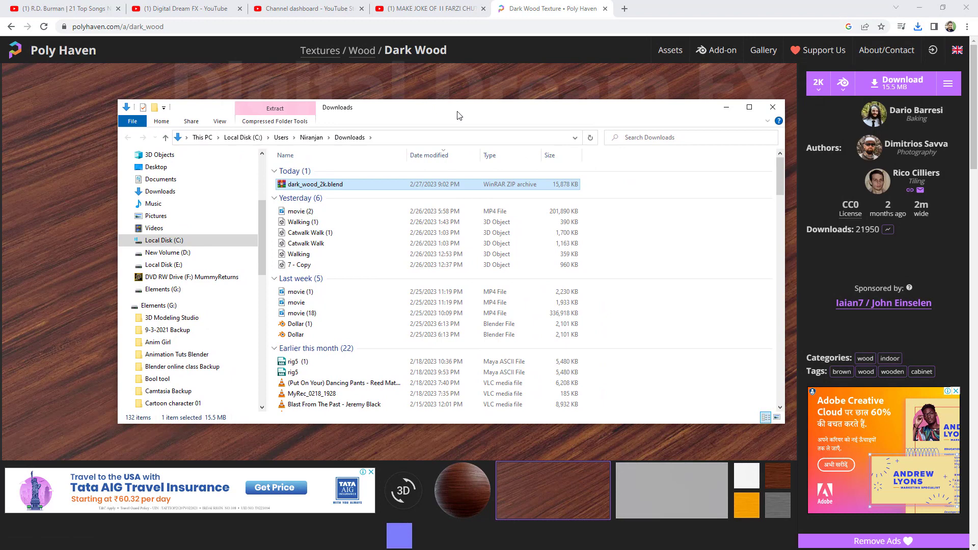
right_click(321, 187)
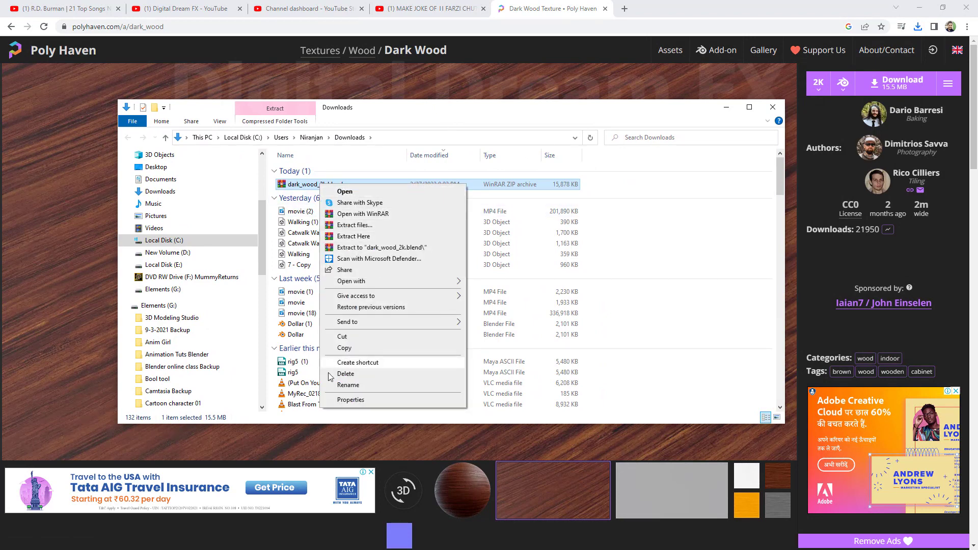
click(357, 339)
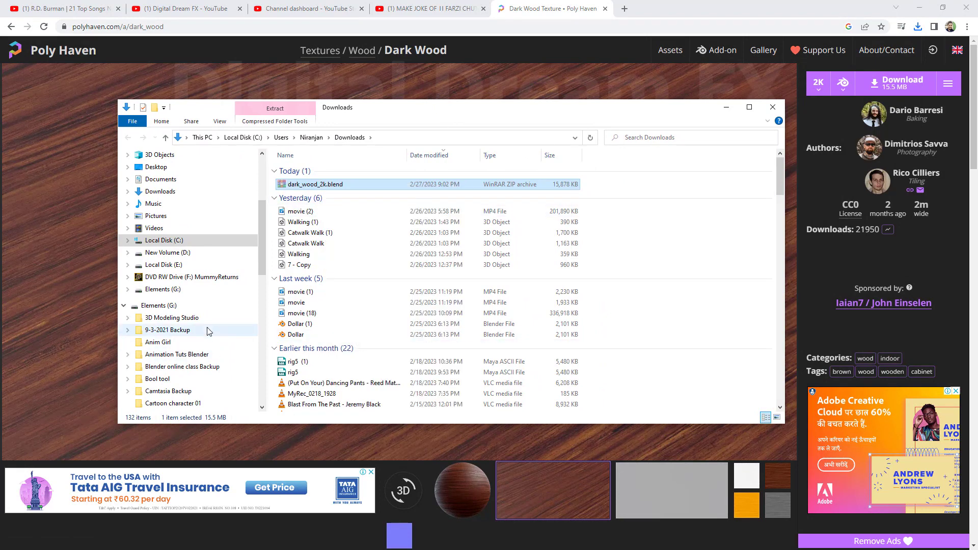
Open the Textures folder inside Blender MJO Course Tuts on Local Disk (E:).
click(163, 265)
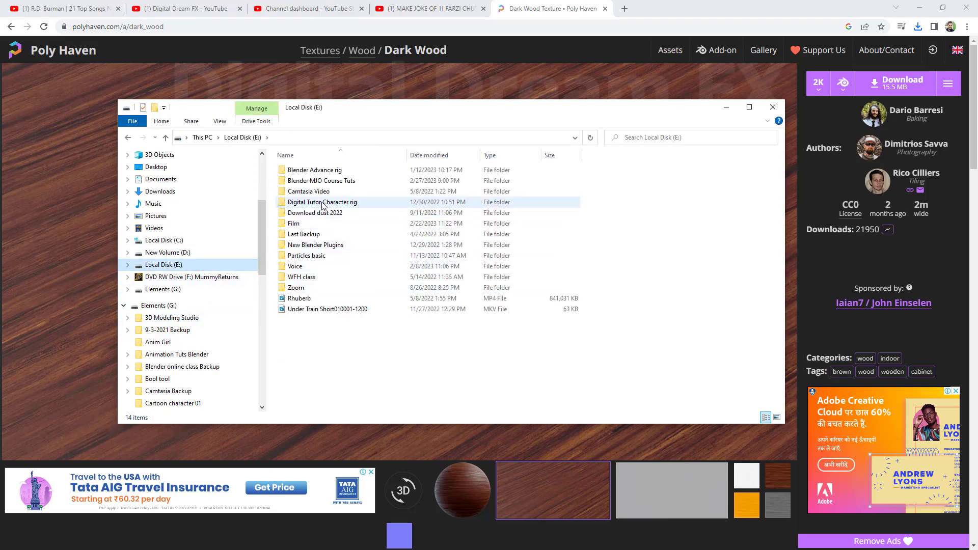
double_click(323, 182)
double_click(309, 257)
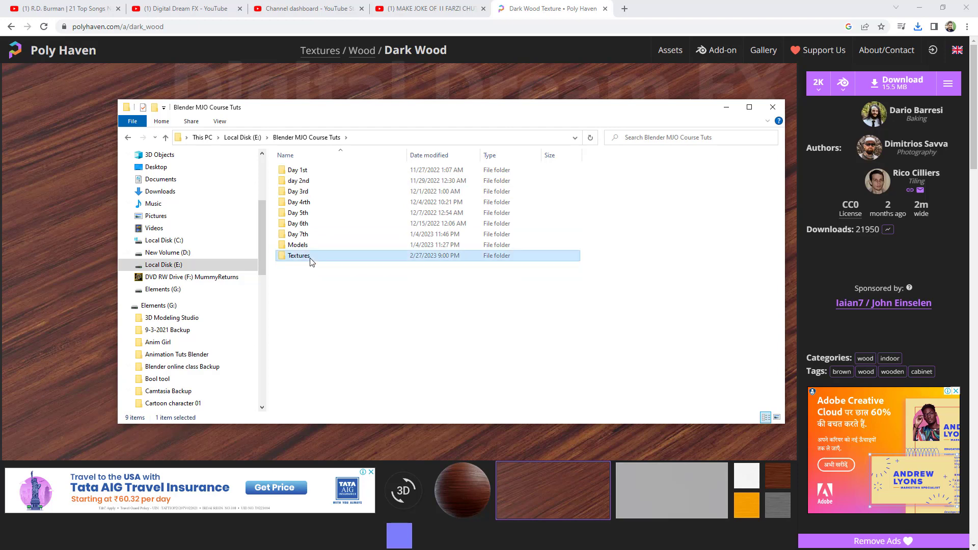
Paste the dark_wood_2k.blend archive into the Textures folder, extract it there and open the textures subfolder.
right_click(321, 274)
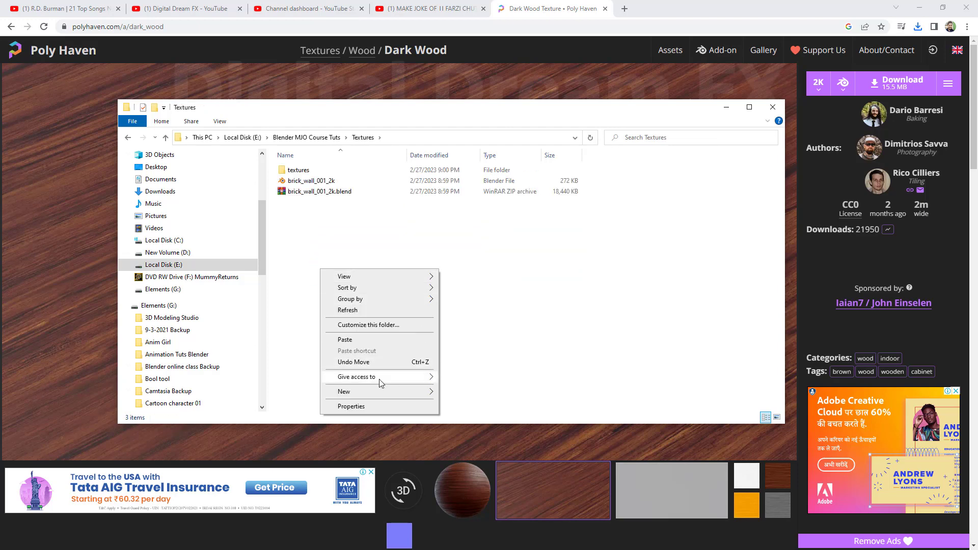
click(344, 338)
right_click(330, 206)
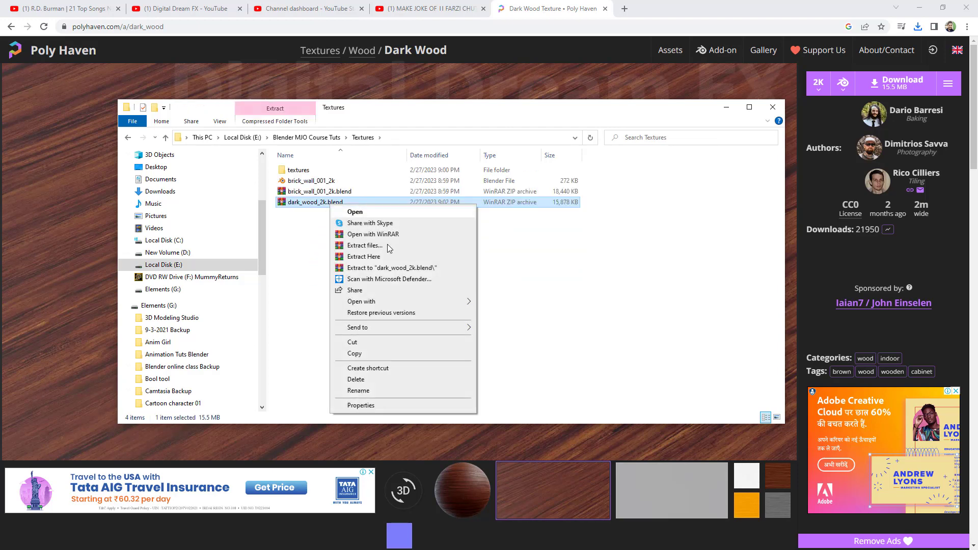
click(367, 256)
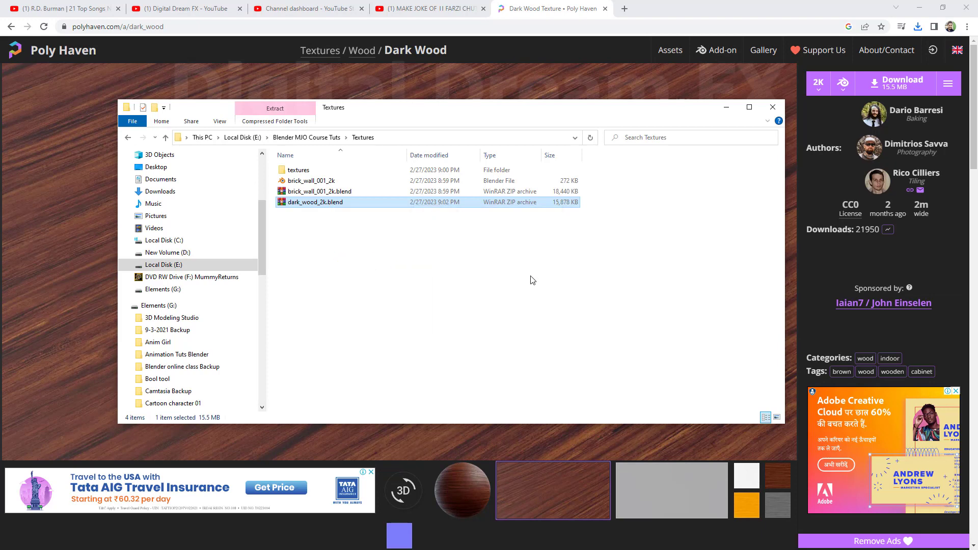
double_click(300, 170)
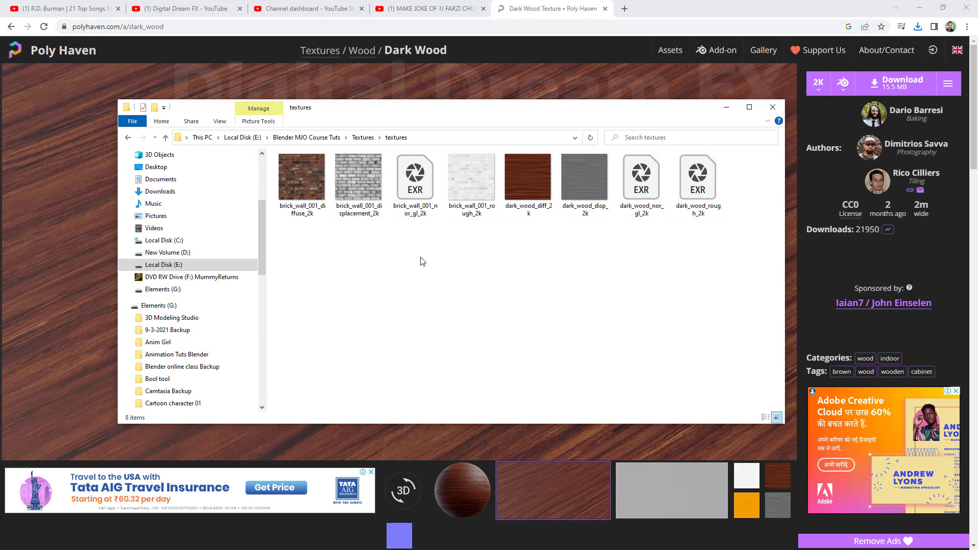
Undo the recent file operations and check the textures subfolder's images and path before closing the file window.
key(ctrl+z)
click(166, 138)
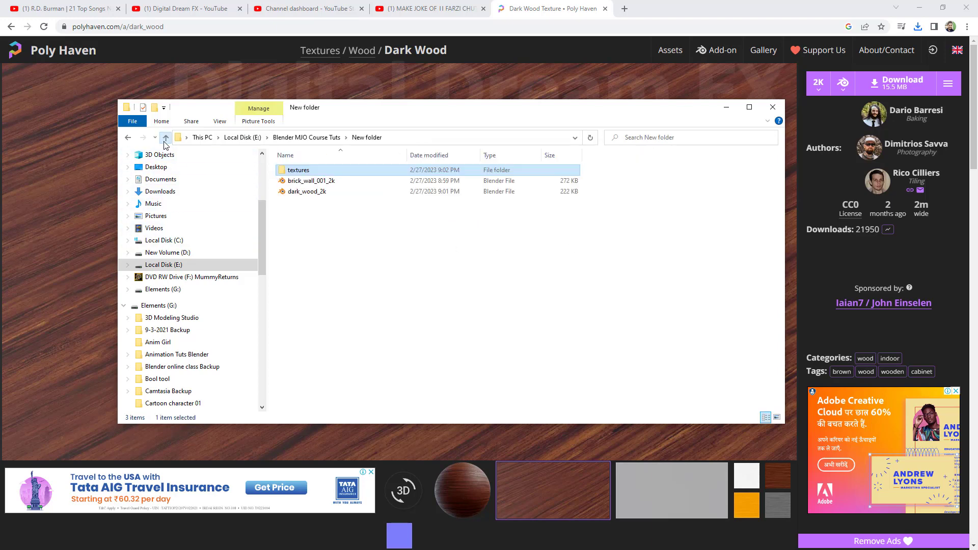
click(334, 305)
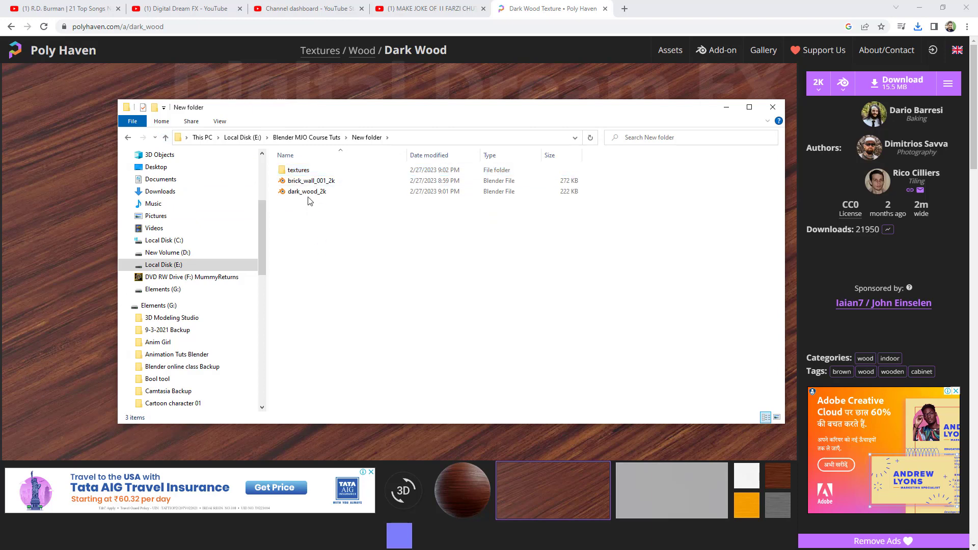
double_click(299, 170)
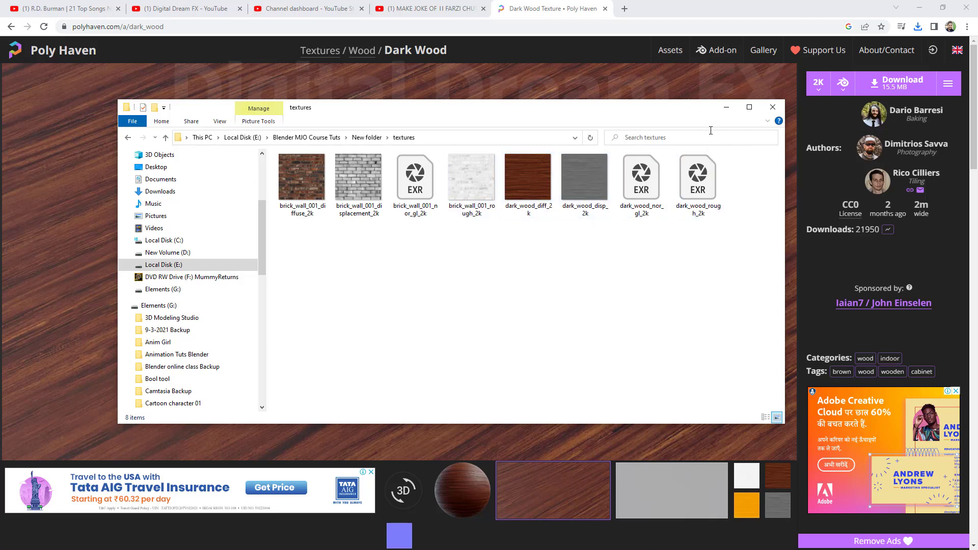
click(437, 142)
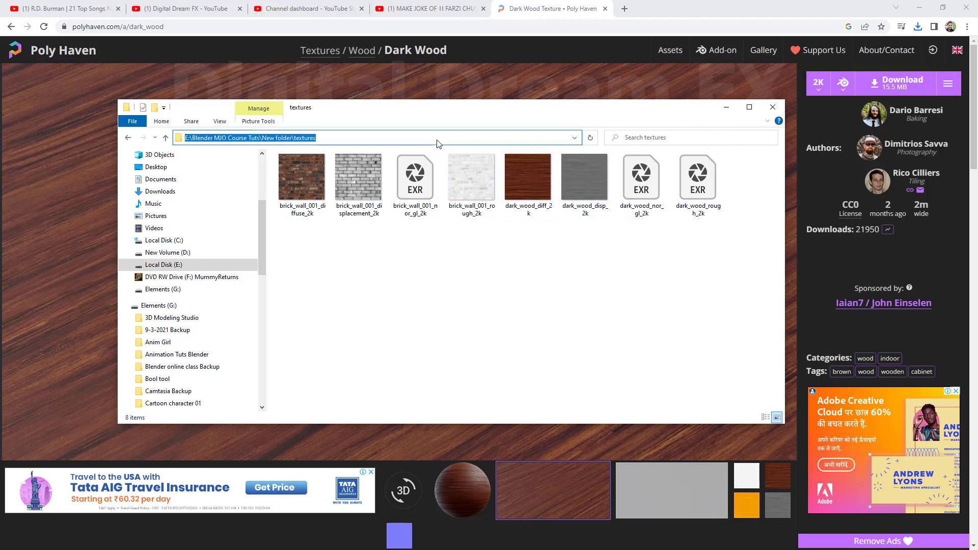
click(773, 107)
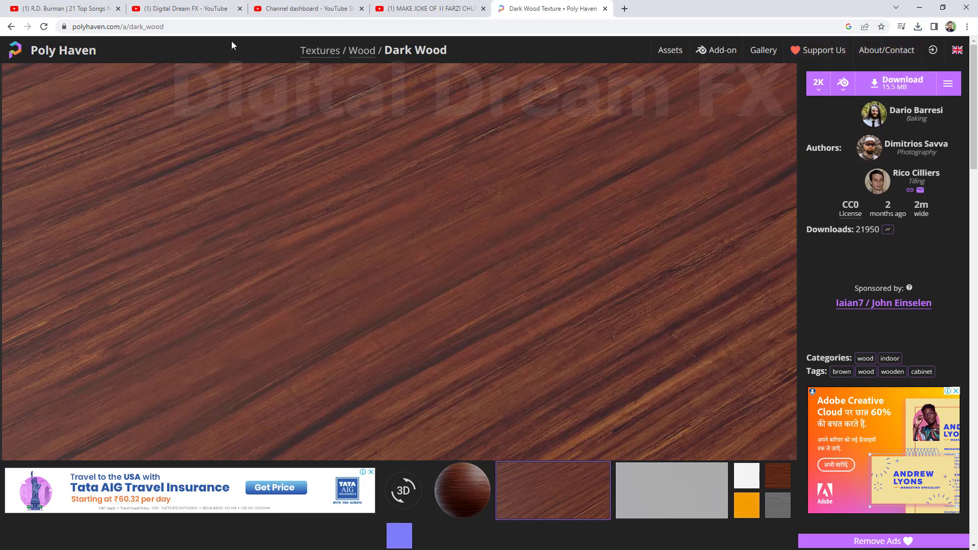
Browse Poly Haven's HDRIs and look through the Studio > Artificial Light > Medium Contrast category.
click(61, 50)
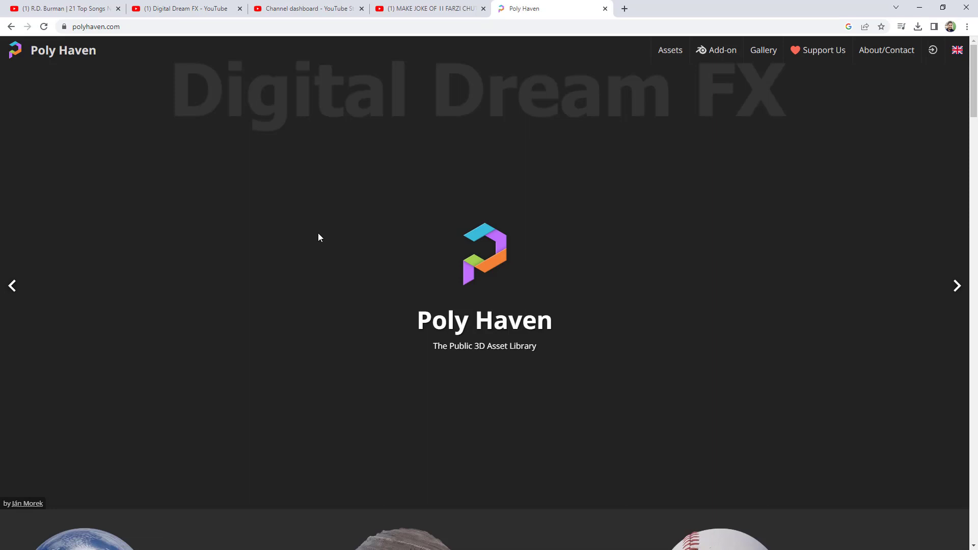
scroll(543, 455, down, 6)
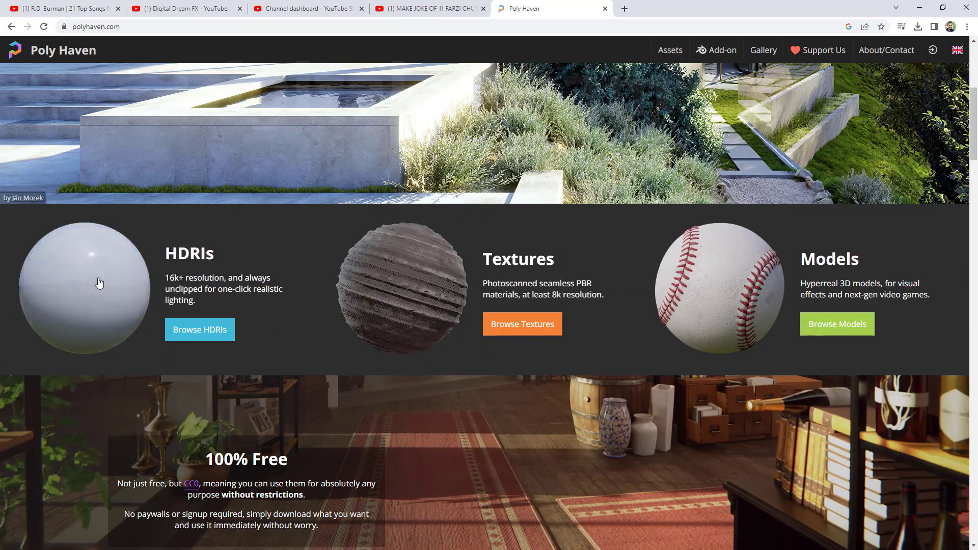
click(155, 328)
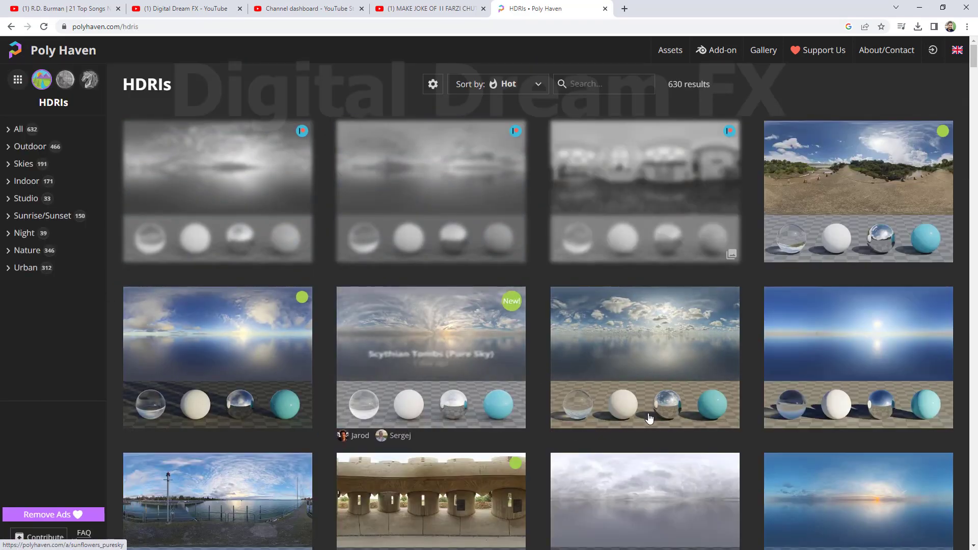
scroll(530, 401, down, 2)
scroll(530, 400, down, 3)
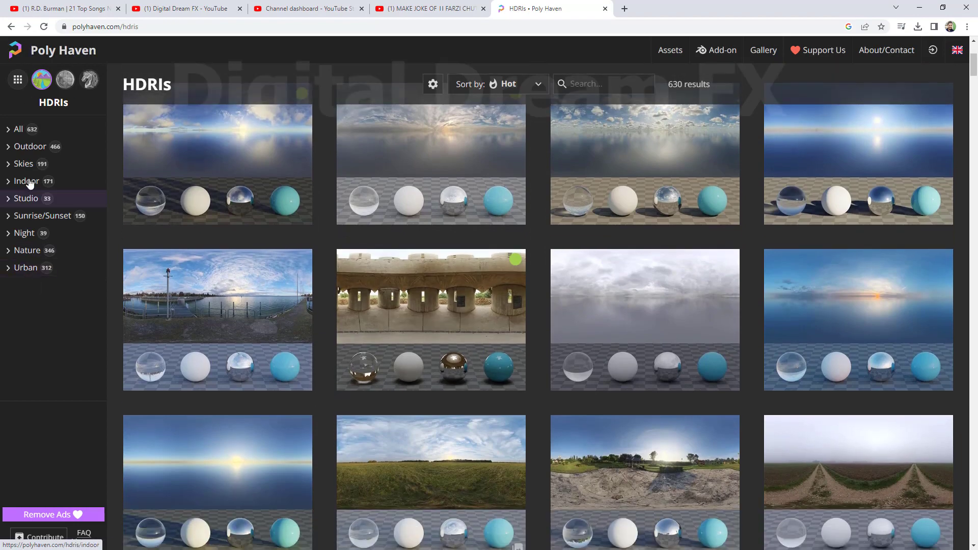
click(28, 204)
click(32, 216)
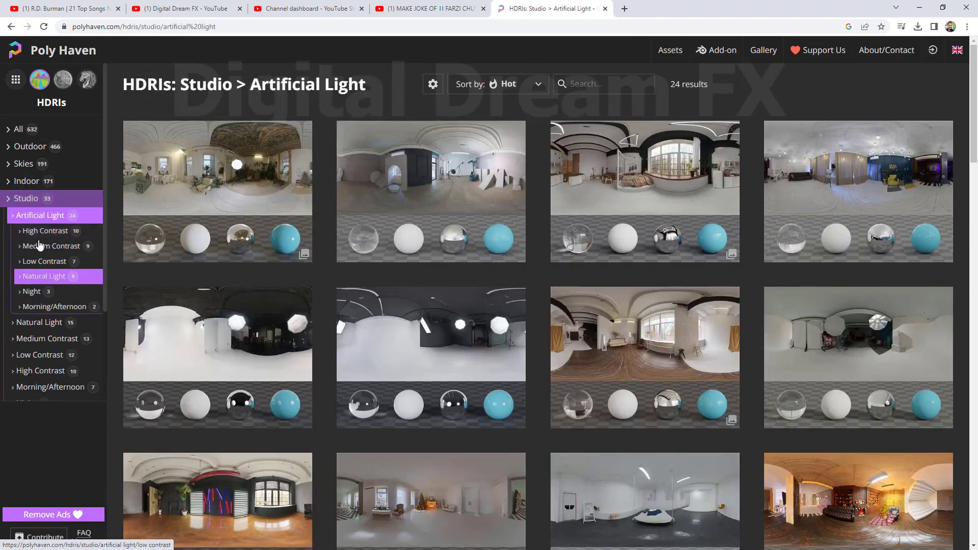
click(51, 246)
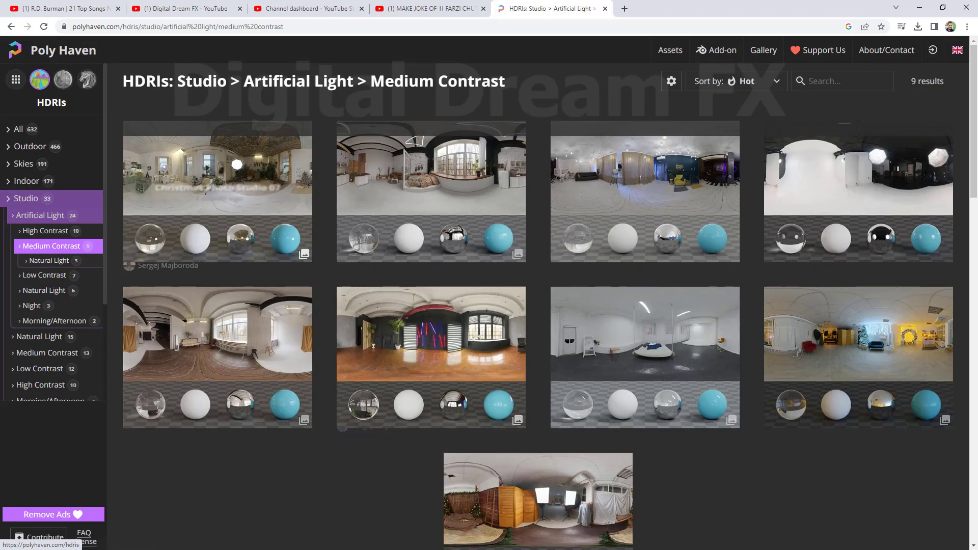
Return to the Poly Haven home page and look through its featured showcase images.
click(11, 27)
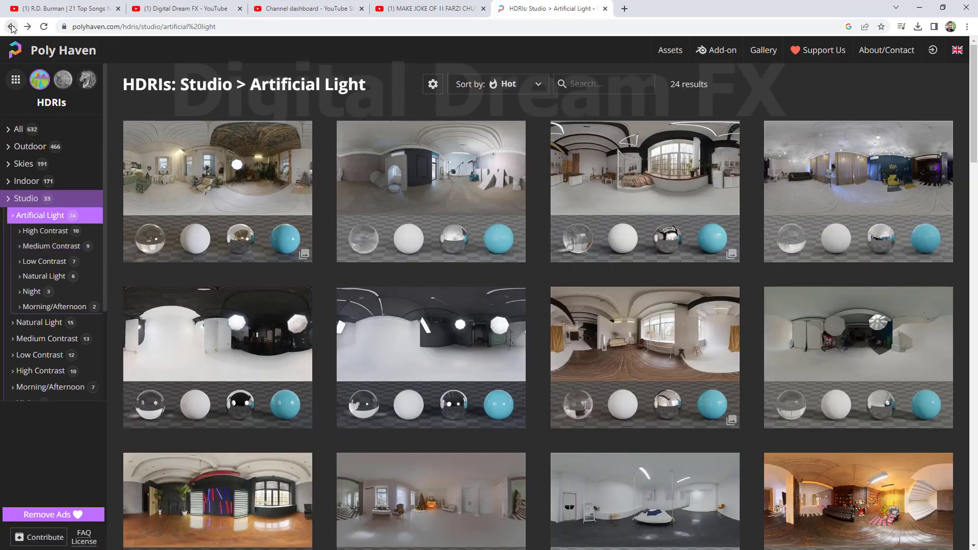
click(11, 26)
click(11, 27)
click(11, 26)
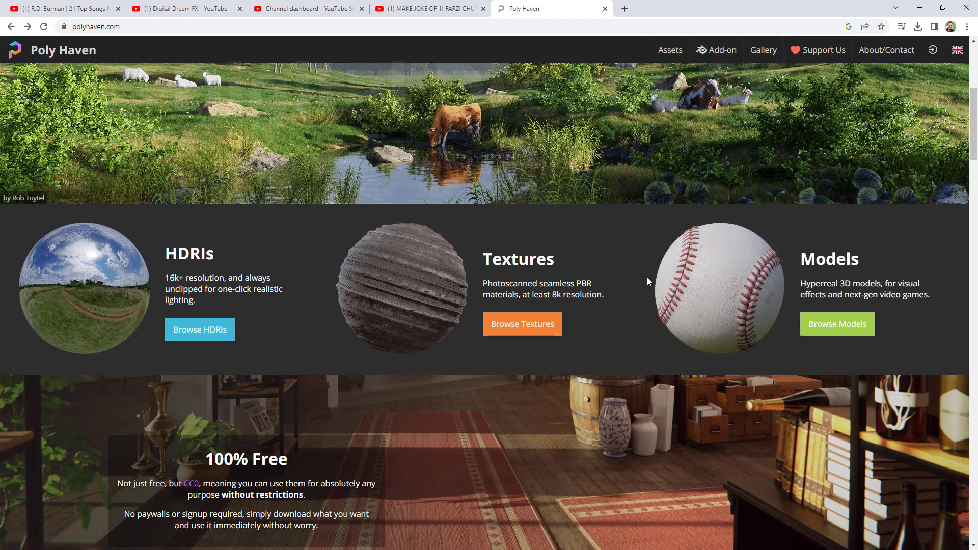
scroll(654, 288, up, 3)
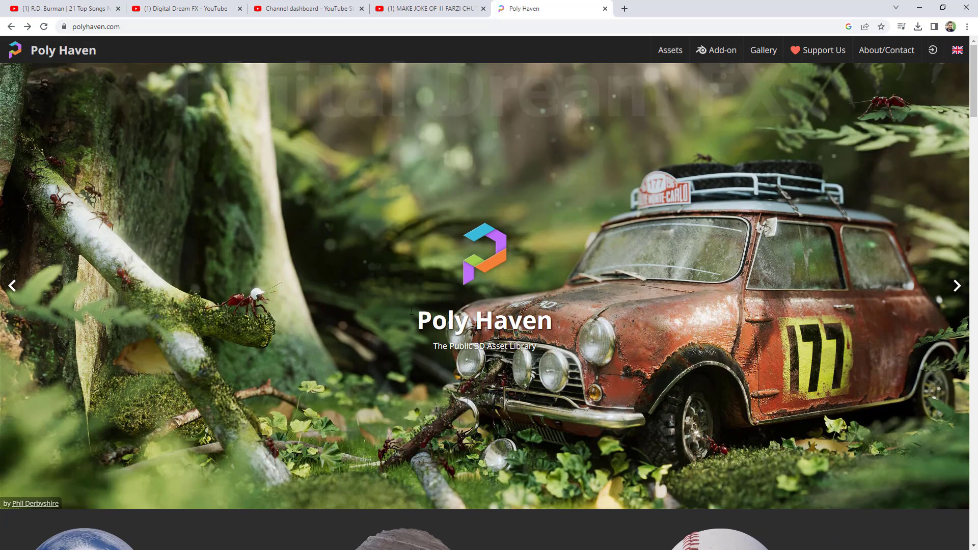
click(958, 287)
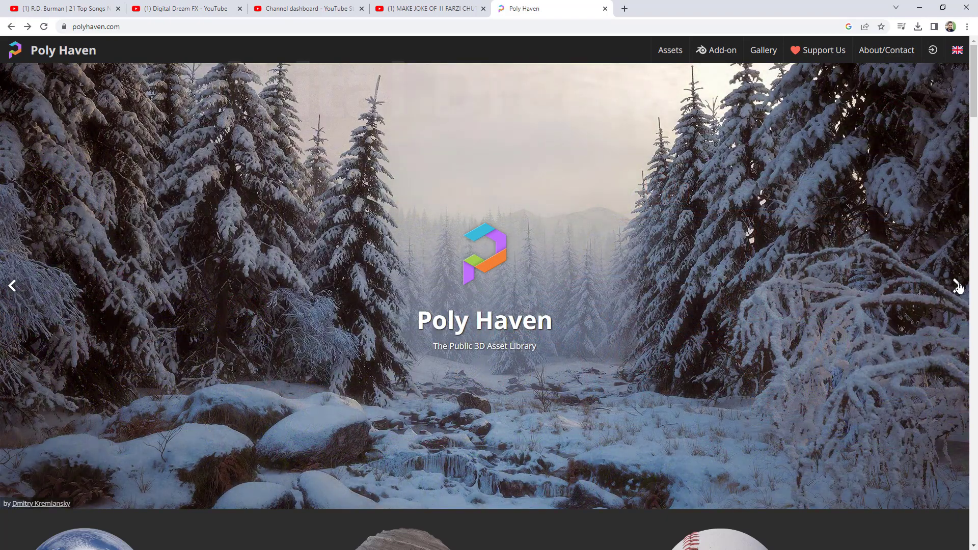
click(958, 287)
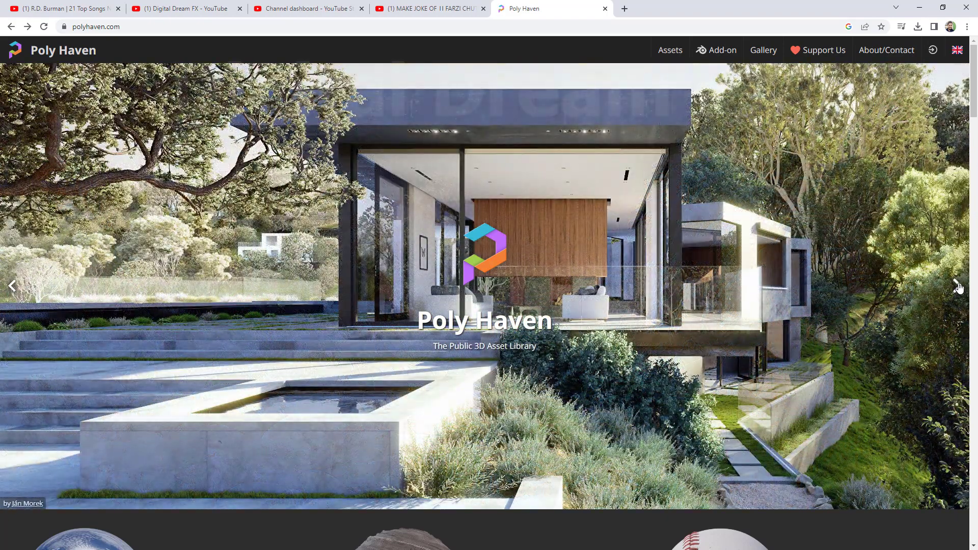
click(957, 287)
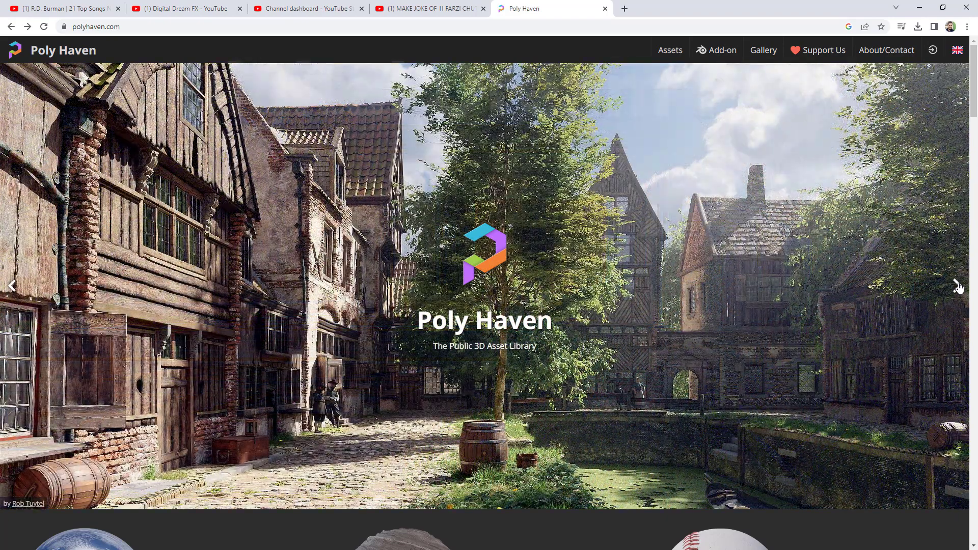
click(960, 287)
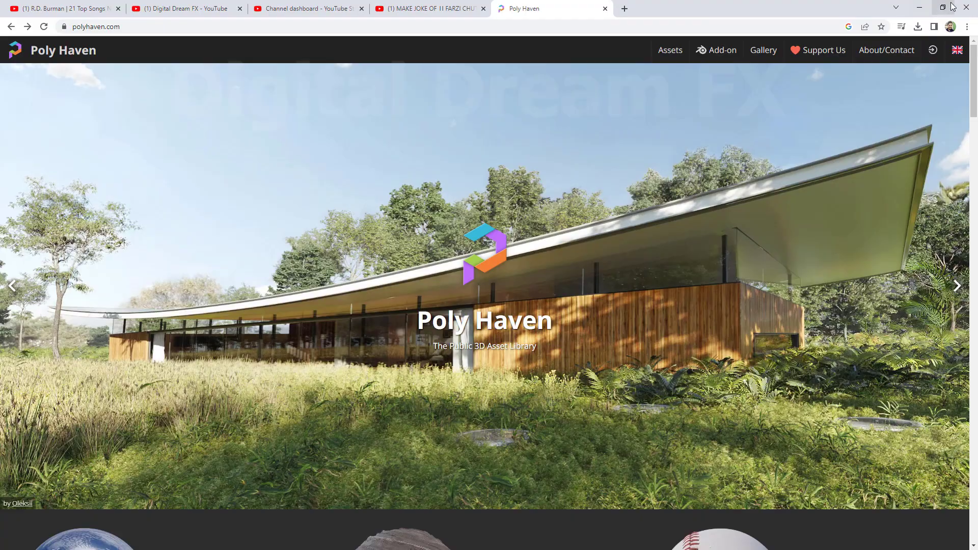
Switch to Blender and extrude the wall's end face along its length by a short corner section in Edit Mode.
click(922, 7)
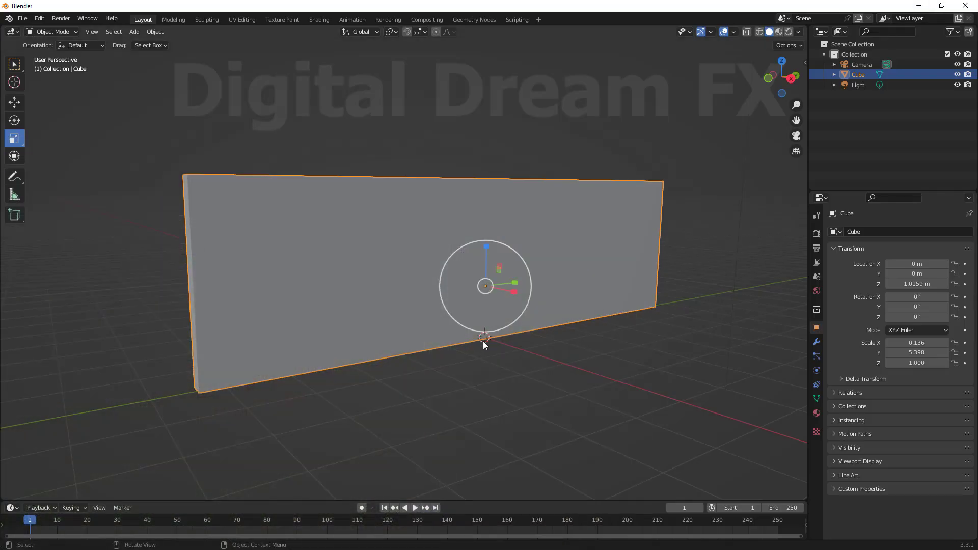
key(KP_7)
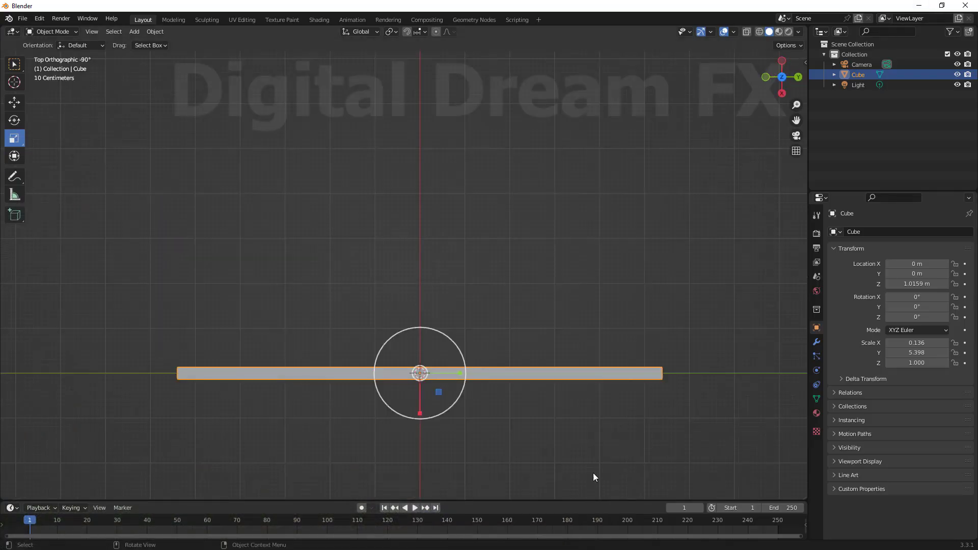
middle_drag(593, 473, 387, 296)
mouse_move(462, 364)
middle_down()
mouse_move(504, 393)
mouse_move(557, 379)
mouse_move(442, 386)
mouse_move(487, 426)
mouse_move(465, 366)
middle_up()
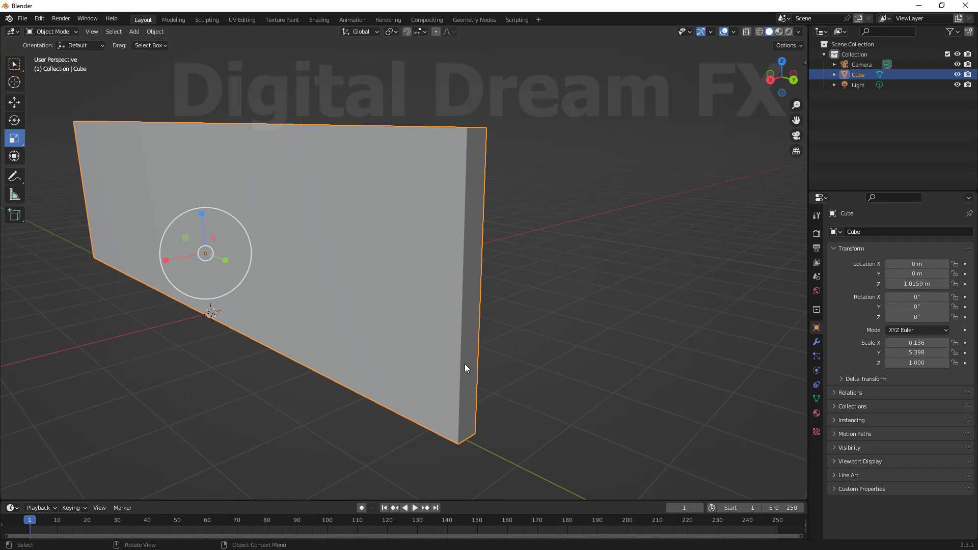
key(Tab)
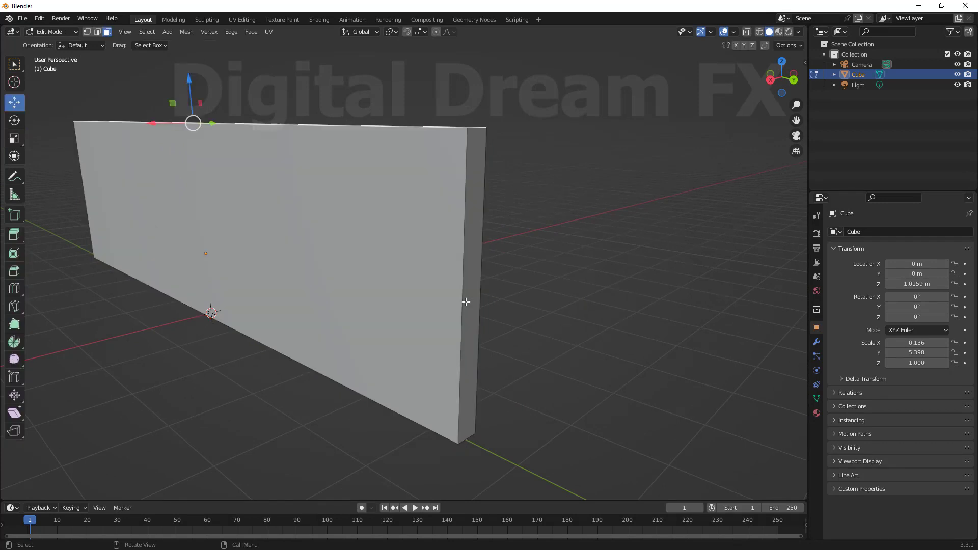
click(472, 260)
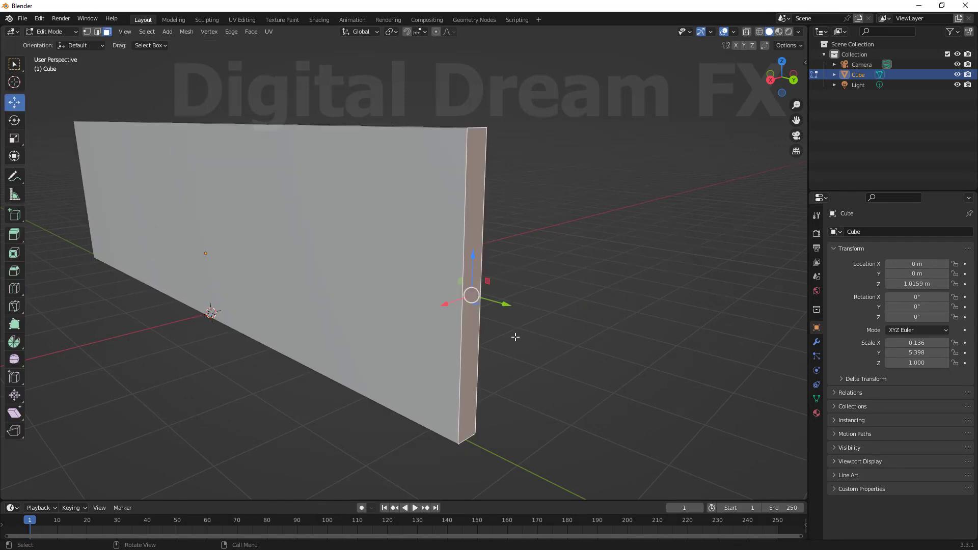
scroll(516, 337, down, 2)
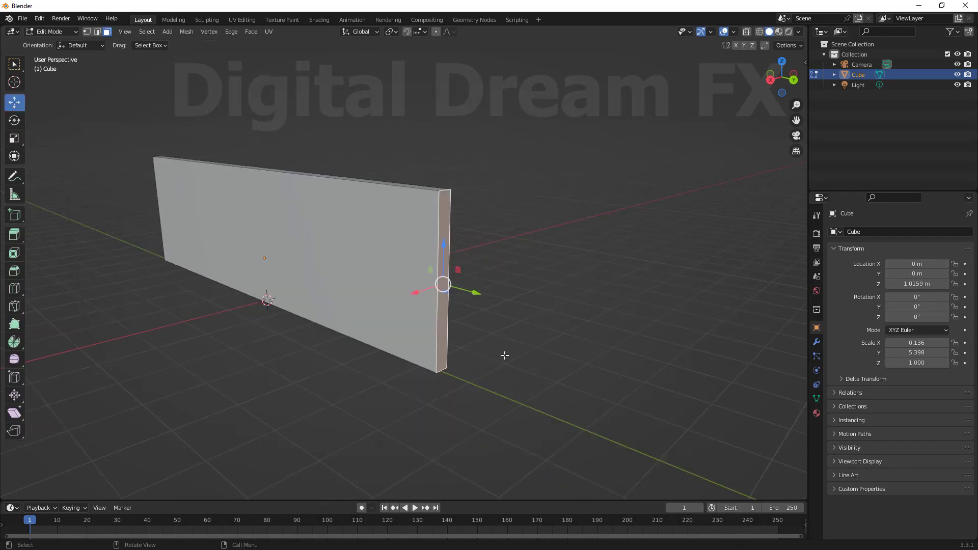
key(e)
click(533, 334)
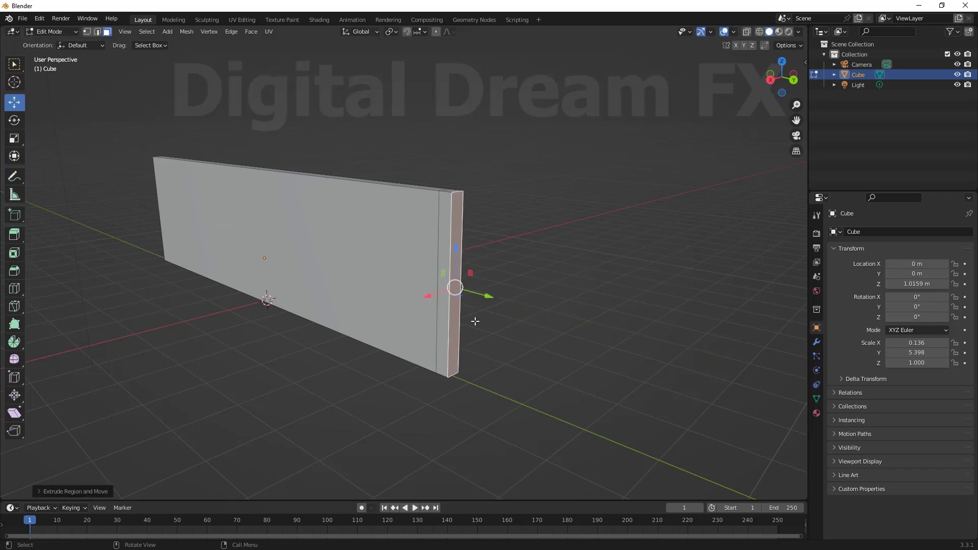
Extrude the side face of the corner section at a right angle to the first wall, forming a long second wall.
key(ctrl+z)
key(e)
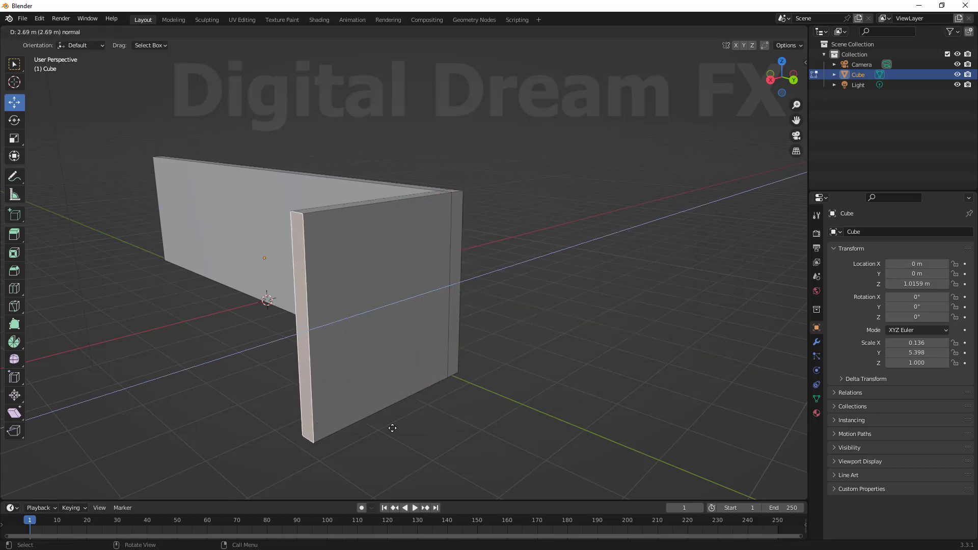
click(260, 467)
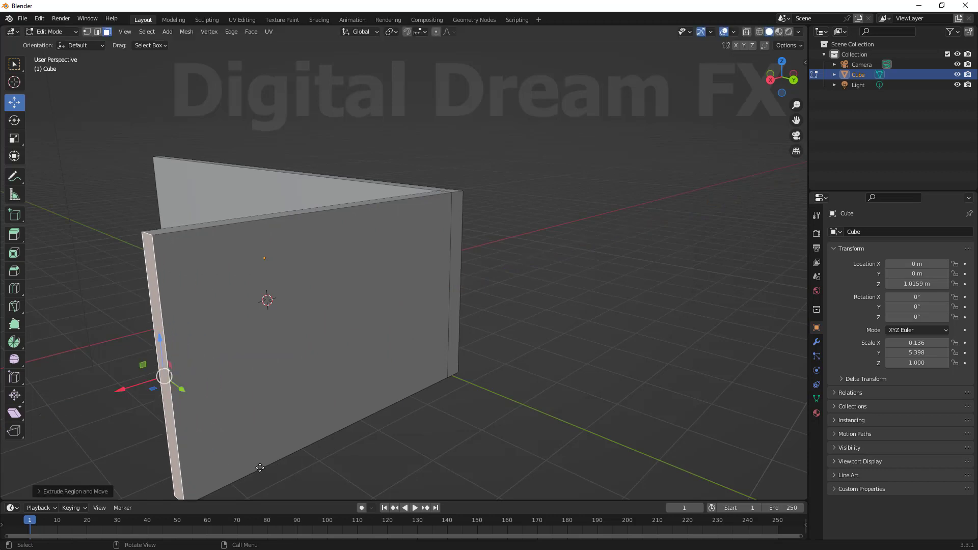
Extrude a short corner section from the second wall's end face and move that face slightly outward along X.
key(e)
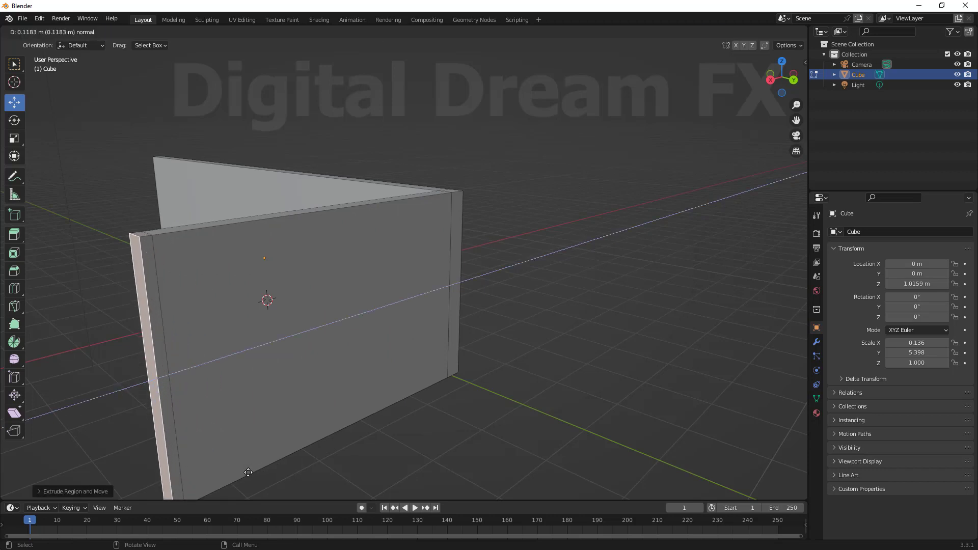
click(245, 473)
scroll(295, 415, down, 4)
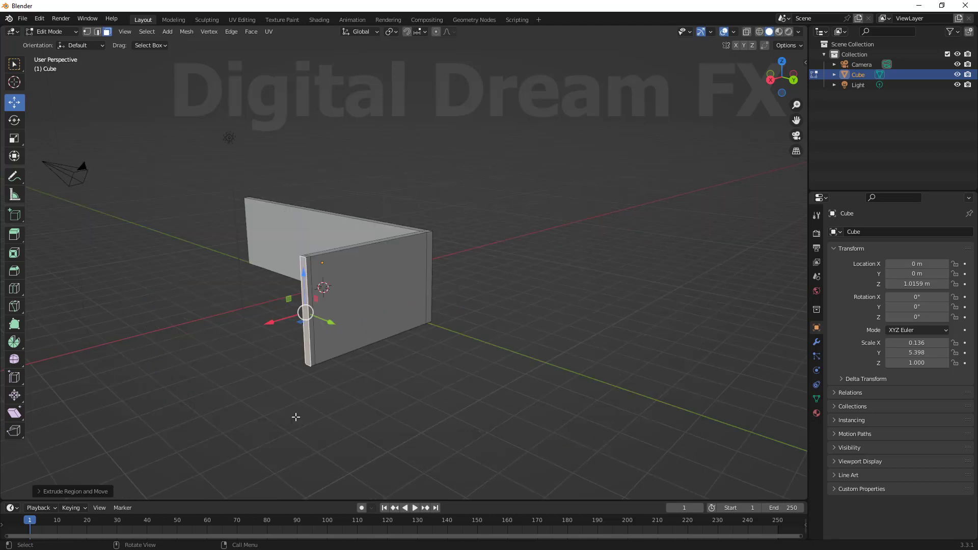
middle_drag(295, 415, 456, 399)
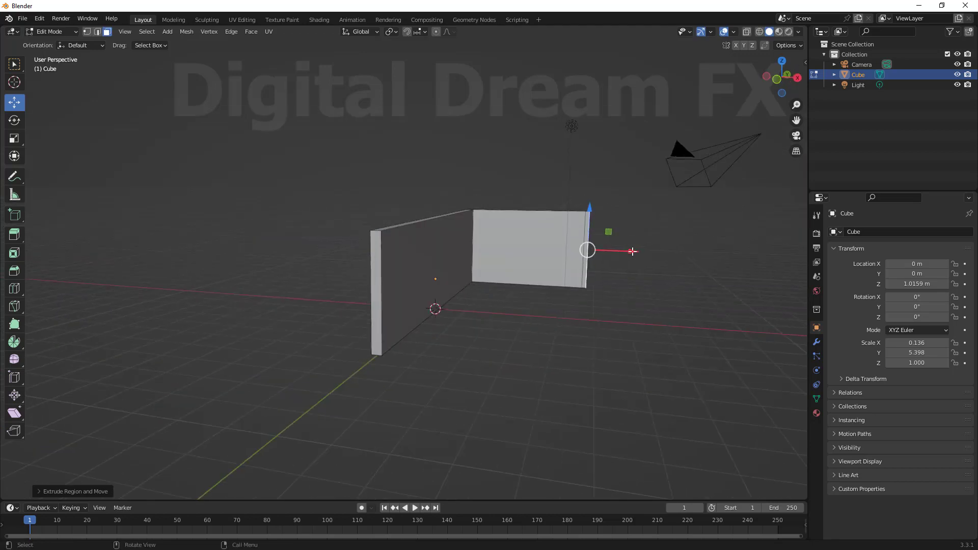
drag(633, 251, 640, 251)
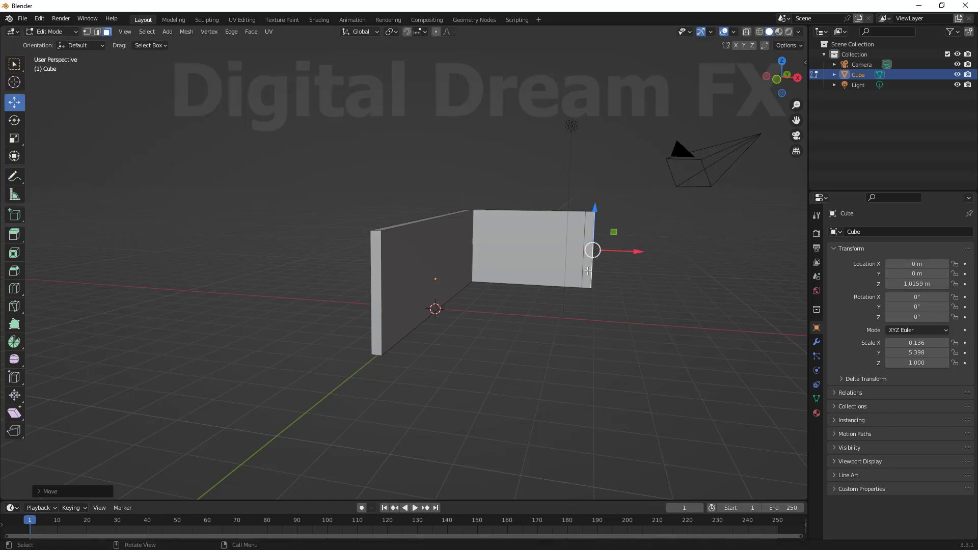
Extrude the inner side face of the end corner section into a long third wall parallel to the first wall.
middle_drag(588, 271, 595, 372)
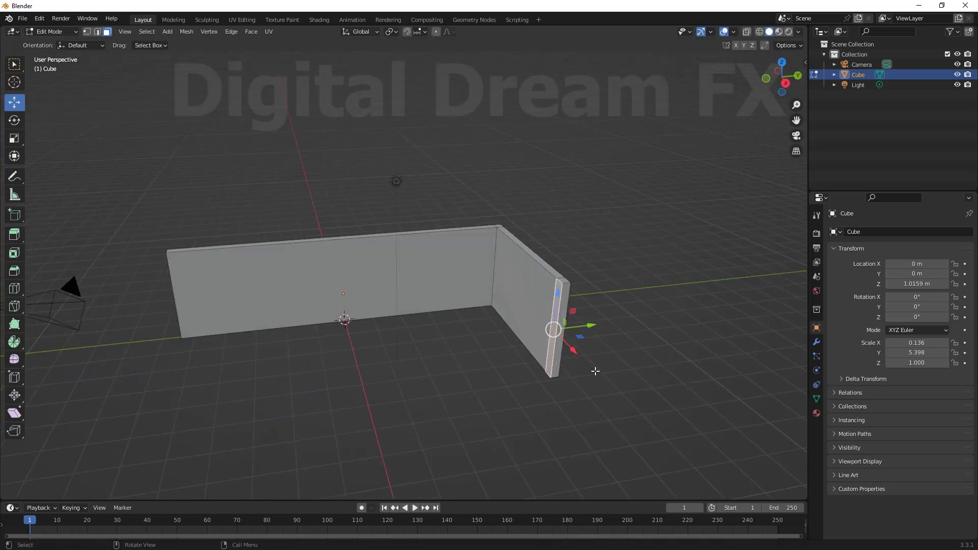
key(e)
click(383, 391)
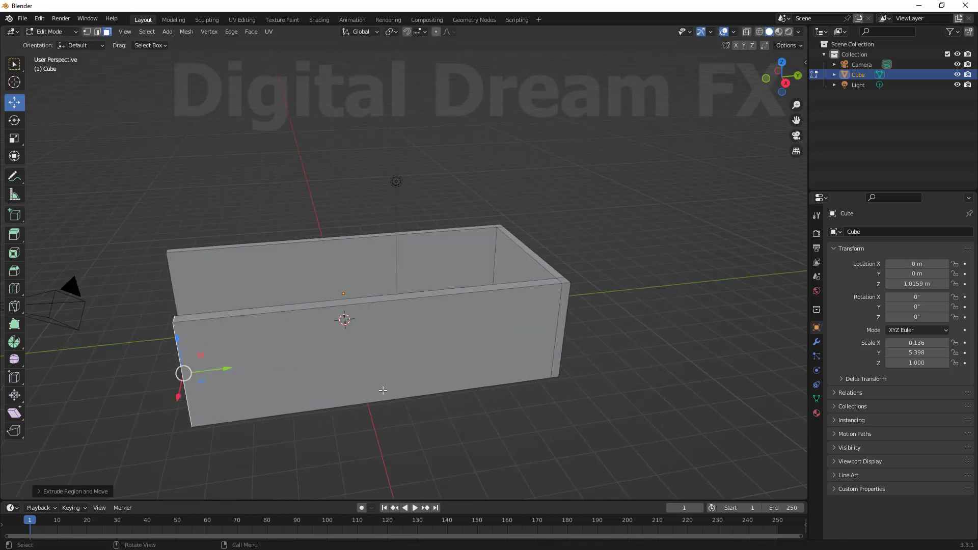
middle_drag(383, 390, 458, 346)
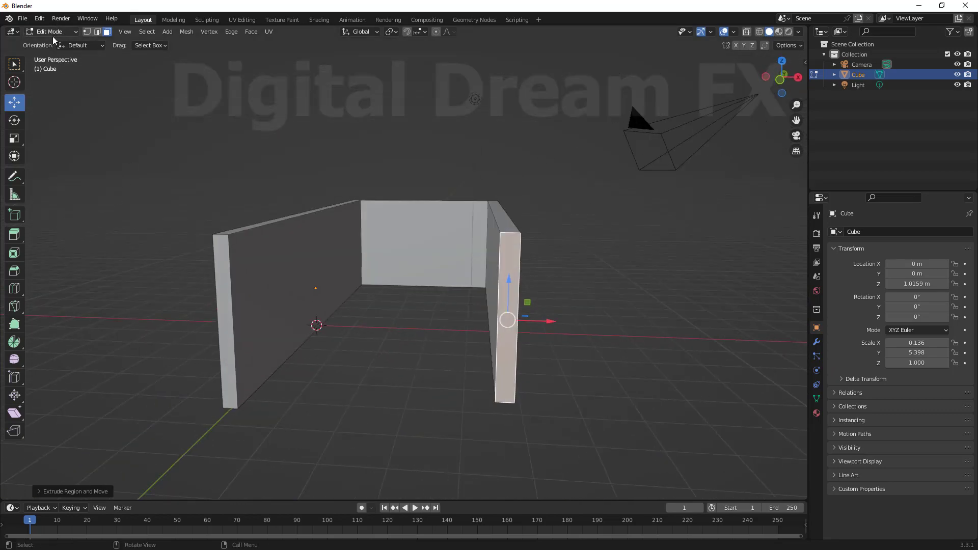
Select all vertices of the third wall through the see-through wireframe and move them outward along X to widen the house.
middle_drag(420, 266, 447, 280)
key(1)
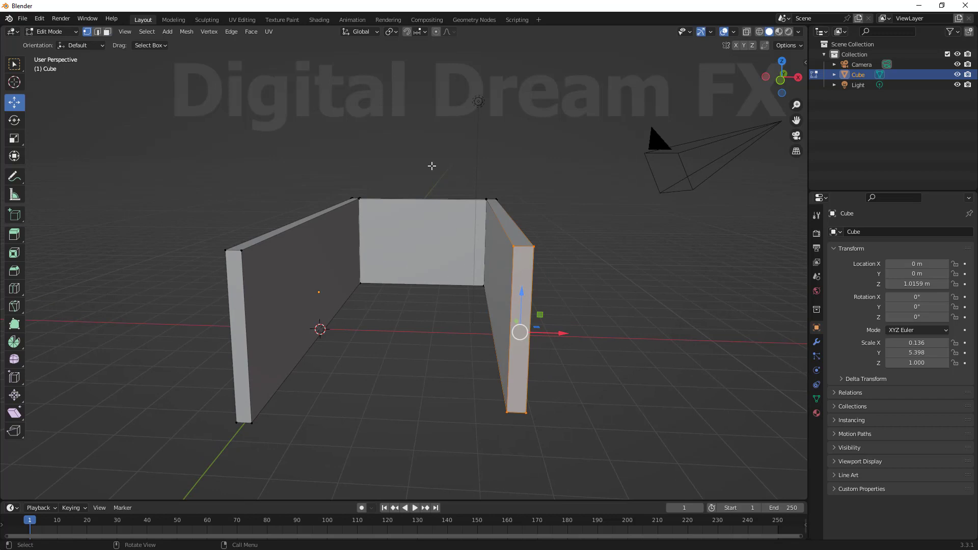
key(alt+z)
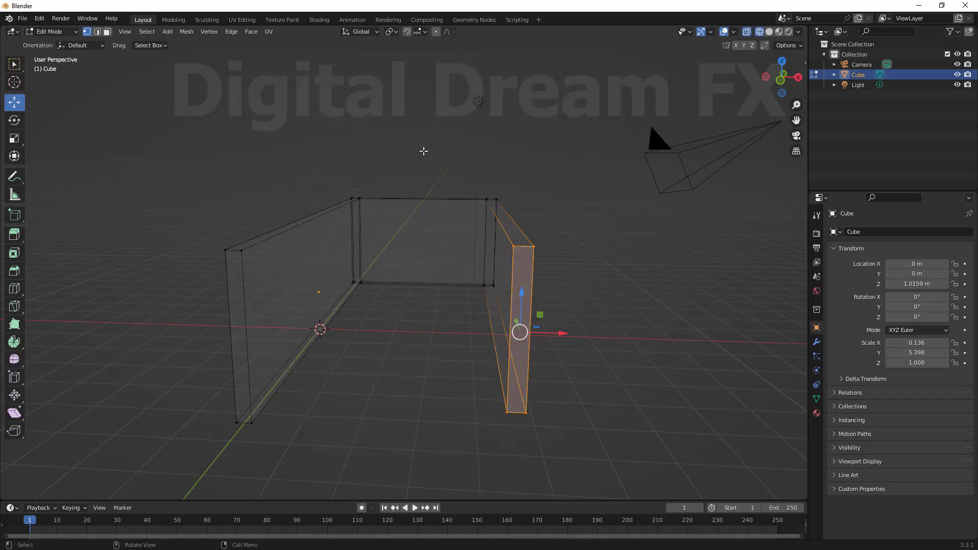
drag(423, 150, 634, 502)
drag(538, 262, 634, 261)
scroll(550, 316, down, 2)
middle_drag(545, 321, 527, 333)
scroll(545, 333, up, 2)
middle_drag(528, 334, 559, 343)
scroll(529, 341, up, 1)
Return to Object Mode, deselect the walls and restore solid viewport shading.
key(Tab)
click(497, 349)
scroll(496, 350, down, 1)
mouse_move(496, 350)
middle_down()
mouse_move(488, 369)
mouse_move(506, 363)
mouse_move(491, 354)
middle_up()
key(shift+z)
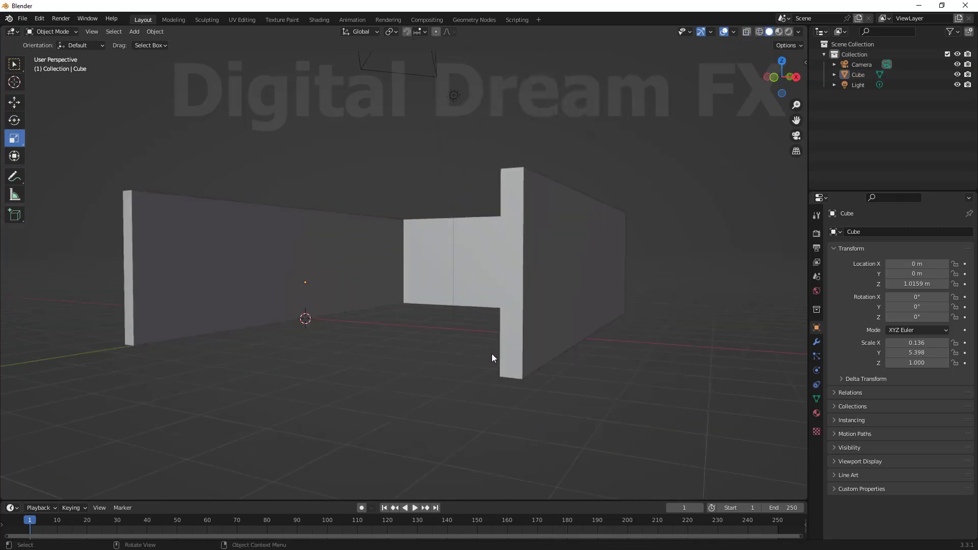
scroll(505, 383, up, 4)
scroll(564, 372, down, 4)
mouse_move(564, 372)
middle_down()
mouse_move(586, 371)
mouse_move(564, 389)
mouse_move(556, 369)
middle_up()
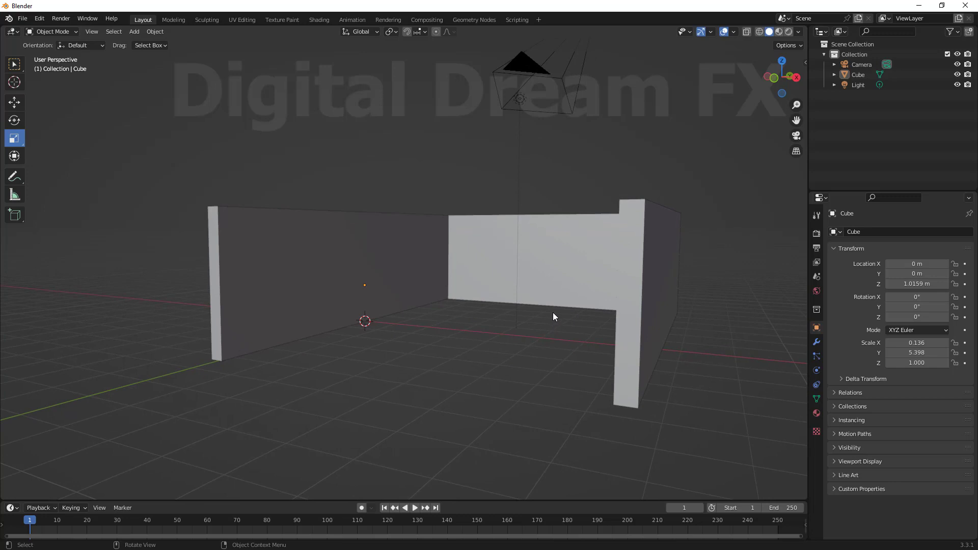
Preview the walls in Rendered shading and set the viewport to Material Preview.
click(788, 32)
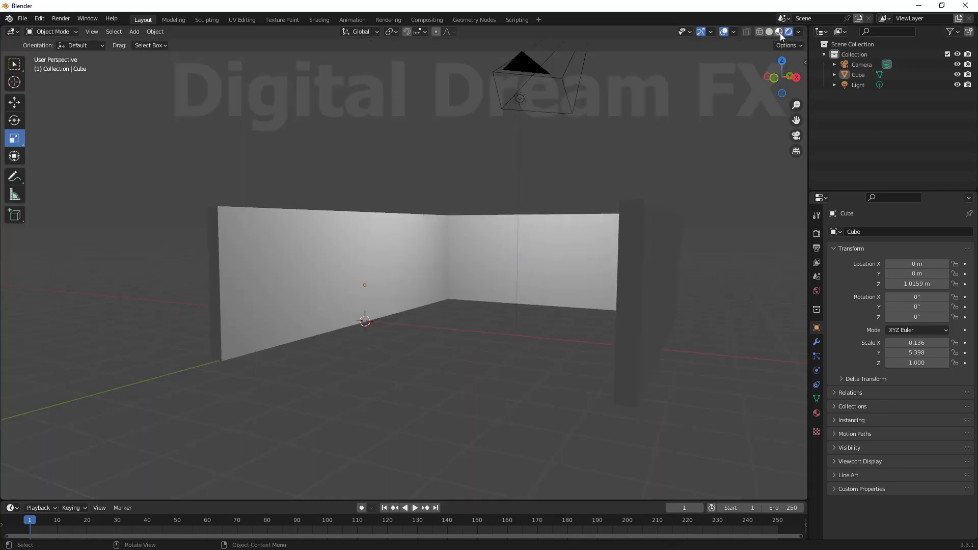
click(780, 32)
middle_drag(395, 315, 406, 318)
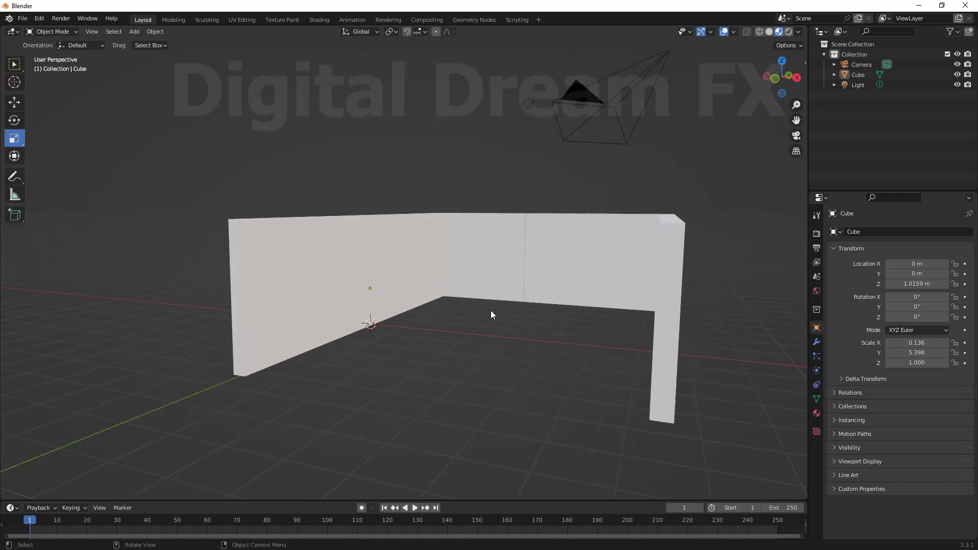
middle_drag(491, 311, 486, 314)
Open the Shading workspace and enlarge the node editor area to show the cube's material nodes.
click(320, 21)
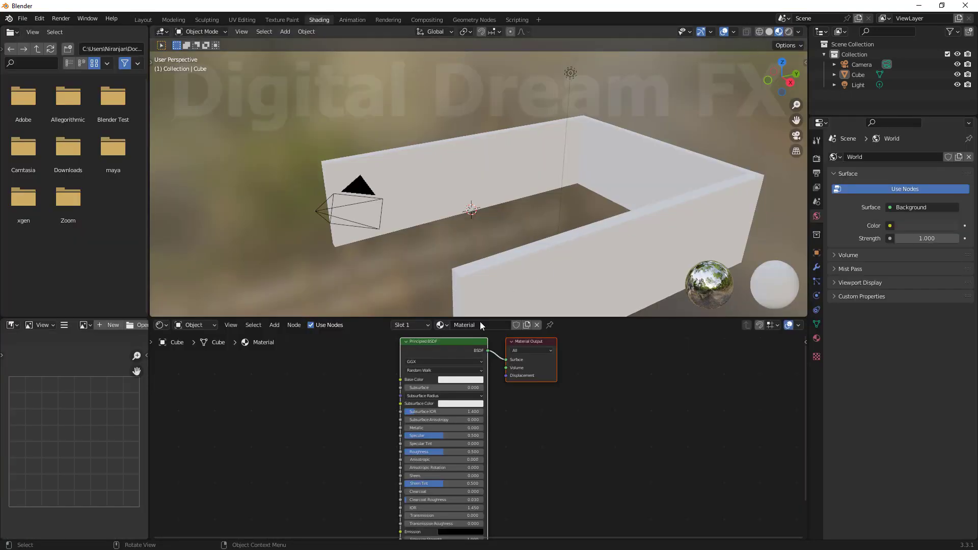
drag(480, 319, 505, 292)
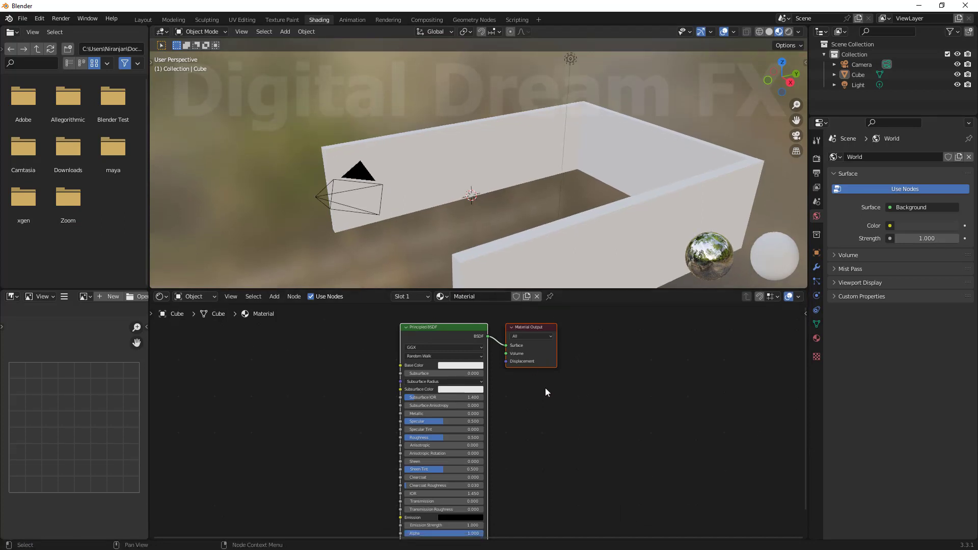
scroll(545, 387, up, 4)
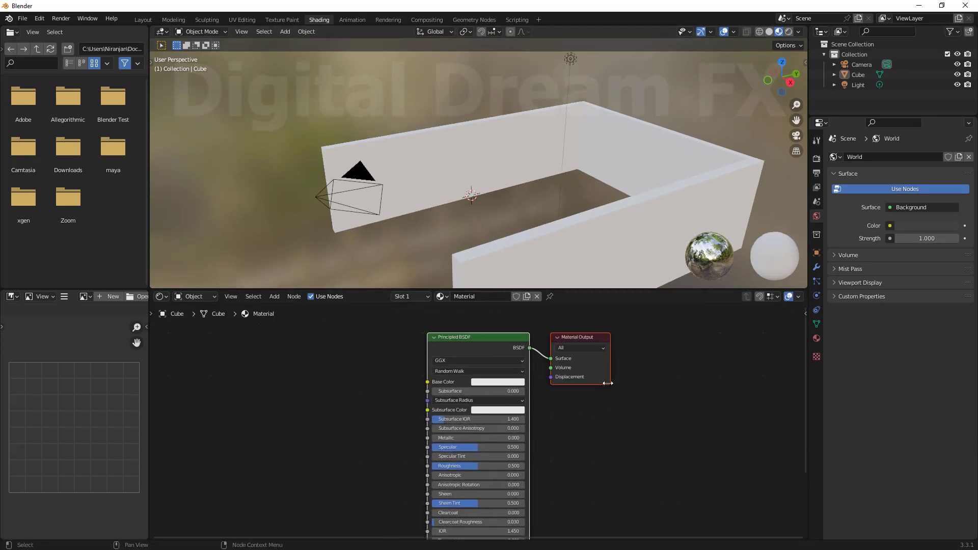
scroll(608, 383, up, 2)
scroll(629, 377, up, 1)
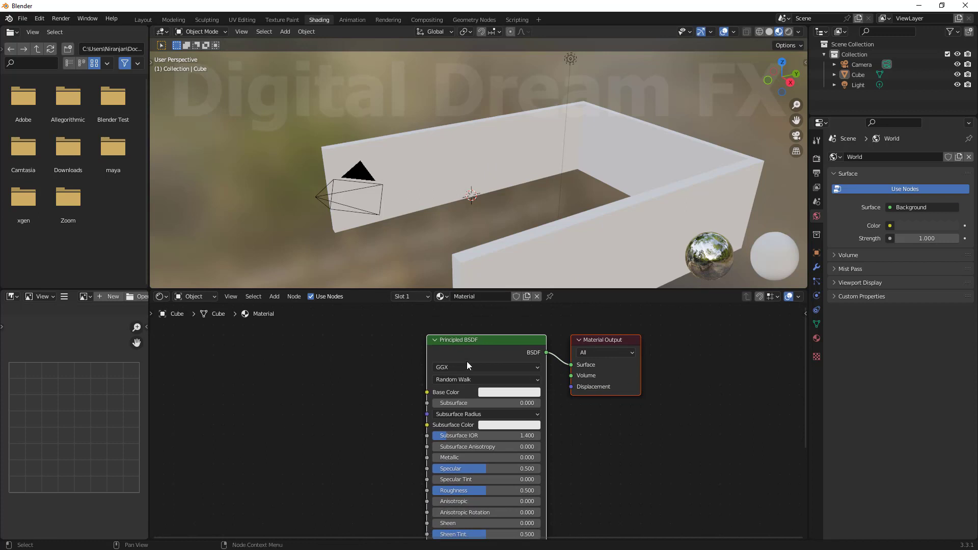
scroll(466, 362, up, 1)
Rename the cube's material to Material wall.
double_click(479, 297)
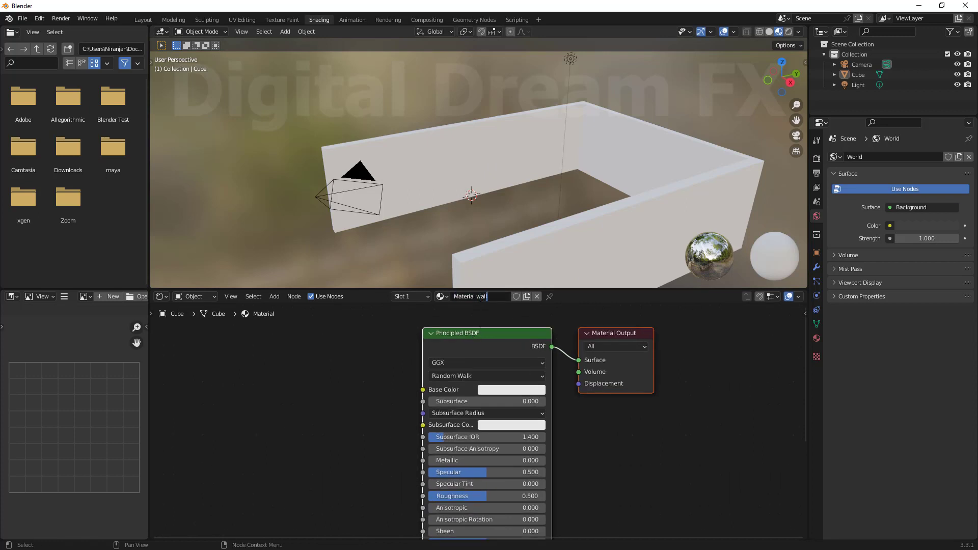
text(wall)
key(Return)
Unlink the cube's current material and create a new one named Wall material.
click(537, 296)
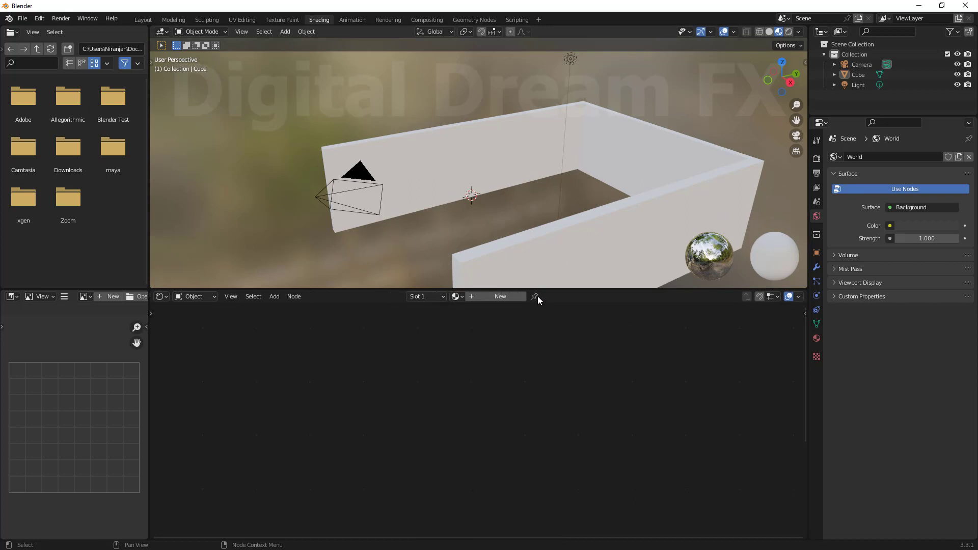
click(521, 299)
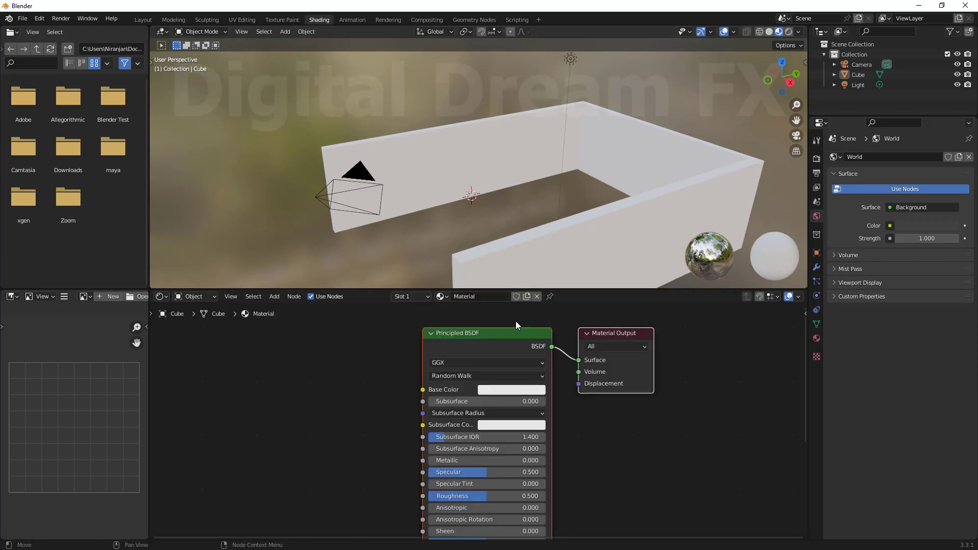
text(B)
key(Return)
key(Home)
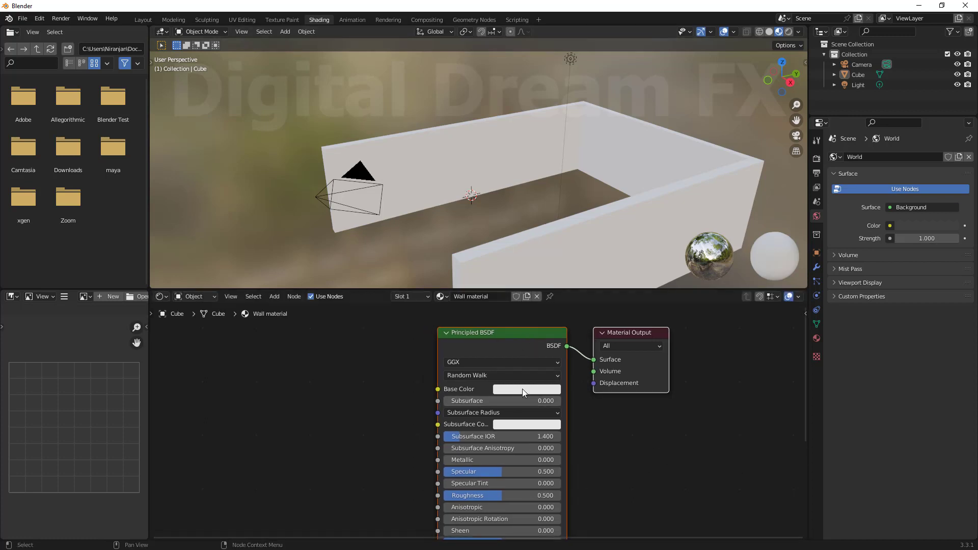
Set the Principled BSDF Base Color to a pale cream with hue 0.111, saturation 0.279 and value 1.000.
click(522, 390)
mouse_move(544, 270)
mouse_down()
mouse_move(528, 304)
mouse_move(539, 305)
mouse_move(538, 278)
mouse_up()
drag(586, 242, 586, 235)
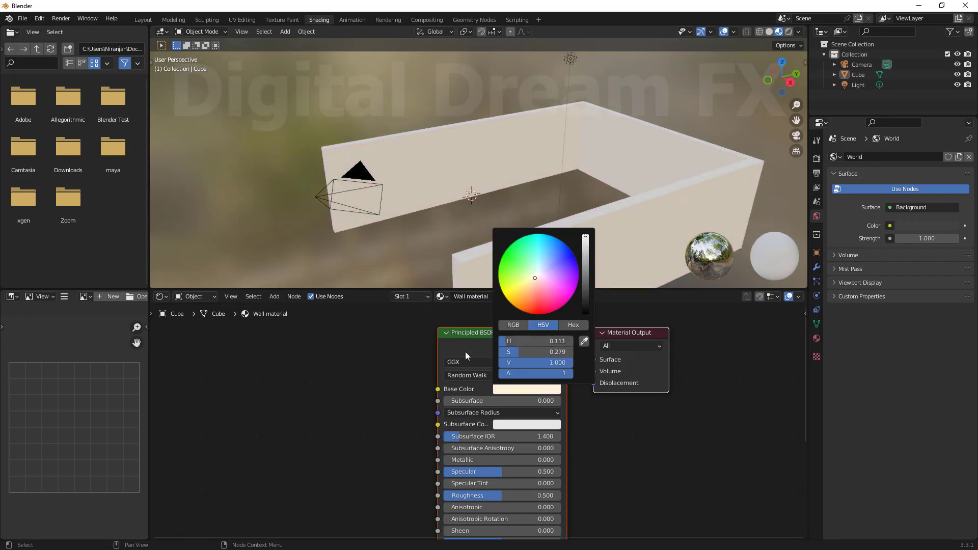
key(Home)
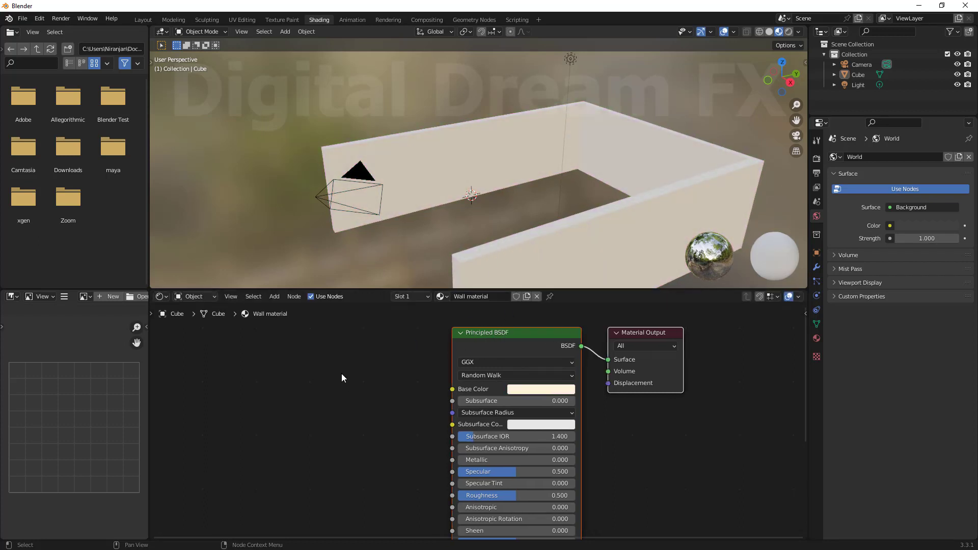
Enable the Screencast Keys overlay in the 3D viewport and reframe the walls so they are fully in view.
click(341, 374)
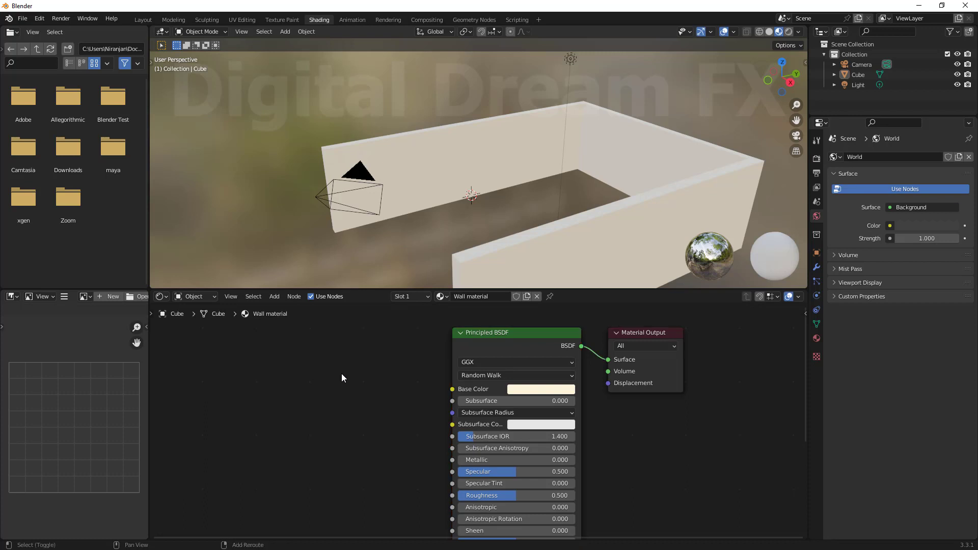
key(shift+a)
key(n)
click(801, 189)
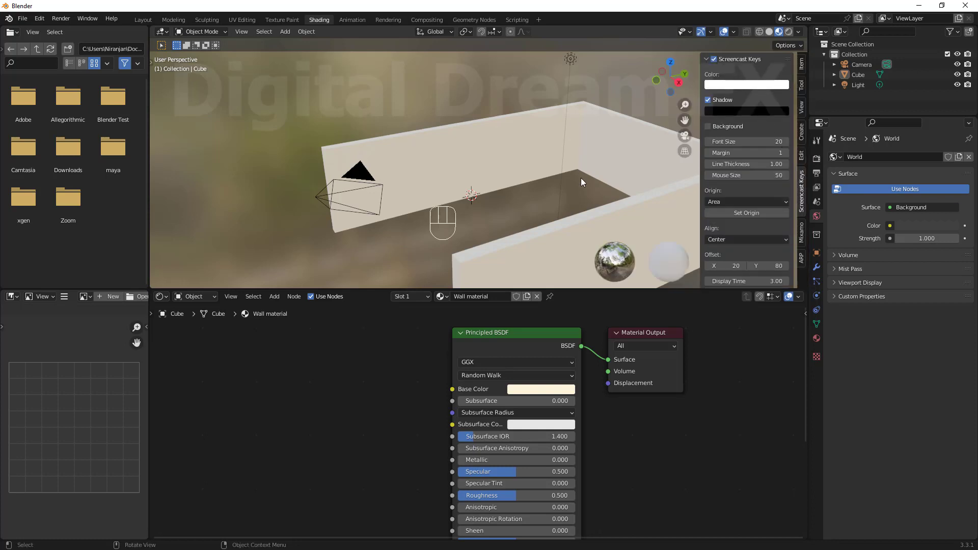
scroll(554, 201, down, 3)
shift+middle_drag(531, 233, 398, 204)
shift+middle_drag(564, 245, 584, 248)
key(n)
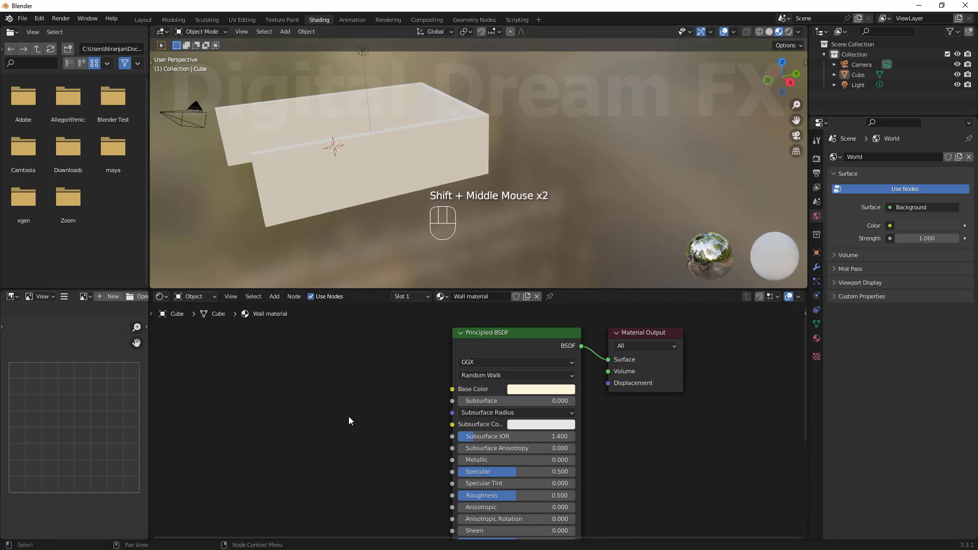
Add an Image Texture node and connect its Color output to the Principled BSDF's Base Color.
click(279, 395)
key(shift+a)
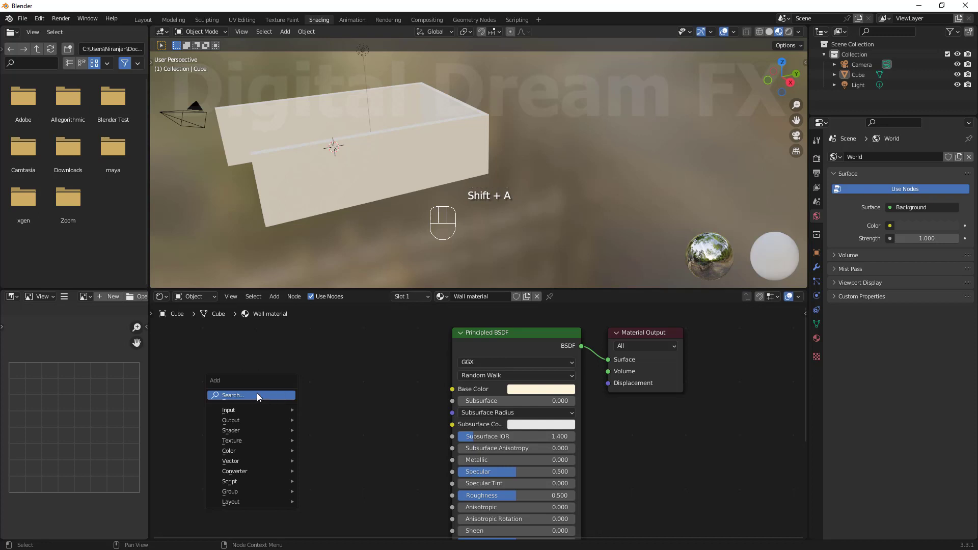
click(257, 393)
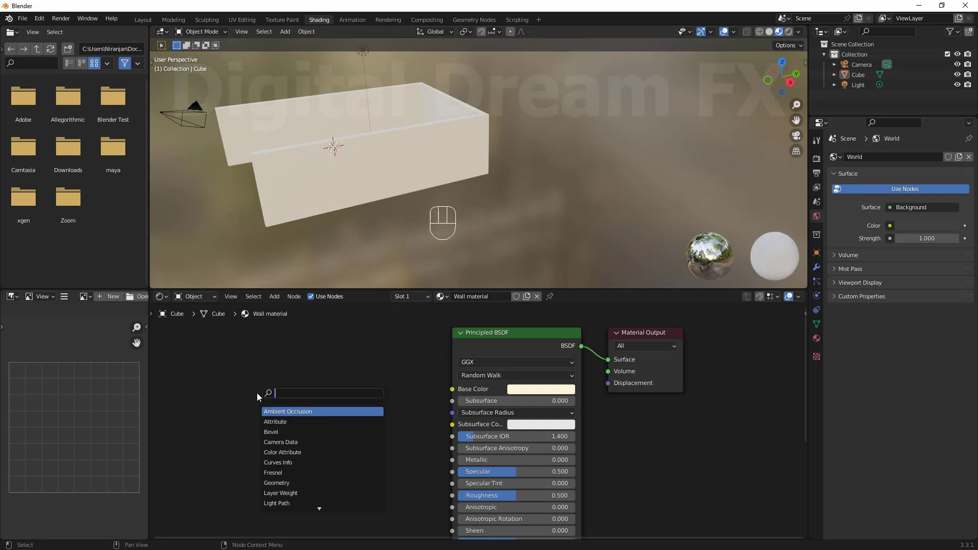
text(Image)
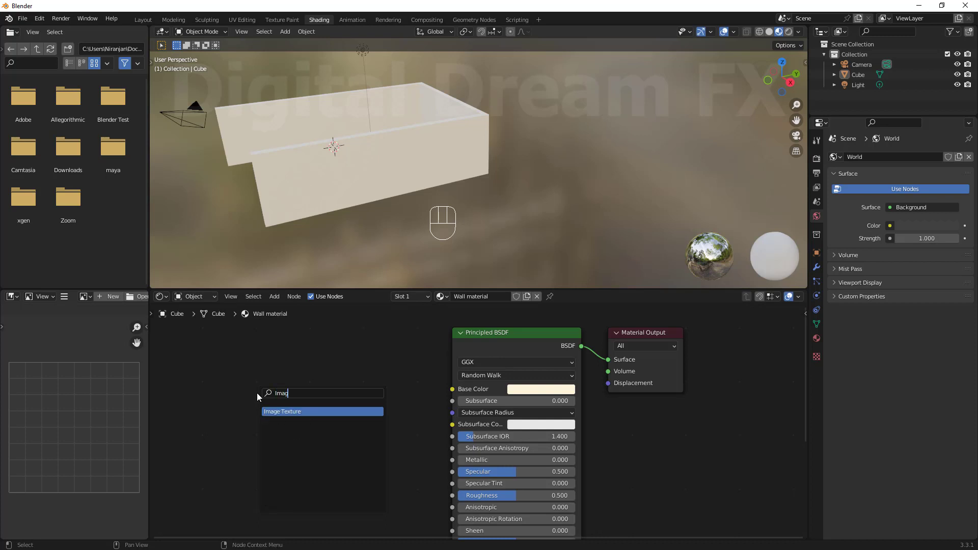
click(296, 412)
click(230, 371)
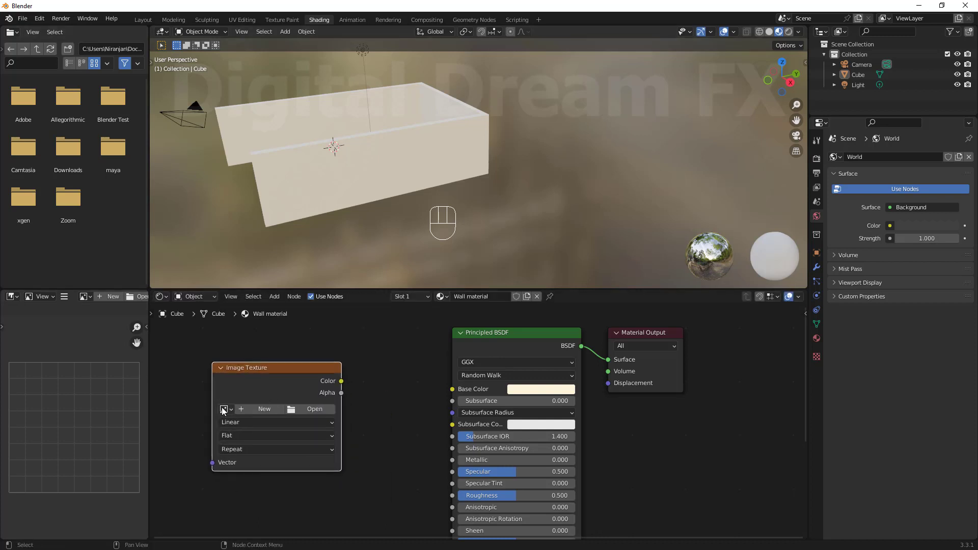
drag(342, 382, 464, 387)
shift+middle_drag(388, 446, 420, 463)
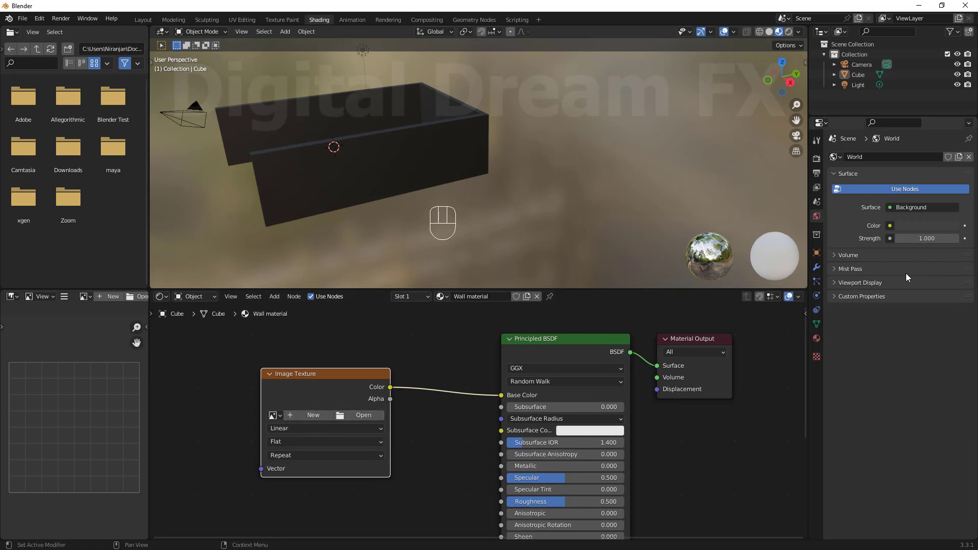
Expand the Base Color texture settings in the material properties and open the image file browser for the Image Texture node.
click(817, 338)
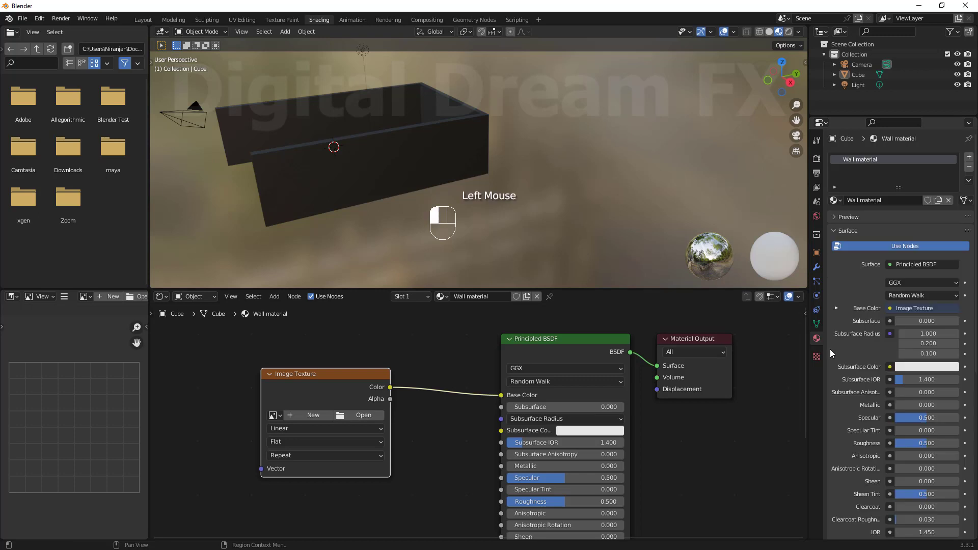
click(837, 308)
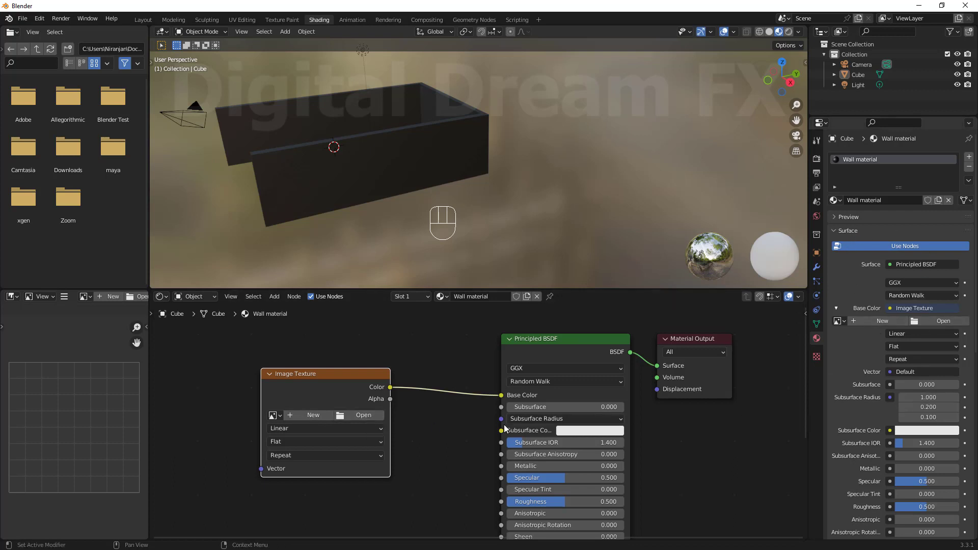
click(360, 415)
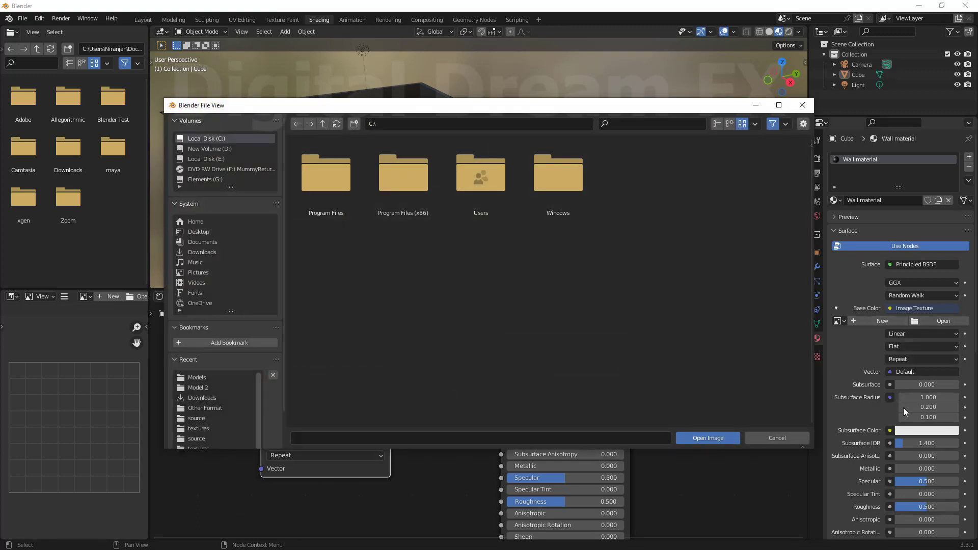
drag(591, 111, 441, 107)
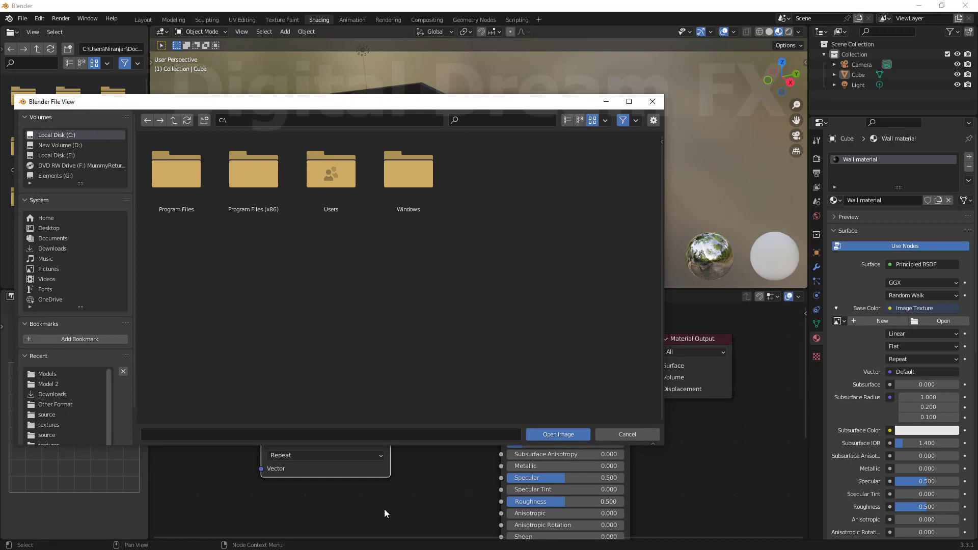
drag(485, 105, 529, 100)
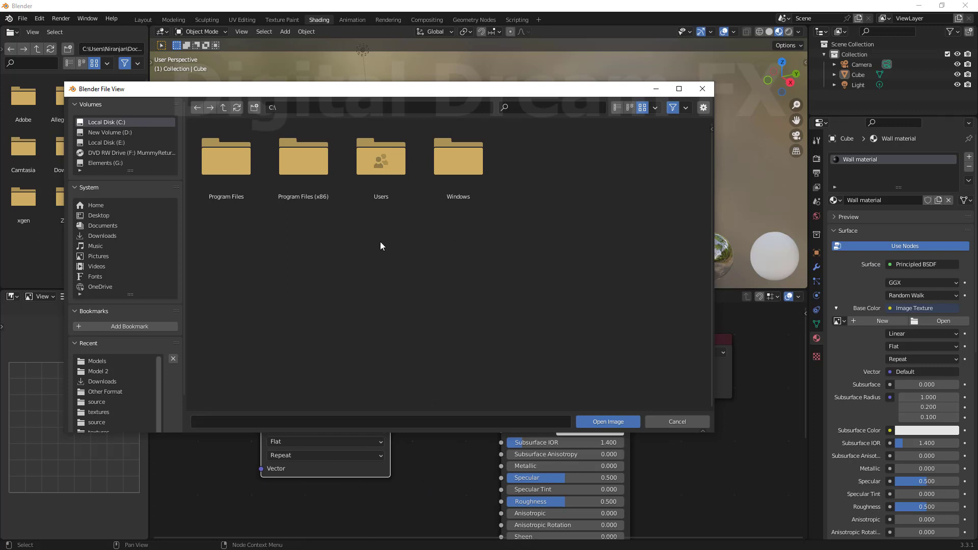
Load brick_wall_001_diffuse_2k.jpg from E:\Blender MJO Course Tuts\New folder\textures into the Image Texture node.
click(294, 109)
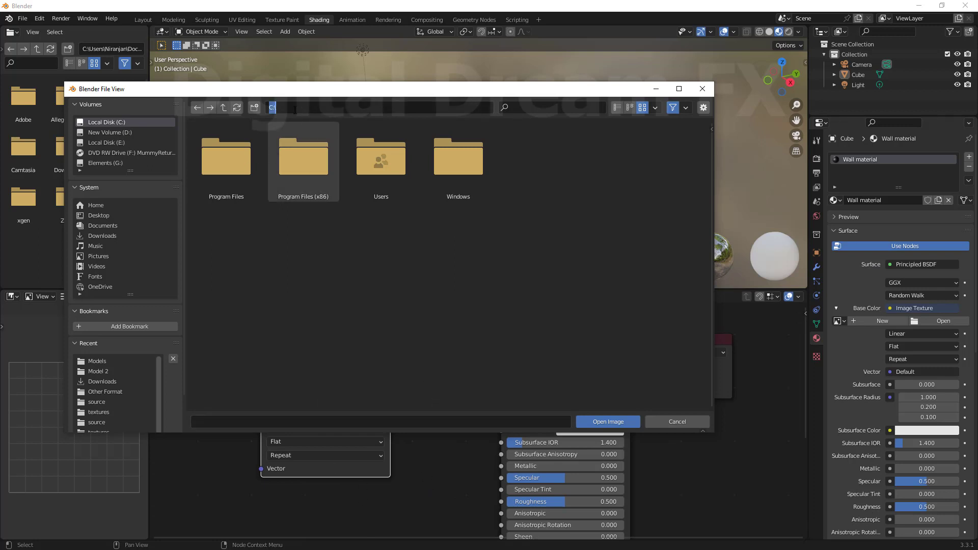
text(E:\Blender MJO Course Tuts\New folder\textures)
key(Return)
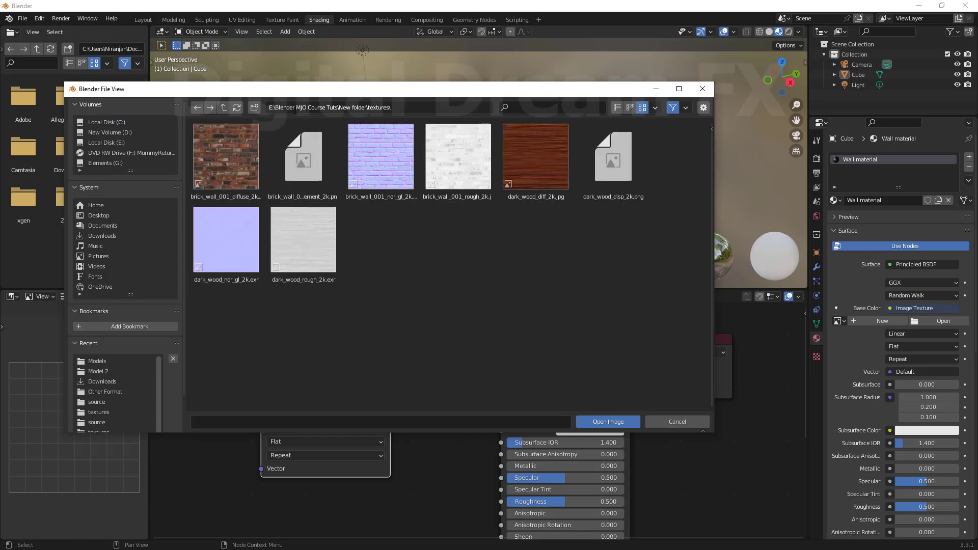
click(240, 161)
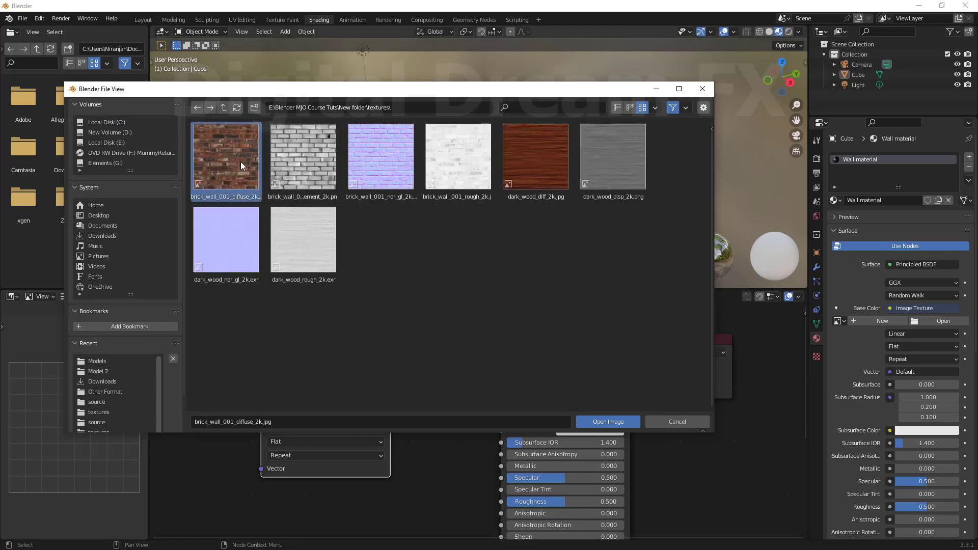
double_click(241, 162)
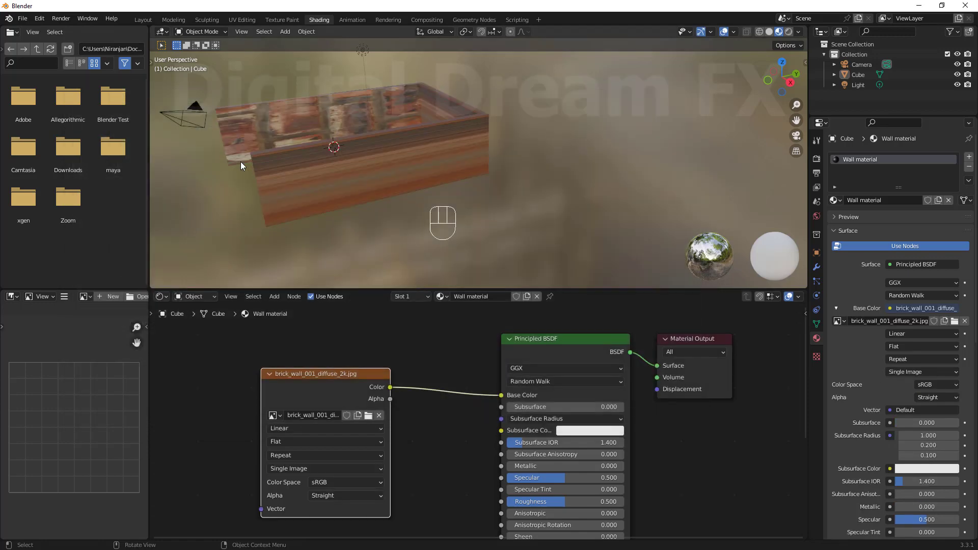
Align the Screencast Keys overlay to Right with an X offset of -209 and close its settings.
middle_drag(372, 185, 459, 213)
scroll(384, 188, up, 2)
scroll(411, 192, up, 2)
shift+middle_drag(469, 213, 444, 208)
click(806, 62)
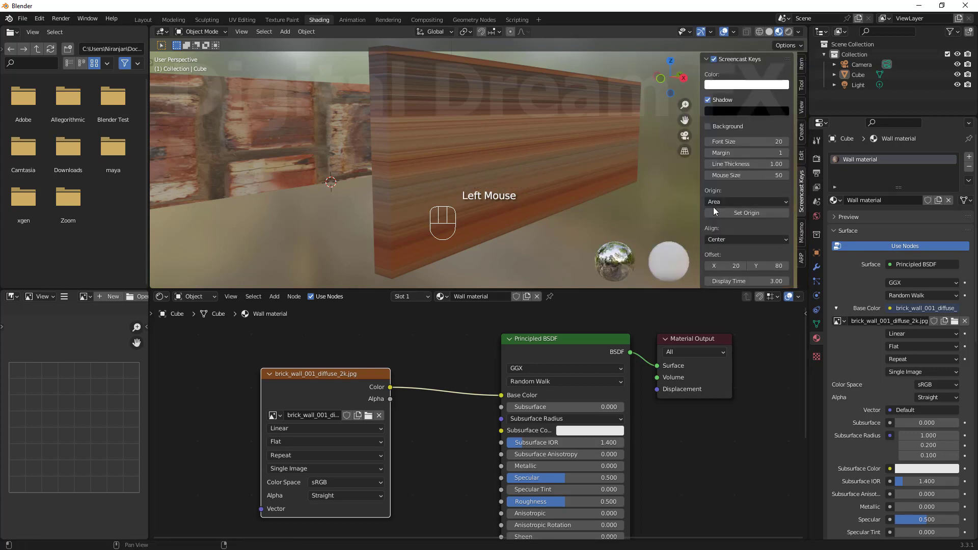
click(758, 239)
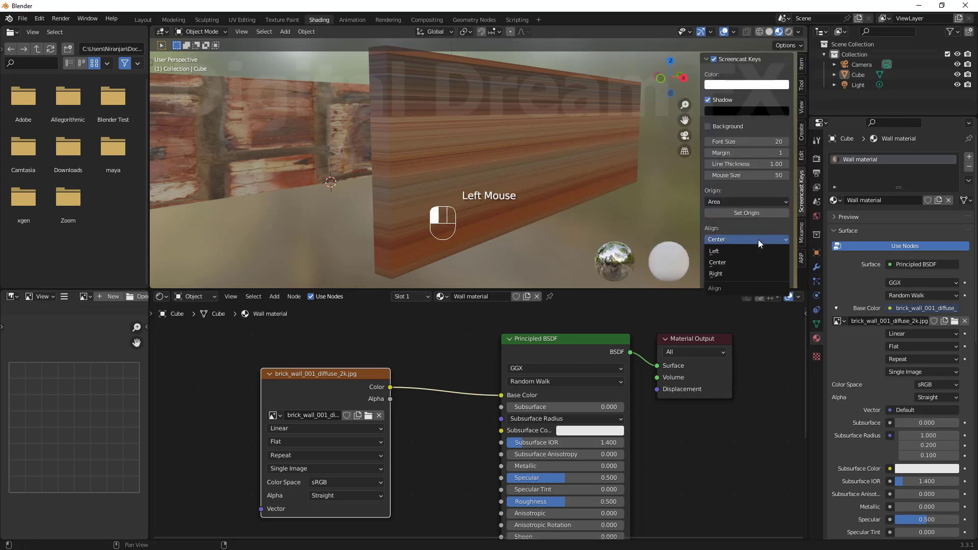
click(741, 273)
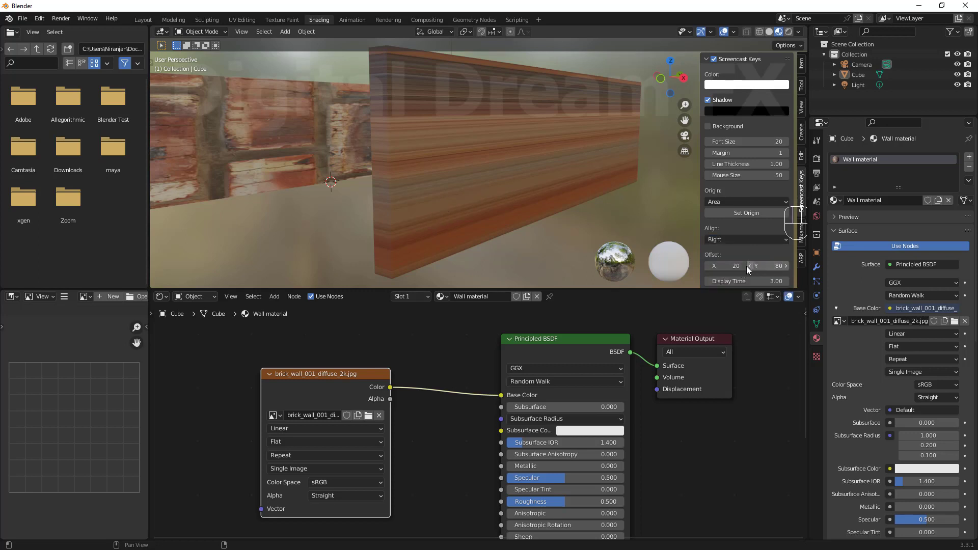
drag(747, 267, 630, 267)
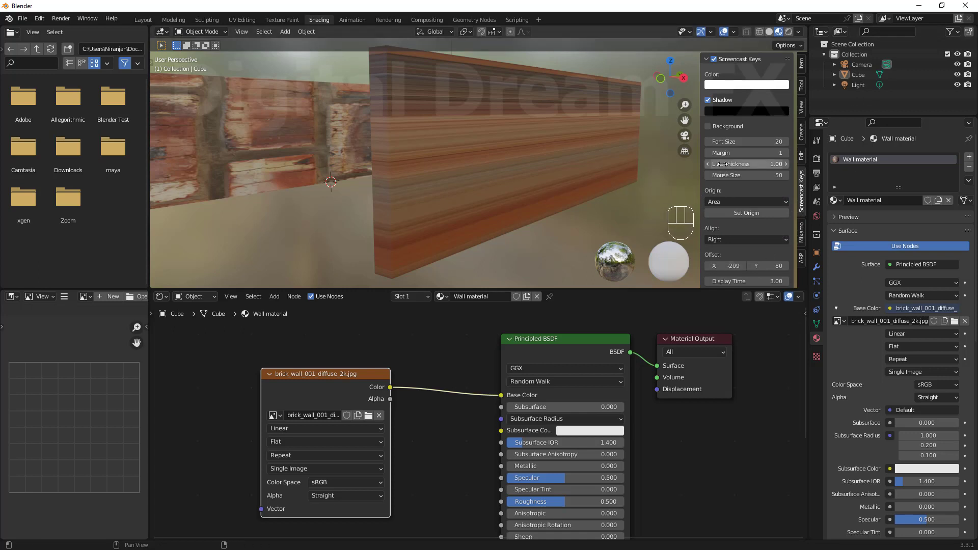
key(n)
Select the walls object and open it in the UV Editing workspace.
shift+middle_drag(428, 240, 421, 193)
scroll(406, 144, up, 2)
shift+scroll(439, 165, down, 2)
scroll(433, 167, down, 2)
scroll(350, 188, up, 1)
scroll(389, 177, down, 1)
click(404, 194)
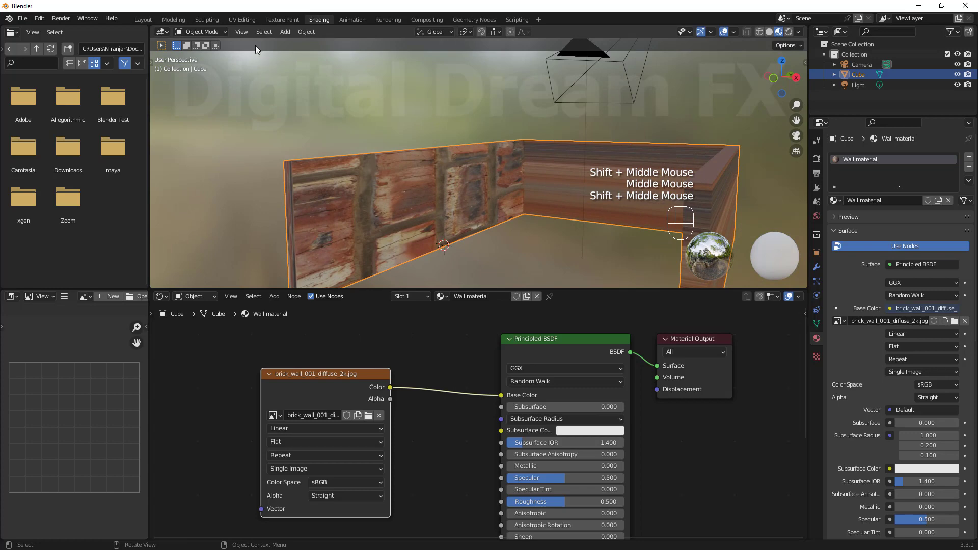
click(240, 19)
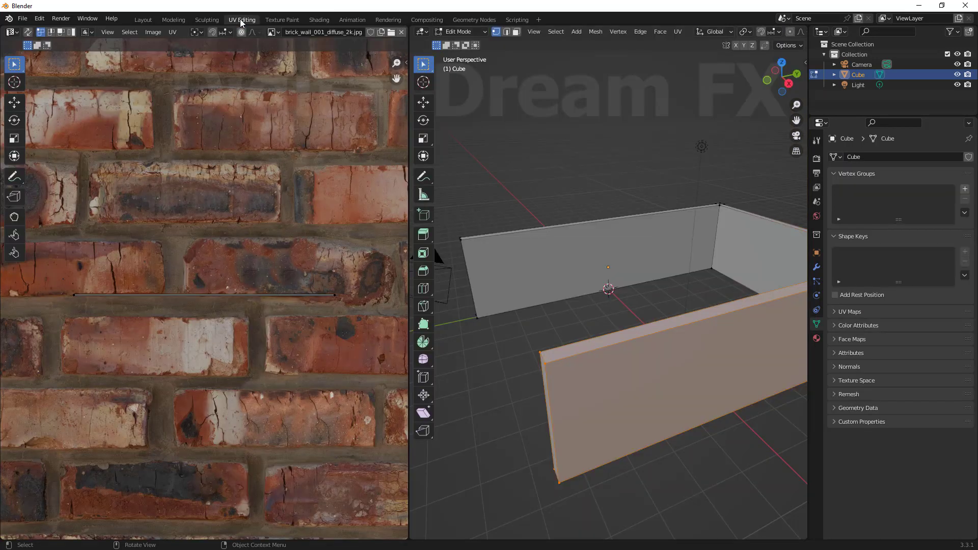
Set the UV Editing 3D viewport to Material Preview shading so the walls show their brick texture.
middle_drag(590, 315, 632, 349)
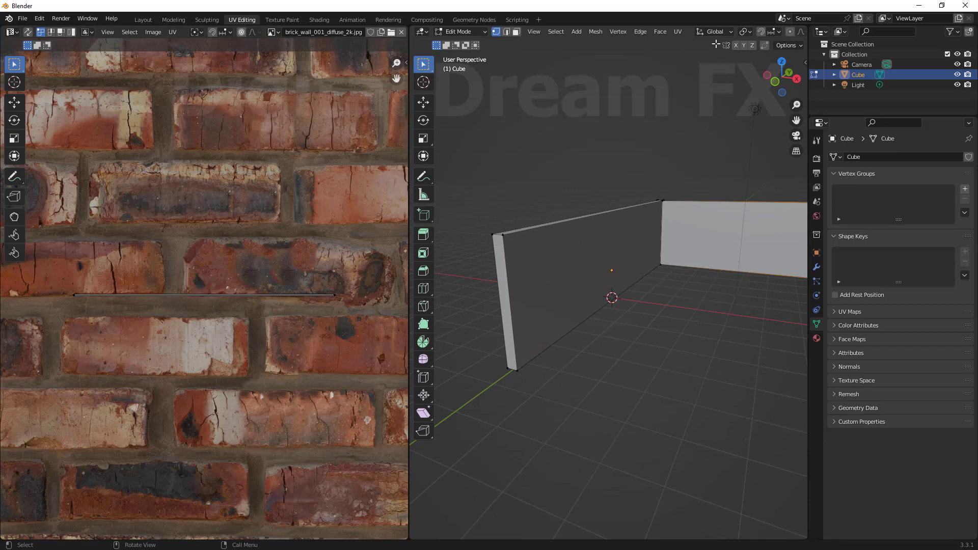
scroll(716, 31, down, 5)
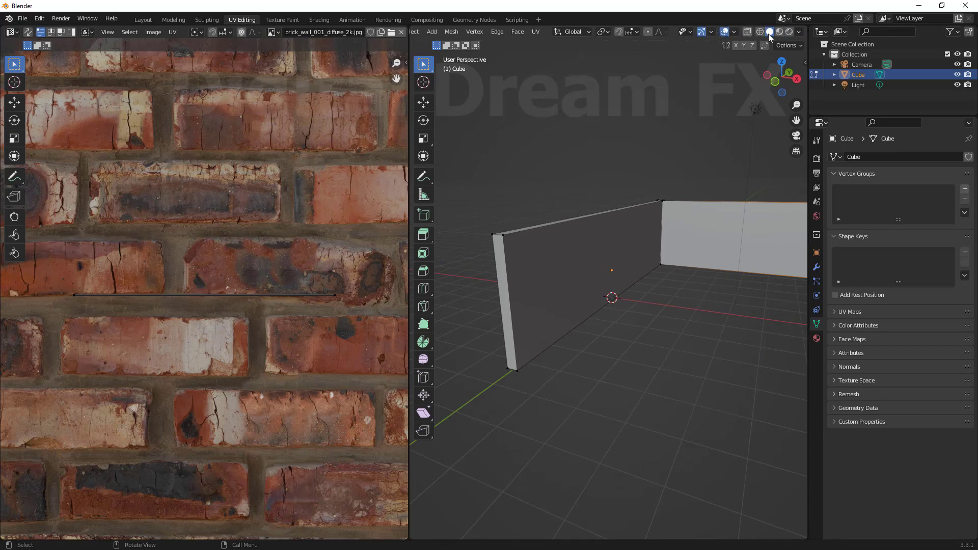
click(780, 31)
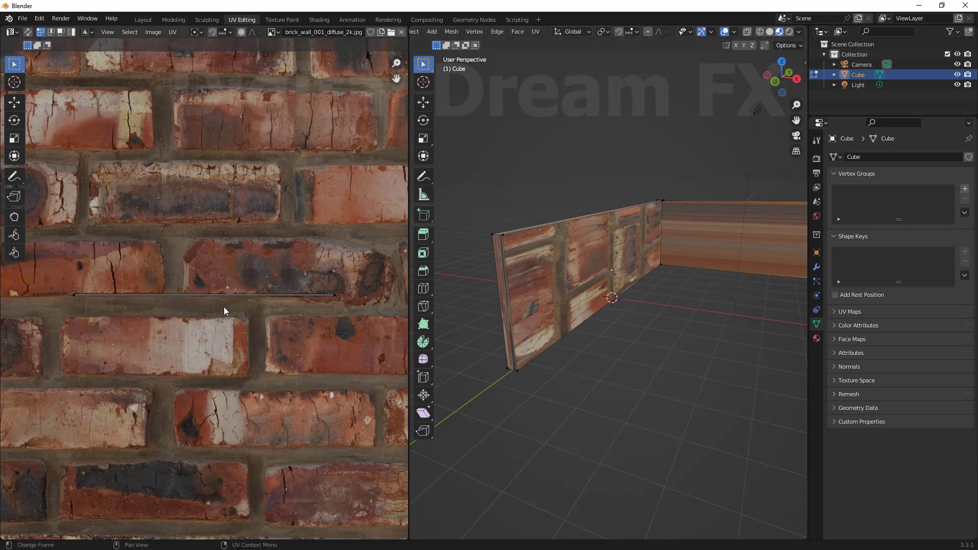
Switch to face selection and select the large inner face of the brick-textured side wall.
middle_drag(238, 341, 253, 328)
shift+middle_drag(540, 305, 539, 330)
scroll(256, 261, down, 9)
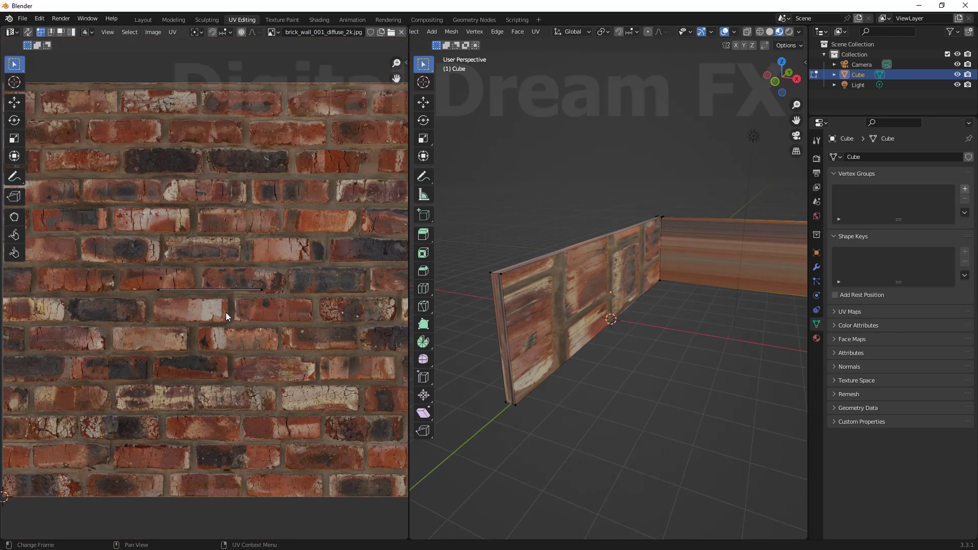
scroll(165, 269, up, 1)
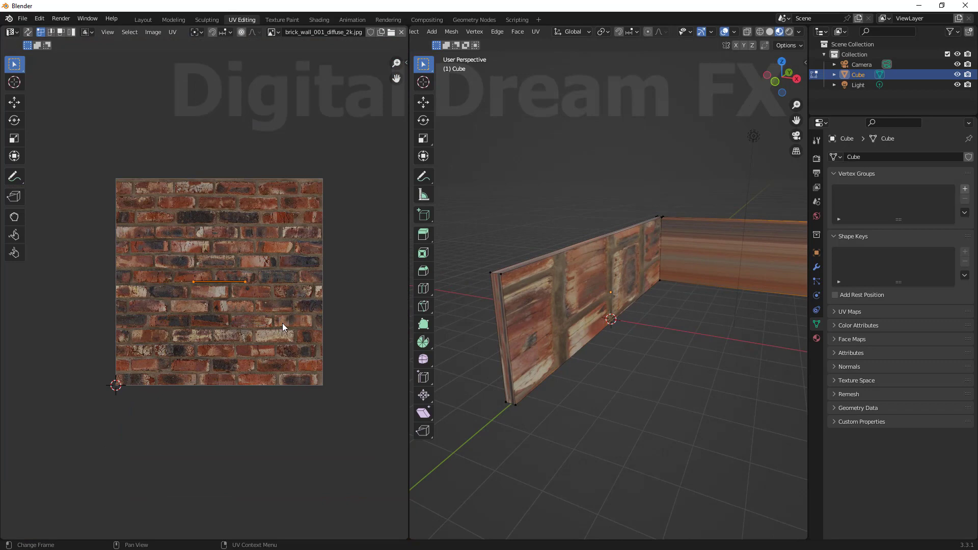
scroll(282, 323, up, 2)
middle_drag(509, 326, 622, 310)
shift+middle_drag(505, 360, 617, 353)
shift+middle_drag(183, 328, 200, 366)
scroll(249, 332, up, 1)
middle_drag(607, 389, 668, 387)
scroll(610, 379, up, 1)
mouse_move(668, 387)
middle_down()
mouse_move(657, 364)
mouse_move(635, 393)
mouse_move(659, 388)
middle_up()
key(3)
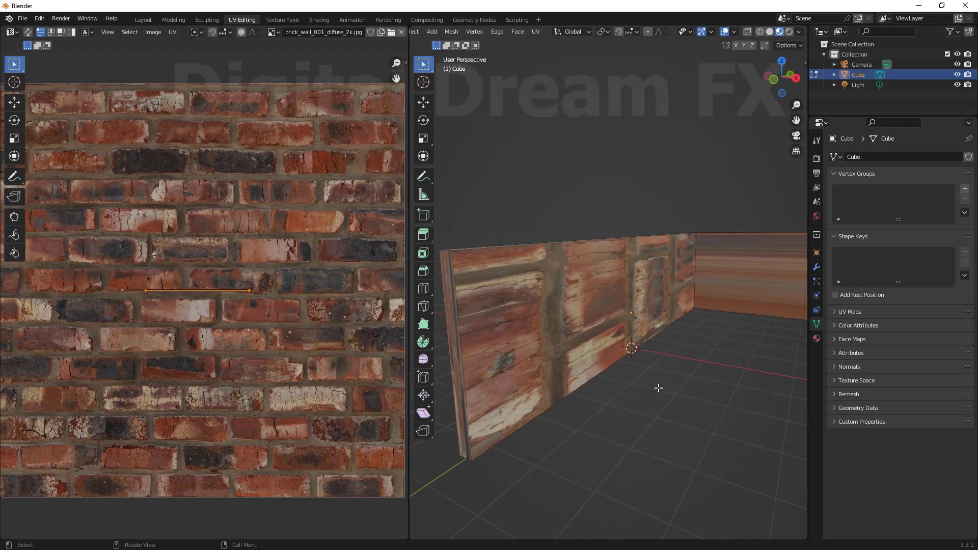
click(588, 311)
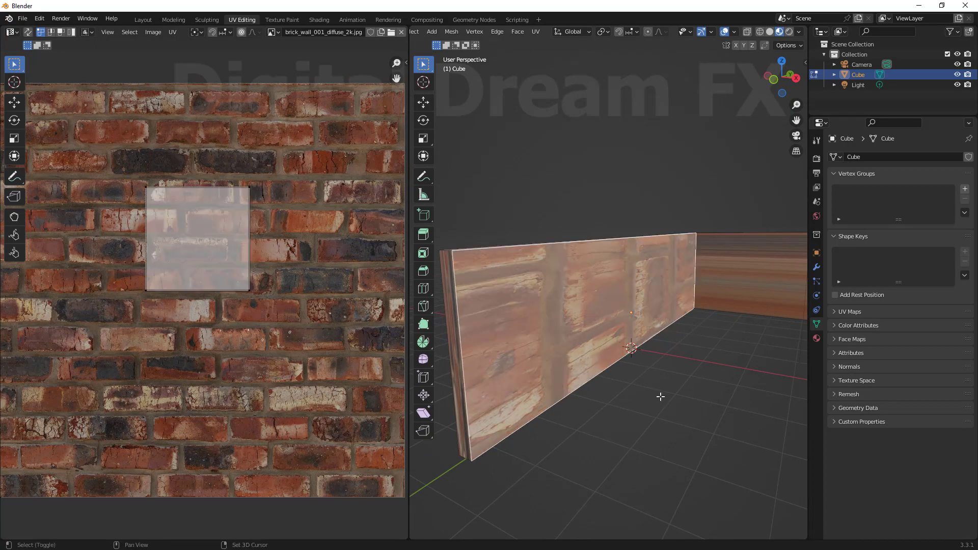
Open the Screencast Keys settings, widen the 3D viewport at the UV editor's expense, and close the settings.
mouse_move(657, 395)
middle_down()
mouse_move(658, 374)
mouse_move(671, 396)
middle_up()
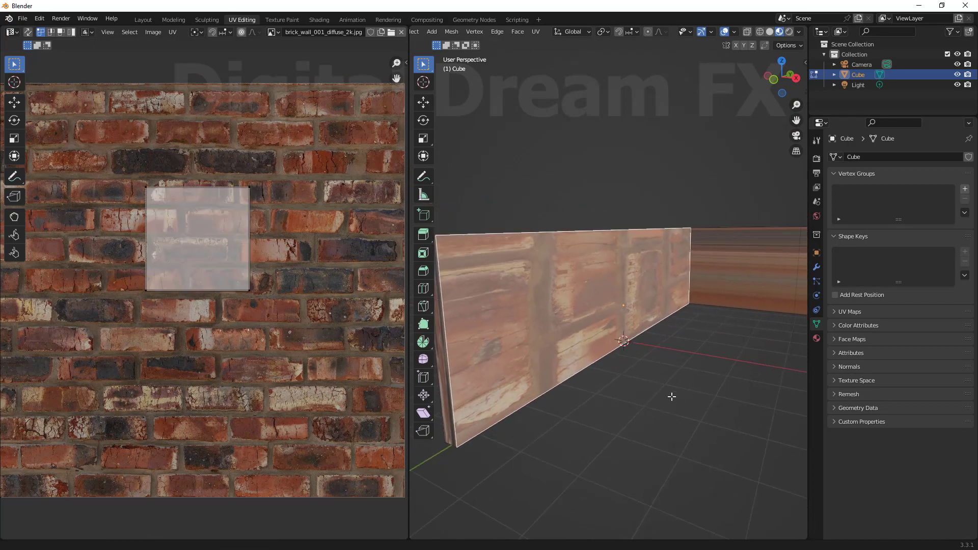
click(805, 62)
click(802, 174)
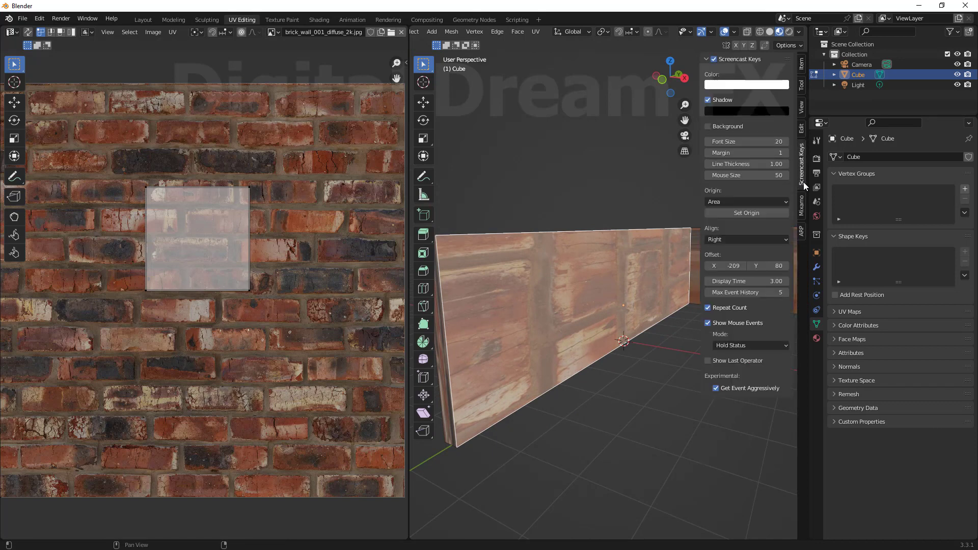
middle_drag(648, 382, 638, 375)
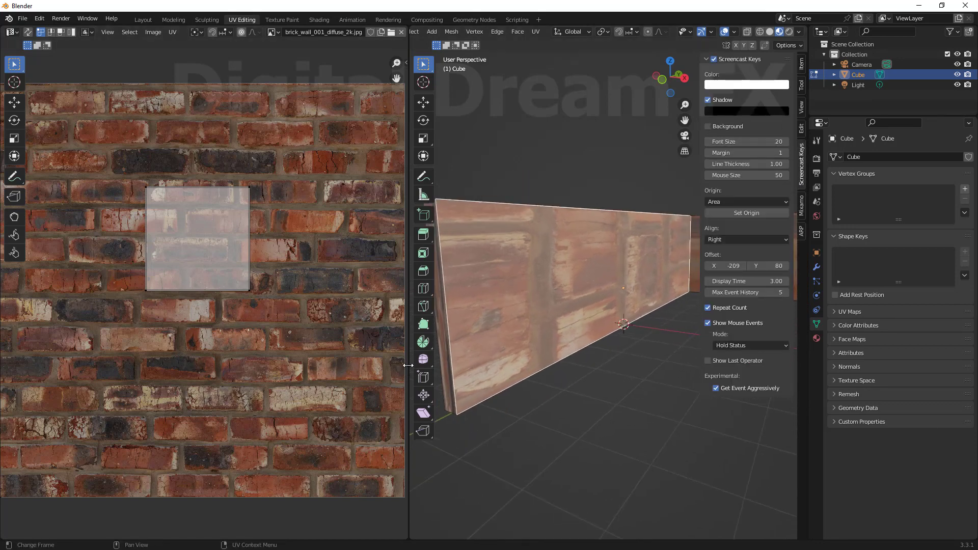
drag(409, 365, 142, 366)
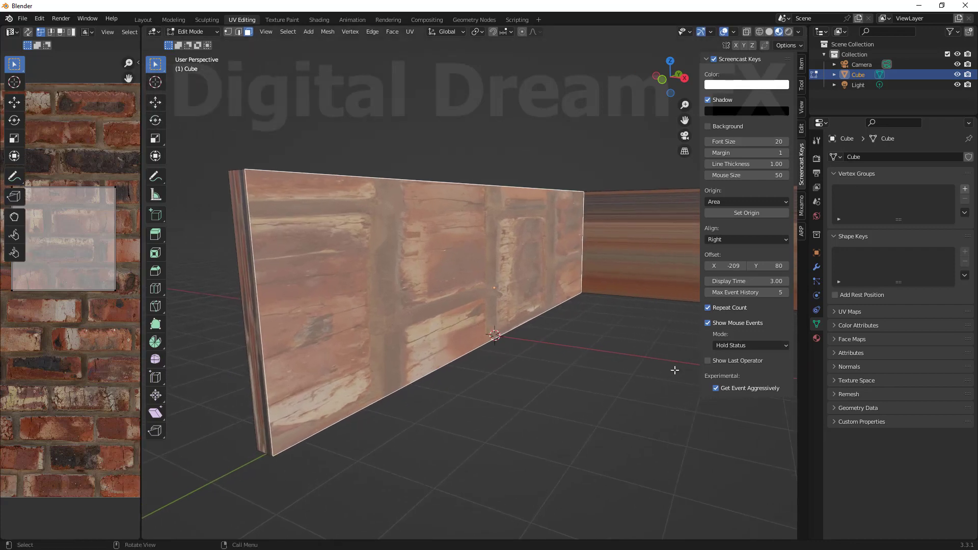
shift+middle_drag(674, 370, 573, 367)
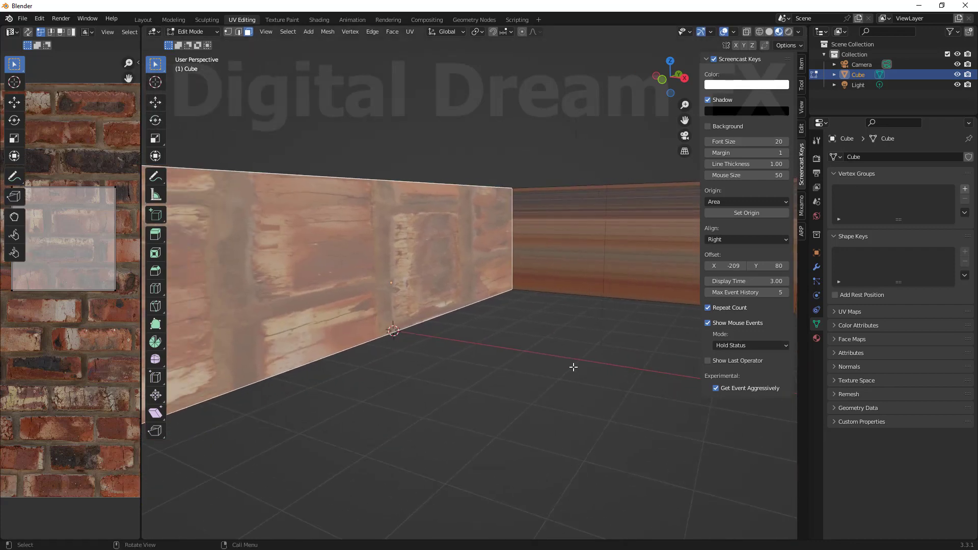
key(n)
scroll(573, 367, down, 4)
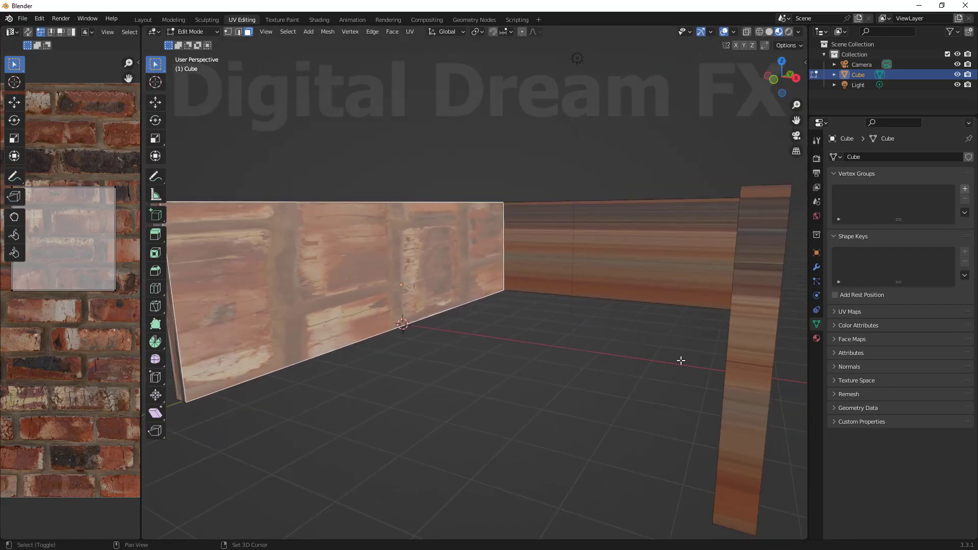
shift+middle_drag(681, 361, 672, 362)
Set the Screencast Keys overlay's X offset to -1570 and its alignment to Center.
click(807, 61)
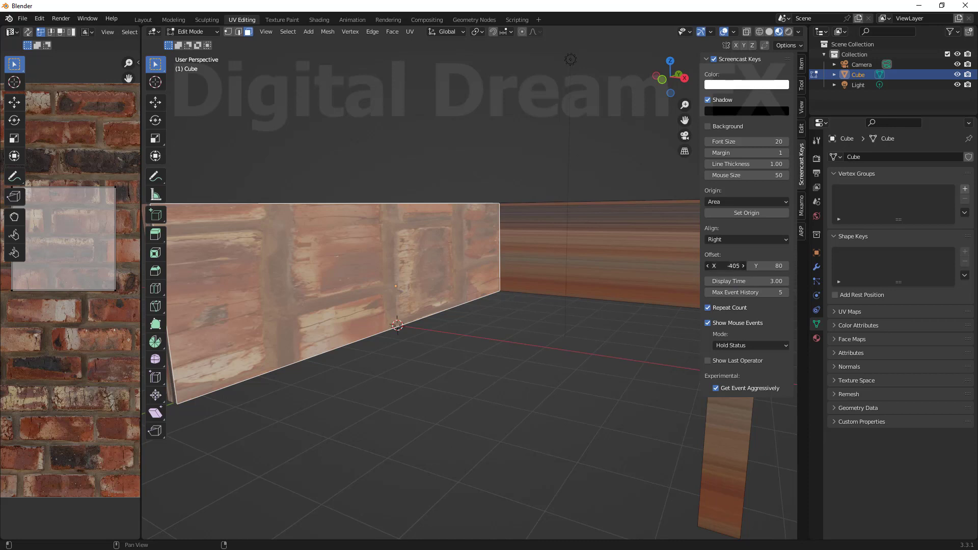
drag(732, 266, 734, 265)
click(714, 59)
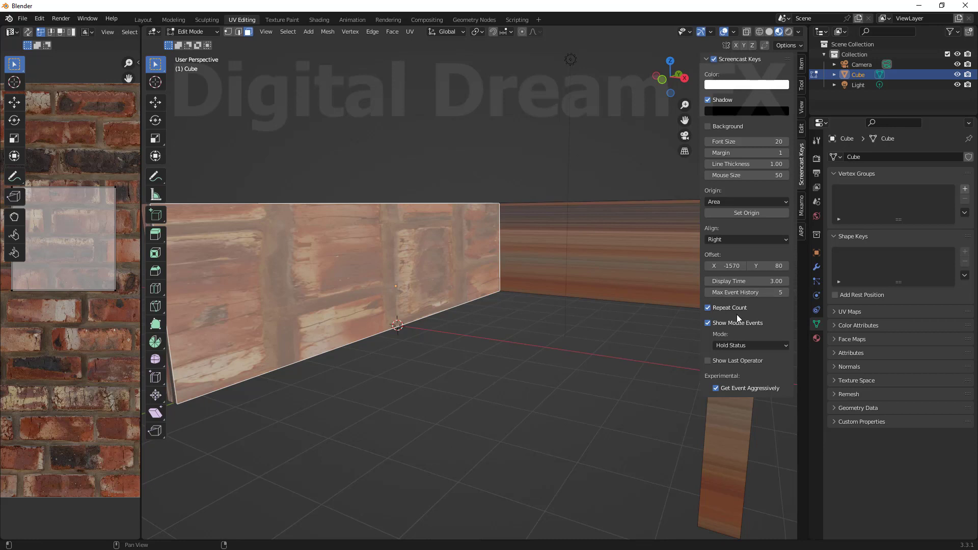
click(728, 240)
click(720, 264)
middle_drag(581, 345, 608, 364)
scroll(578, 341, down, 3)
scroll(610, 348, up, 2)
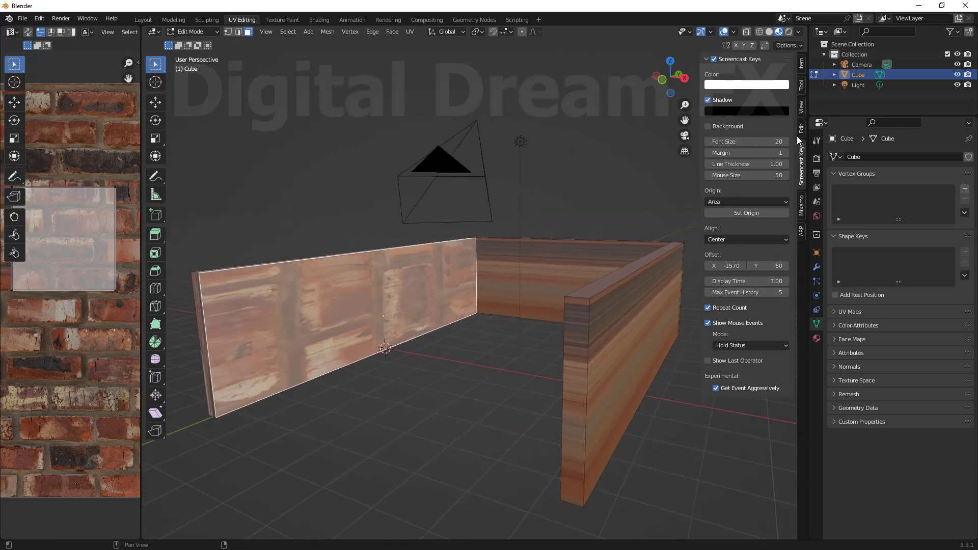
Switch the viewport to Solid shading and back to Material Preview while viewing the walls.
click(770, 32)
click(783, 32)
middle_drag(357, 244, 262, 167)
middle_drag(302, 308, 205, 344)
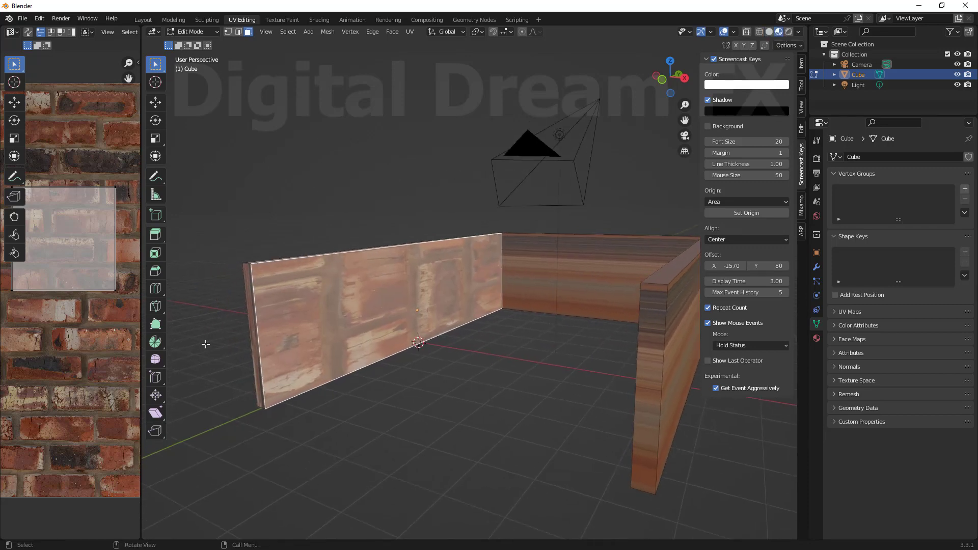
Check the Screencast Keys settings in the Layout workspace, testing the overlay with a cancelled scale of the walls.
click(141, 20)
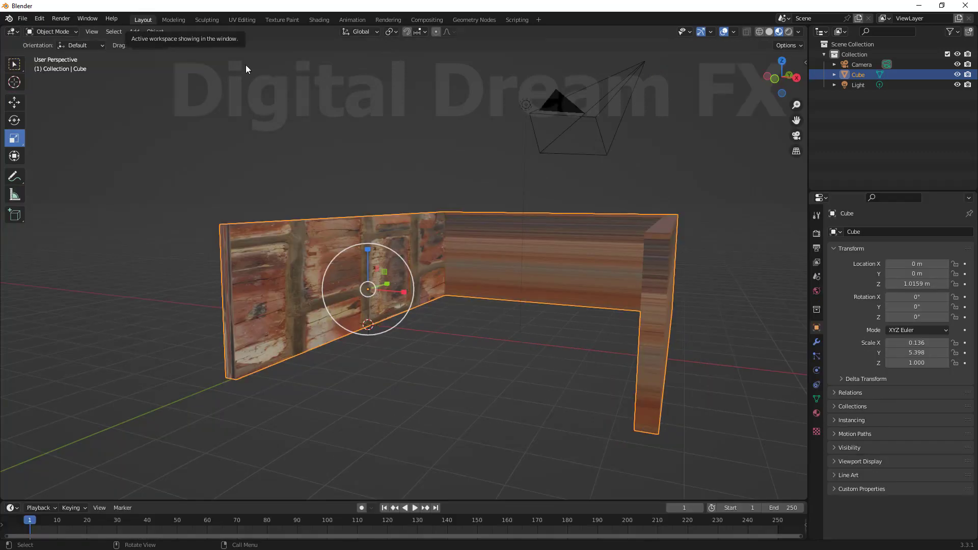
click(805, 62)
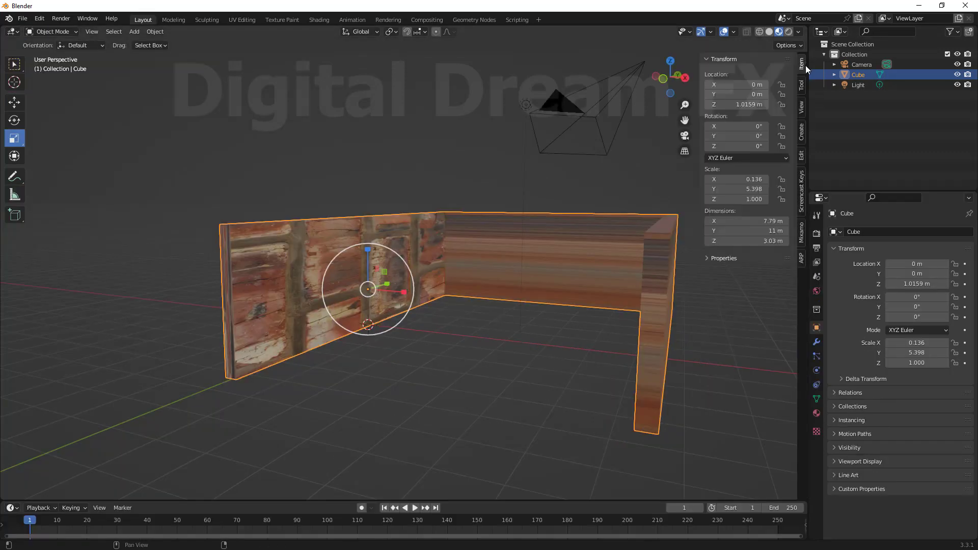
click(803, 191)
middle_drag(704, 288, 515, 359)
key(s)
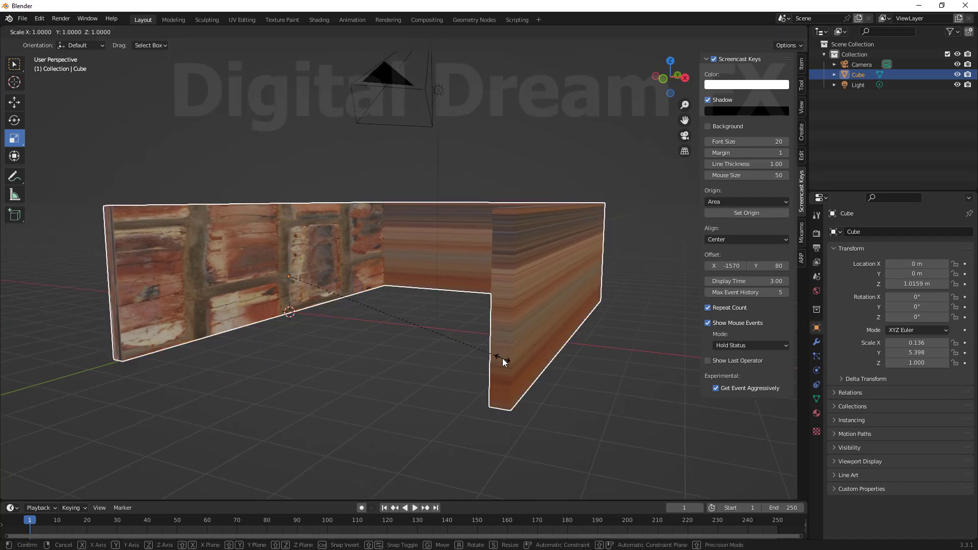
right_click(503, 361)
scroll(624, 377, down, 1)
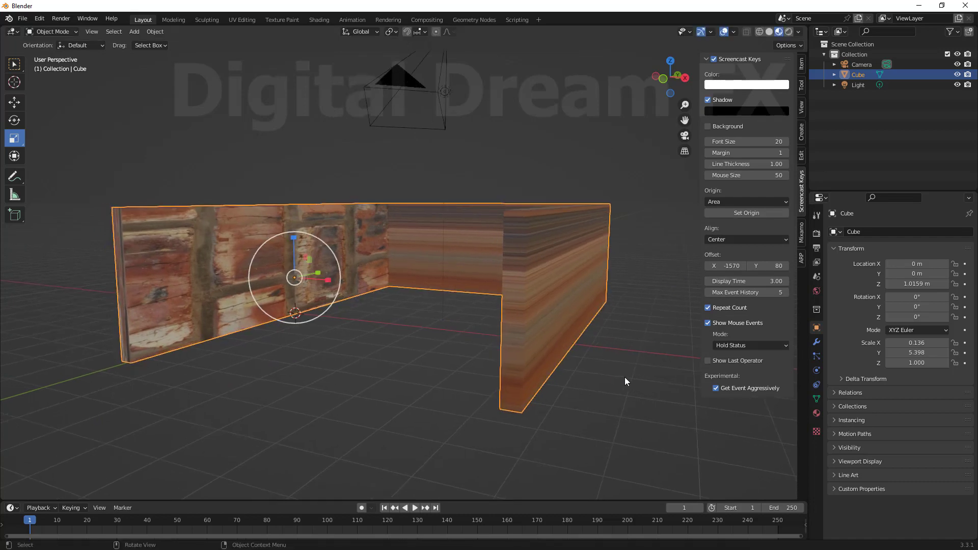
key(n)
middle_drag(628, 374, 509, 359)
scroll(532, 366, up, 3)
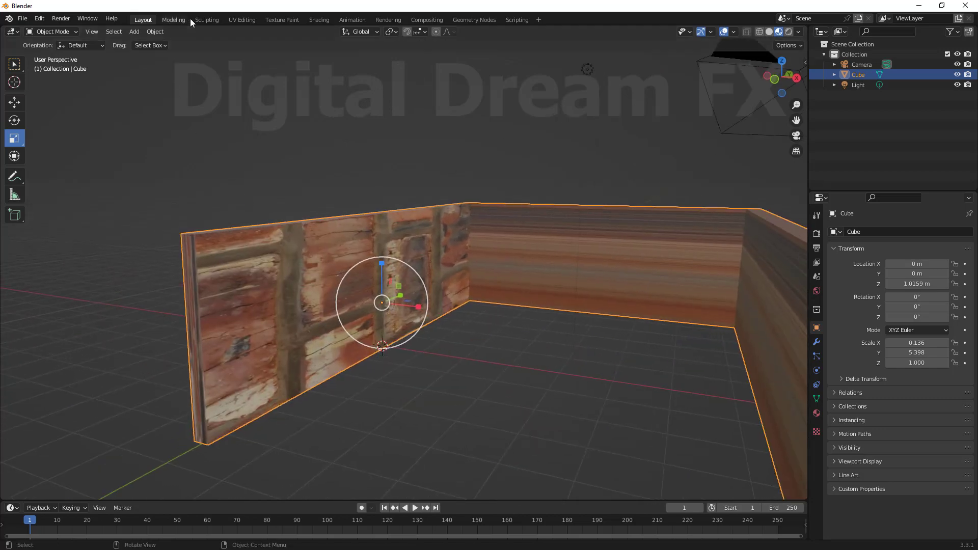
Return to the UV Editing workspace and widen the UV editor to fit the whole brick image.
click(236, 19)
middle_drag(224, 311, 285, 307)
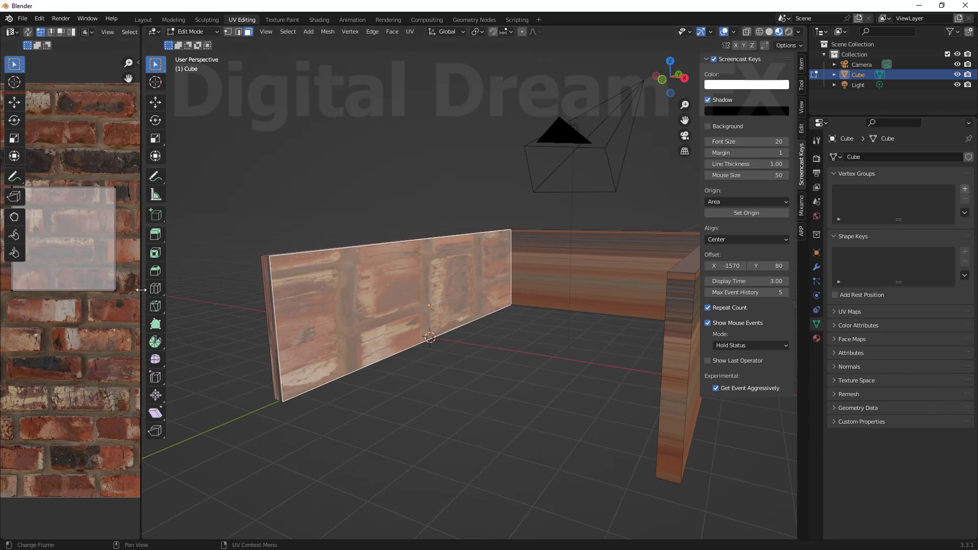
drag(141, 289, 302, 290)
scroll(119, 222, down, 4)
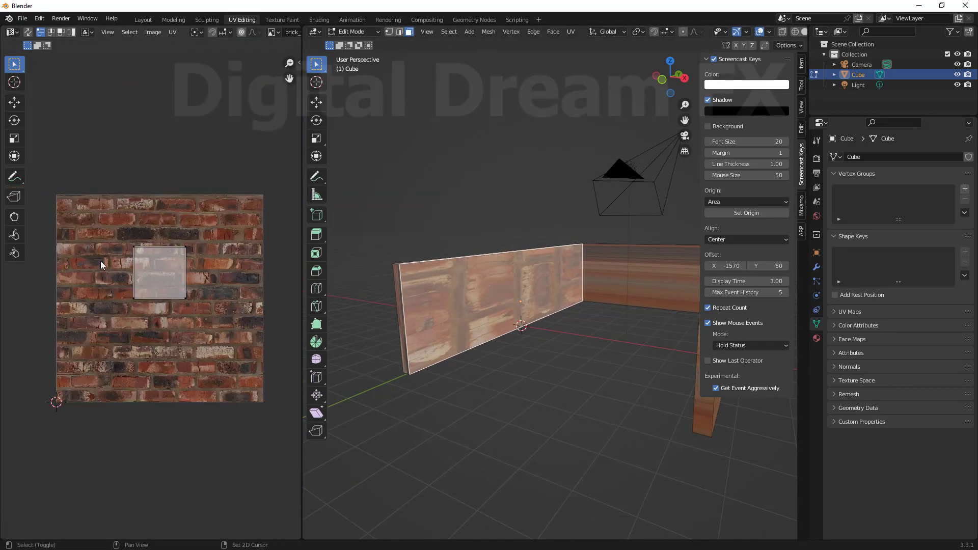
Select the wall face's whole UV island and scale it up uniformly to about five times its size.
drag(93, 220, 206, 319)
key(s)
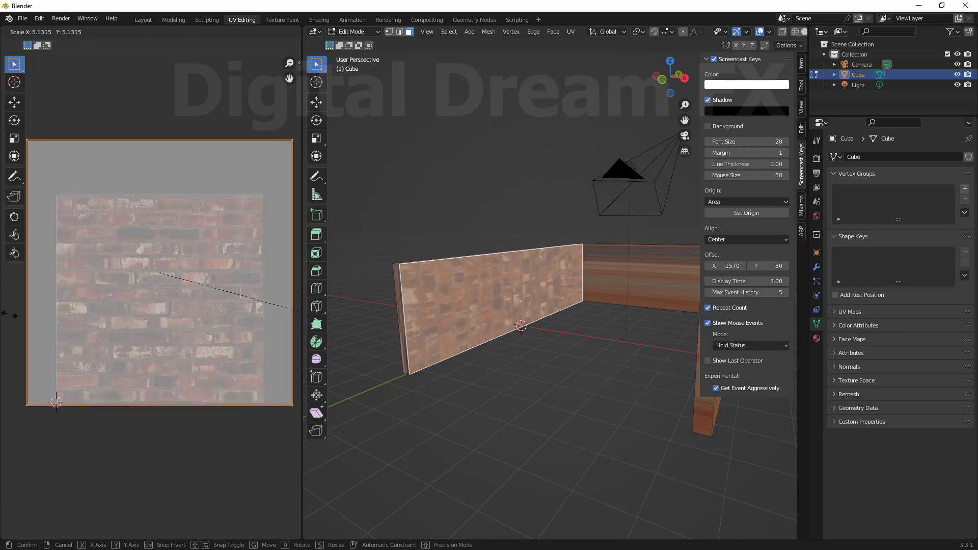
click(10, 313)
scroll(530, 359, up, 4)
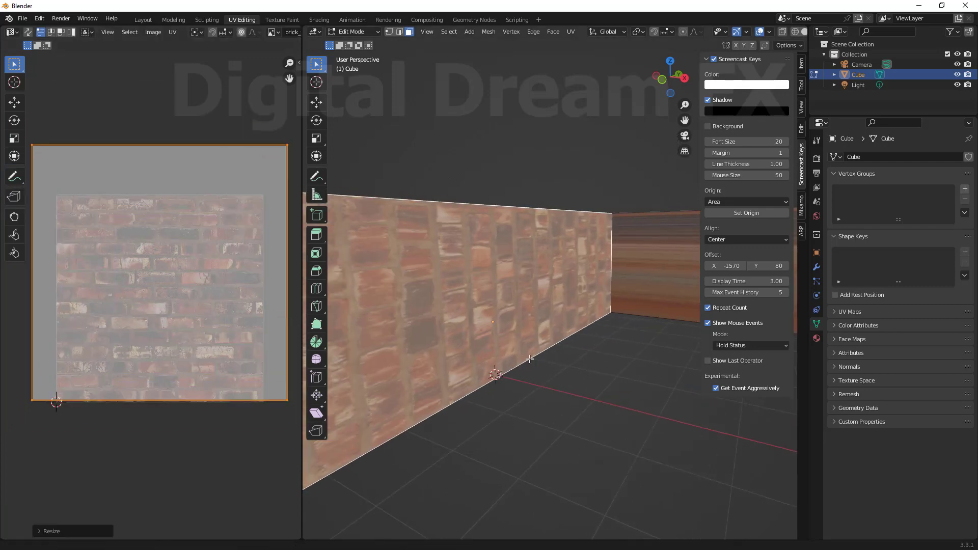
scroll(530, 360, down, 3)
middle_drag(530, 360, 552, 358)
scroll(216, 282, down, 1)
shift+middle_drag(215, 291, 206, 313)
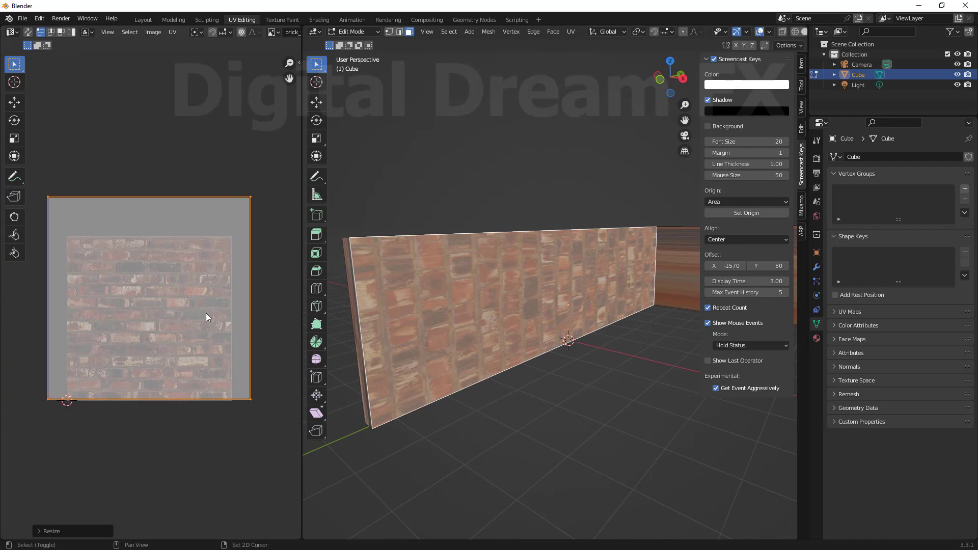
key(r)
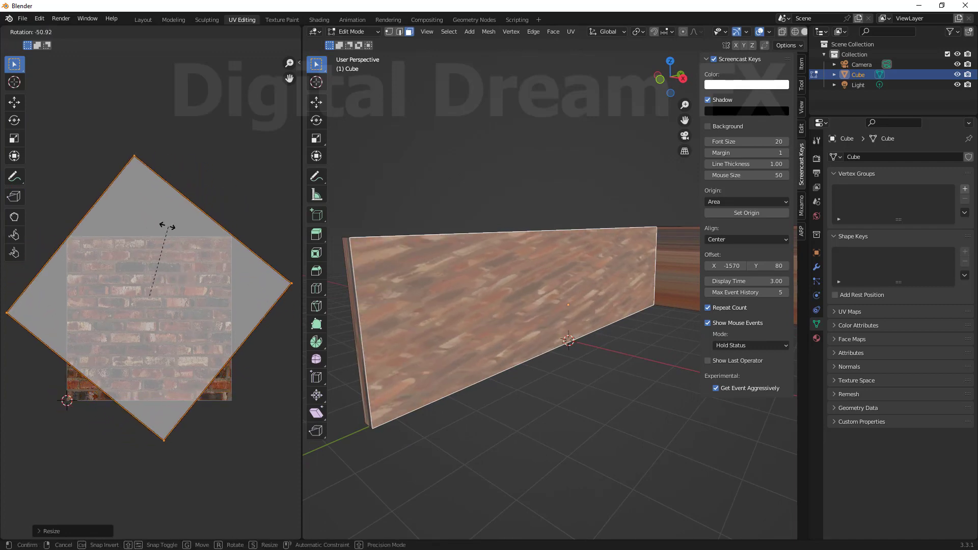
click(123, 239)
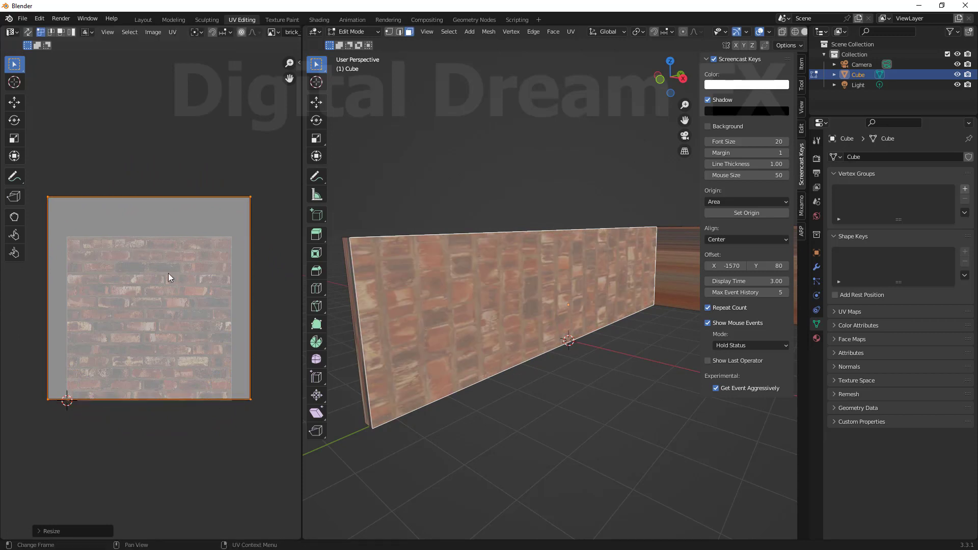
scroll(505, 360, up, 2)
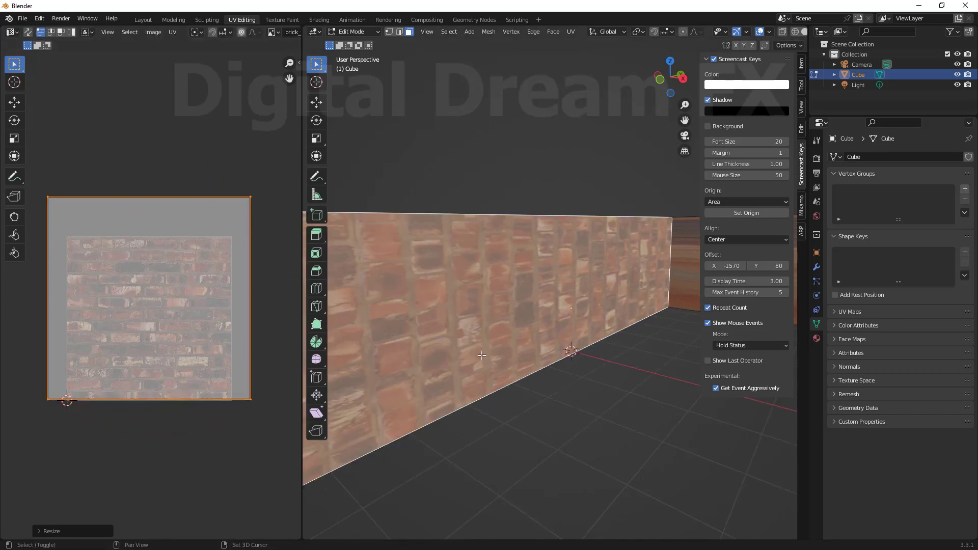
scroll(186, 306, down, 2)
middle_drag(186, 306, 199, 308)
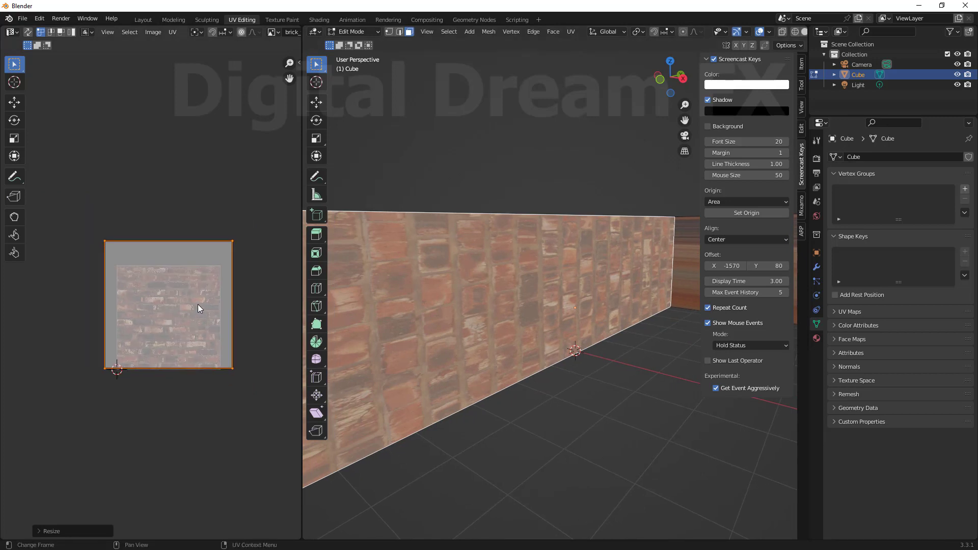
Rotate the wall face's UVs by 90 degrees so the brick rows run horizontally.
key(r)
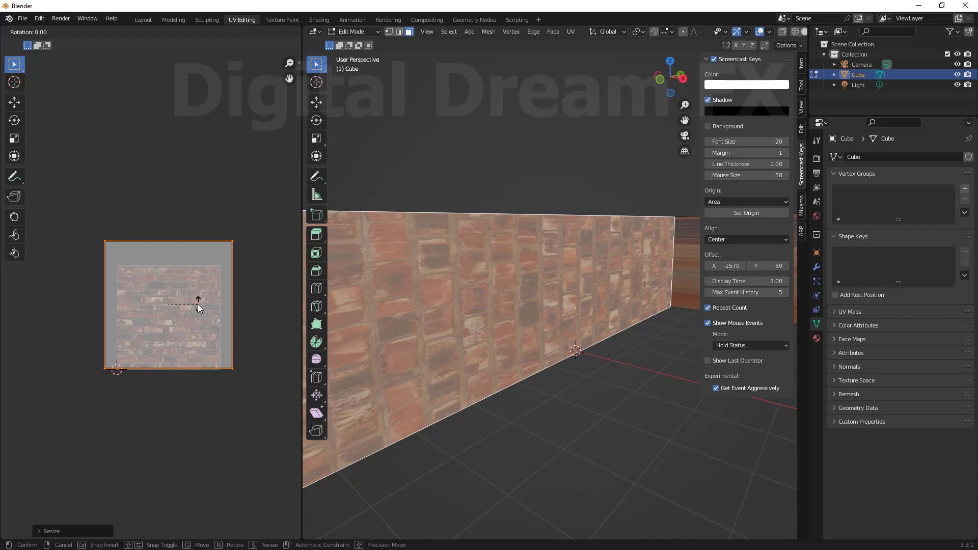
text(90)
key(Return)
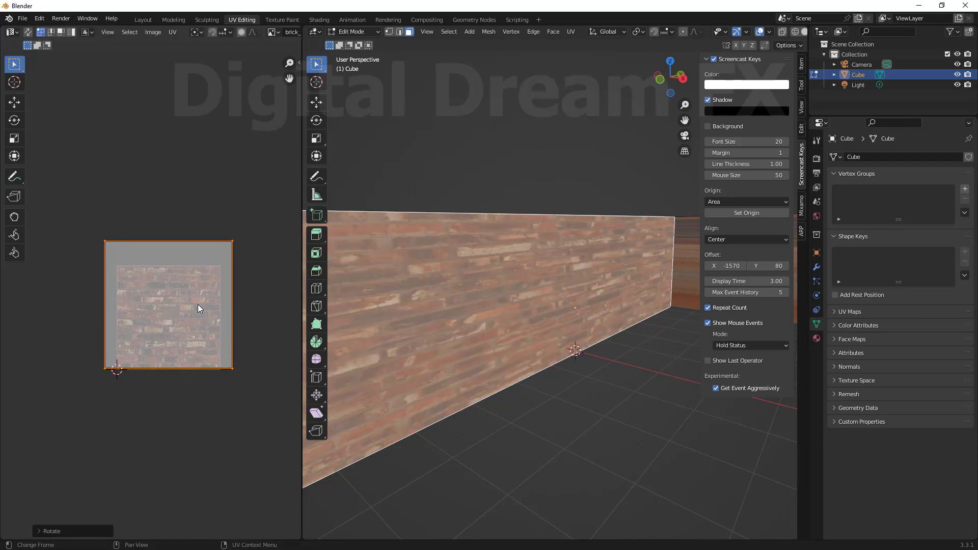
middle_drag(561, 262, 443, 303)
scroll(513, 317, down, 3)
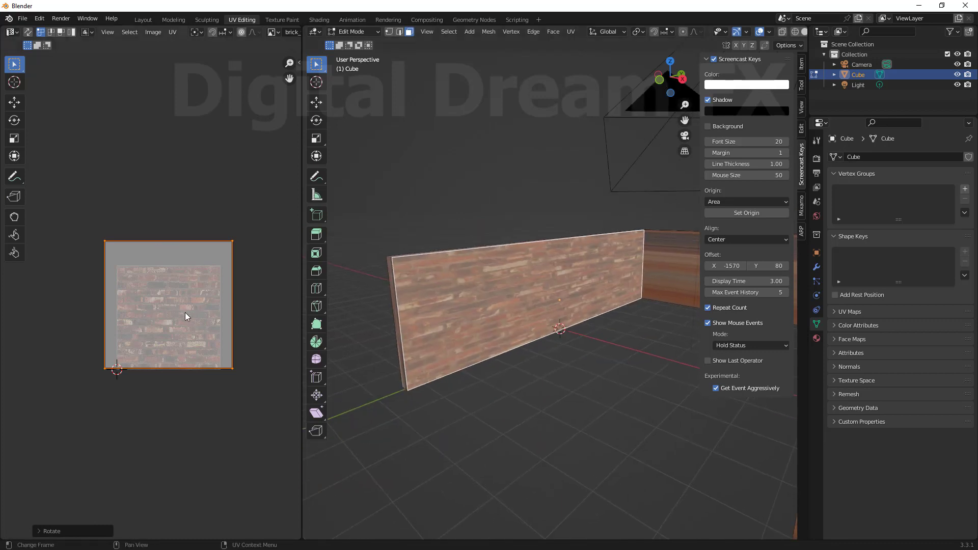
Scale the wall face's rotated UV island up very slightly in both directions.
scroll(210, 327, up, 1)
key(s)
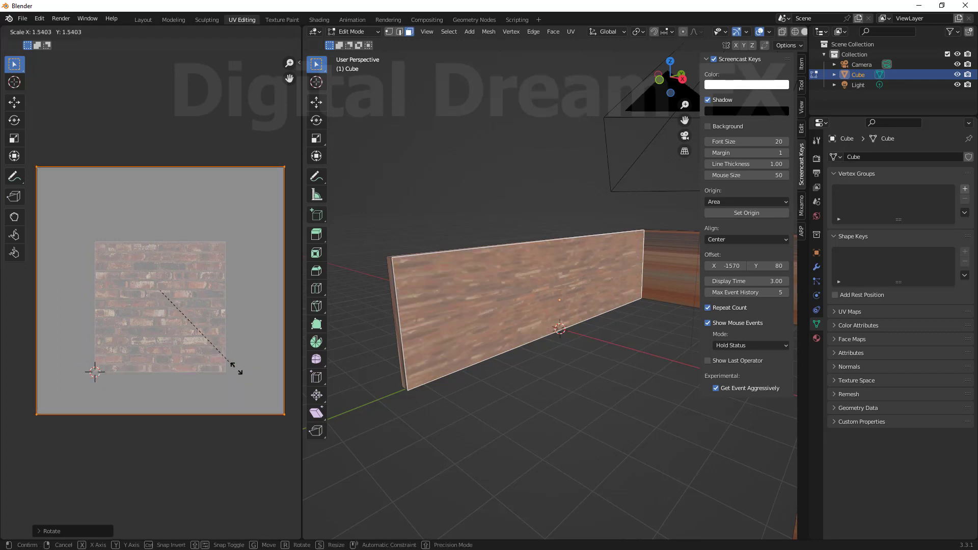
click(198, 353)
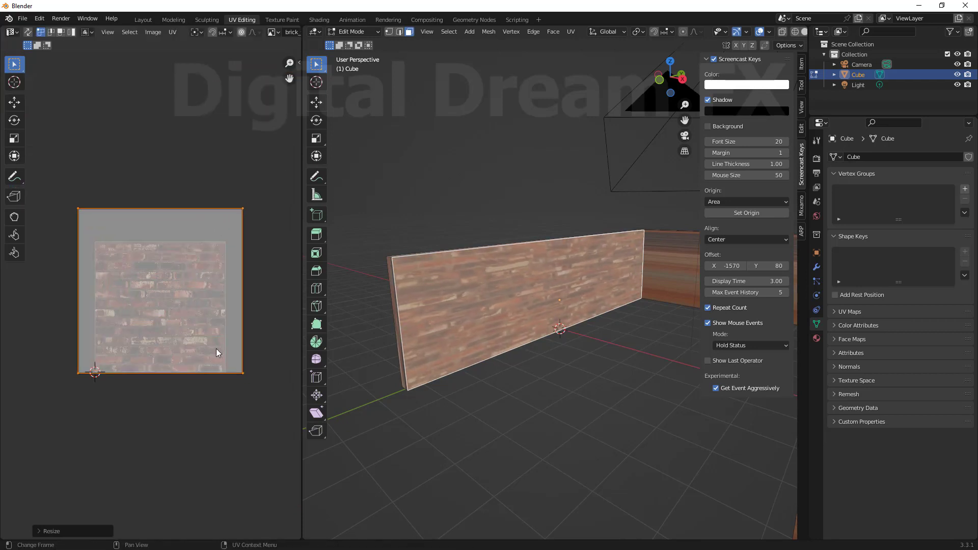
scroll(218, 354, up, 2)
shift+middle_drag(397, 341, 426, 342)
scroll(426, 342, up, 1)
shift+middle_drag(246, 349, 223, 373)
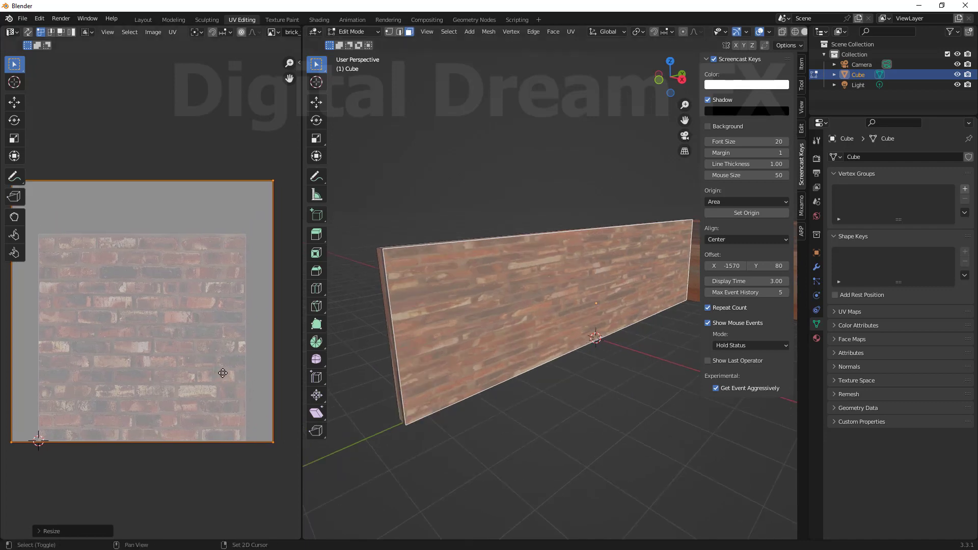
scroll(221, 363, down, 1)
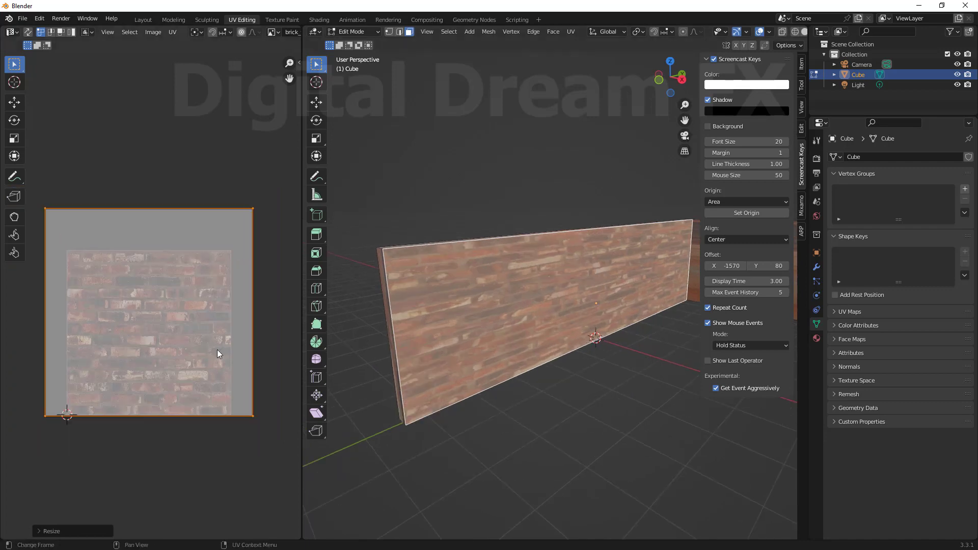
Squash the wall face's UVs along Y to about half, and shrink the island uniformly until it fits within the brick image.
key(s)
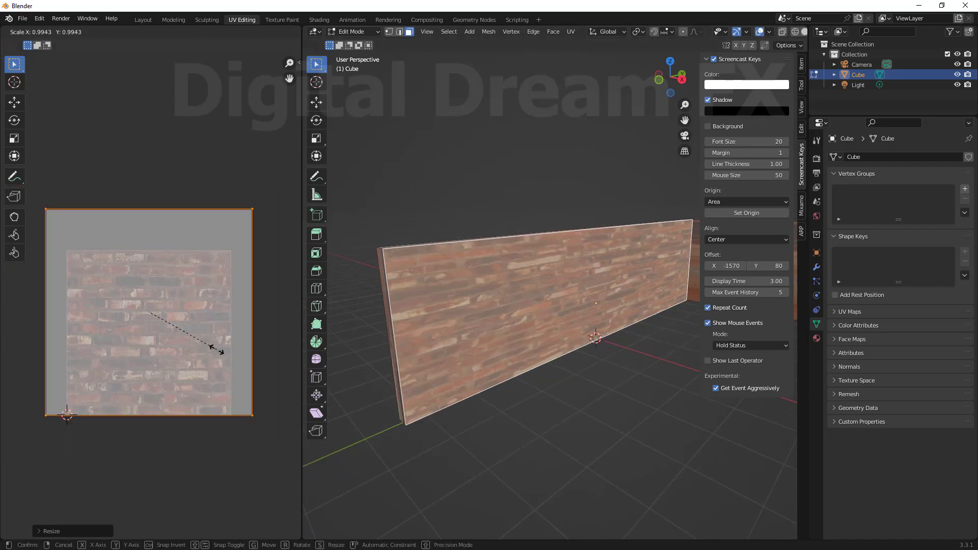
key(y)
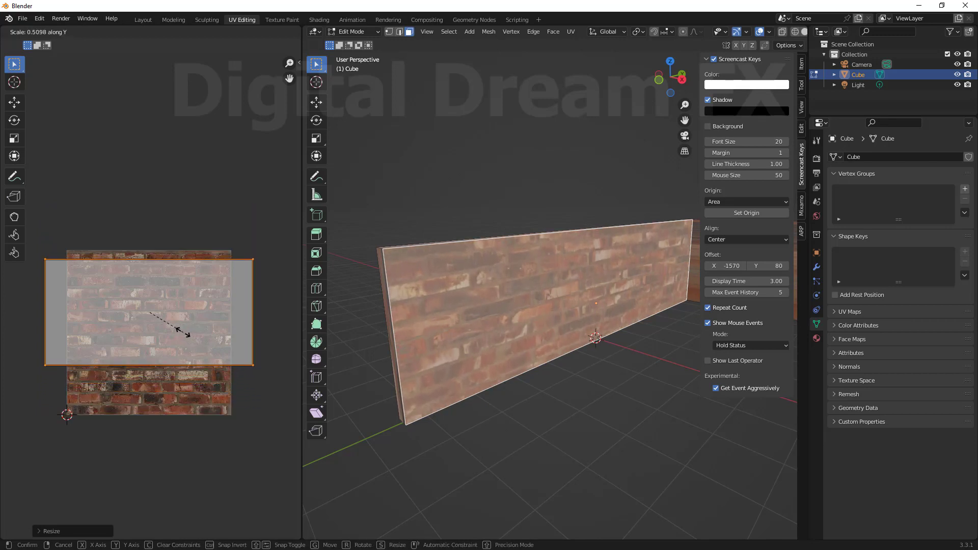
key(y)
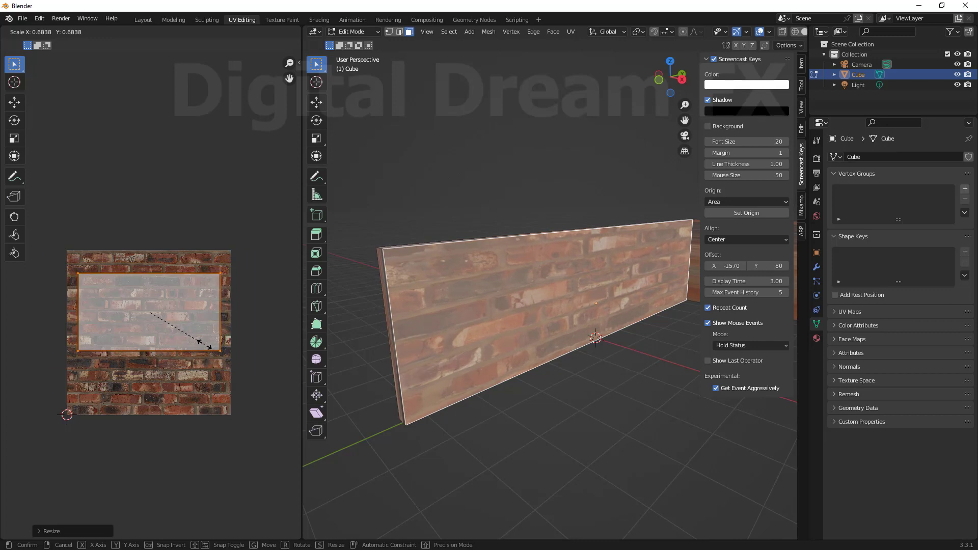
click(210, 346)
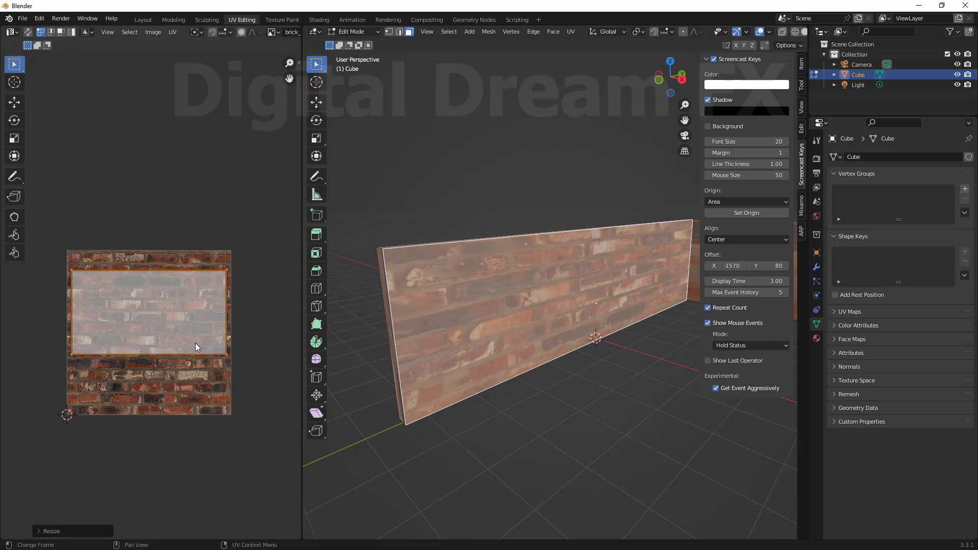
shift+middle_drag(553, 364, 579, 326)
scroll(535, 380, up, 2)
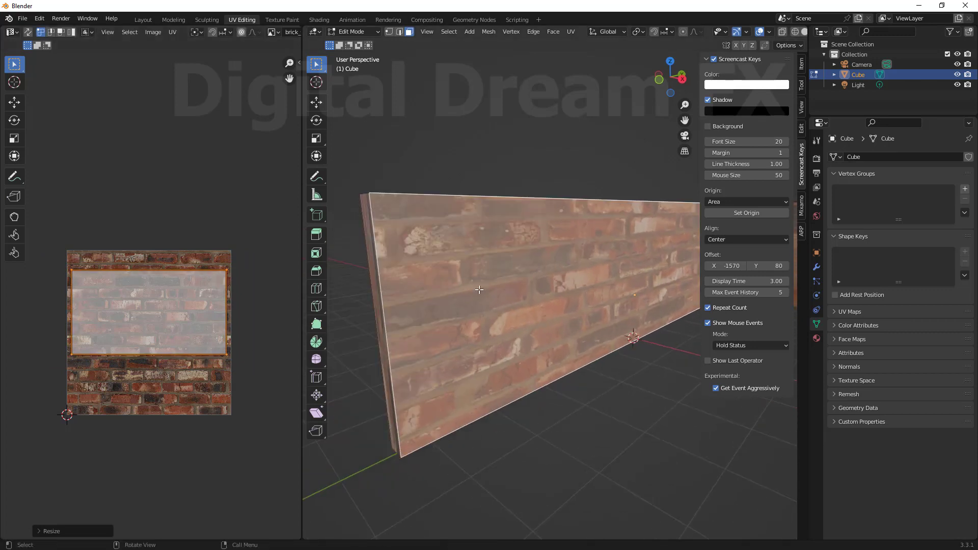
Narrow the UV editor and scale the wall face's UVs up uniformly, far beyond the brick image, for much smaller bricks.
drag(300, 313, 255, 312)
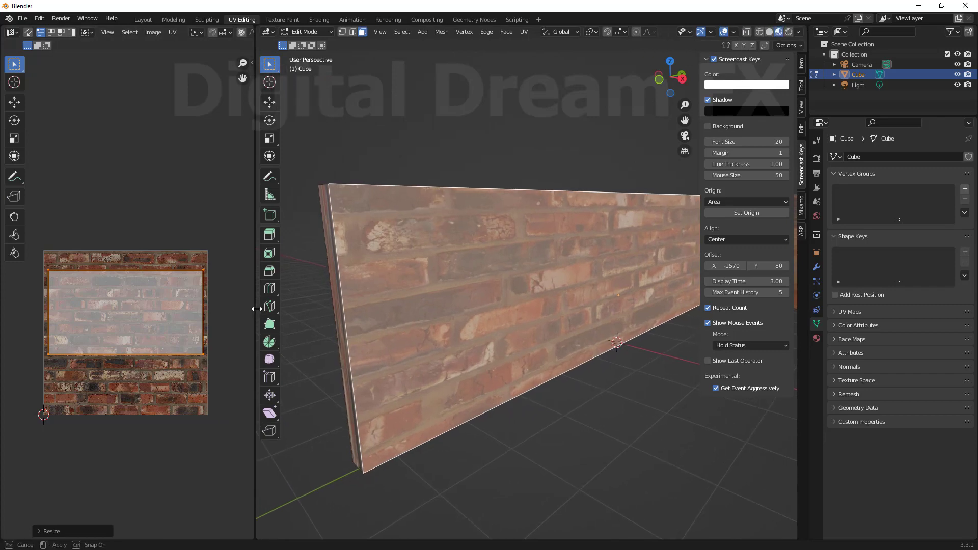
scroll(175, 328, down, 3)
key(s)
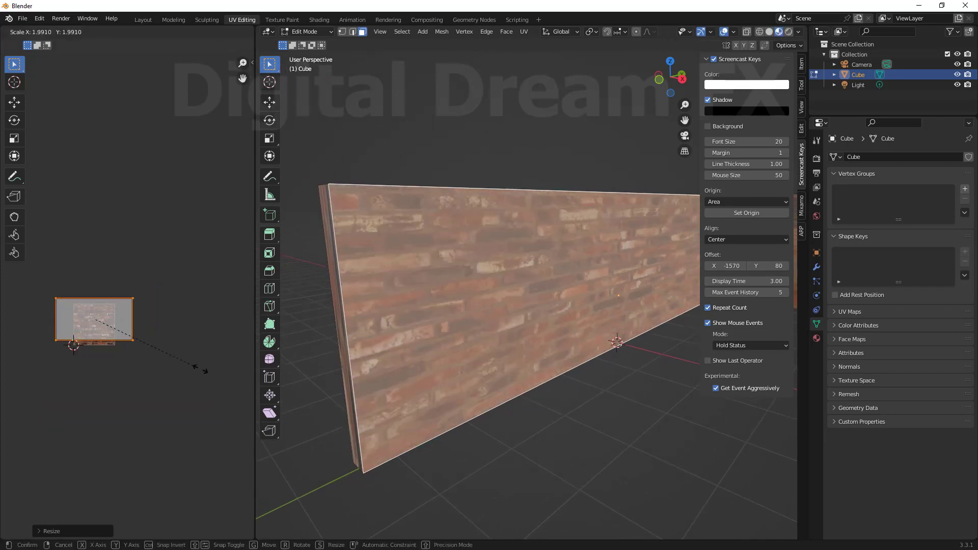
click(252, 411)
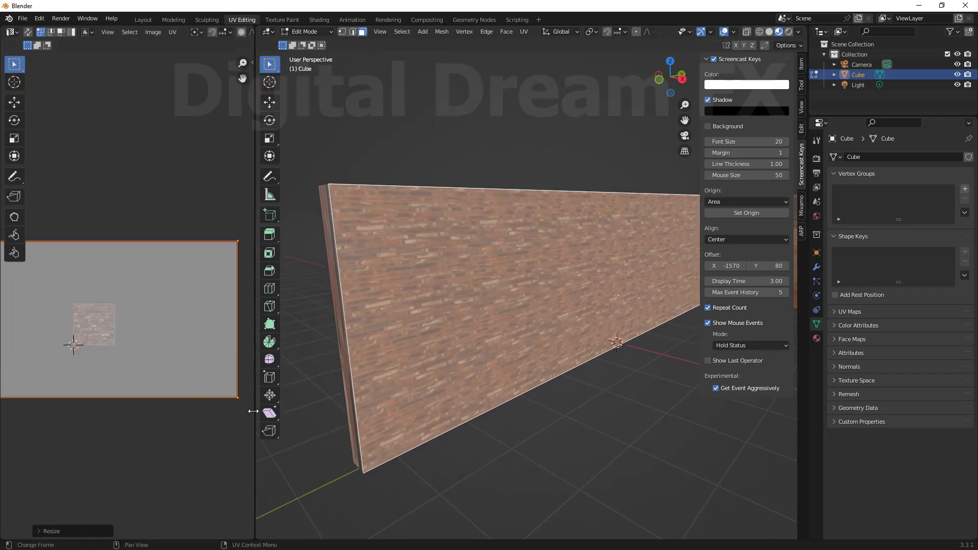
scroll(121, 314, down, 2)
middle_drag(164, 343, 180, 352)
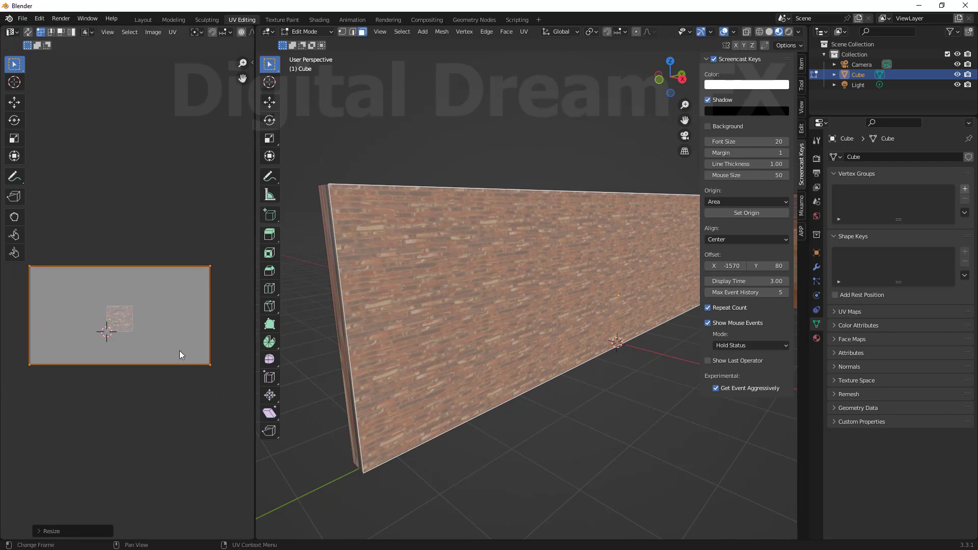
Stretch the wall face's UVs along X, and scale the island down uniformly to less than half its size for larger bricks.
key(s)
key(x)
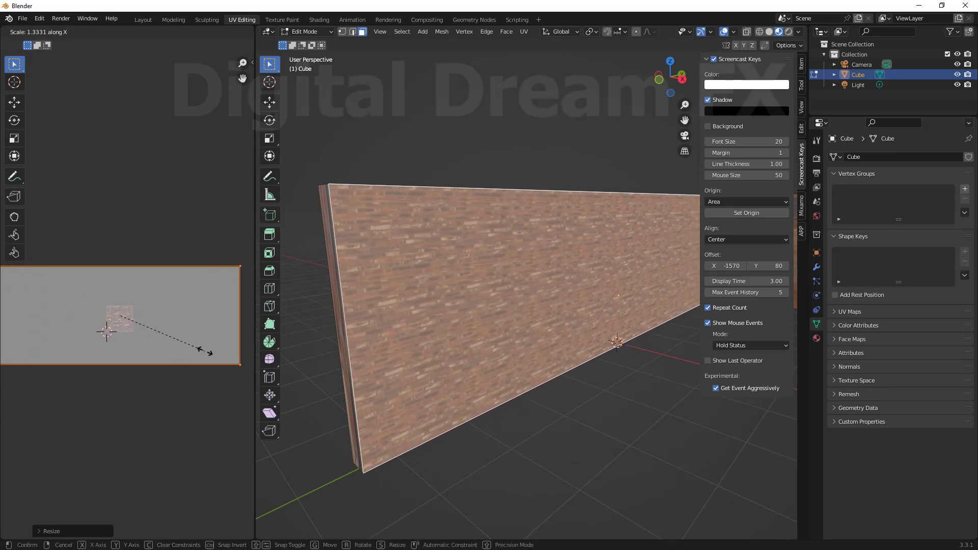
click(244, 351)
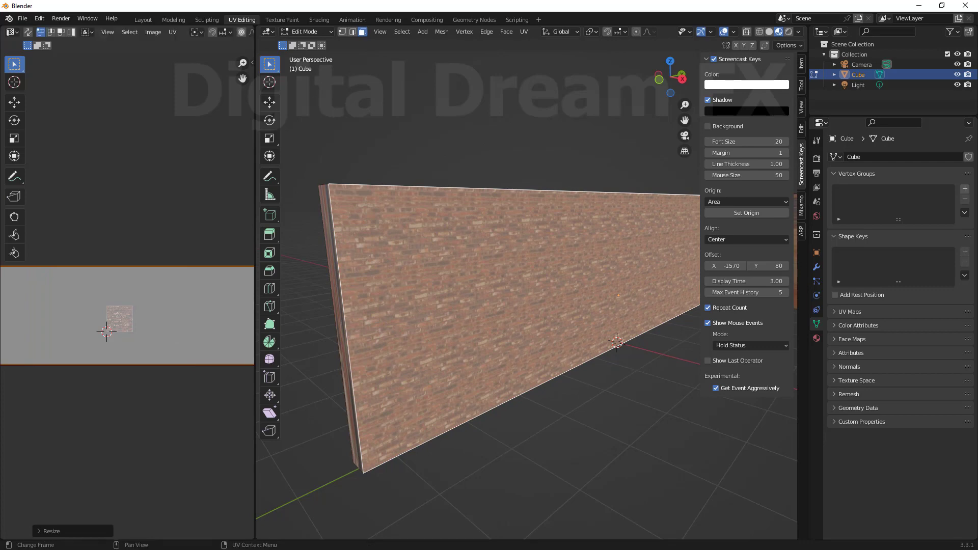
key(s)
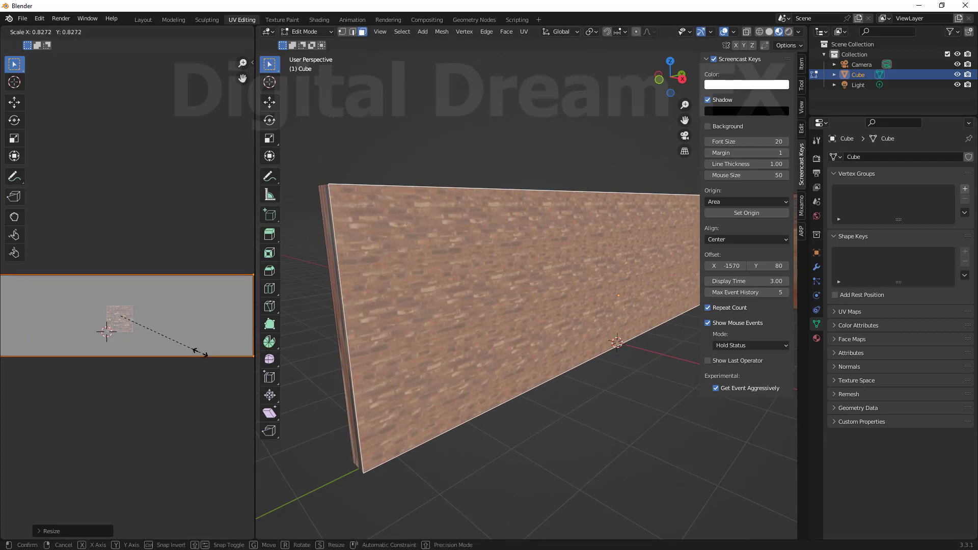
click(150, 355)
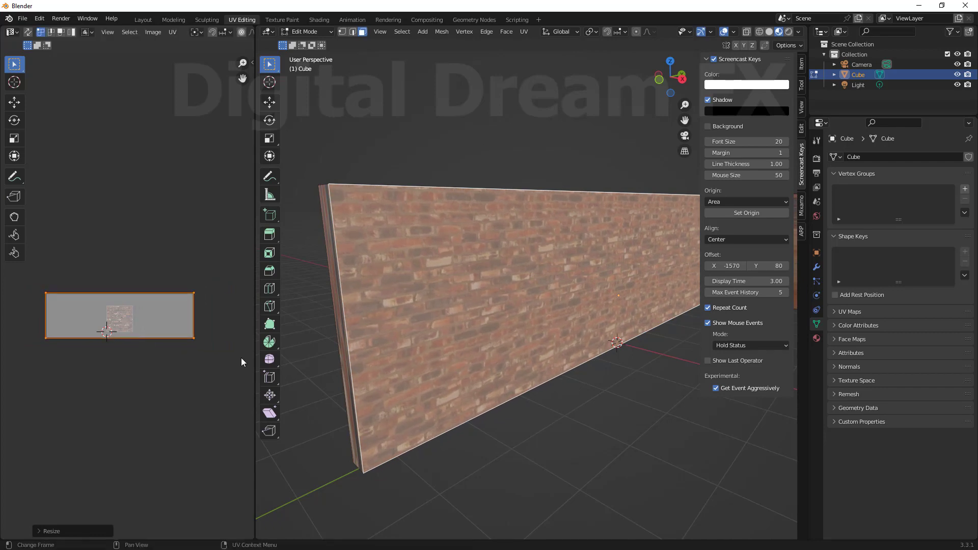
Select all linked faces of the connected walls and unwrap them with Cube Projection.
scroll(463, 371, down, 5)
middle_drag(463, 371, 522, 313)
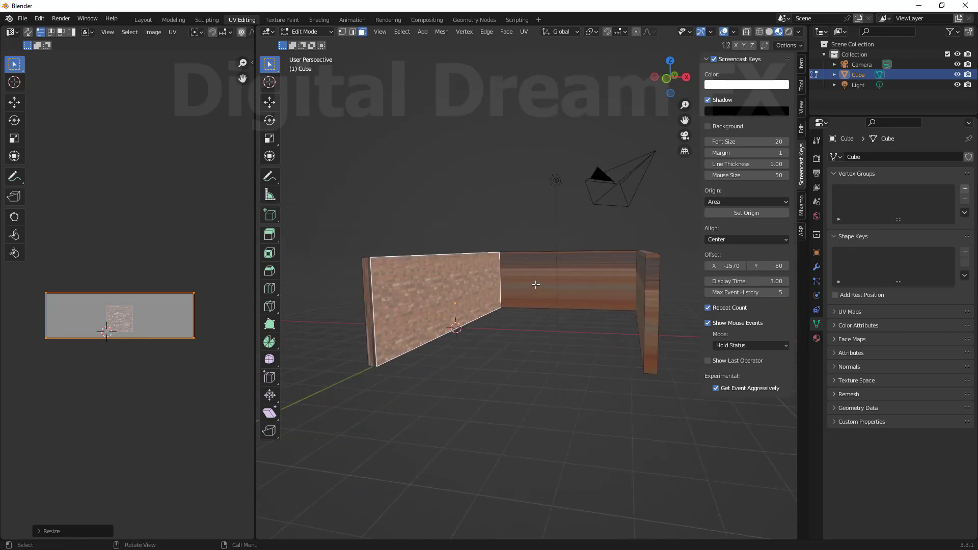
key(l)
shift+middle_drag(486, 359, 513, 341)
scroll(97, 340, up, 2)
scroll(434, 365, down, 3)
scroll(463, 371, up, 4)
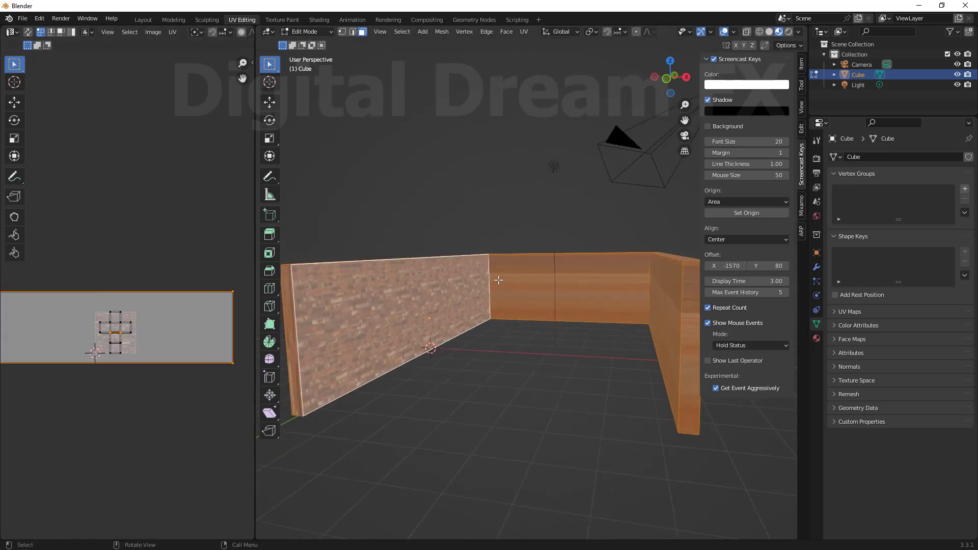
key(u)
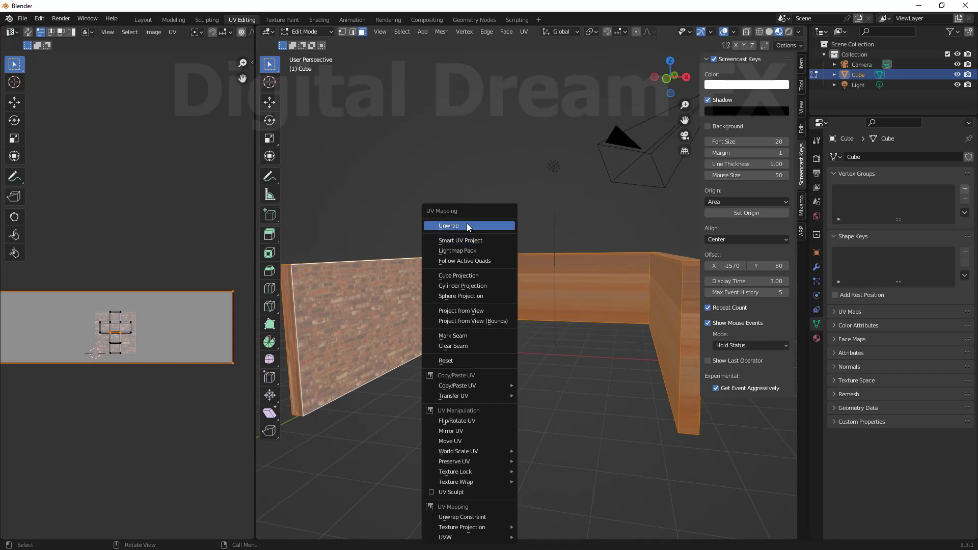
click(475, 276)
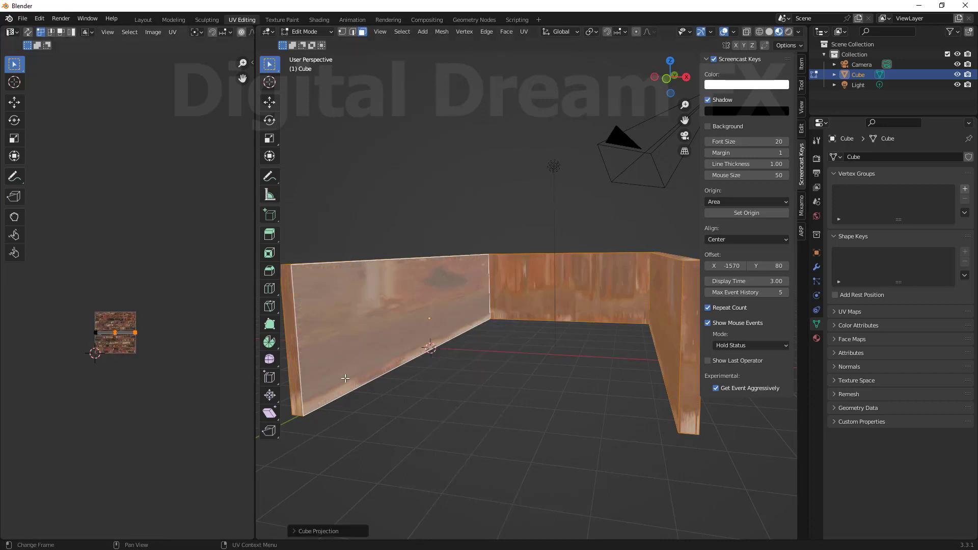
Inspect the cube-projected UVs against the brick image and the walls, and review the available unwrap options.
scroll(489, 374, up, 4)
scroll(100, 357, up, 4)
scroll(130, 426, up, 4)
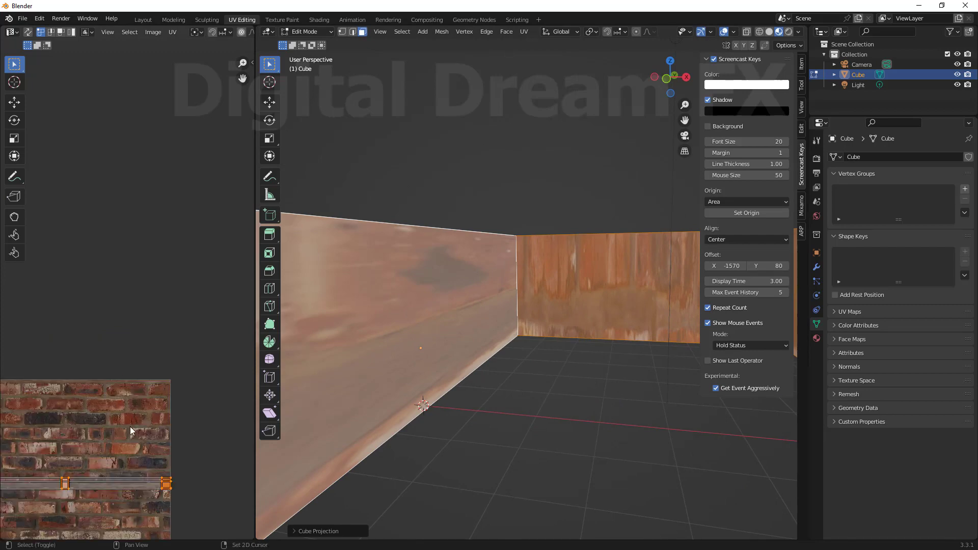
scroll(491, 359, down, 5)
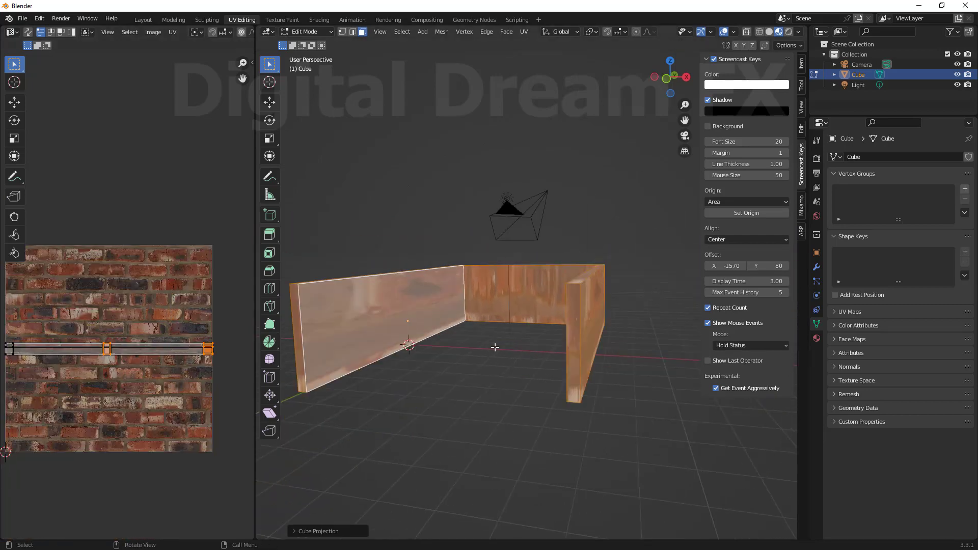
key(u)
right_click(497, 283)
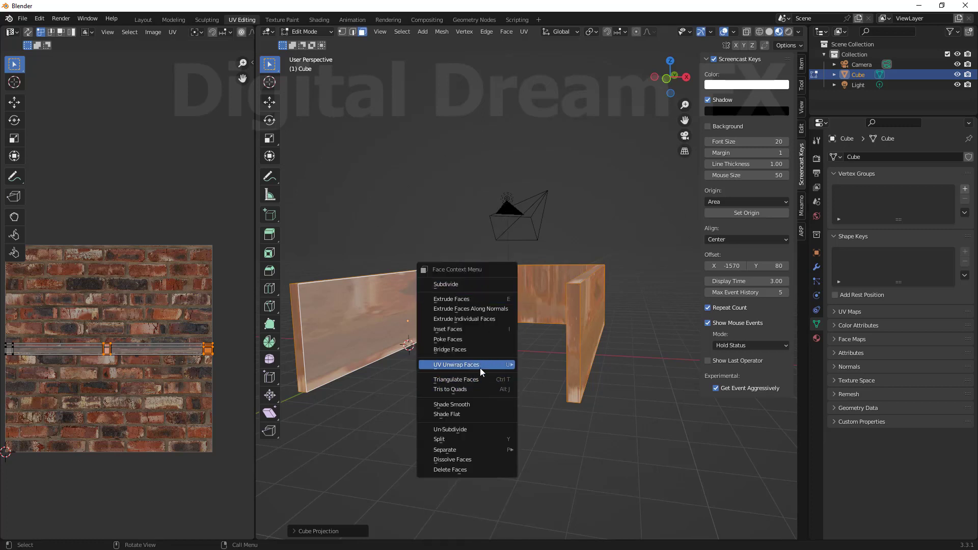
mouse_move(485, 366)
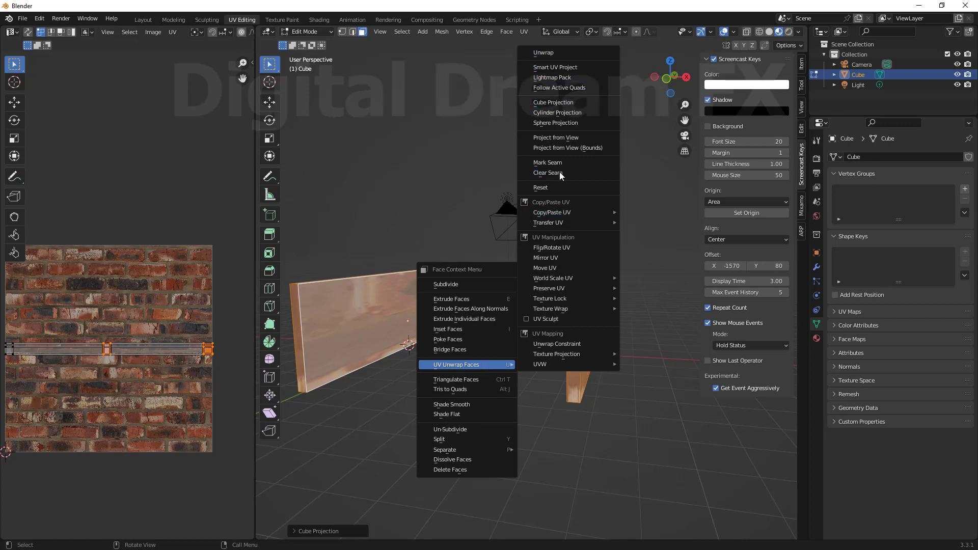
click(556, 52)
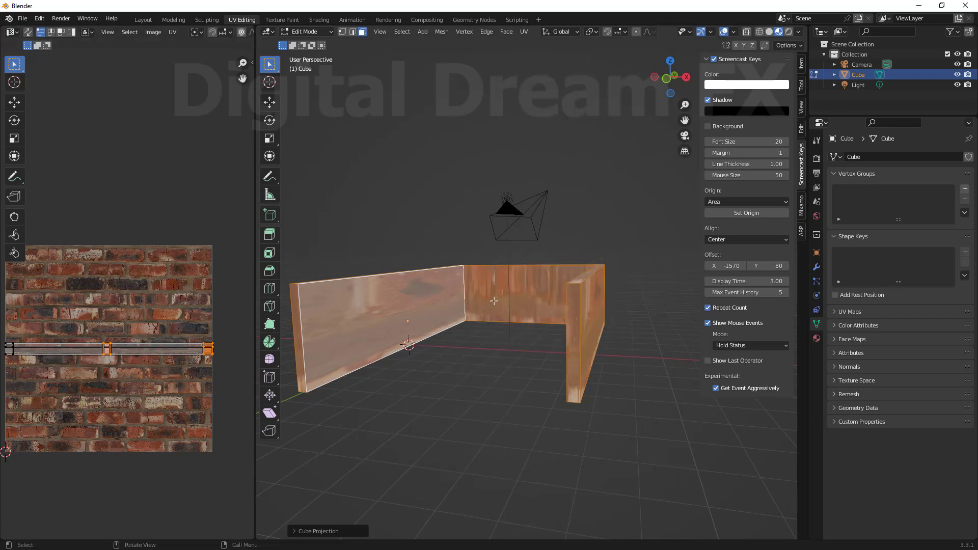
Unwrap the connected walls with Smart UV Project using a 66° angle limit and 0.000 island margin.
key(u)
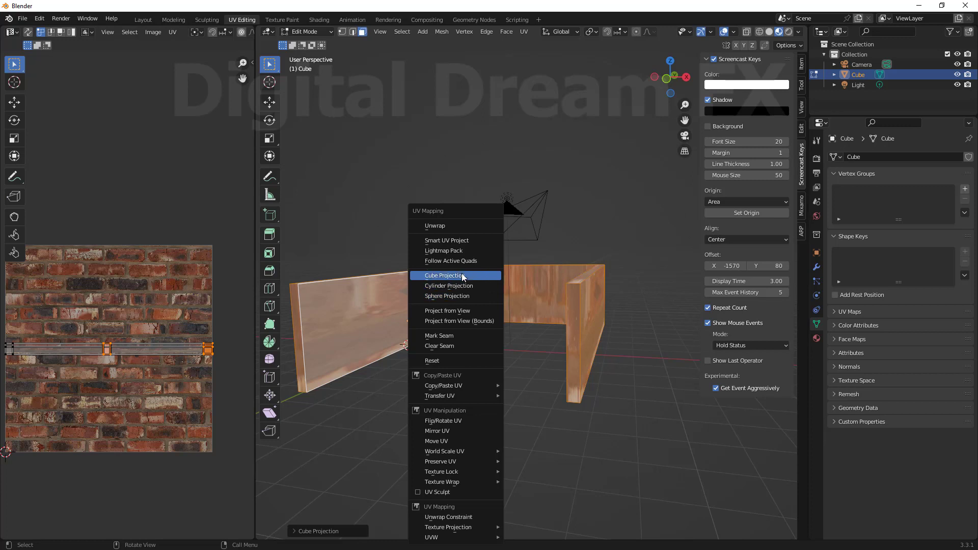
click(460, 240)
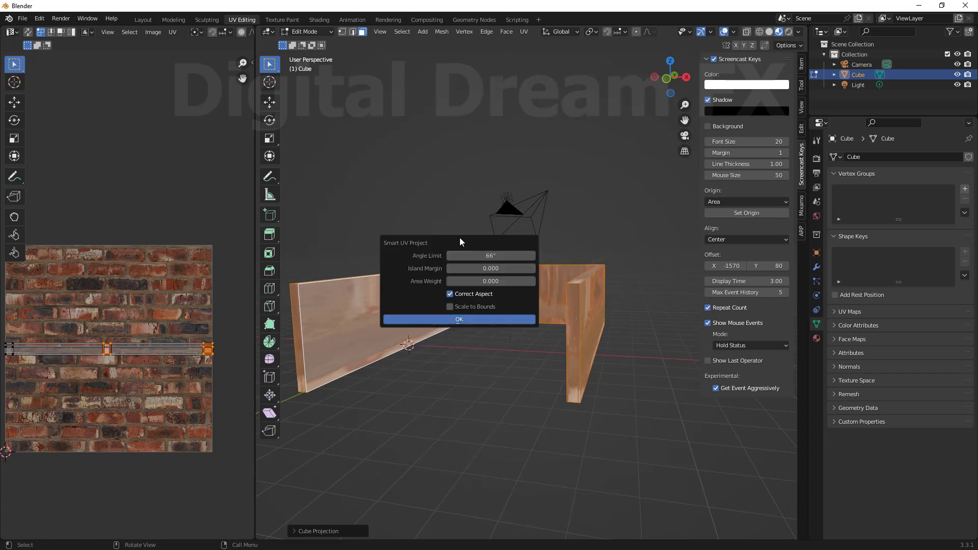
click(459, 321)
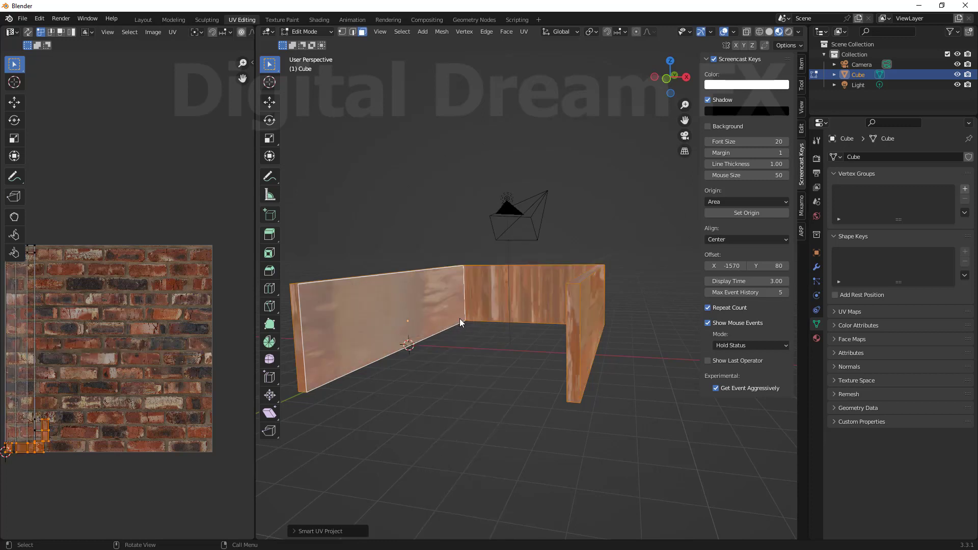
middle_drag(462, 369, 487, 364)
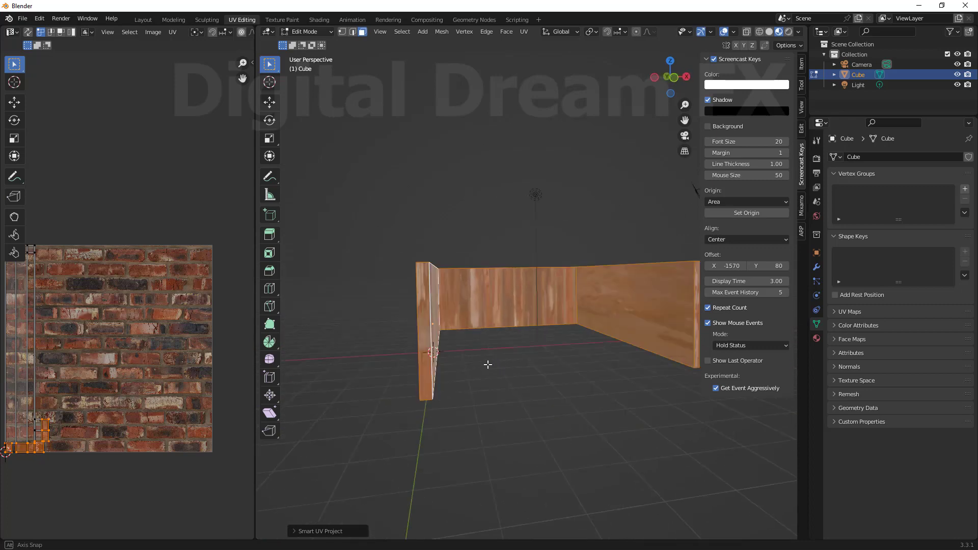
scroll(108, 365, down, 2)
middle_drag(413, 360, 478, 344)
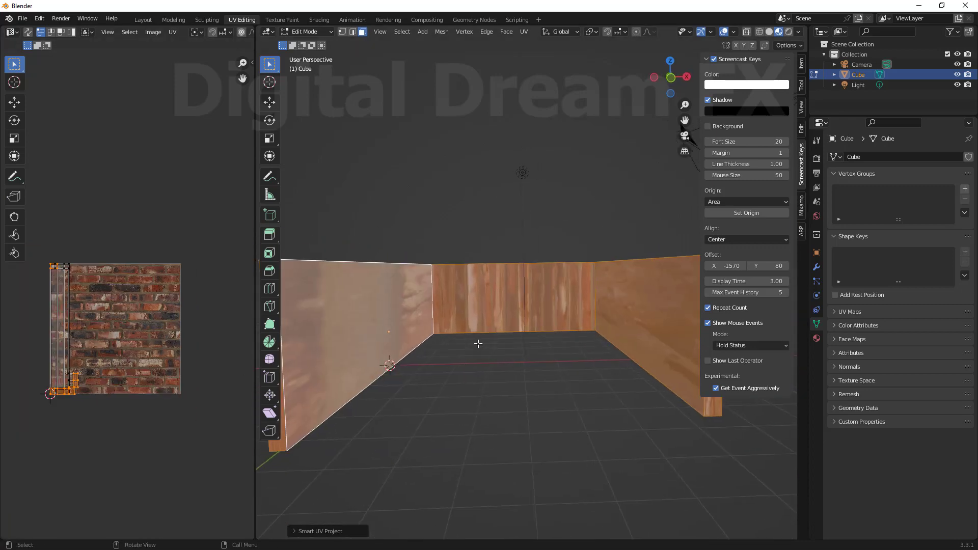
Unwrap the connected walls with Follow Active Quads using the Length Average edge length mode.
key(u)
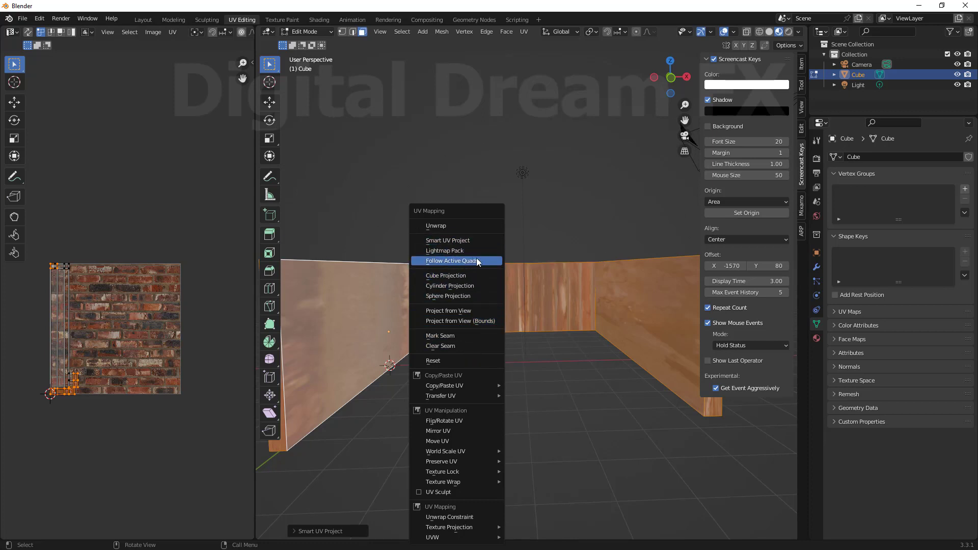
click(463, 259)
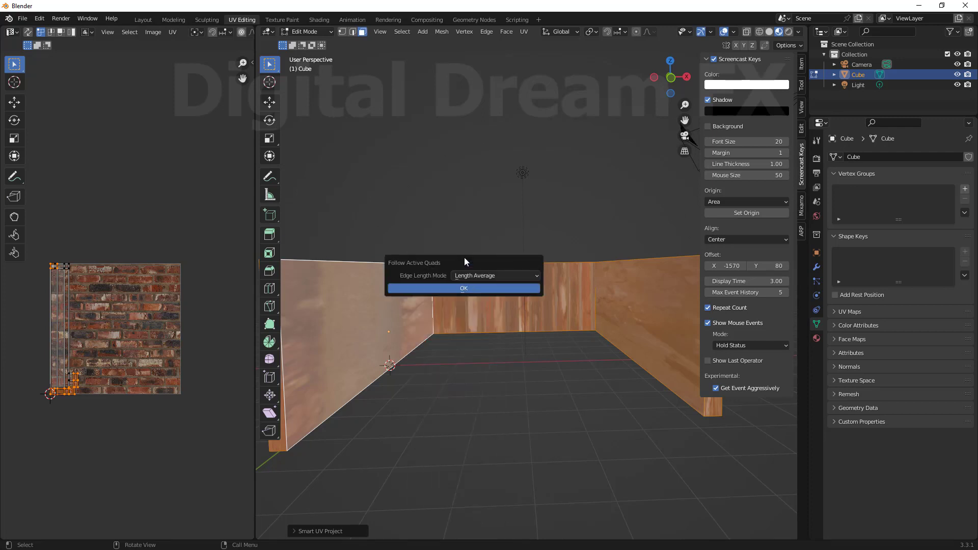
click(468, 289)
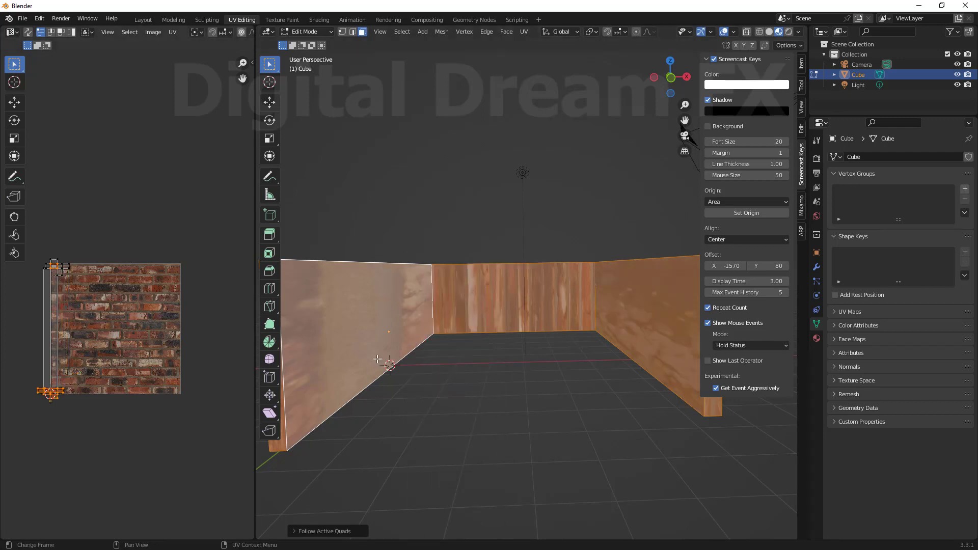
middle_drag(440, 369, 463, 379)
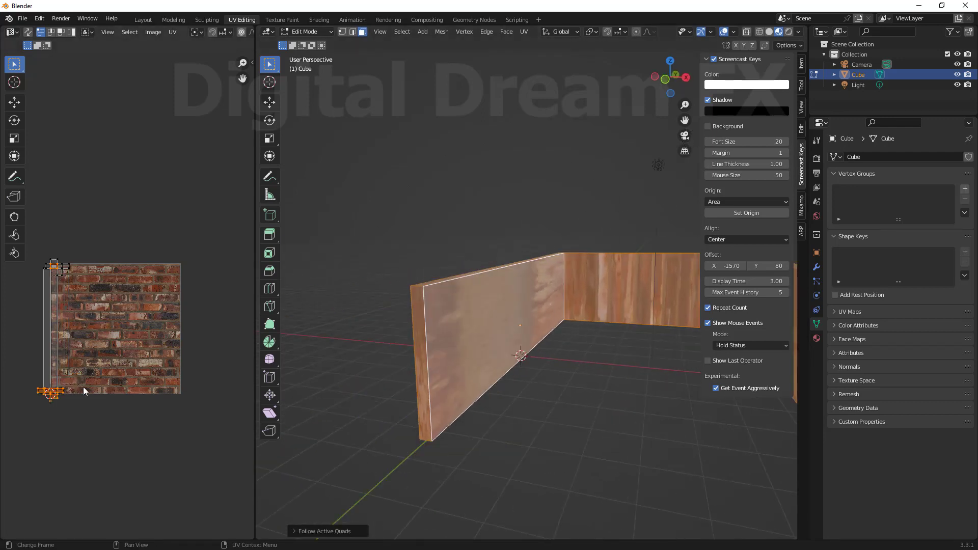
middle_drag(541, 405, 537, 419)
Deselect the linked walls and select only the inner face of the long wall beside the 3D cursor.
click(546, 413)
click(494, 322)
middle_drag(493, 322, 505, 352)
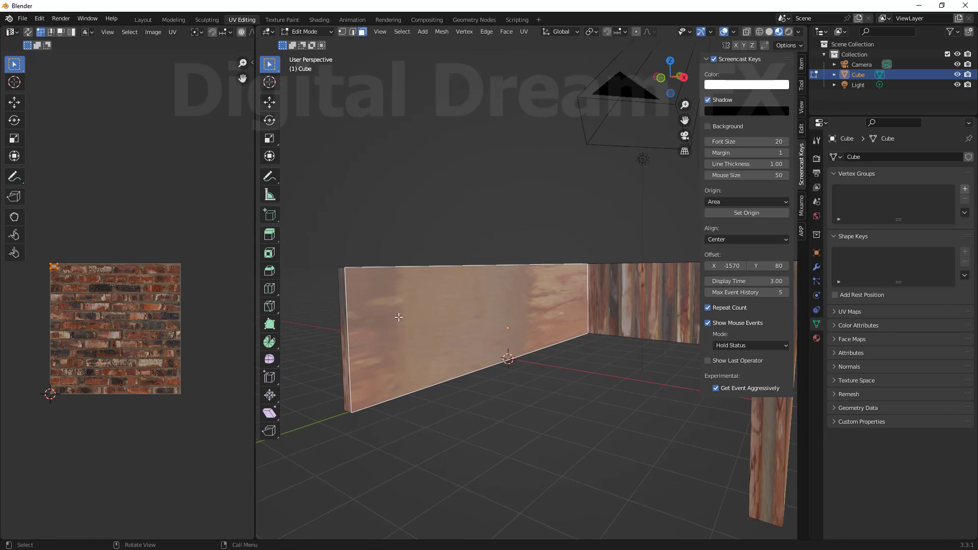
middle_drag(467, 320, 510, 208)
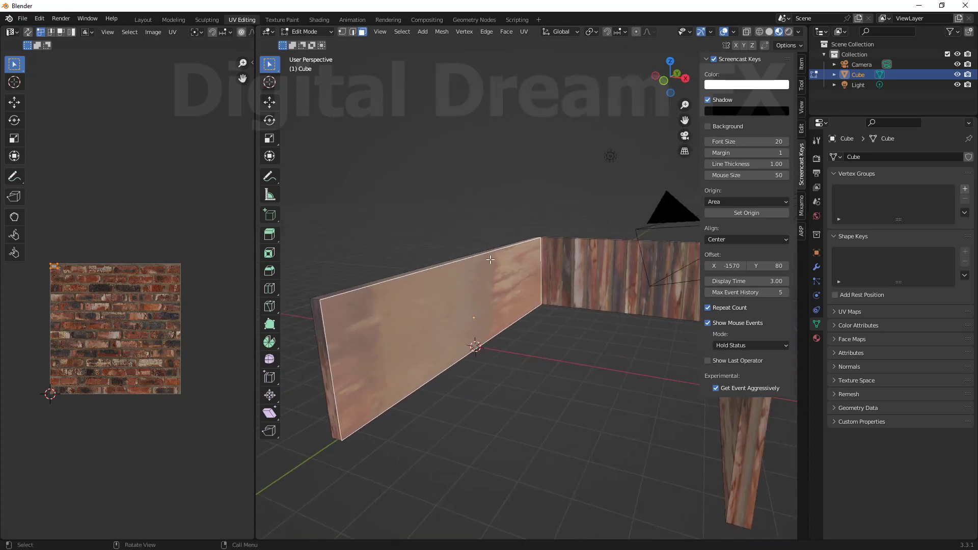
key(u)
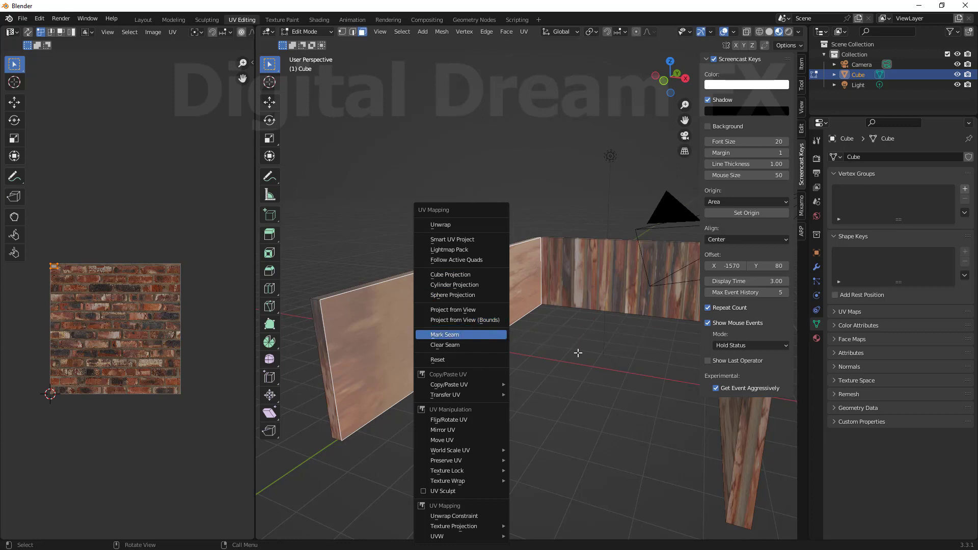
middle_drag(451, 401, 560, 396)
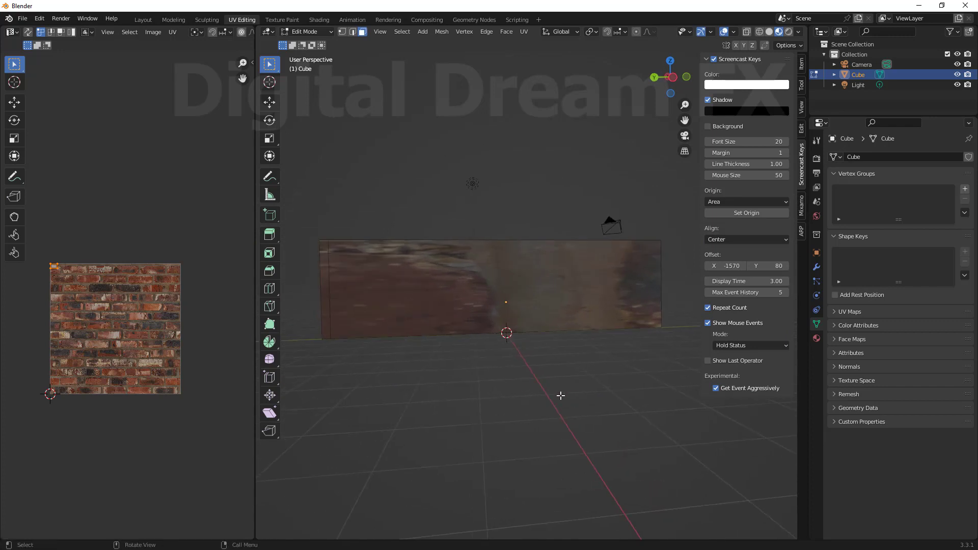
Look straight at the selected wall face in the Right Orthographic view with wireframe display.
key(KP_1)
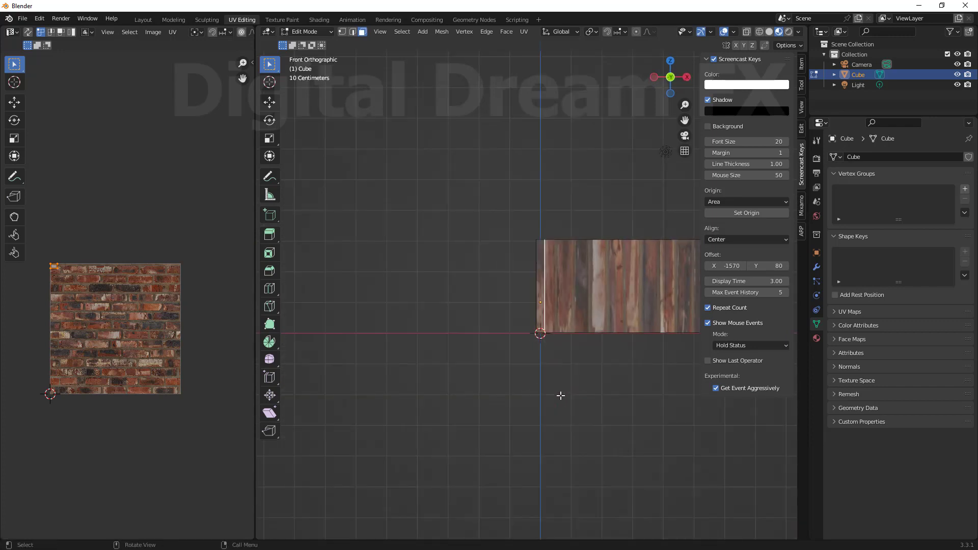
key(KP_3)
scroll(550, 410, down, 2)
shift+middle_drag(512, 285, 426, 274)
shift+middle_drag(436, 309, 439, 305)
key(shift+z)
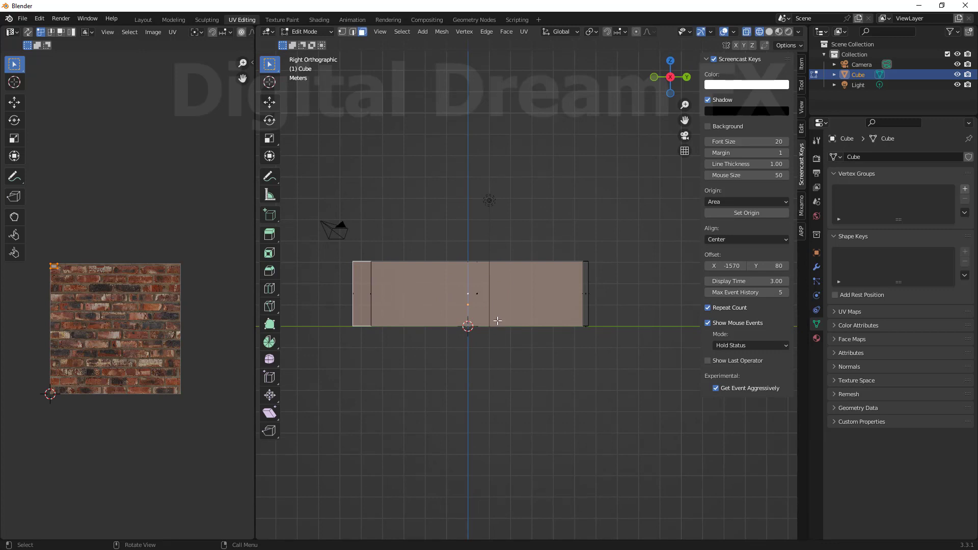
scroll(491, 317, up, 1)
shift+middle_drag(496, 323, 533, 312)
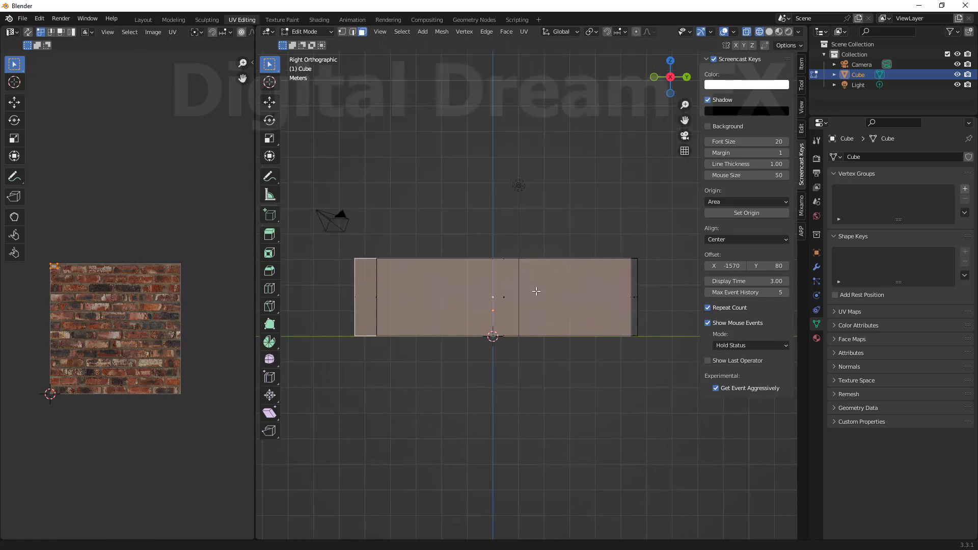
Unwrap the selected wall face with Project from View and bring its island on the brick image into close view.
click(526, 31)
key(u)
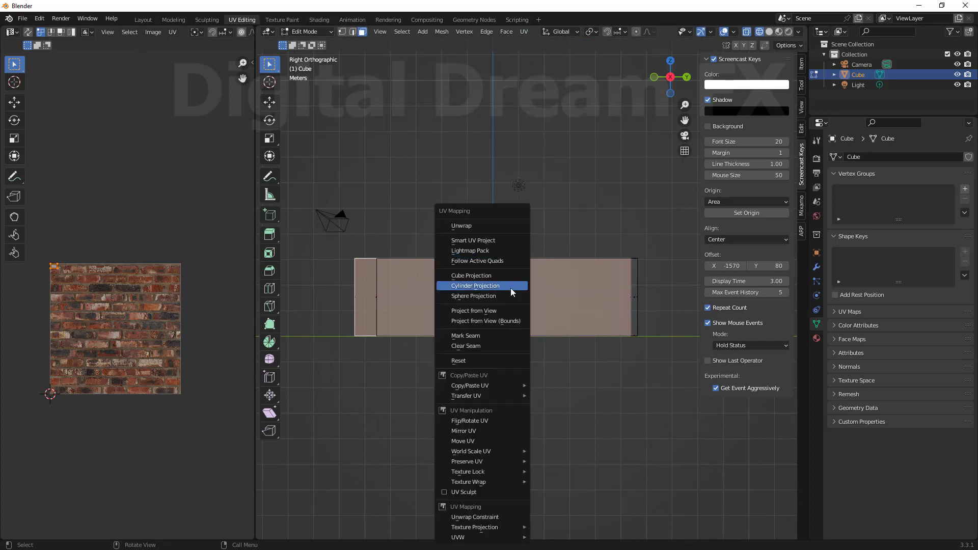
click(492, 314)
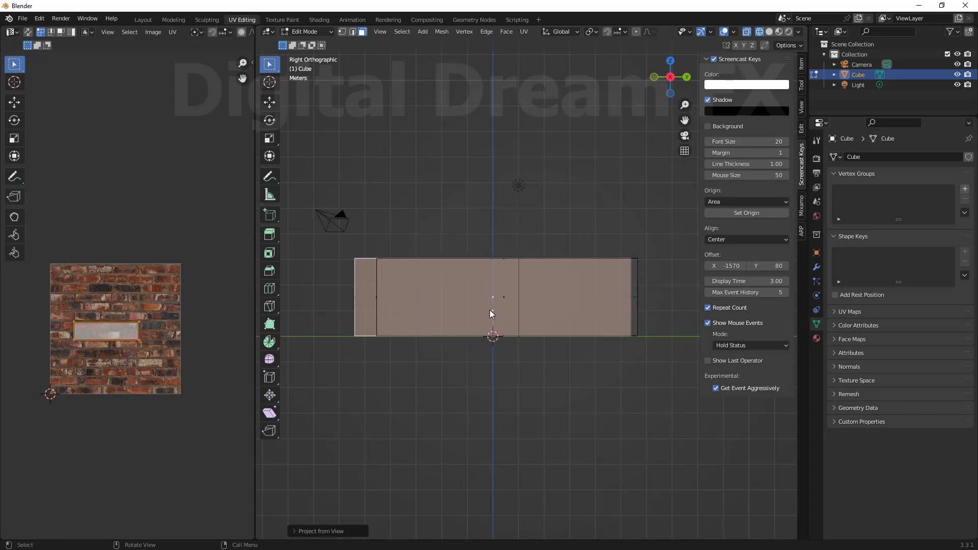
scroll(470, 302, down, 4)
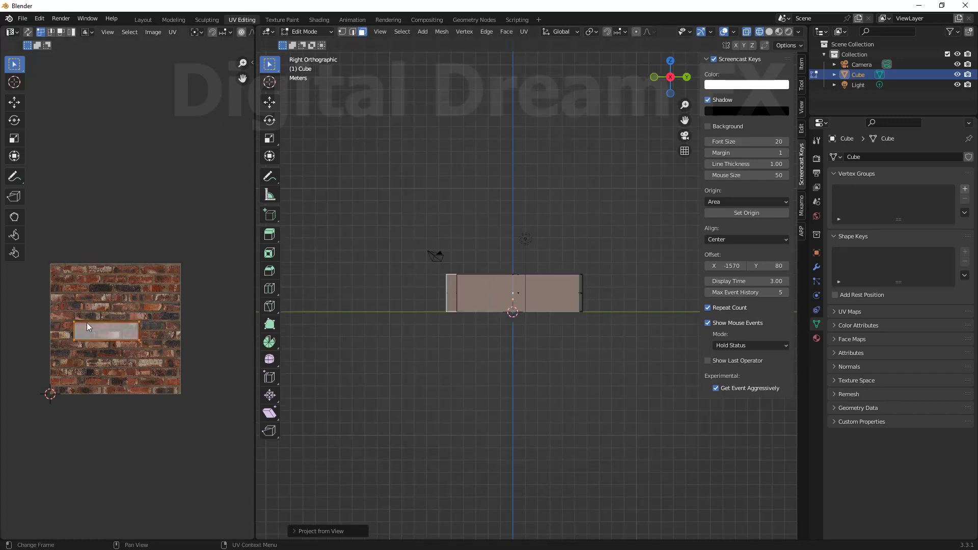
scroll(111, 324, up, 3)
shift+middle_drag(124, 298, 161, 240)
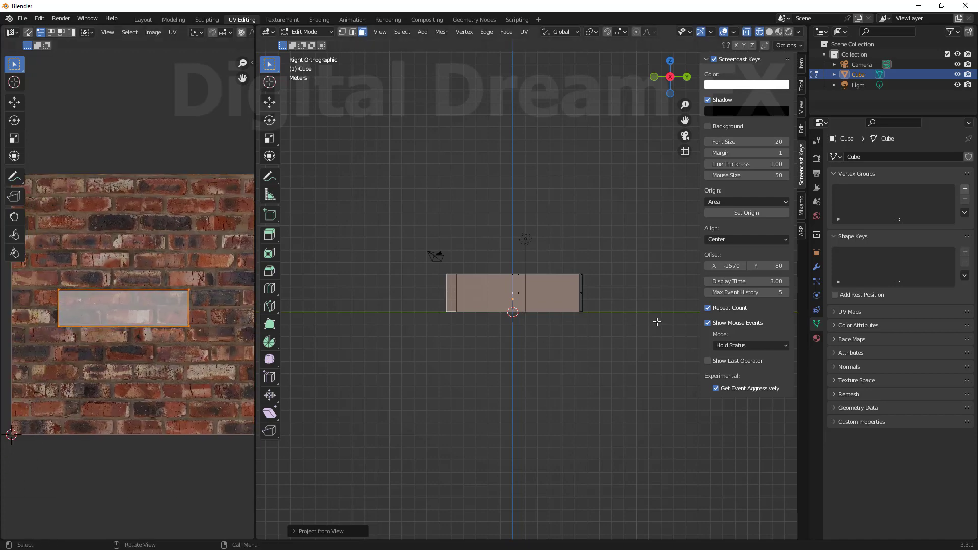
Leave wireframe display and examine the projected bricks on the wall face in a perspective view.
mouse_move(655, 321)
middle_down()
mouse_move(612, 338)
mouse_move(627, 382)
mouse_move(721, 337)
middle_up()
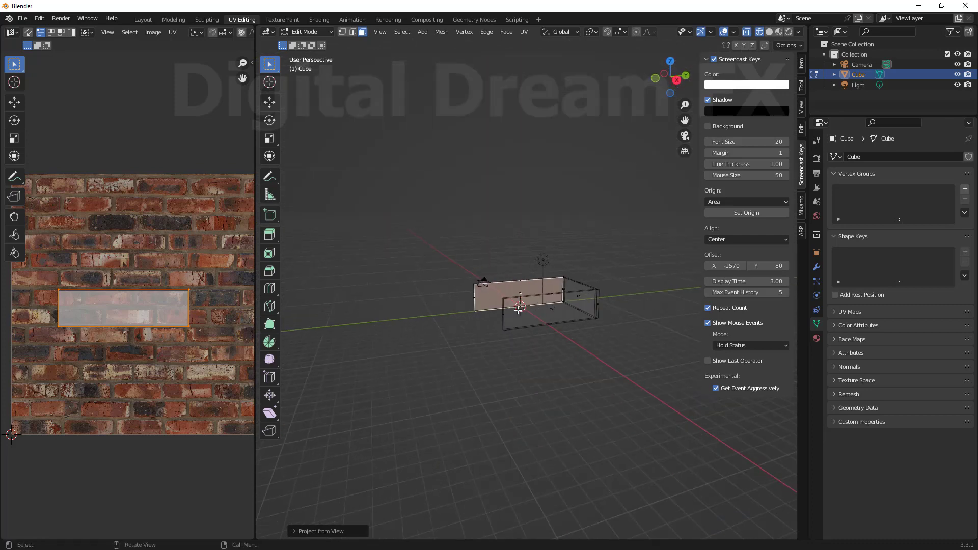
scroll(495, 308, up, 2)
middle_drag(495, 307, 517, 313)
key(shift+z)
scroll(517, 314, up, 6)
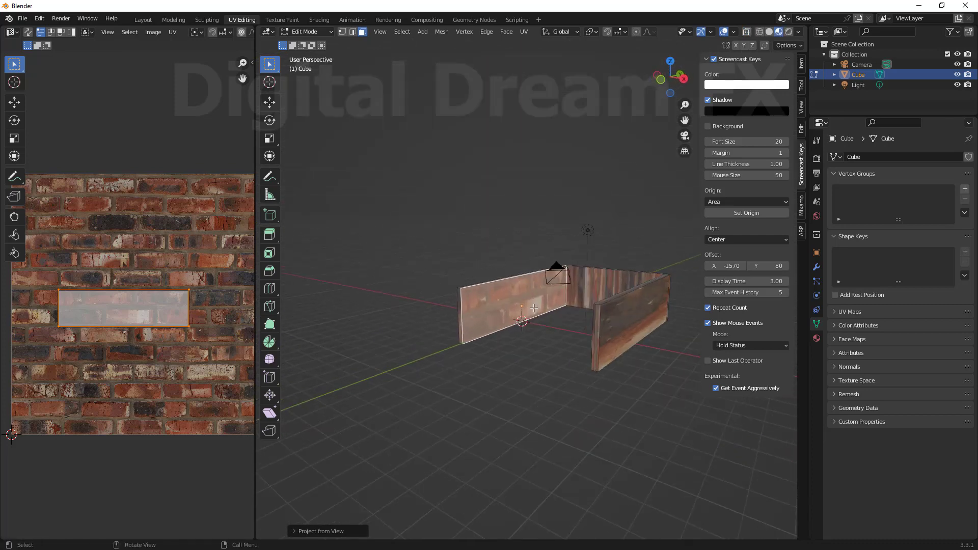
scroll(540, 321, up, 3)
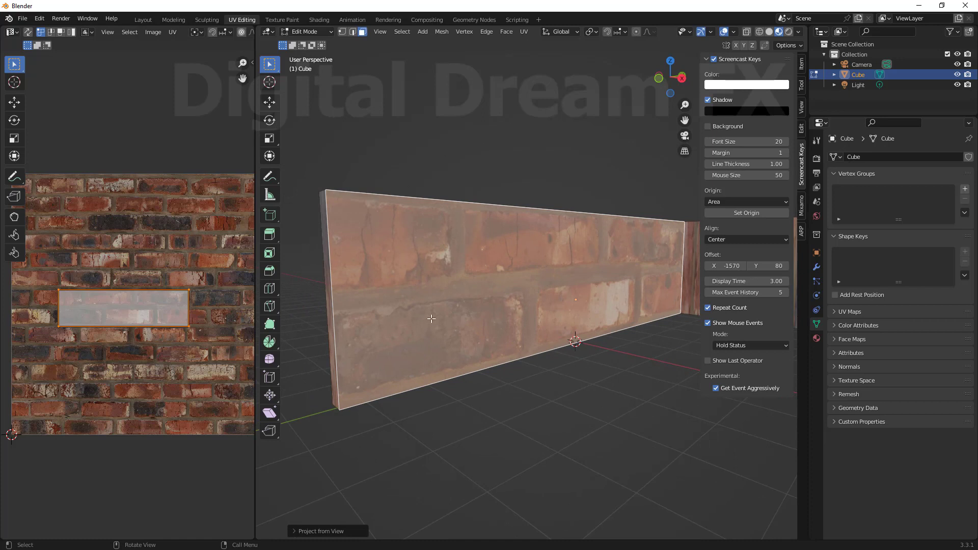
scroll(646, 295, down, 3)
scroll(184, 314, down, 3)
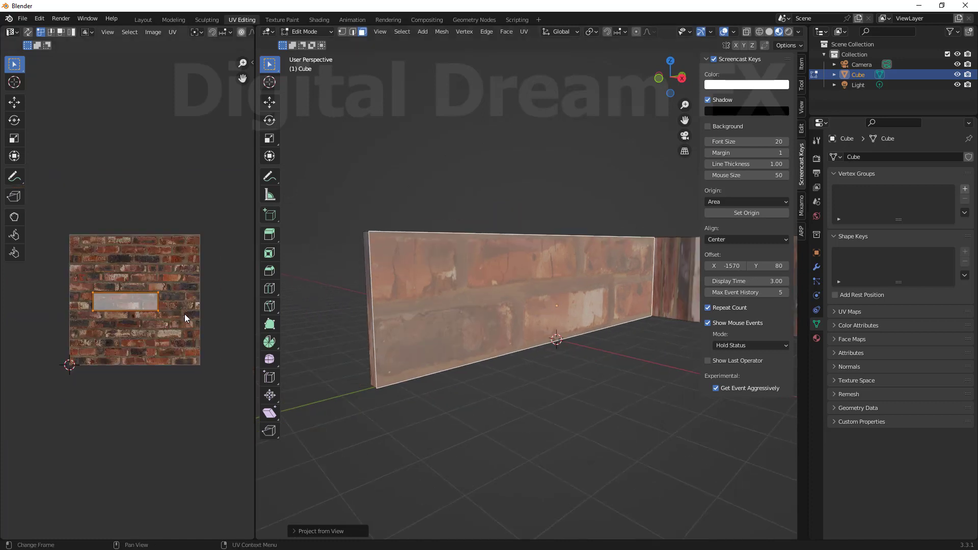
Scale the wall face's UVs up uniformly to about 5.9 times, and squash them along Y to about 0.93.
middle_drag(184, 314, 163, 315)
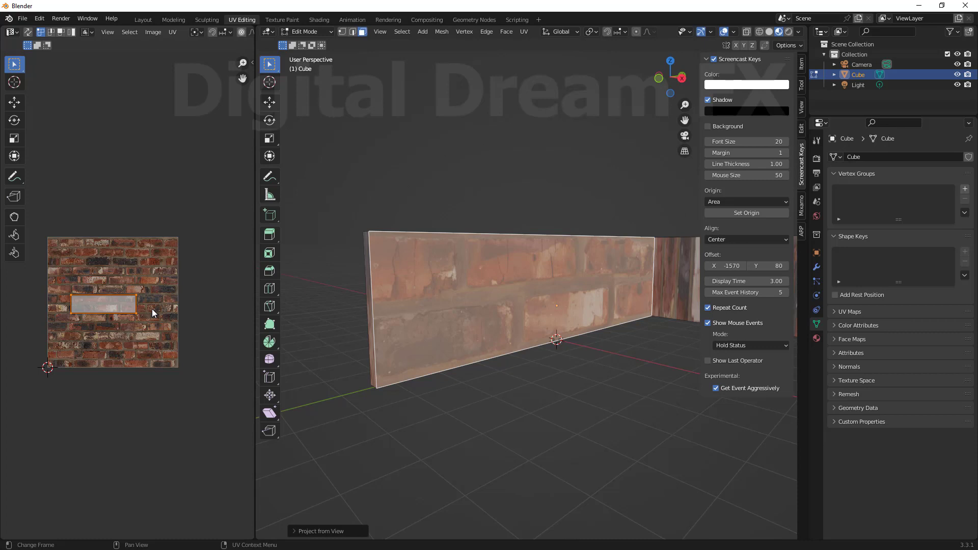
key(s)
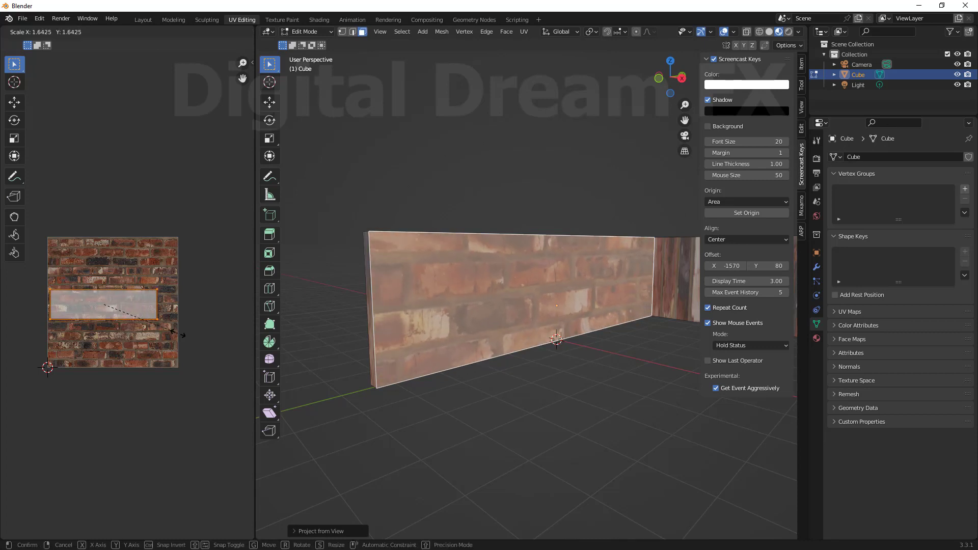
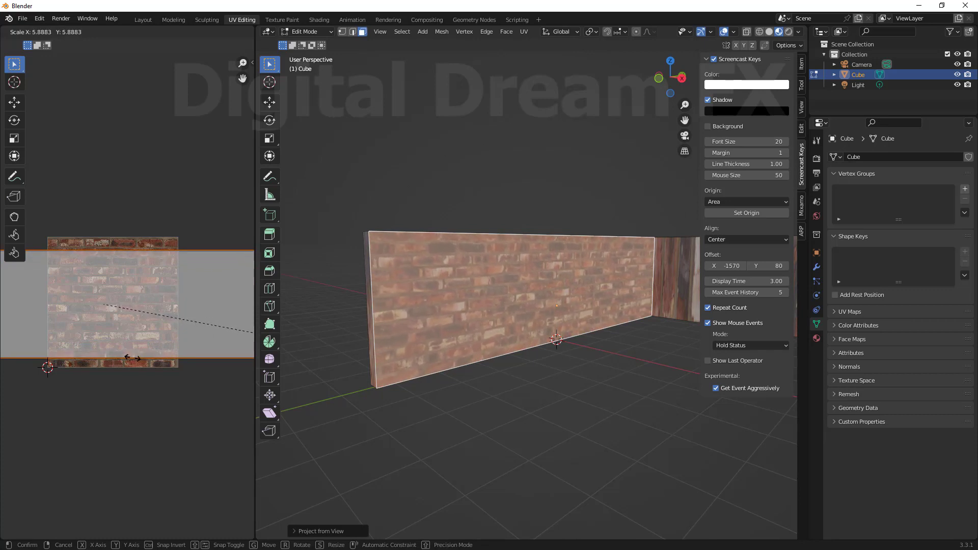
click(133, 358)
key(s)
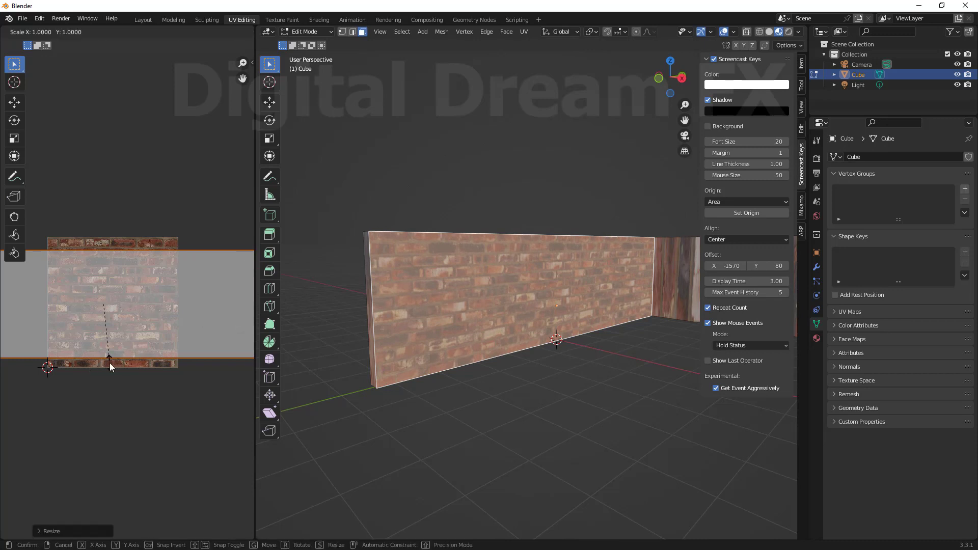
key(y)
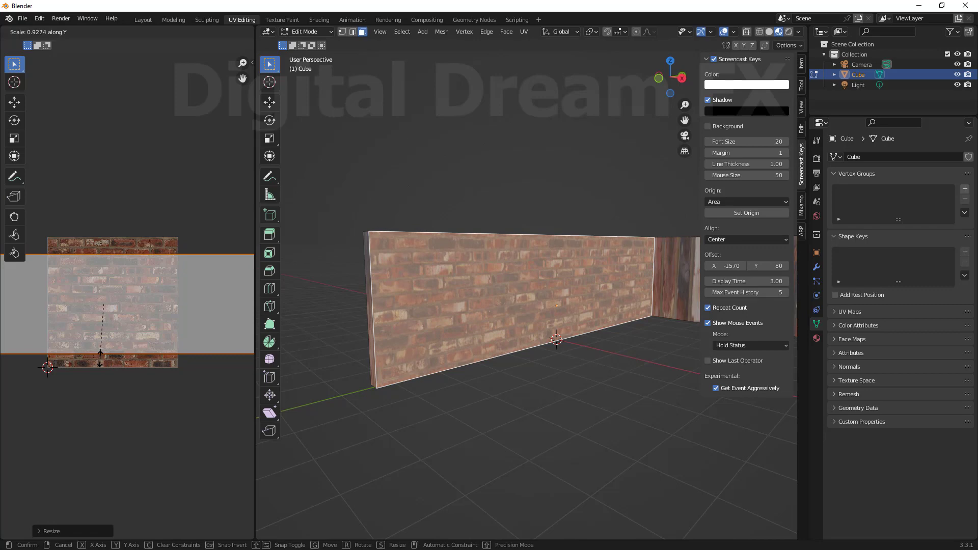
click(100, 359)
Deselect the wall face and examine its brick texture up close.
middle_drag(485, 384, 507, 254)
click(501, 398)
scroll(509, 397, up, 6)
scroll(479, 427, down, 5)
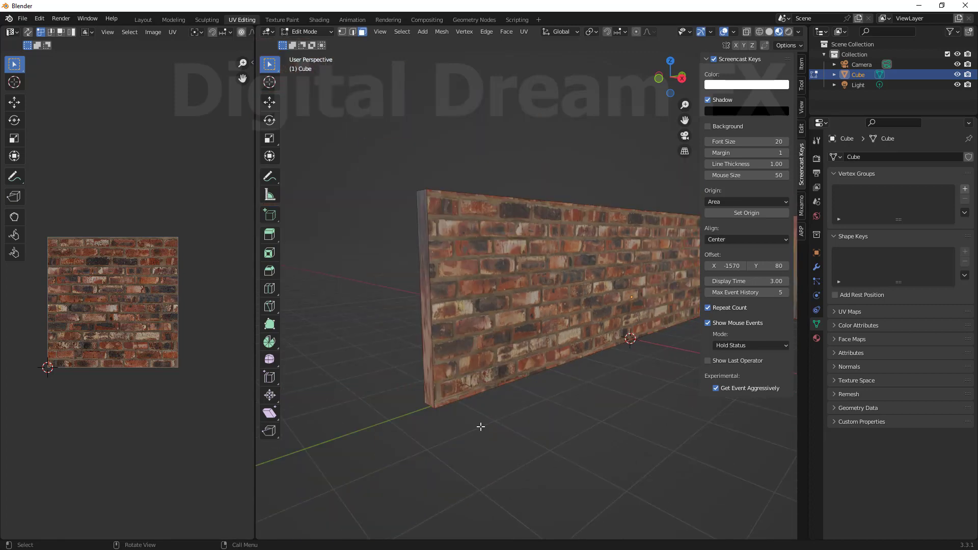
Select the inner face of the back wall and unwrap it with Project from View in the front orthographic view.
middle_drag(478, 426, 541, 257)
middle_drag(539, 324, 536, 300)
scroll(516, 351, up, 4)
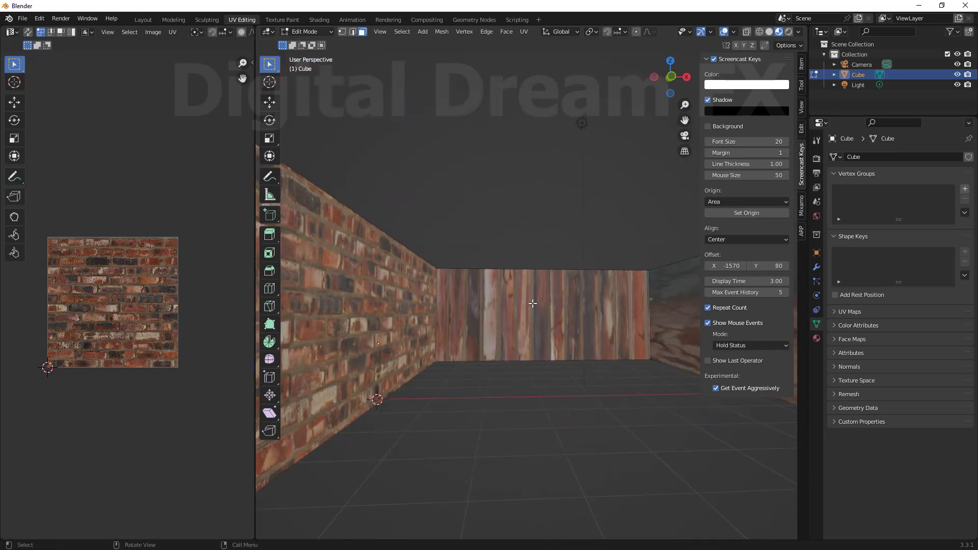
click(533, 303)
scroll(530, 310, down, 3)
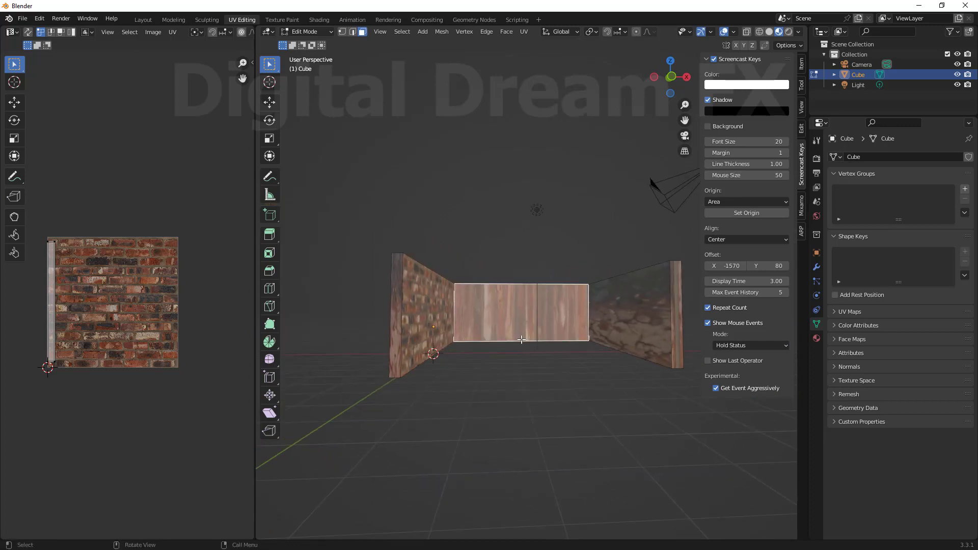
key(KP_1)
scroll(522, 340, up, 3)
shift+middle_drag(491, 335, 458, 294)
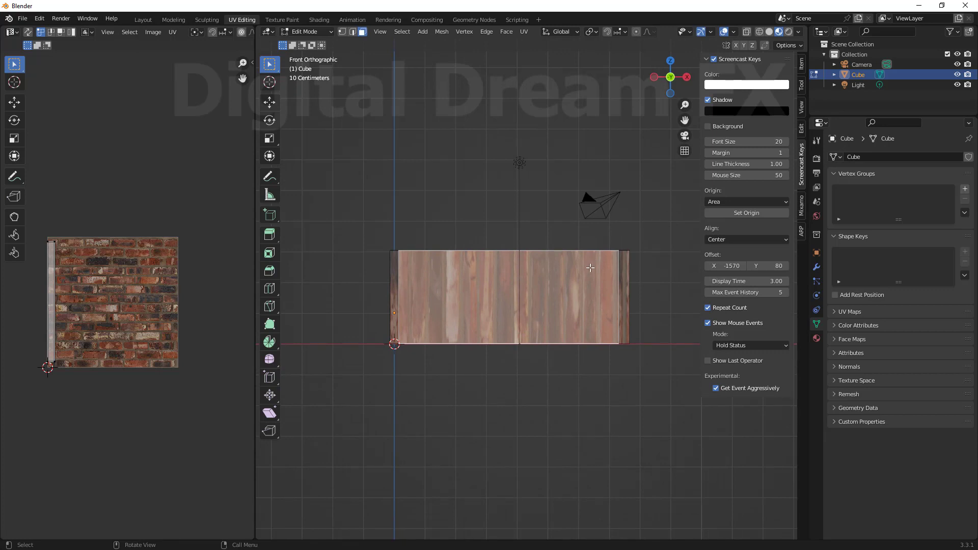
click(524, 31)
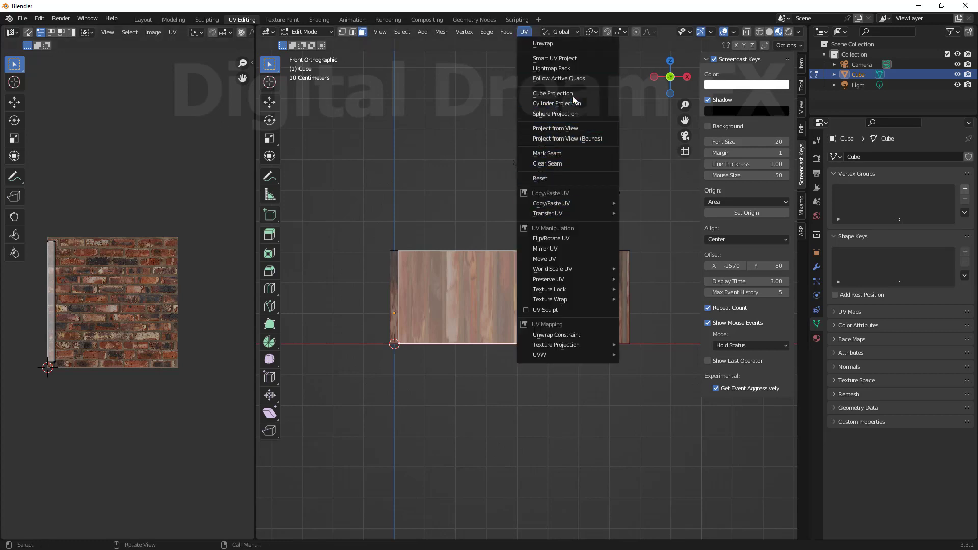
click(556, 130)
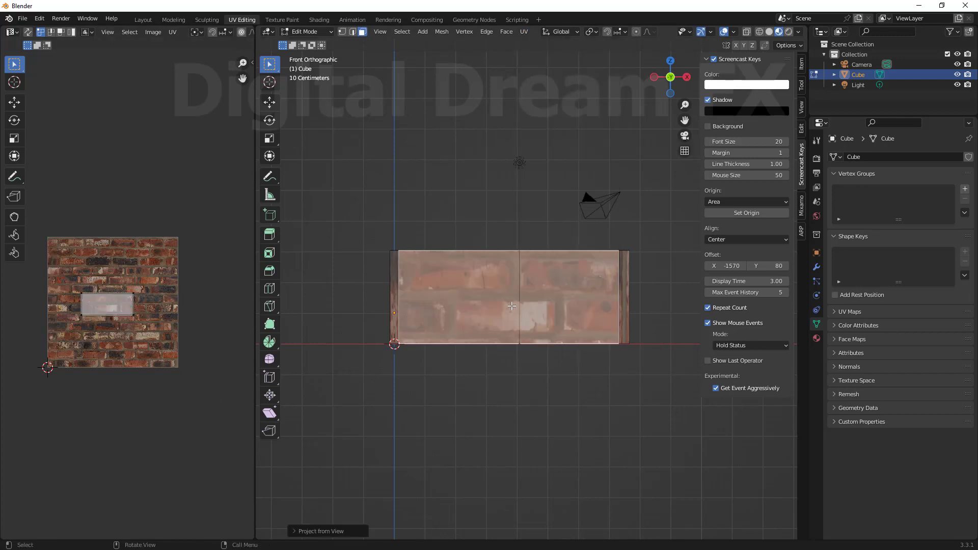
Scale the back wall face's UVs up uniformly to about 3.24 times.
scroll(512, 308, up, 2)
middle_drag(512, 307, 575, 326)
scroll(575, 326, up, 2)
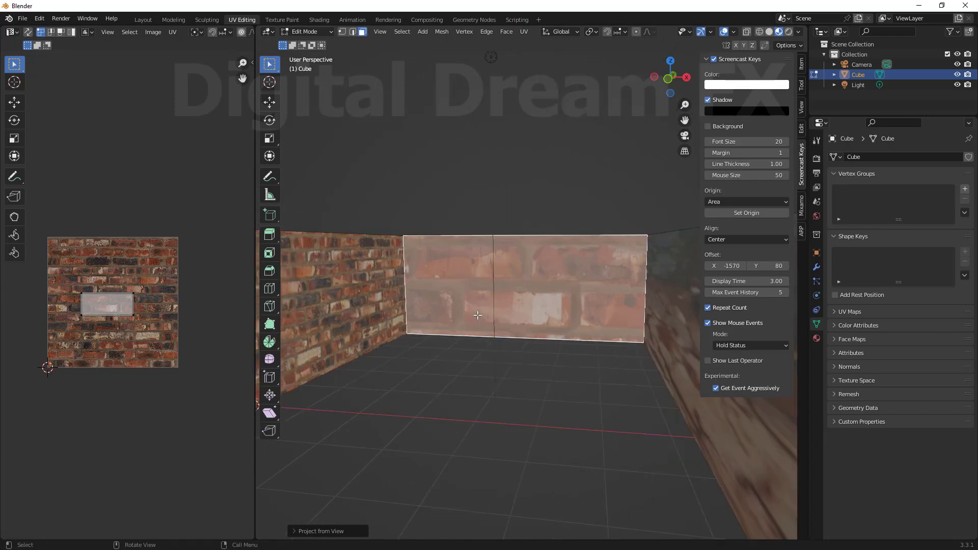
shift+middle_drag(489, 326, 530, 330)
scroll(474, 328, up, 2)
middle_drag(458, 331, 390, 297)
drag(77, 292, 146, 325)
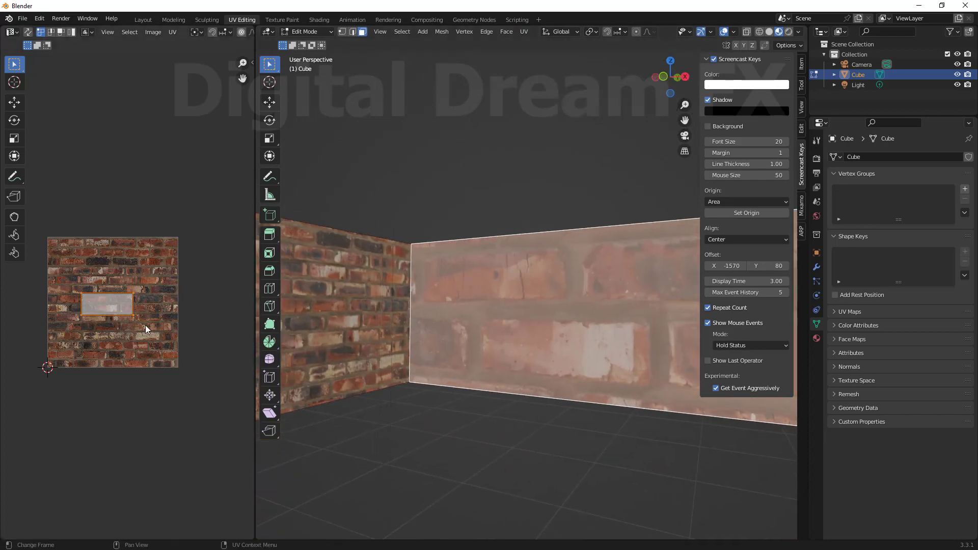
key(s)
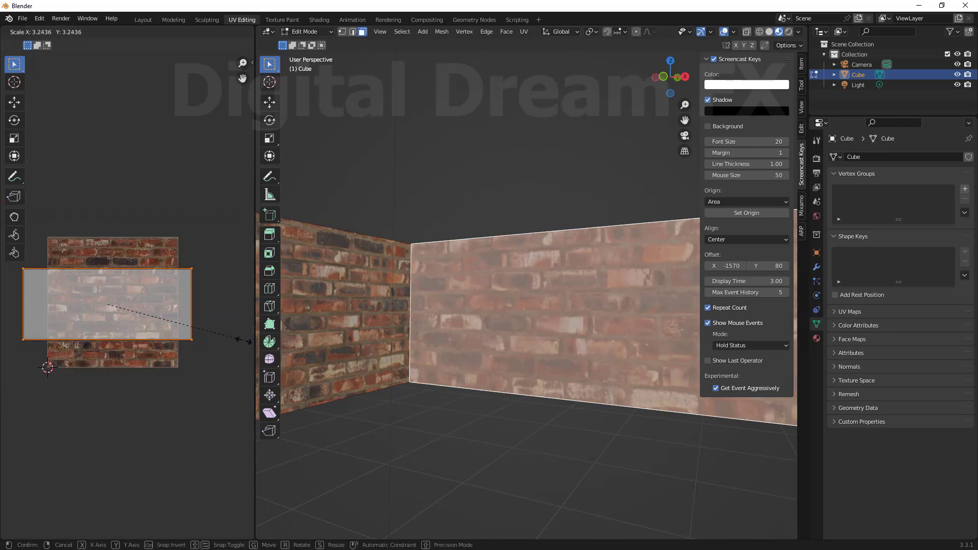
click(244, 340)
scroll(493, 355, up, 3)
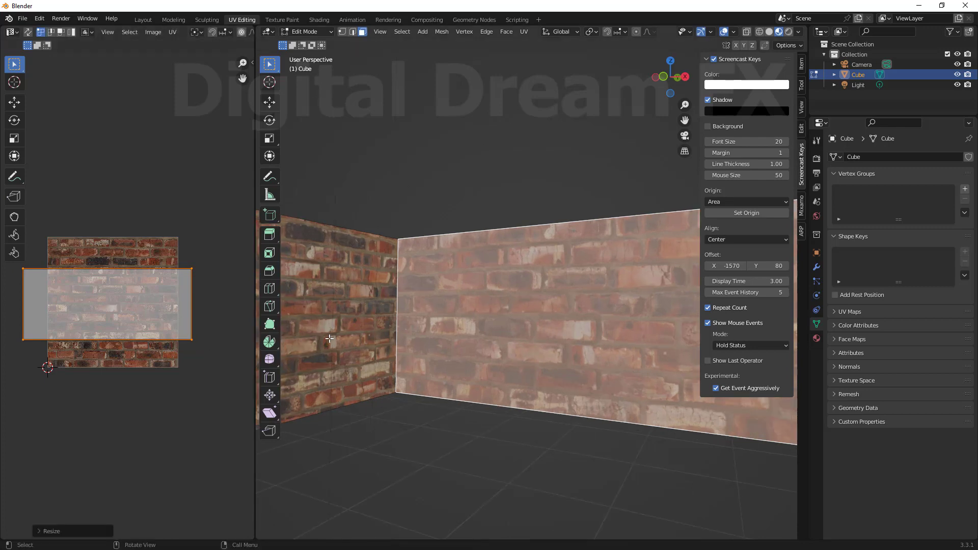
Move the back wall's UV island up about 0.035 along Y and enlarge it uniformly to shrink the bricks further.
middle_drag(493, 354, 525, 285)
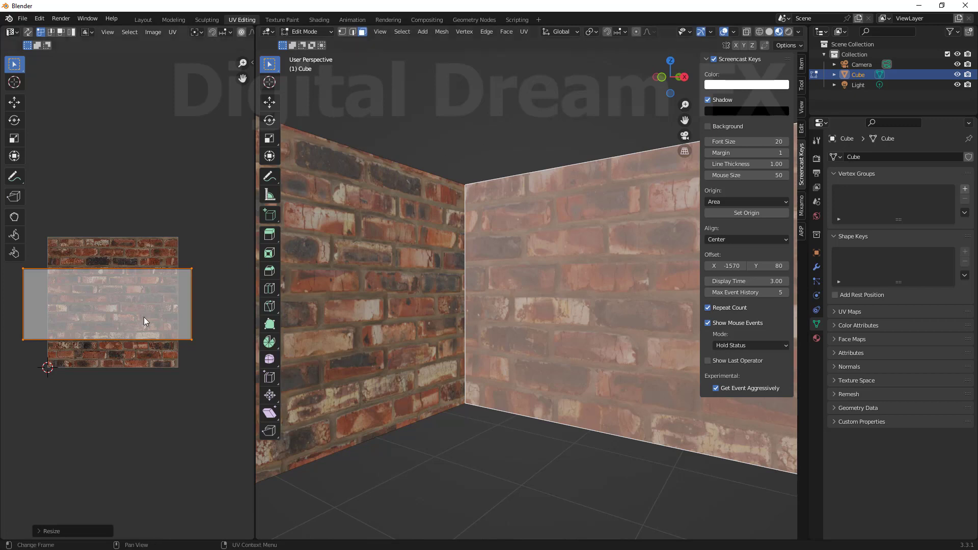
key(g)
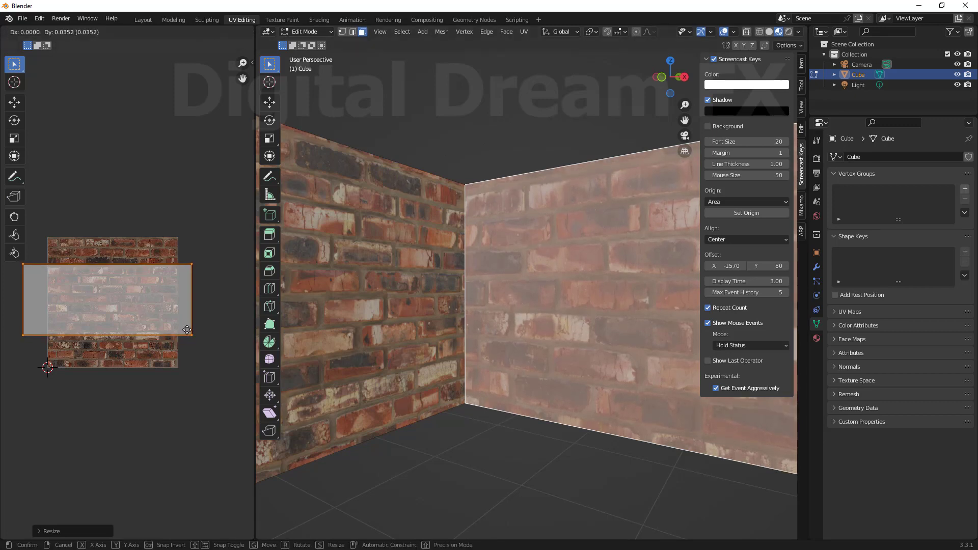
click(187, 330)
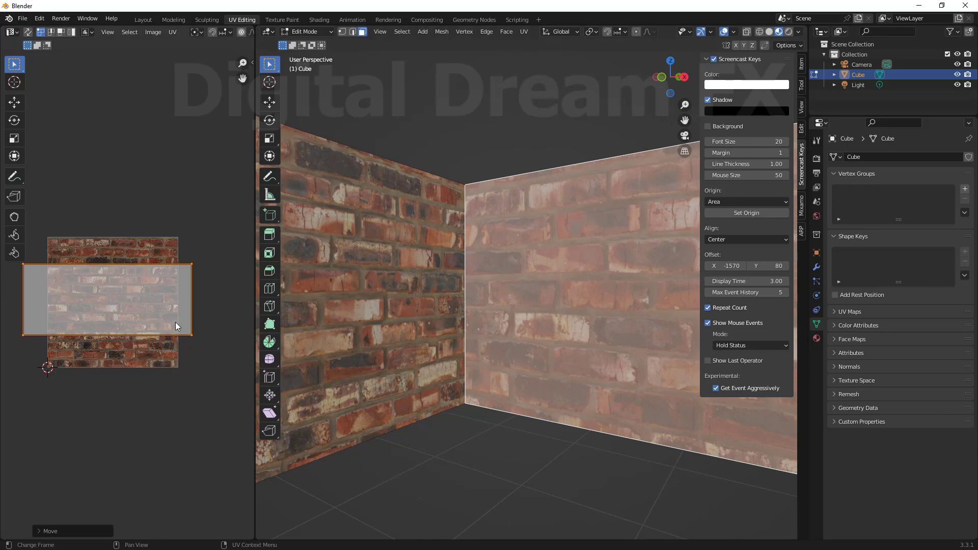
key(s)
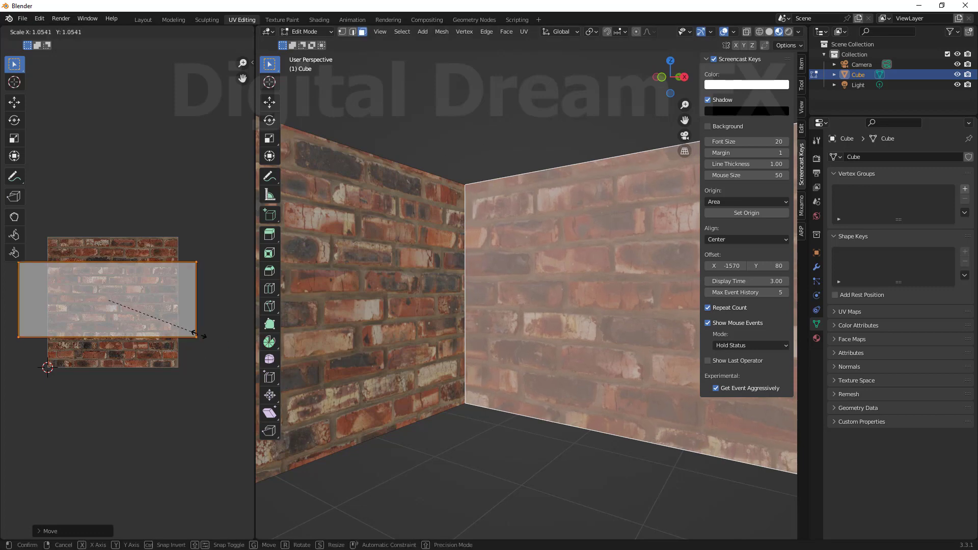
click(239, 343)
Nudge the back wall's UV island slightly upward again and scale it up uniformly by about 1.08.
key(g)
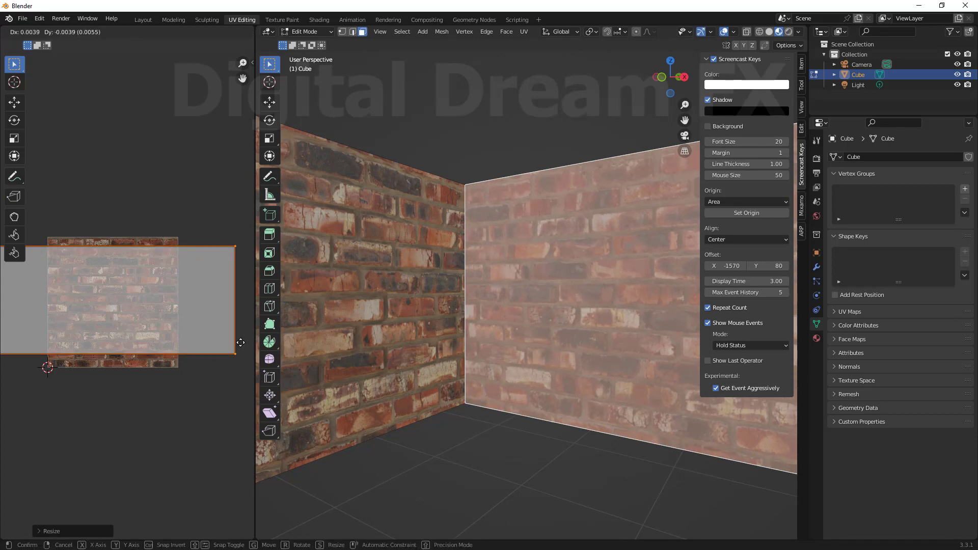
click(241, 340)
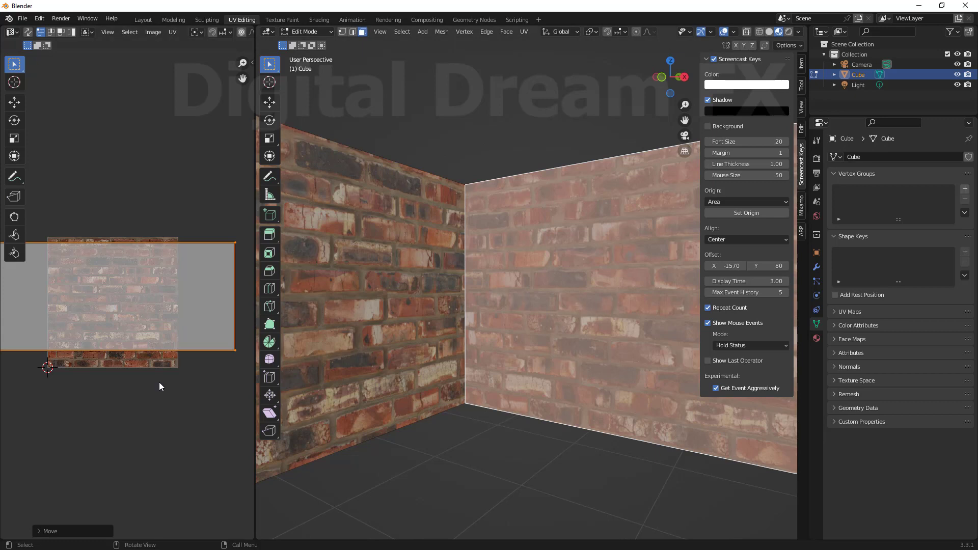
key(s)
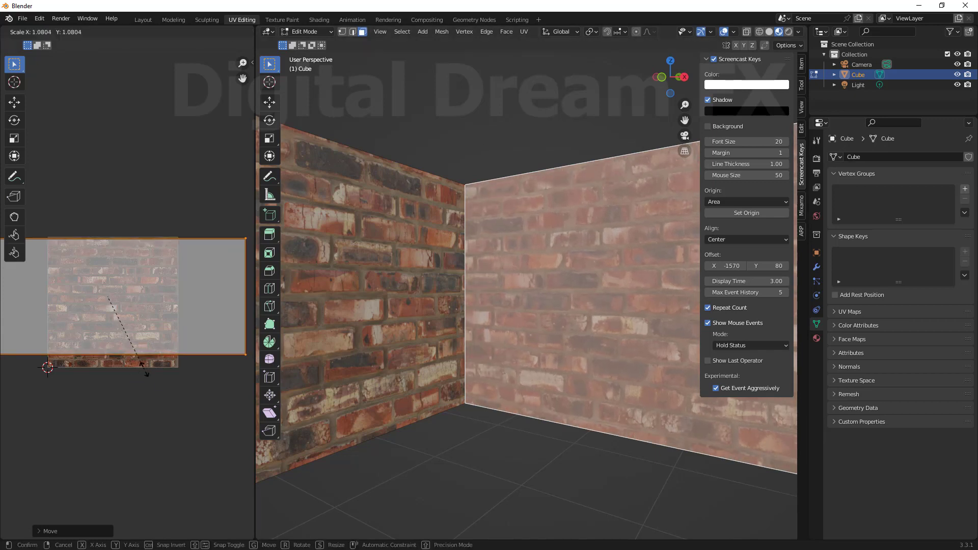
click(146, 371)
Select a face of the untextured wall opposite the first brick wall and unwrap it with Project from View in the right orthographic view.
click(528, 461)
middle_drag(528, 461, 575, 405)
click(609, 332)
middle_drag(621, 438, 559, 424)
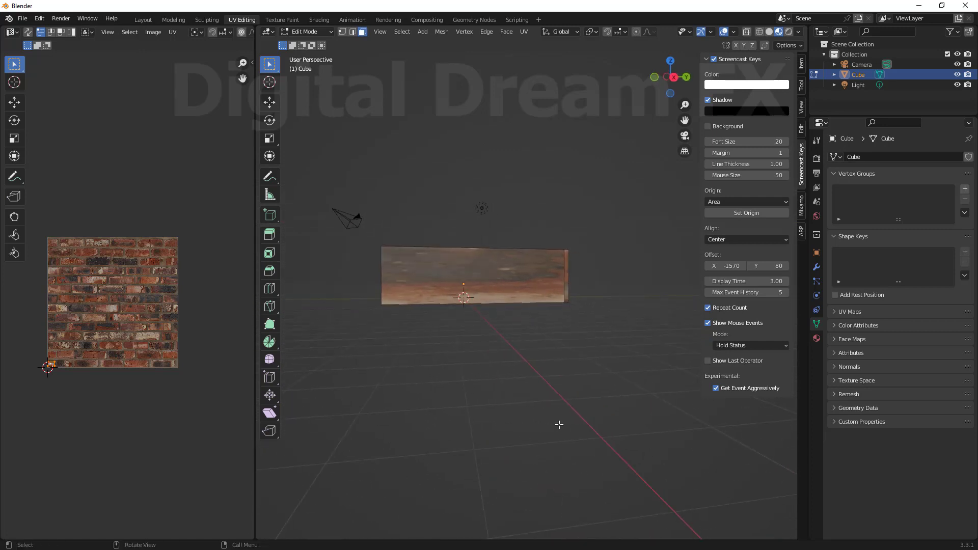
key(KP_3)
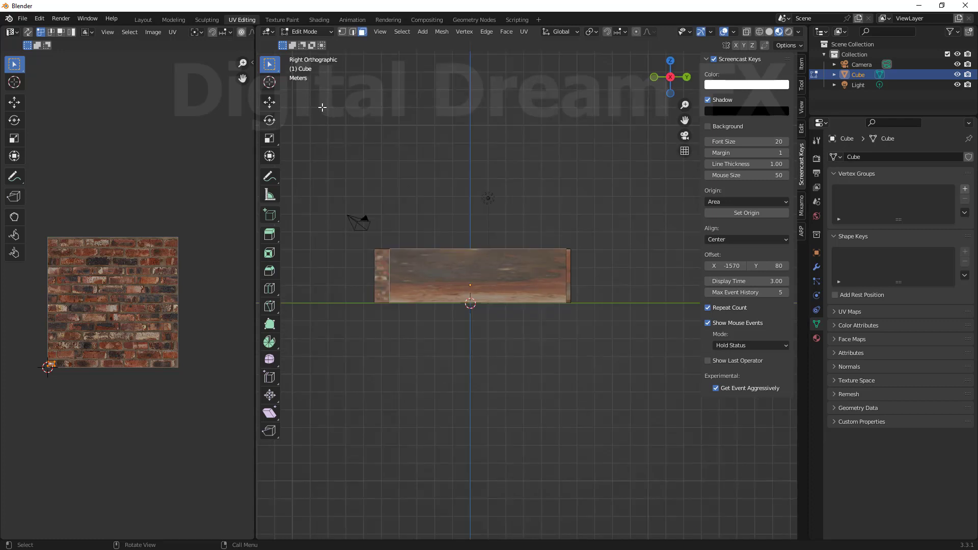
scroll(486, 278, up, 2)
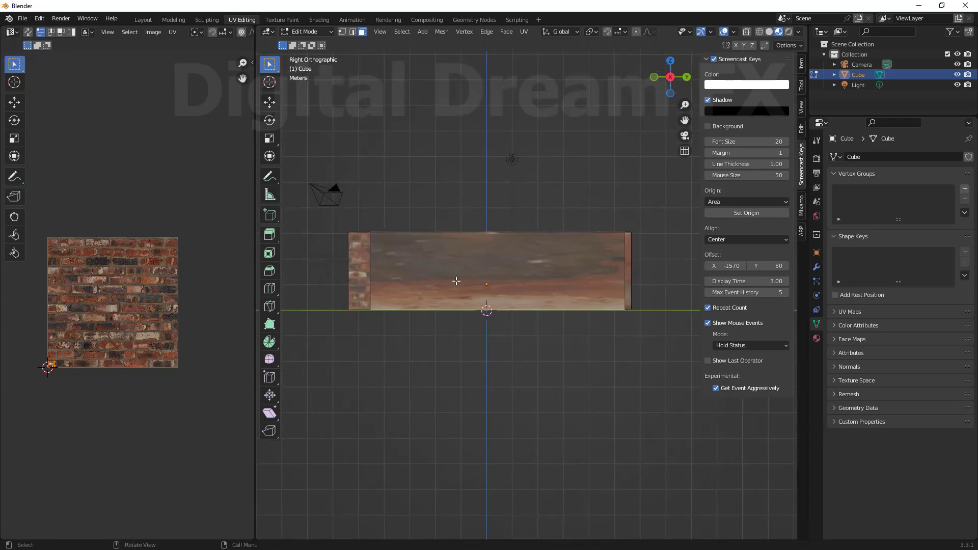
click(525, 33)
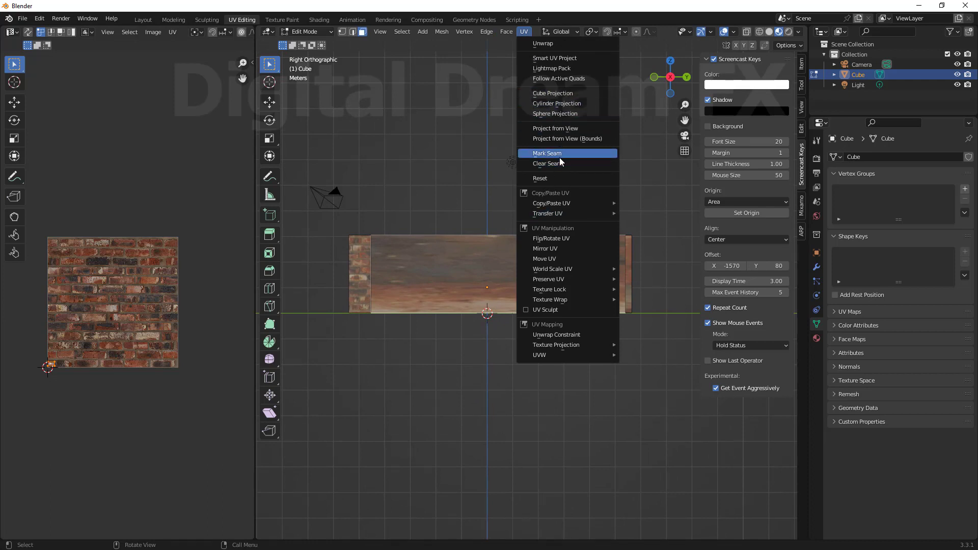
click(559, 129)
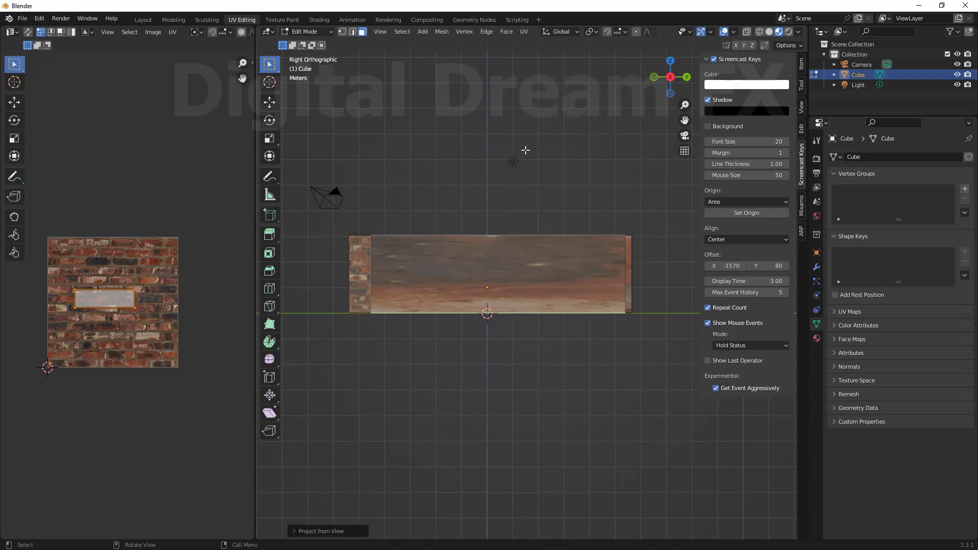
scroll(118, 295, up, 1)
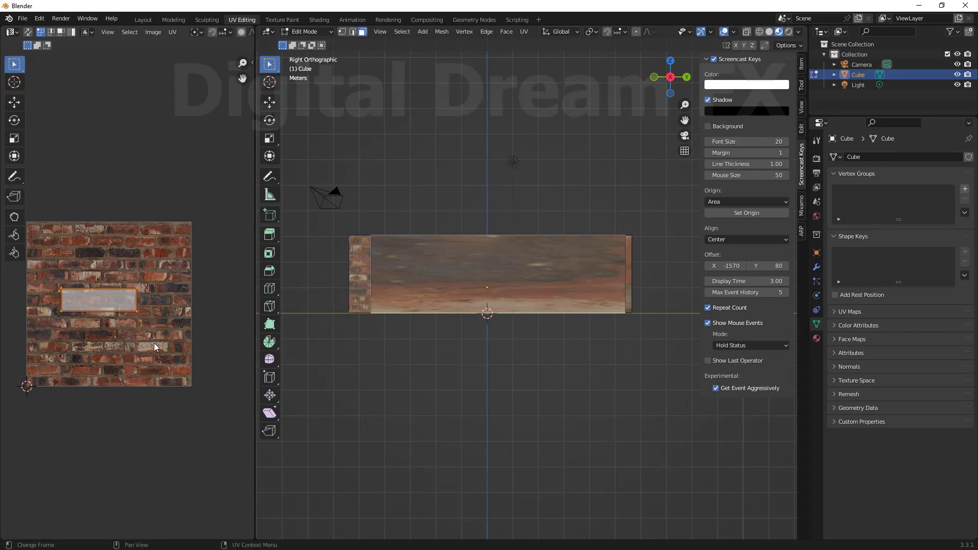
Add the opposite wall's outer face to the selection and unwrap the selected faces with Project from View in the right orthographic view.
middle_drag(573, 389, 525, 329)
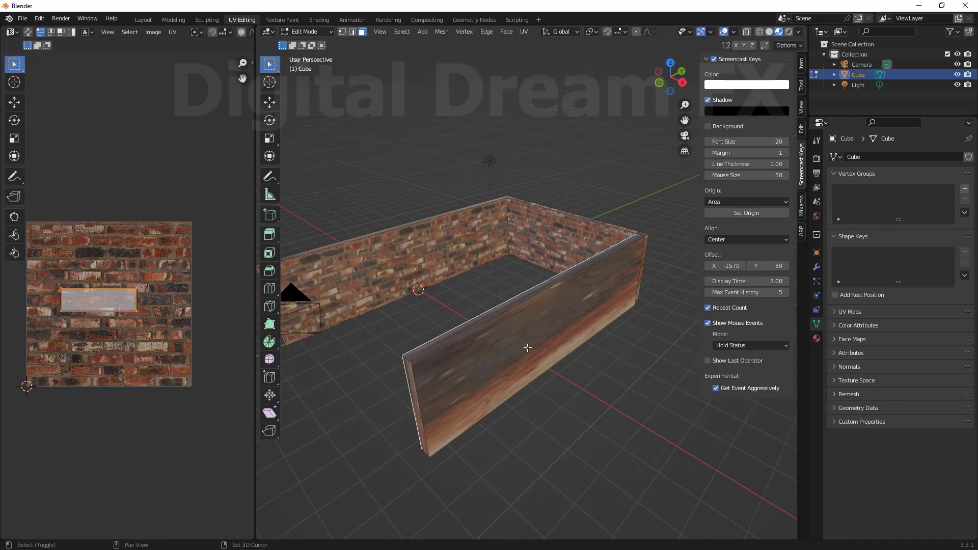
shift+click(528, 349)
middle_drag(528, 348, 516, 376)
scroll(559, 349, down, 5)
scroll(516, 376, up, 3)
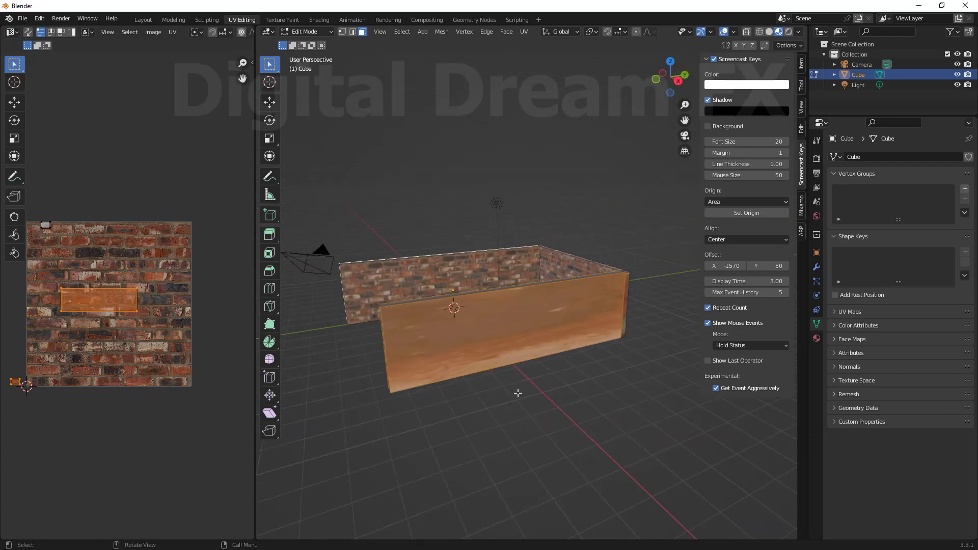
key(KP_3)
scroll(549, 253, up, 3)
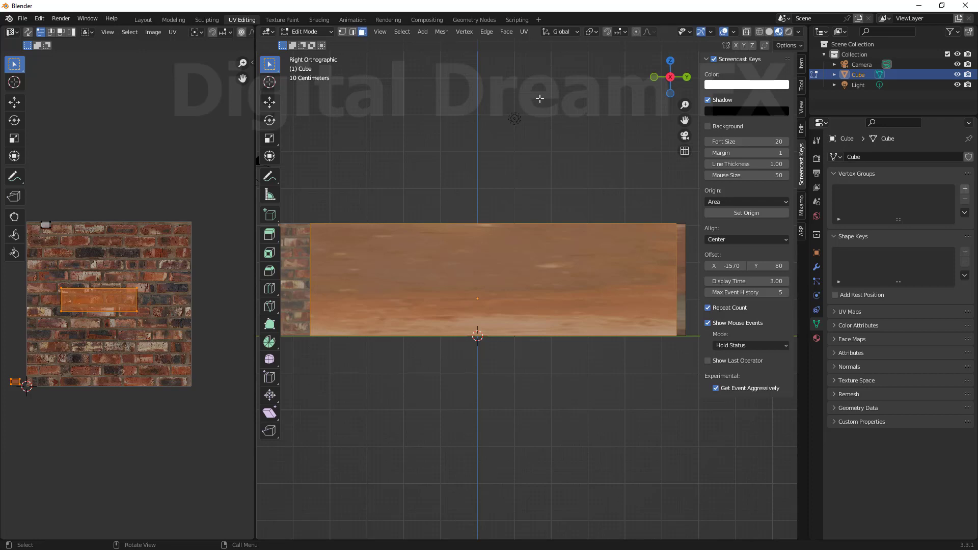
key(u)
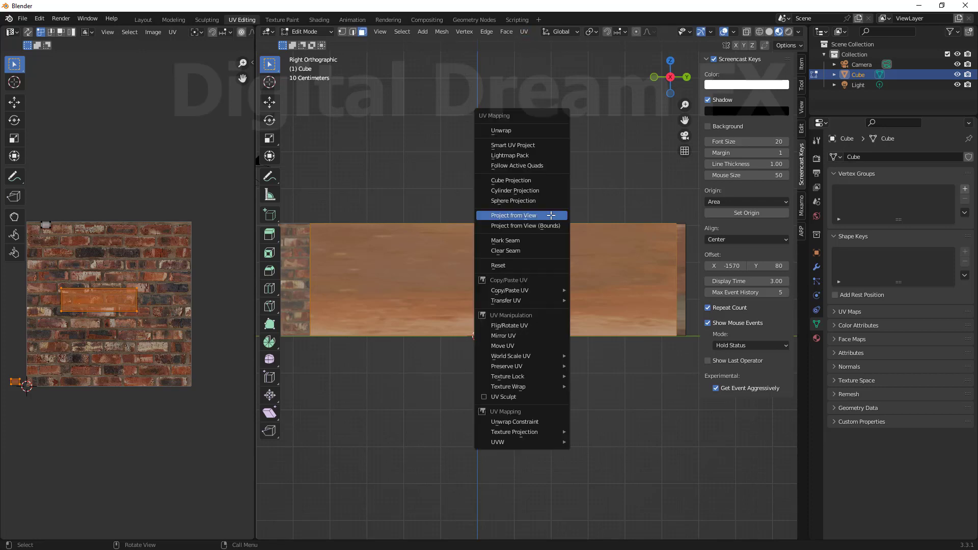
click(521, 214)
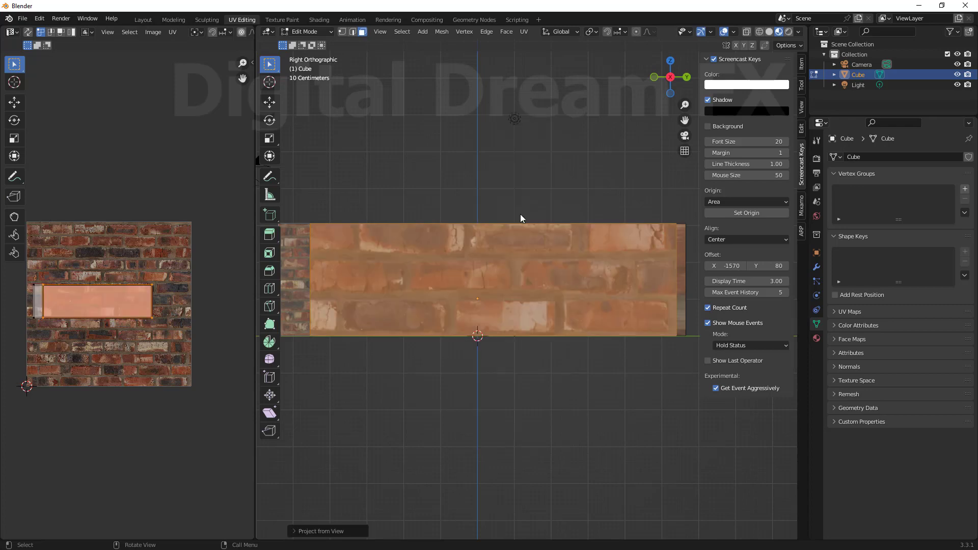
Add the first brick wall's inner face to the selection as a UV size reference and widen the UV Editor area.
scroll(463, 343, down, 4)
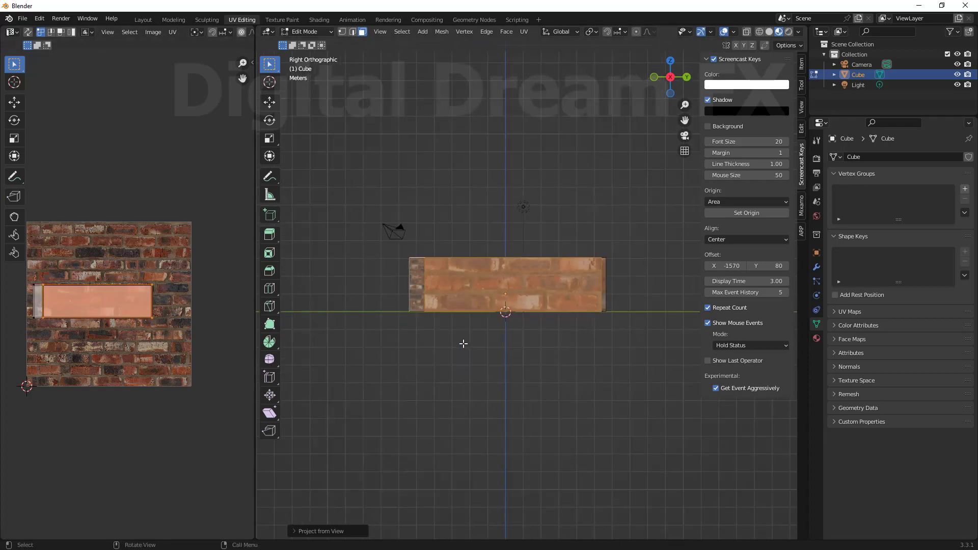
middle_drag(463, 343, 494, 358)
middle_drag(598, 362, 492, 333)
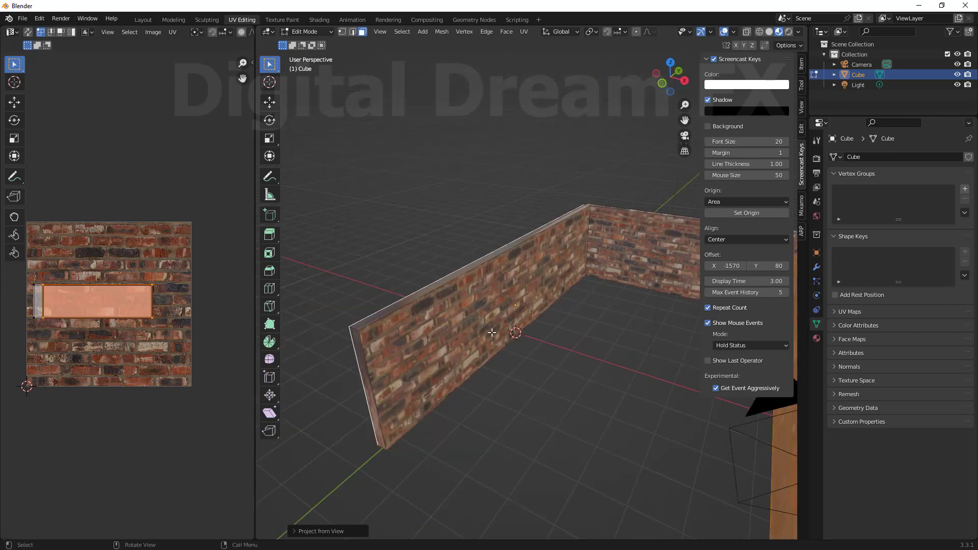
shift+click(490, 316)
scroll(163, 354, down, 5)
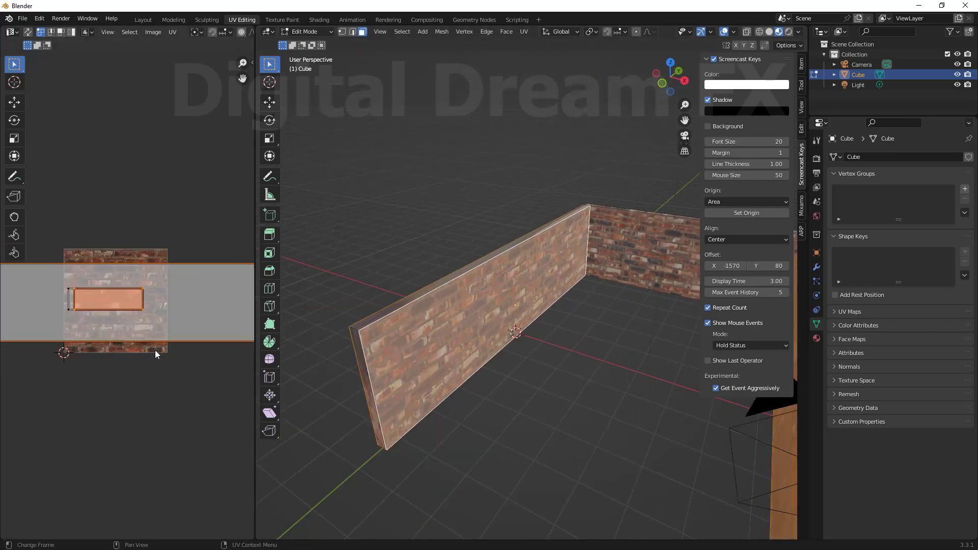
middle_drag(176, 356, 199, 355)
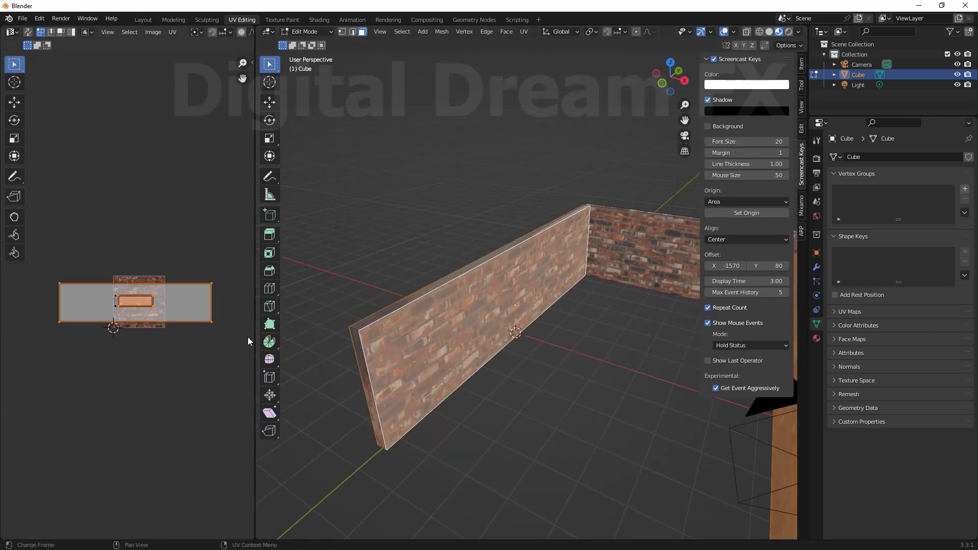
drag(256, 336, 518, 335)
scroll(328, 343, up, 5)
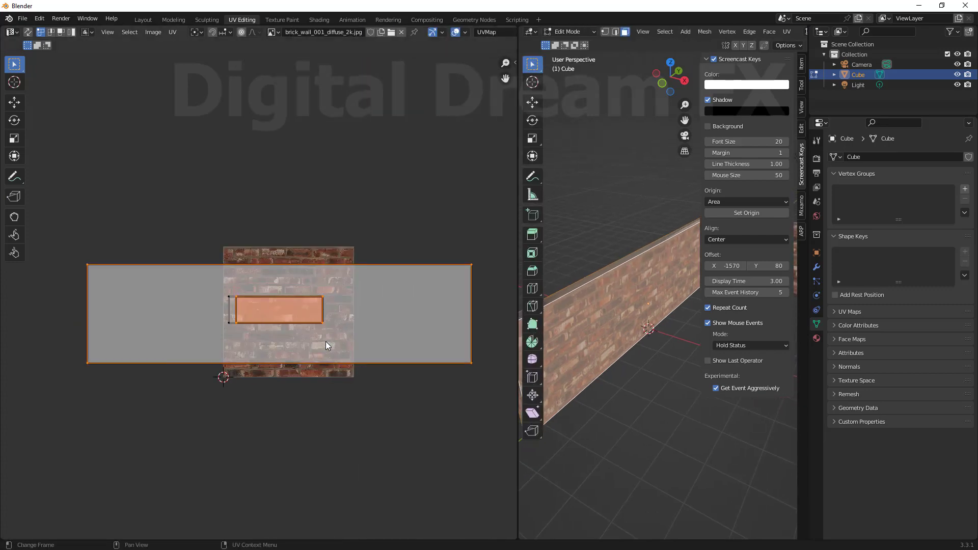
Select the opposite wall's projected UV islands and scale them up uniformly to nearly the height of the first brick wall's reference island.
drag(194, 284, 370, 348)
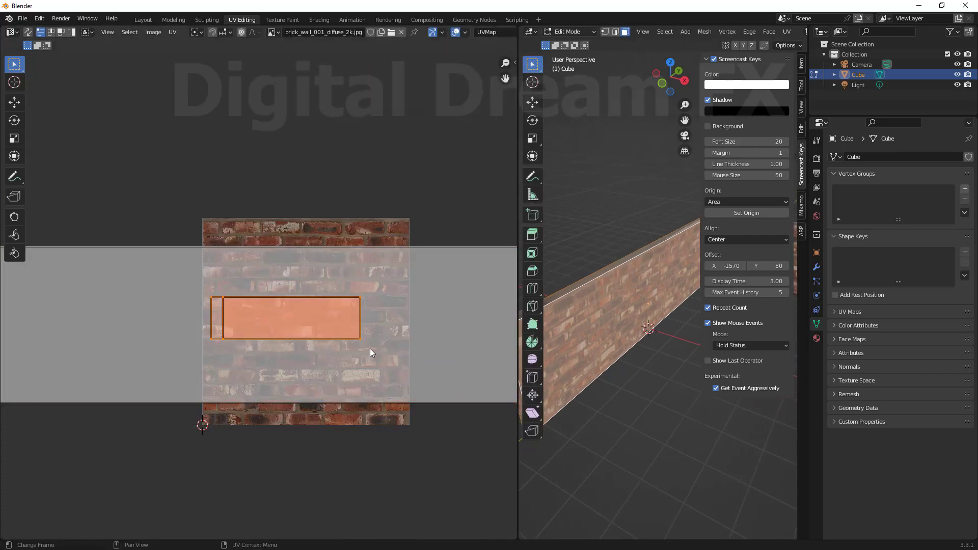
scroll(370, 349, down, 4)
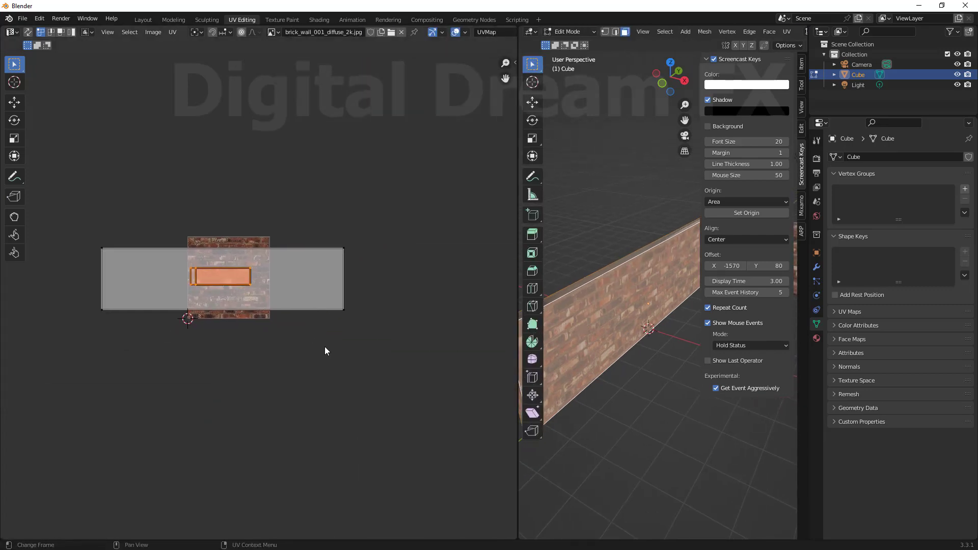
key(s)
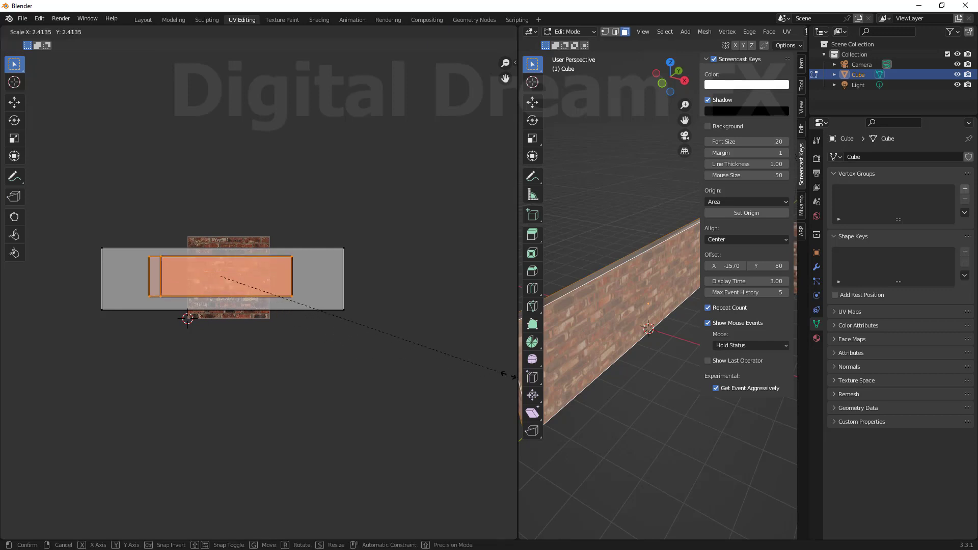
click(159, 393)
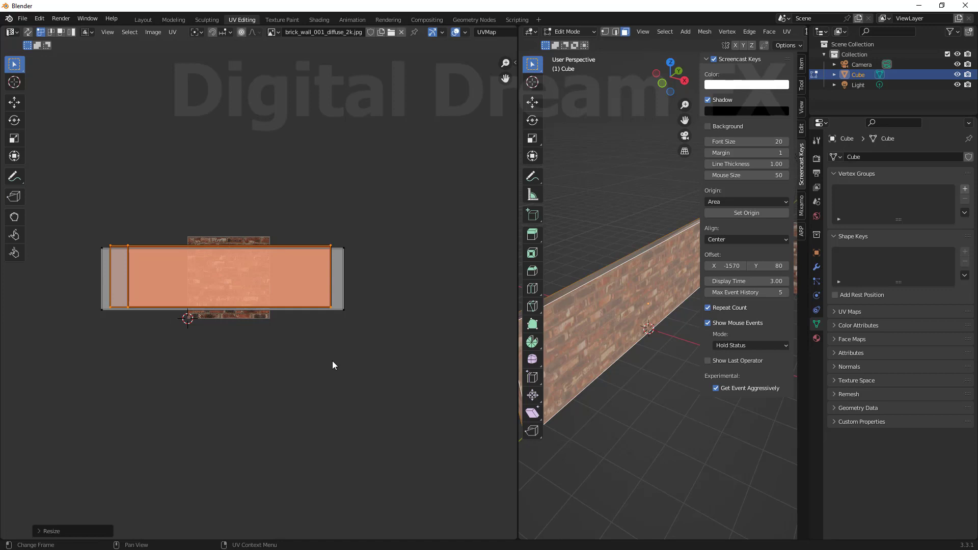
Move the opposite wall's UV islands about 0.025 down along Y and scale them up uniformly by about 1.10.
key(g)
key(y)
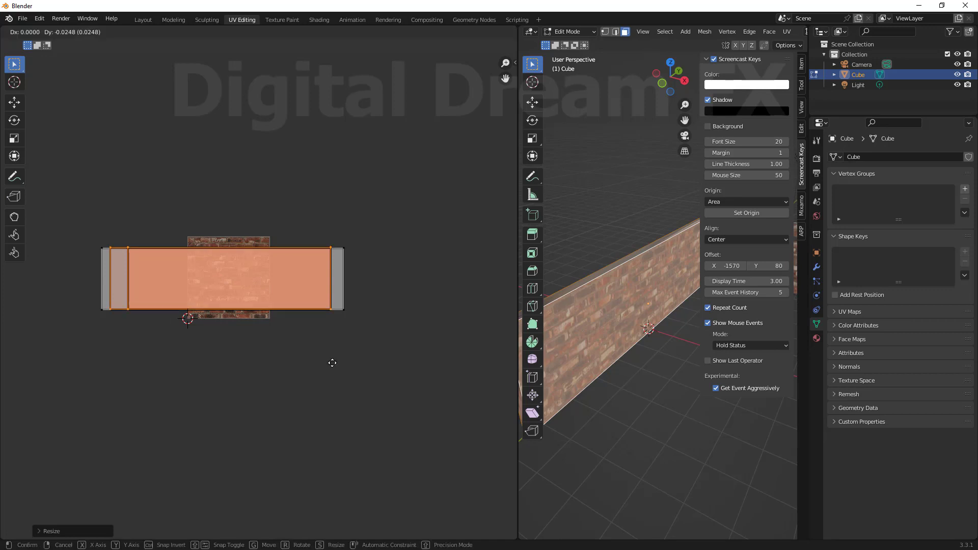
click(351, 363)
key(s)
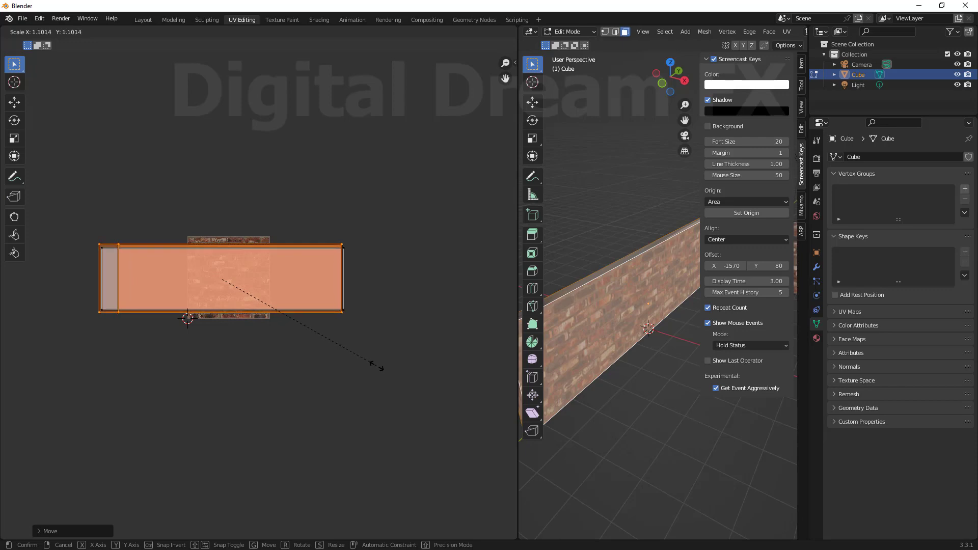
click(375, 364)
scroll(337, 352, down, 2)
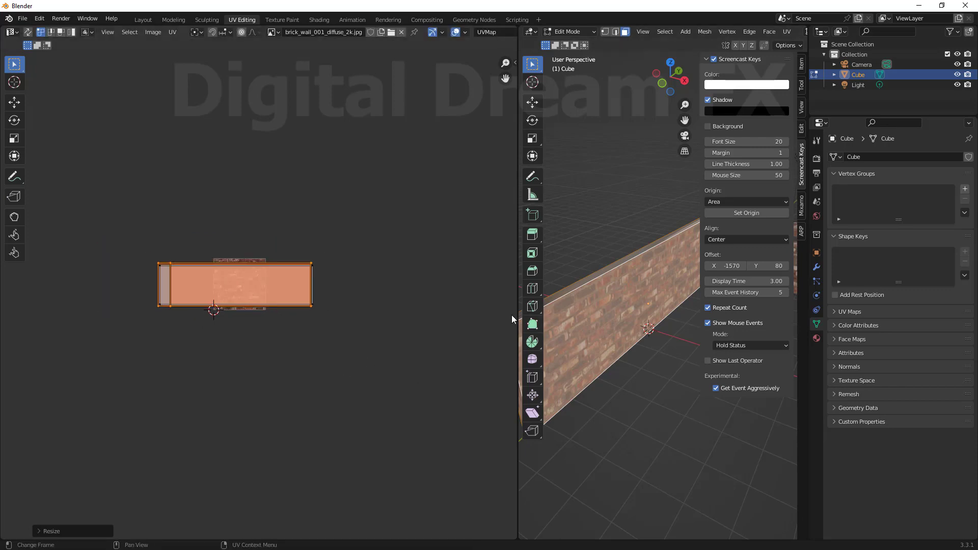
Enlarge the 3D viewport and examine the brick mapping on the walls' inner, outer and end faces.
drag(516, 314, 18, 315)
middle_drag(387, 326, 389, 360)
scroll(533, 382, up, 4)
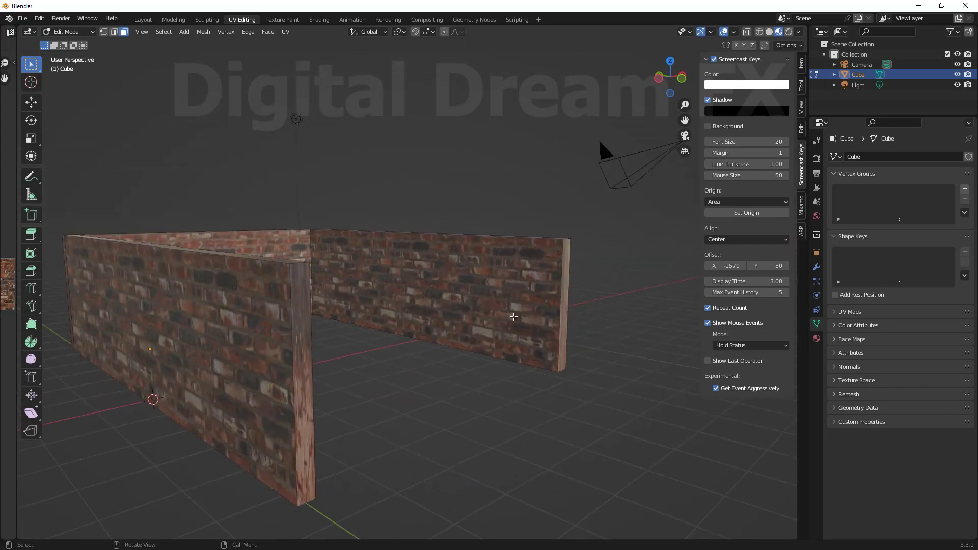
scroll(418, 357, down, 3)
middle_drag(323, 391, 444, 327)
click(446, 327)
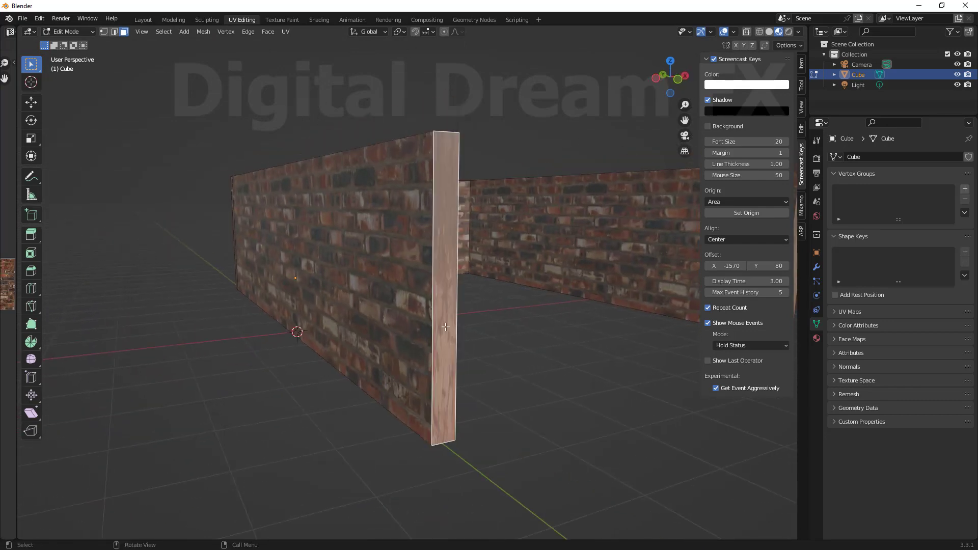
scroll(470, 361, down, 5)
middle_drag(504, 367, 449, 264)
scroll(479, 367, up, 5)
scroll(456, 404, down, 4)
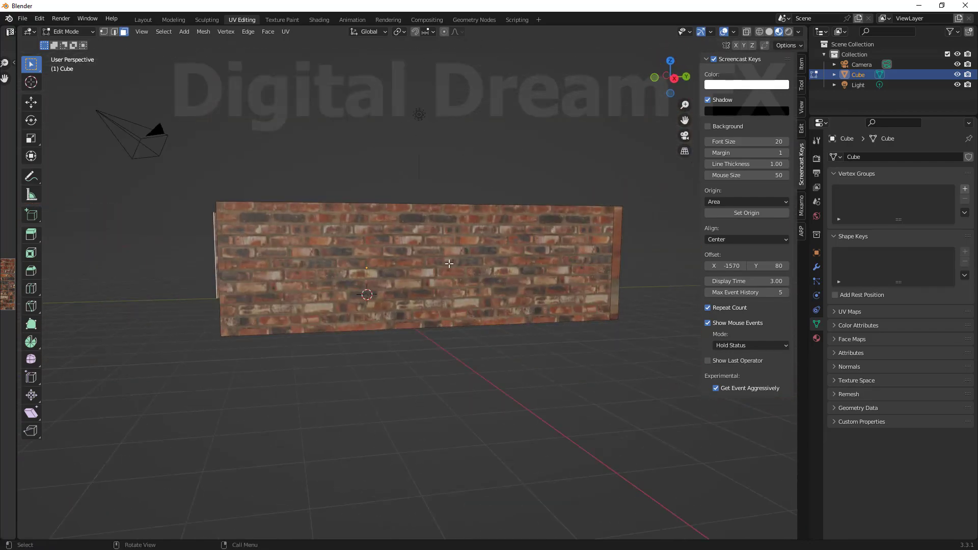
middle_drag(442, 330, 338, 335)
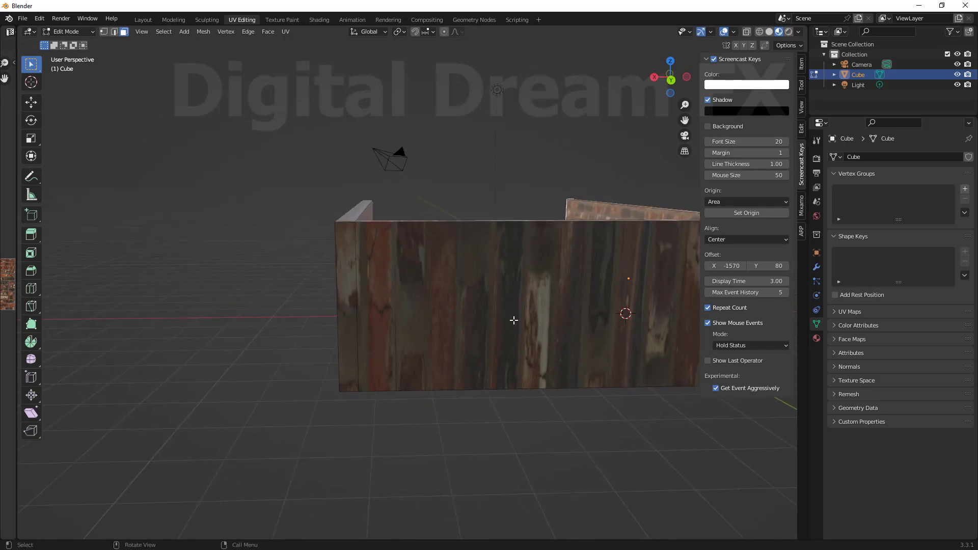
middle_drag(515, 321, 644, 405)
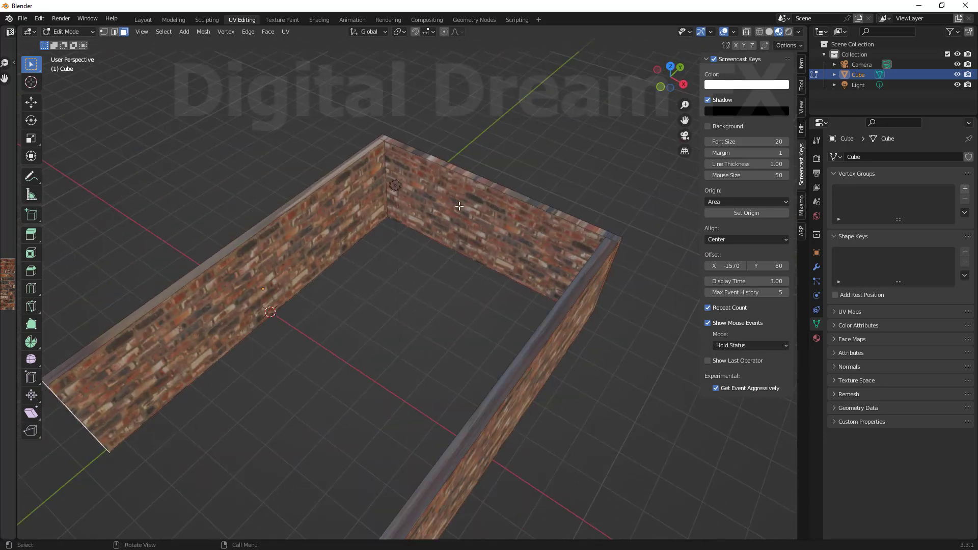
Select the back wall's inner face, widen the UV Editor, and add the back wall's outer face to the selection.
click(460, 207)
scroll(415, 285, down, 3)
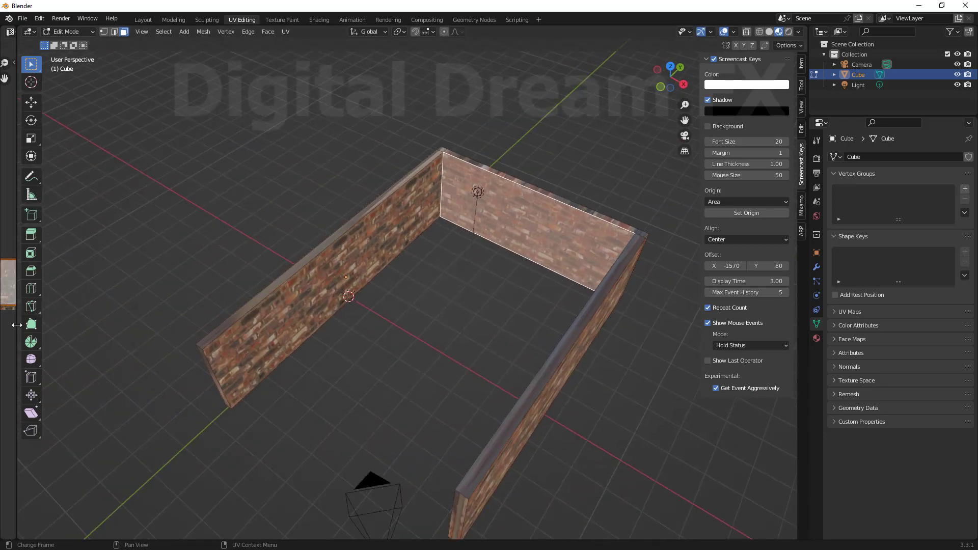
drag(17, 325, 339, 325)
drag(120, 280, 56, 280)
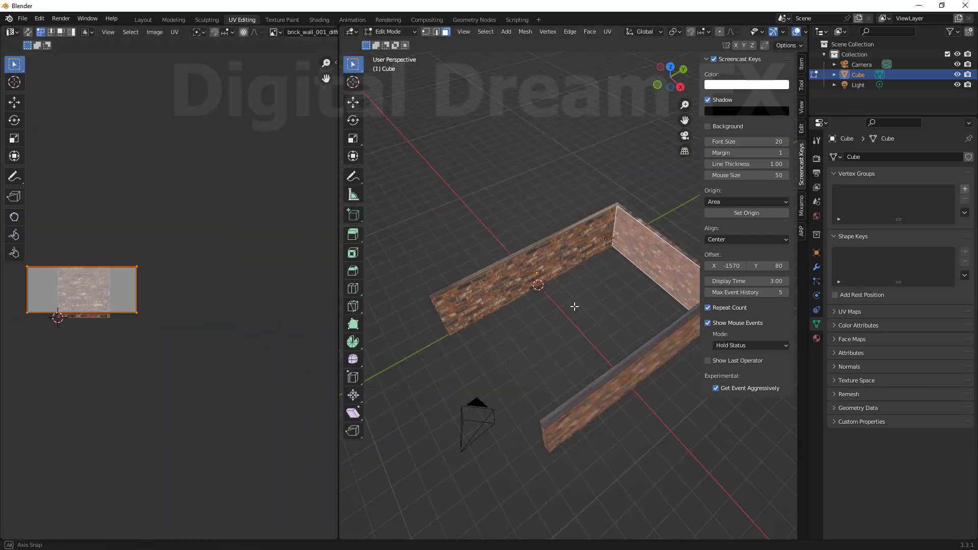
middle_drag(575, 307, 582, 297)
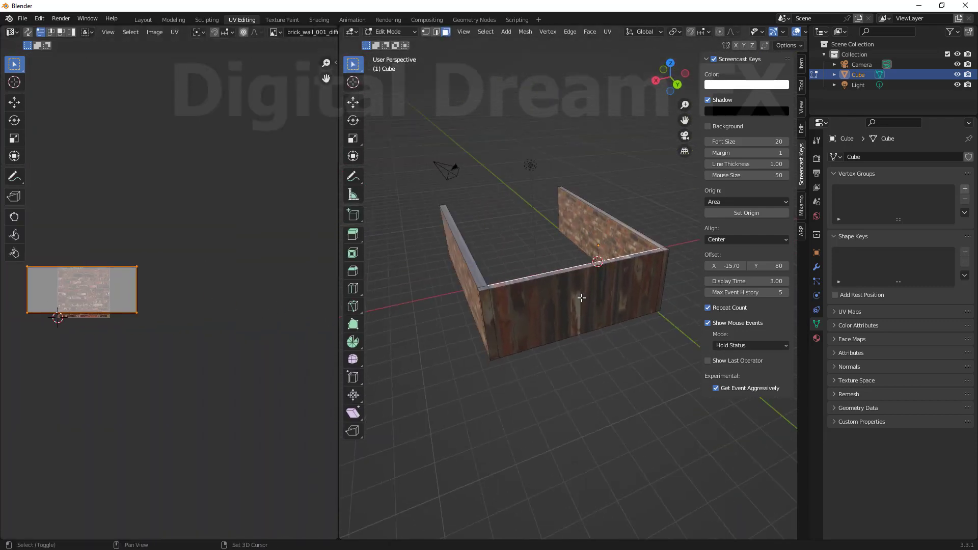
click(582, 298)
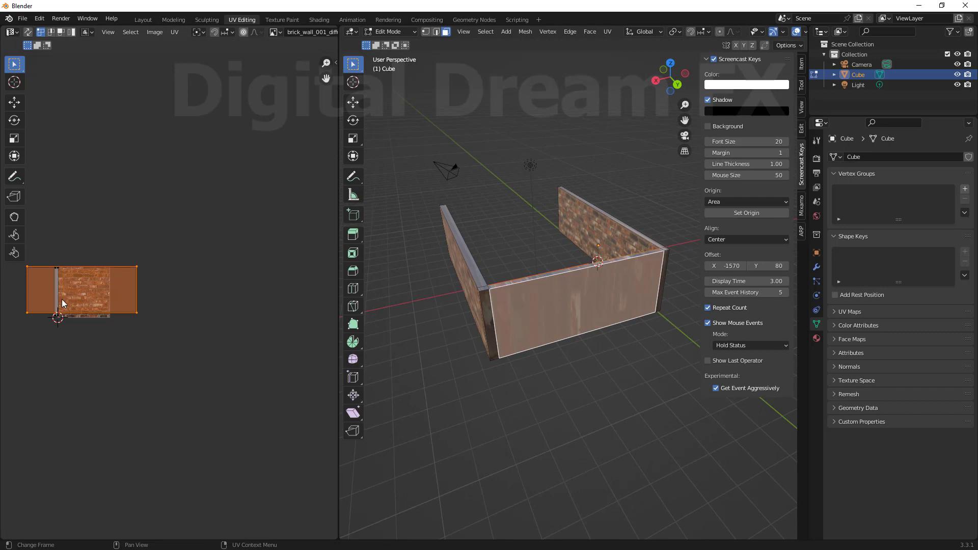
Unwrap the back wall's inner and outer faces with Project from View in the front orthographic view.
middle_drag(574, 365, 565, 363)
key(KP_1)
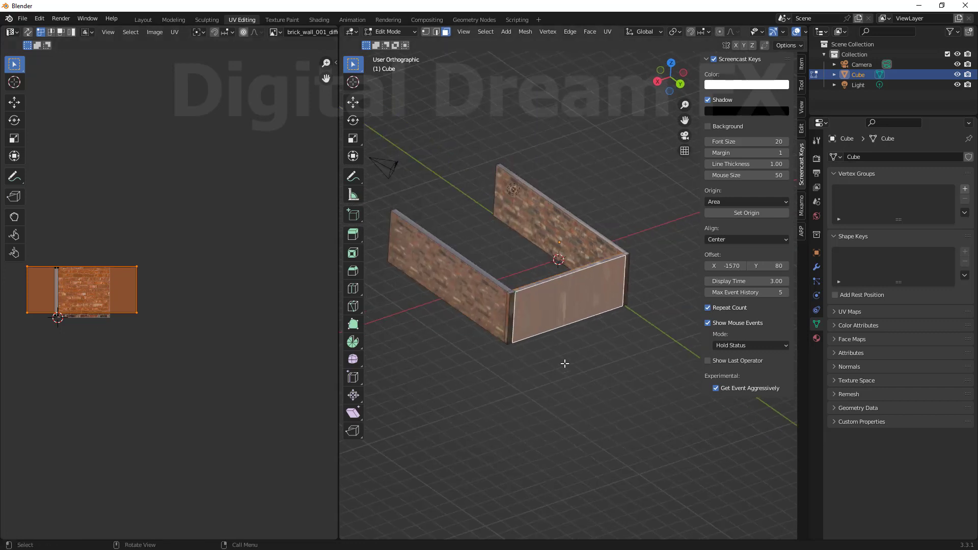
shift+middle_drag(523, 339, 475, 335)
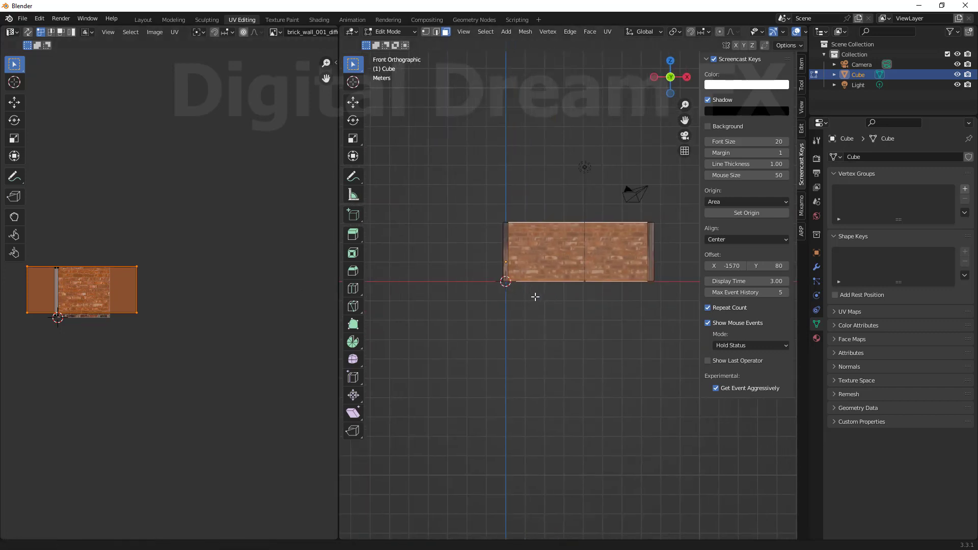
click(607, 30)
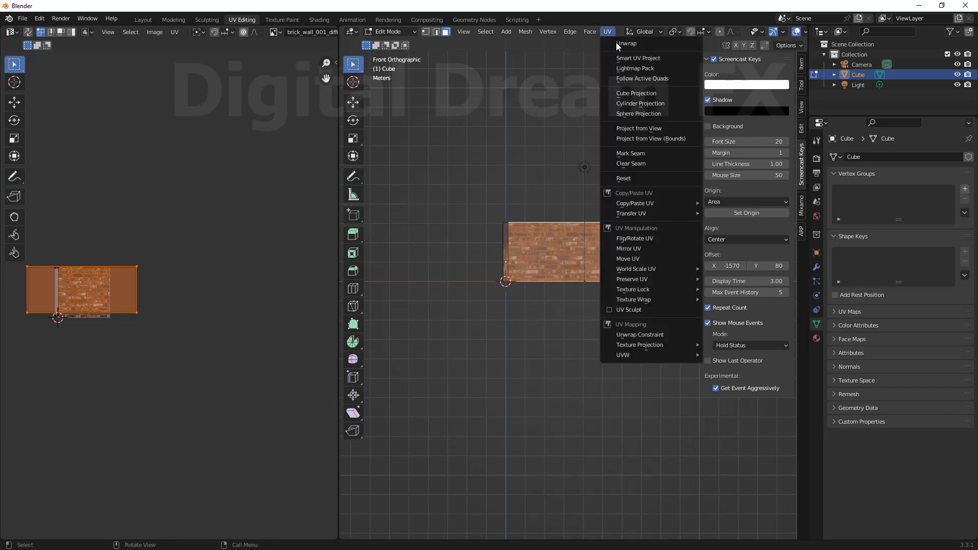
click(650, 128)
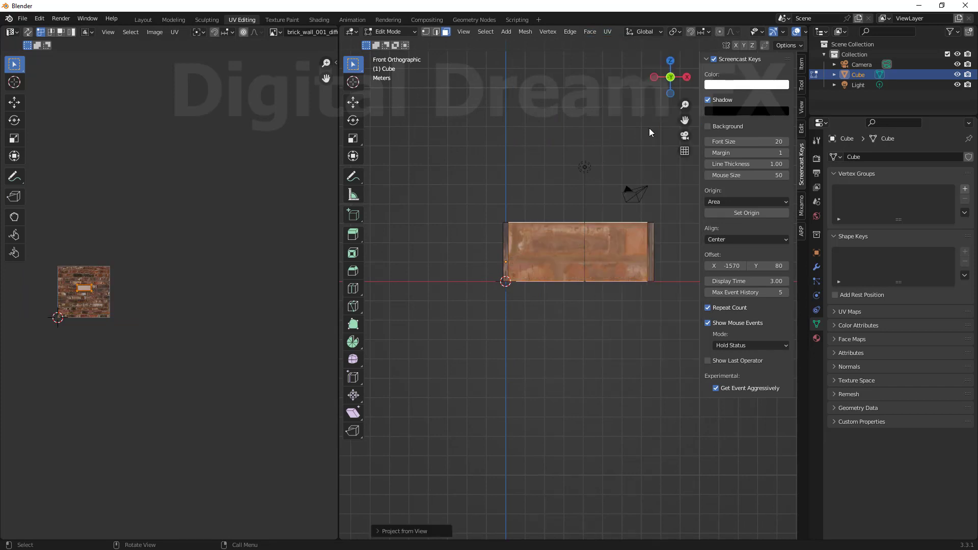
Scale the back wall's projected UV islands up uniformly by about 12 times.
middle_drag(35, 290, 83, 277)
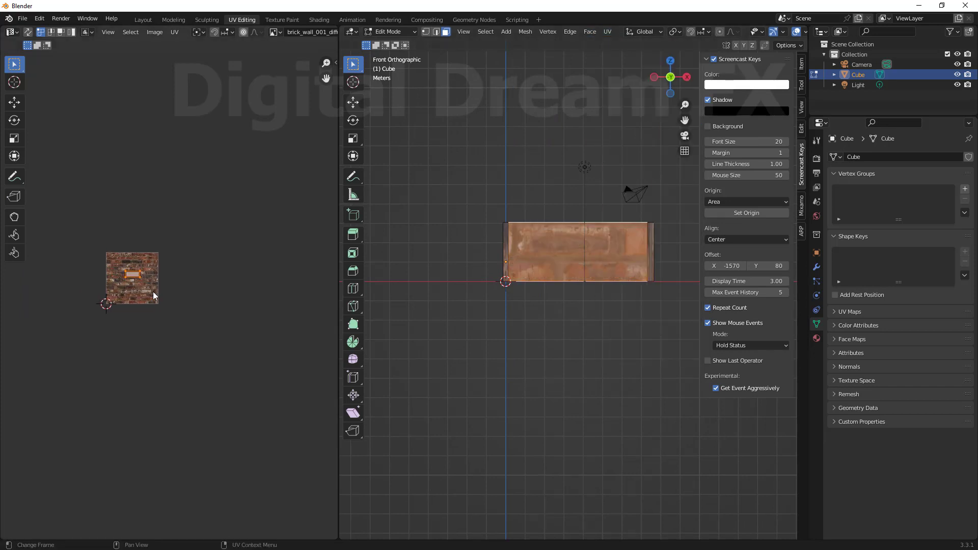
scroll(585, 293, up, 7)
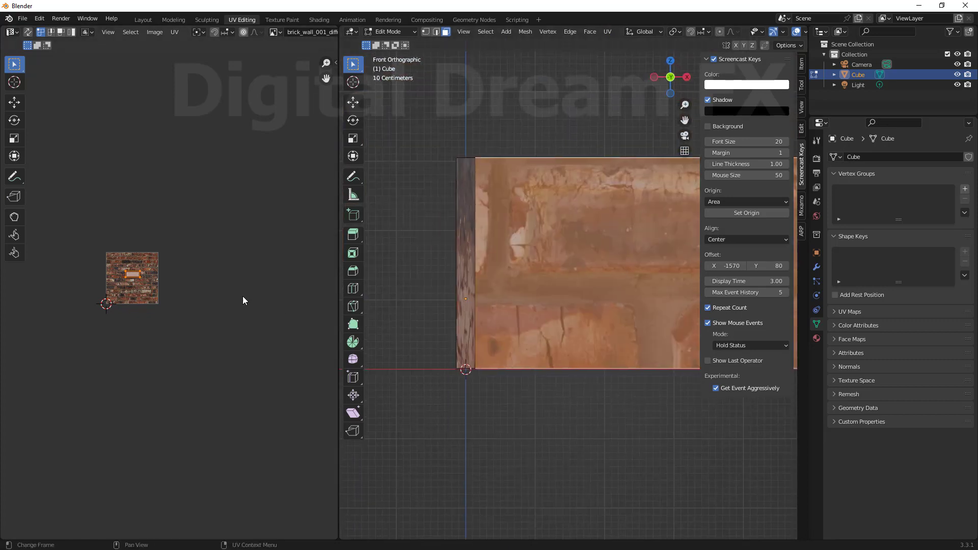
key(s)
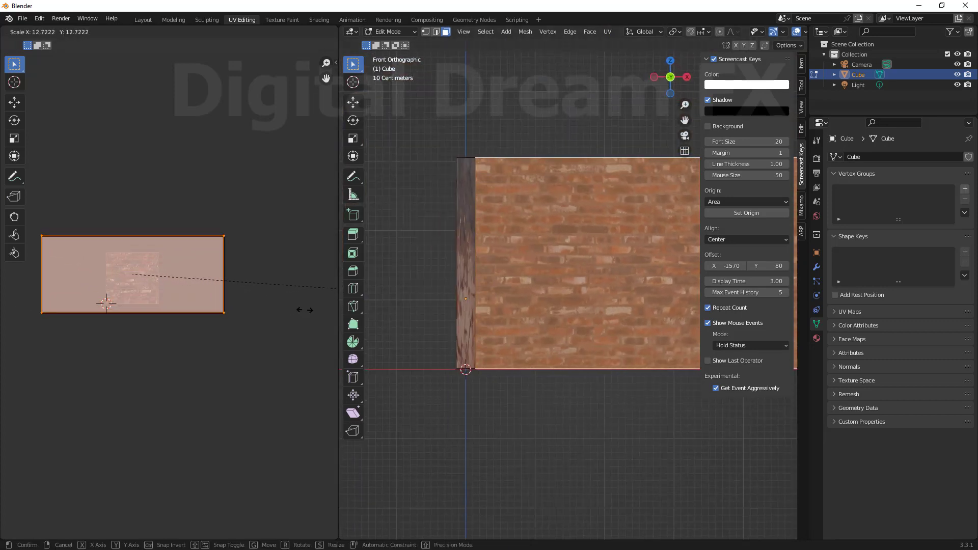
click(267, 306)
Scale the back wall's UV islands down by about 0.67 to match the adjoining wall's brick size.
middle_drag(438, 326, 581, 282)
scroll(505, 349, up, 5)
scroll(581, 283, up, 2)
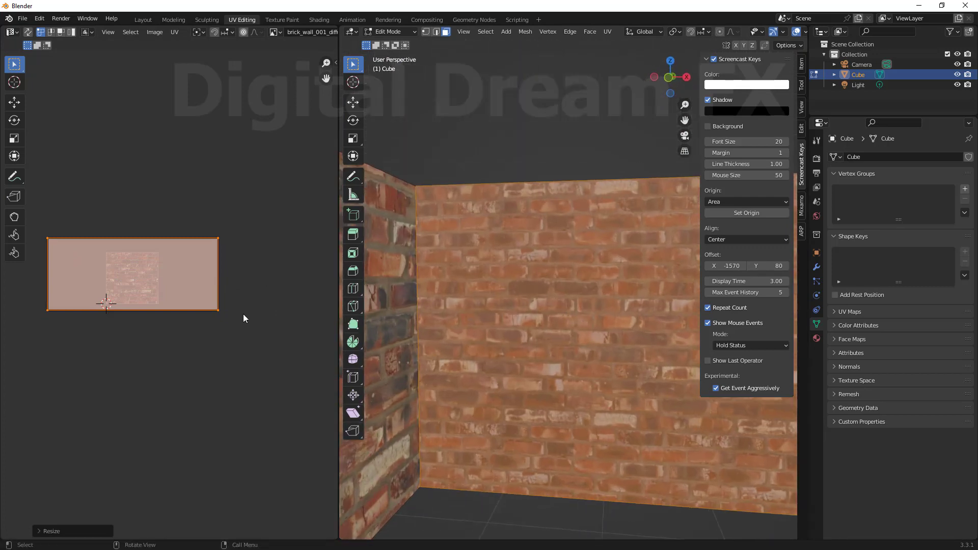
key(s)
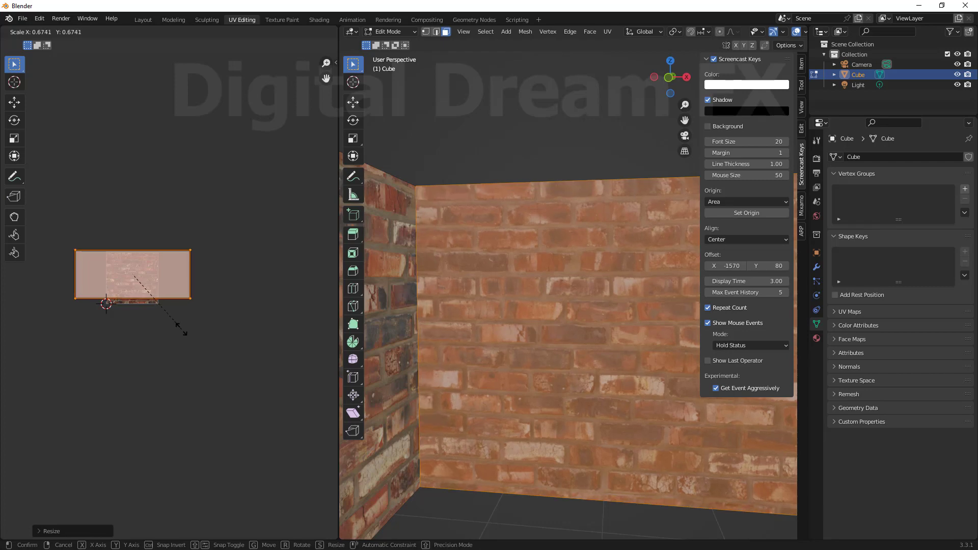
click(182, 326)
Deselect all faces, enlarge the 3D viewport, and compare the brick size across the three walls.
scroll(531, 285, down, 6)
key(alt+a)
middle_drag(531, 286, 349, 319)
drag(337, 316, 112, 318)
scroll(352, 329, down, 6)
middle_drag(352, 329, 329, 267)
scroll(504, 332, up, 5)
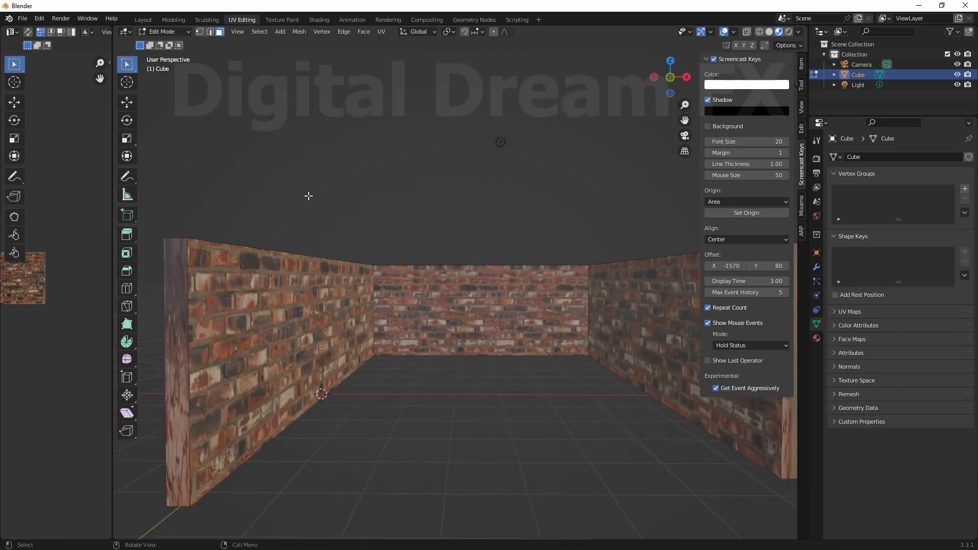
Switch to the Shading workspace, enlarge the node editor, and frame the brick walls' inner corner closely in the viewport.
click(319, 19)
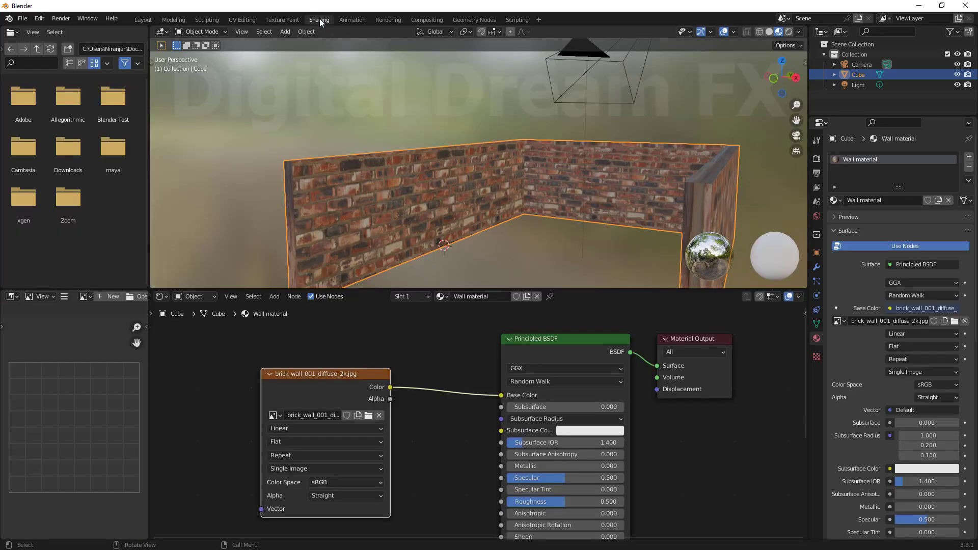
scroll(434, 391, down, 2)
shift+middle_drag(433, 391, 486, 383)
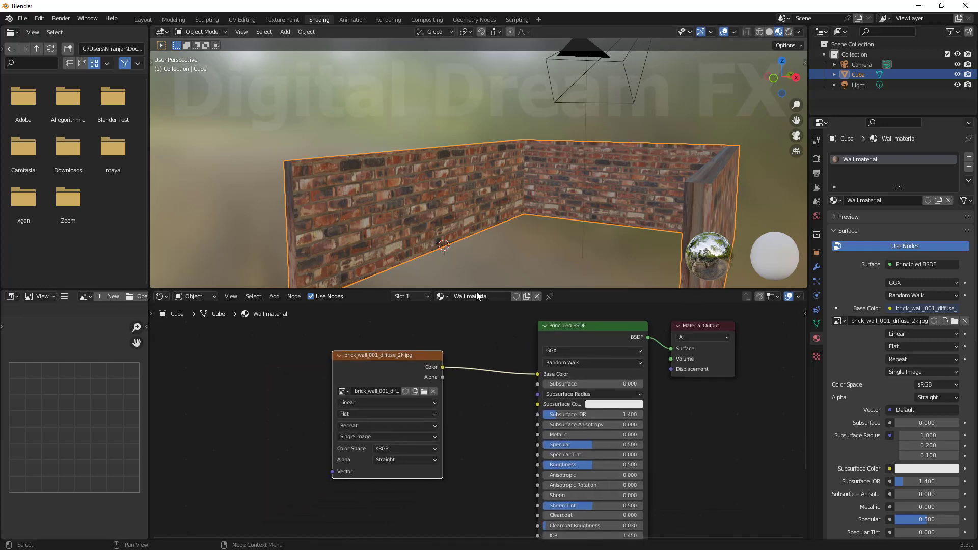
drag(478, 288, 475, 238)
scroll(475, 237, up, 5)
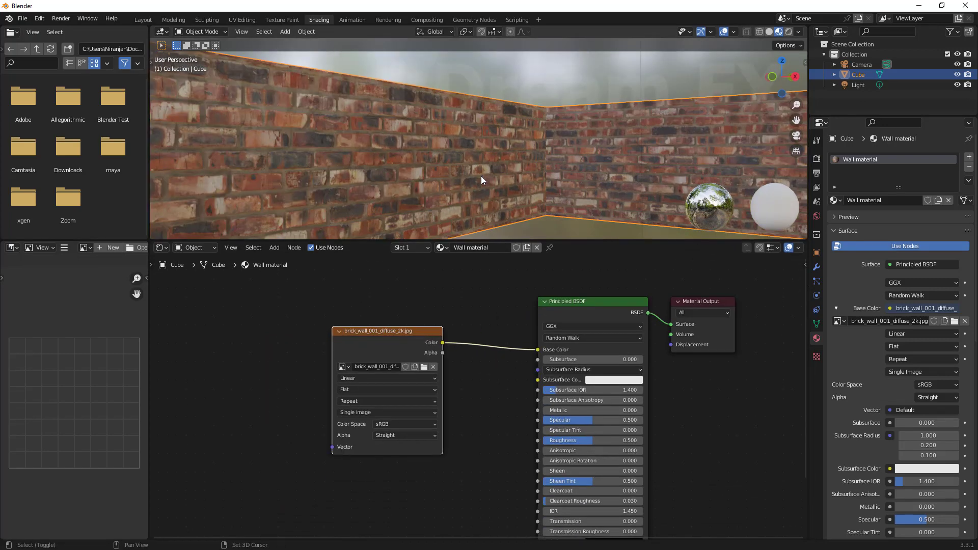
scroll(555, 208, up, 2)
mouse_move(535, 188)
middle_down()
mouse_move(629, 188)
mouse_move(521, 164)
mouse_move(533, 177)
middle_up()
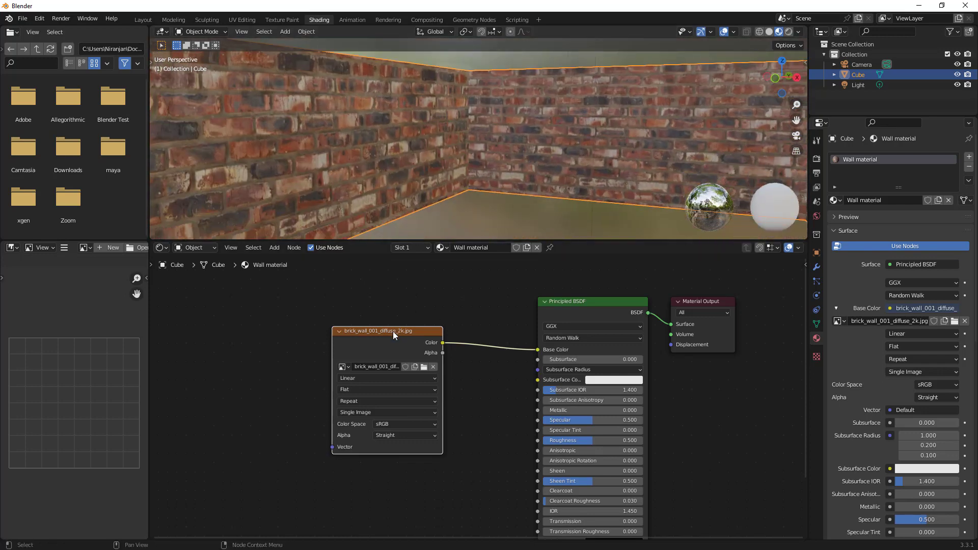
Move the brick diffuse image texture node farther away from the Principled BSDF to make room between them.
drag(392, 331, 225, 304)
scroll(469, 398, down, 2)
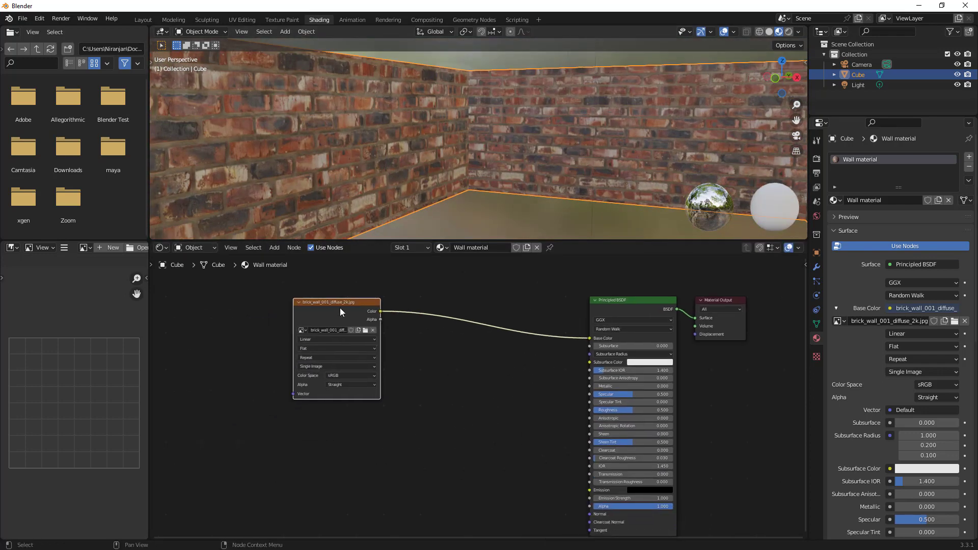
drag(336, 311, 292, 331)
middle_drag(485, 395, 455, 407)
drag(314, 324, 325, 328)
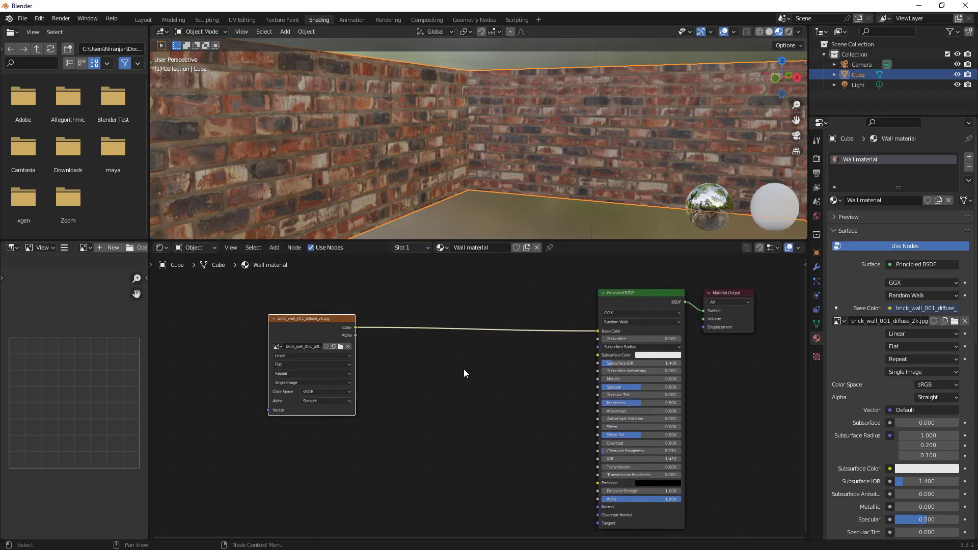
Duplicate the brick diffuse image texture node and load brick_wall_001_displacement_2k.png into the copy.
click(411, 380)
click(306, 332)
key(shift+d)
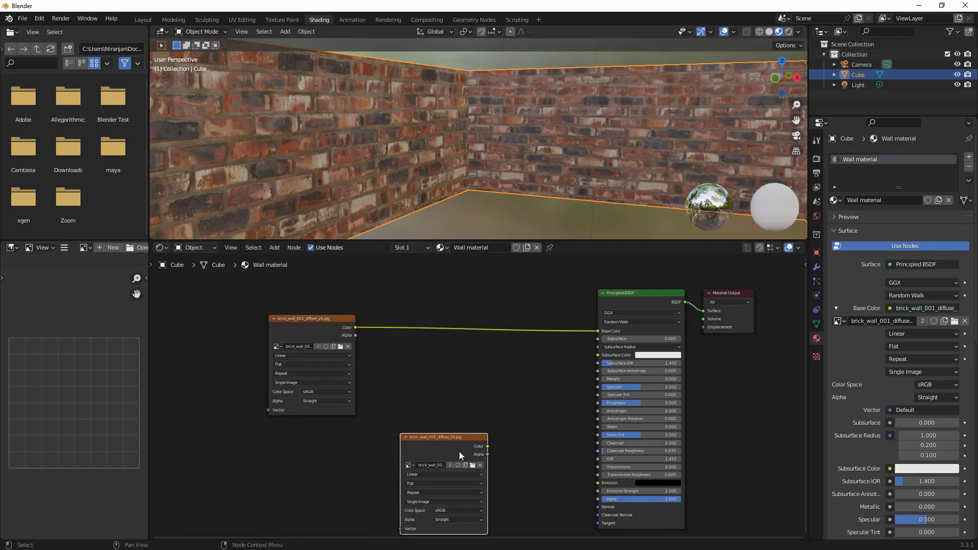
click(477, 351)
click(457, 375)
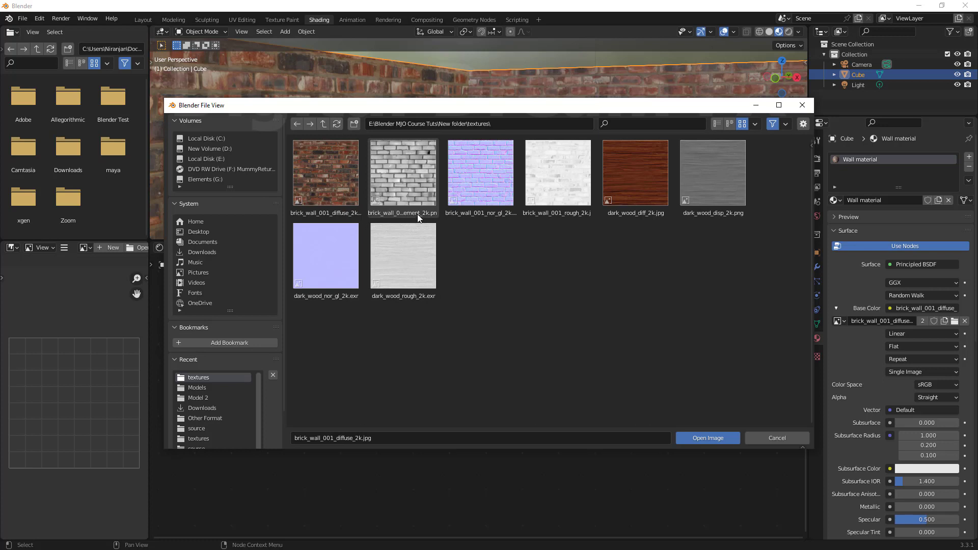
click(412, 195)
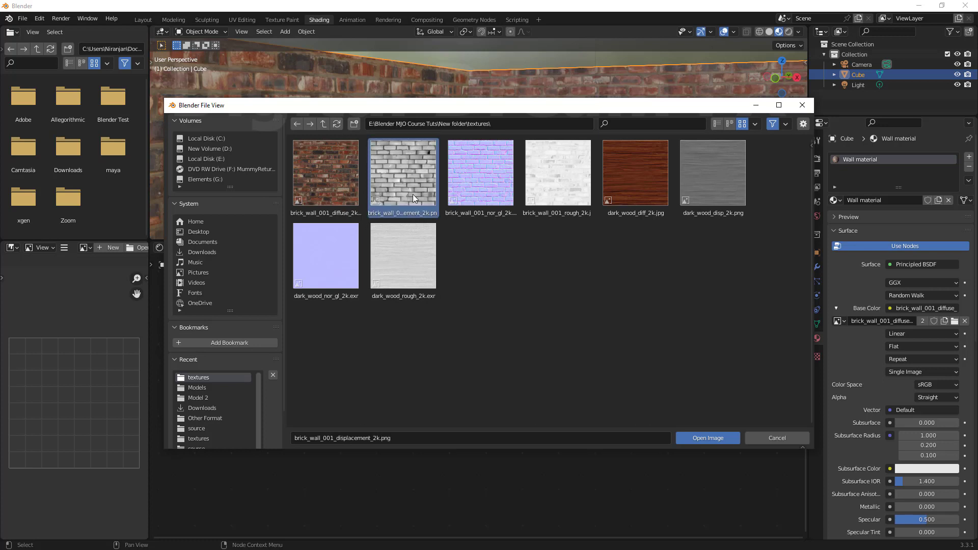
double_click(412, 194)
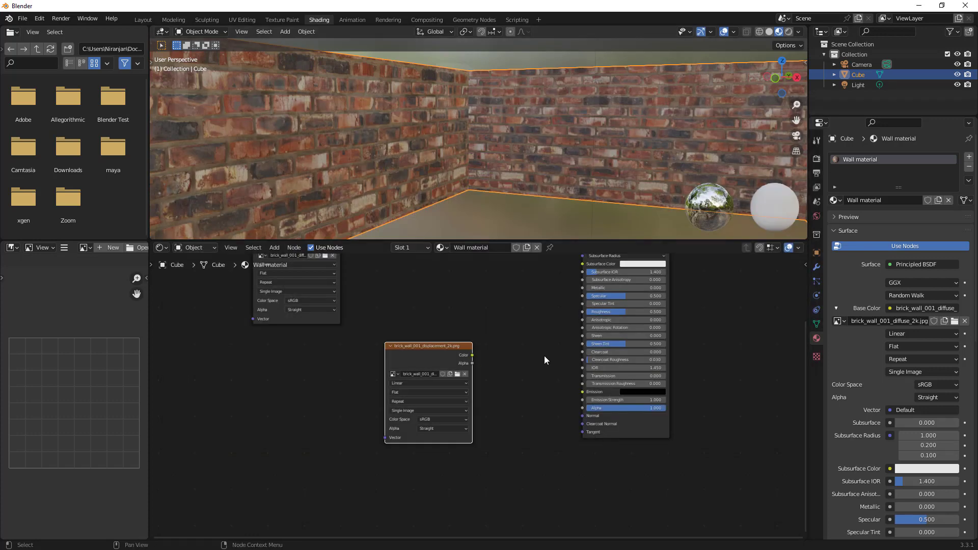
Link the displacement texture's Color output to the Principled BSDF's Roughness input and inspect the reflections on the brick wall.
middle_drag(535, 358, 446, 462)
drag(360, 435, 417, 335)
scroll(474, 371, up, 2)
middle_drag(478, 377, 494, 393)
scroll(484, 396, up, 2)
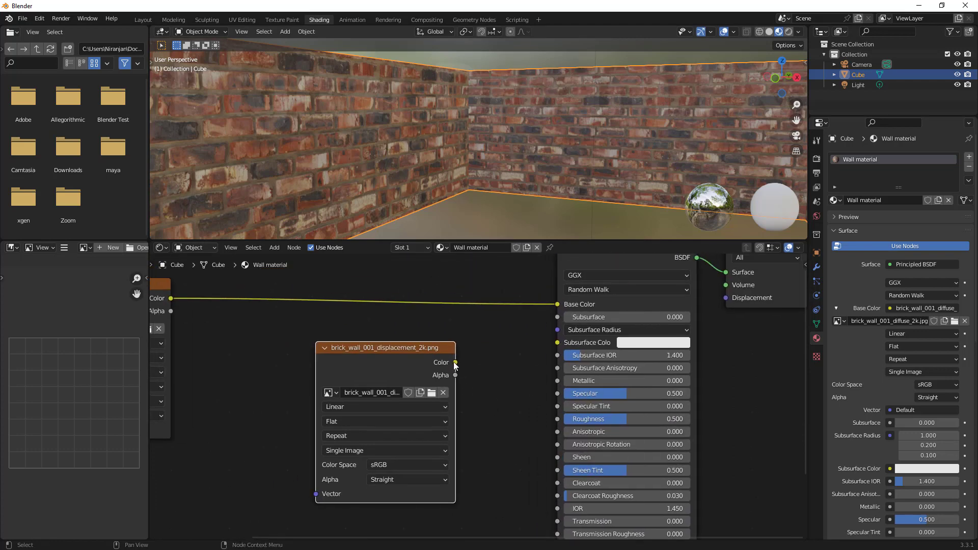
drag(455, 362, 561, 420)
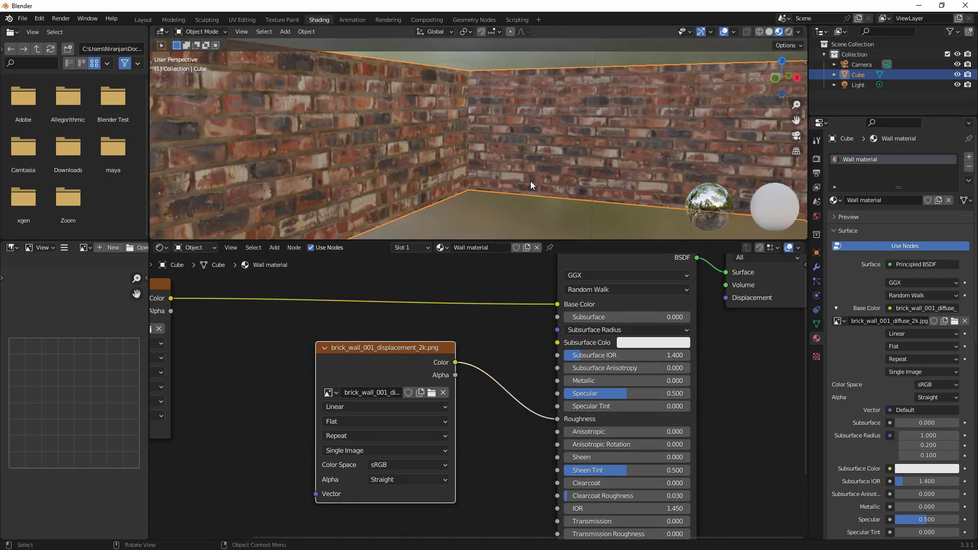
middle_drag(514, 191, 414, 155)
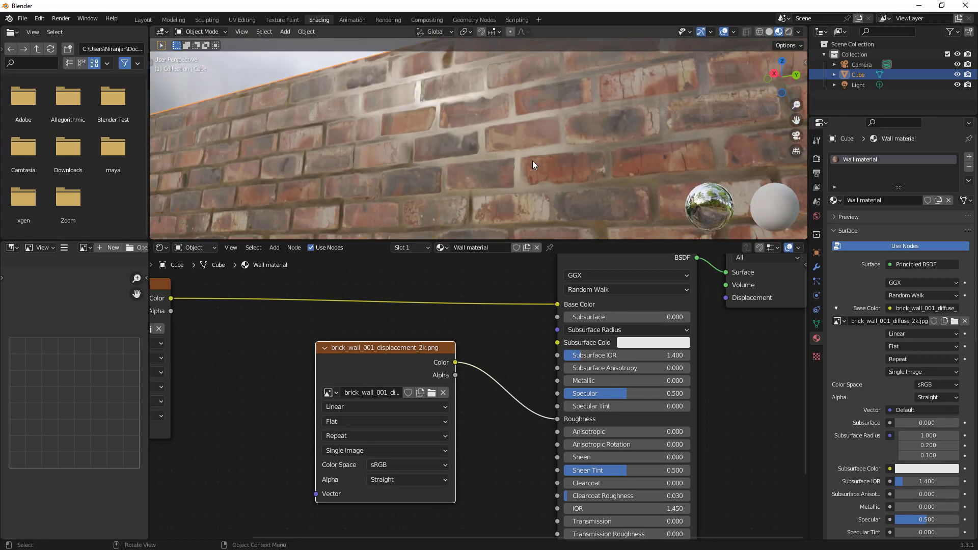
middle_drag(533, 160, 487, 214)
scroll(481, 379, down, 1)
Rearrange the diffuse and displacement texture nodes side by side, farther from the Principled BSDF.
middle_drag(502, 371, 564, 351)
drag(486, 340, 360, 420)
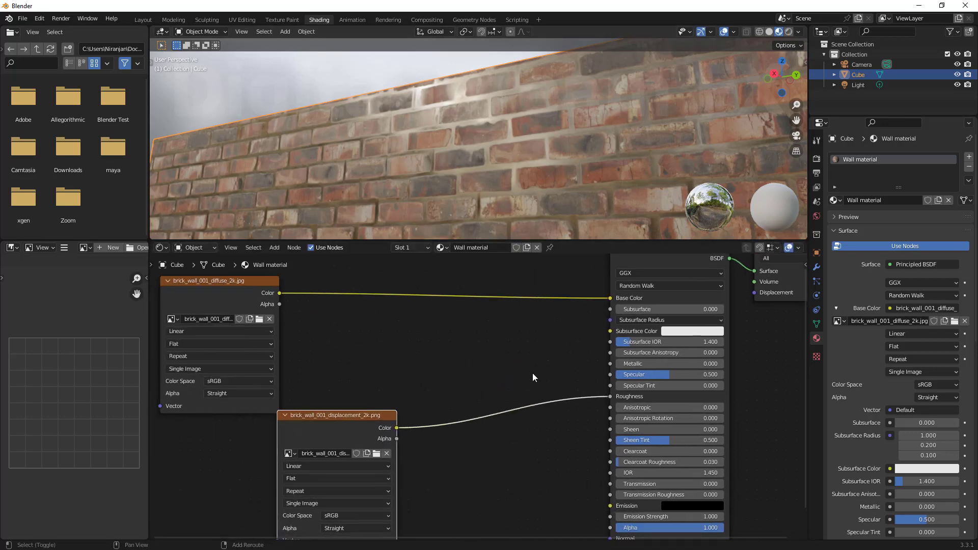
middle_drag(533, 373, 508, 319)
scroll(479, 362, down, 2)
middle_drag(483, 381, 583, 448)
middle_drag(349, 333, 320, 288)
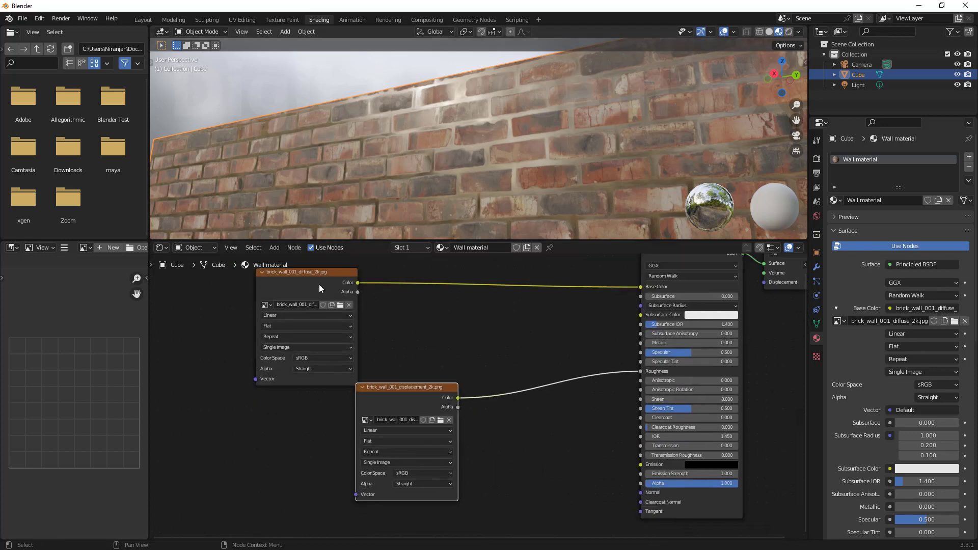
drag(264, 280, 237, 281)
drag(415, 389, 409, 306)
mouse_move(536, 351)
middle_down()
mouse_move(540, 362)
mouse_move(558, 352)
mouse_move(513, 333)
mouse_move(530, 348)
middle_up()
scroll(528, 342, up, 1)
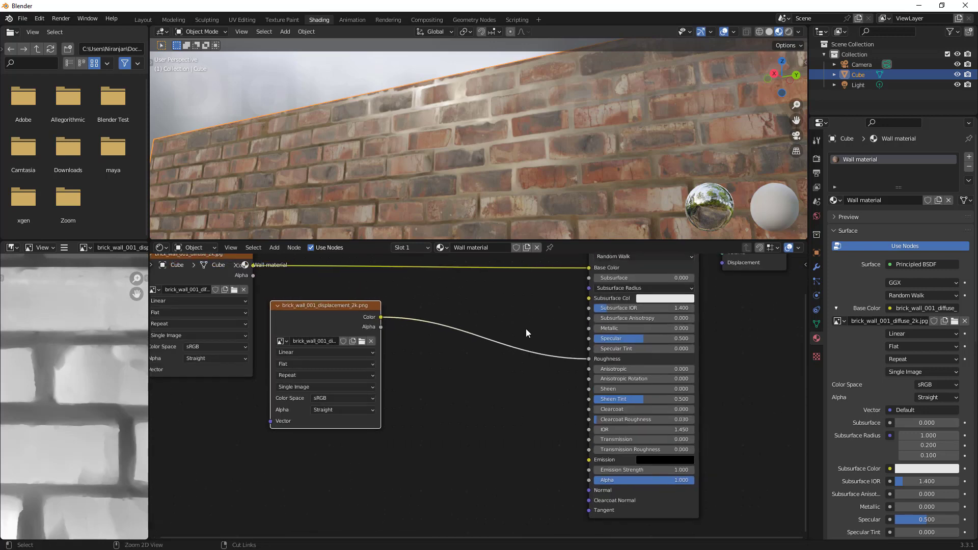
Cut the displacement map's link to Roughness and test the map on the Emission input, cutting that link too.
ctrl+right_drag(525, 332, 528, 379)
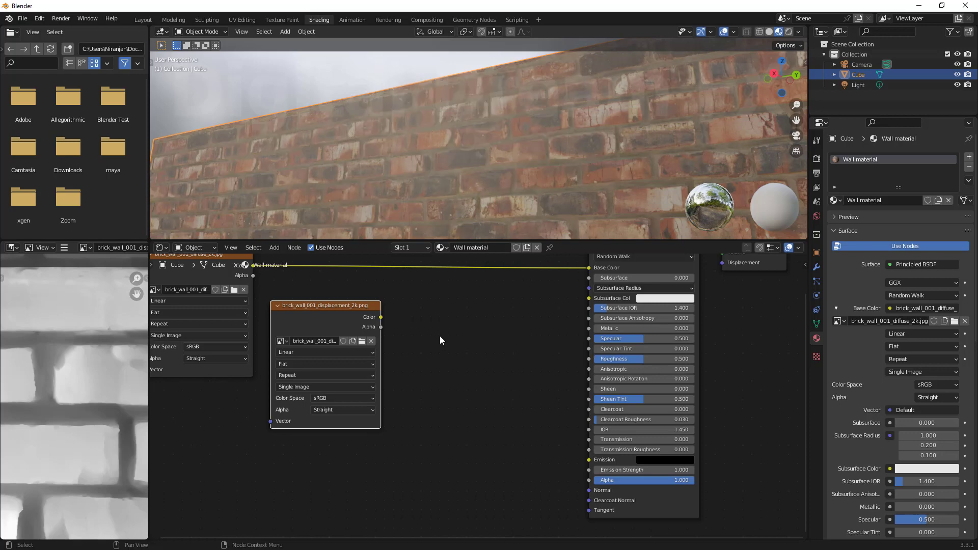
drag(380, 317, 590, 461)
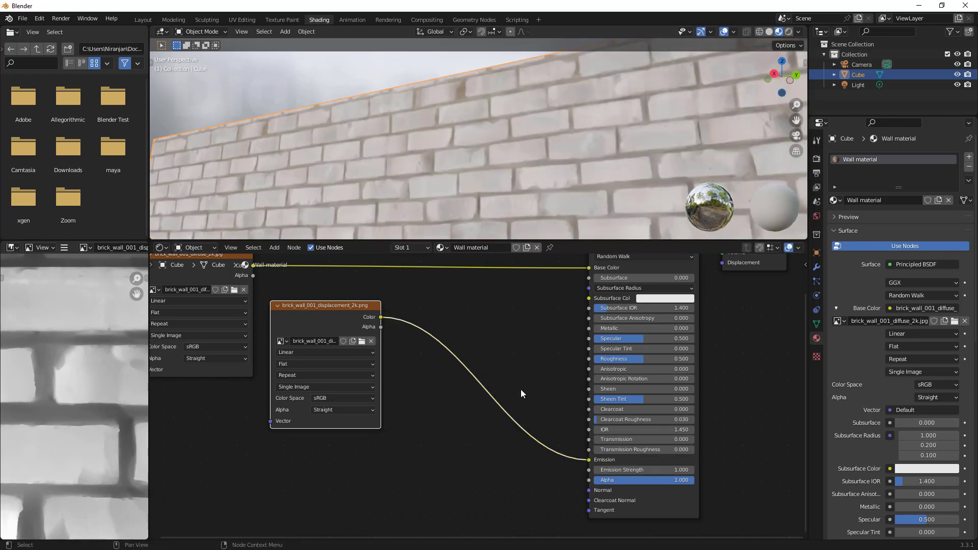
ctrl+right_drag(514, 372, 502, 430)
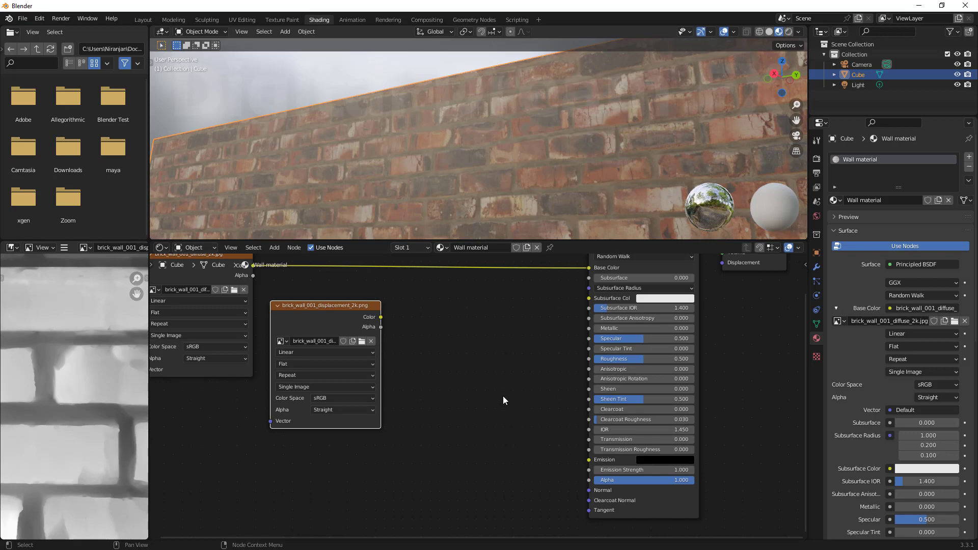
Replace the displacement image with brick_wall_001_rough_2k.jpg and link the node's Color output to the Principled BSDF's Roughness.
scroll(489, 398, down, 1)
drag(355, 327, 351, 336)
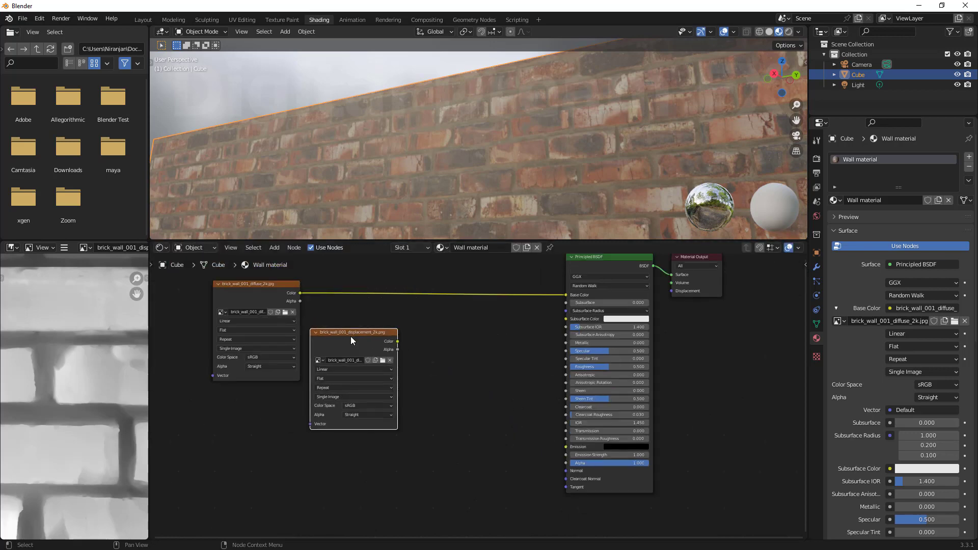
click(383, 360)
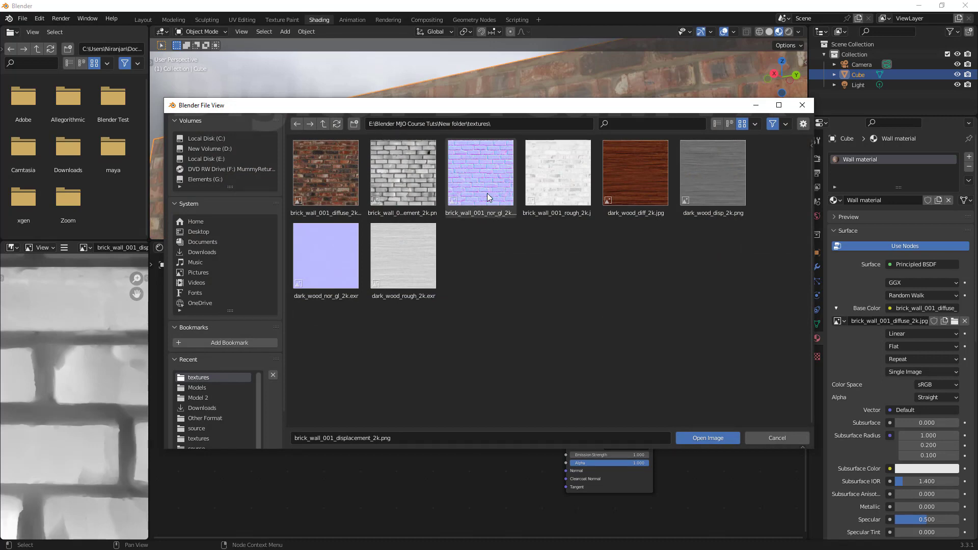
double_click(549, 185)
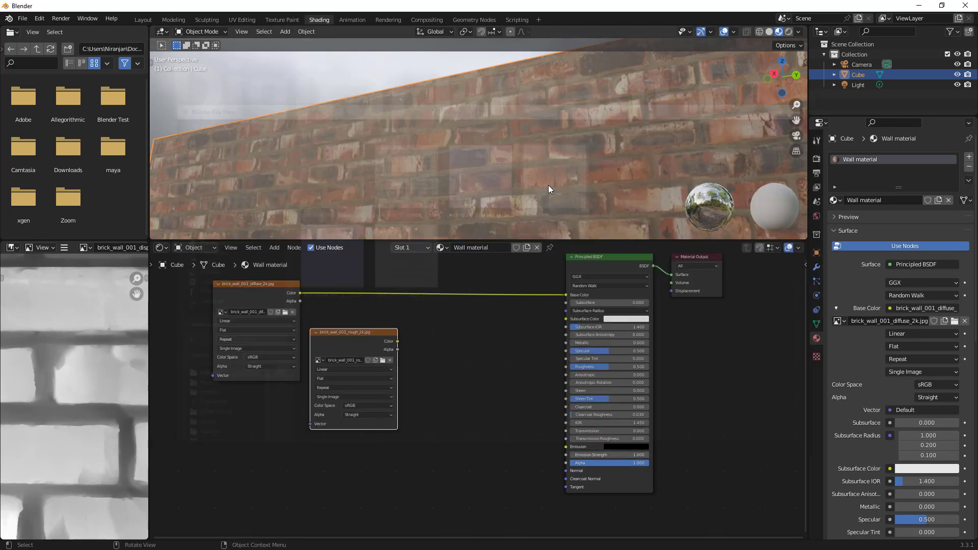
drag(365, 345, 564, 368)
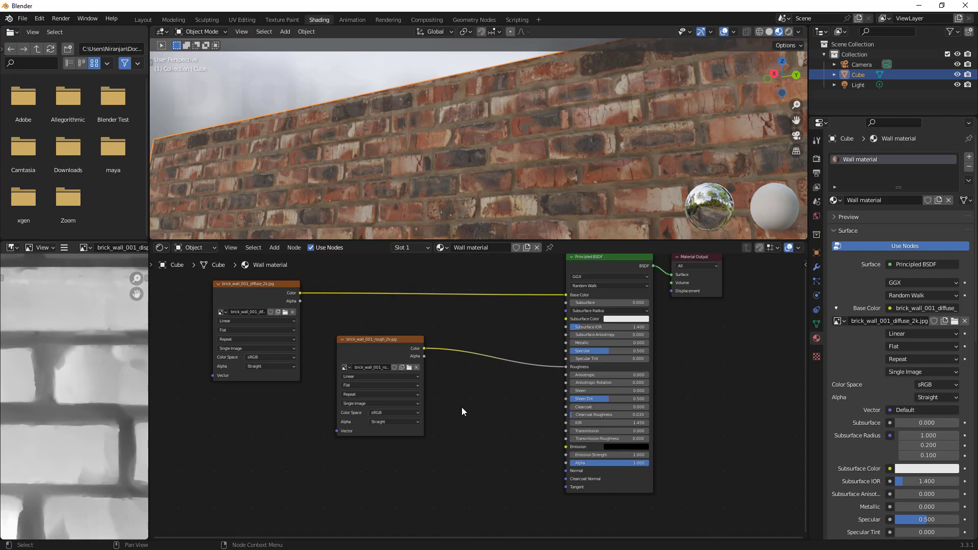
Show the viewport in rendered shading and examine the brick surface near the walls' inner corner.
middle_drag(519, 185, 804, 27)
scroll(508, 190, up, 6)
click(790, 31)
mouse_move(585, 161)
middle_down()
mouse_move(567, 193)
mouse_move(569, 150)
middle_up()
scroll(569, 156, up, 5)
middle_drag(601, 200, 446, 153)
scroll(487, 142, down, 4)
scroll(518, 122, up, 5)
scroll(591, 178, up, 4)
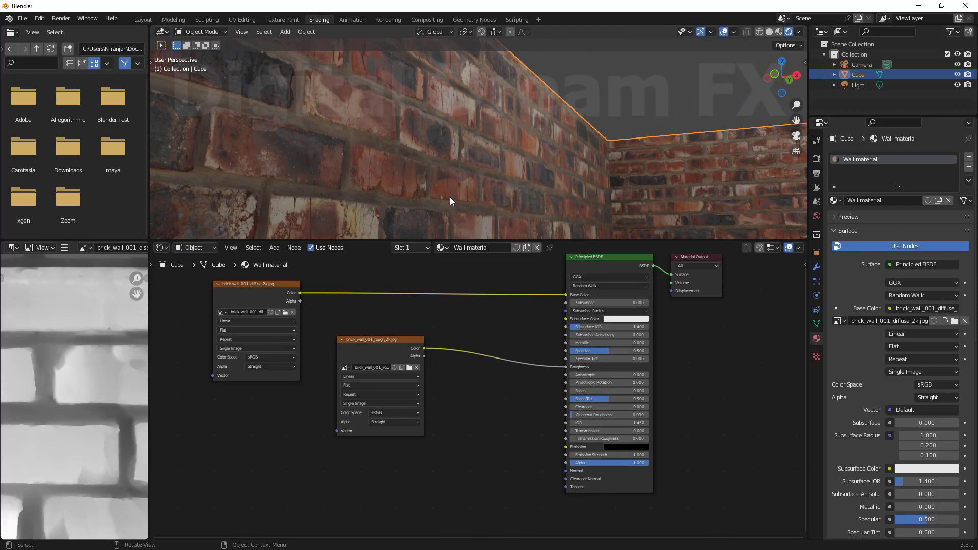
scroll(618, 161, down, 5)
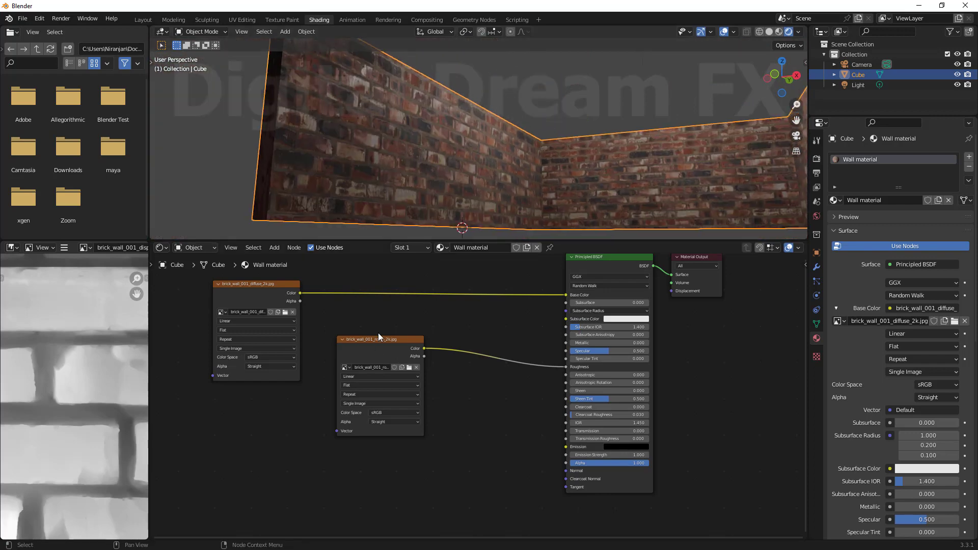
Move the roughness texture node below the diffuse node and add a new Image Texture node beside it.
drag(387, 349, 310, 382)
middle_drag(435, 437, 443, 417)
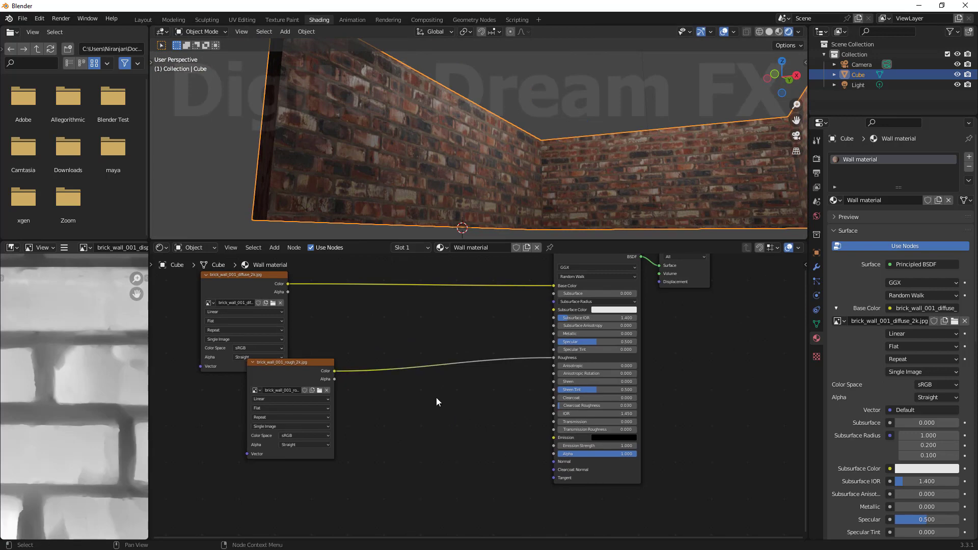
key(shift+a)
click(436, 398)
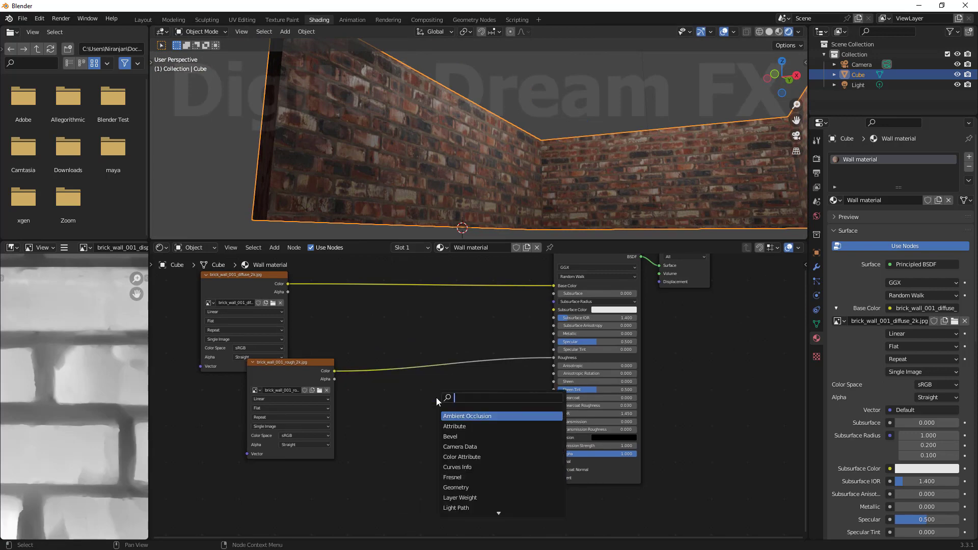
text(image)
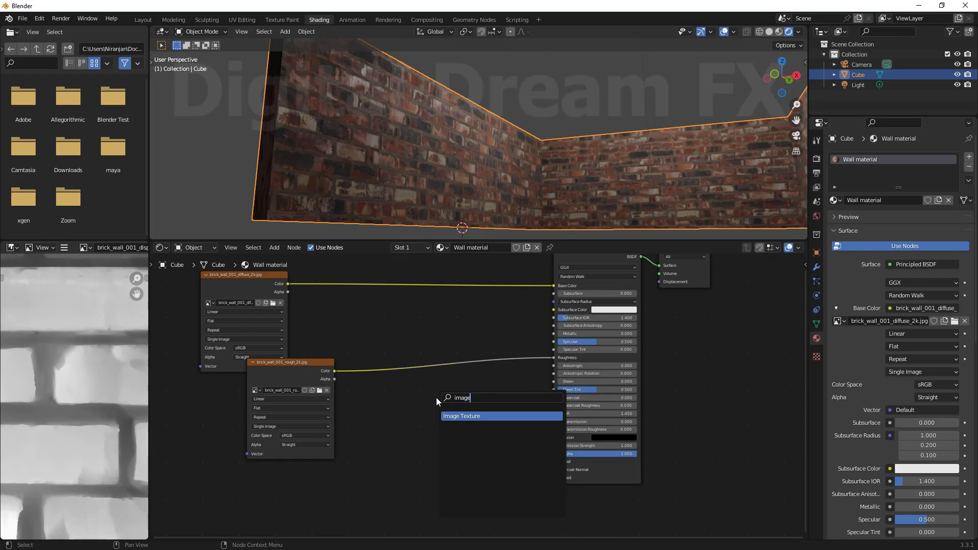
Add an Image Texture node and load brick_wall_001_nor_gl_2k.exr into it from E:\Blender MJO Course Tuts\New folder\textures.
click(483, 416)
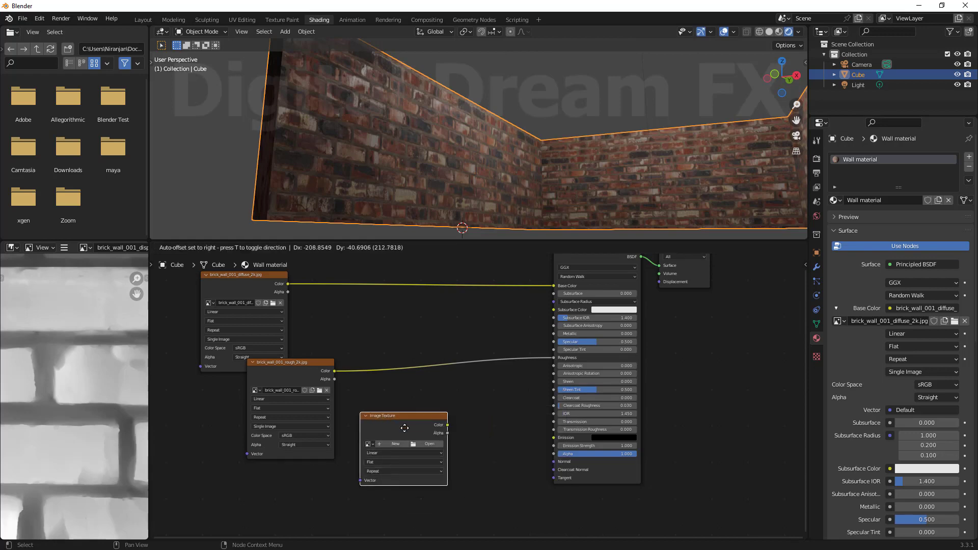
click(429, 446)
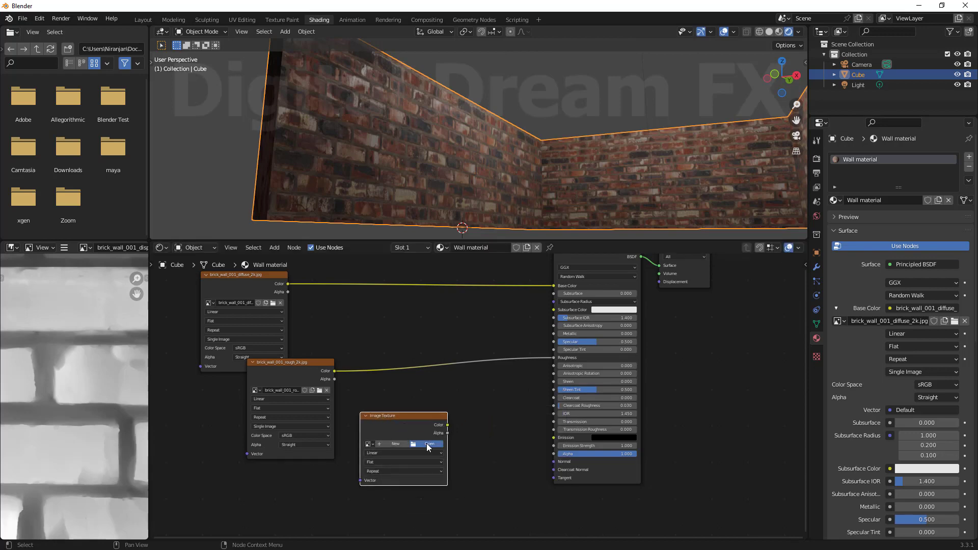
click(390, 123)
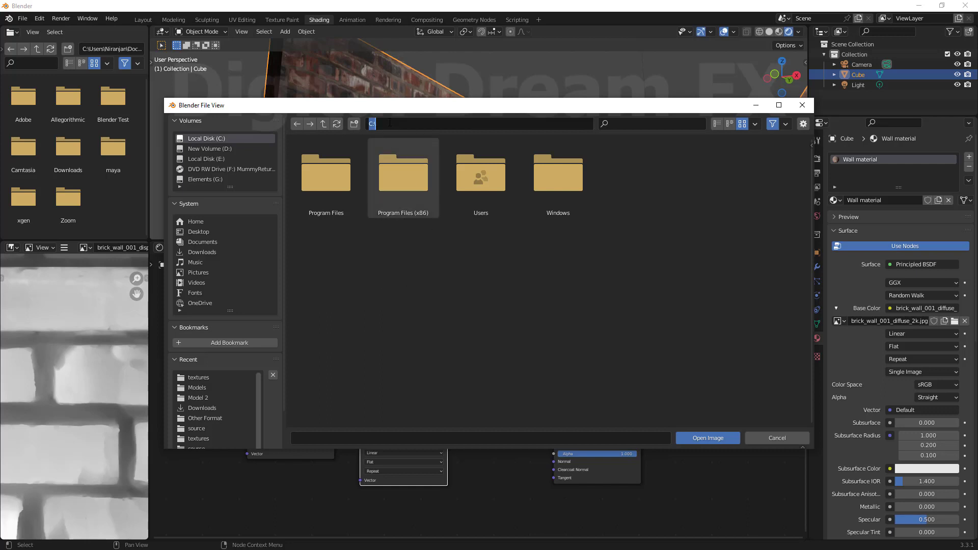
text(E:\Blender MJO Course Tuts\New folder\textures)
key(Return)
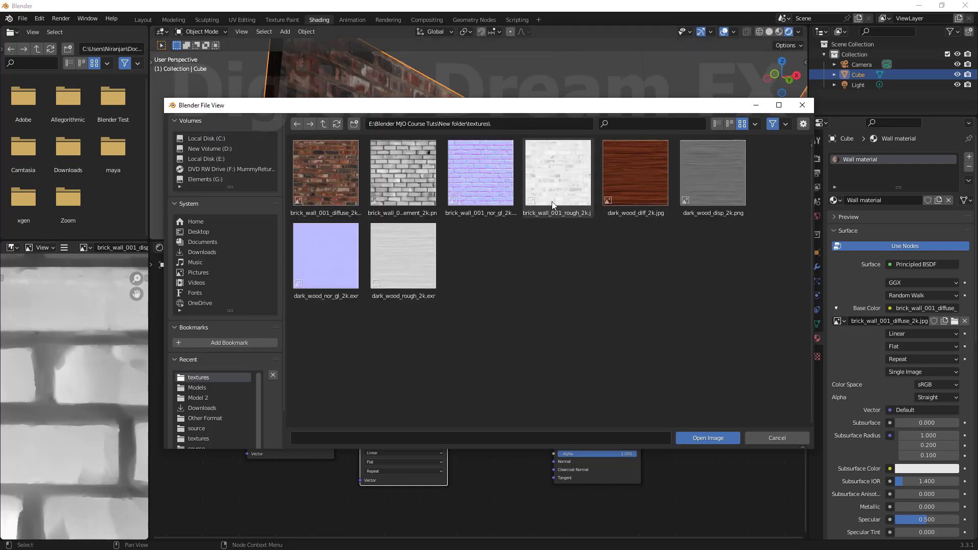
click(490, 182)
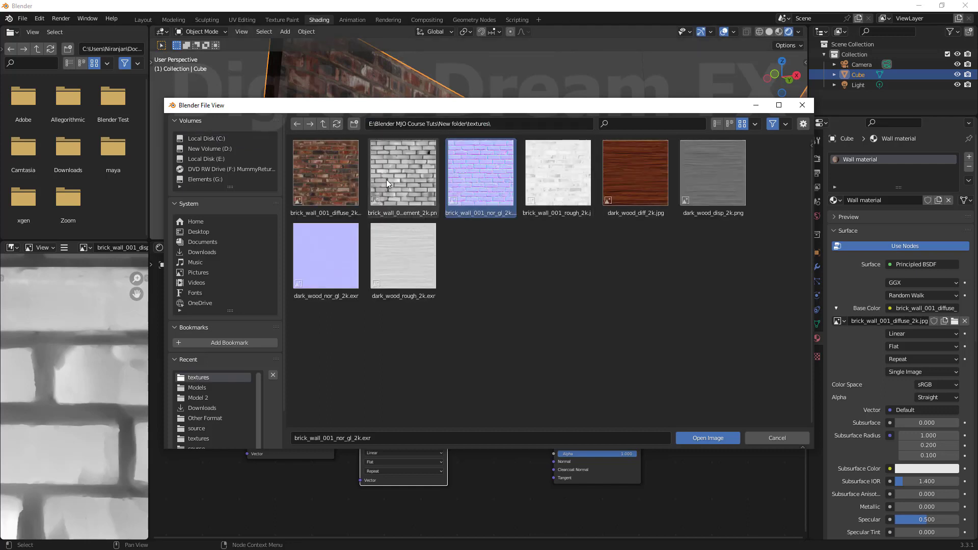
double_click(500, 172)
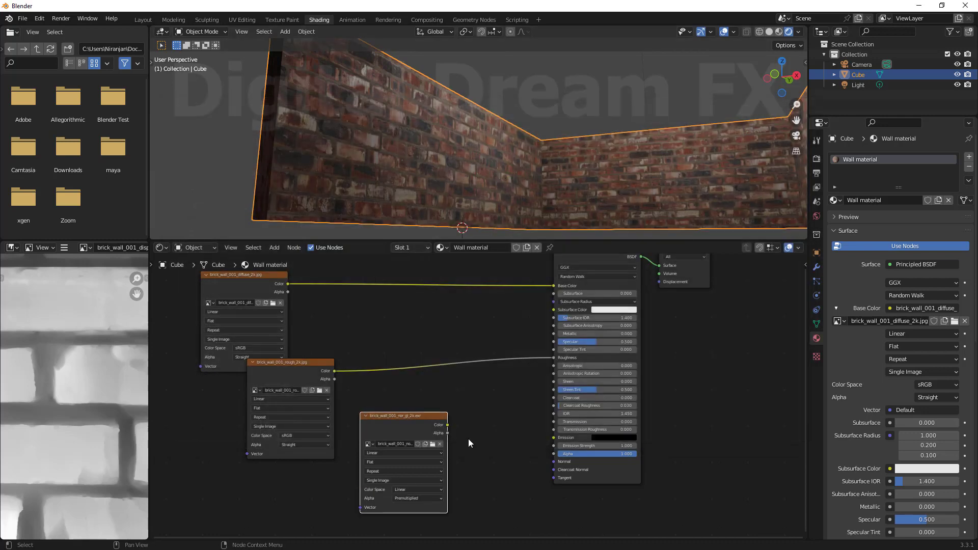
Add a Normal Map node and link it between the brick normal image's Color output and the Principled BSDF's Normal input.
scroll(469, 437, up, 2)
shift+scroll(469, 435, down, 3)
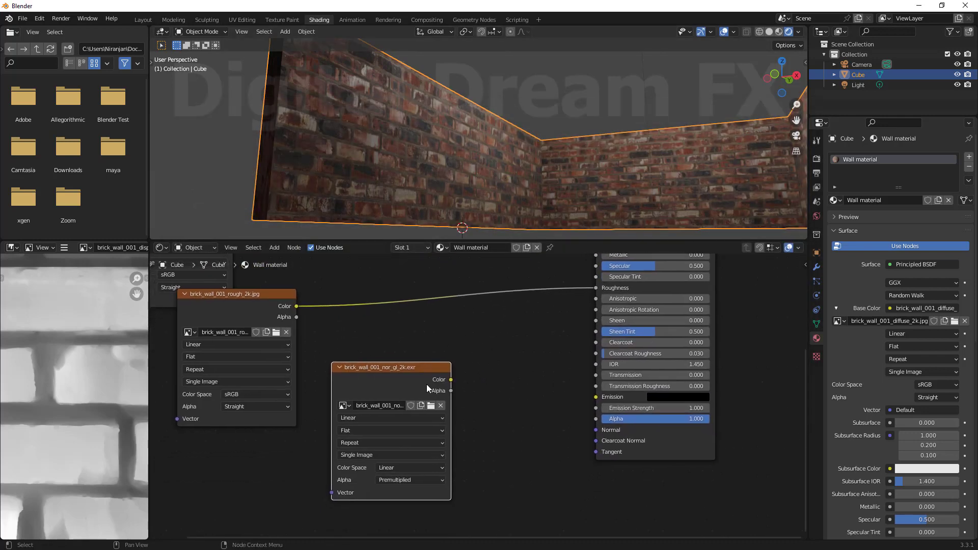
drag(427, 385, 396, 425)
key(shift+a)
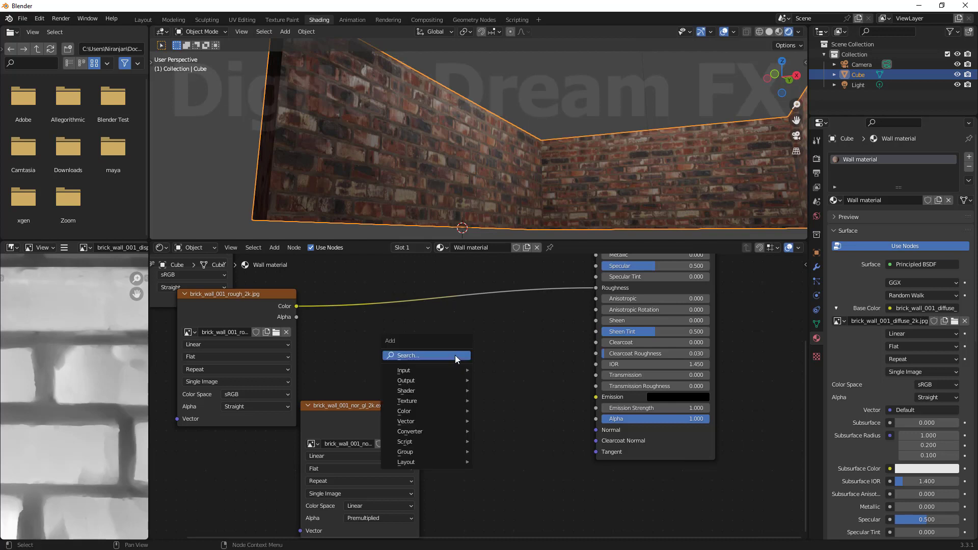
click(455, 356)
text(nor)
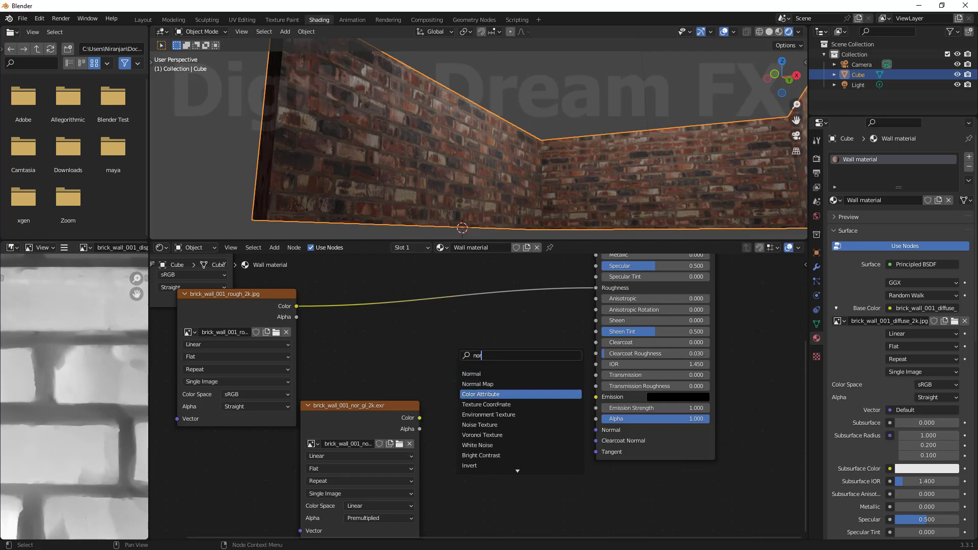
click(484, 384)
click(484, 409)
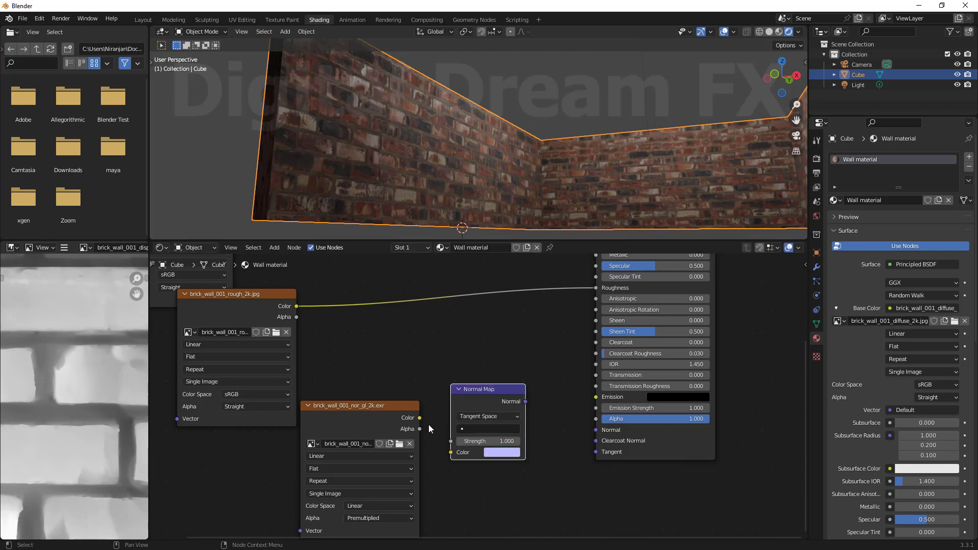
drag(420, 419, 451, 454)
drag(525, 401, 595, 429)
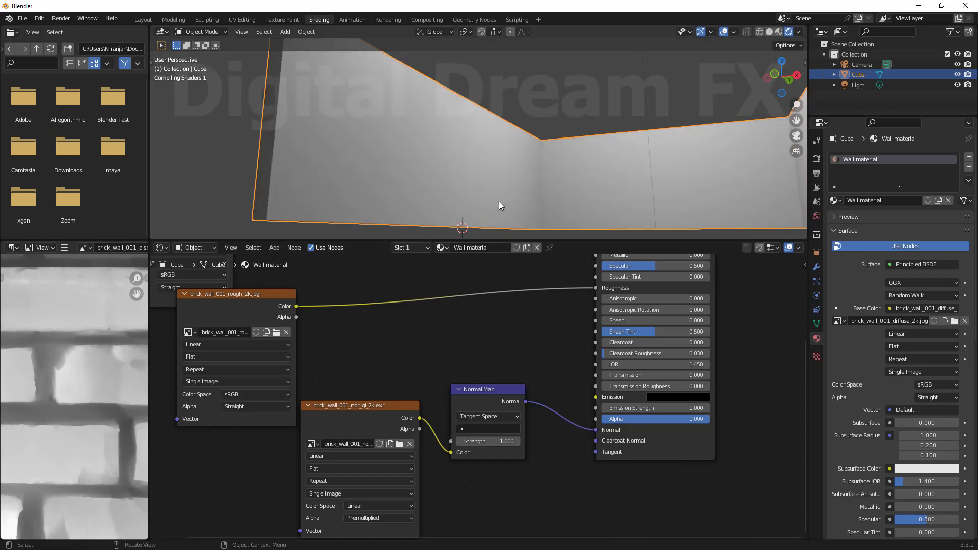
Examine the brick walls' surface relief from several angles in material preview and rendered shading.
middle_drag(489, 179, 468, 195)
scroll(487, 165, up, 4)
scroll(552, 189, down, 3)
scroll(575, 187, up, 4)
mouse_move(572, 166)
middle_down()
mouse_move(594, 179)
mouse_move(584, 171)
middle_up()
mouse_move(453, 184)
middle_down()
mouse_move(613, 182)
mouse_move(557, 141)
mouse_move(595, 168)
mouse_move(655, 158)
mouse_move(643, 168)
mouse_move(576, 155)
mouse_move(585, 184)
mouse_move(554, 188)
mouse_move(586, 178)
mouse_move(570, 148)
middle_up()
click(782, 32)
scroll(643, 168, down, 4)
click(789, 32)
Move the point light down into the space between the brick walls.
click(580, 75)
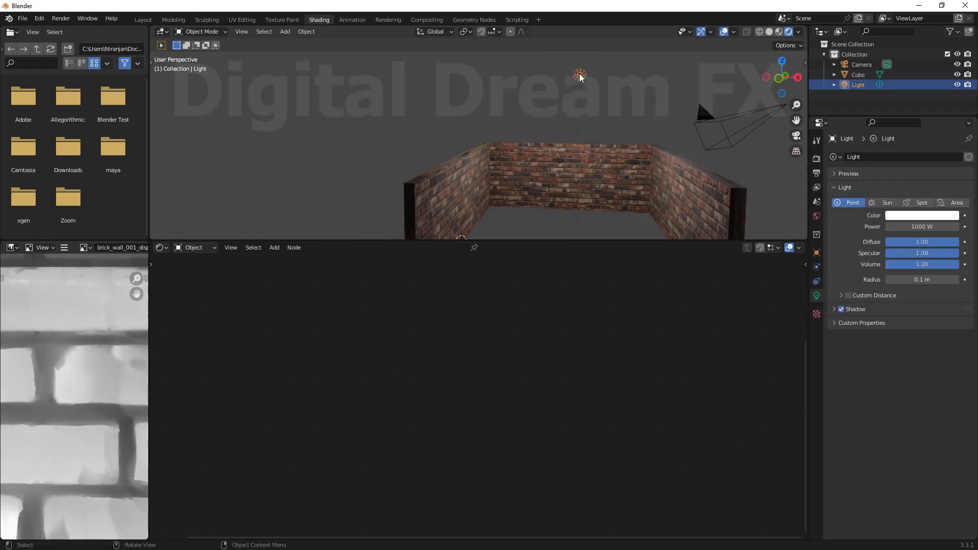
key(g)
click(480, 178)
Examine the lit brick surface up close in a temporarily enlarged 3D viewport.
middle_drag(558, 185, 616, 111)
scroll(537, 176, up, 1)
scroll(534, 175, up, 3)
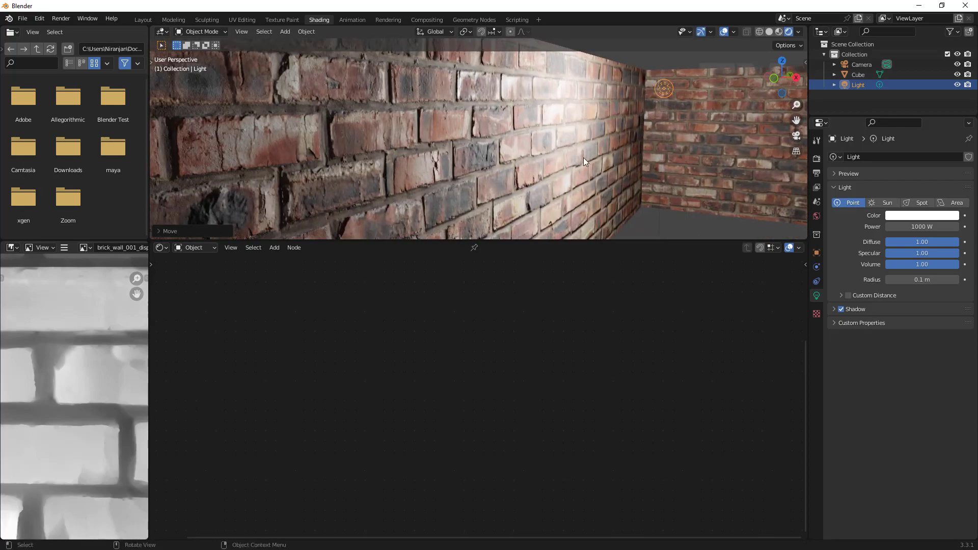
drag(536, 240, 525, 529)
middle_drag(522, 435, 535, 244)
scroll(562, 272, up, 4)
scroll(537, 268, down, 4)
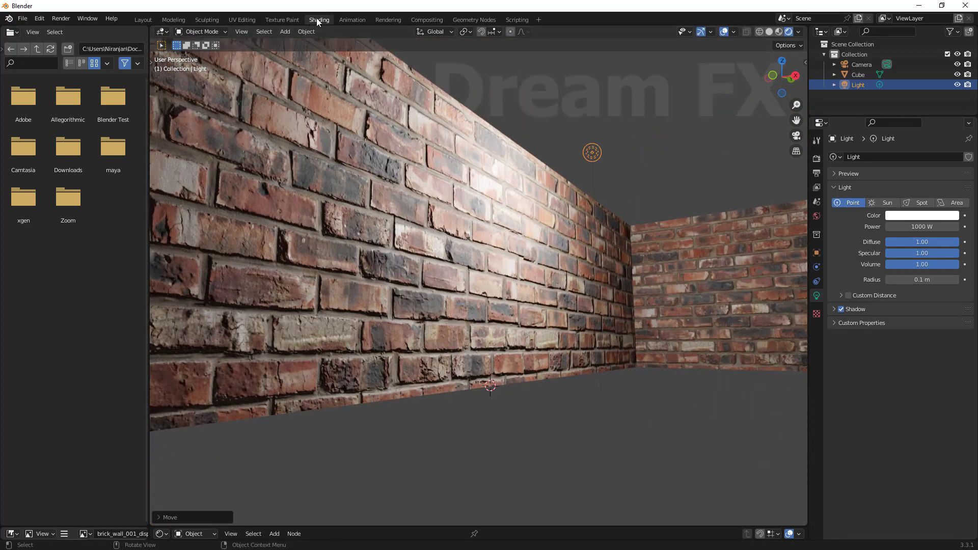
drag(404, 528, 444, 220)
Select the wall object and move its normal and roughness image nodes lower to free space in the node graph.
click(452, 121)
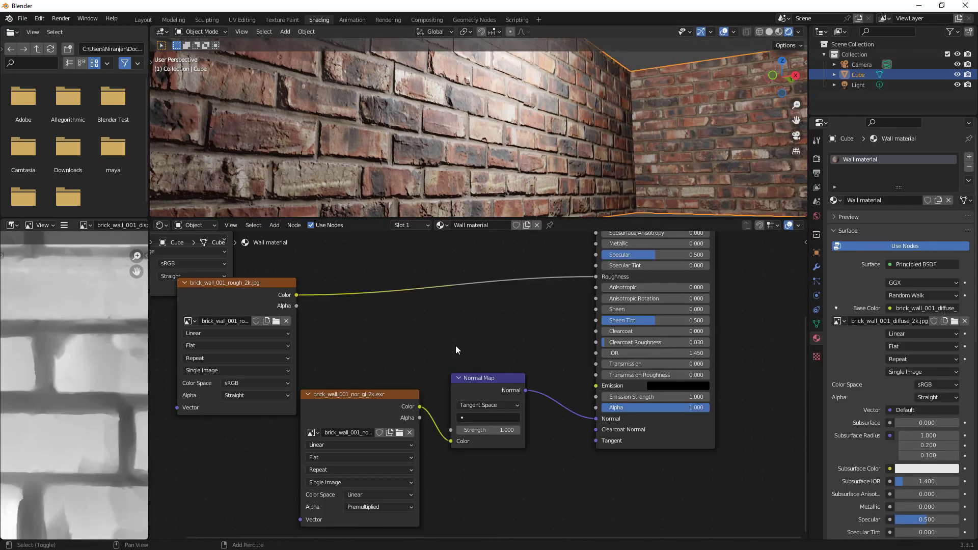
shift+middle_drag(456, 346, 471, 351)
drag(383, 419, 371, 487)
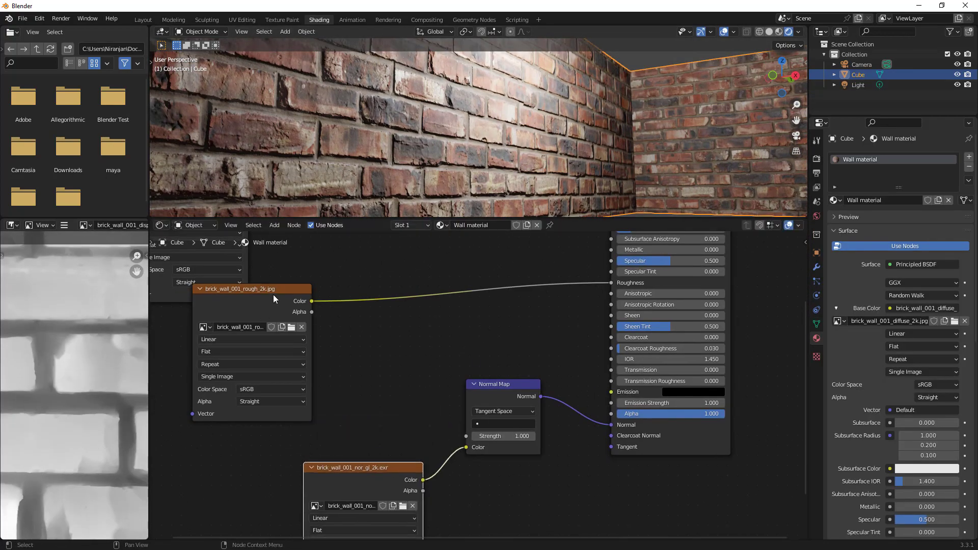
drag(273, 295, 368, 346)
shift+middle_drag(540, 355, 515, 434)
click(364, 344)
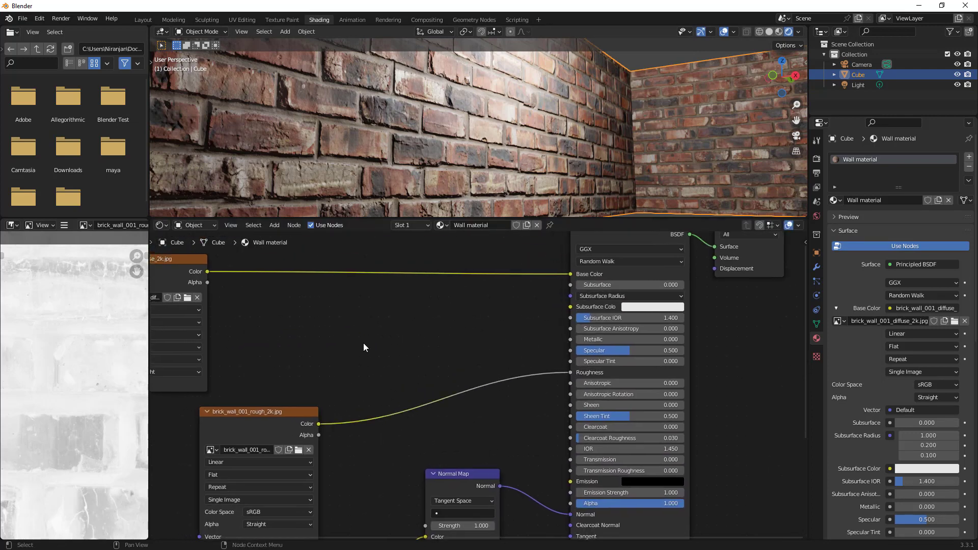
Add another Image Texture node above the roughness image node and detach it from the roughness link.
key(shift+a)
click(364, 344)
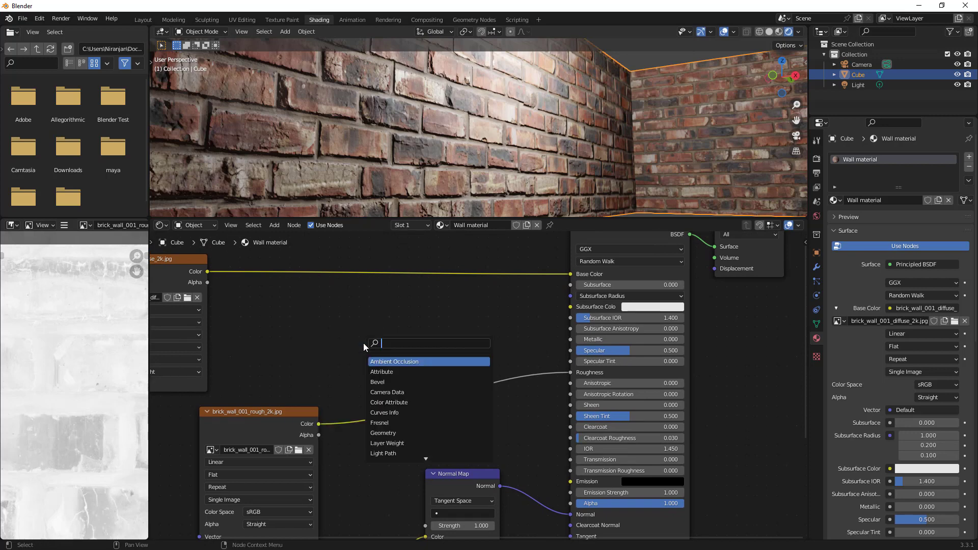
text(Image)
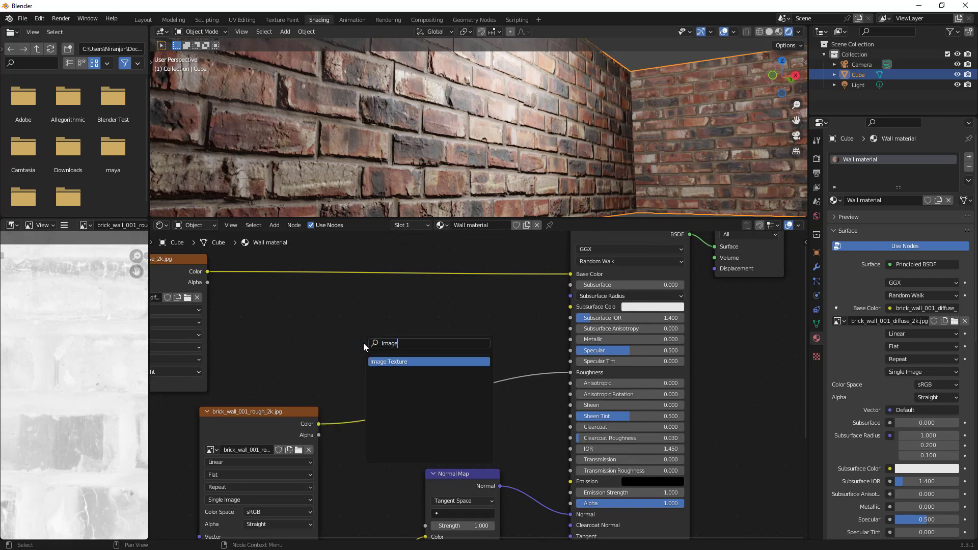
key(Return)
click(427, 333)
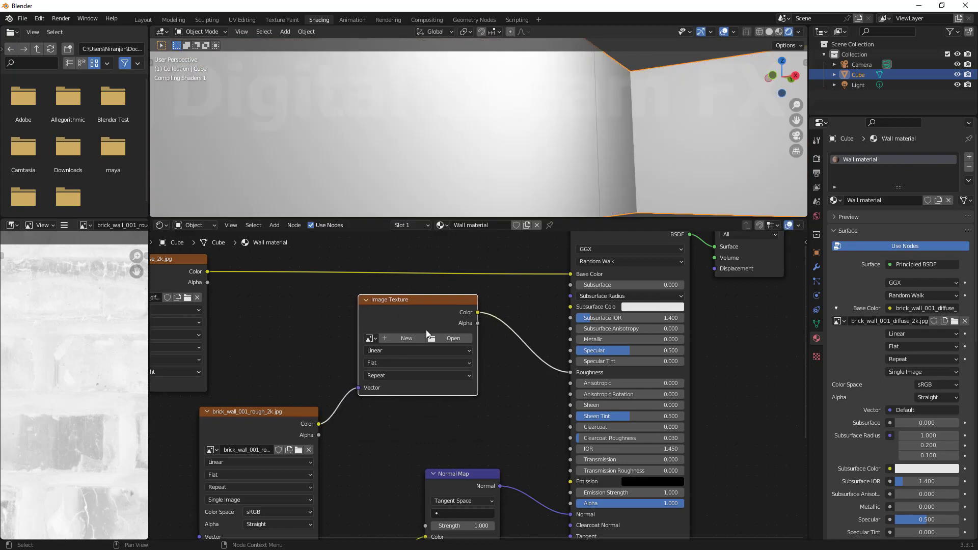
alt+drag(424, 347, 379, 283)
Load brick_wall_001_displacement_2k.png from E:\Blender MJO Course Tuts\New folder\textures into the empty Image Texture node.
click(419, 329)
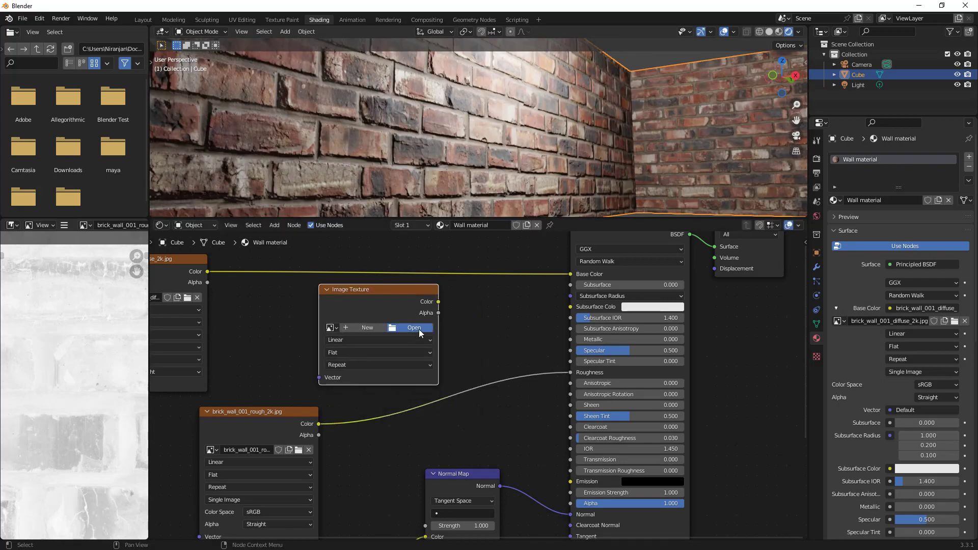
click(384, 126)
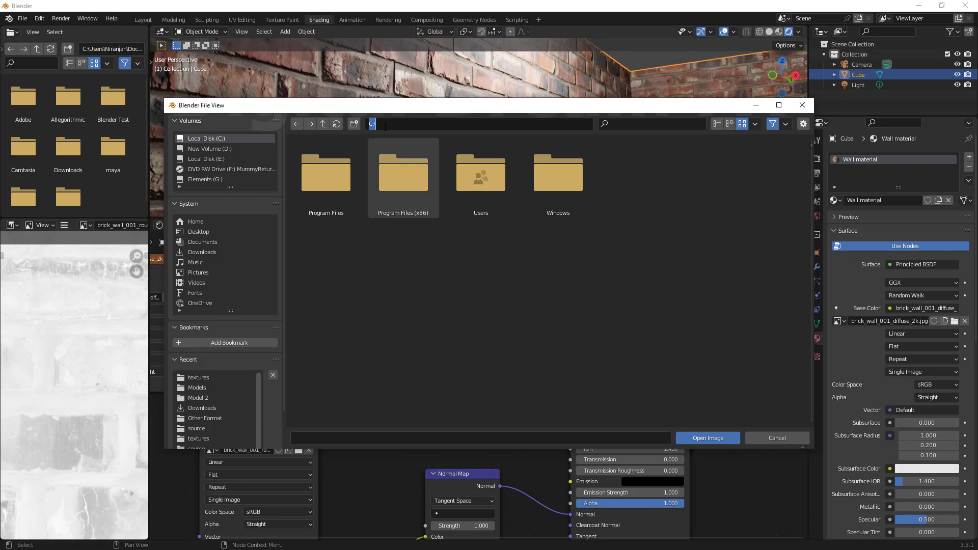
text(E:\Blender MJO Course Tuts\New folder\textures)
key(Return)
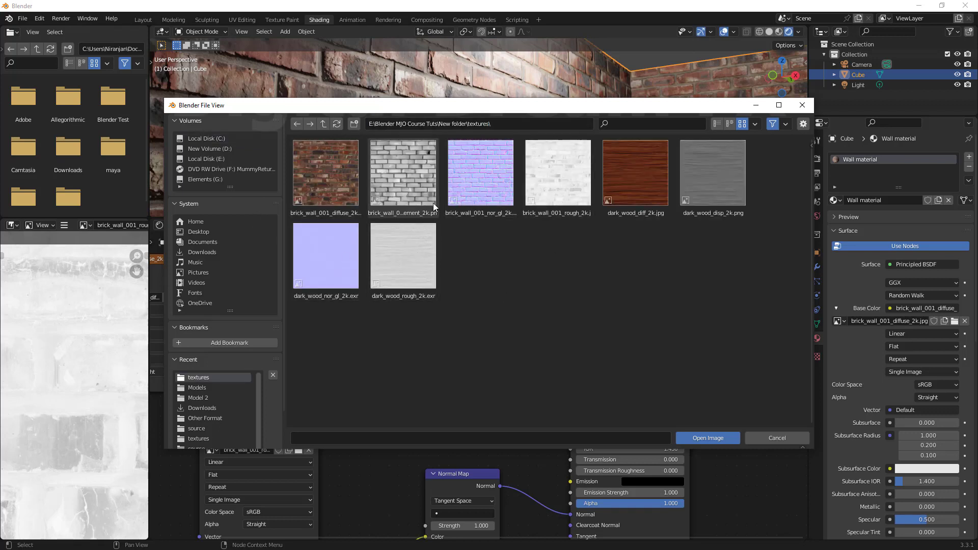
double_click(423, 182)
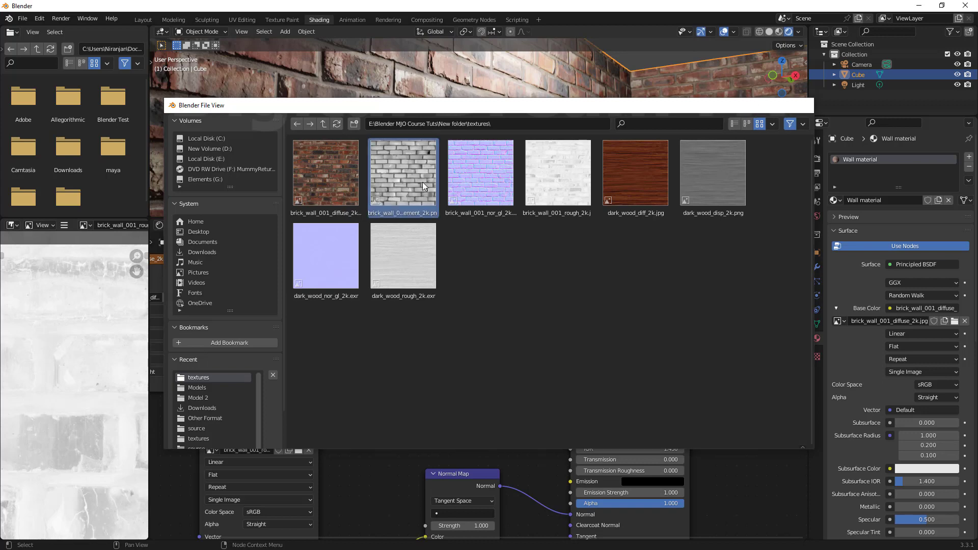
drag(394, 296, 432, 295)
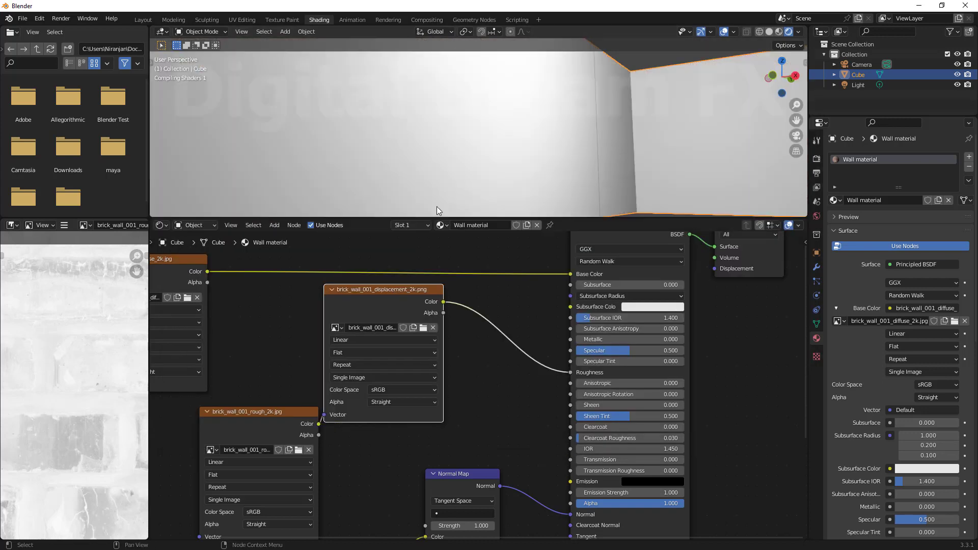
key(ctrl+z)
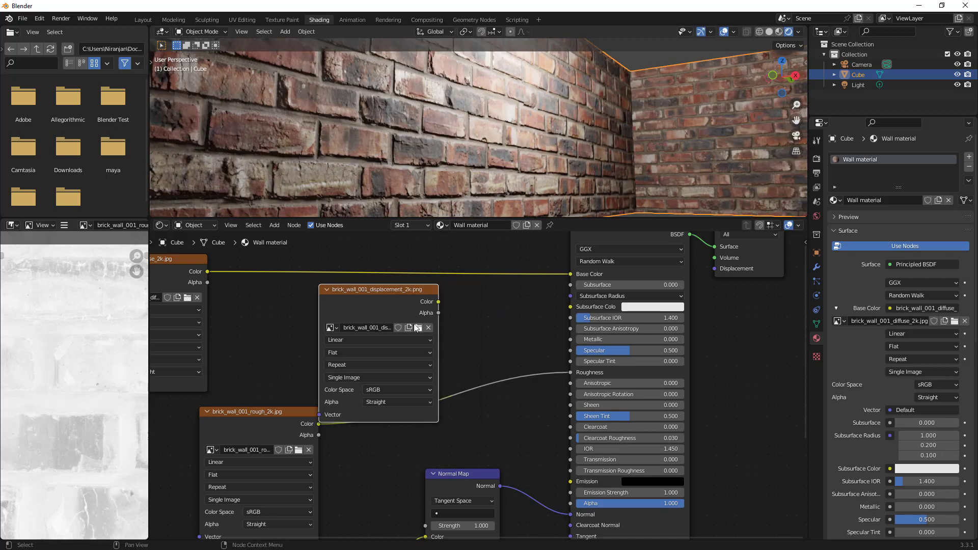
drag(397, 294, 398, 291)
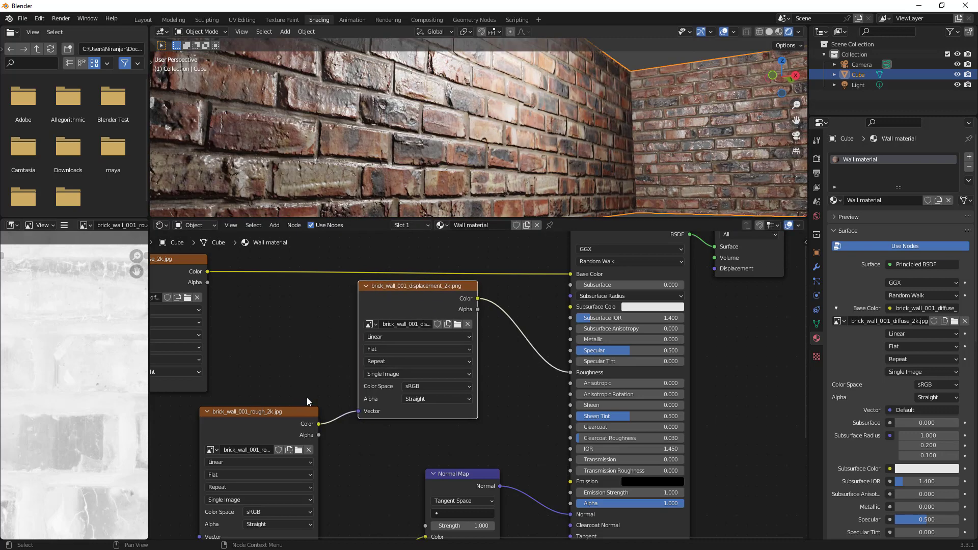
key(ctrl+z)
Move the roughness image node down and link the displacement image's Color output to the Principled BSDF's Metallic input.
drag(285, 410, 294, 529)
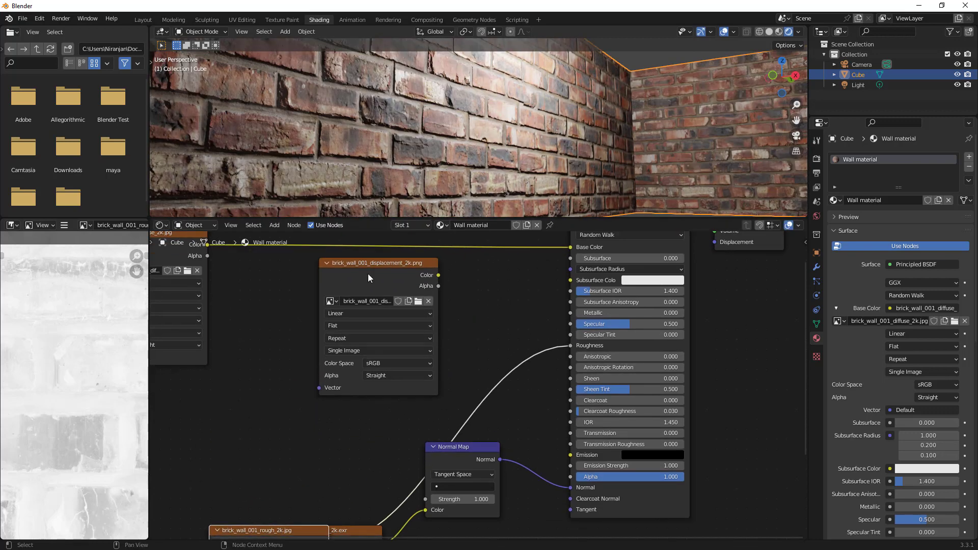
drag(377, 268, 581, 421)
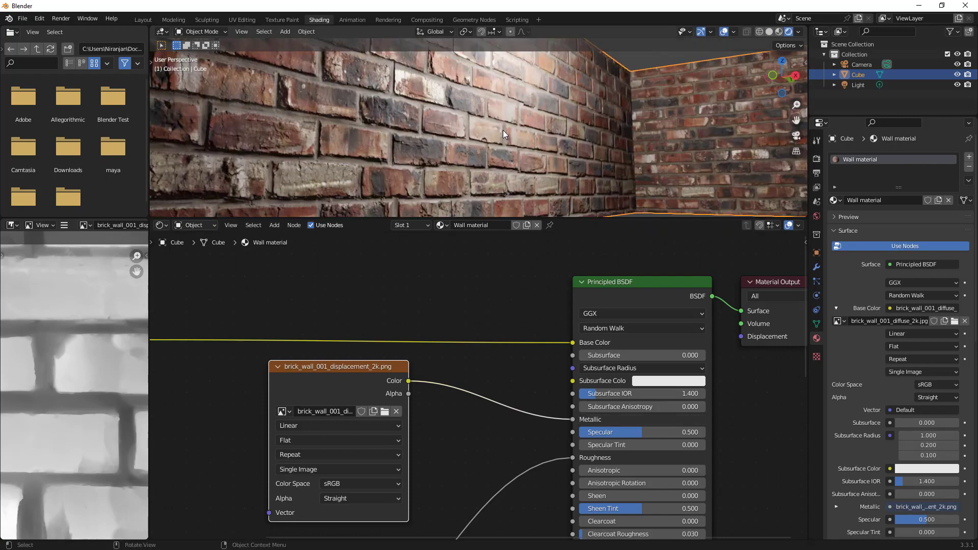
middle_drag(557, 136, 489, 153)
scroll(615, 158, down, 5)
scroll(469, 410, down, 3)
Spread out the node graph by moving the Normal Map node down and the Principled BSDF and Material Output nodes right.
middle_drag(469, 410, 460, 350)
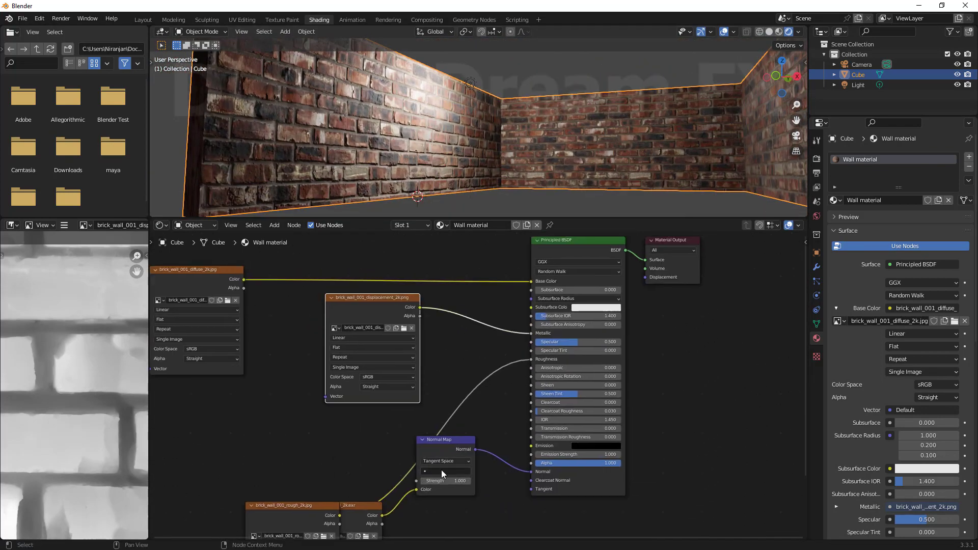
drag(456, 445, 470, 506)
middle_drag(531, 118, 527, 133)
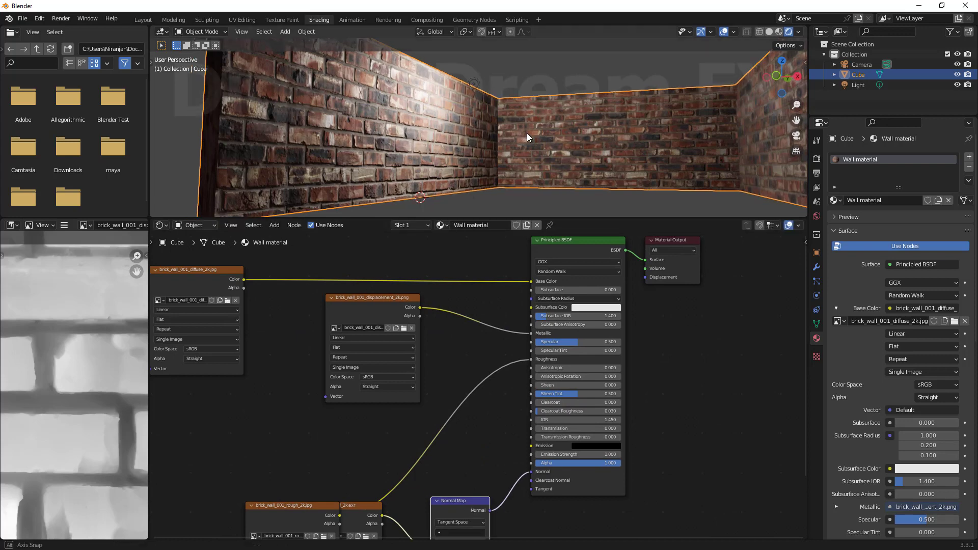
shift+middle_drag(499, 308, 490, 345)
scroll(459, 117, up, 4)
shift+middle_drag(459, 116, 571, 163)
drag(600, 292, 601, 289)
drag(727, 433, 678, 266)
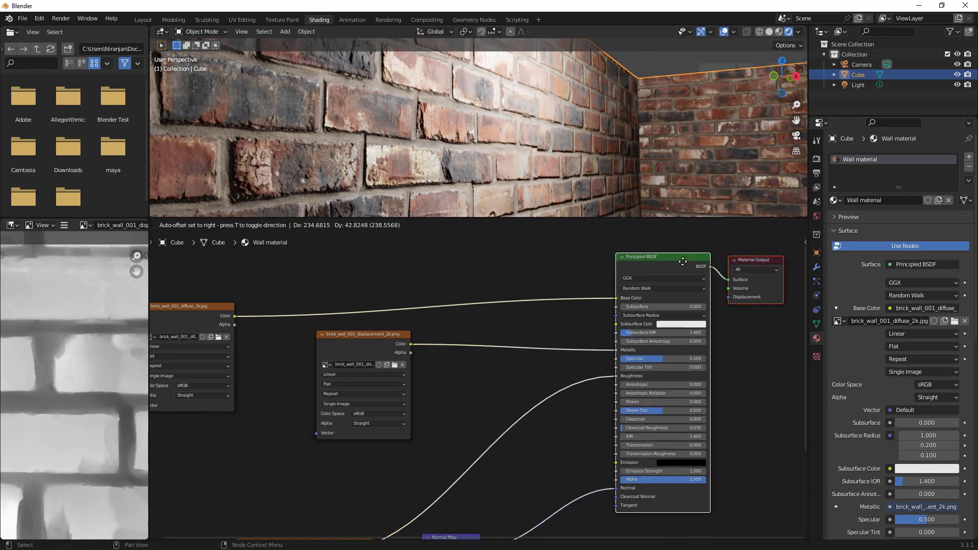
Cut the link between the Normal Map node and the Principled BSDF's Normal input.
middle_drag(555, 415, 513, 361)
middle_drag(495, 433, 500, 455)
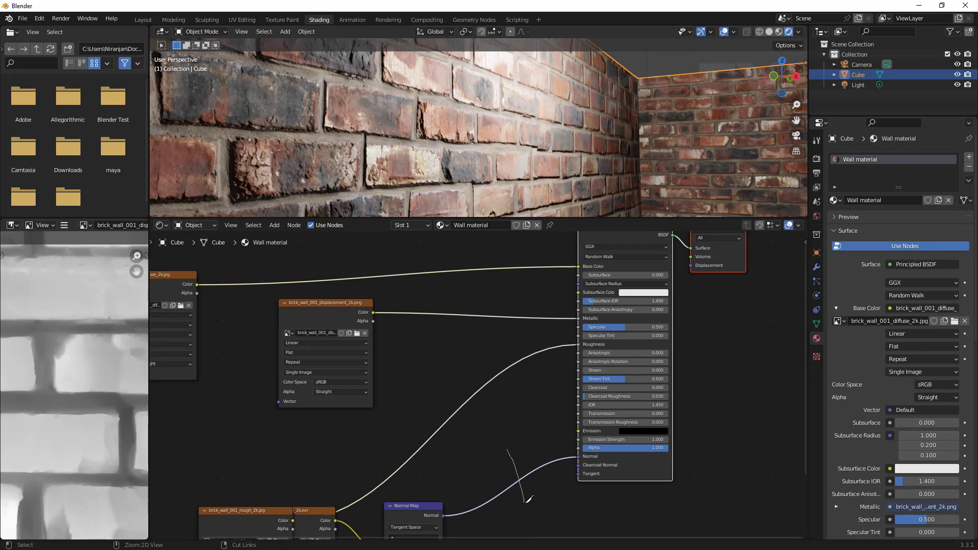
ctrl+right_drag(529, 500, 529, 501)
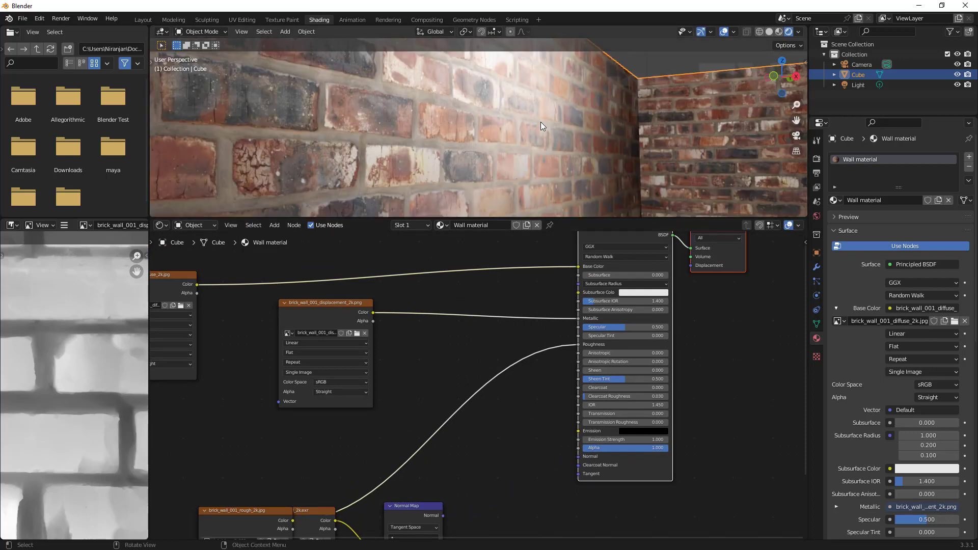
Link the Normal Map node's Normal output back to the Principled BSDF's Normal input.
drag(443, 517, 486, 503)
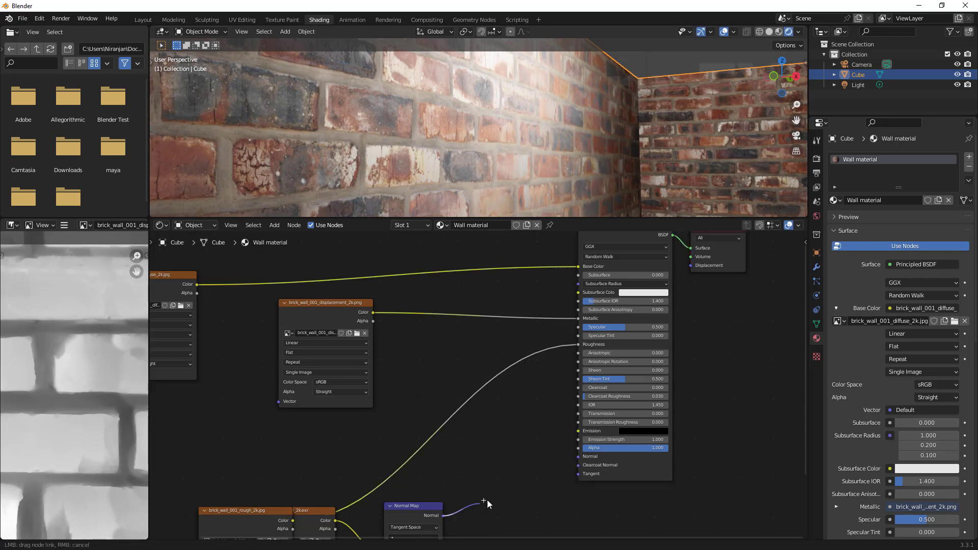
drag(560, 473, 582, 463)
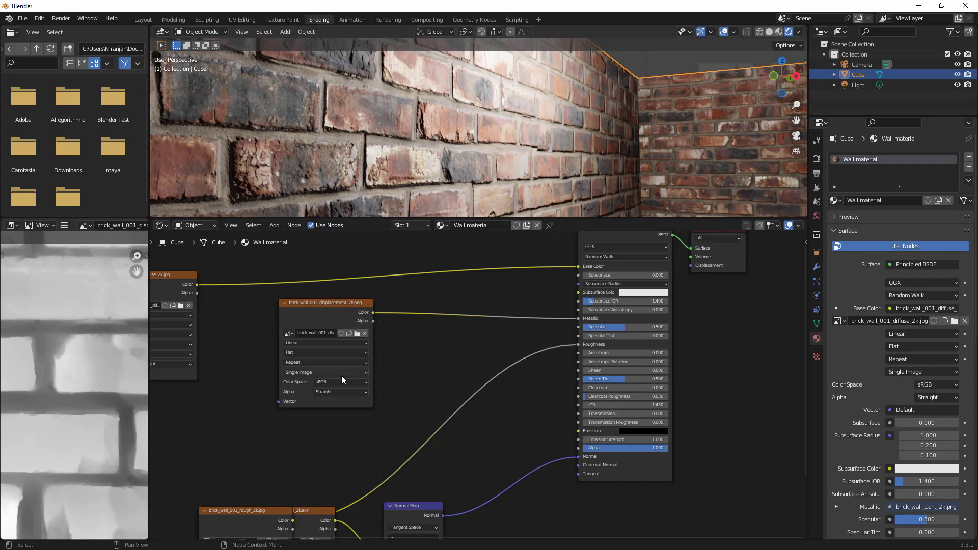
Rearrange the diffuse, displacement, roughness and normal image nodes into a staggered column with clear gaps between them.
scroll(402, 418, down, 6)
middle_drag(408, 403, 416, 368)
drag(347, 433, 223, 351)
drag(378, 437, 370, 485)
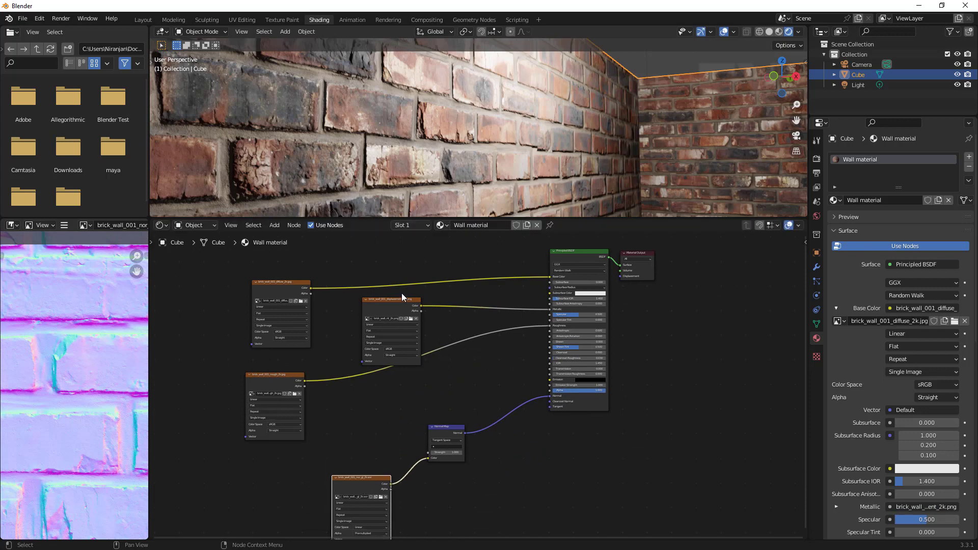
drag(400, 296, 377, 294)
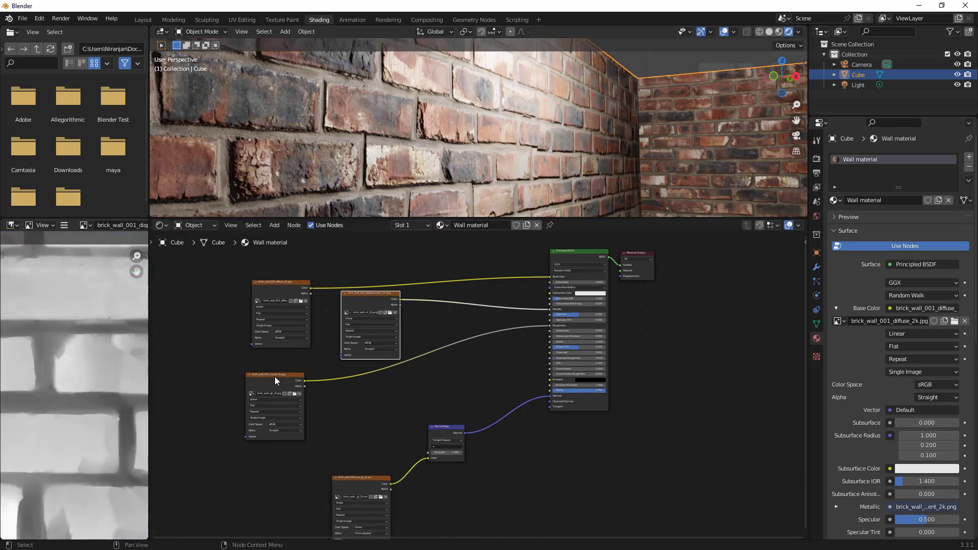
drag(274, 377, 376, 385)
drag(294, 282, 302, 250)
drag(357, 485, 377, 481)
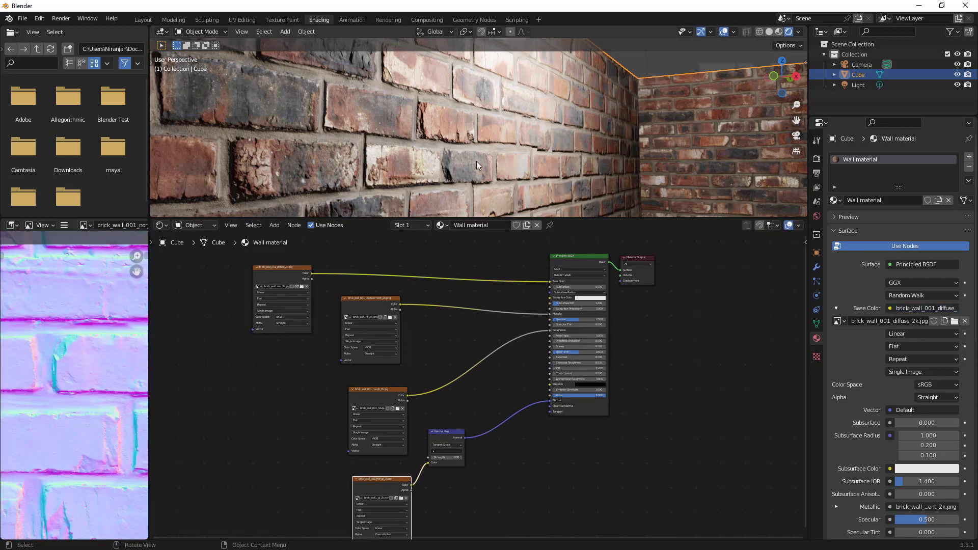
Move the roughness image node up so it sits closer beneath the displacement image node.
scroll(478, 154, down, 6)
middle_drag(572, 141, 506, 167)
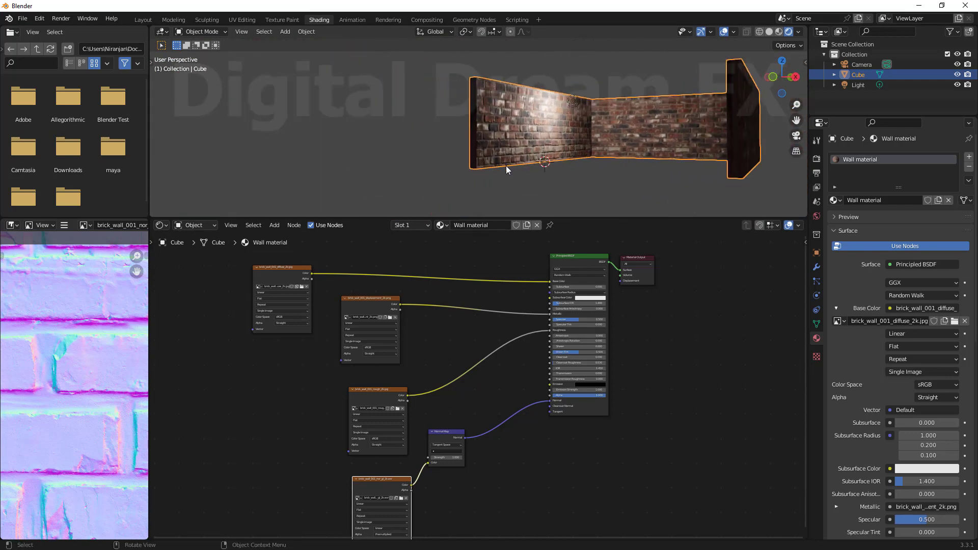
middle_drag(435, 250, 480, 248)
scroll(448, 268, down, 2)
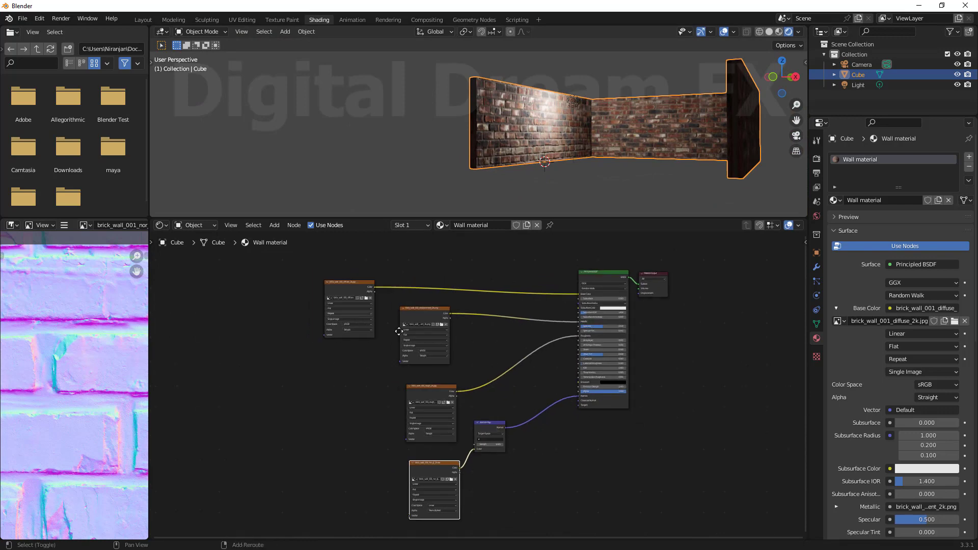
scroll(460, 326, up, 2)
middle_drag(352, 316, 461, 304)
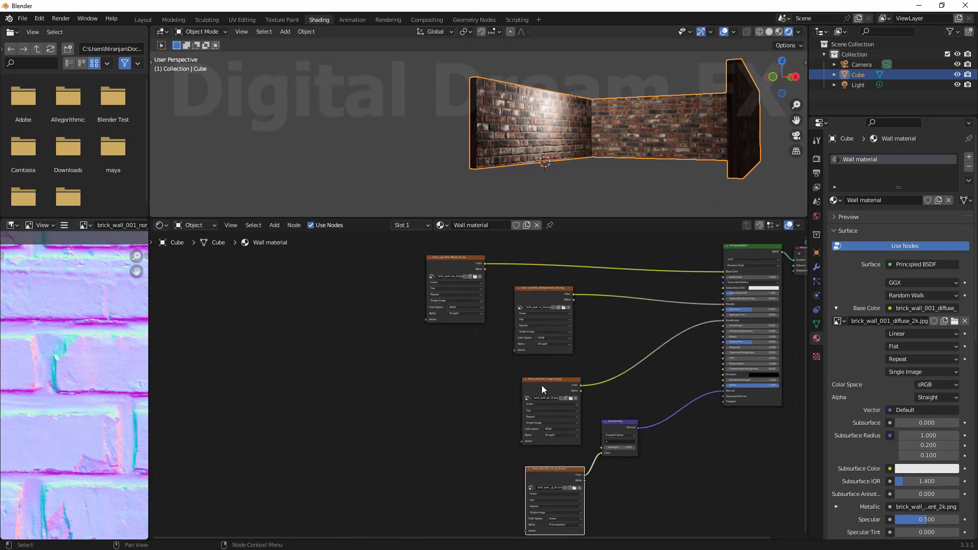
drag(543, 381, 537, 365)
shift+middle_drag(361, 389, 378, 371)
click(320, 353)
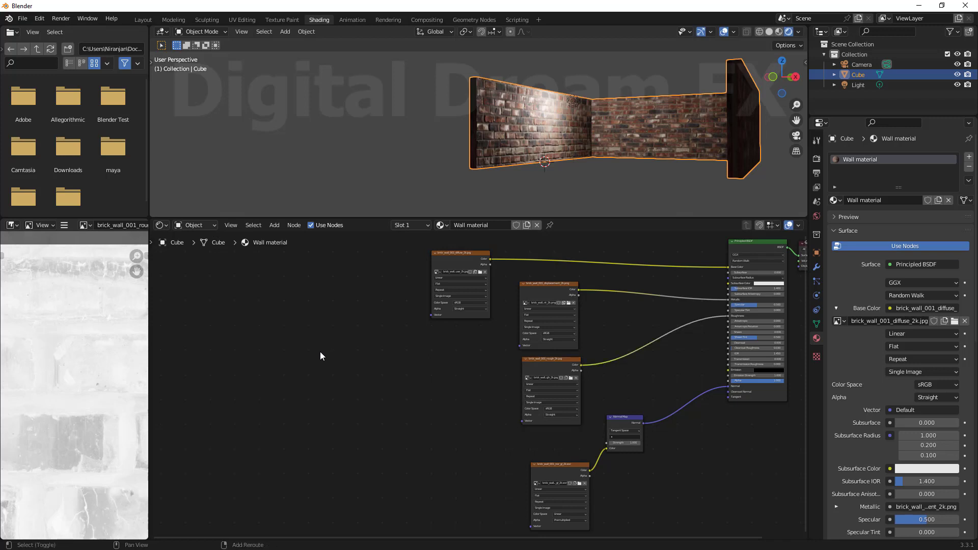
key(shift+a)
text(ma)
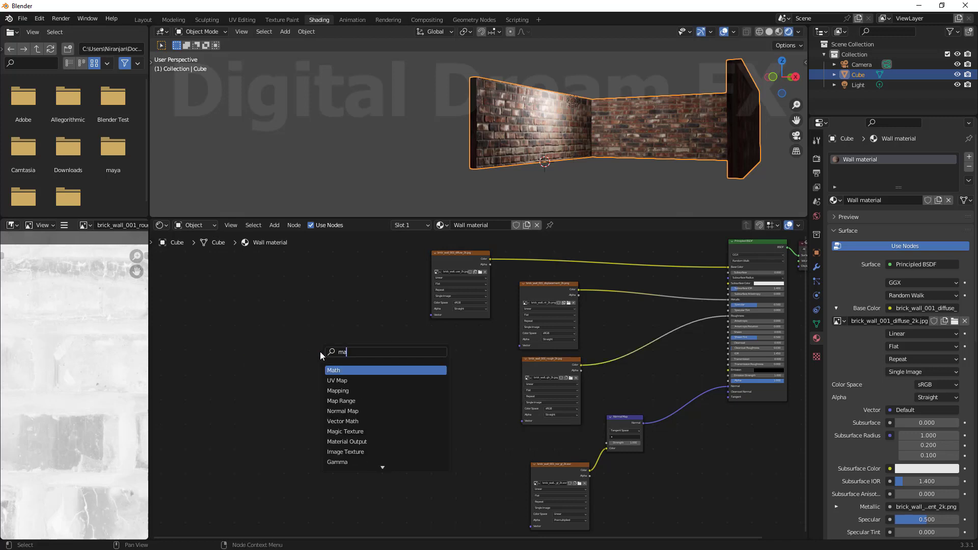
text(p)
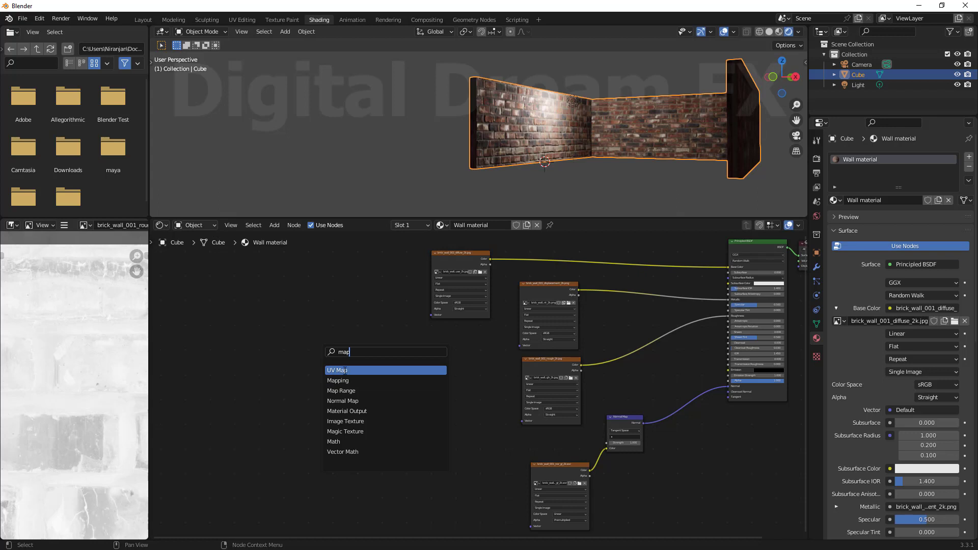
click(345, 371)
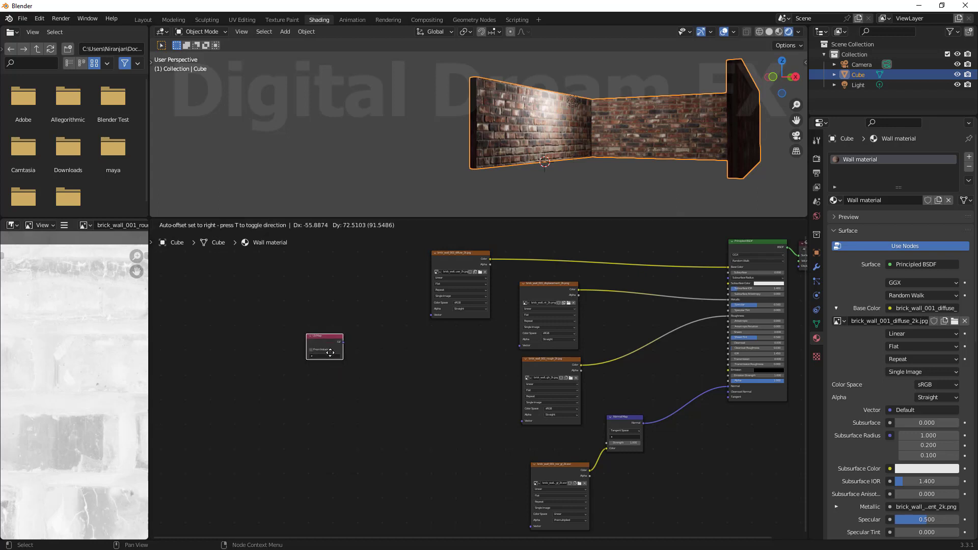
click(329, 348)
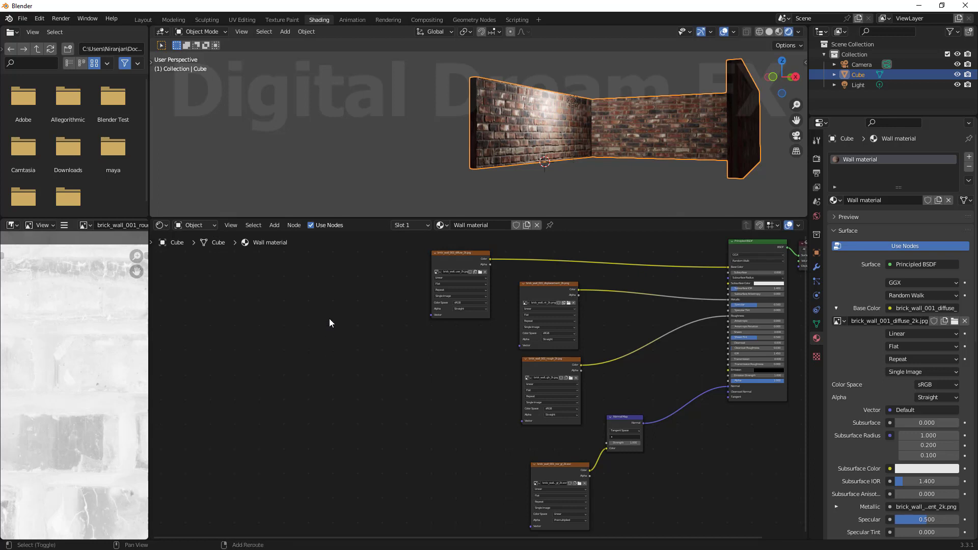
key(shift+a)
Add linked Texture Coordinate and Mapping nodes to the diffuse image node with Node Wrangler's texture setup.
click(466, 257)
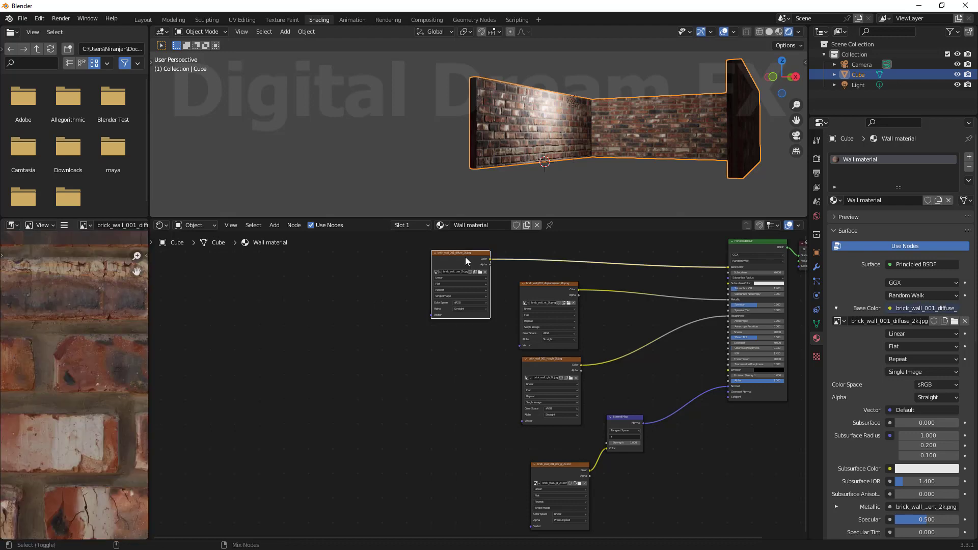
key(ctrl+shift+t)
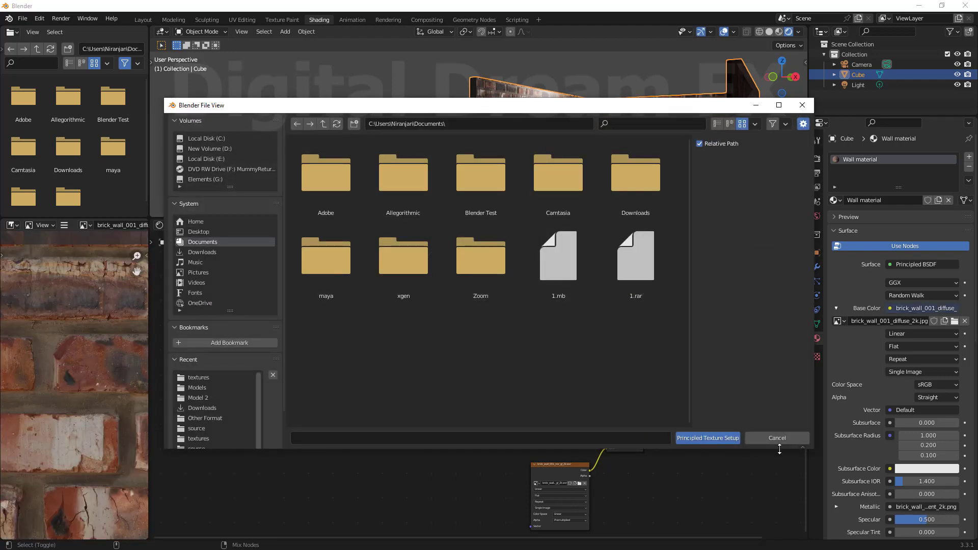
click(778, 438)
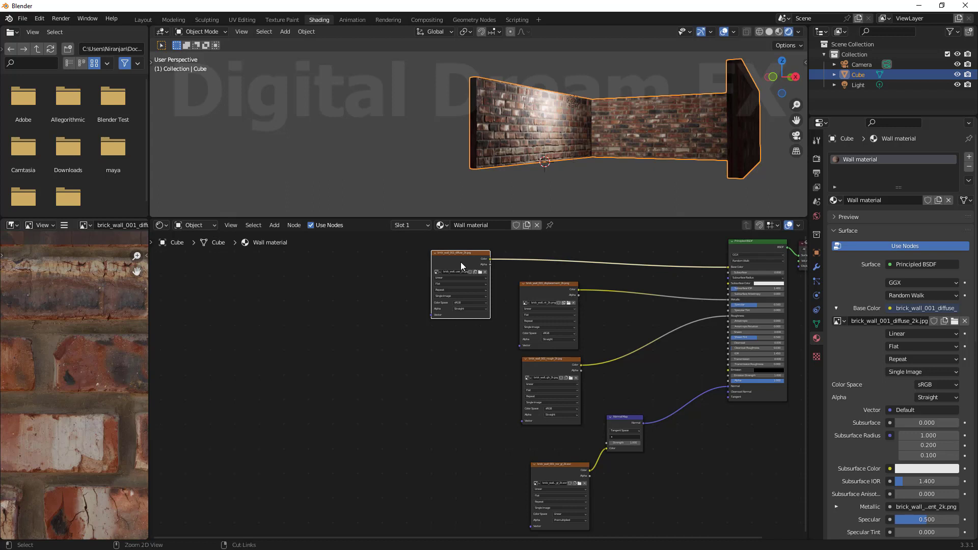
key(ctrl+t)
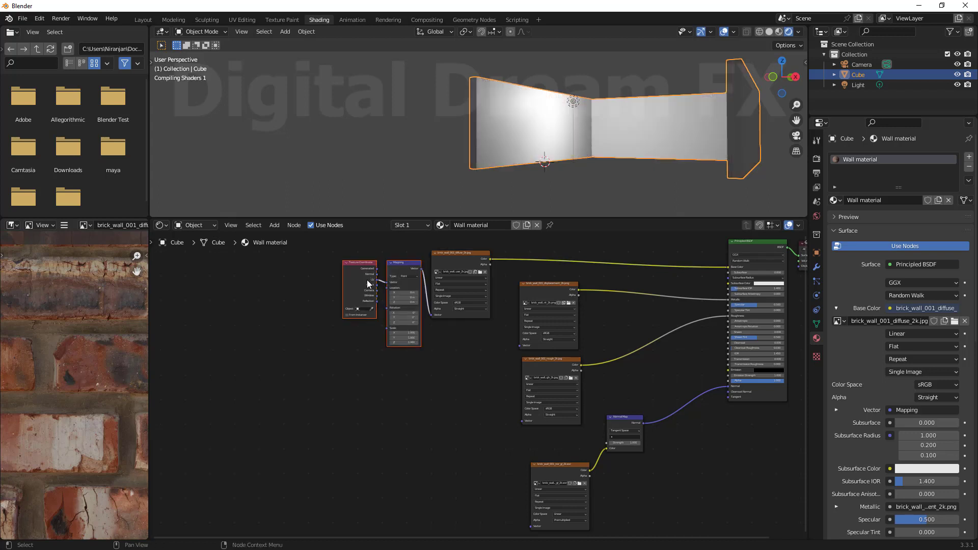
Move the Texture Coordinate and Mapping nodes down and away from the diffuse image node, leaving a gap between the two.
middle_drag(410, 402, 469, 442)
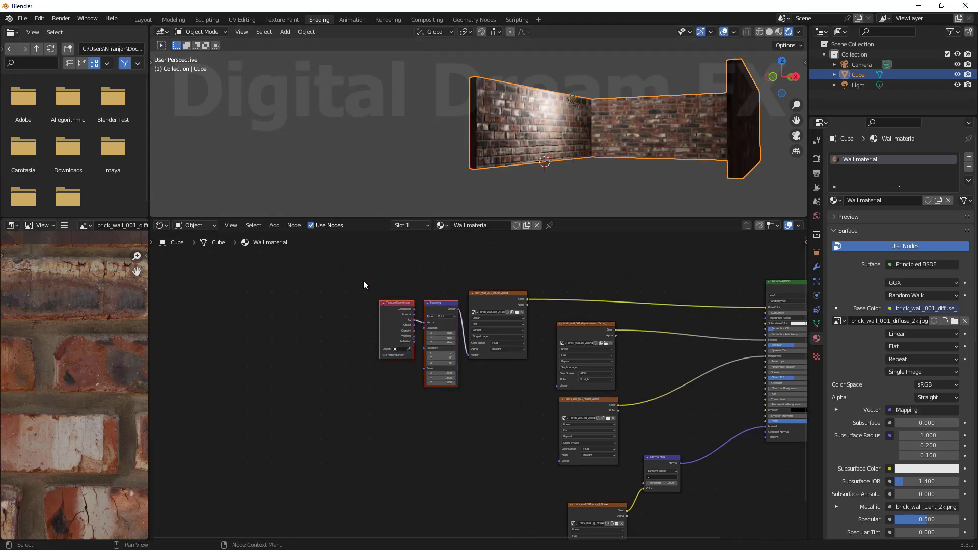
drag(364, 283, 375, 353)
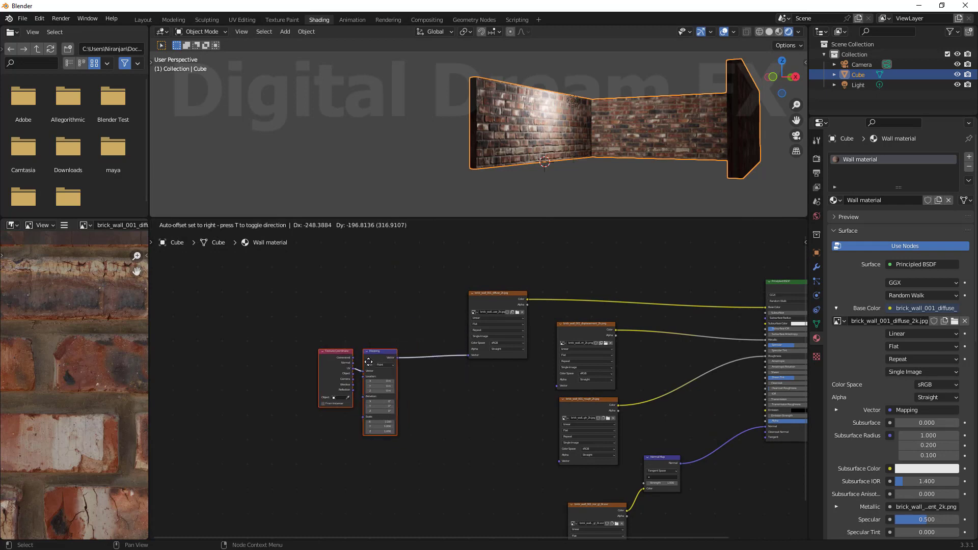
scroll(416, 386, up, 6)
shift+middle_drag(426, 376, 575, 417)
drag(410, 382, 470, 425)
click(500, 454)
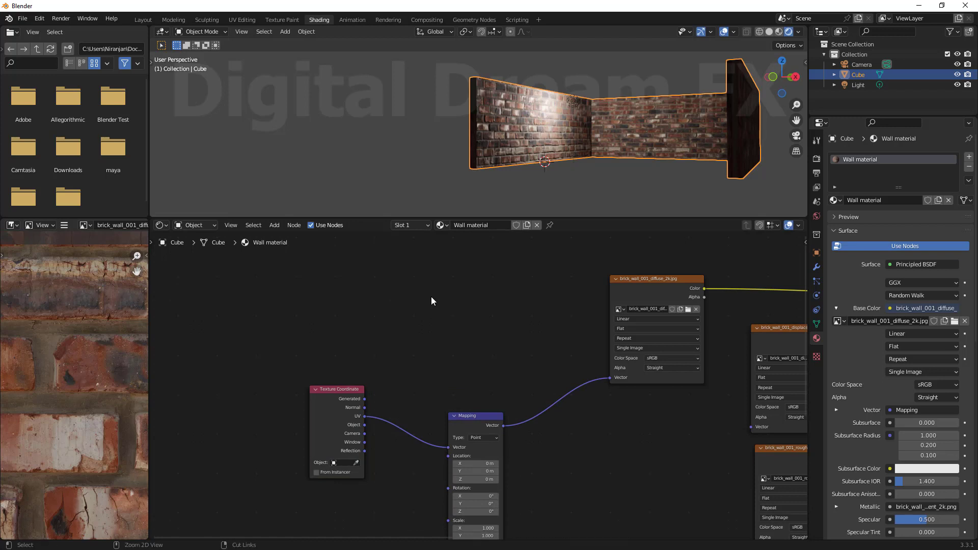
click(641, 298)
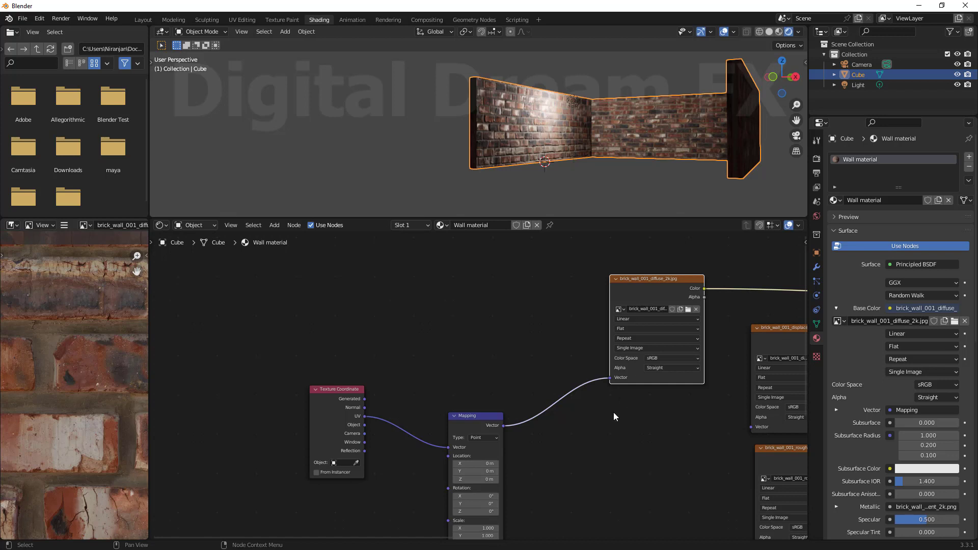
Try a separate Texture Coordinate and Mapping setup on the displacement image node and delete the extra pair.
scroll(605, 430, down, 3)
shift+middle_drag(605, 430, 571, 348)
click(608, 286)
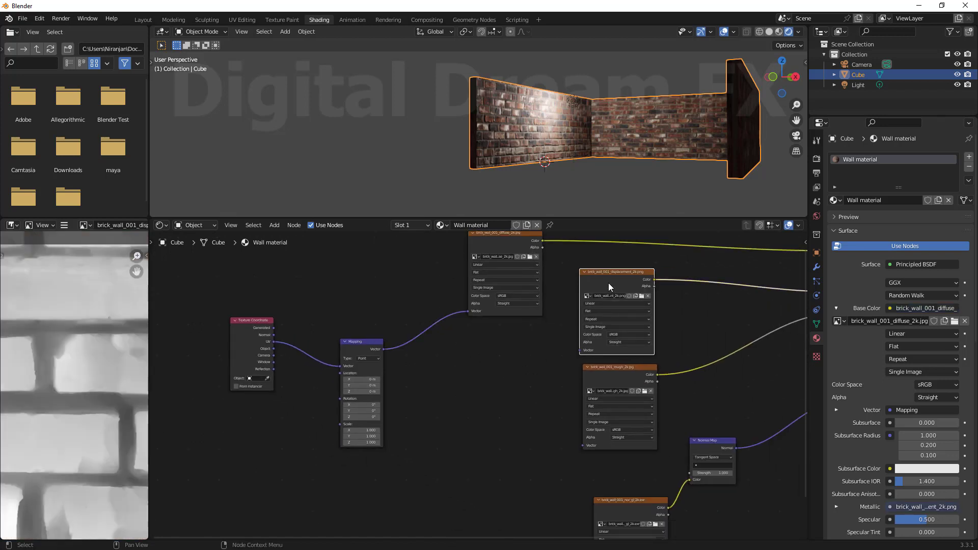
key(ctrl+t)
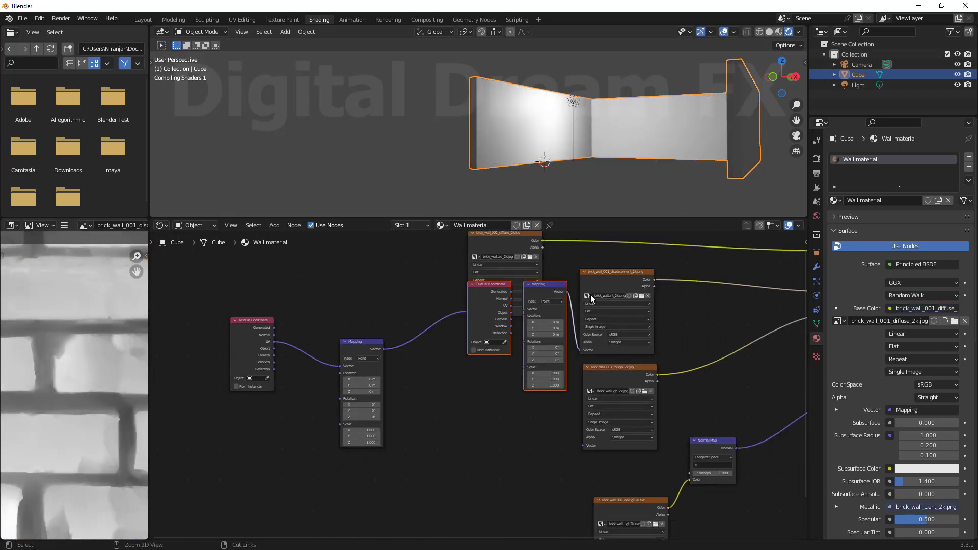
drag(488, 291, 445, 402)
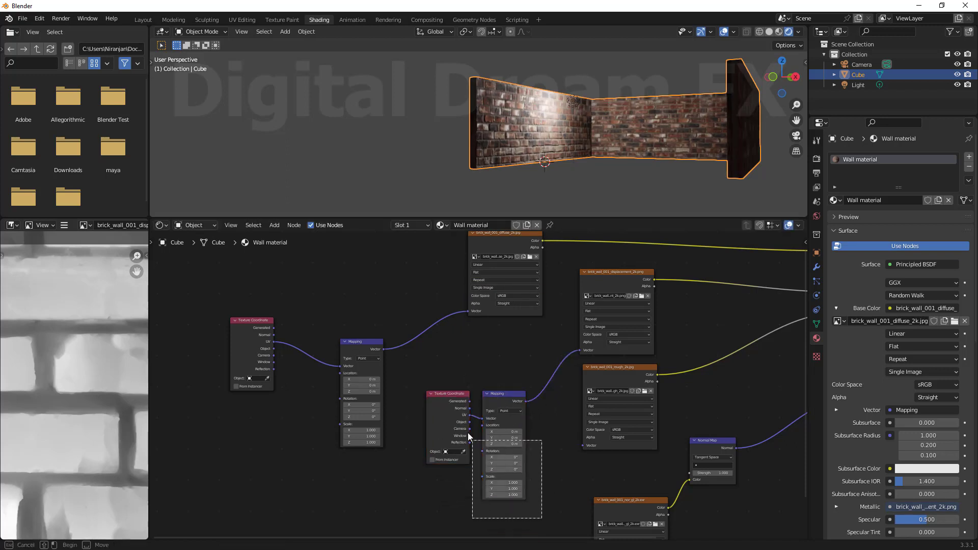
key(Delete)
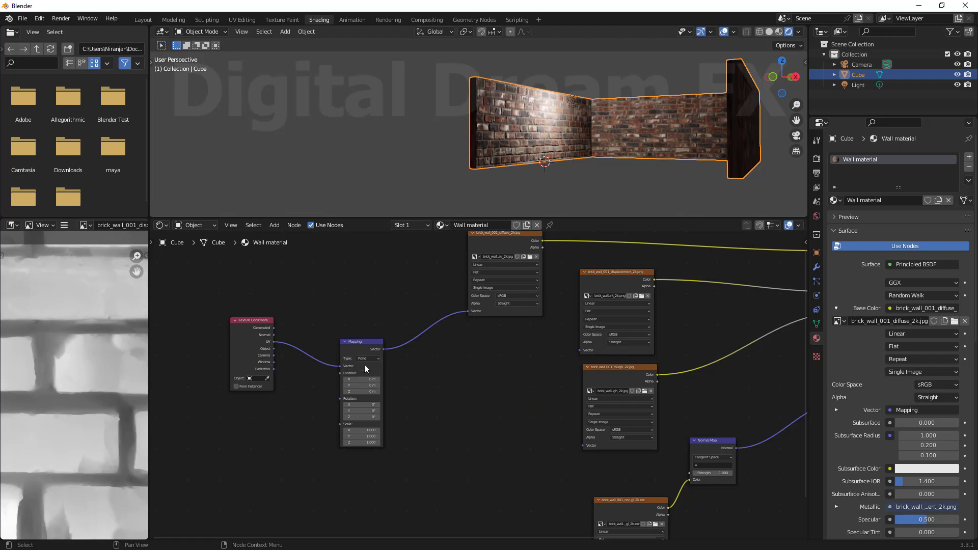
Move the Texture Coordinate node down and farther from the Mapping node, undoing the stray change to the Mapping node.
scroll(442, 411, up, 2)
middle_drag(443, 412, 591, 474)
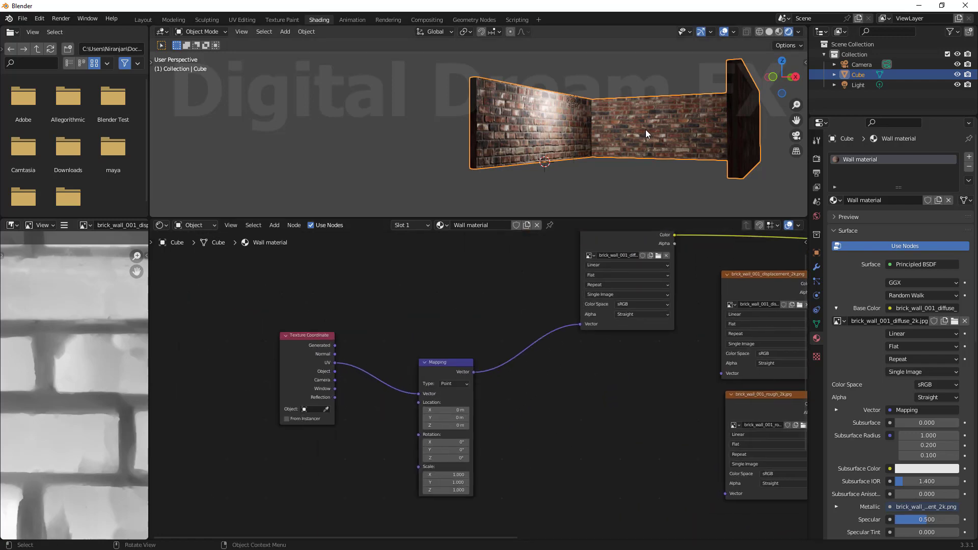
middle_drag(646, 129, 438, 188)
scroll(561, 126, up, 7)
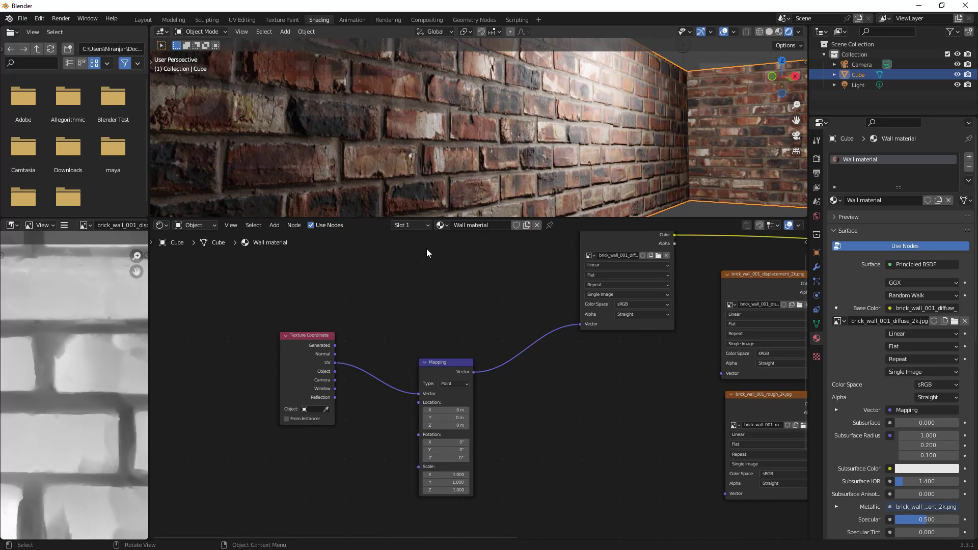
middle_drag(350, 320, 361, 321)
drag(342, 345, 313, 378)
drag(458, 411, 550, 412)
key(ctrl+z)
Move the diffuse image node up and shift the displacement image node slightly left.
scroll(466, 420, down, 2)
middle_drag(579, 444, 464, 452)
scroll(479, 452, down, 4)
drag(483, 322, 477, 290)
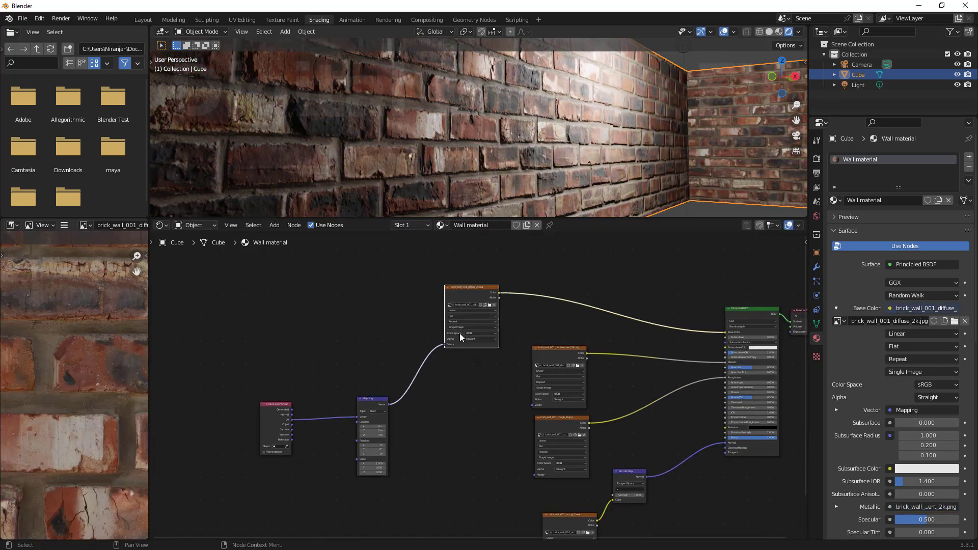
drag(553, 350, 550, 348)
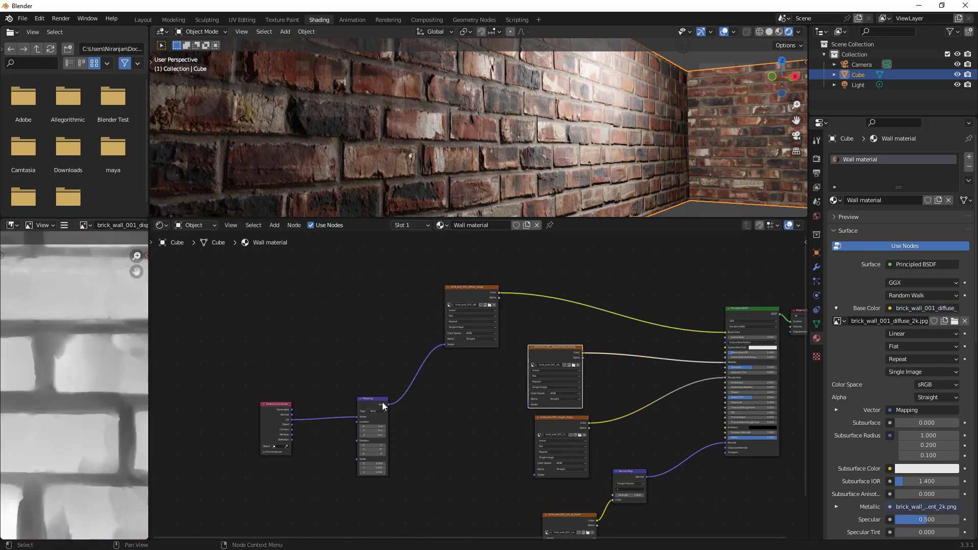
Link the Mapping node's Vector output to the Vector inputs of the displacement, roughness and normal image nodes.
scroll(420, 455, up, 1)
middle_drag(421, 455, 415, 389)
scroll(372, 340, up, 3)
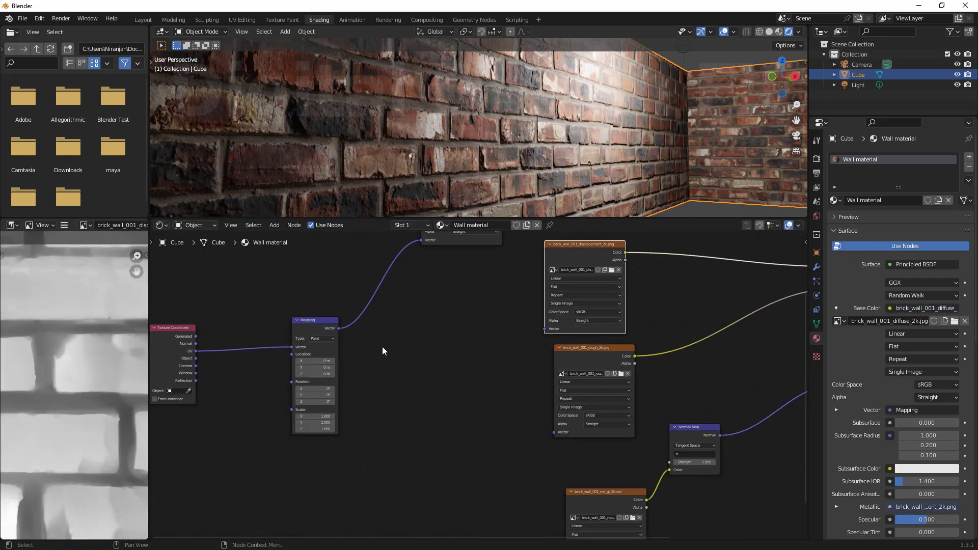
drag(319, 343, 561, 343)
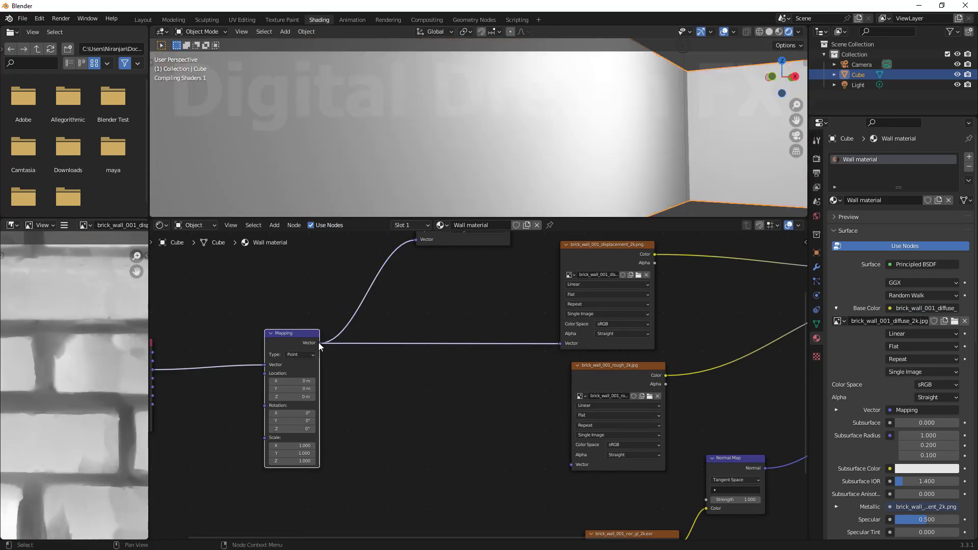
drag(320, 343, 572, 463)
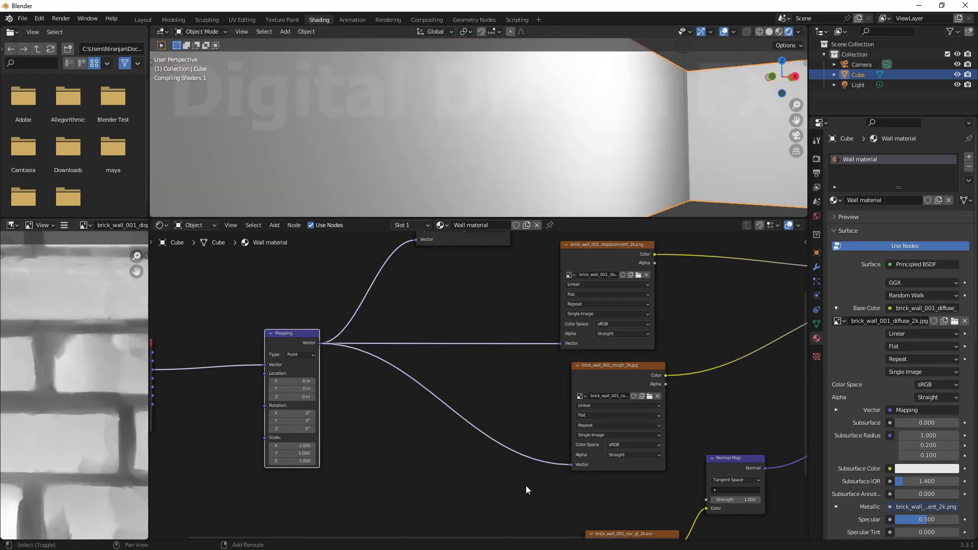
middle_drag(526, 486, 507, 372)
scroll(435, 379, down, 1)
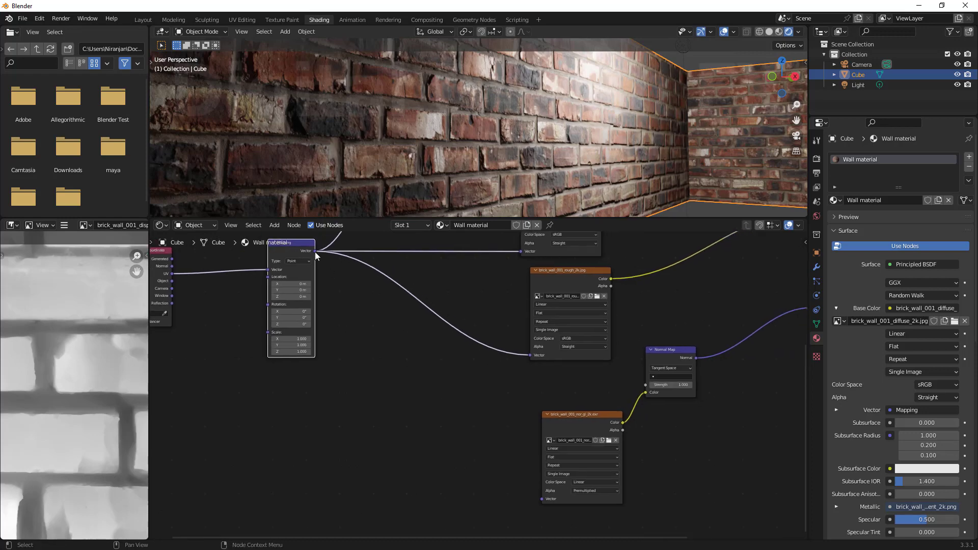
drag(315, 251, 543, 500)
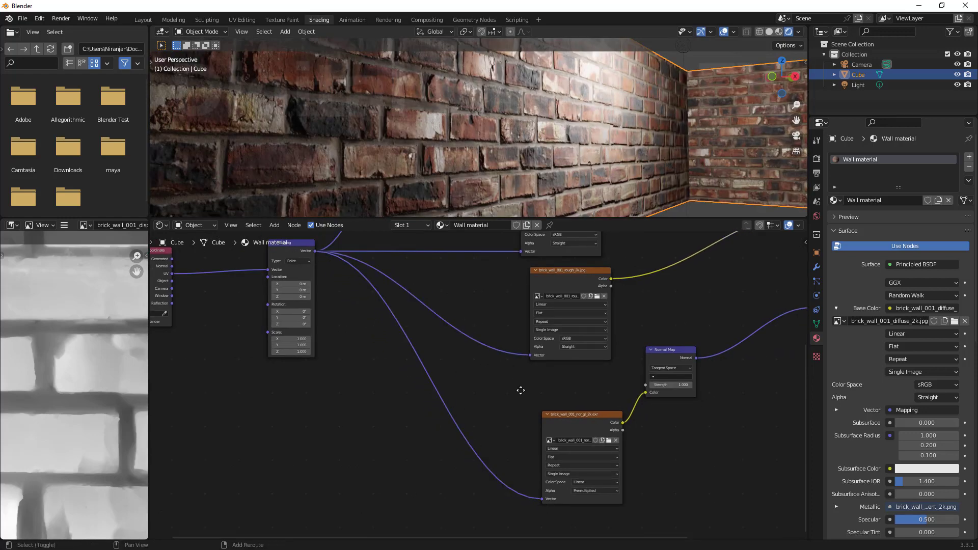
middle_drag(521, 391, 699, 503)
scroll(540, 446, up, 4)
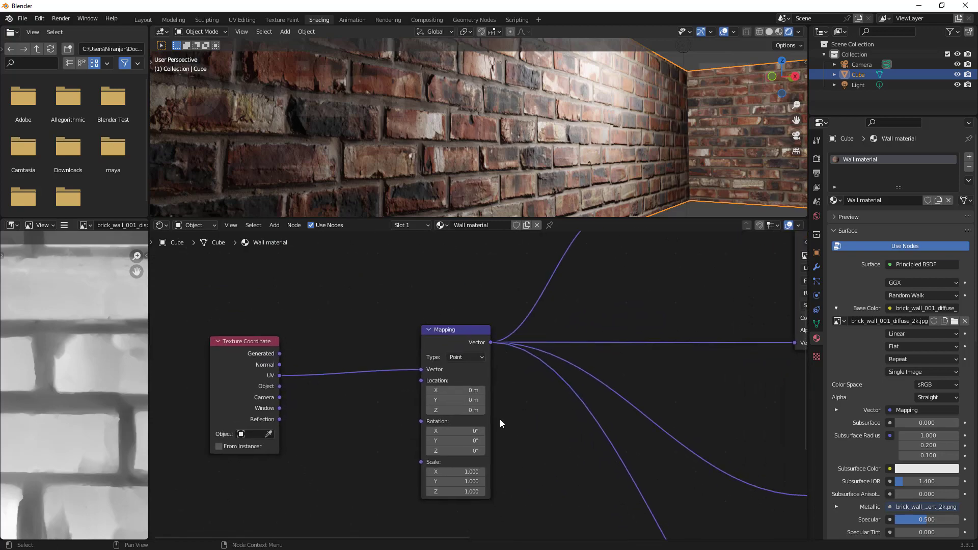
Try shifting the brick texture with the Mapping node's X and Y Location values, and restore both to 0 m.
drag(459, 390, 550, 390)
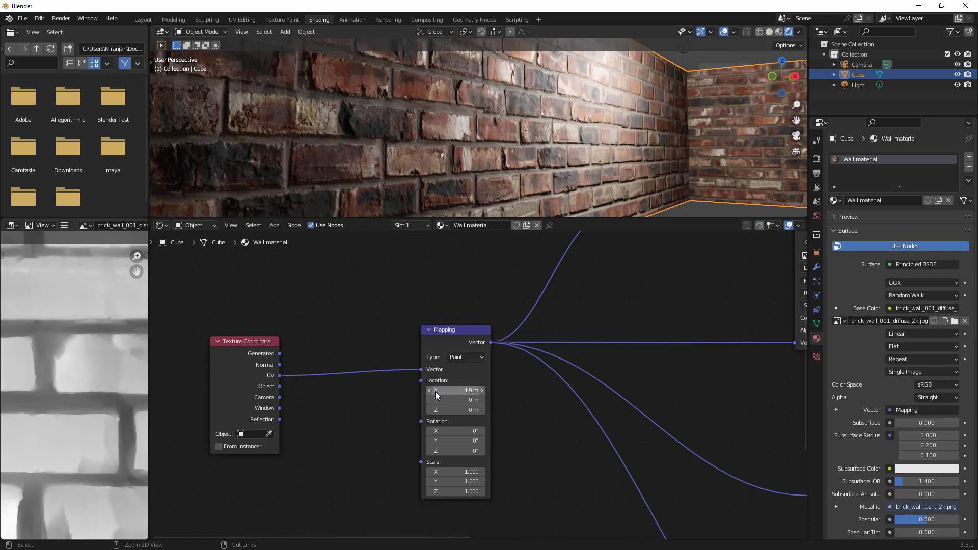
key(ctrl+z)
drag(477, 216, 482, 342)
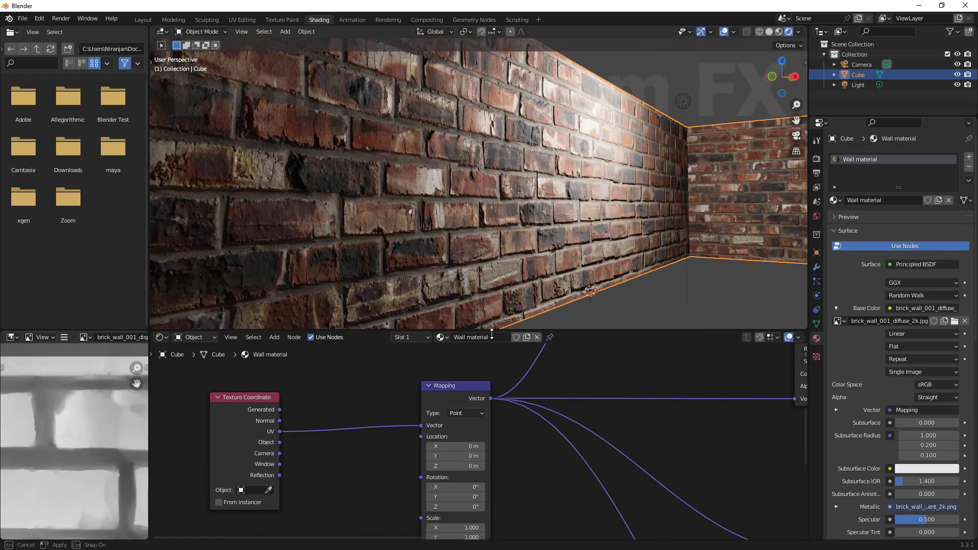
scroll(540, 271, down, 4)
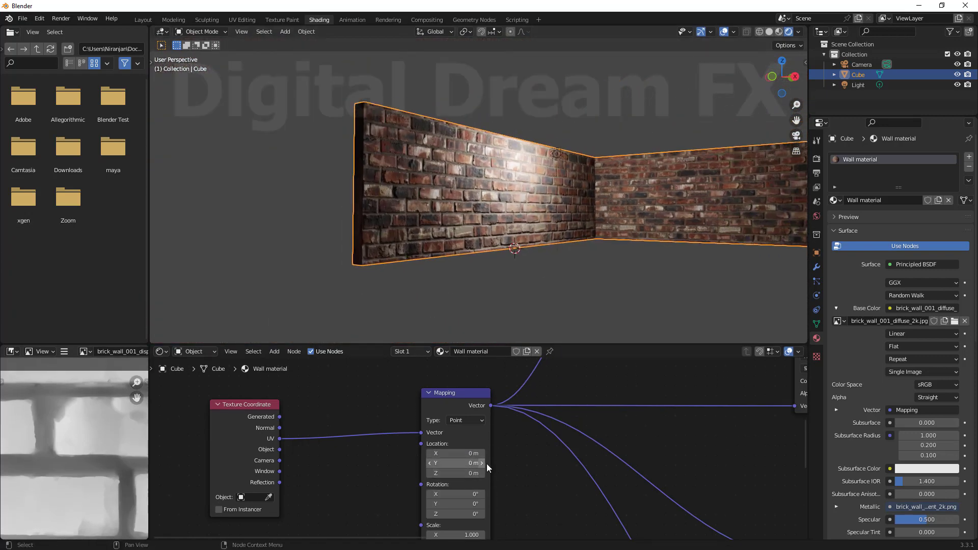
drag(473, 463, 515, 464)
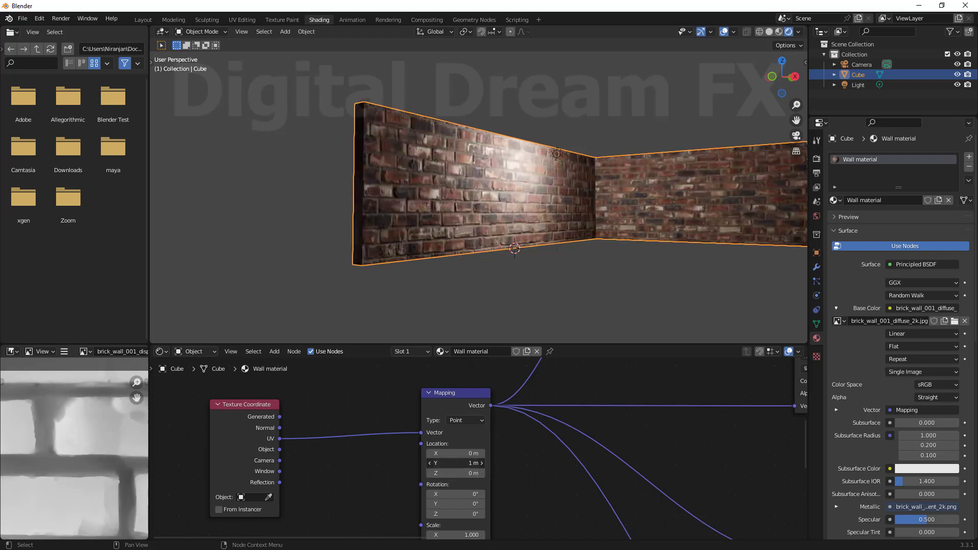
drag(473, 463, 458, 464)
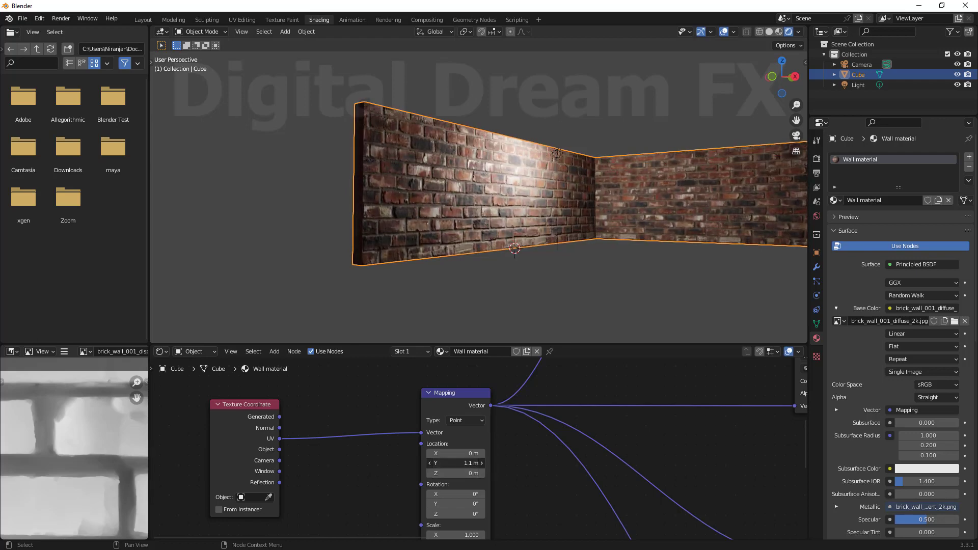
middle_drag(504, 492, 499, 455)
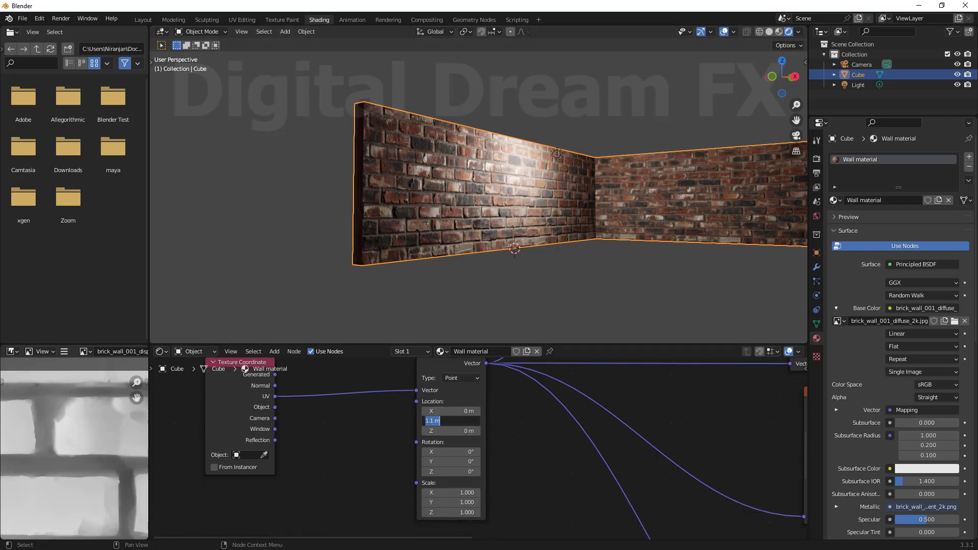
key(Return)
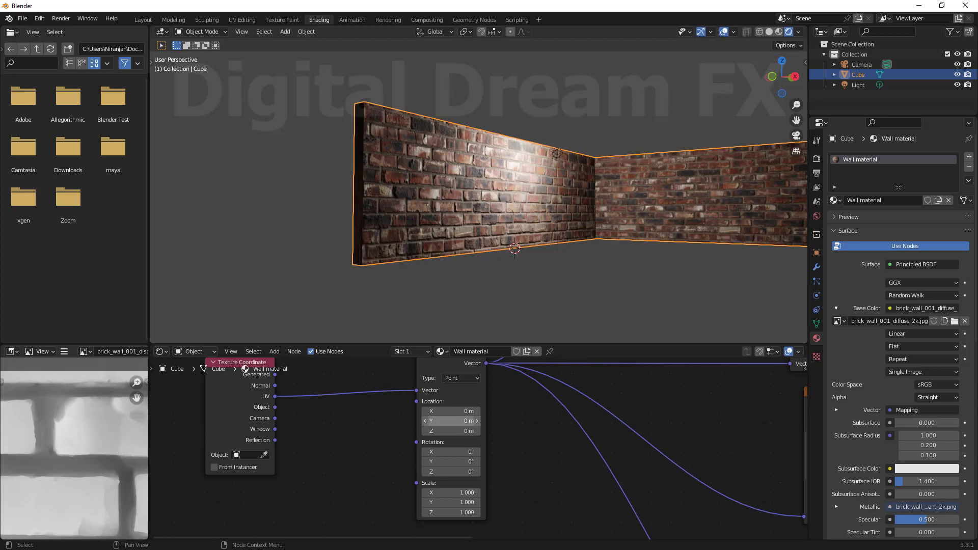
Try changing the Mapping node's Rotation values and undo the changes.
middle_drag(506, 478, 499, 467)
drag(444, 442, 444, 486)
key(ctrl+z)
key(ctrl+z)
key(ctrl+z)
key(ctrl+z)
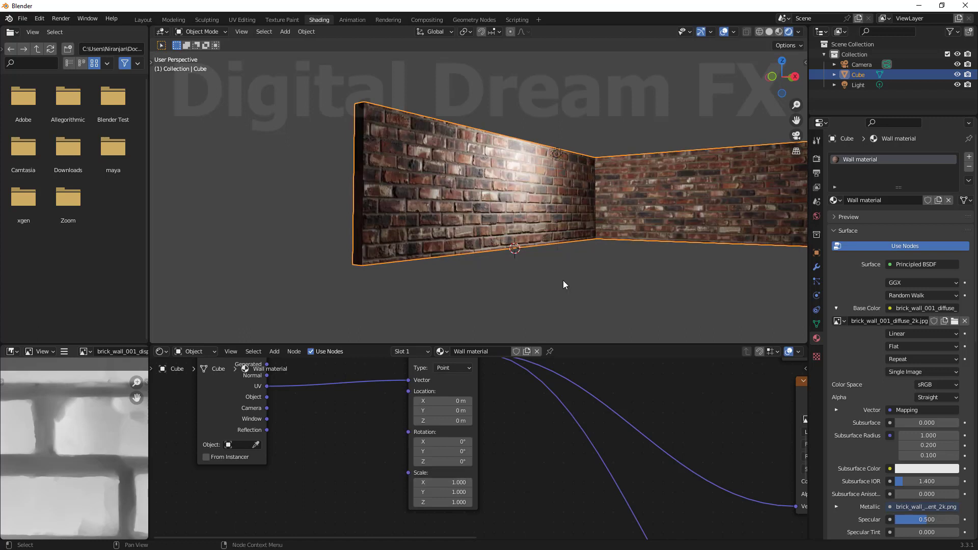
Move the Texture Coordinate, Mapping and diffuse image nodes together so the diffuse node lines up with the other image nodes.
scroll(315, 465, down, 3)
middle_drag(315, 466, 347, 490)
scroll(318, 497, up, 2)
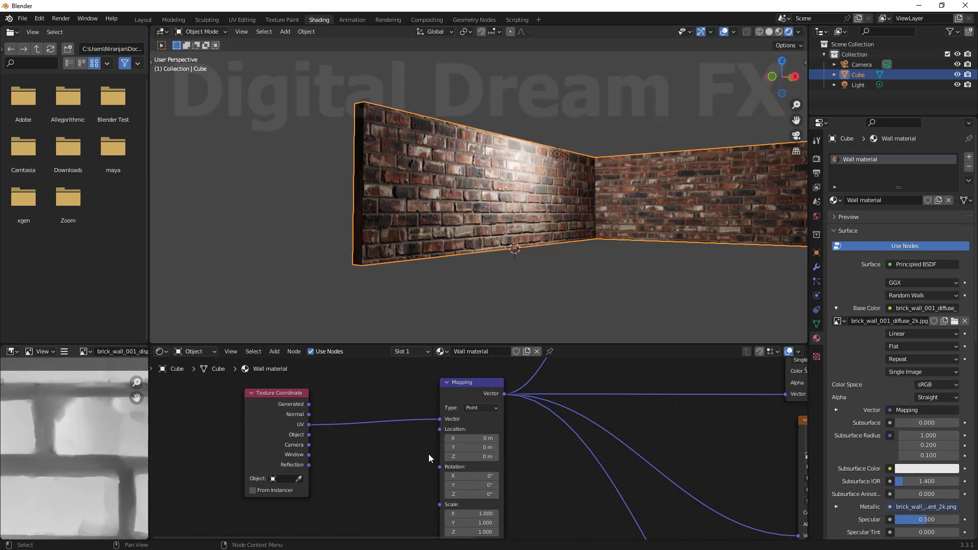
scroll(507, 472, down, 3)
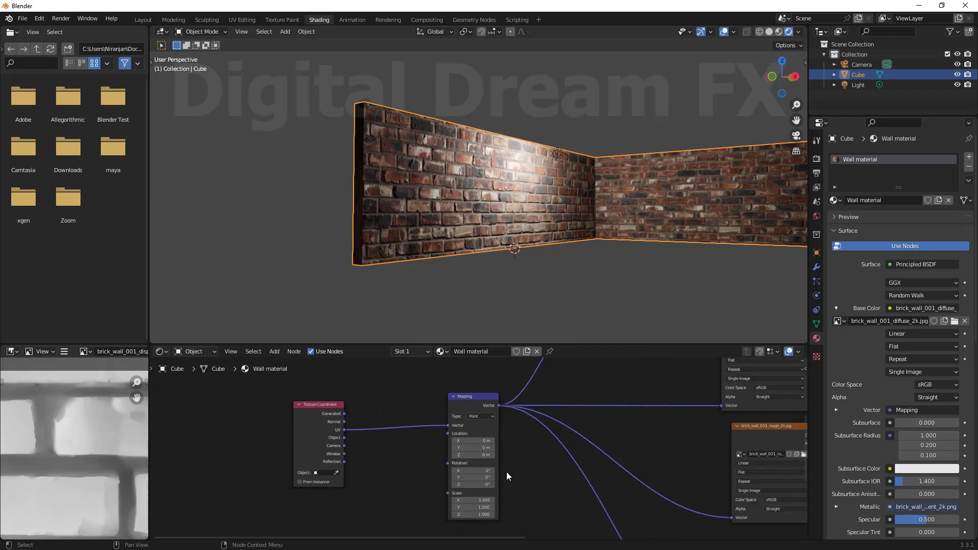
scroll(506, 472, down, 2)
middle_drag(507, 471, 423, 500)
scroll(423, 450, down, 4)
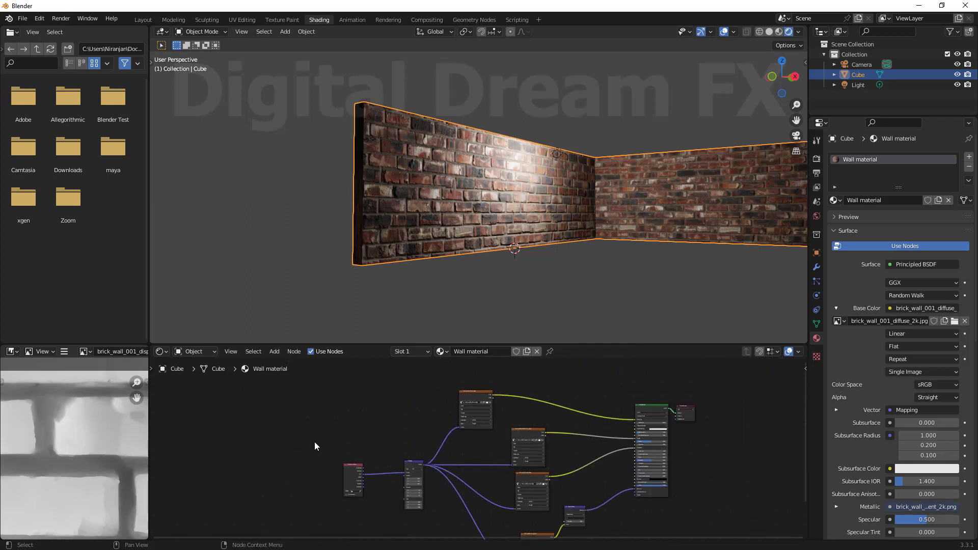
drag(315, 442, 459, 526)
drag(421, 468, 474, 450)
click(707, 480)
scroll(708, 480, down, 2)
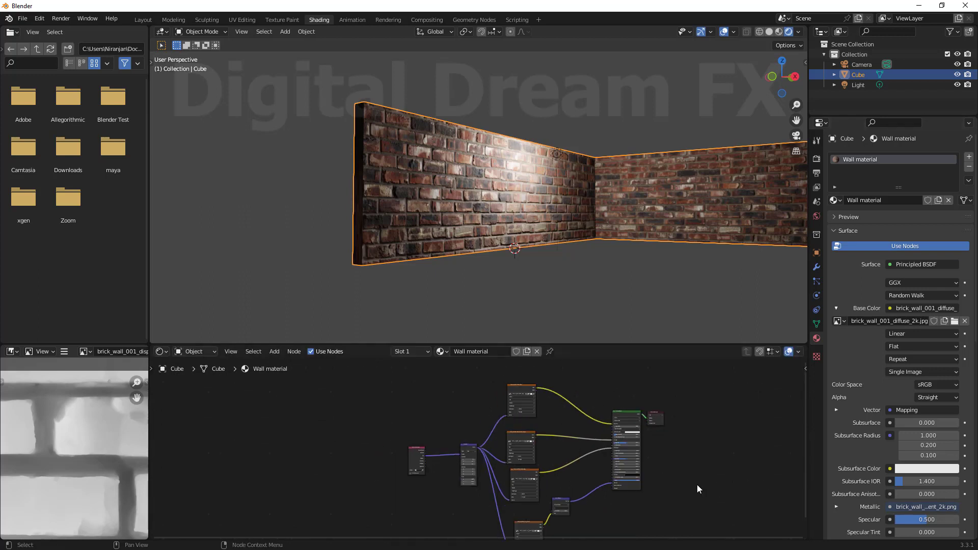
Reposition the normal image node under the other image nodes and the Normal Map node up beside it.
middle_drag(679, 453, 656, 382)
scroll(621, 462, up, 3)
scroll(620, 458, up, 3)
drag(527, 455, 583, 402)
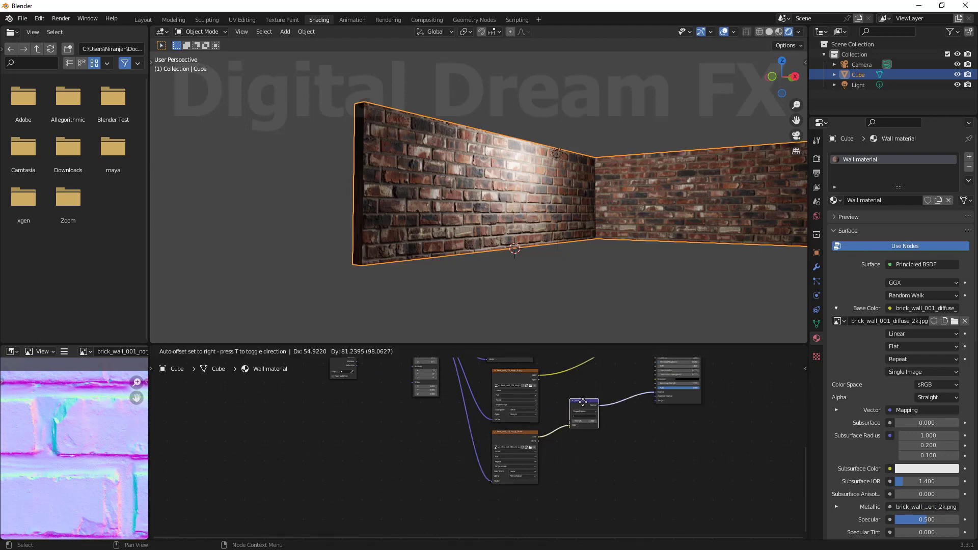
scroll(644, 465, down, 6)
shift+middle_drag(638, 432, 592, 496)
shift+middle_drag(637, 470, 559, 461)
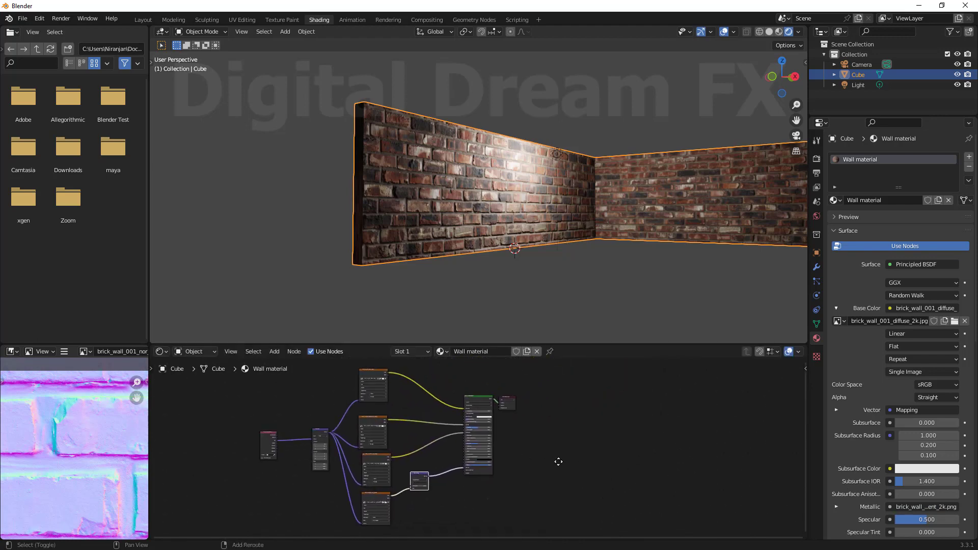
Move the Principled BSDF and Material Output nodes together closer to the image texture nodes.
drag(586, 502, 446, 385)
scroll(538, 448, up, 3)
shift+middle_drag(560, 472, 636, 511)
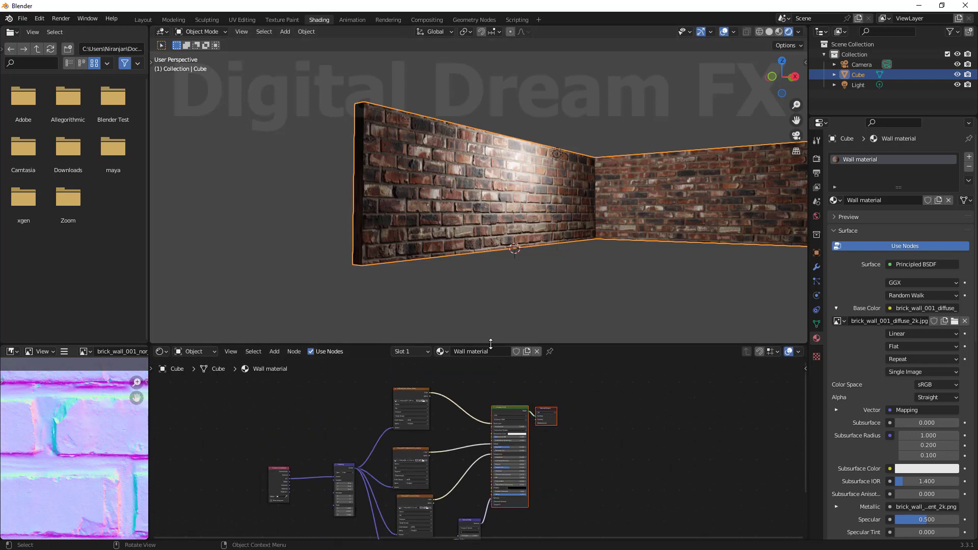
Enlarge the 3D viewport and examine the brick material on all three walls.
drag(490, 344, 490, 461)
mouse_move(539, 378)
middle_down()
mouse_move(530, 385)
mouse_move(587, 395)
mouse_move(465, 378)
mouse_move(474, 387)
mouse_move(565, 381)
mouse_move(537, 388)
middle_up()
scroll(532, 385, up, 5)
scroll(558, 383, down, 4)
mouse_move(537, 388)
shift+middle_down()
mouse_move(550, 371)
mouse_move(644, 376)
mouse_move(579, 383)
mouse_move(589, 382)
mouse_move(537, 407)
shift+middle_up()
scroll(587, 382, up, 4)
scroll(567, 396, down, 4)
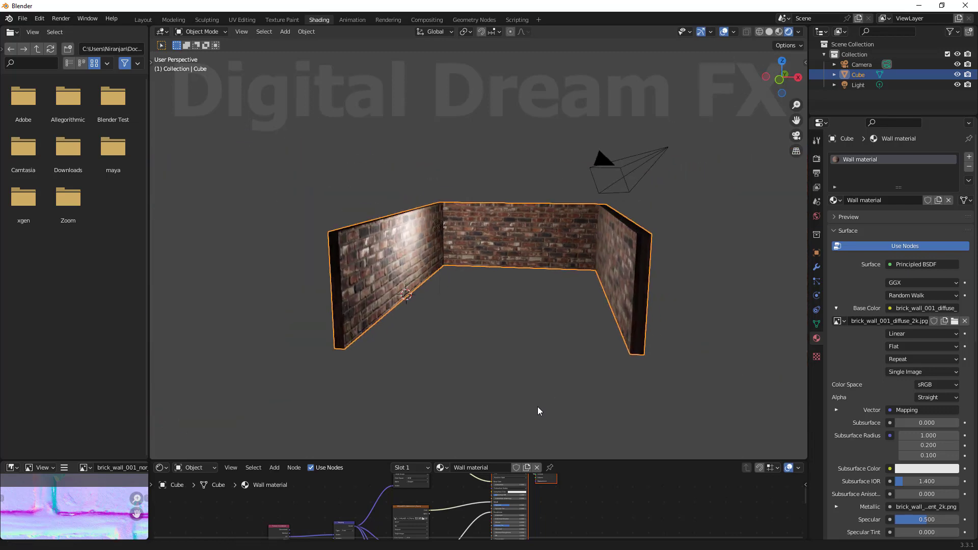
Open Class Room.blend from the Models folder without saving the current untitled.blend file.
click(22, 22)
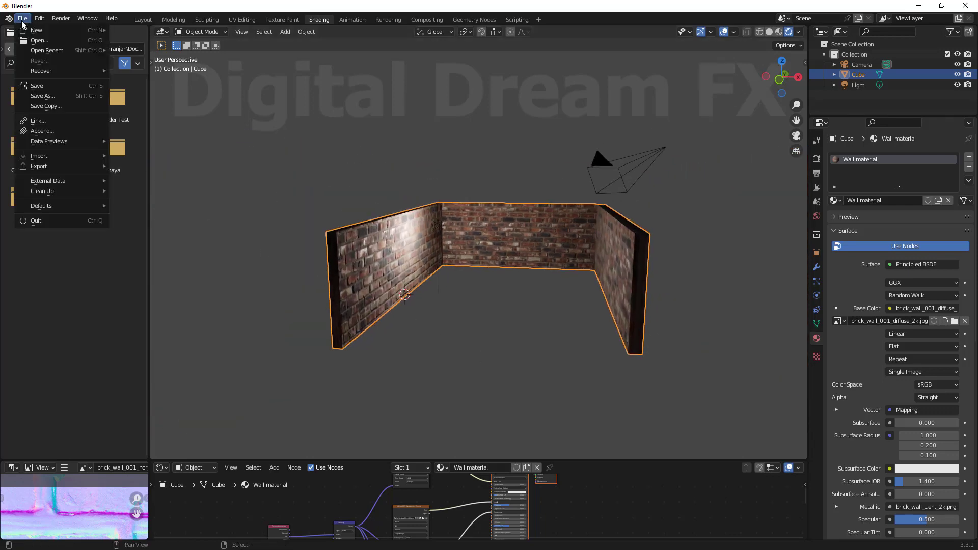
click(43, 43)
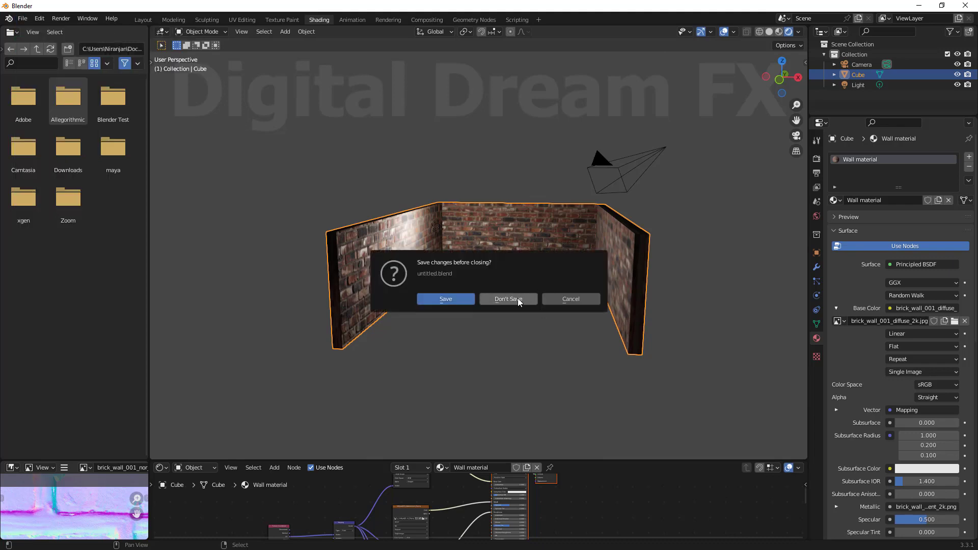
click(518, 301)
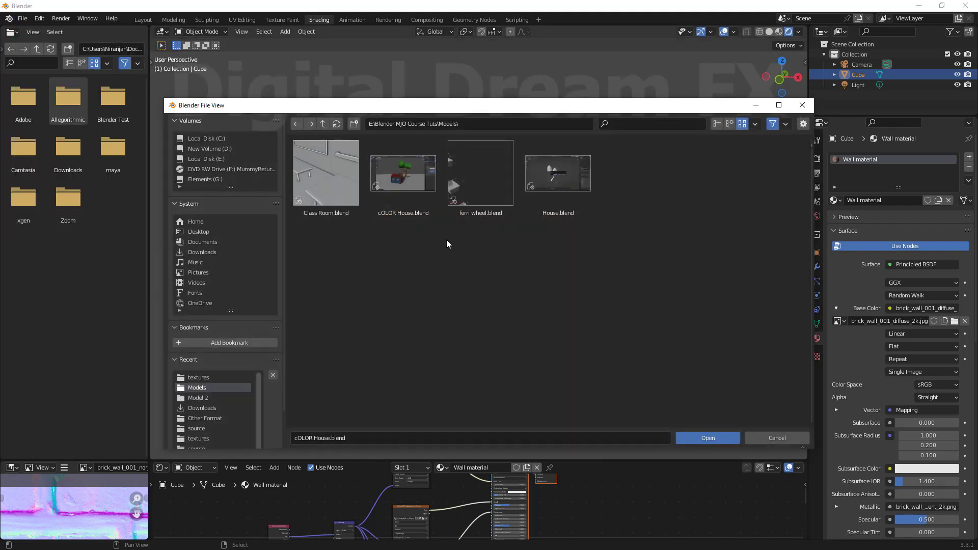
double_click(331, 175)
scroll(521, 311, down, 4)
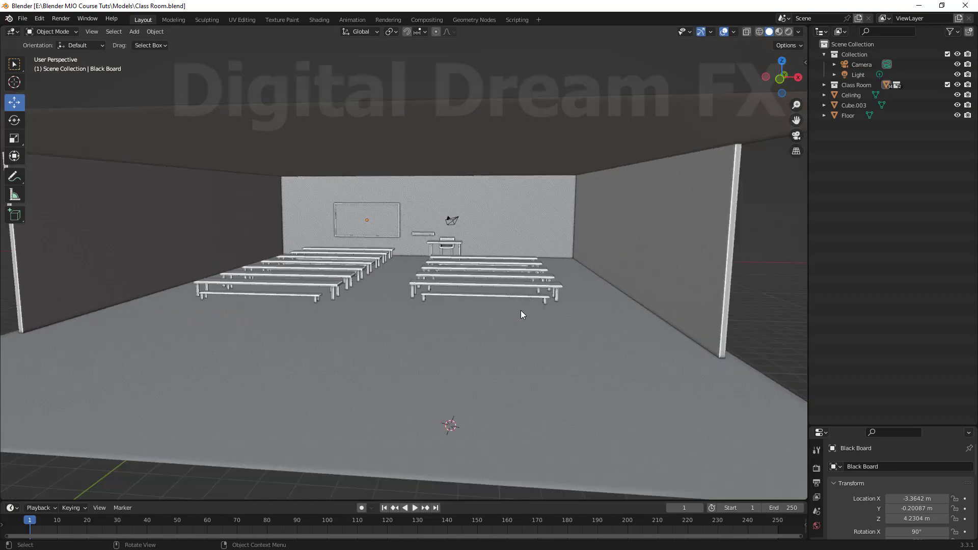
Select the blackboard on the classroom's front wall and switch the viewport to Rendered shading.
scroll(521, 311, up, 3)
shift+middle_drag(521, 311, 318, 265)
scroll(534, 350, up, 2)
click(337, 259)
scroll(550, 252, down, 1)
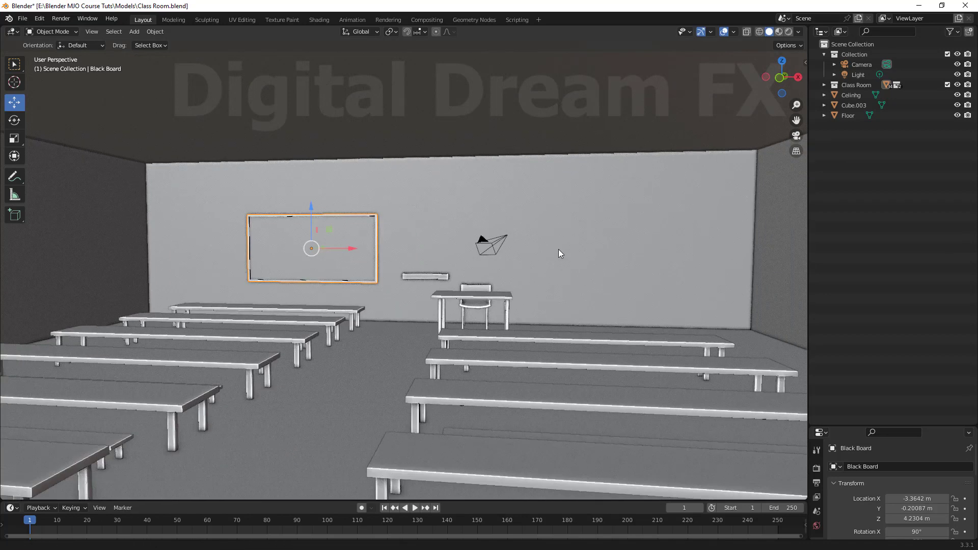
click(789, 31)
scroll(493, 236, down, 4)
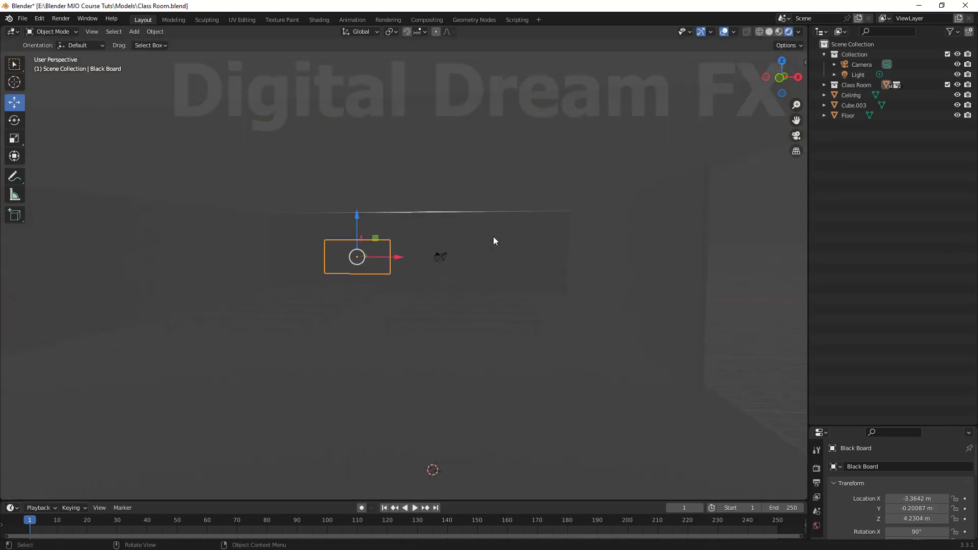
middle_drag(494, 236, 497, 313)
scroll(505, 261, up, 3)
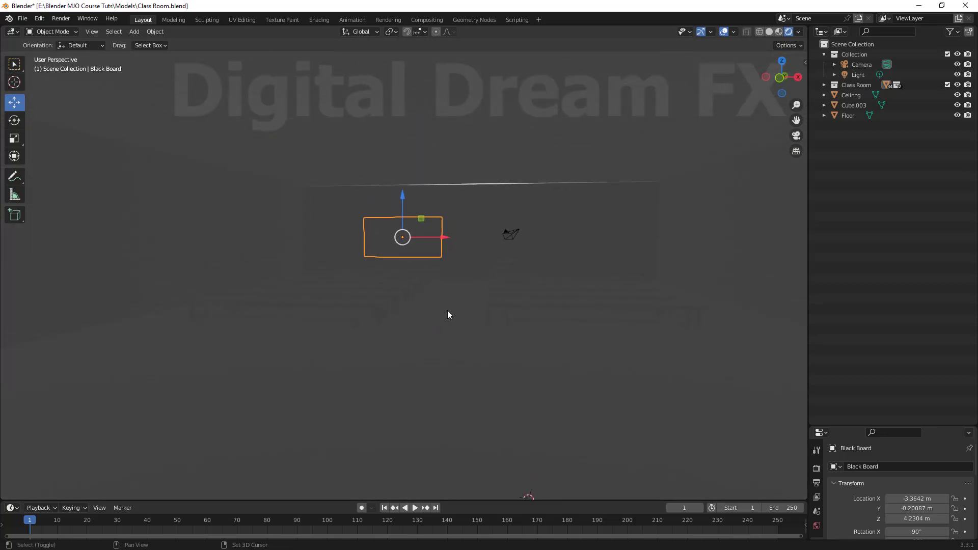
Move the existing light into the classroom by about -10 m along Y and 10.2 m along X.
click(874, 73)
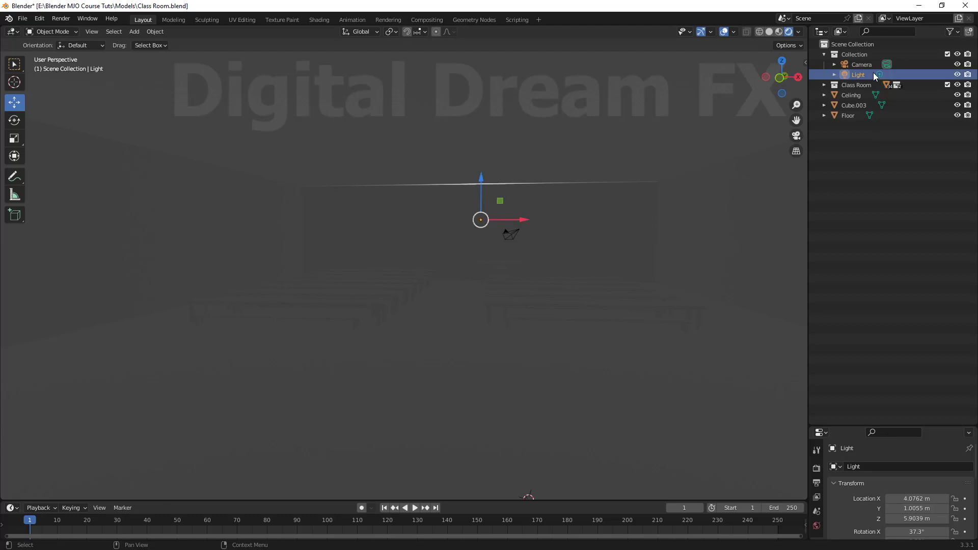
middle_drag(560, 219, 436, 232)
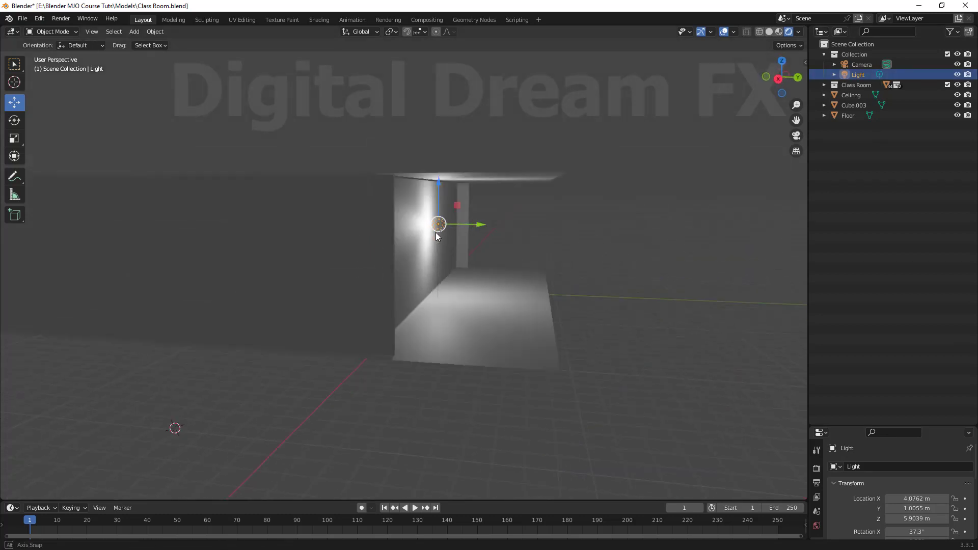
drag(455, 220, 348, 234)
middle_drag(348, 233, 493, 198)
scroll(500, 237, up, 2)
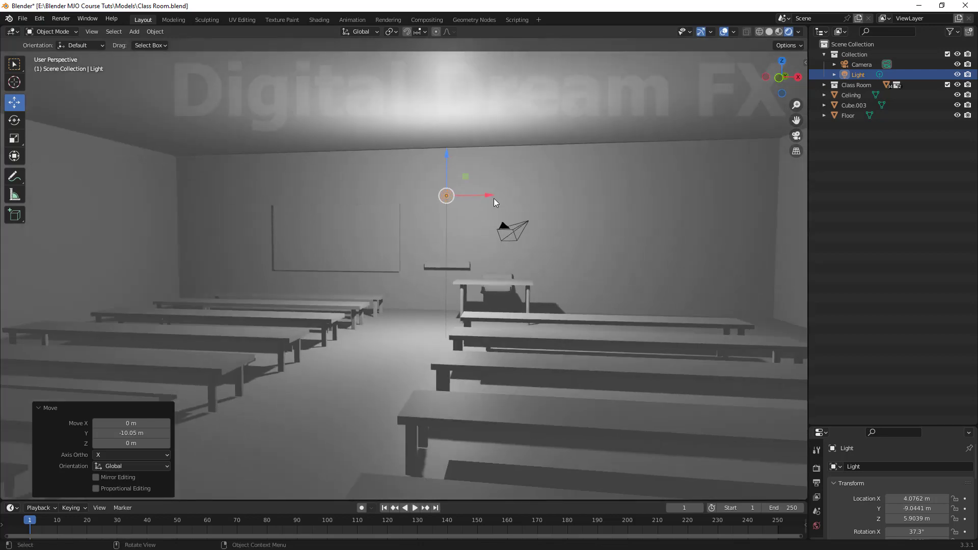
drag(493, 197, 770, 207)
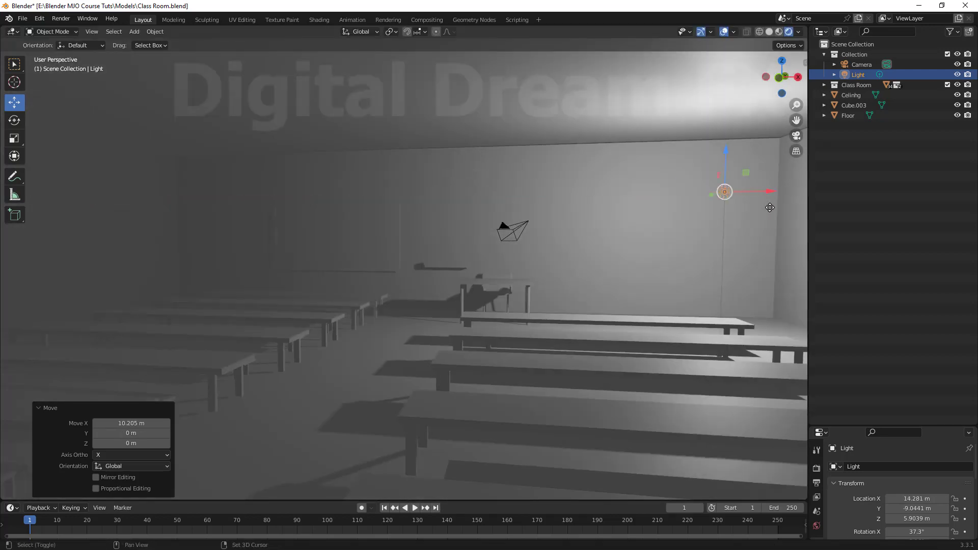
Duplicate the light to the opposite side of the room, offset about -18.3 m in X, -3.5 m in Y and 0.7 m in Z.
key(shift+d)
click(259, 188)
scroll(405, 254, down, 5)
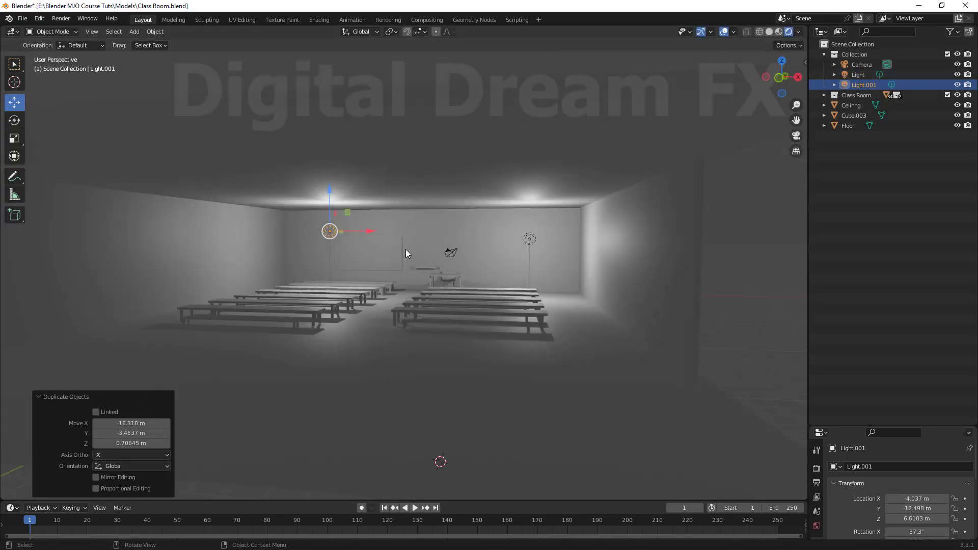
Duplicate the second light about -24.9 m along Y, toward the back of the classroom.
middle_drag(406, 253, 378, 265)
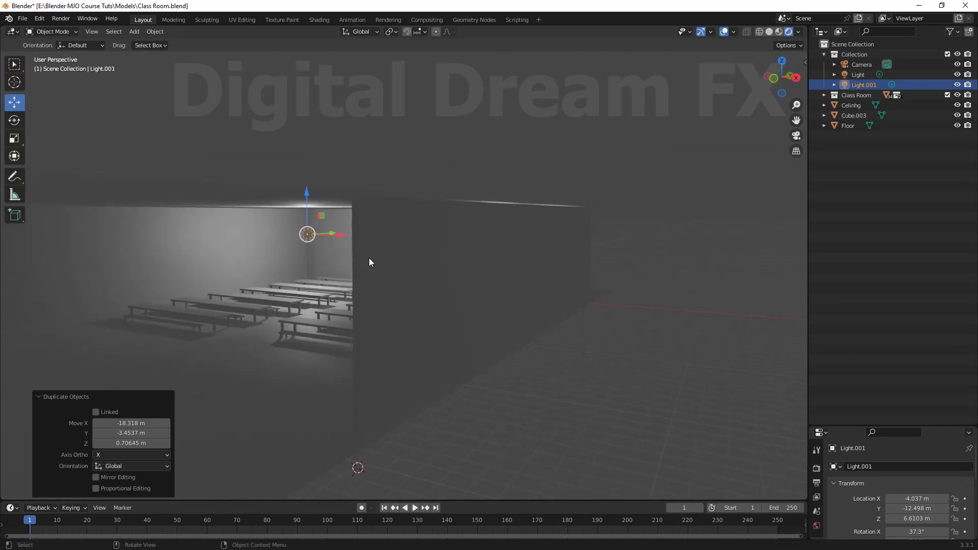
key(shift+d)
key(y)
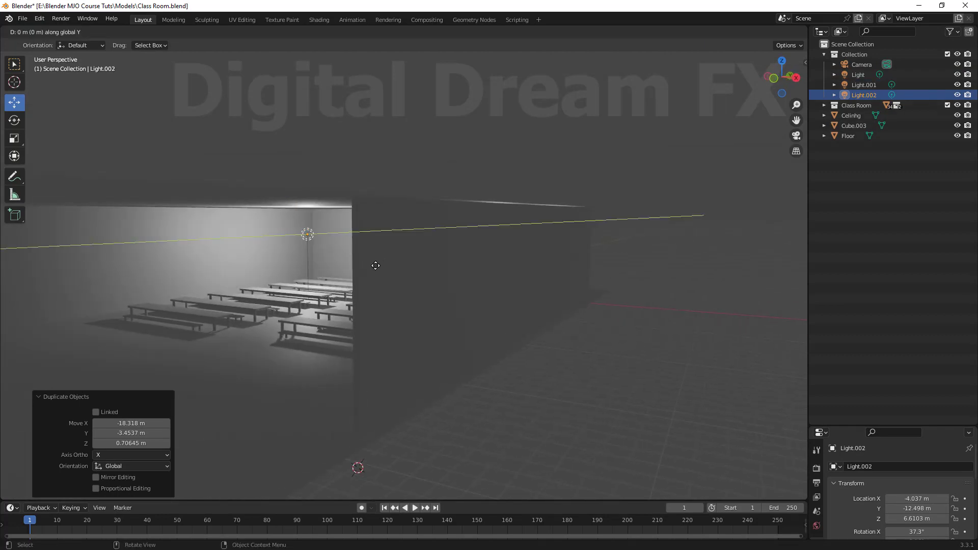
click(125, 372)
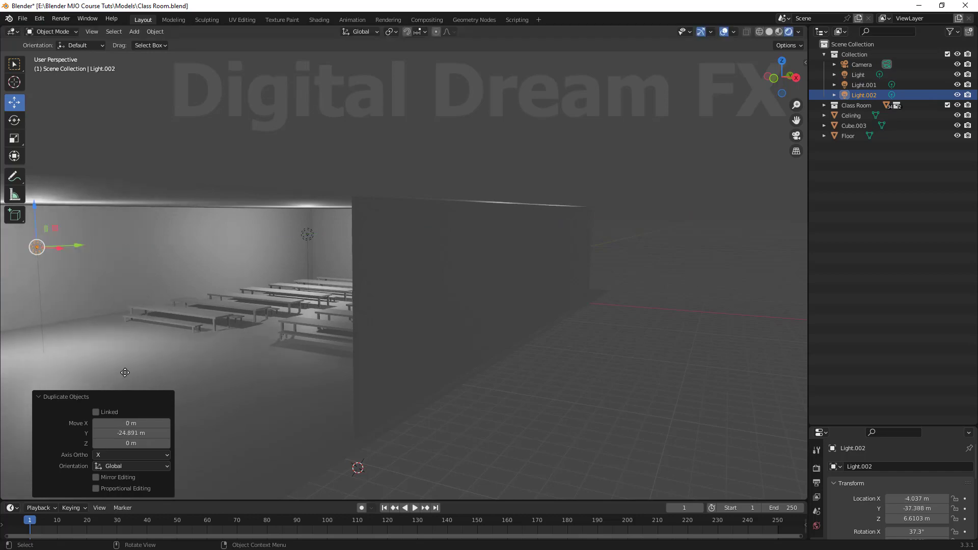
Select the Black Board object in the lit classroom and frame it up close.
middle_drag(224, 353, 265, 351)
scroll(463, 320, up, 3)
scroll(463, 320, up, 6)
shift+middle_drag(463, 320, 343, 296)
shift+middle_drag(463, 297, 511, 322)
middle_drag(510, 322, 508, 313)
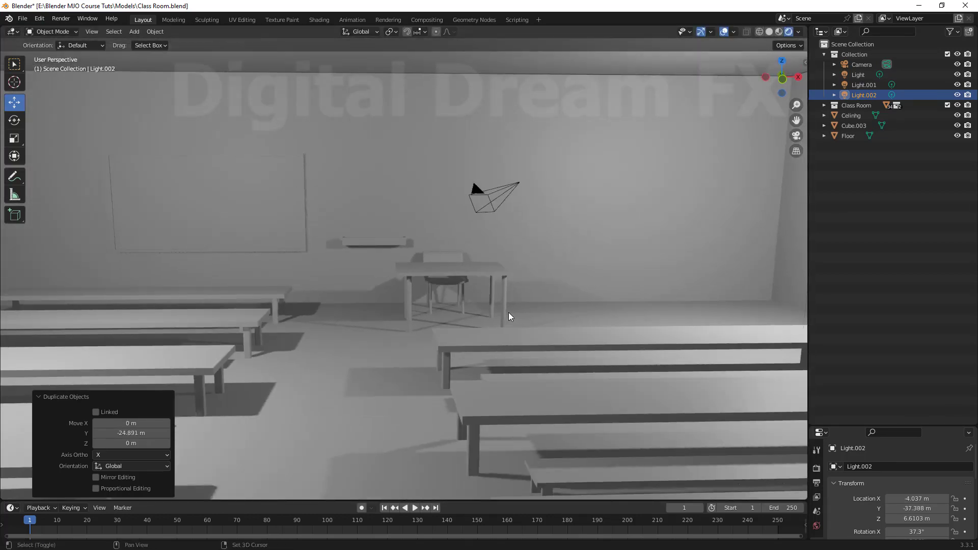
shift+middle_drag(408, 286, 452, 358)
click(255, 261)
shift+middle_drag(353, 295, 493, 319)
scroll(429, 306, up, 2)
middle_drag(447, 338, 471, 326)
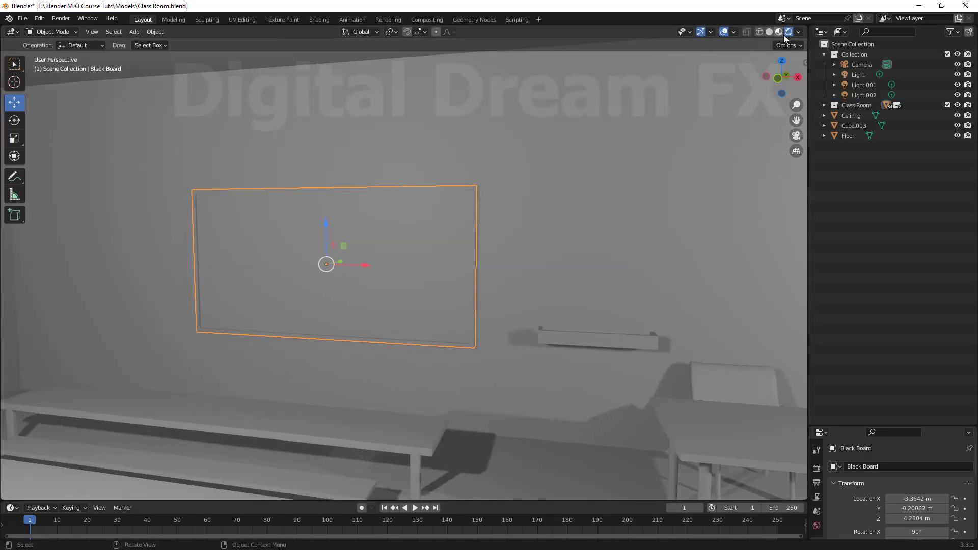
Switch the viewport to Material Preview shading with the blackboard in view.
click(781, 32)
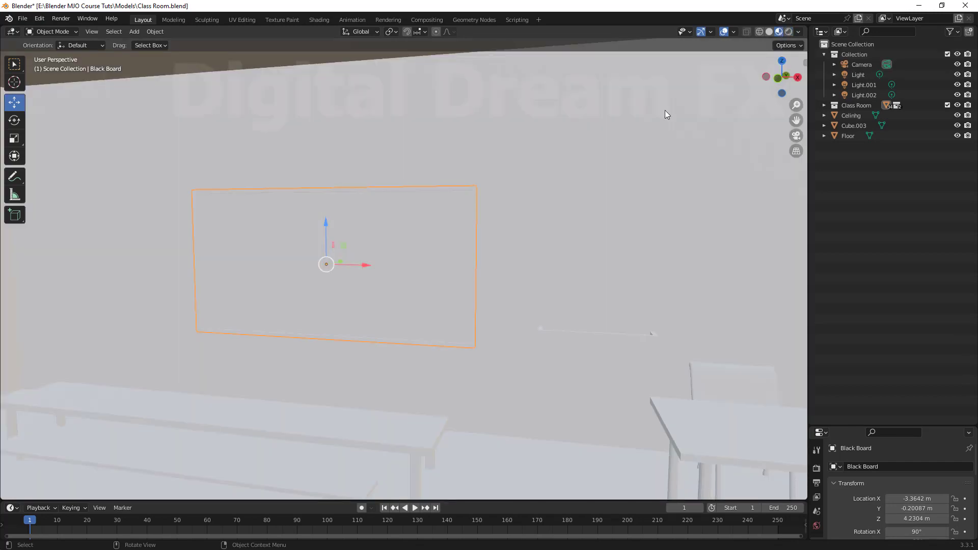
mouse_move(458, 268)
middle_down()
mouse_move(544, 284)
mouse_move(559, 297)
mouse_move(485, 327)
mouse_move(490, 322)
middle_up()
scroll(487, 326, up, 2)
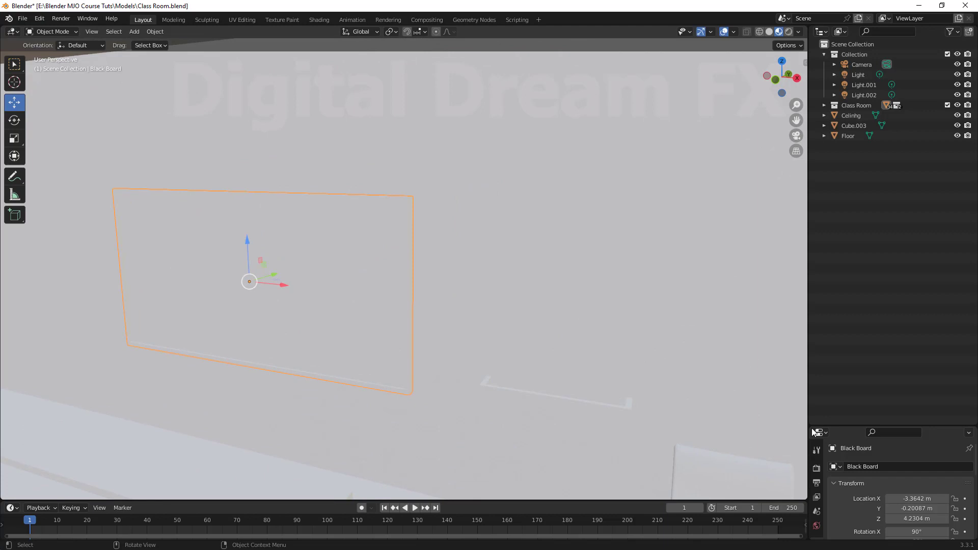
Enlarge the Properties editor and give the Black Board object a new material named Black Board.
drag(856, 426, 852, 153)
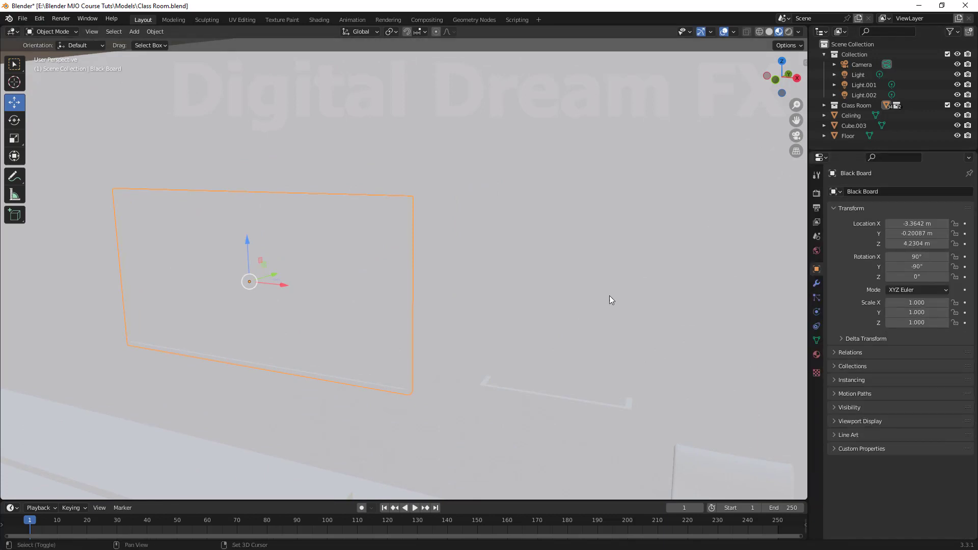
shift+middle_drag(610, 295, 621, 289)
click(817, 355)
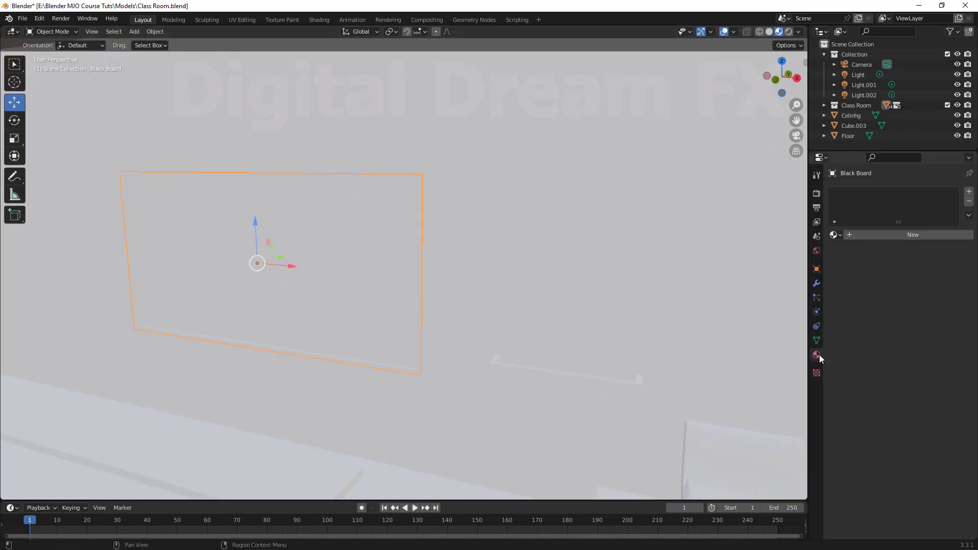
click(901, 235)
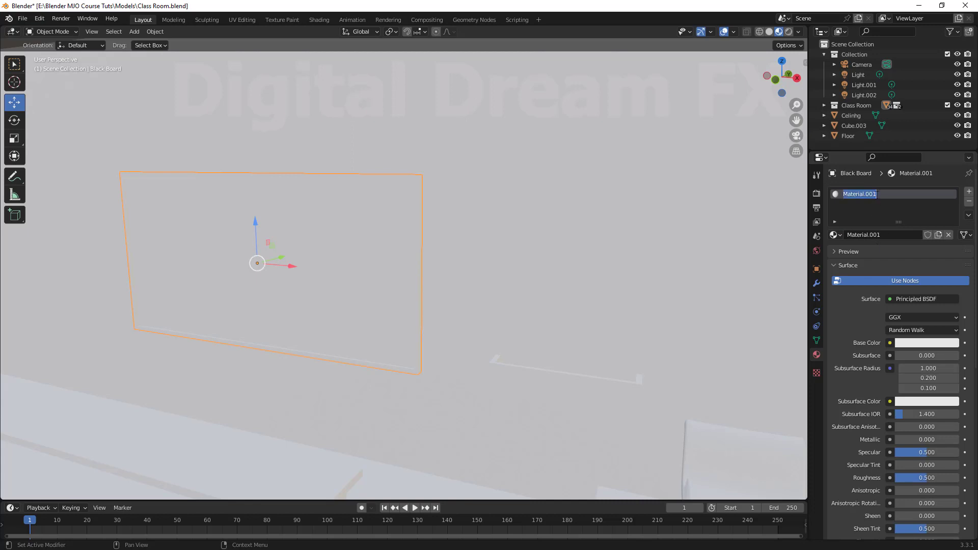
text(Black Board)
key(Return)
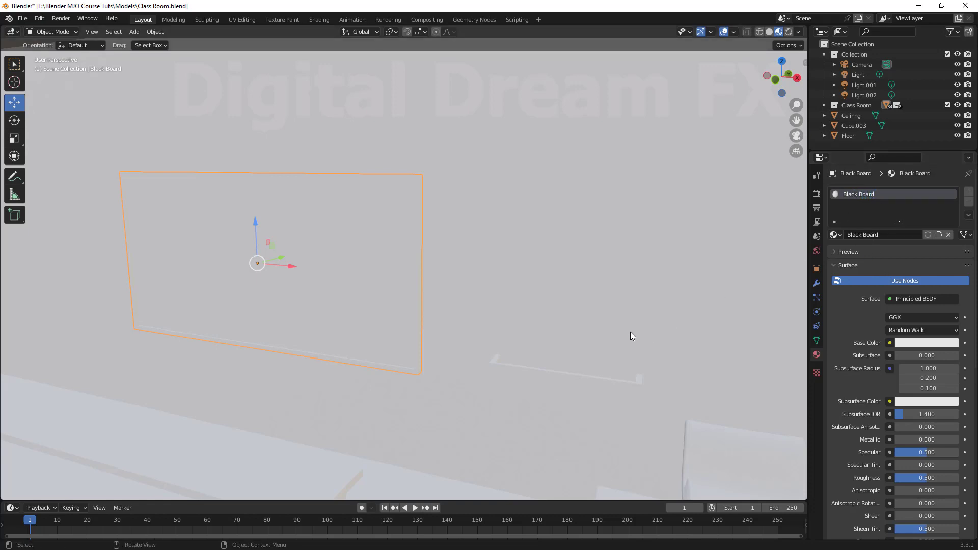
Try a pinkish red base color on the Black Board material and compare the board in Solid and Material Preview shading.
shift+middle_drag(536, 325, 578, 312)
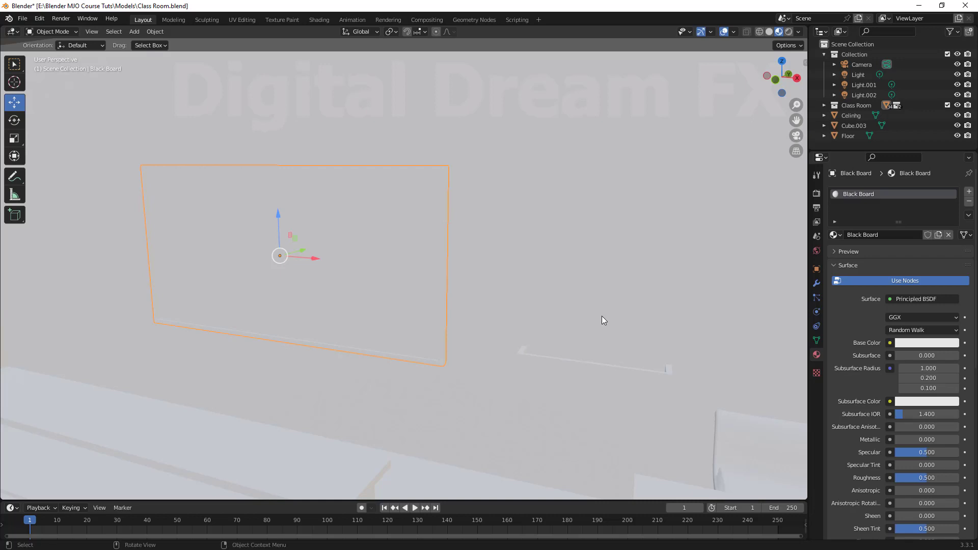
click(922, 342)
drag(907, 234, 910, 262)
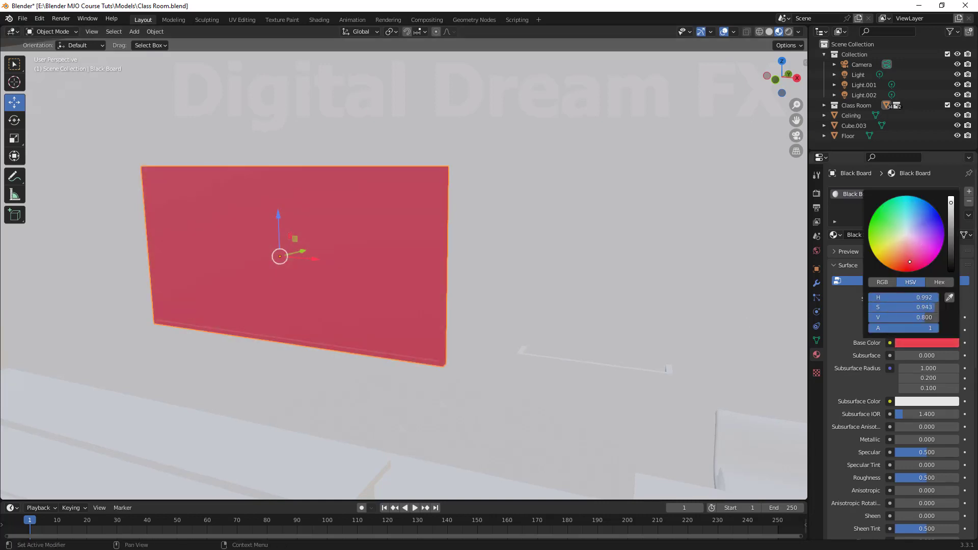
click(768, 32)
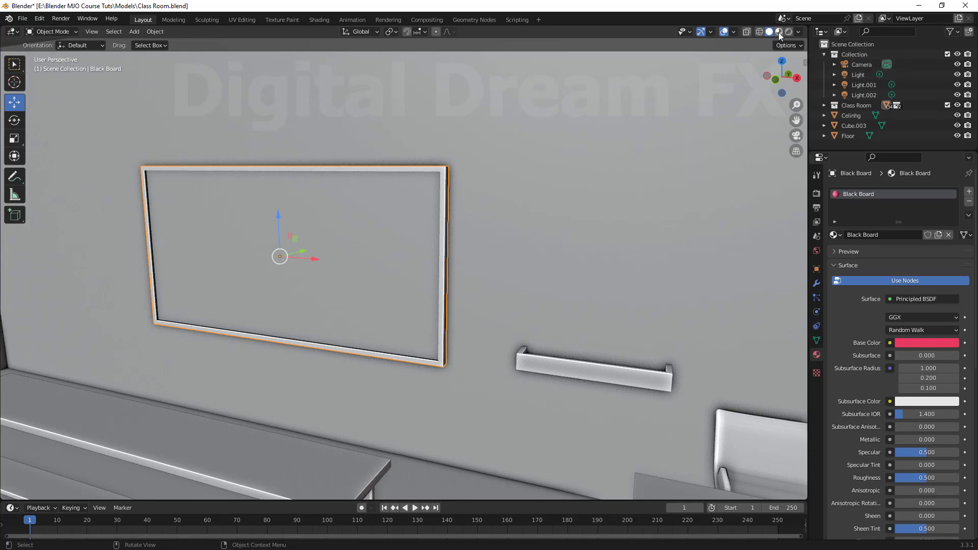
click(779, 32)
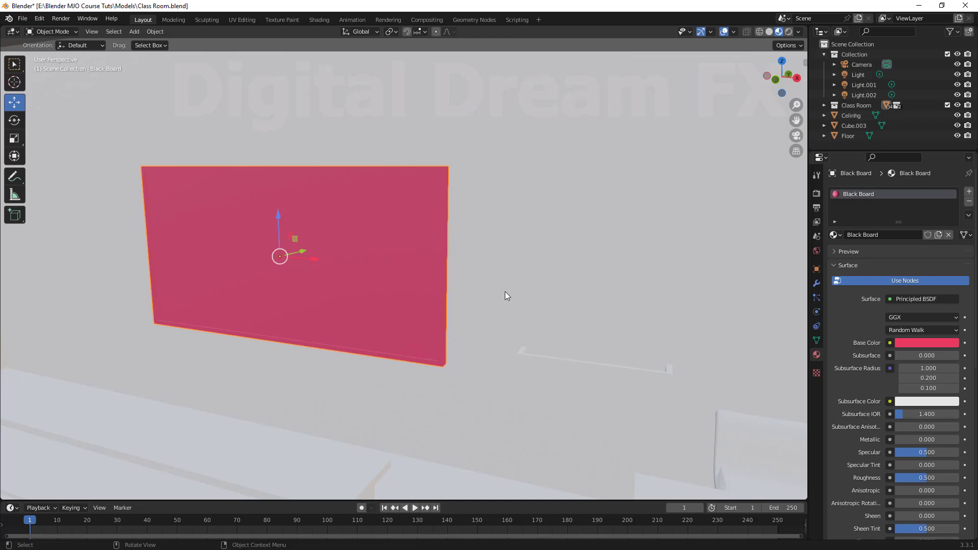
Isolate the blackboard by hiding all other objects and view its frame and inner panel up close.
middle_drag(501, 335, 464, 350)
scroll(504, 338, up, 3)
scroll(464, 351, down, 2)
middle_drag(448, 293, 494, 317)
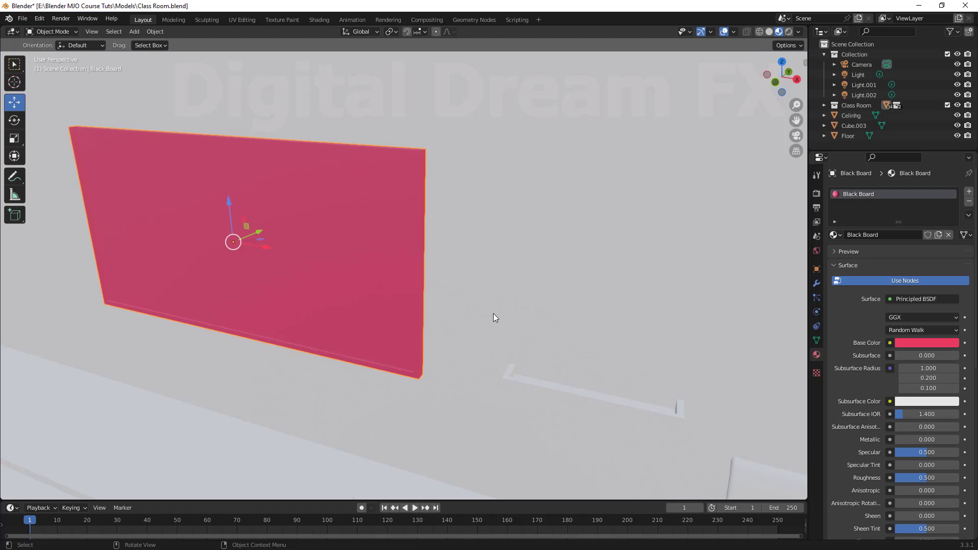
scroll(493, 318, down, 3)
middle_drag(398, 299, 467, 321)
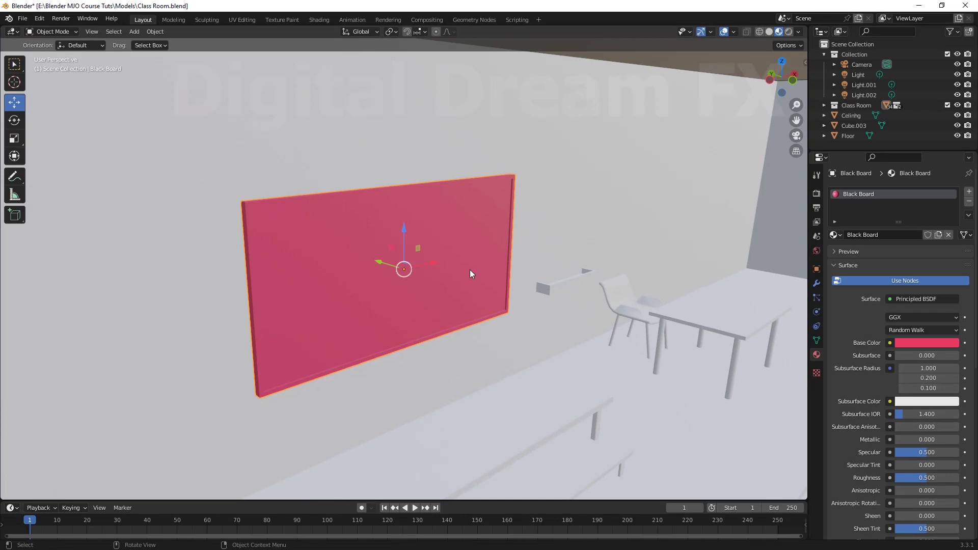
key(shift+h)
middle_drag(410, 334, 402, 366)
scroll(402, 365, up, 4)
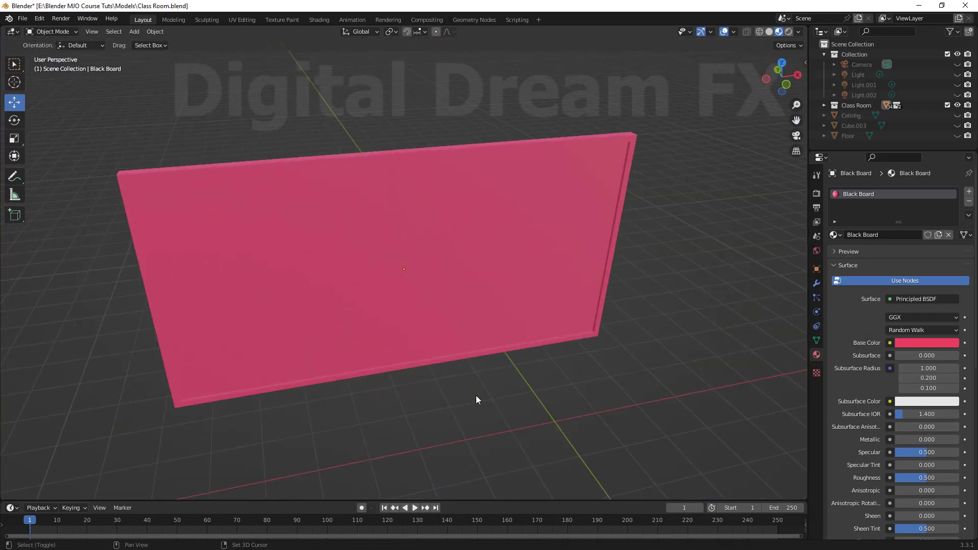
middle_drag(477, 400, 434, 377)
scroll(448, 389, up, 2)
middle_drag(479, 424, 517, 334)
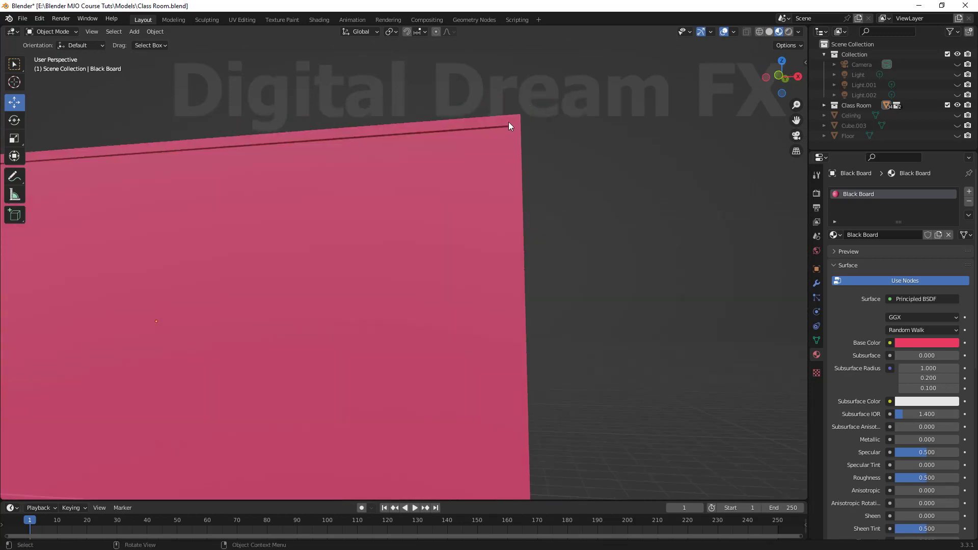
shift+middle_drag(583, 408, 699, 360)
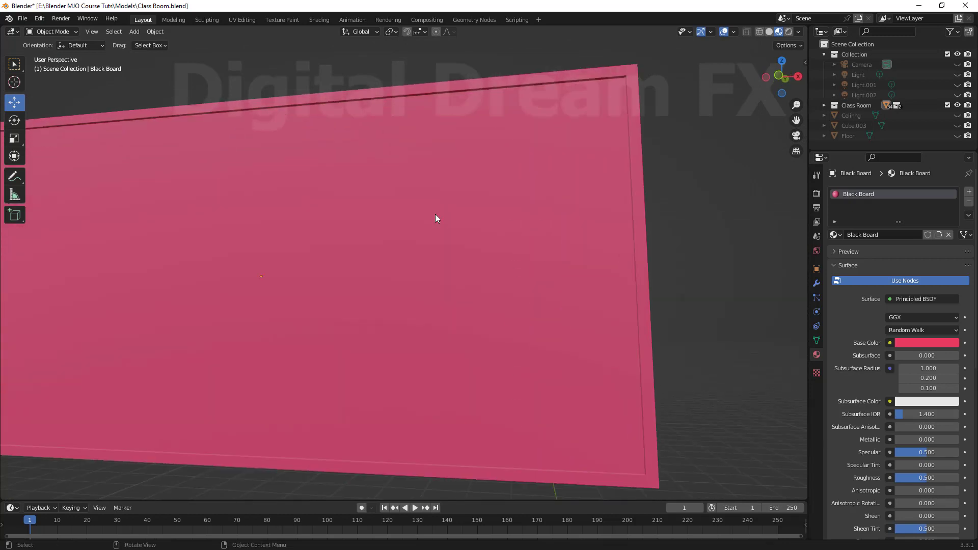
Darken the Black Board material's base color to near black, with a value of 0.001.
click(436, 214)
scroll(458, 265, down, 2)
shift+middle_drag(486, 325, 482, 345)
scroll(467, 243, down, 2)
scroll(477, 258, up, 3)
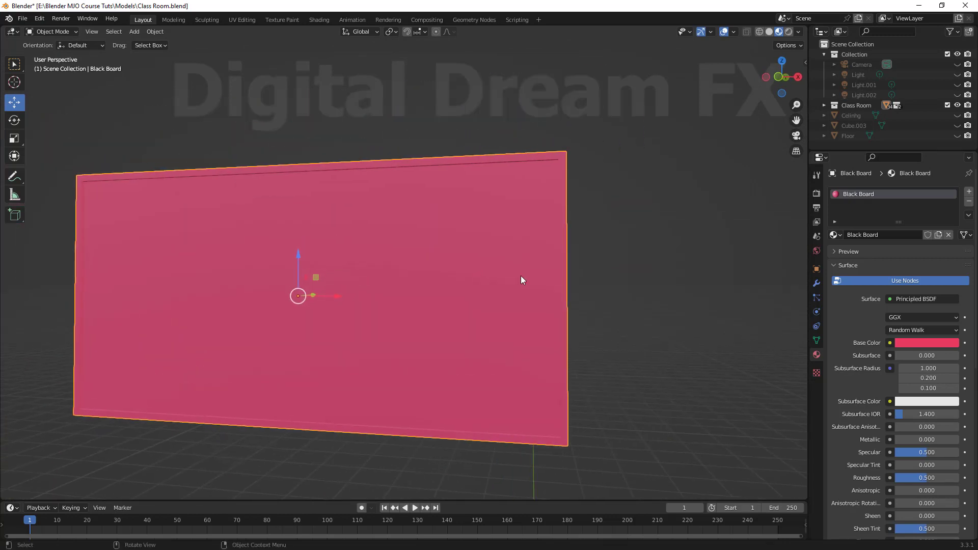
click(933, 345)
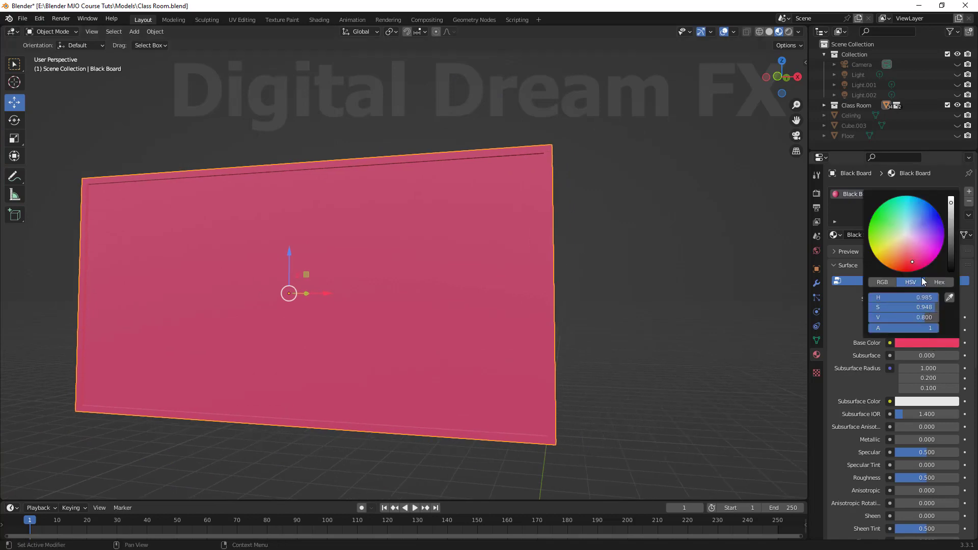
drag(952, 208, 951, 270)
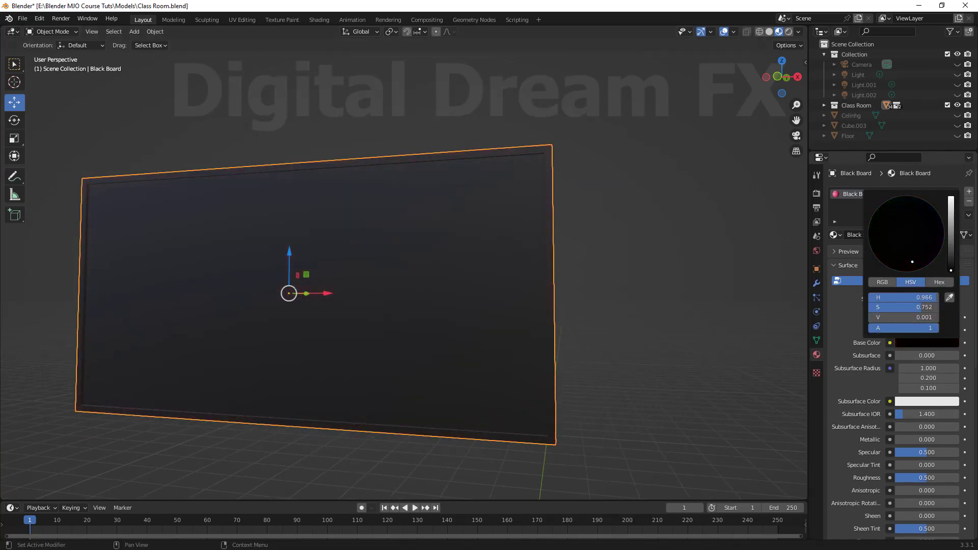
Put the blackboard in Edit Mode with the large face inside its frame selected.
middle_drag(630, 275, 485, 275)
click(444, 276)
key(Tab)
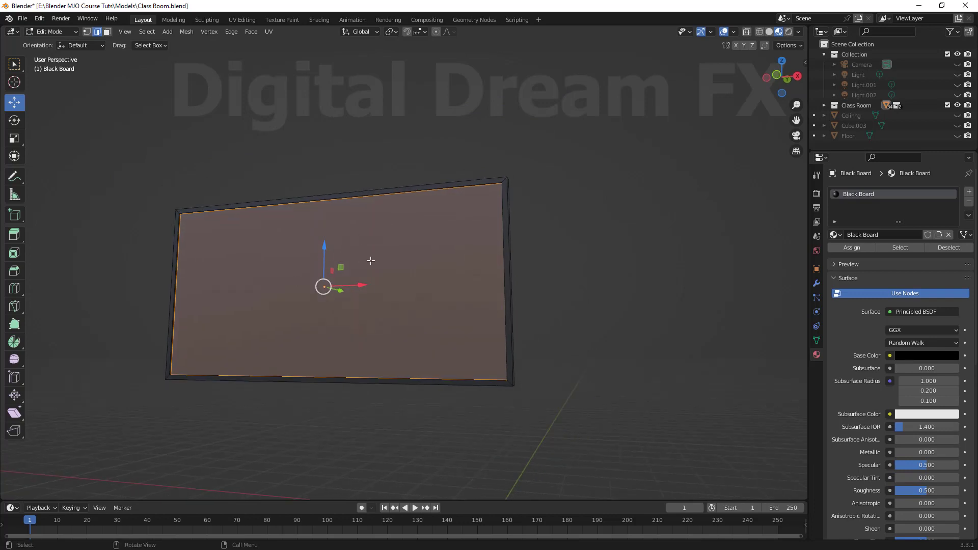
middle_drag(695, 288, 669, 284)
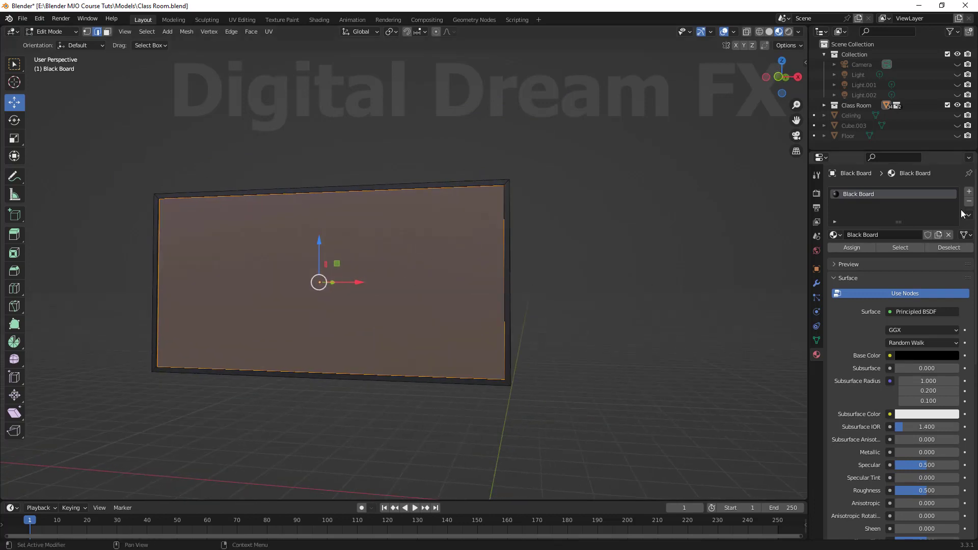
Add a second material slot with a new material named Board Centre and assign it to the selected inner face.
click(970, 193)
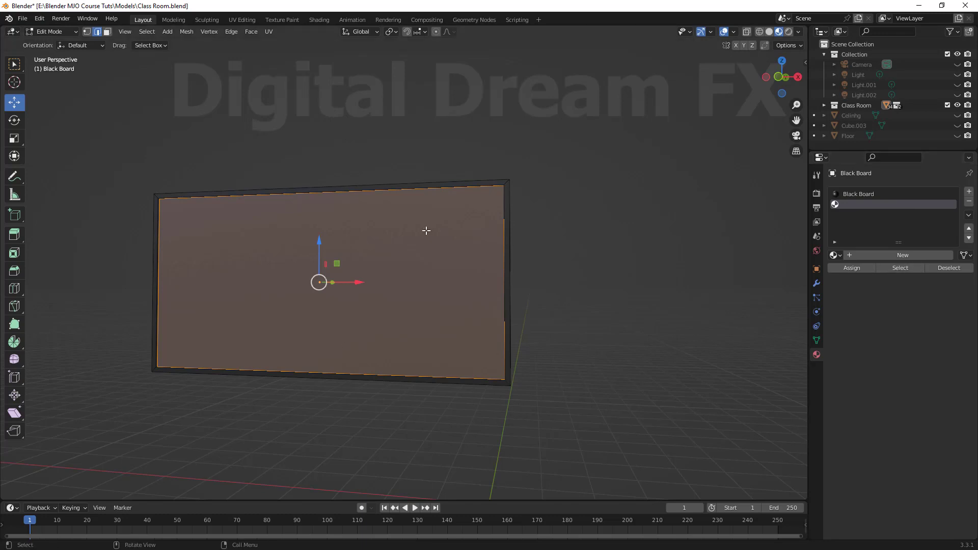
click(888, 252)
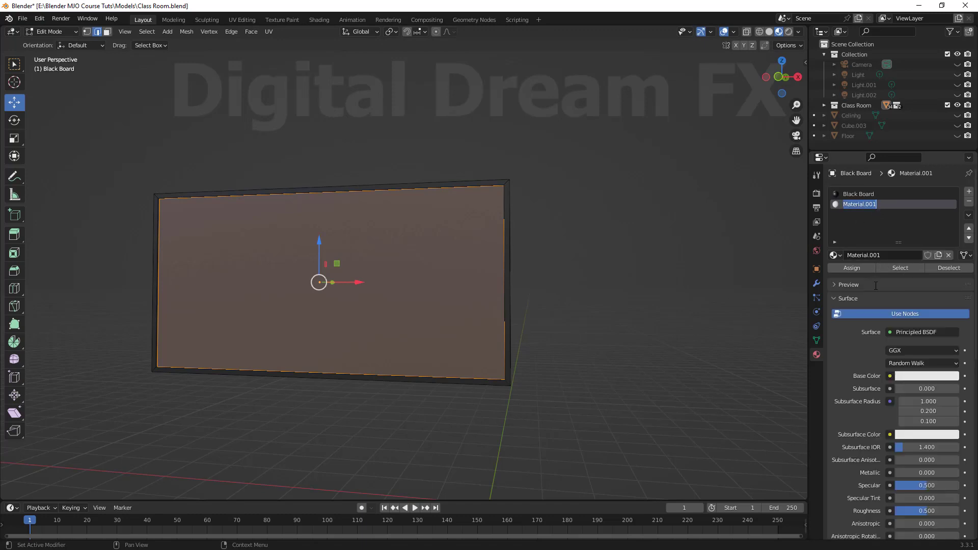
text(Board Centre)
key(Return)
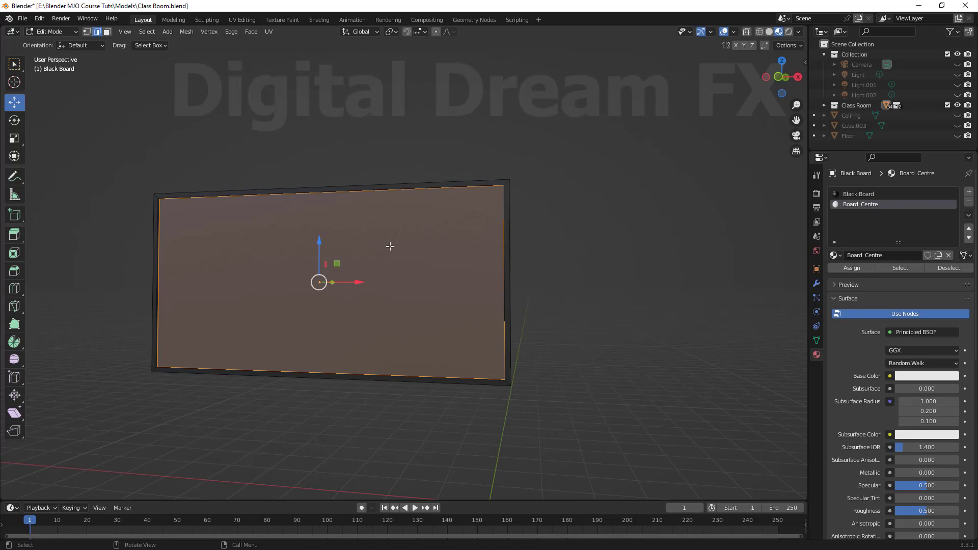
click(868, 269)
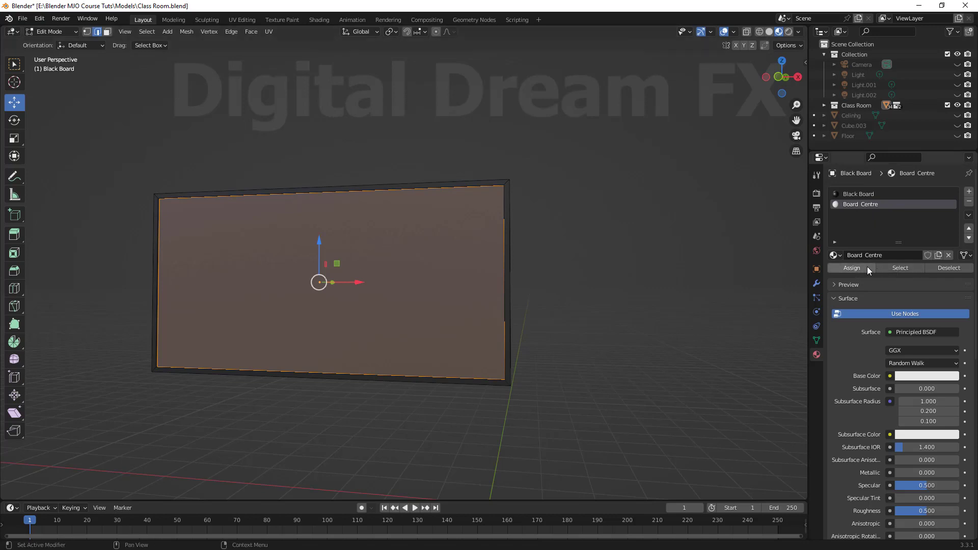
click(869, 269)
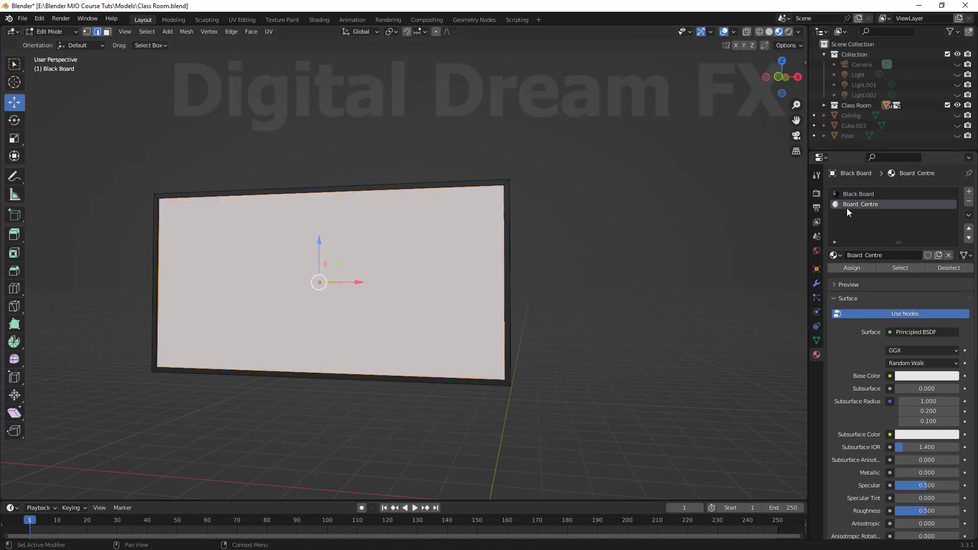
Make the Board Centre material's base color come from an Image Texture.
click(860, 196)
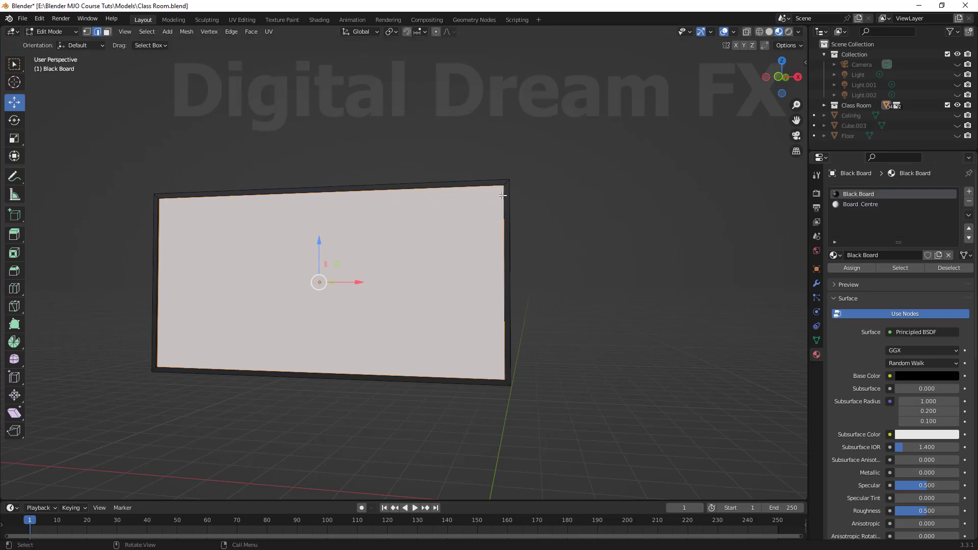
click(876, 205)
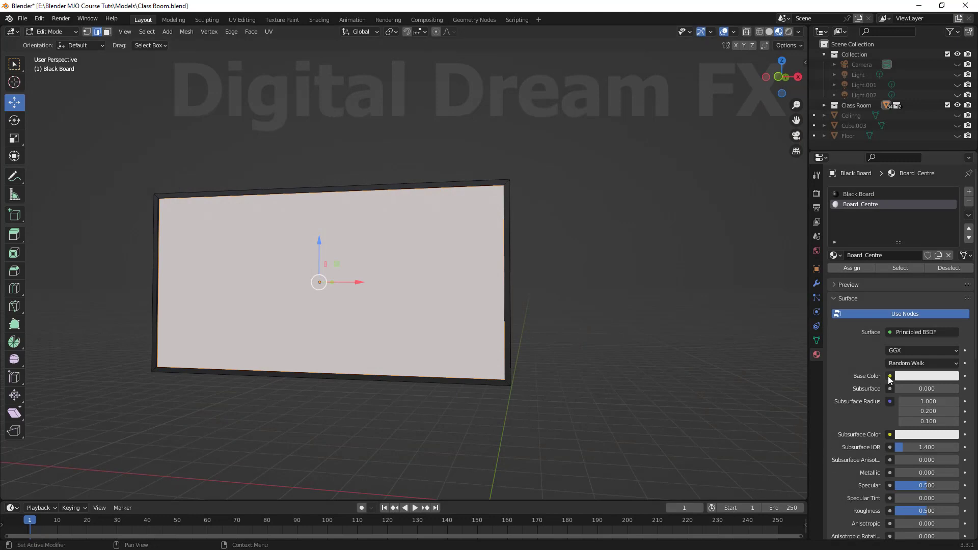
click(890, 376)
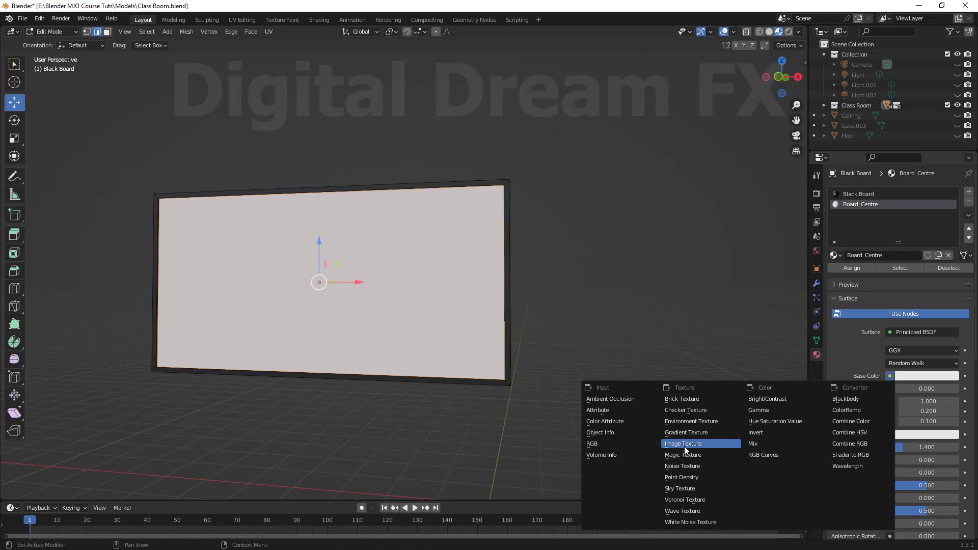
click(684, 444)
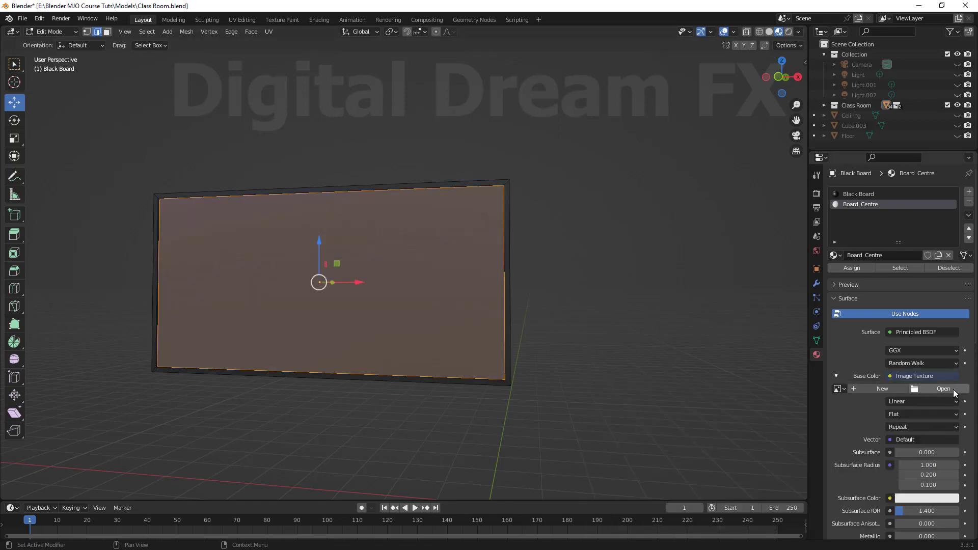
Load कुछ समय बाद .jpg from the Desktop folder into Board Centre's image texture and view the board from the front.
click(944, 389)
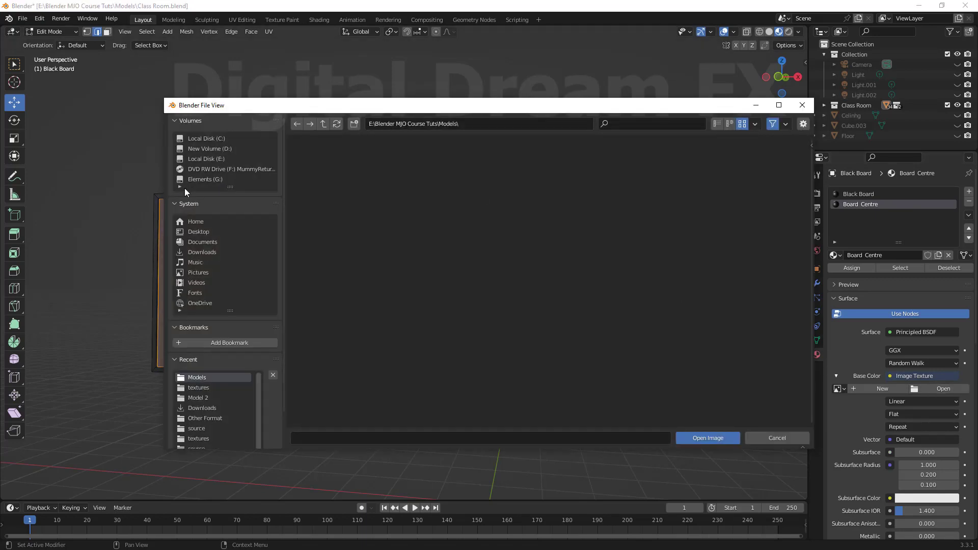
click(195, 233)
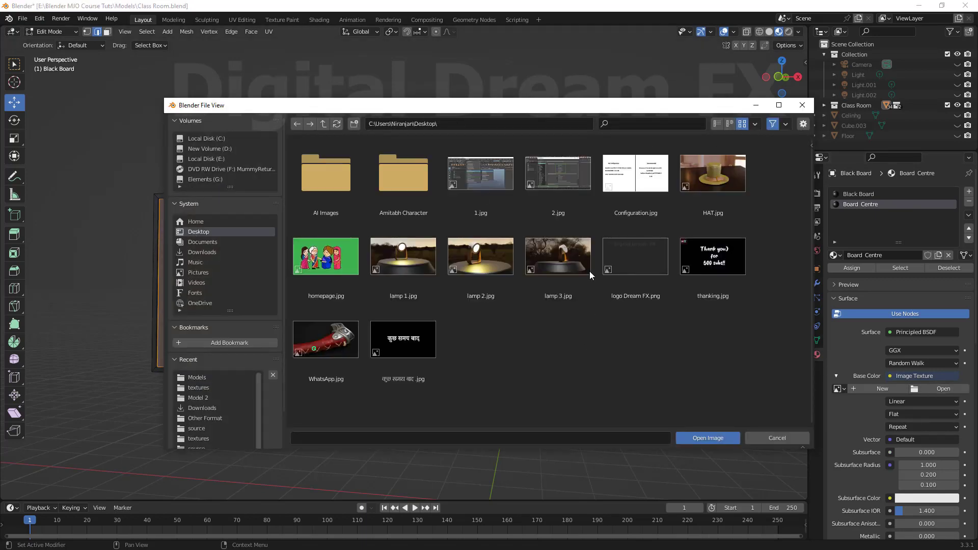
click(717, 174)
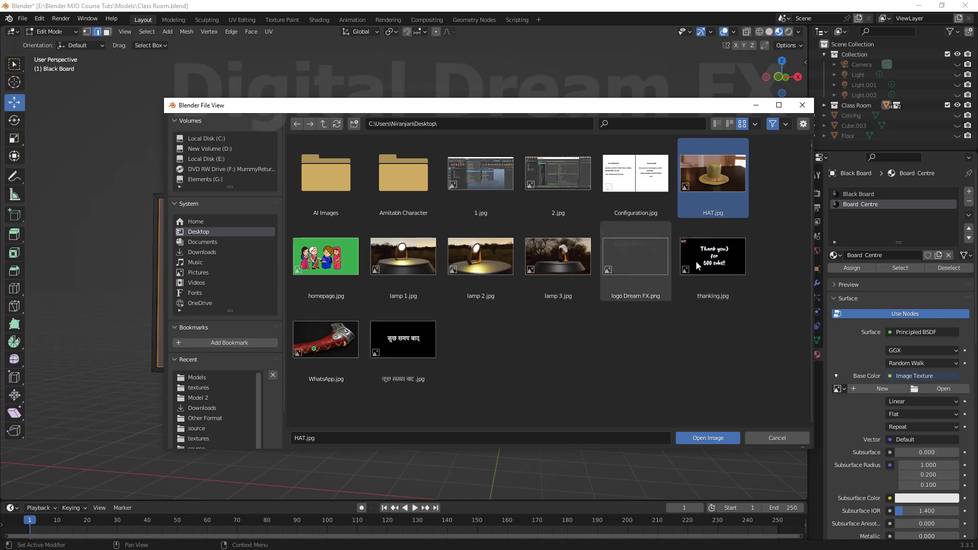
click(404, 343)
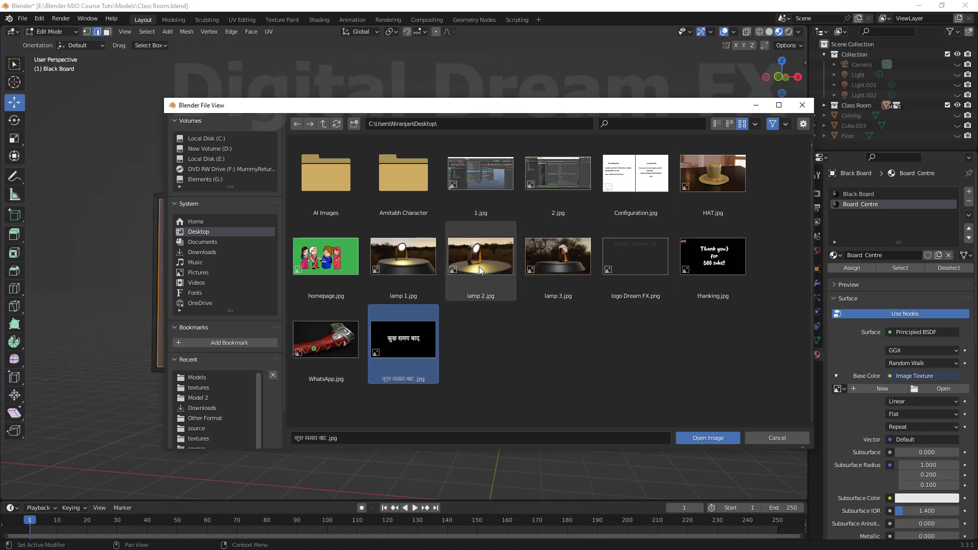
double_click(416, 339)
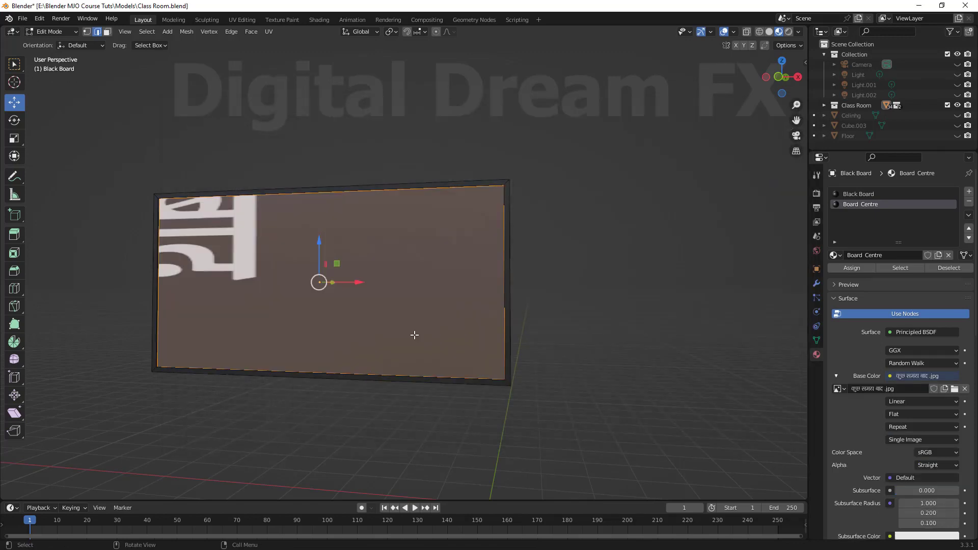
middle_drag(279, 266, 381, 289)
middle_drag(445, 319, 489, 299)
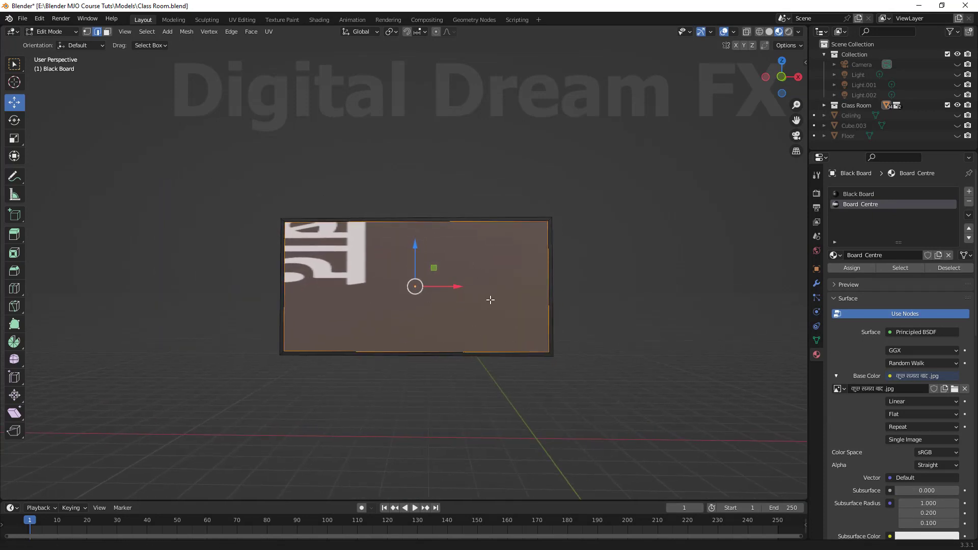
Switch to the UV Editing workspace, select the inner face's UVs over the image and turn the 3D view toward the board.
click(241, 20)
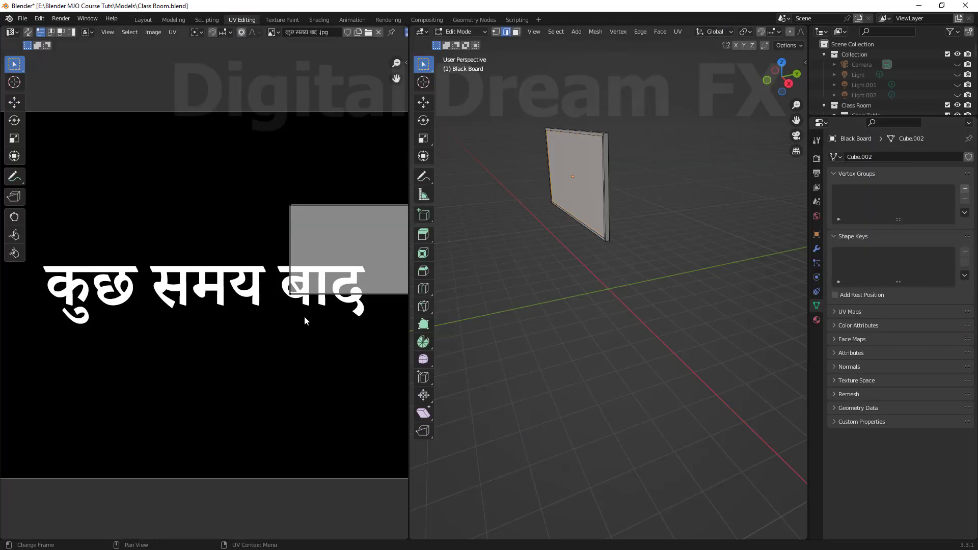
scroll(306, 321, down, 5)
drag(226, 257, 298, 320)
middle_drag(540, 320, 805, 316)
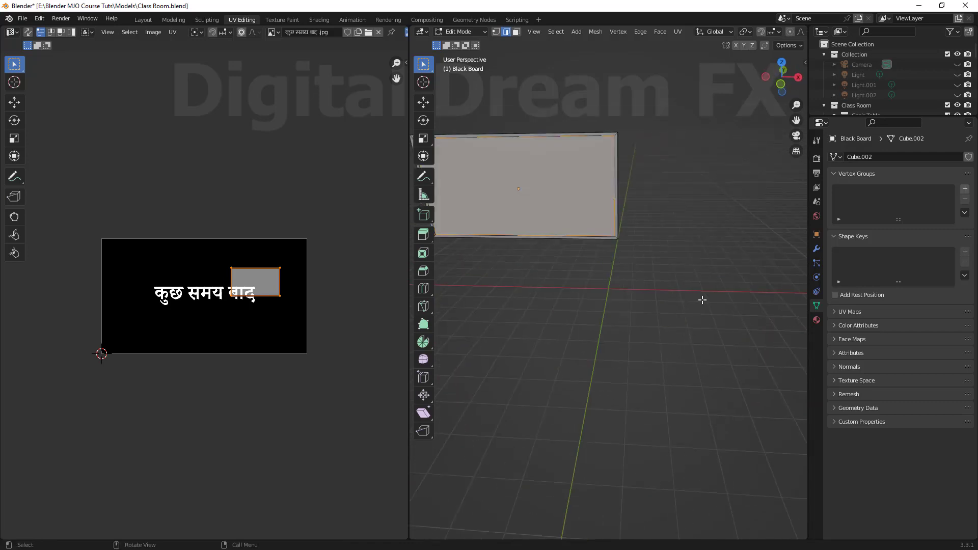
Show the blackboard in Material Preview shading with its image-mapped front face in view.
scroll(703, 299, up, 1)
shift+middle_drag(703, 299, 802, 296)
scroll(761, 29, down, 5)
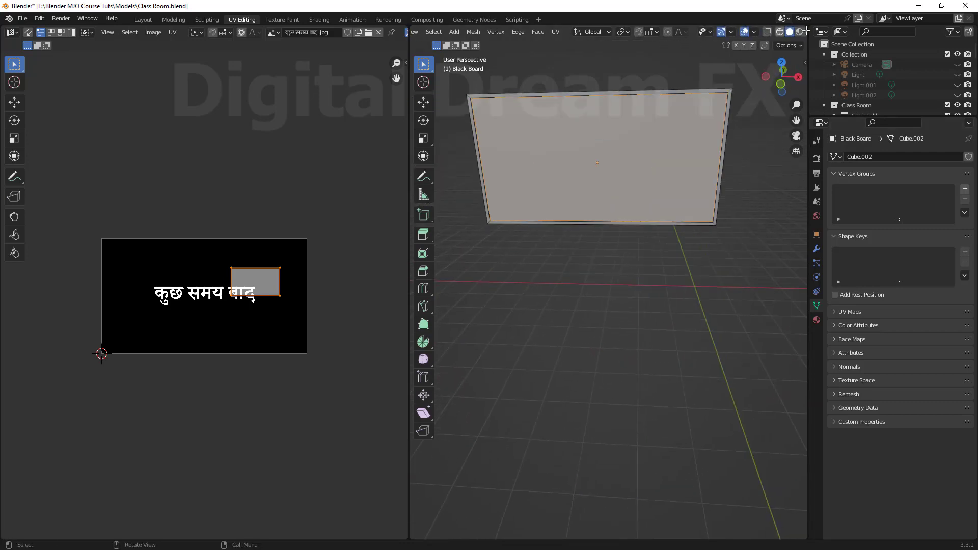
click(800, 31)
middle_drag(596, 198, 612, 285)
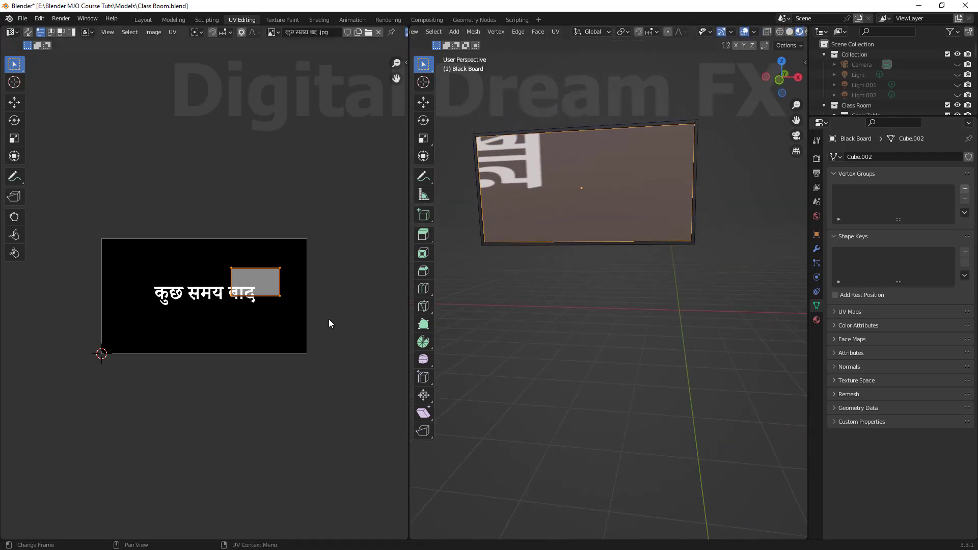
Center the inner face's UVs over the image's lettering and scale them up to cover most of the image.
scroll(299, 321, up, 1)
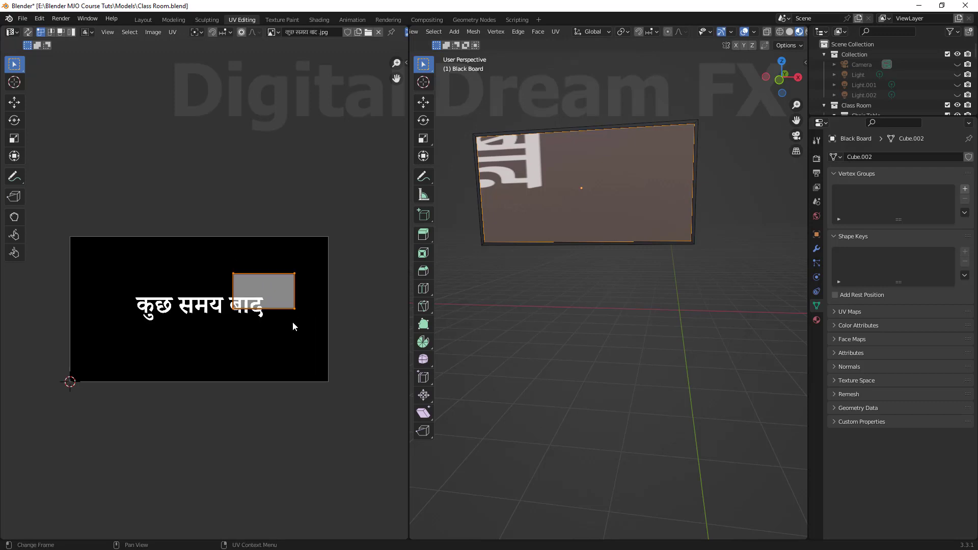
key(s)
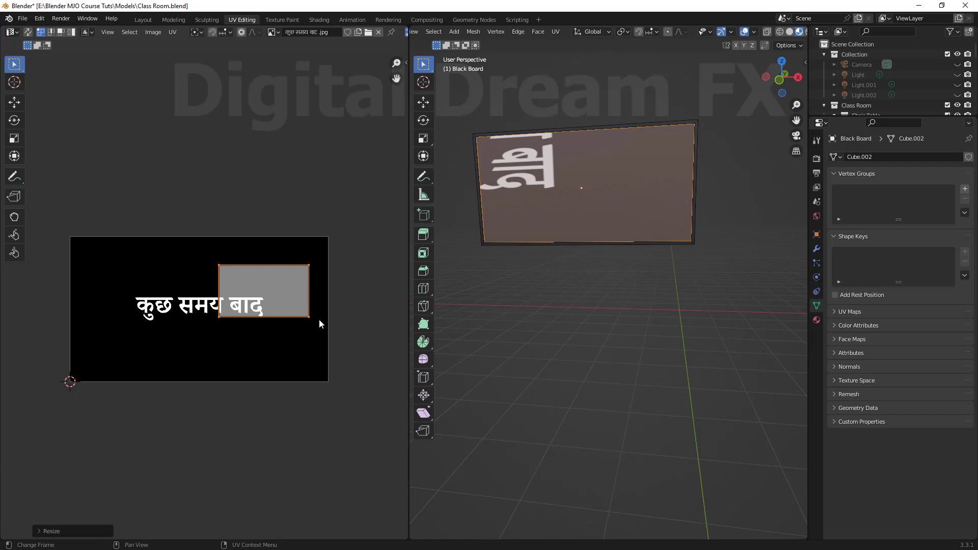
key(g)
click(258, 332)
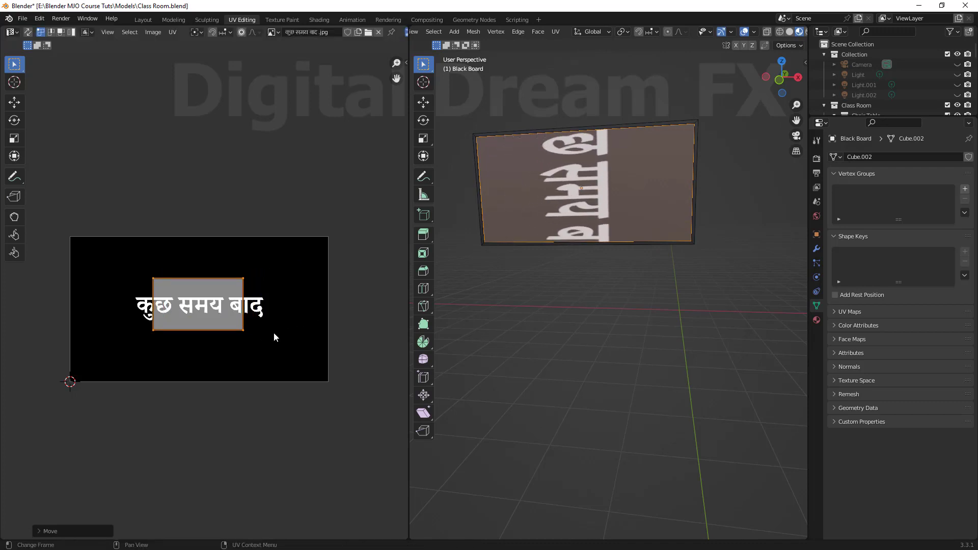
key(s)
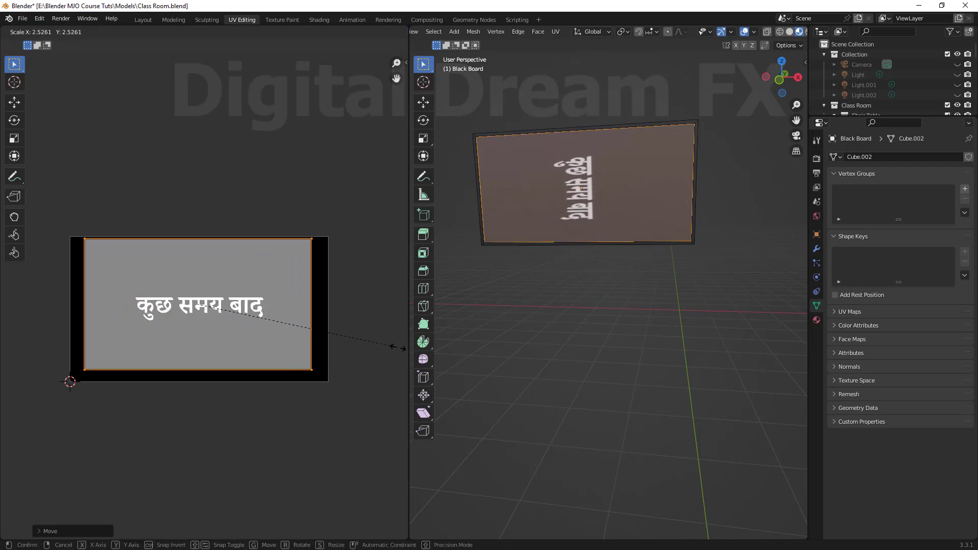
click(393, 345)
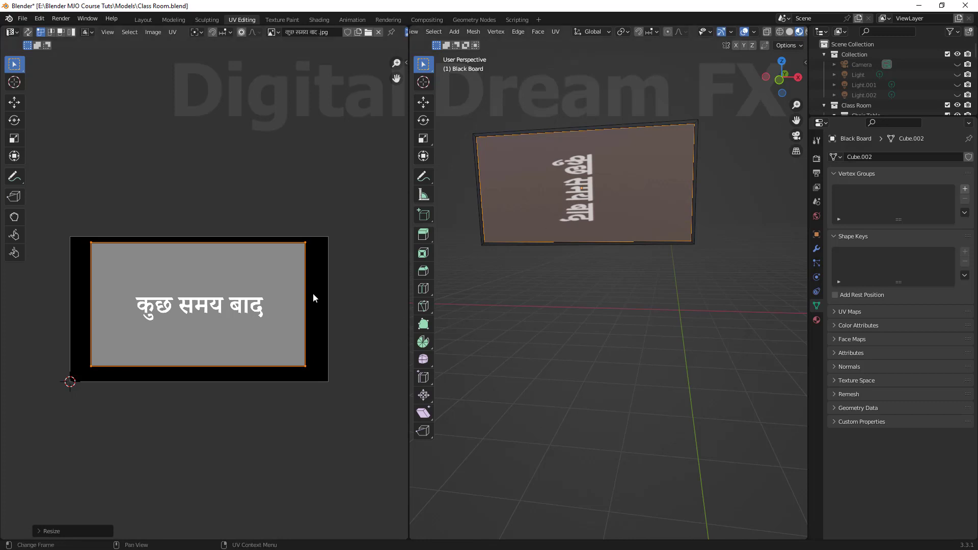
Rotate the inner face's UVs by 90°.
text(r)
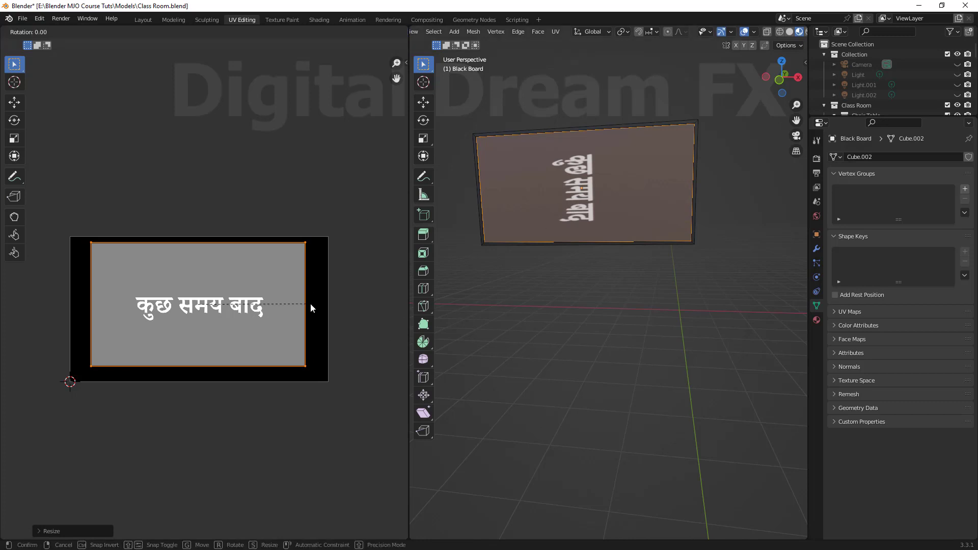
text(90)
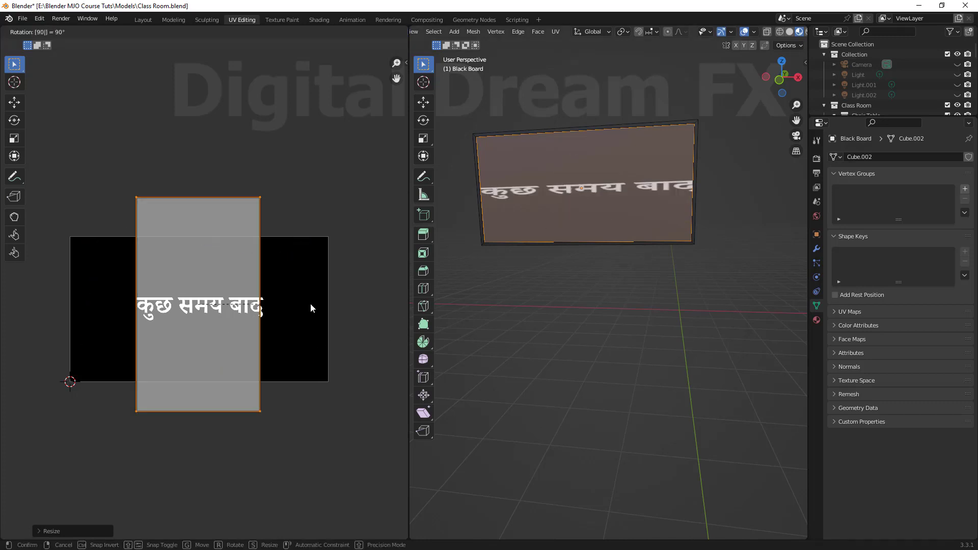
key(Return)
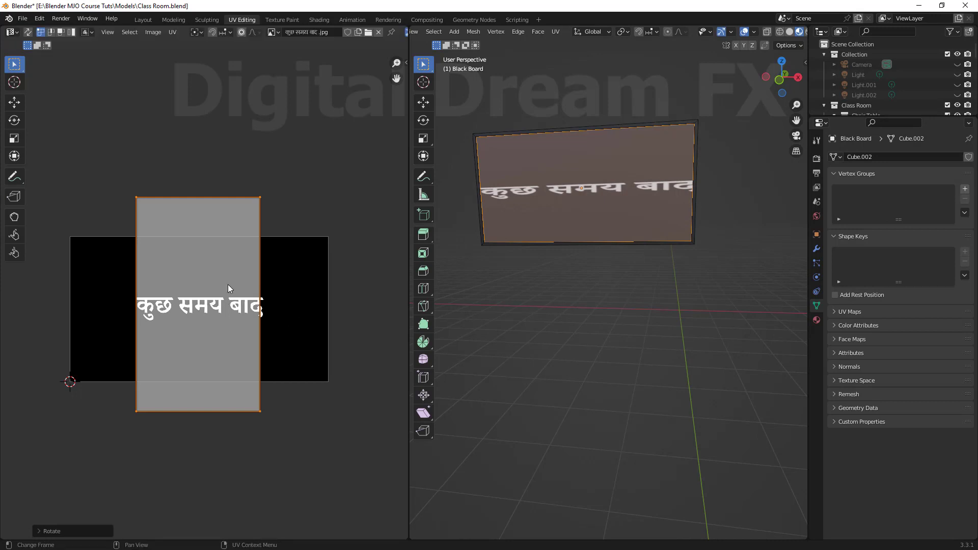
Scale the UVs to about 0.24 along Y, enlarge them uniformly to nearly the image's full width, and deselect them.
key(s)
key(y)
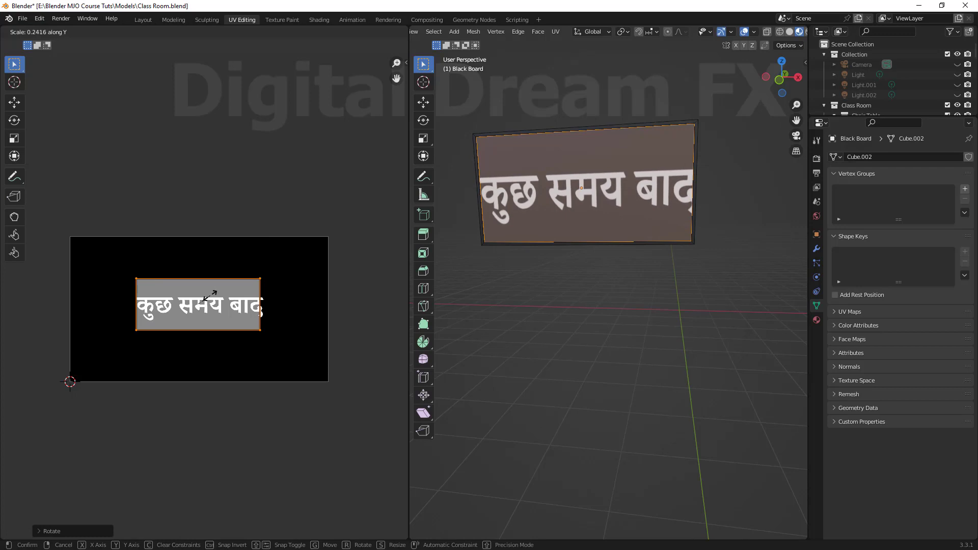
click(211, 300)
key(s)
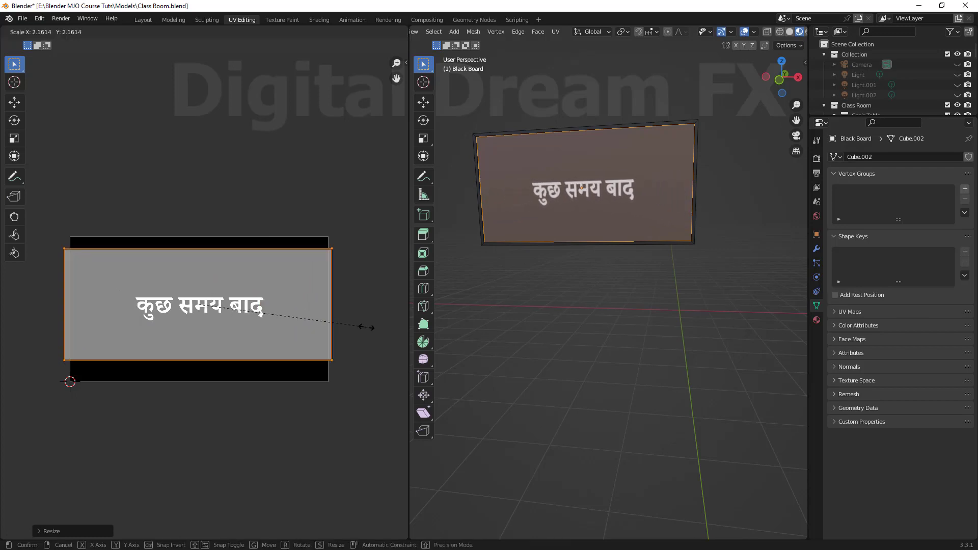
click(350, 325)
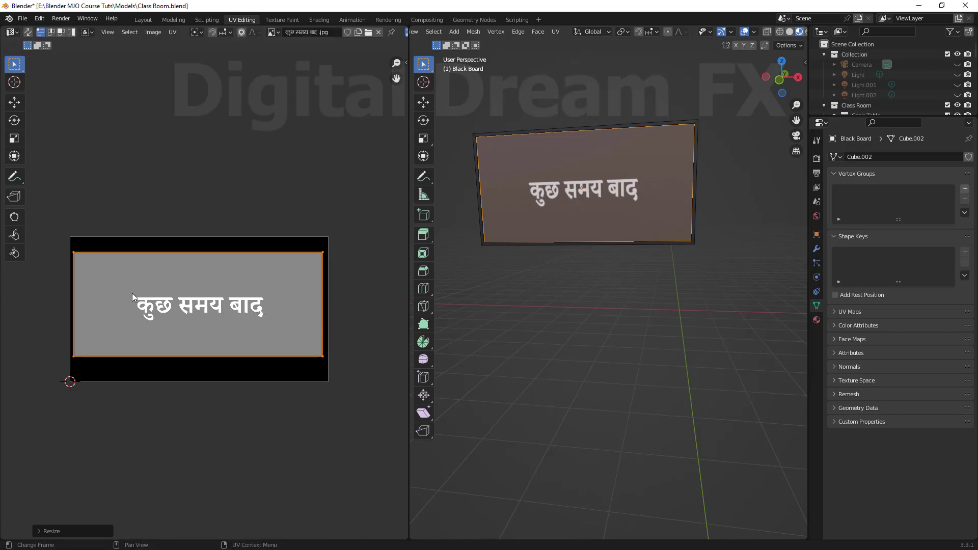
click(288, 178)
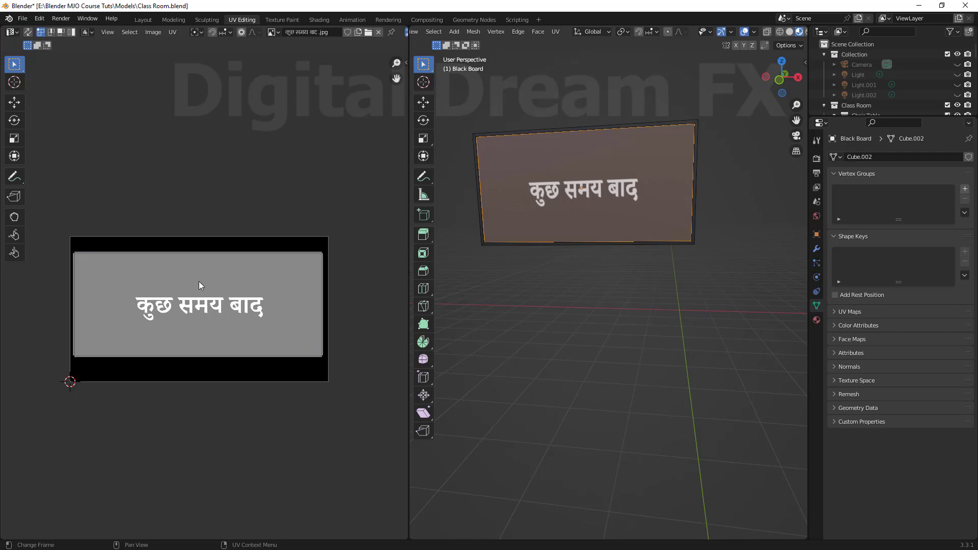
Examine the orientation and proportions of the lettering on the blackboard face from the front.
middle_drag(561, 286, 579, 317)
middle_drag(574, 273, 578, 287)
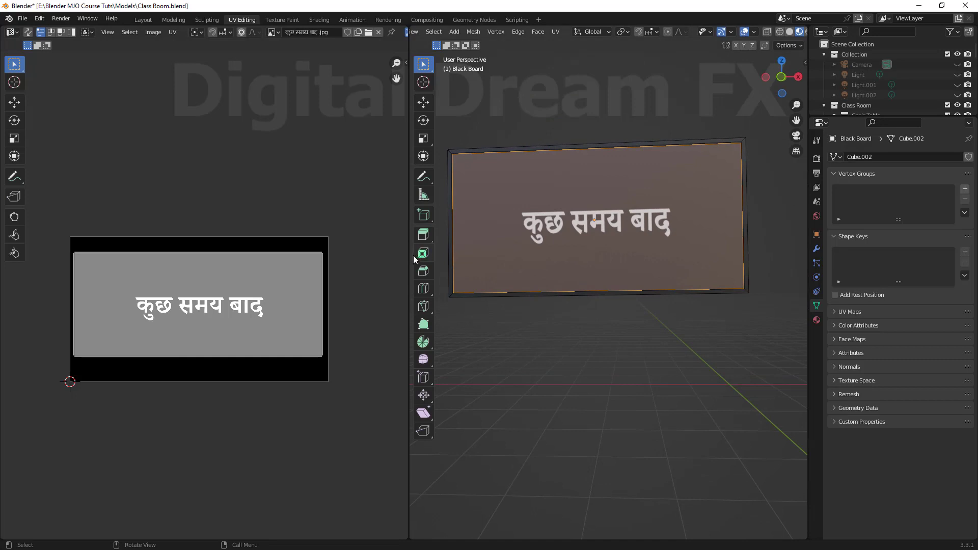
drag(409, 258, 308, 258)
scroll(432, 284, down, 3)
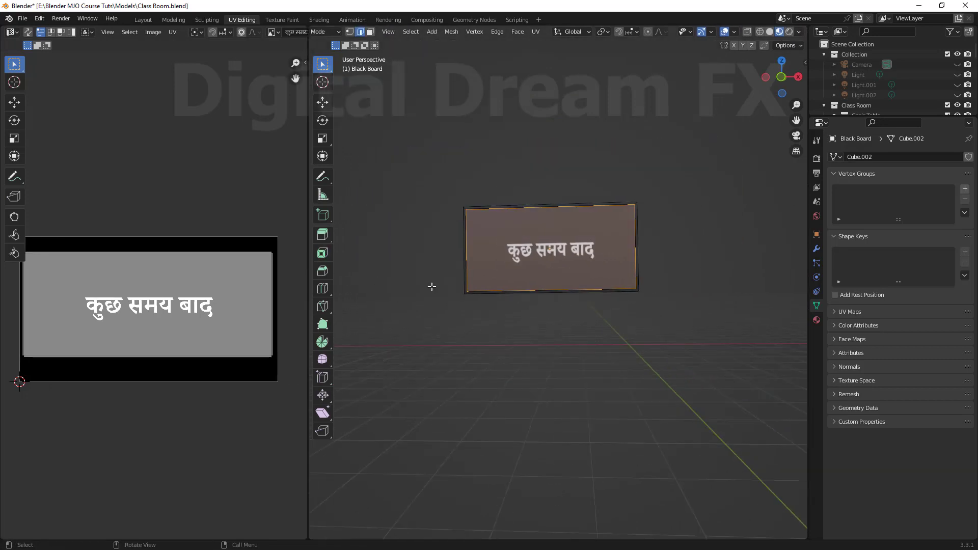
scroll(476, 327, up, 3)
middle_drag(504, 334, 535, 339)
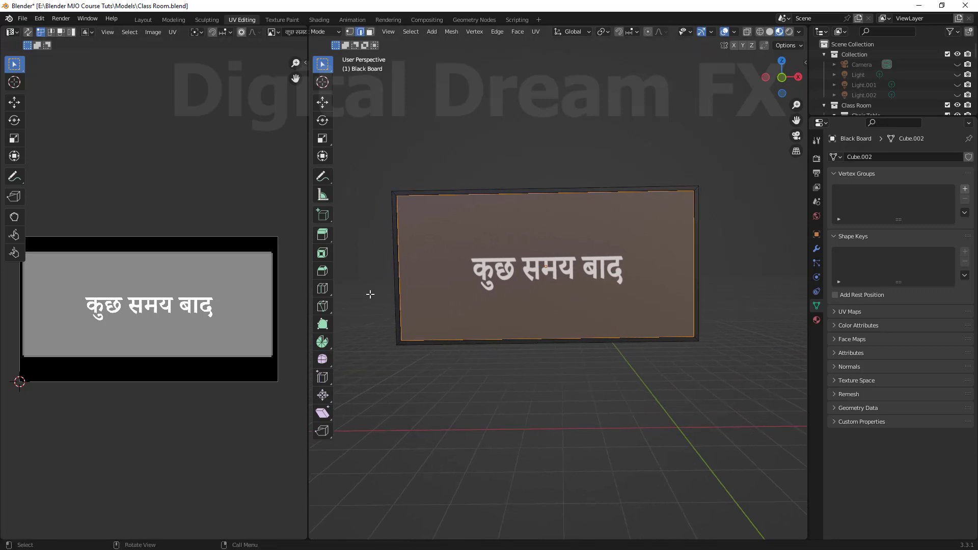
shift+middle_drag(490, 225, 489, 231)
shift+middle_drag(554, 283, 552, 285)
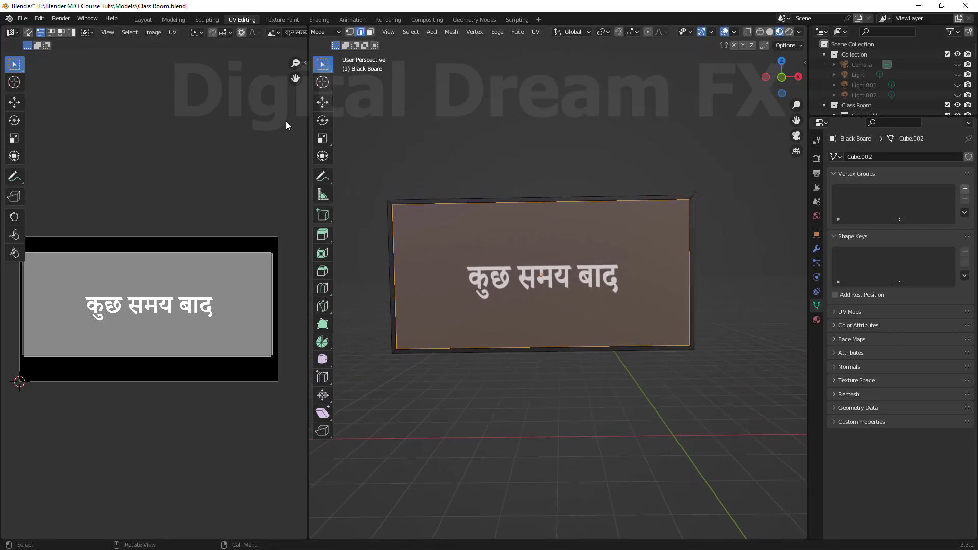
Switch the blackboard to Texture Paint mode, then try a white brush stroke above the lettering and undo it.
drag(310, 40, 414, 41)
double_click(313, 34)
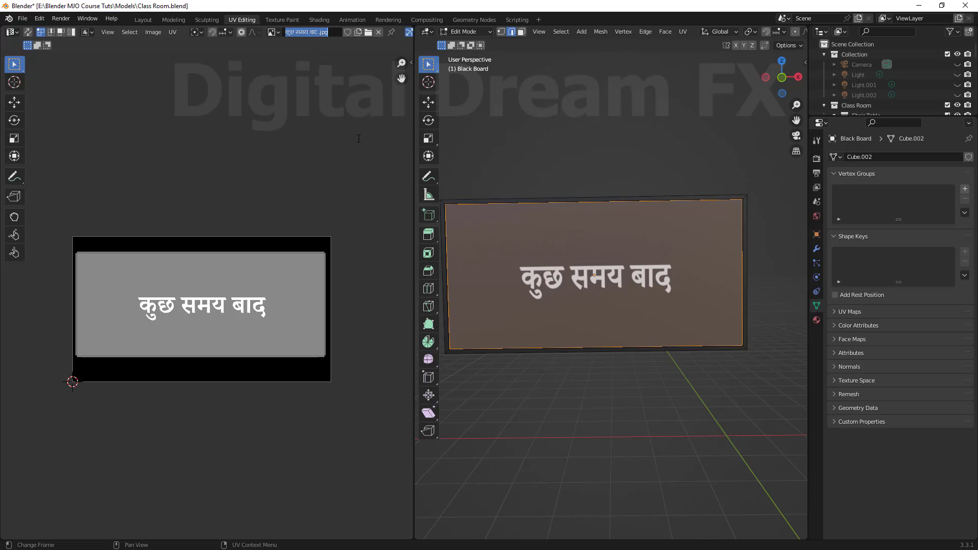
click(470, 31)
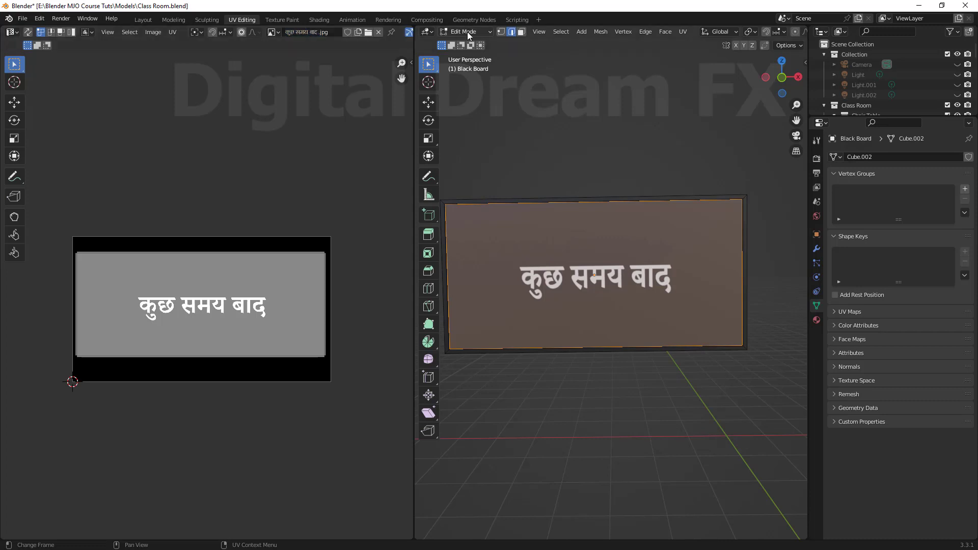
click(469, 31)
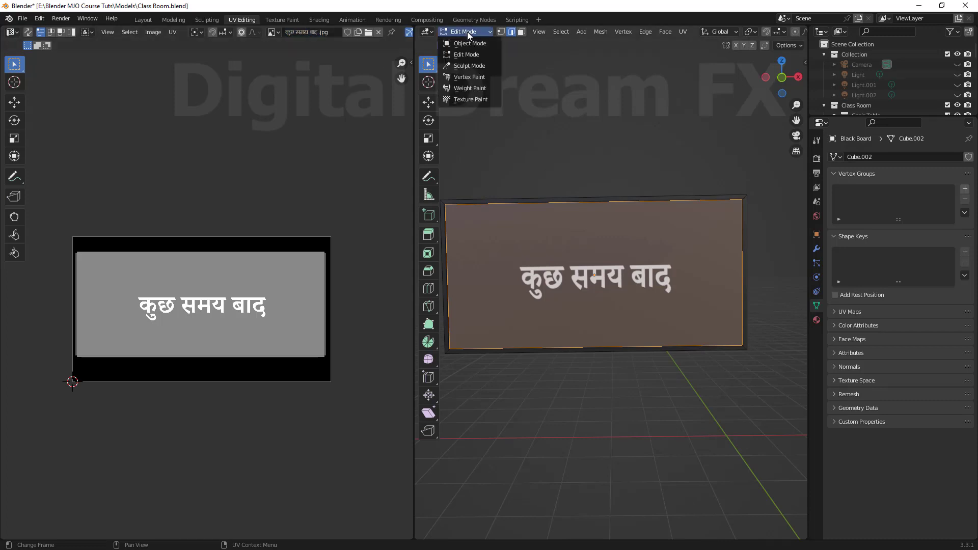
click(473, 99)
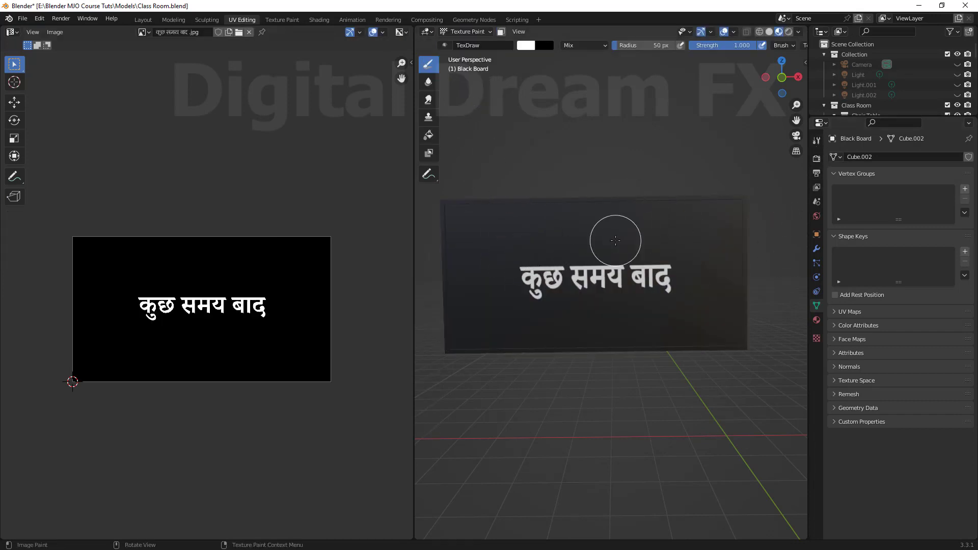
drag(620, 229, 493, 232)
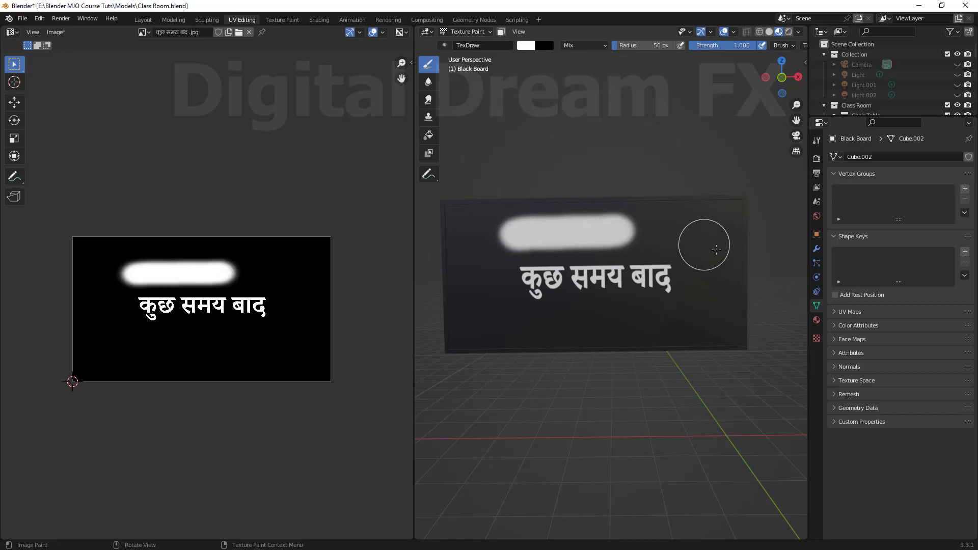
key(ctrl+z)
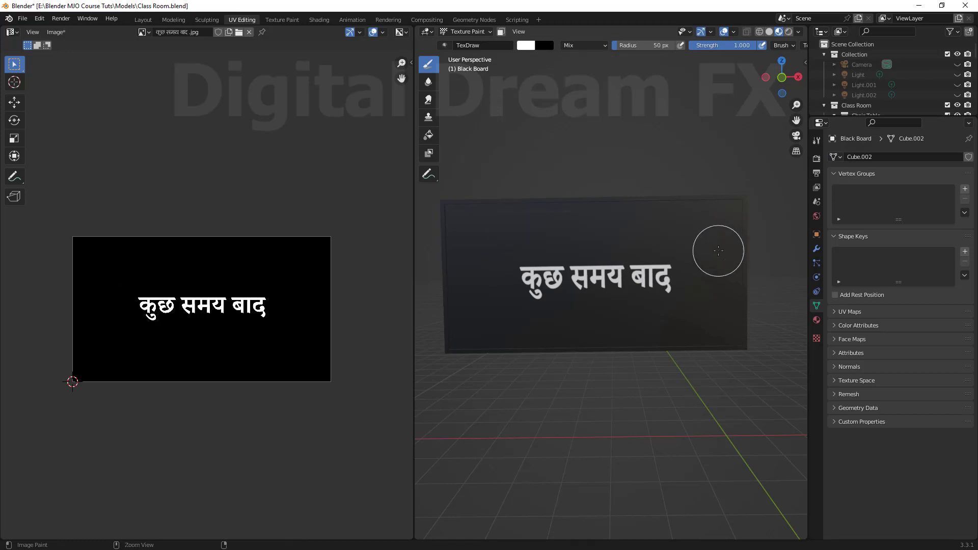
Show the active brush's settings, enlarge the painting view and settings area, and set the brush color to green.
click(817, 141)
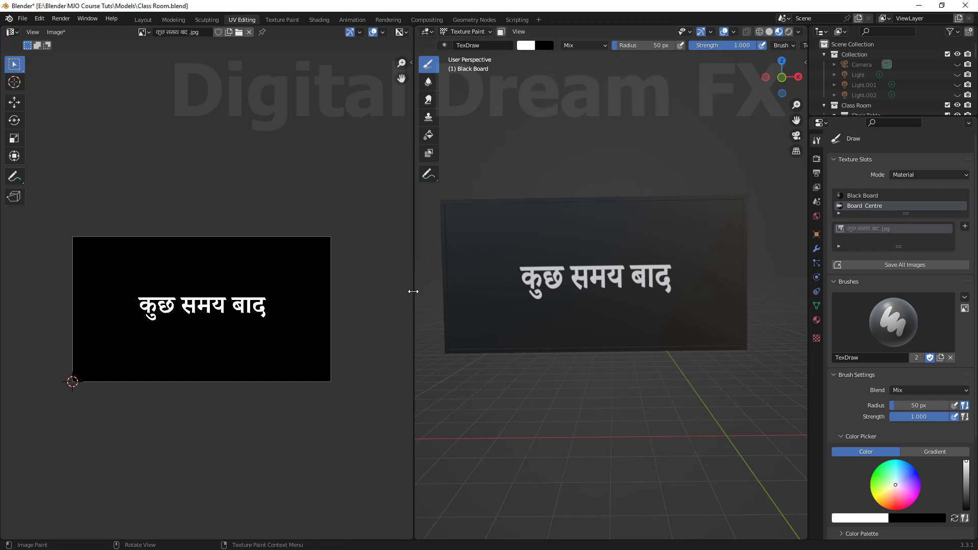
drag(413, 290, 238, 291)
middle_drag(710, 367, 735, 367)
drag(808, 319, 736, 322)
click(850, 482)
drag(850, 482, 846, 473)
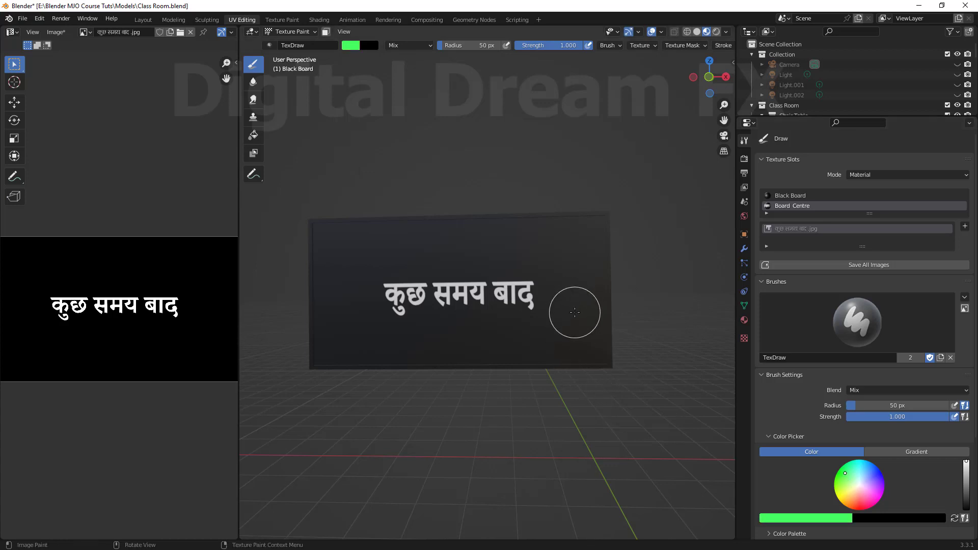
Set the brush radius to 6 px and the brush color to a bright blue.
key(s)
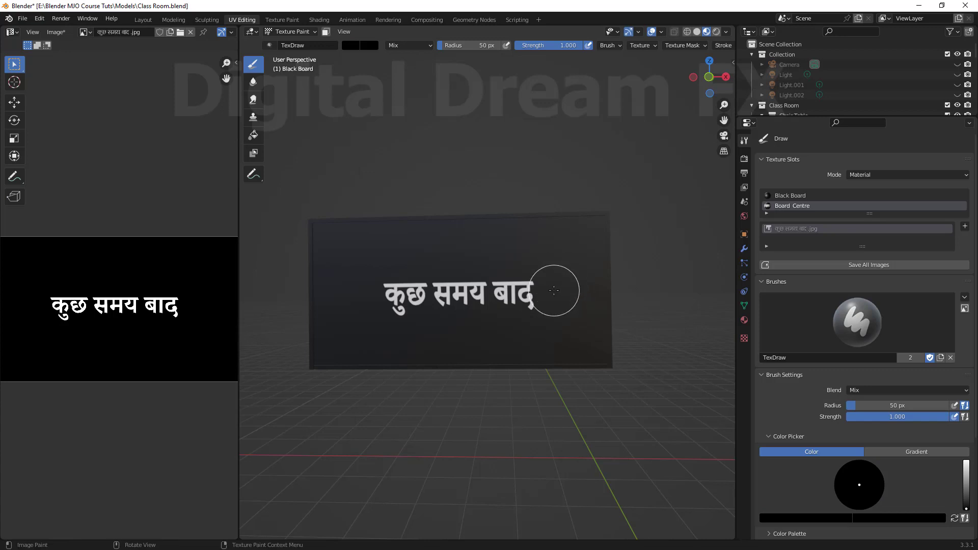
key(f)
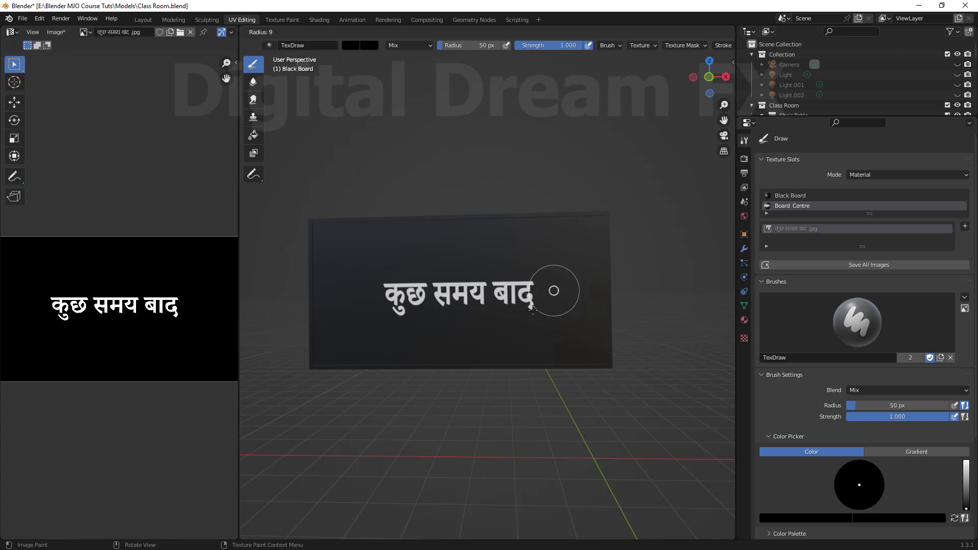
click(531, 312)
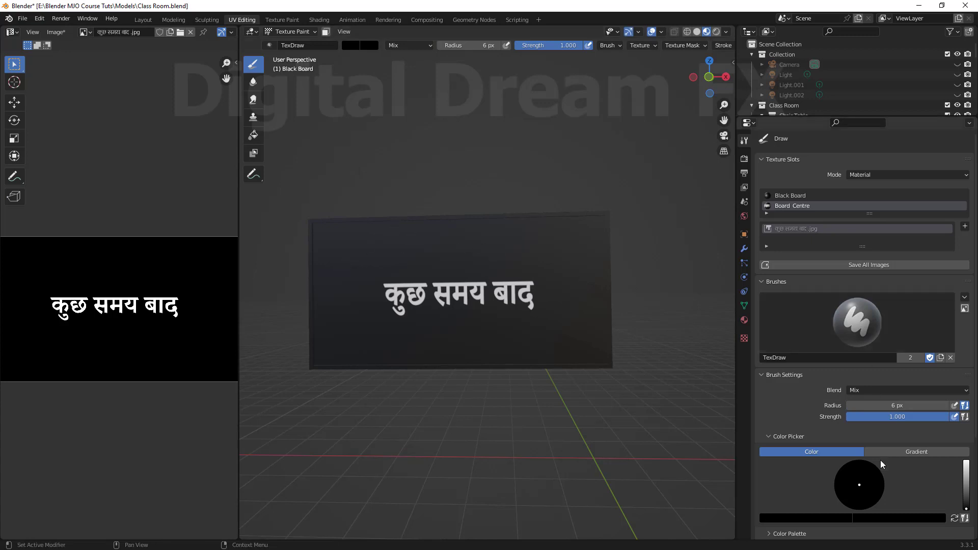
scroll(867, 433, down, 2)
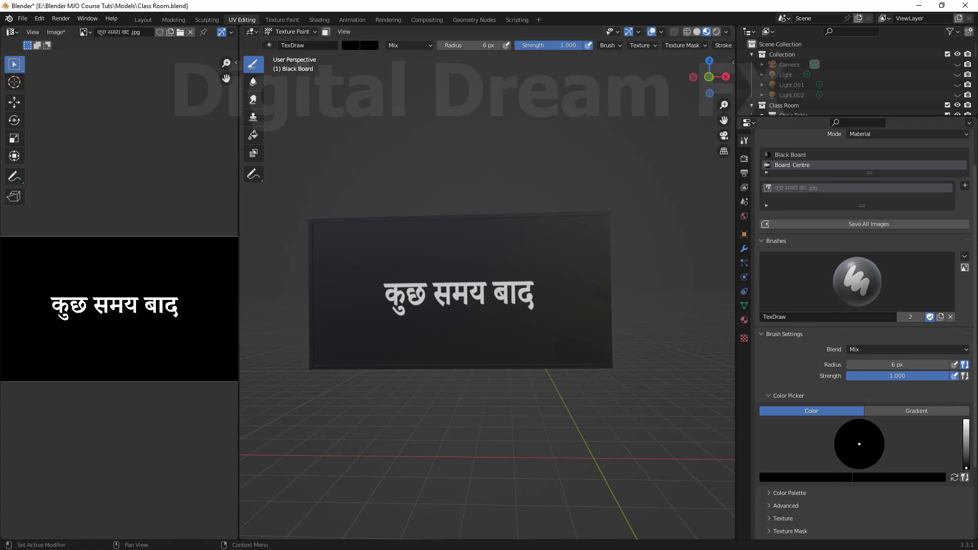
drag(967, 433, 967, 421)
drag(861, 445, 872, 432)
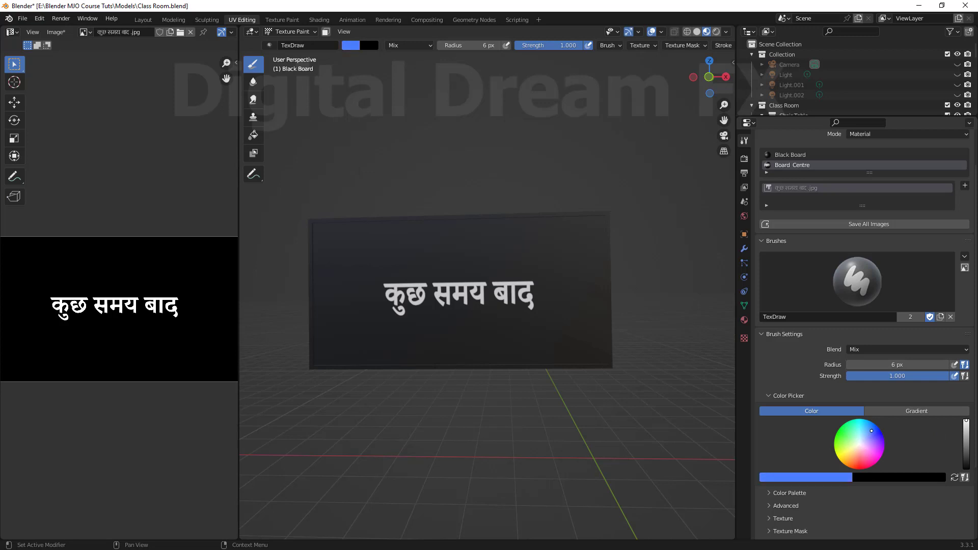
Paint freehand blue strokes on the board, forming a wavy border around the lettering.
drag(337, 304, 381, 248)
mouse_move(358, 287)
mouse_down()
mouse_move(398, 251)
mouse_move(471, 238)
mouse_move(544, 239)
mouse_move(575, 262)
mouse_up()
drag(560, 321, 585, 307)
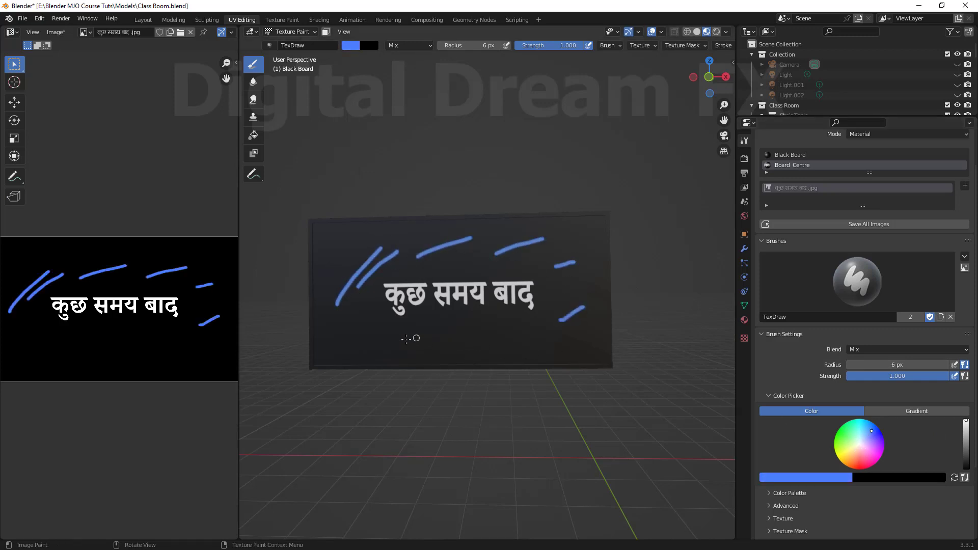
mouse_move(389, 338)
mouse_down()
mouse_move(559, 331)
mouse_move(581, 294)
mouse_move(537, 236)
mouse_move(354, 259)
mouse_move(347, 346)
mouse_move(339, 242)
mouse_move(380, 267)
mouse_move(370, 337)
mouse_move(390, 336)
mouse_up()
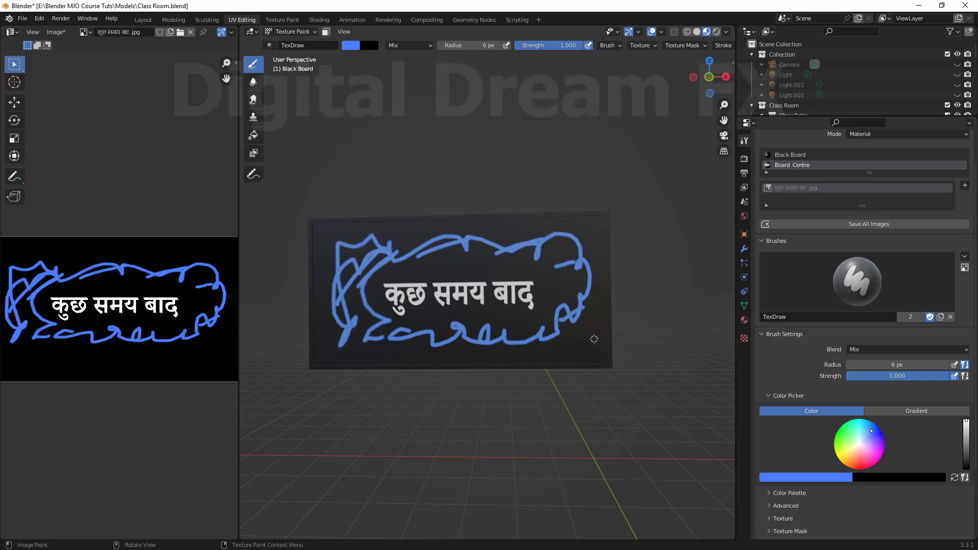
Paint a cream stroke below the lettering and freehand red strokes around it on the board.
click(857, 449)
mouse_move(477, 333)
mouse_down()
mouse_move(563, 306)
mouse_move(400, 240)
mouse_move(565, 246)
mouse_move(574, 349)
mouse_move(360, 324)
mouse_up()
click(862, 461)
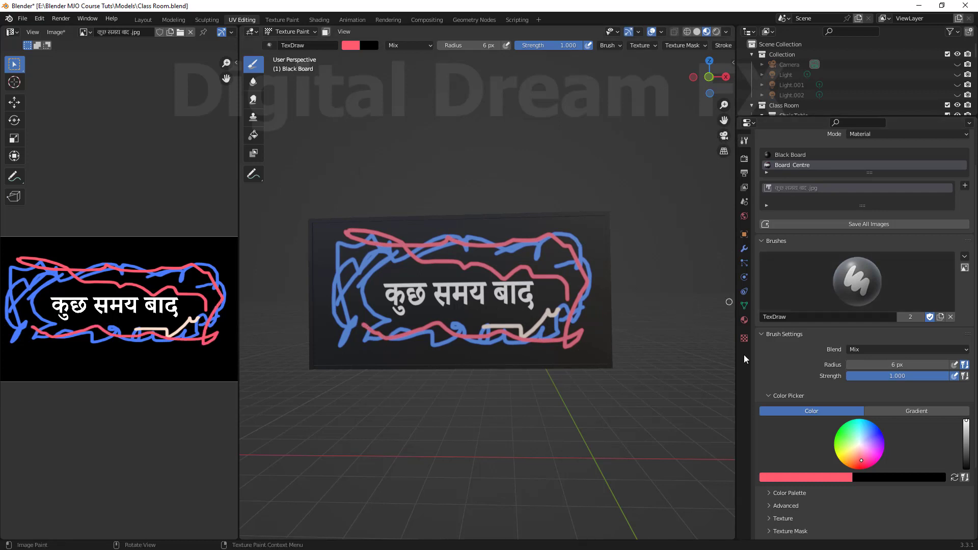
scroll(535, 193, down, 5)
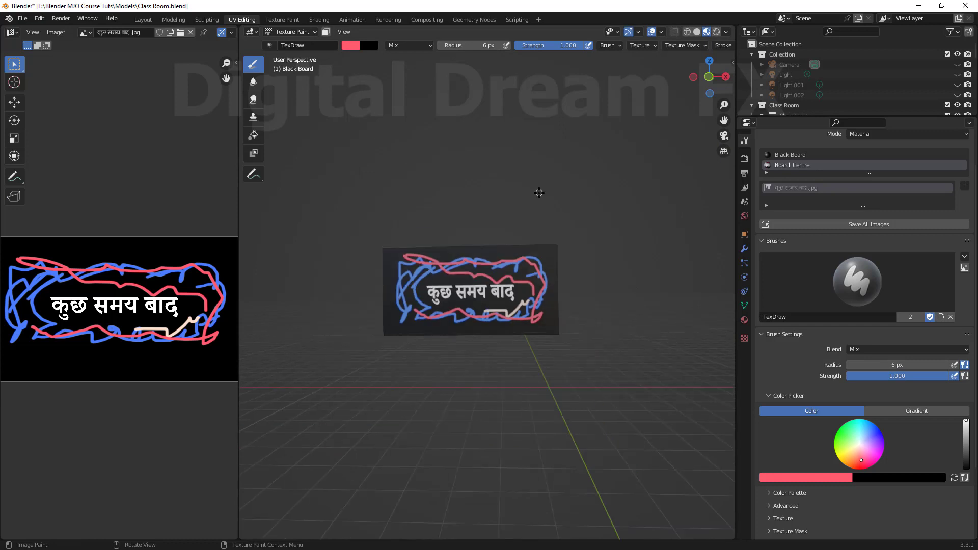
Return the blackboard from texture painting to Object Mode and unhide the other classroom objects.
mouse_move(535, 192)
middle_down()
mouse_move(647, 202)
mouse_move(620, 242)
mouse_move(582, 265)
middle_up()
key(Tab)
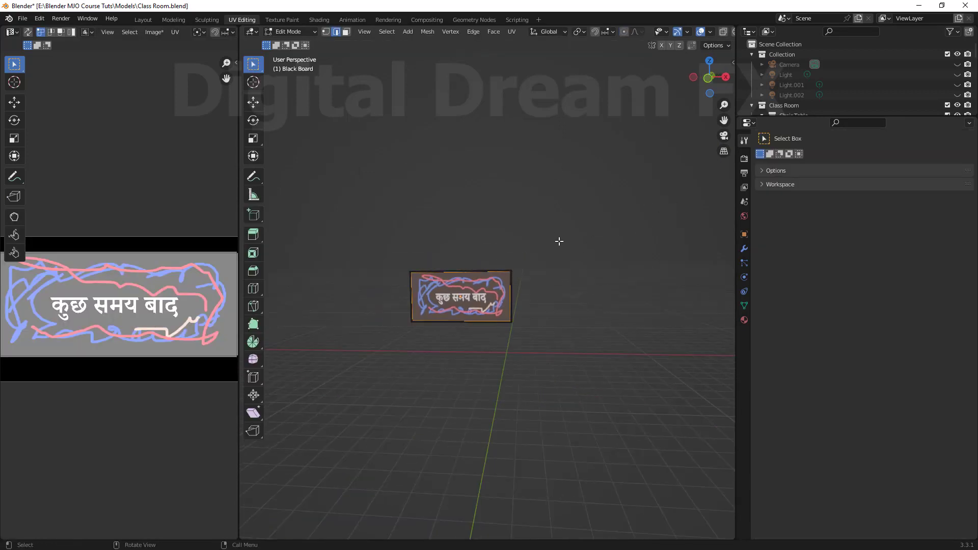
key(Tab)
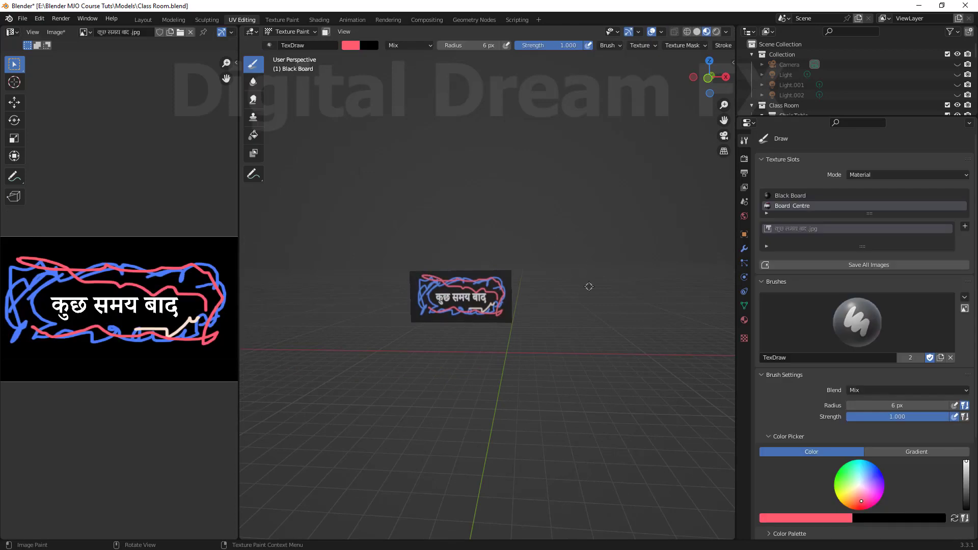
click(286, 32)
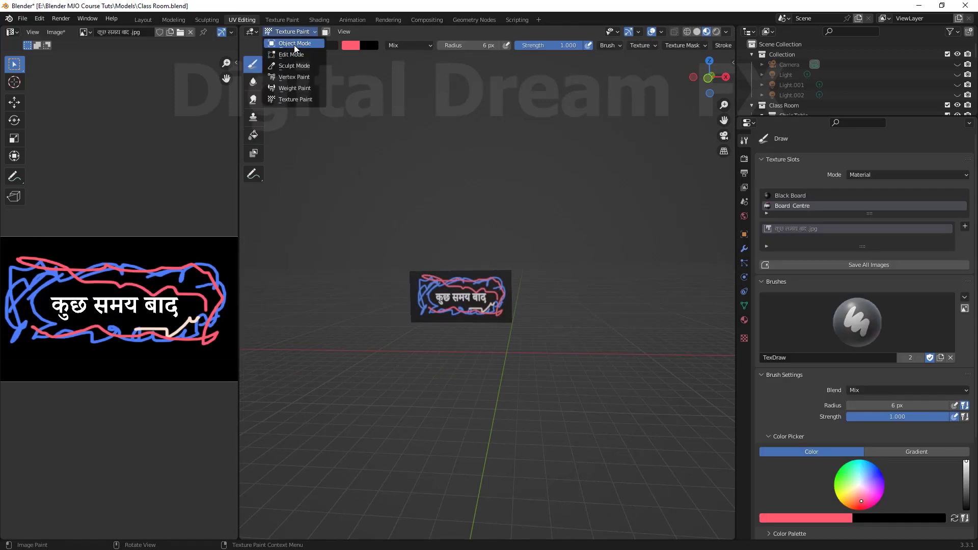
click(290, 41)
middle_drag(555, 298, 555, 298)
click(555, 298)
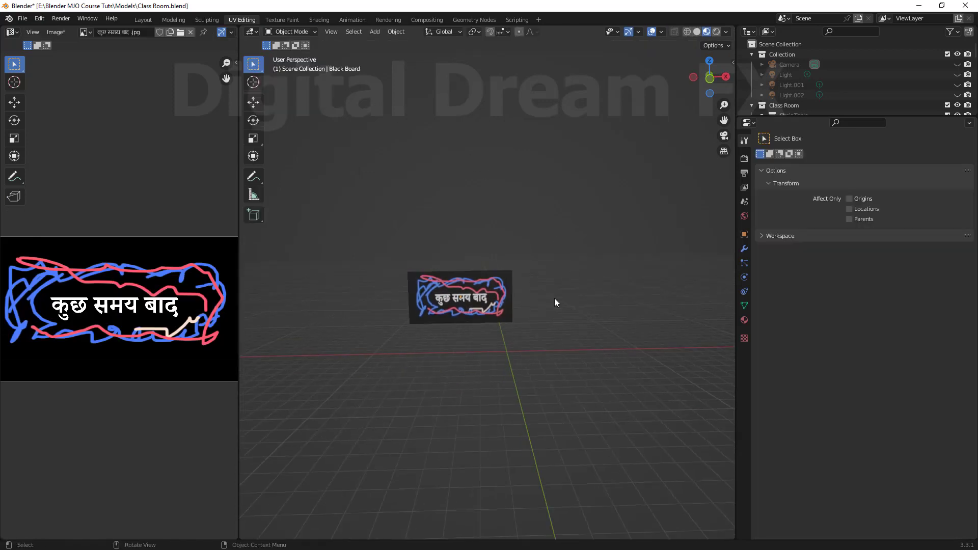
click(502, 297)
key(alt+h)
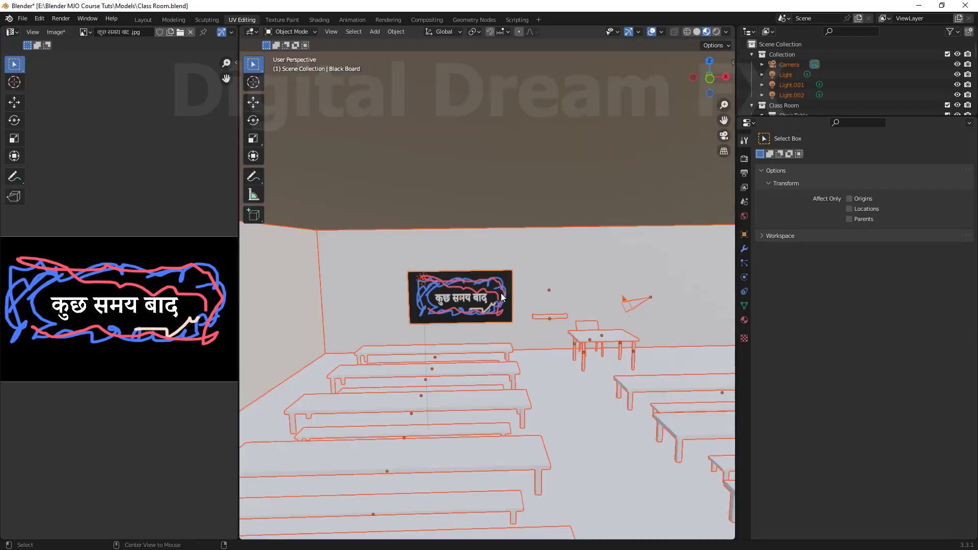
Select the front long table beside the blackboard and isolate it from the rest of the classroom.
scroll(540, 294, down, 4)
click(533, 373)
scroll(533, 373, up, 5)
middle_drag(533, 373, 512, 382)
scroll(512, 383, up, 3)
mouse_move(524, 328)
middle_down()
mouse_move(530, 297)
mouse_move(527, 334)
middle_up()
scroll(528, 334, up, 2)
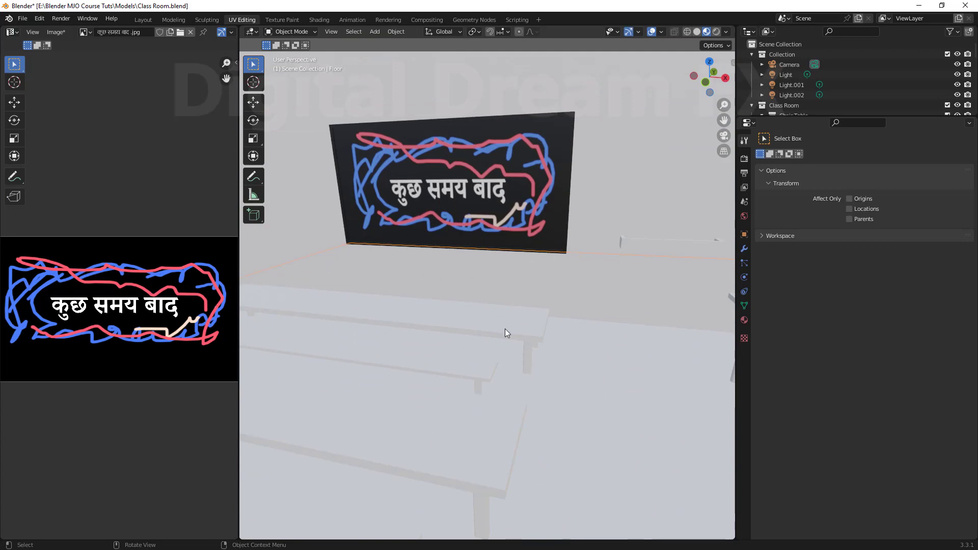
click(506, 331)
scroll(633, 392, down, 2)
middle_drag(634, 393, 544, 333)
scroll(550, 316, up, 2)
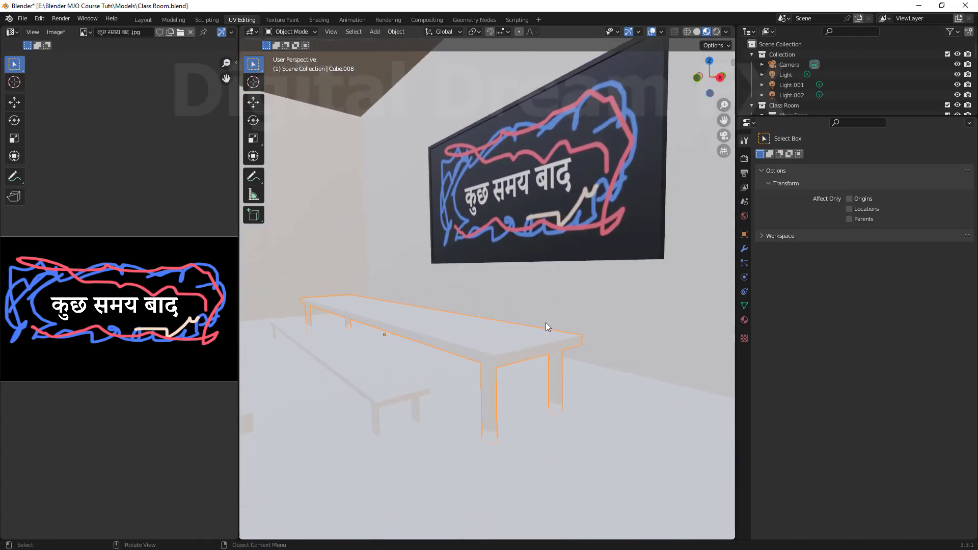
scroll(550, 323, up, 1)
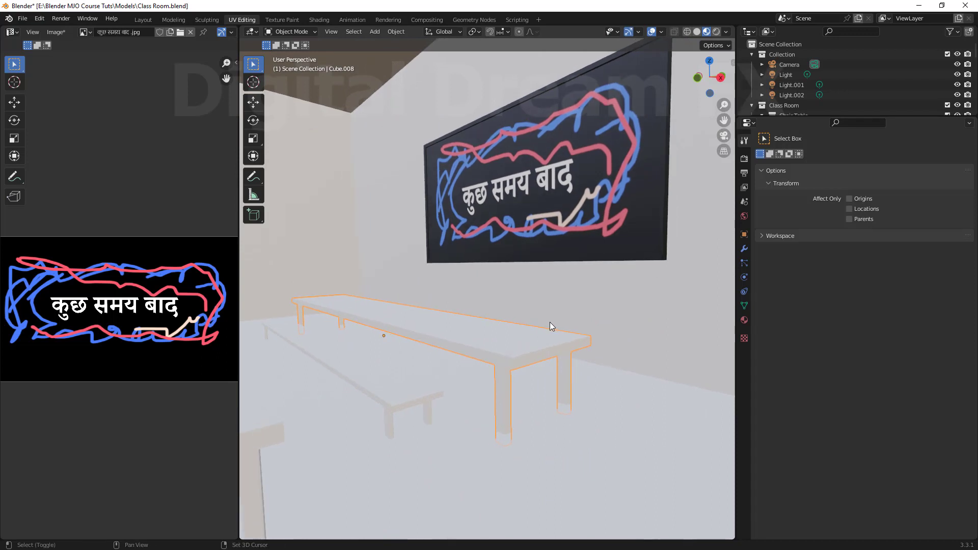
key(KP_Divide)
scroll(525, 345, down, 2)
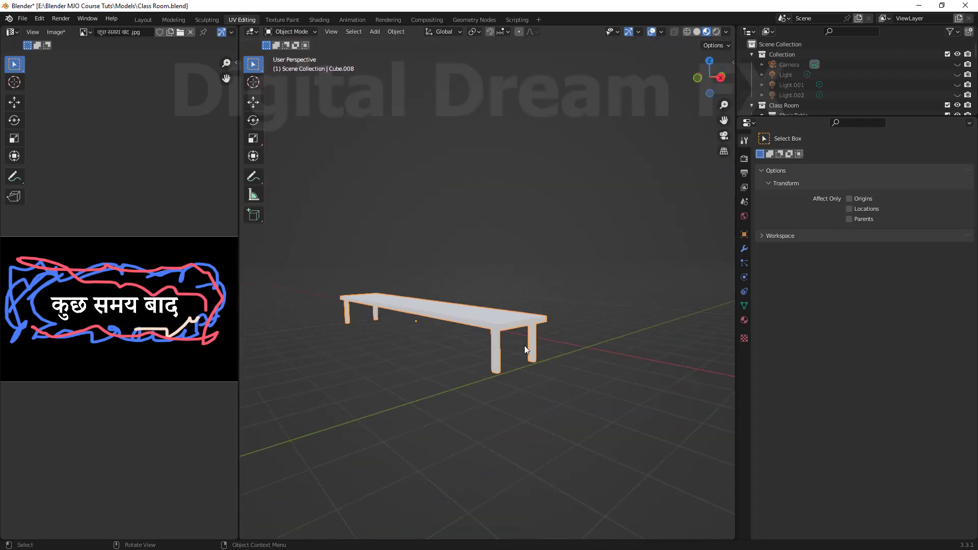
Examine the isolated table's top, underside and legs, including its mesh in Edit Mode.
scroll(534, 356, up, 1)
scroll(534, 356, up, 2)
middle_drag(534, 356, 576, 314)
scroll(611, 313, up, 1)
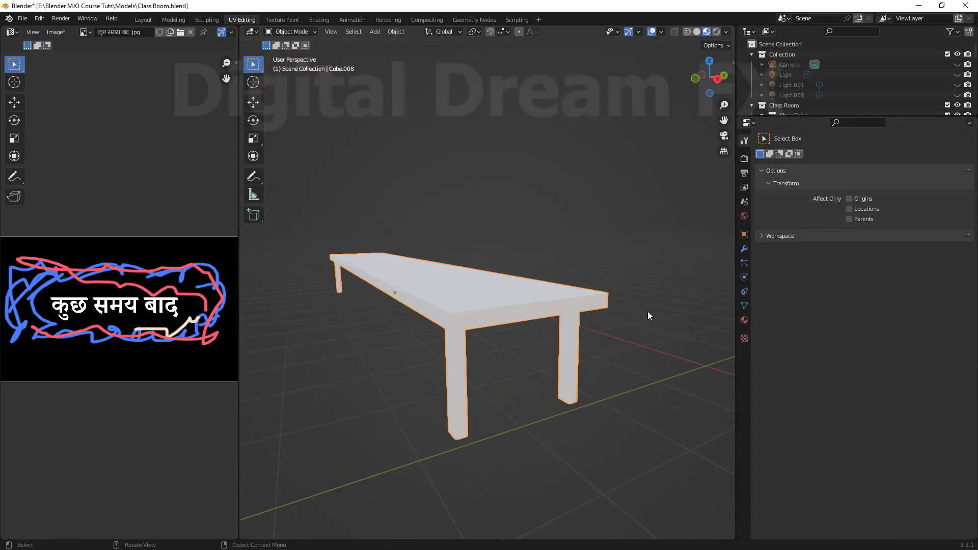
middle_drag(466, 315, 590, 209)
key(Tab)
key(alt+a)
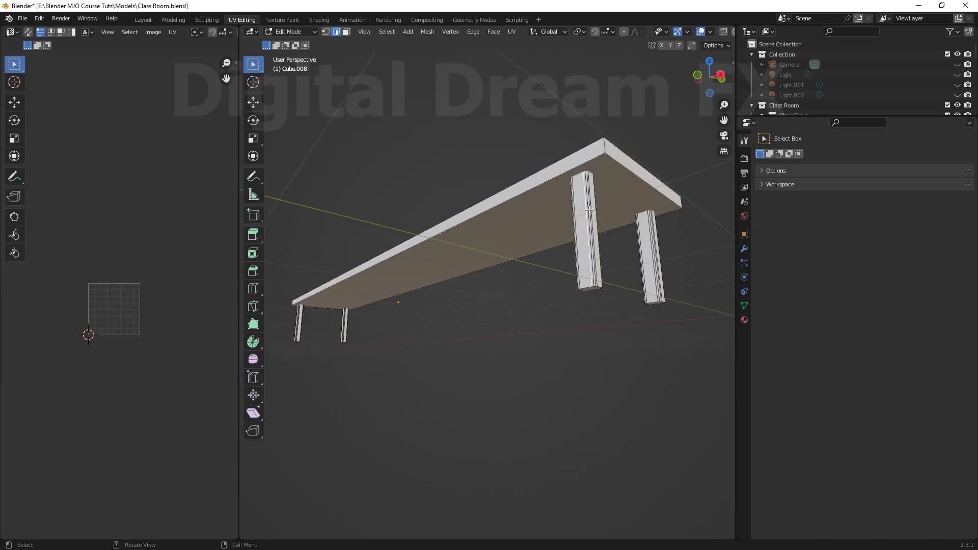
middle_drag(582, 271, 445, 331)
middle_drag(549, 316, 451, 304)
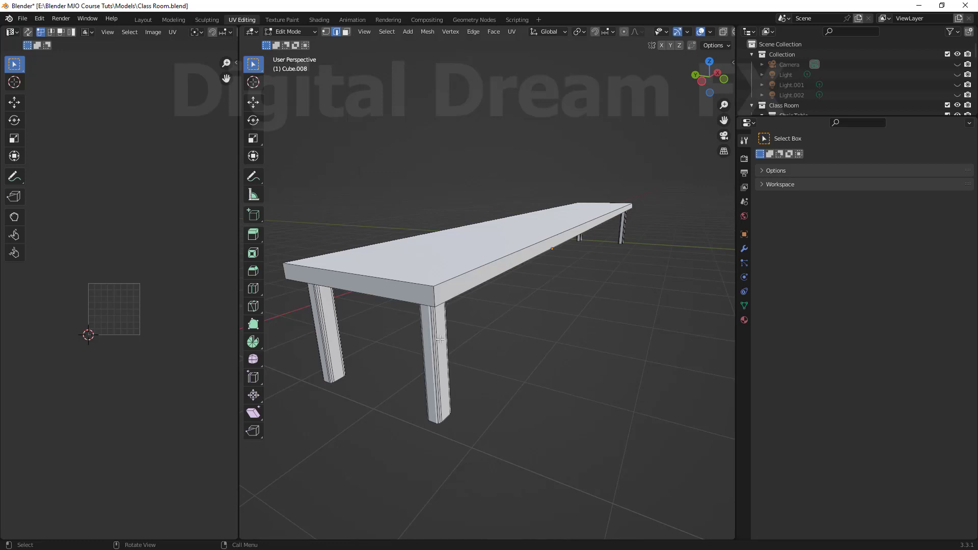
middle_drag(493, 331, 729, 269)
key(Tab)
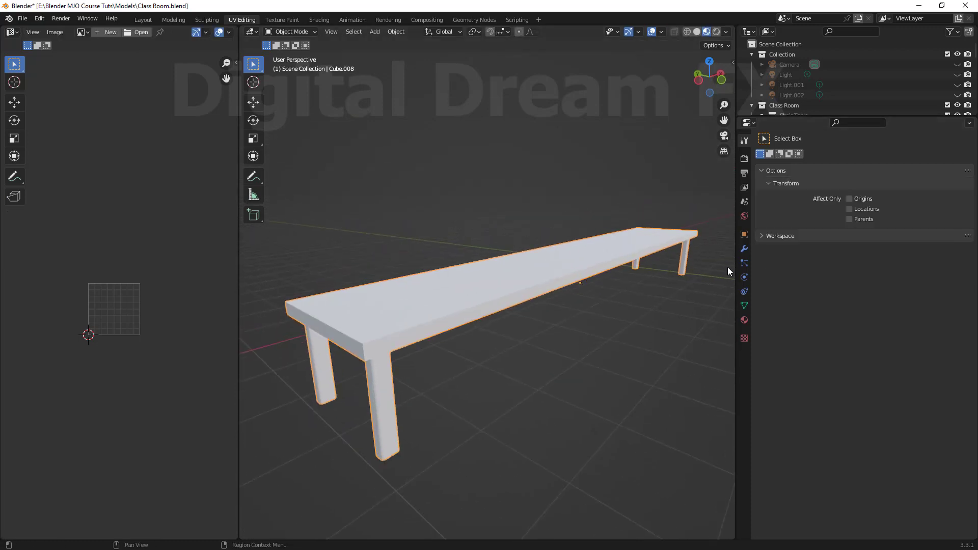
Create a new material on the table and name it Table Texture.
click(744, 321)
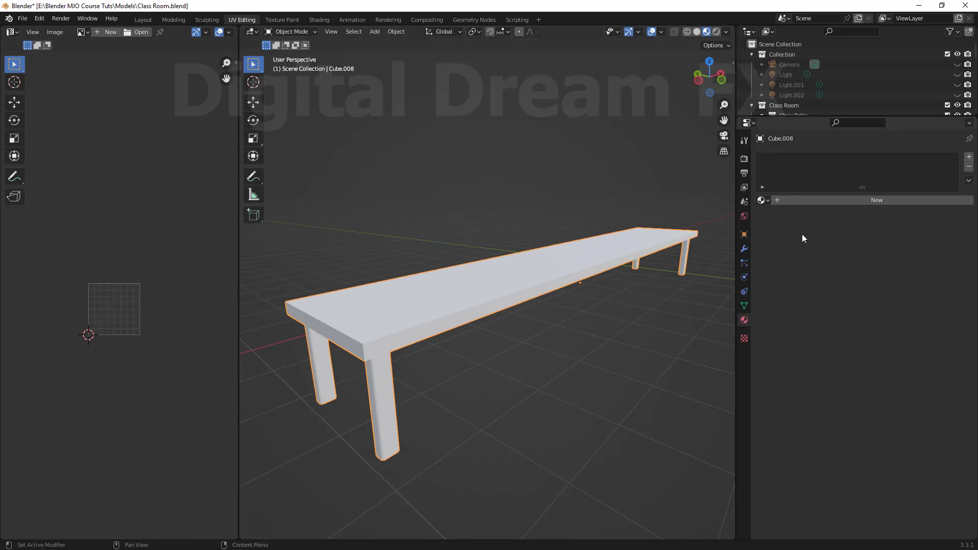
click(824, 200)
double_click(812, 158)
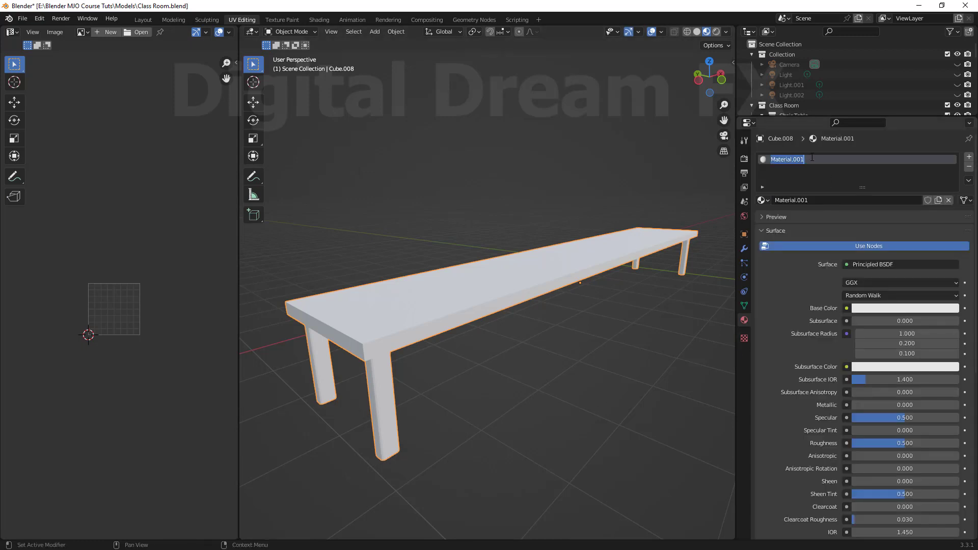
text(Table Texture)
key(Return)
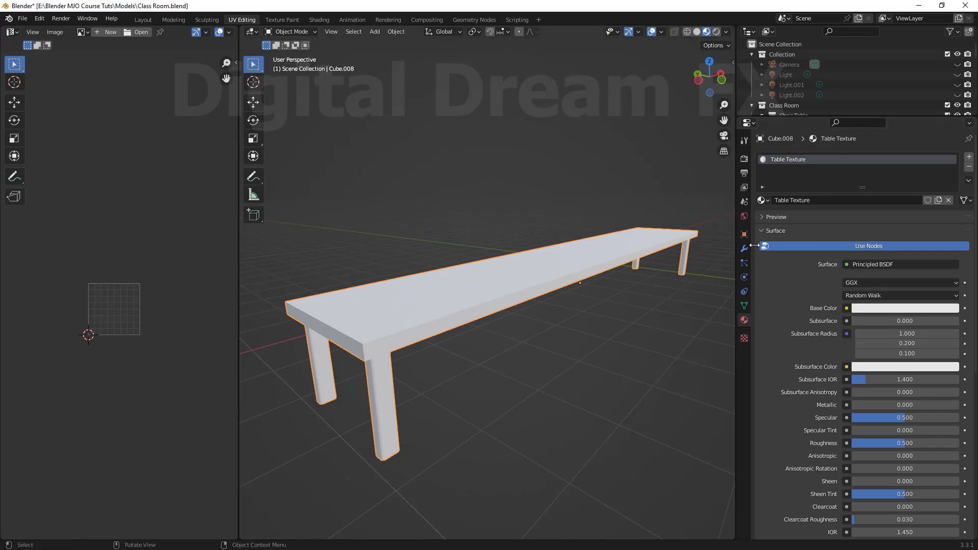
Use dark_wood_diff_2k.jpg from E:\Blender MJO Course Tuts\New folder\textures\ as an image texture for the table material's base color.
click(846, 308)
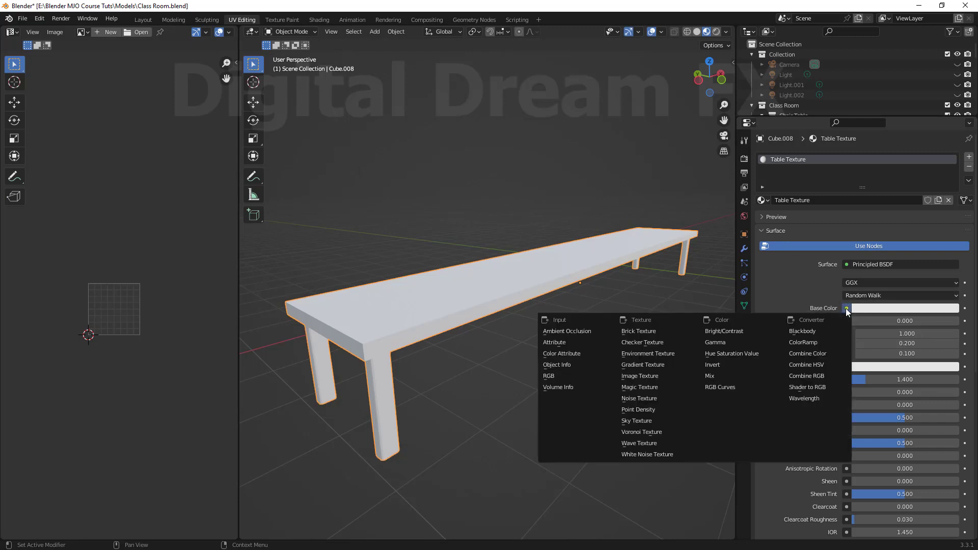
click(652, 376)
click(901, 320)
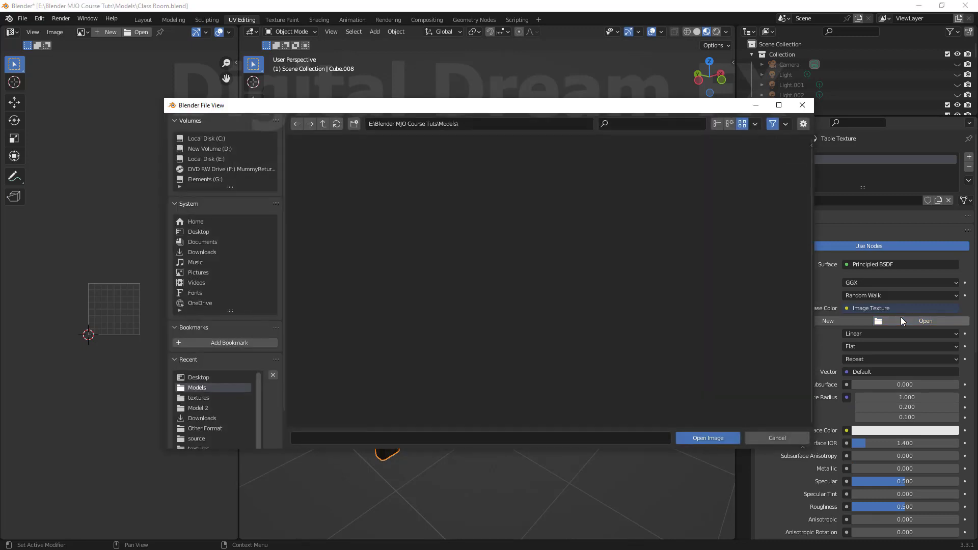
click(470, 124)
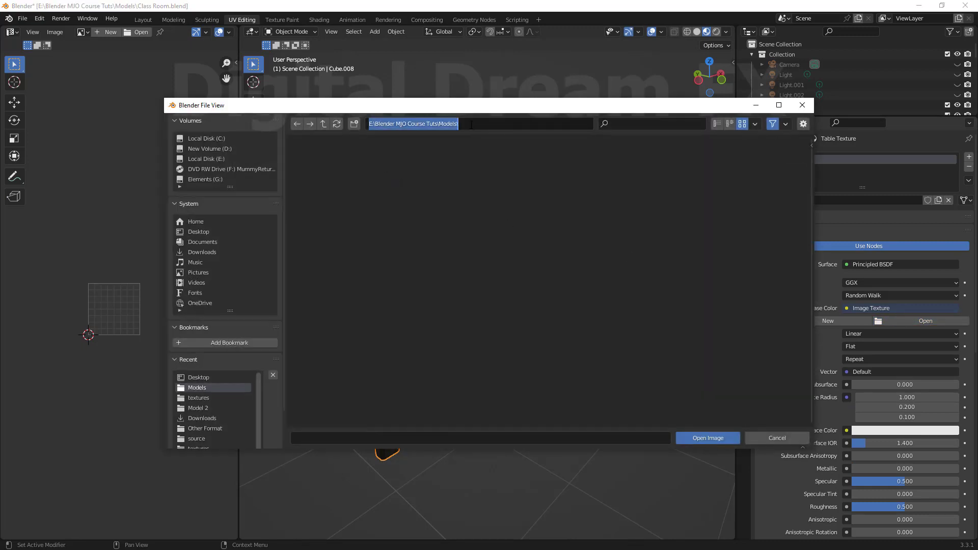
text(E:\Blender MJO Course Tuts\New folder\textures\)
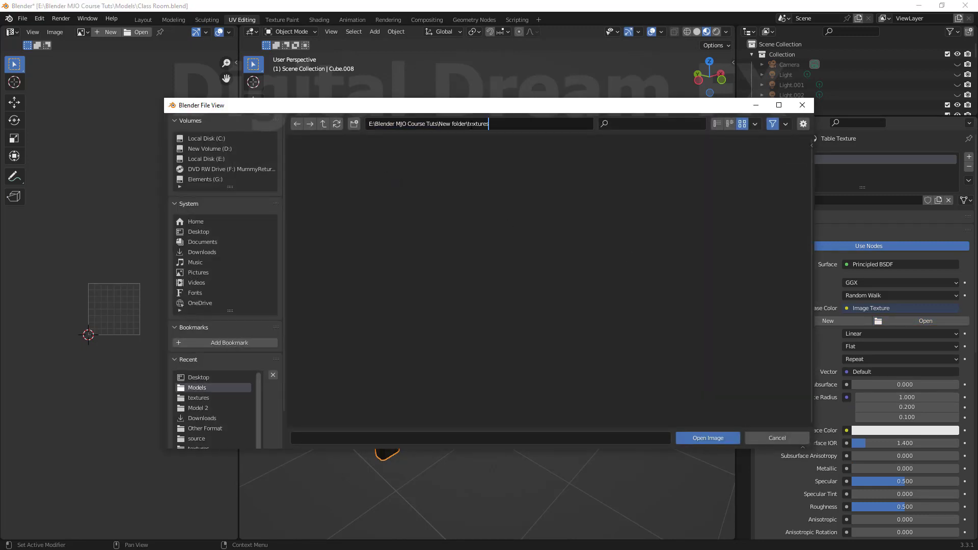
key(Return)
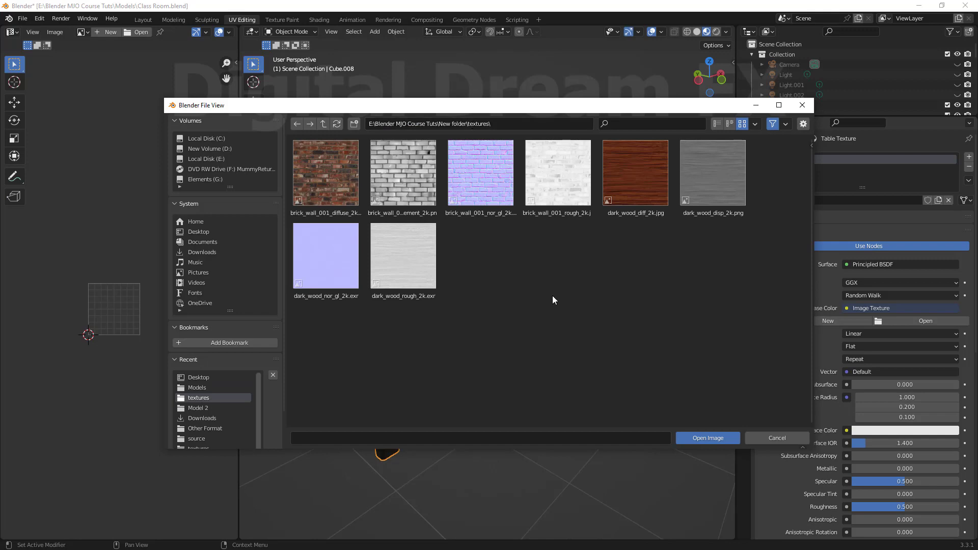
double_click(632, 176)
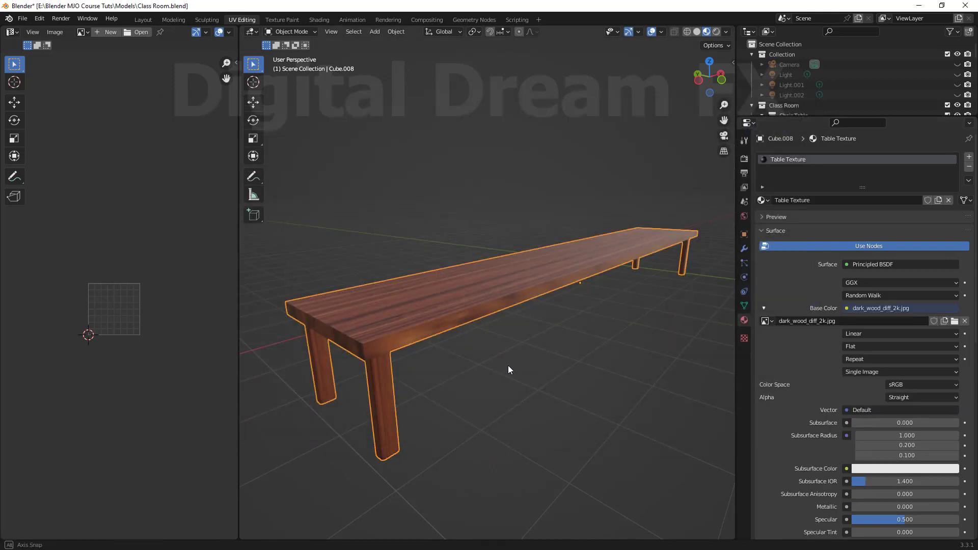
Examine the wood texture on the table's top, edges and legs from several angles.
middle_drag(509, 366, 491, 320)
scroll(490, 371, up, 4)
scroll(383, 390, down, 5)
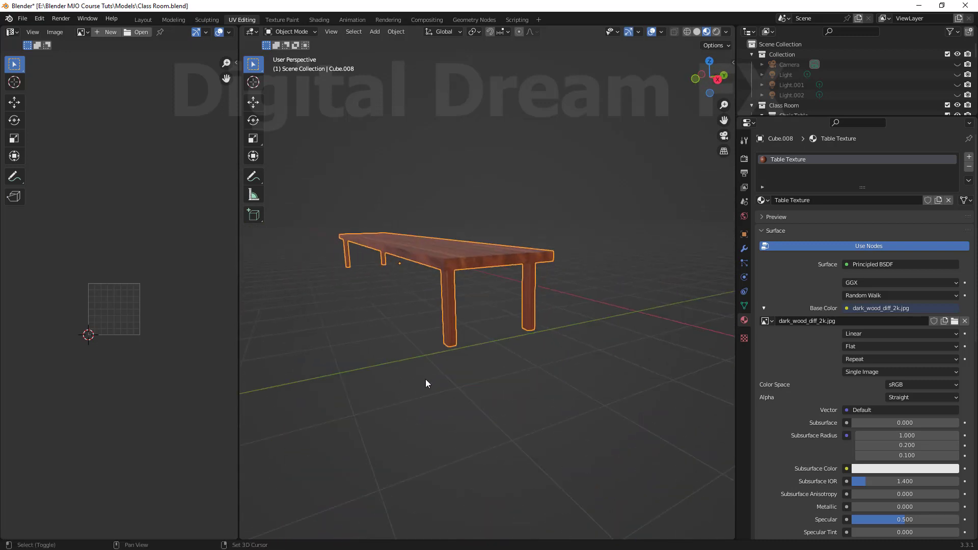
middle_drag(426, 384, 558, 387)
click(546, 352)
scroll(551, 368, up, 6)
scroll(489, 383, down, 5)
middle_drag(496, 378, 496, 332)
click(496, 315)
scroll(497, 315, down, 3)
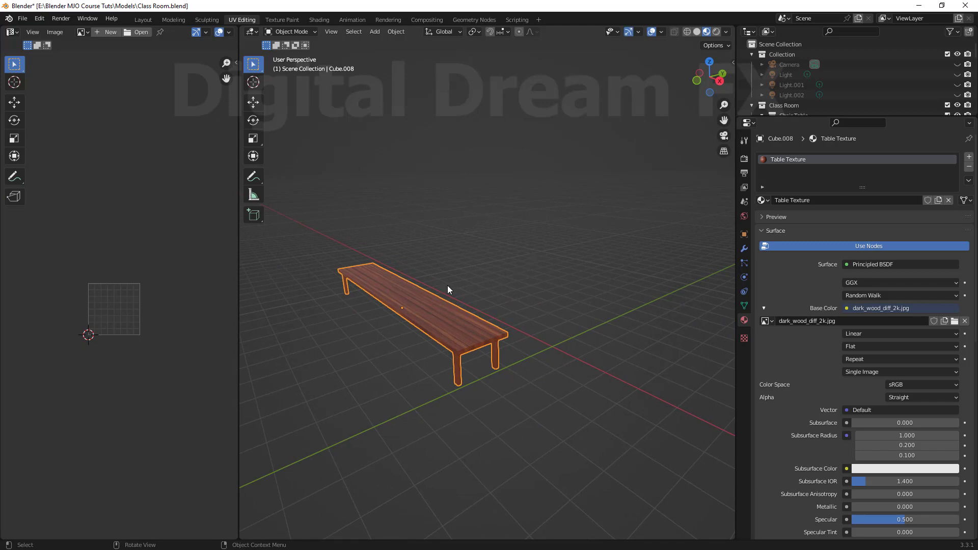
Enlarge the 3D view in the Shading workspace and bring the hidden classroom objects back into view.
click(329, 22)
mouse_move(485, 288)
middle_down()
mouse_move(510, 234)
mouse_move(521, 232)
mouse_move(519, 246)
mouse_move(466, 230)
middle_up()
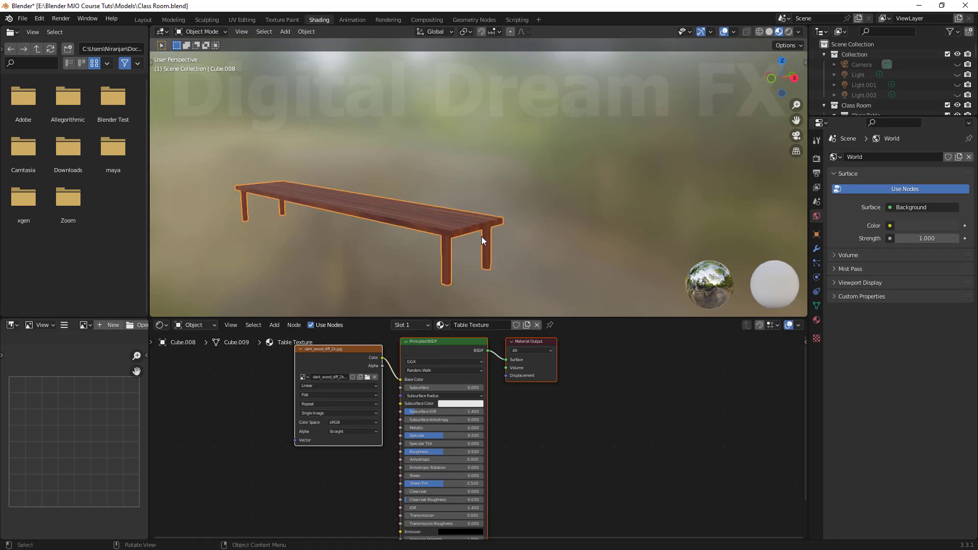
drag(488, 316, 497, 502)
middle_drag(560, 408, 428, 323)
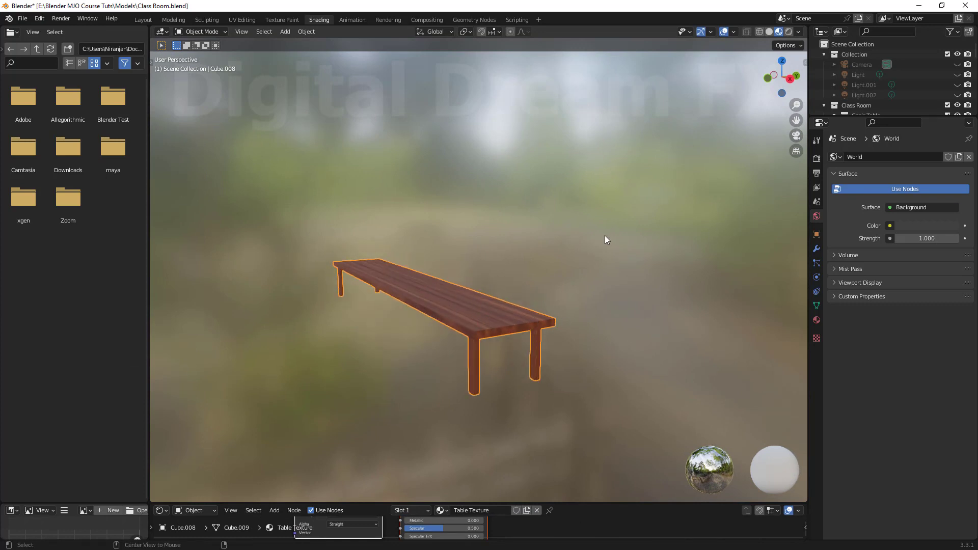
key(KP_Divide)
click(509, 361)
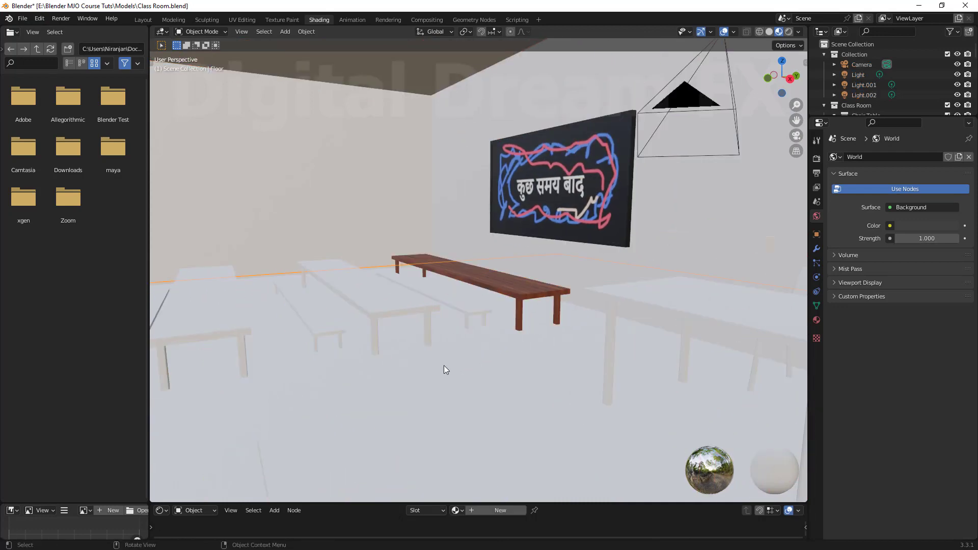
middle_drag(445, 366, 498, 359)
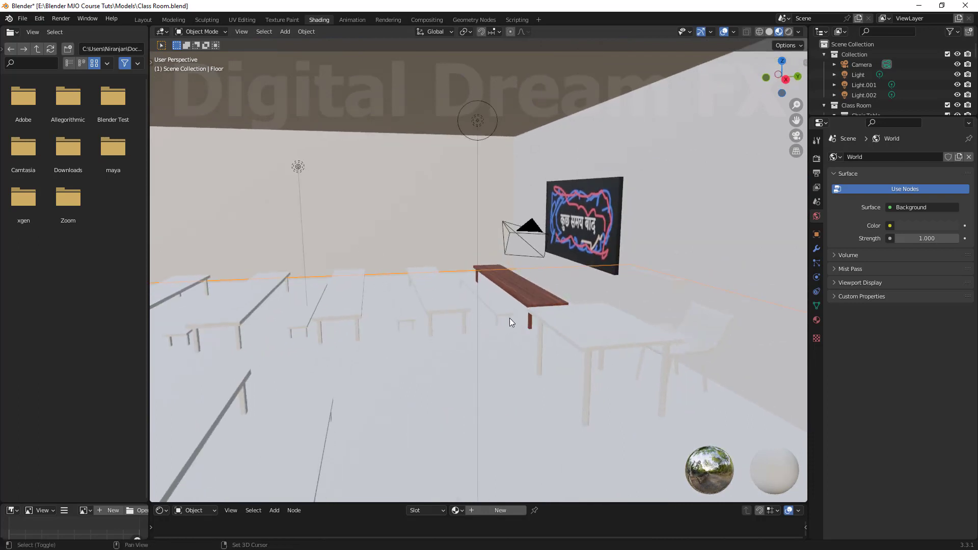
shift+click(438, 305)
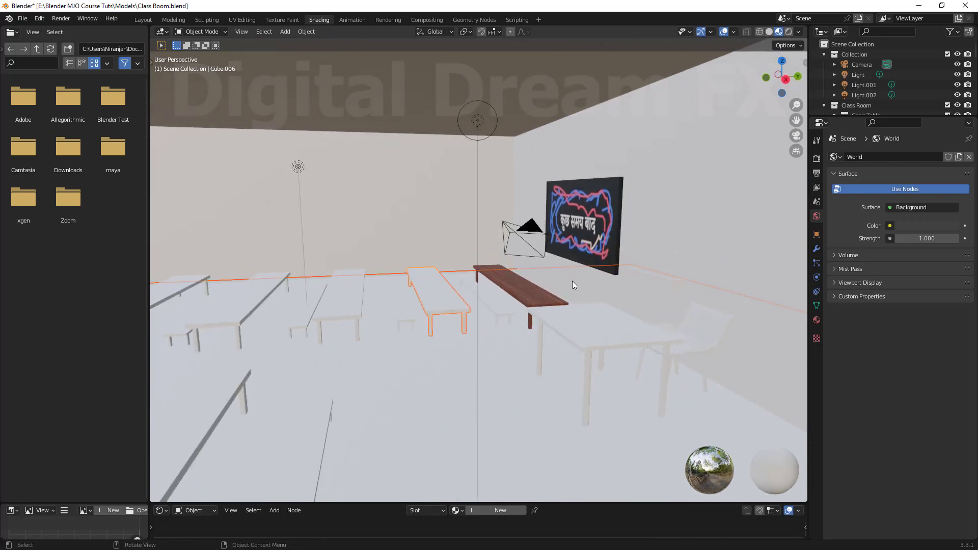
scroll(352, 297, down, 2)
shift+middle_drag(372, 319, 450, 322)
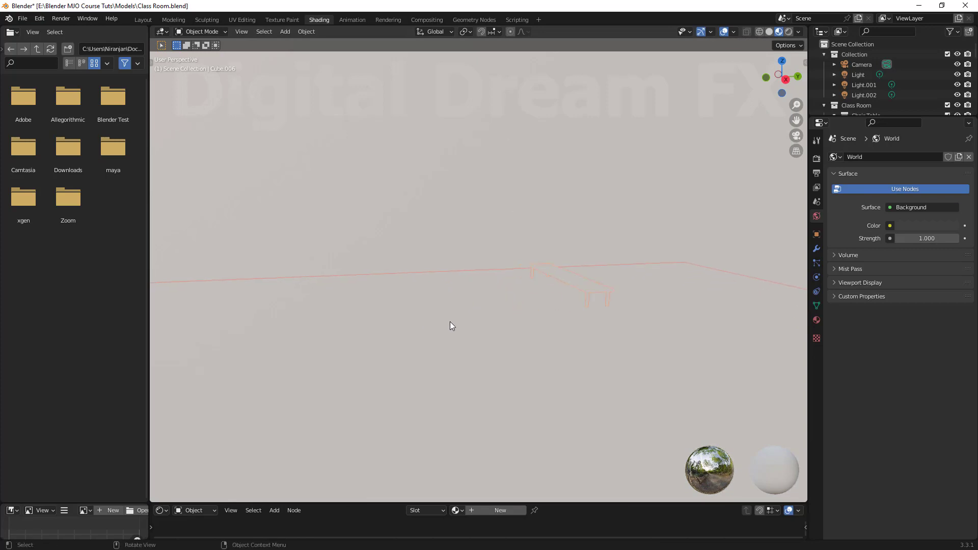
scroll(398, 358, up, 3)
middle_drag(426, 356, 474, 372)
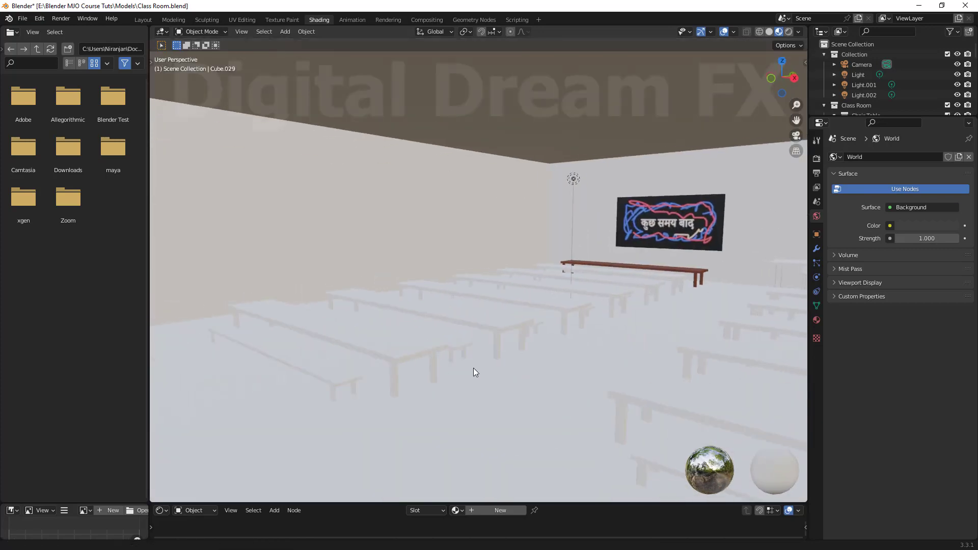
Link the Table Texture material from the textured table to the other tables in the same row.
click(338, 368)
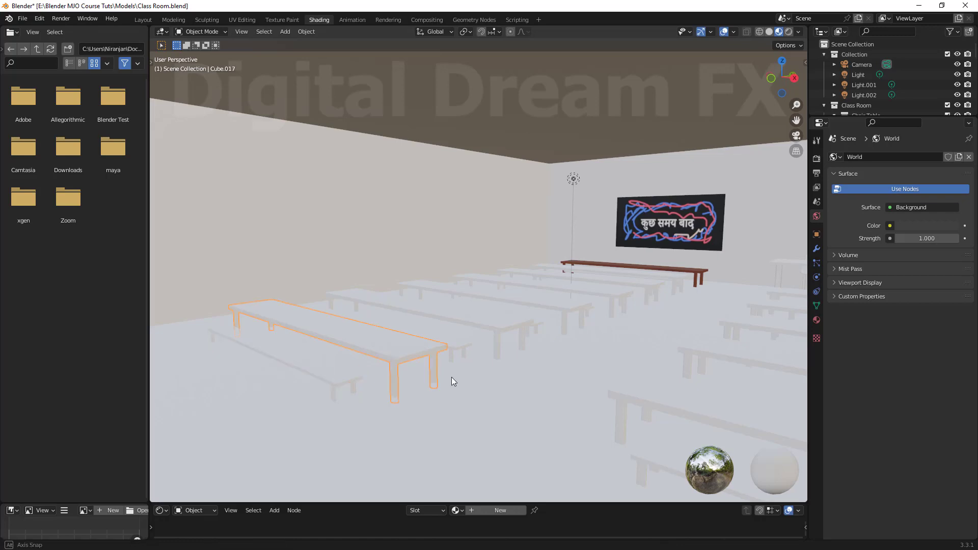
middle_drag(452, 377, 439, 384)
shift+click(436, 350)
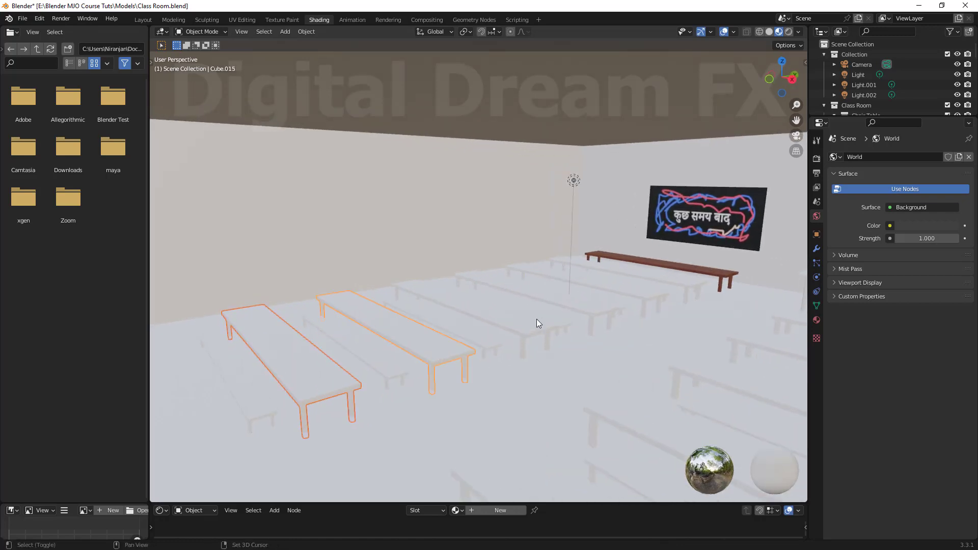
shift+click(543, 341)
middle_drag(542, 342, 491, 319)
shift+click(562, 326)
shift+click(490, 319)
shift+click(605, 304)
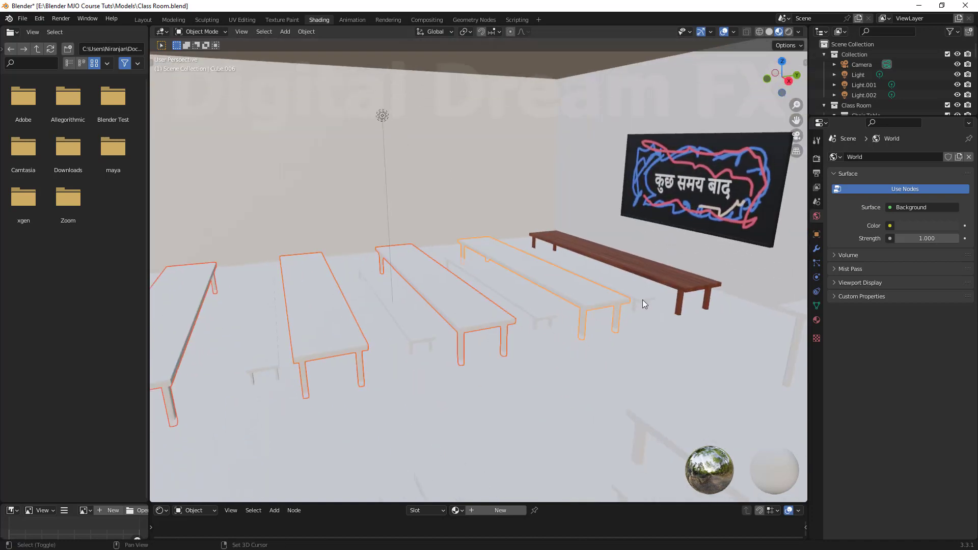
shift+click(683, 283)
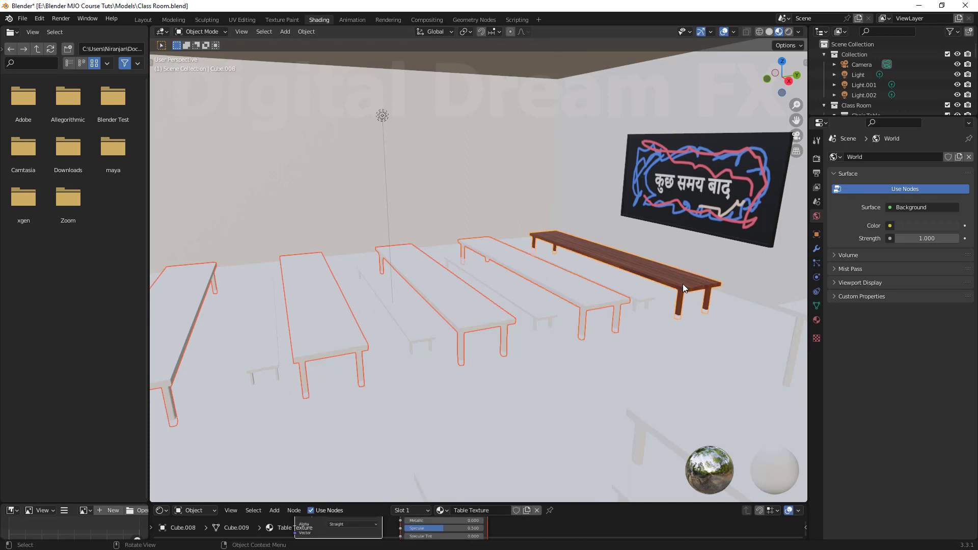
key(ctrl+l)
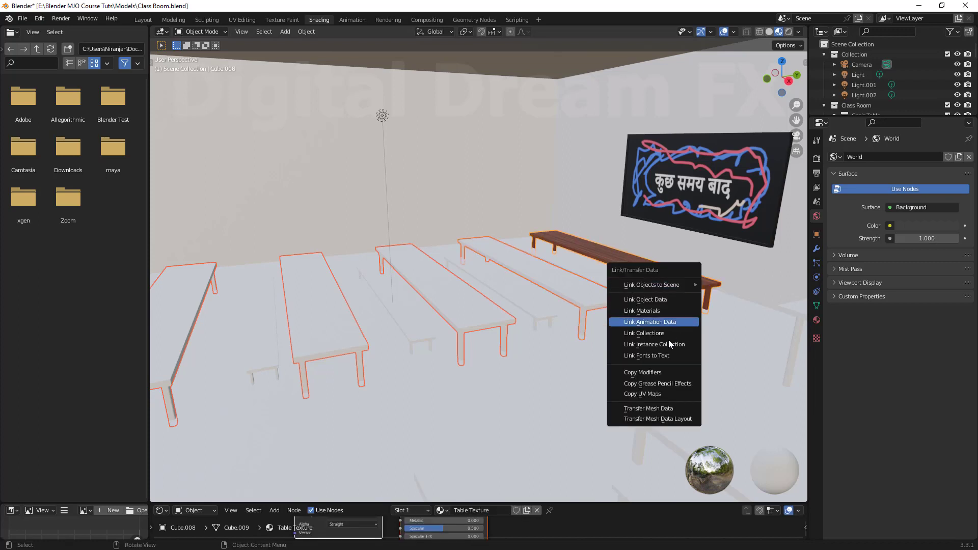
click(647, 313)
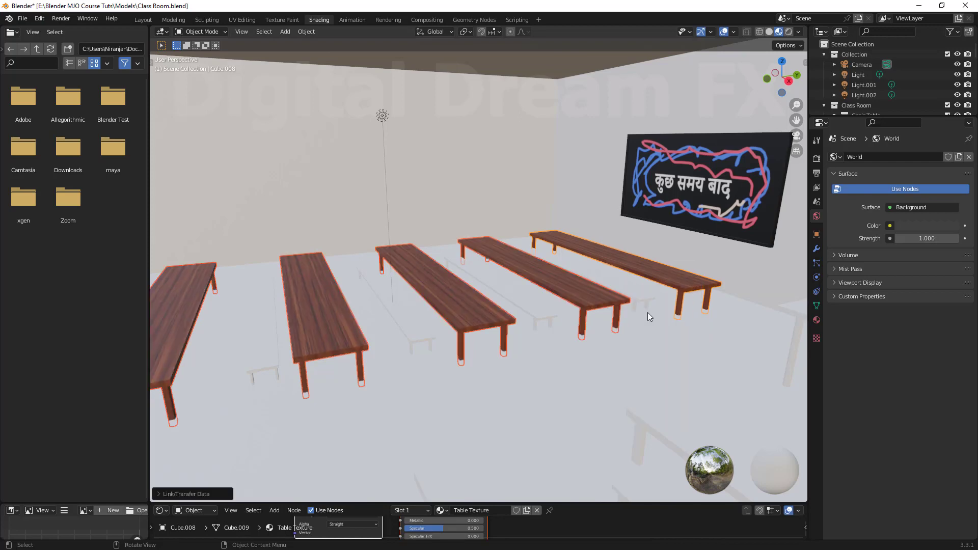
click(421, 347)
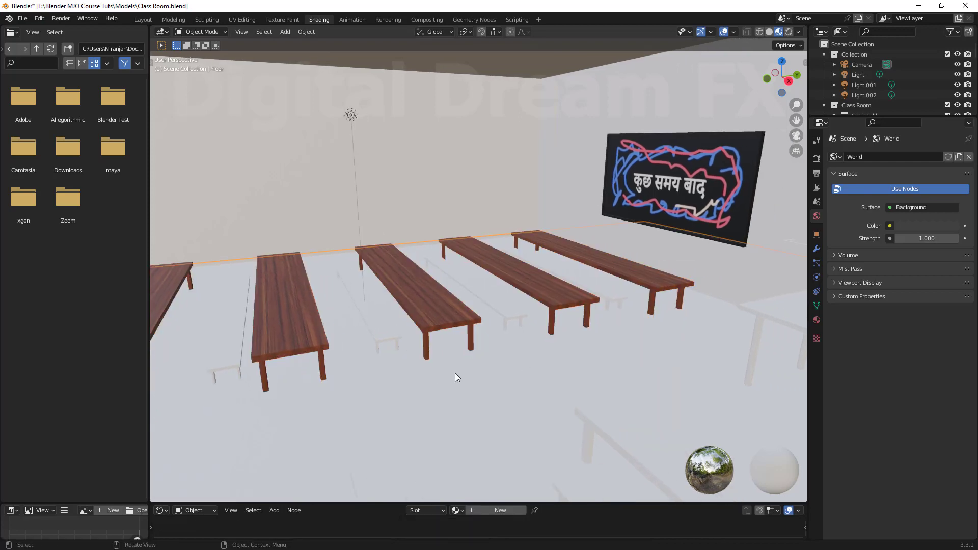
Link the Table Texture material from a textured table to the five tables in the opposite row.
middle_drag(455, 373, 583, 330)
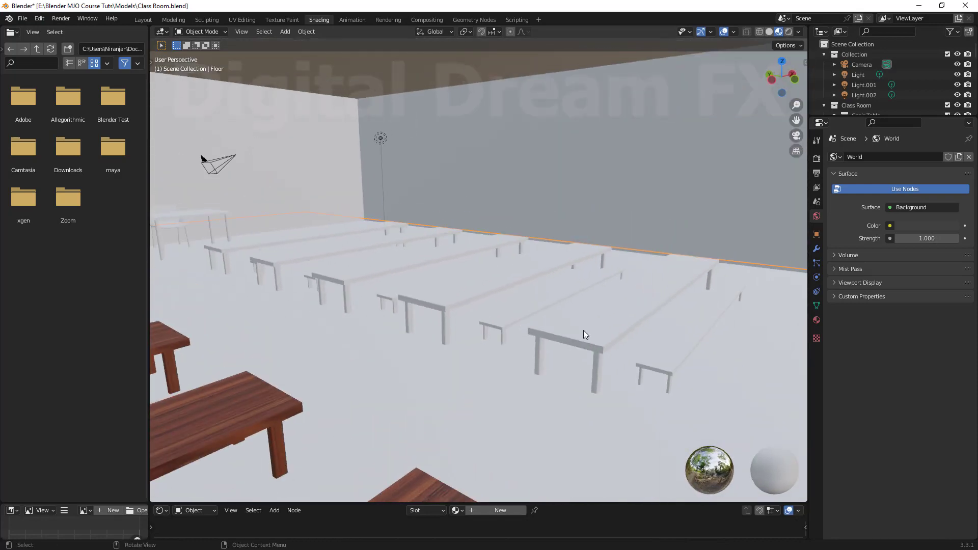
click(583, 330)
shift+click(475, 282)
shift+click(331, 268)
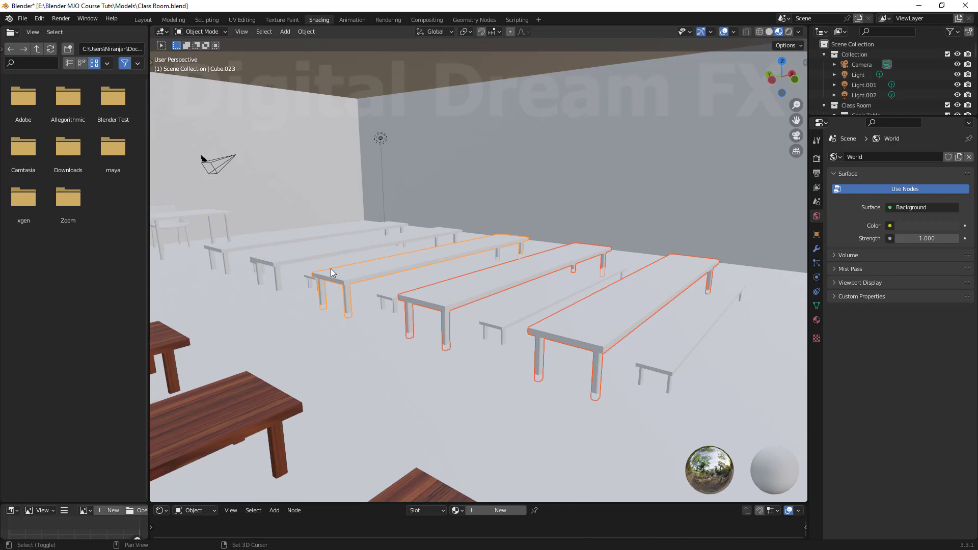
shift+click(273, 258)
shift+click(230, 246)
middle_drag(335, 329, 504, 347)
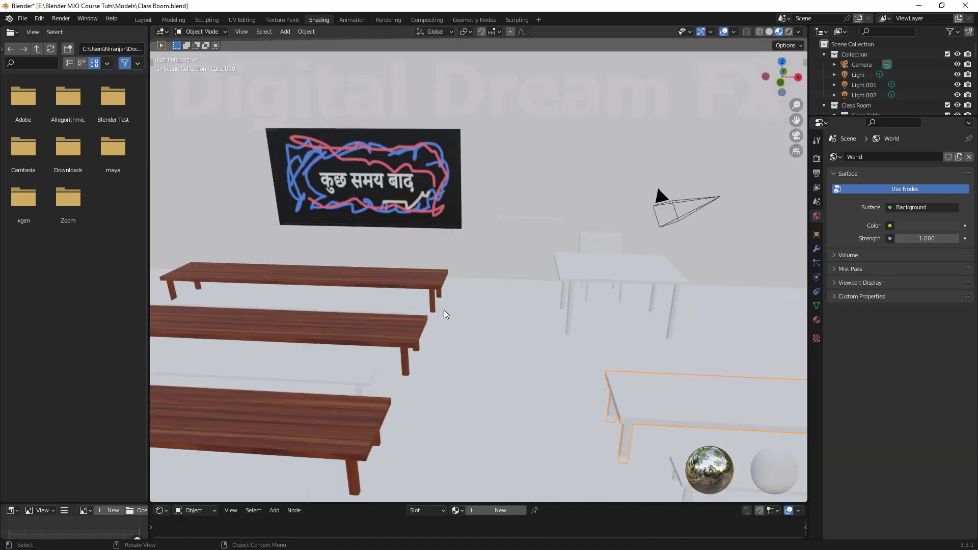
shift+click(425, 280)
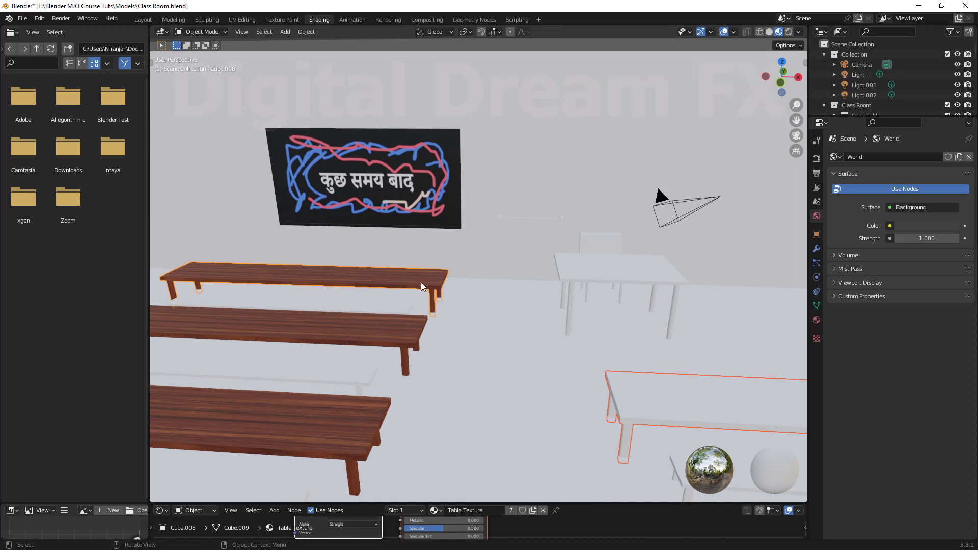
key(ctrl+l)
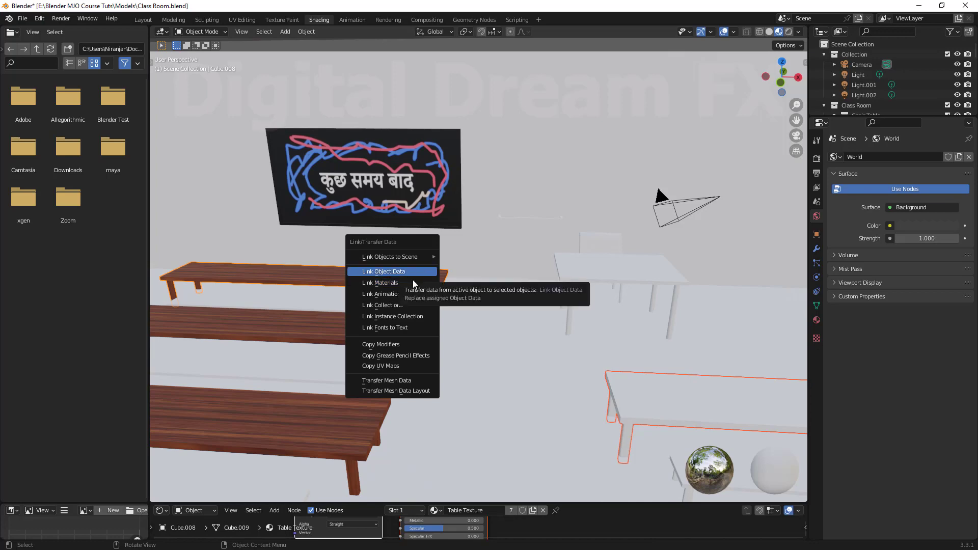
click(412, 282)
Link the Table Texture material from a student table to the top of the teacher's desk.
middle_drag(574, 348, 509, 279)
click(494, 345)
click(564, 244)
click(509, 278)
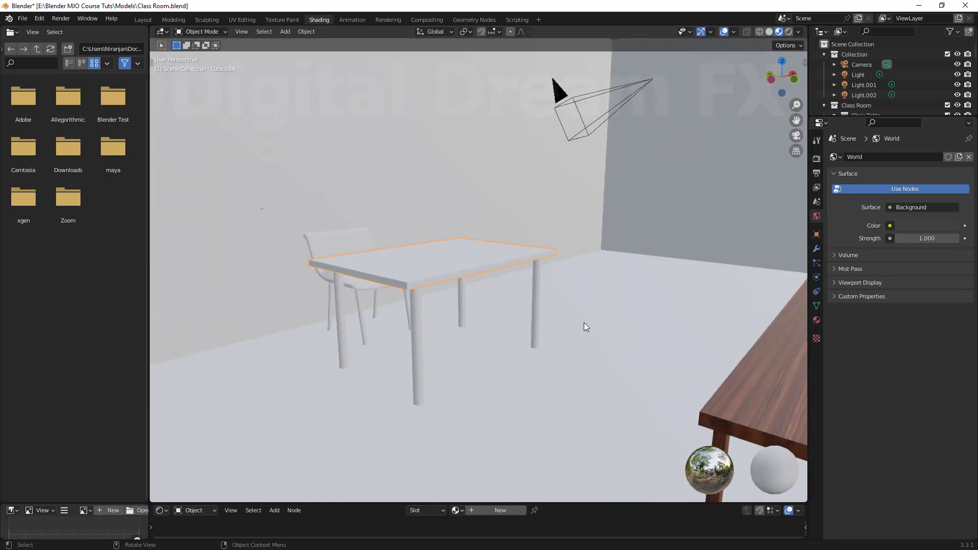
middle_drag(584, 322, 724, 338)
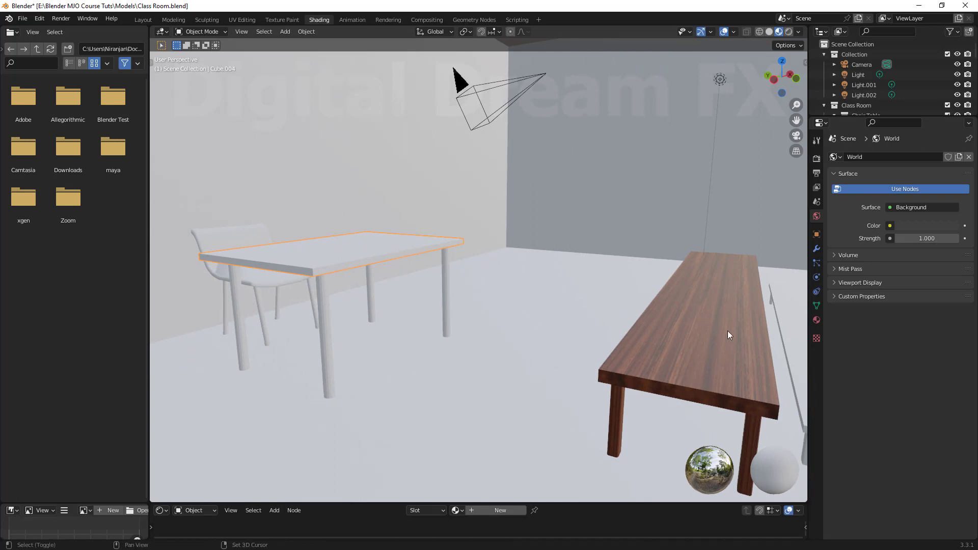
shift+click(715, 327)
key(ctrl+l)
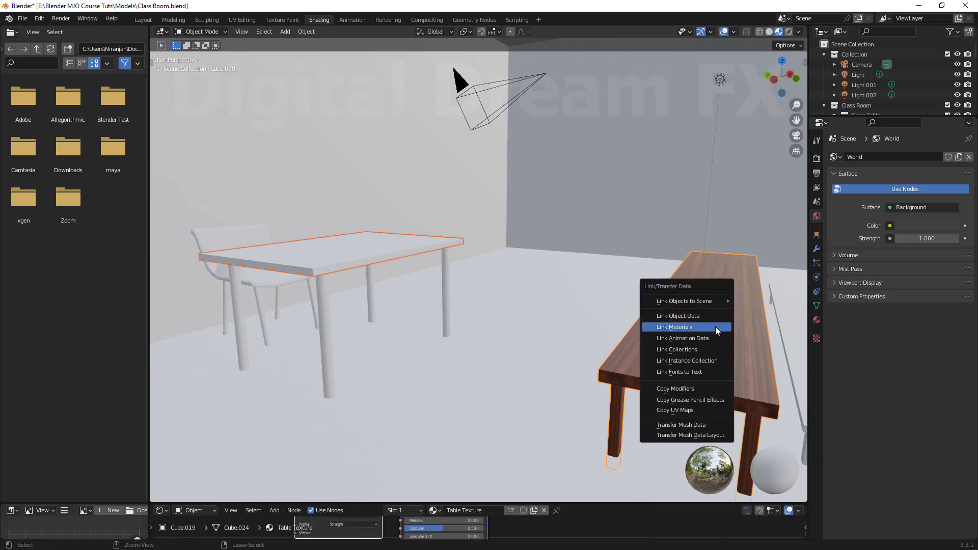
click(715, 327)
middle_drag(445, 286, 508, 324)
click(509, 324)
Examine the teacher's chair, its seat and its legs beside the desk from several angles.
middle_drag(402, 311, 432, 306)
shift+middle_drag(432, 307, 490, 293)
click(450, 261)
middle_drag(449, 261, 491, 293)
scroll(502, 304, up, 7)
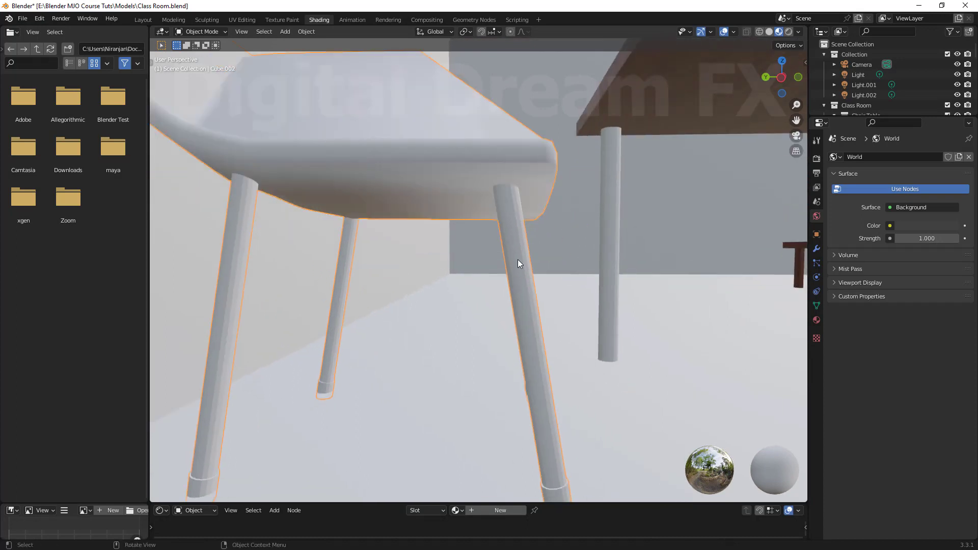
scroll(533, 384, down, 7)
middle_drag(528, 287, 501, 332)
scroll(519, 305, up, 1)
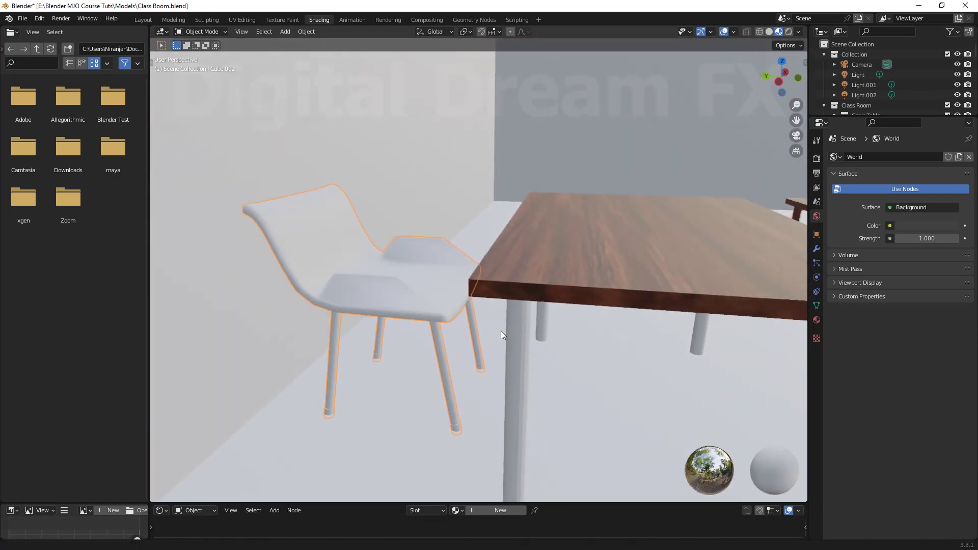
shift+middle_drag(543, 302, 547, 328)
middle_drag(449, 407, 438, 344)
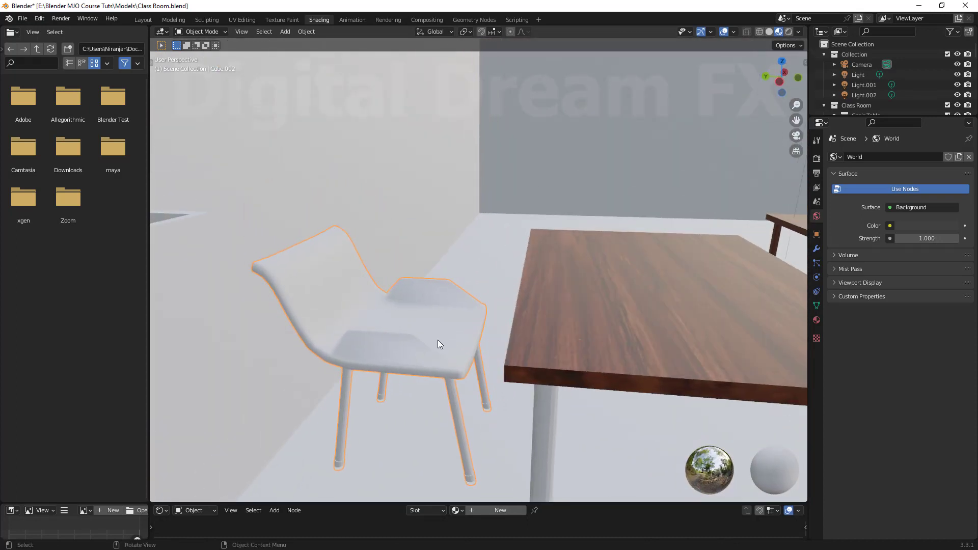
scroll(438, 338, down, 3)
shift+middle_drag(509, 357, 481, 328)
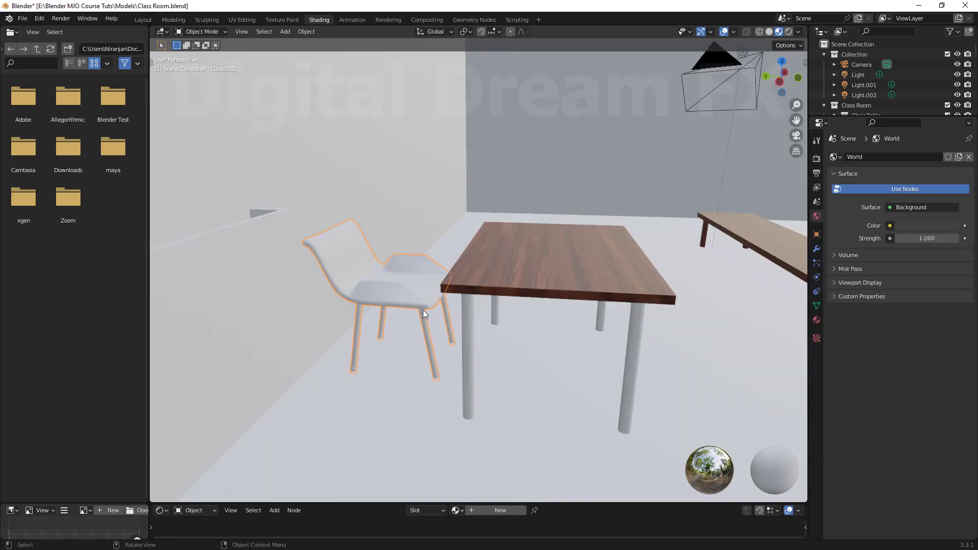
Link the Table Texture material from the teacher's desk top to the small wall shelf behind the chair.
middle_drag(423, 310, 495, 293)
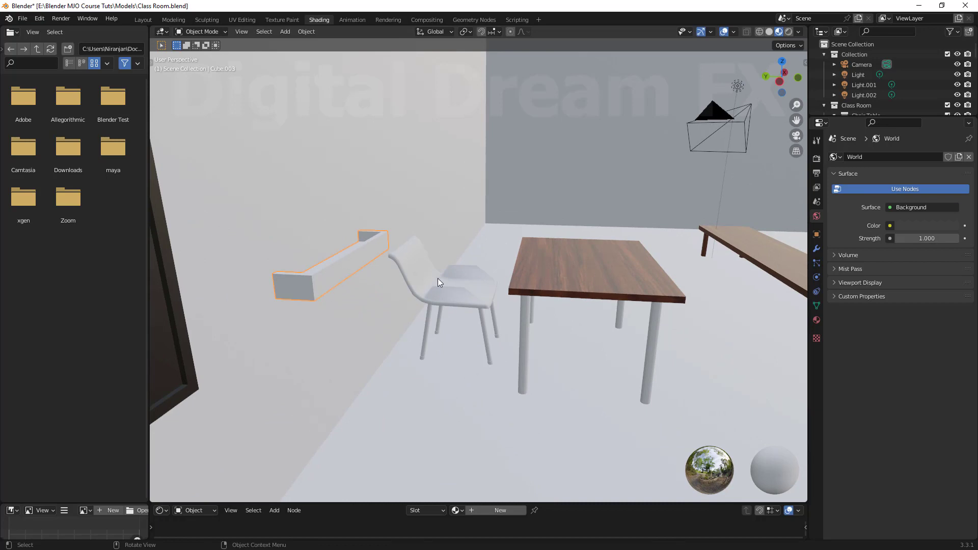
shift+click(600, 276)
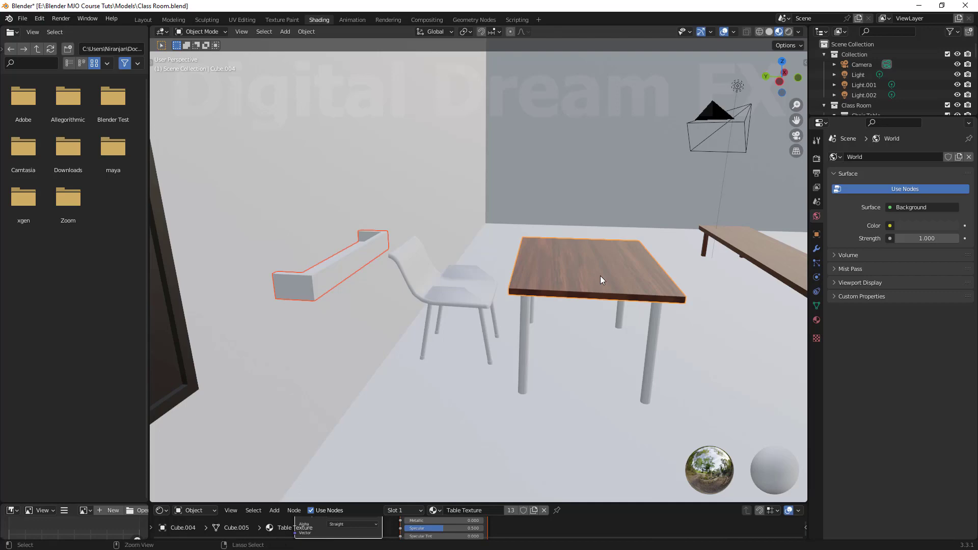
key(ctrl+l)
click(600, 277)
middle_drag(363, 361, 397, 411)
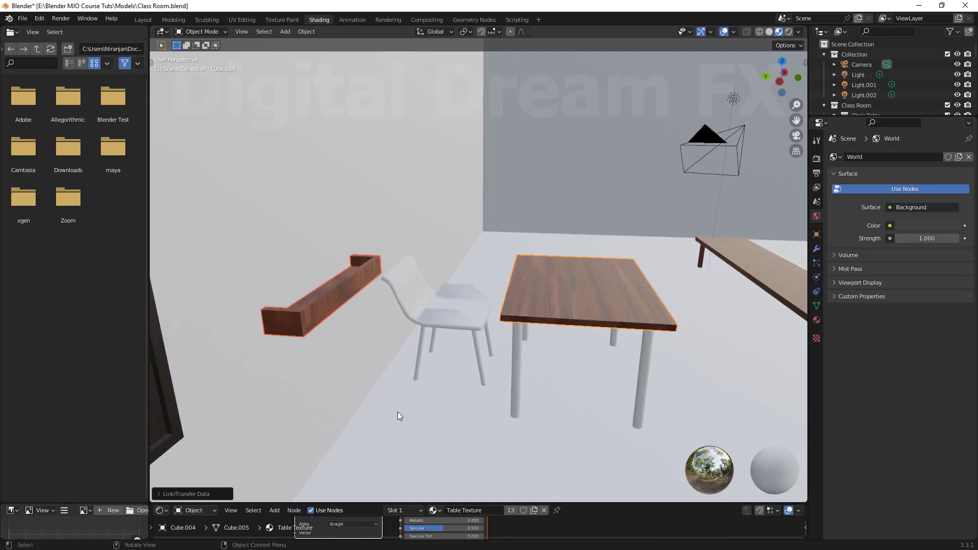
click(398, 412)
Examine the wood grain on the wall shelf up close.
shift+middle_drag(389, 331, 471, 339)
middle_drag(471, 339, 429, 354)
scroll(429, 354, up, 4)
shift+middle_drag(335, 323, 545, 341)
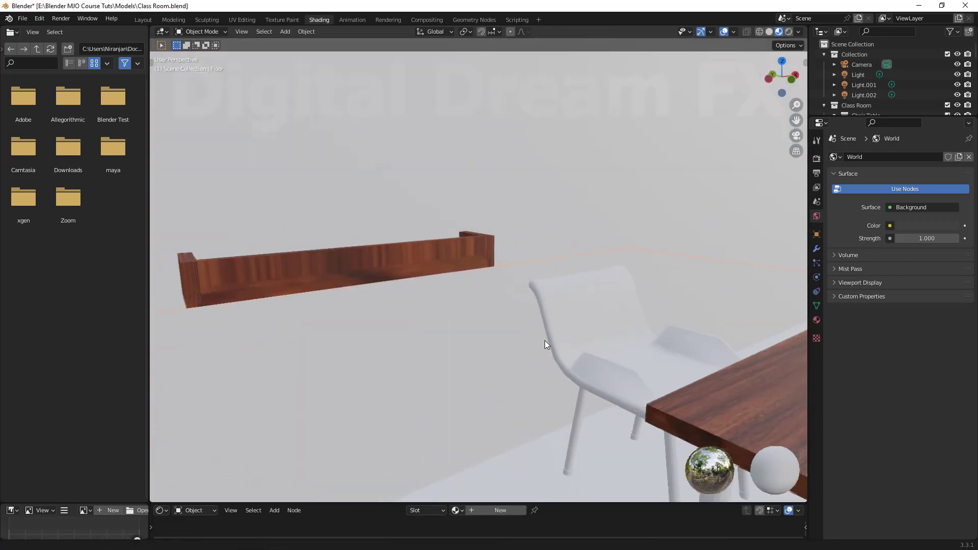
scroll(545, 340, up, 3)
shift+middle_drag(275, 298, 483, 259)
Remap the wall shelf's front faces with Project from View while facing the shelf from the front.
click(483, 258)
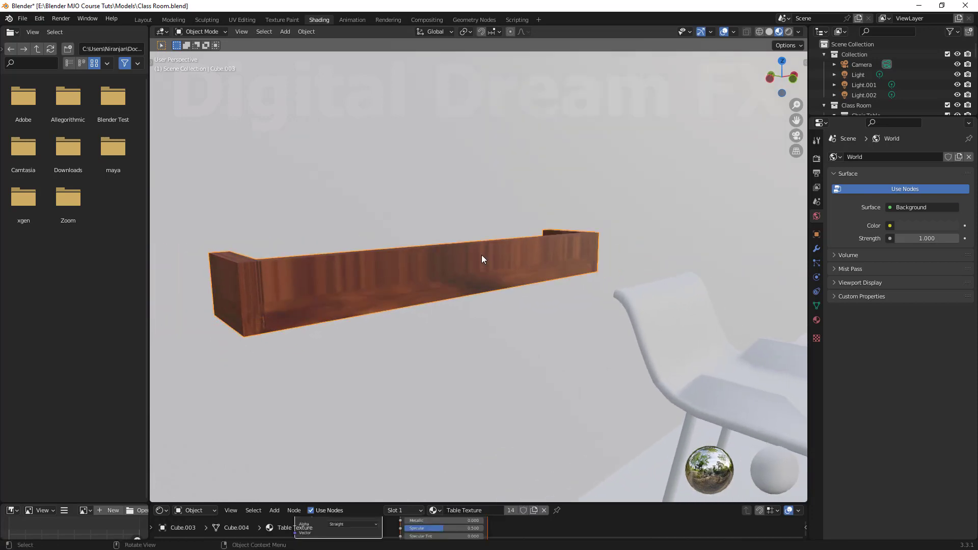
key(Tab)
key(ctrl+r)
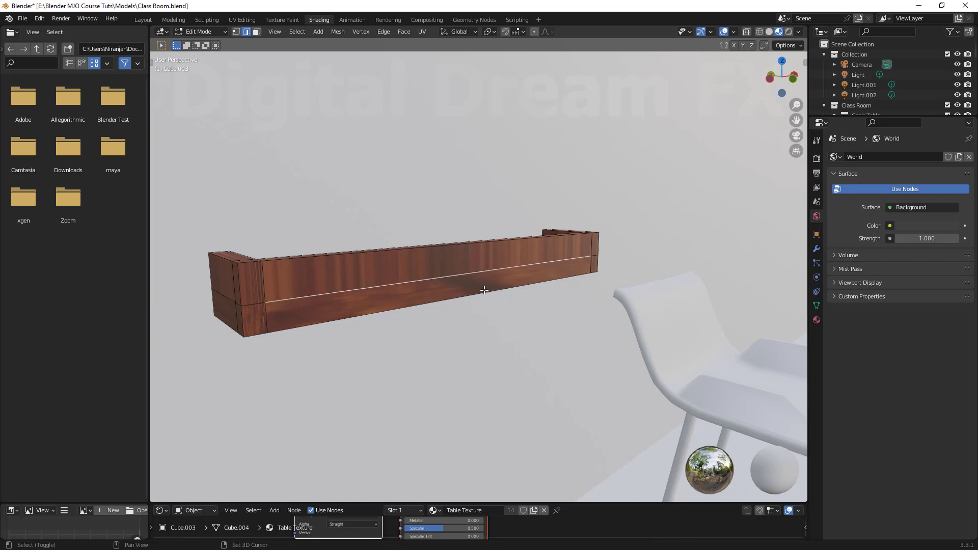
key(3)
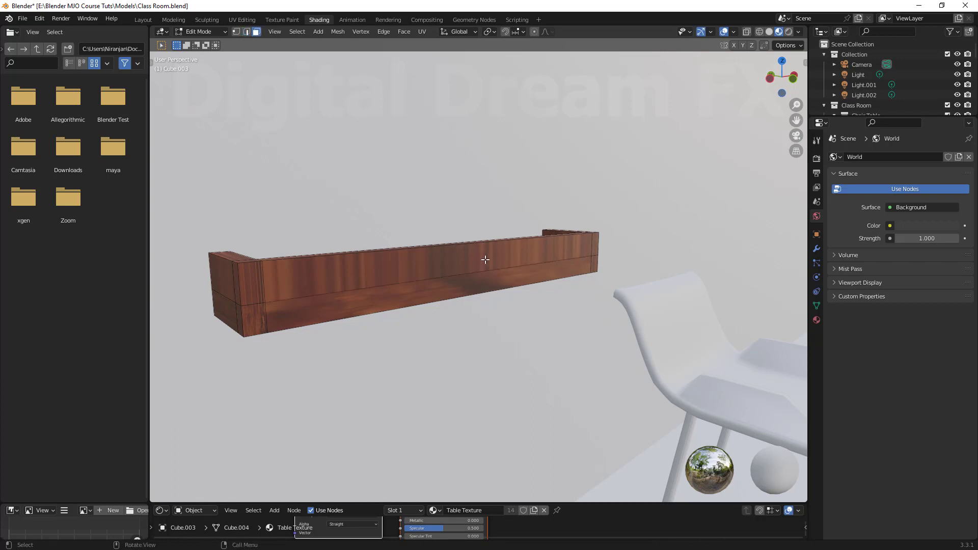
click(485, 259)
shift+click(302, 306)
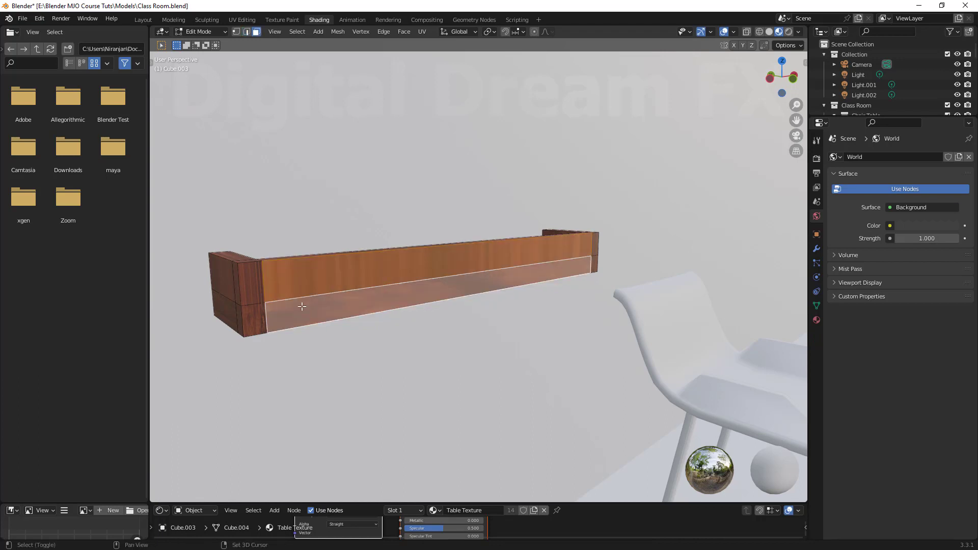
shift+click(258, 285)
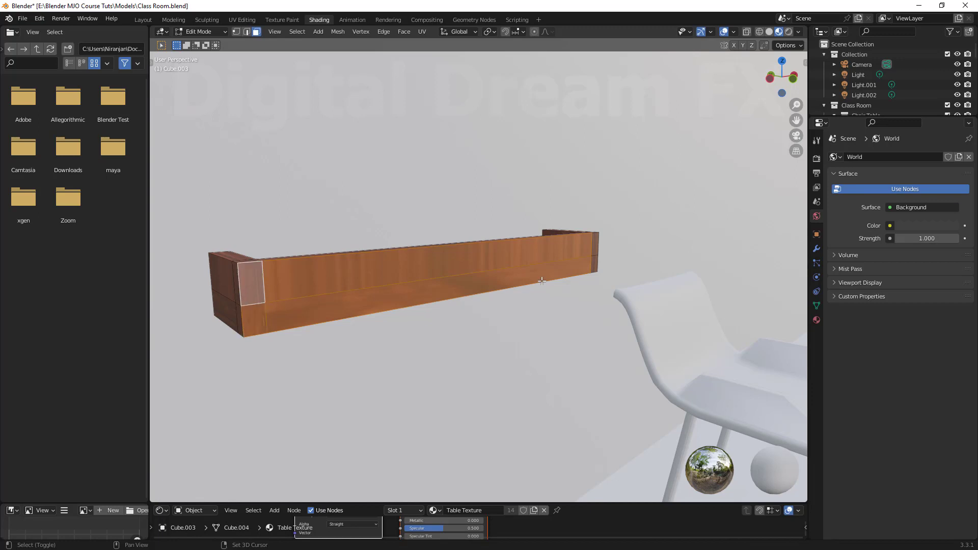
shift+click(595, 247)
mouse_move(595, 260)
middle_down()
mouse_move(467, 355)
mouse_move(527, 356)
mouse_move(462, 313)
middle_up()
mouse_move(508, 251)
middle_down()
mouse_move(550, 343)
mouse_move(533, 338)
mouse_move(449, 101)
middle_up()
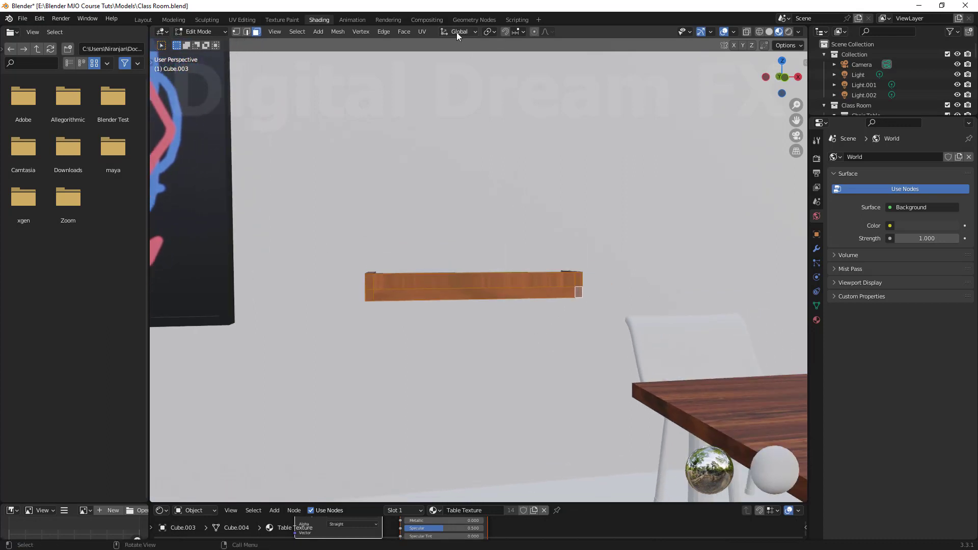
click(422, 32)
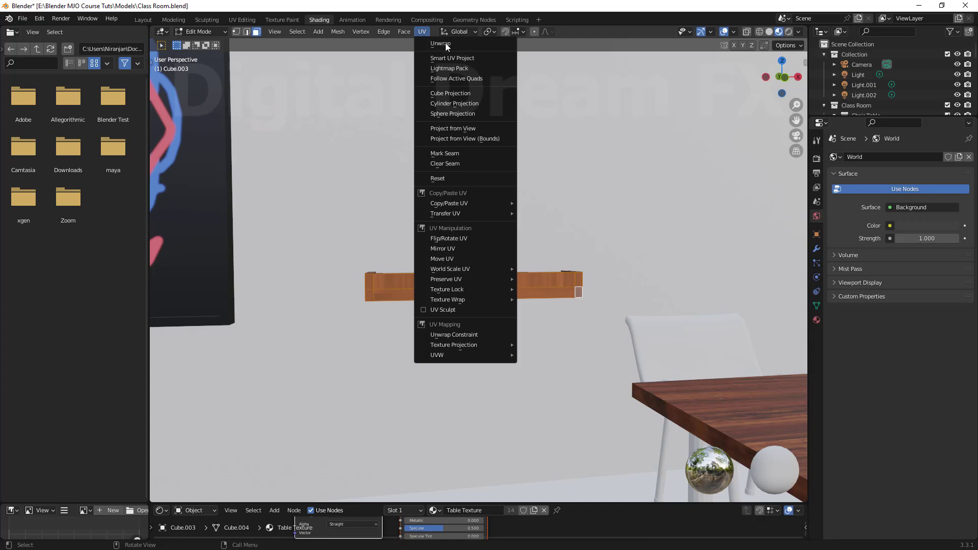
click(471, 130)
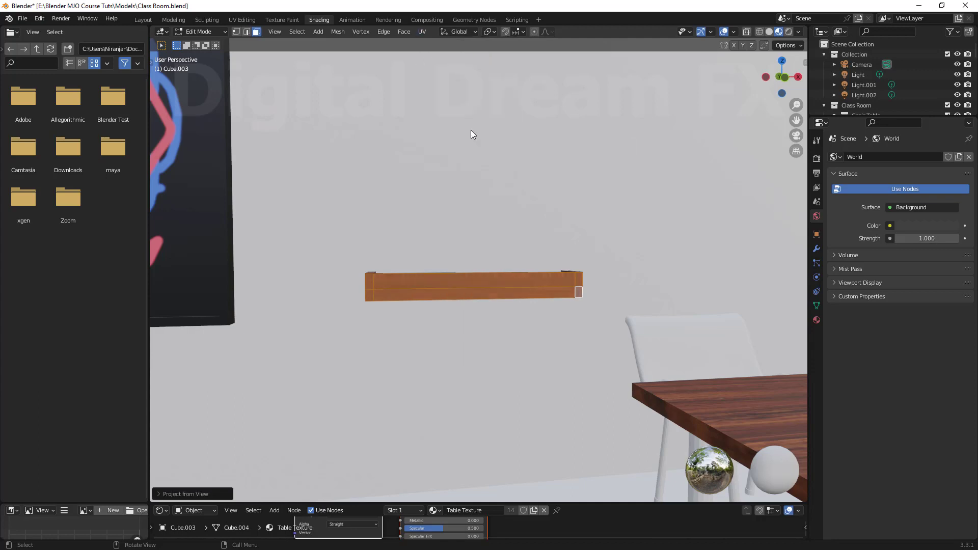
Check the wood grain on the shelf's front up close and return to Object Mode.
mouse_move(484, 245)
middle_down()
mouse_move(499, 273)
mouse_move(530, 280)
mouse_move(505, 245)
mouse_move(495, 257)
middle_up()
scroll(531, 280, up, 3)
scroll(496, 256, up, 3)
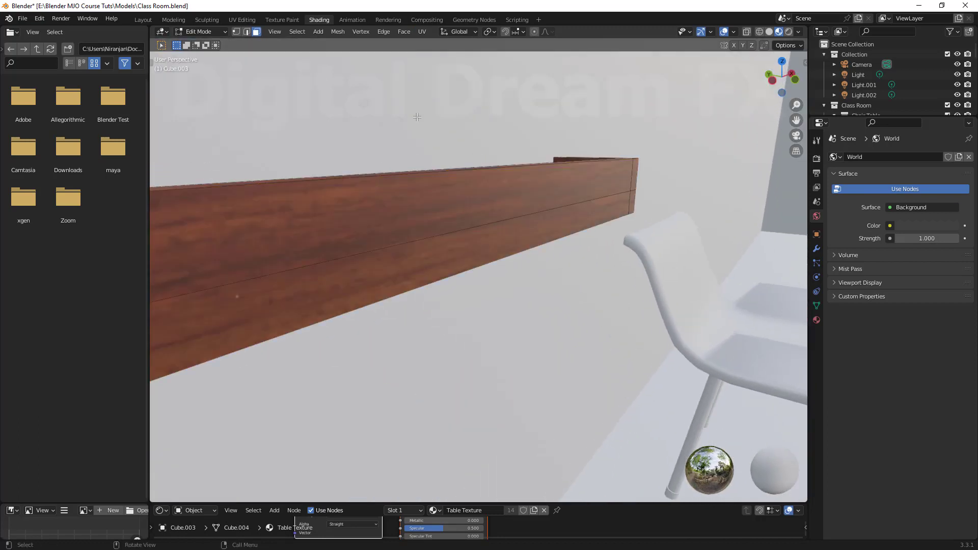
scroll(440, 194, down, 5)
middle_drag(454, 246, 506, 241)
key(Tab)
scroll(576, 261, down, 6)
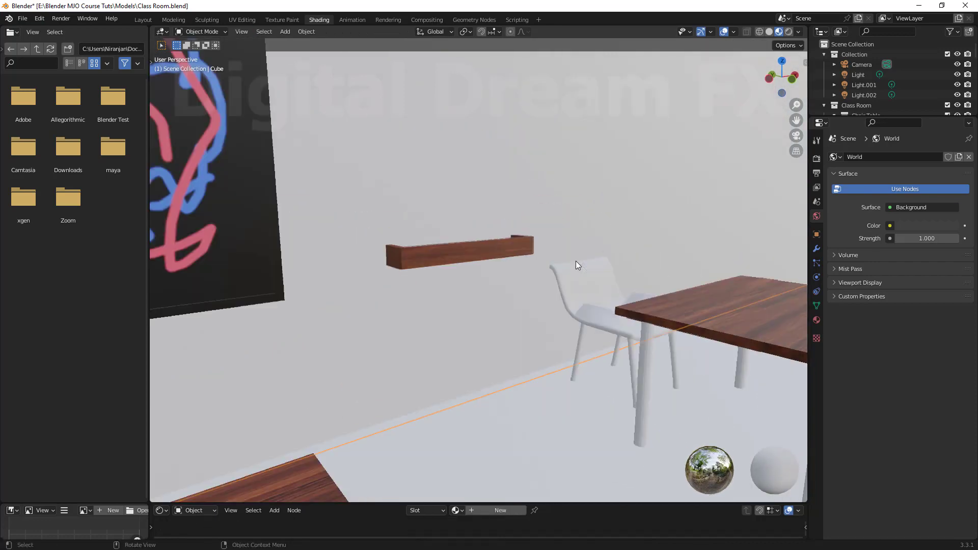
click(488, 248)
Select the four legs of the teacher's desk and create a new material on the active leg.
scroll(458, 265, down, 1)
scroll(460, 267, up, 5)
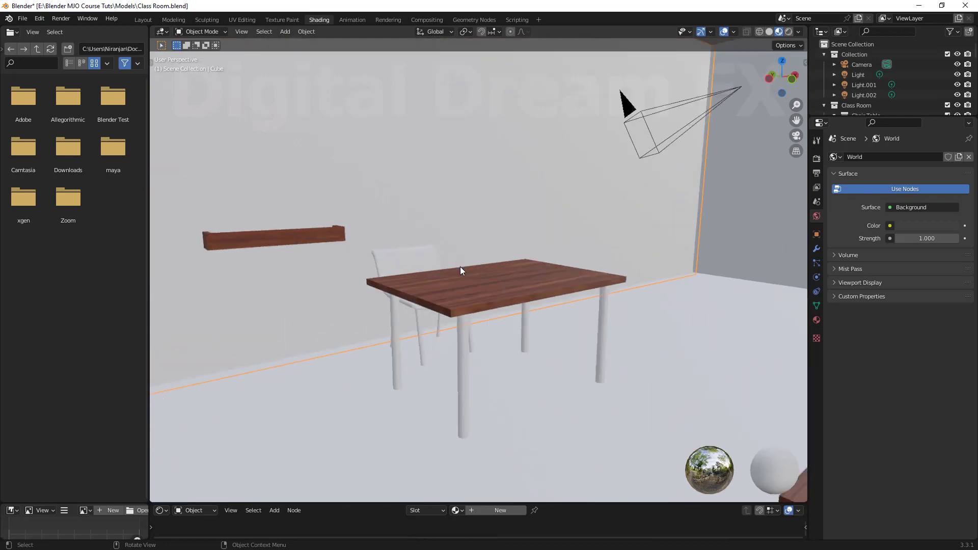
middle_drag(460, 267, 572, 231)
scroll(565, 276, up, 2)
click(584, 225)
shift+click(559, 234)
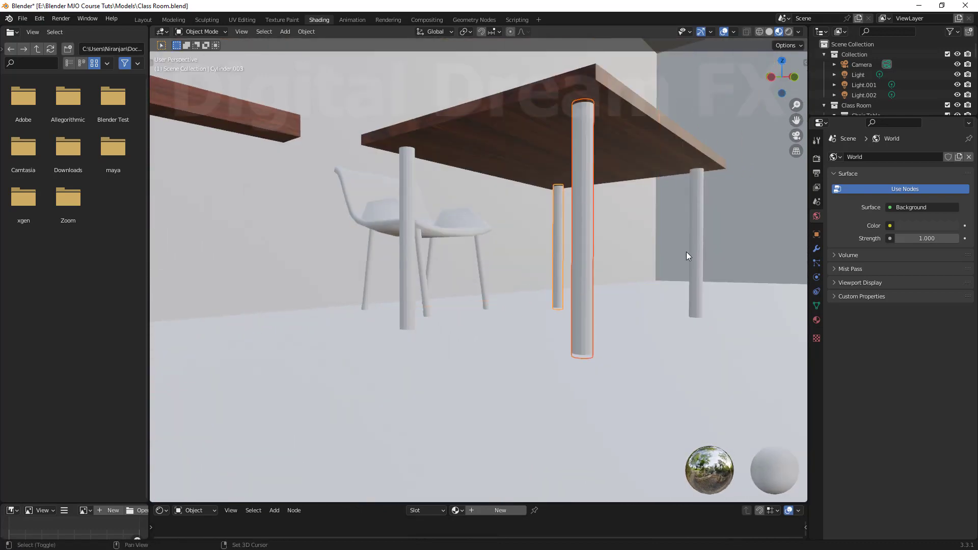
shift+click(698, 250)
shift+click(408, 221)
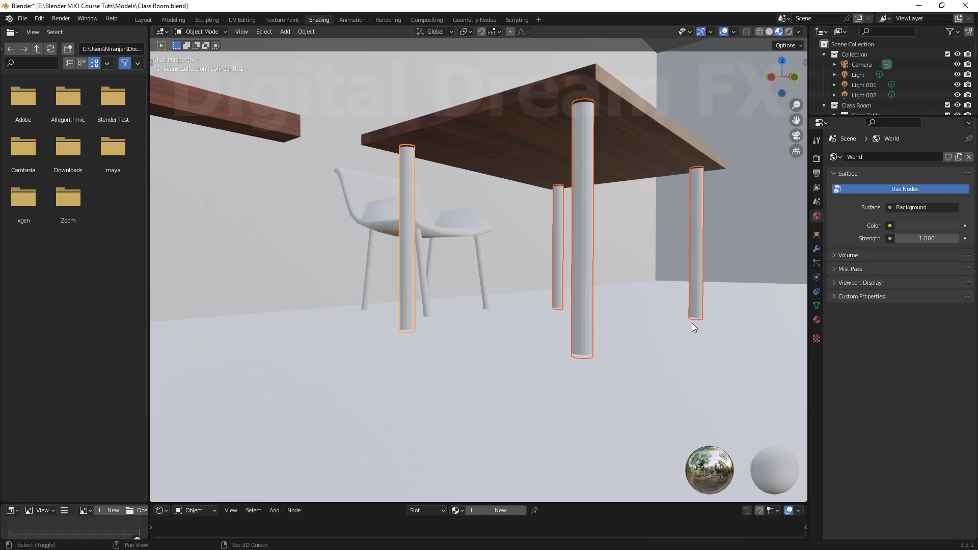
middle_drag(692, 324, 624, 356)
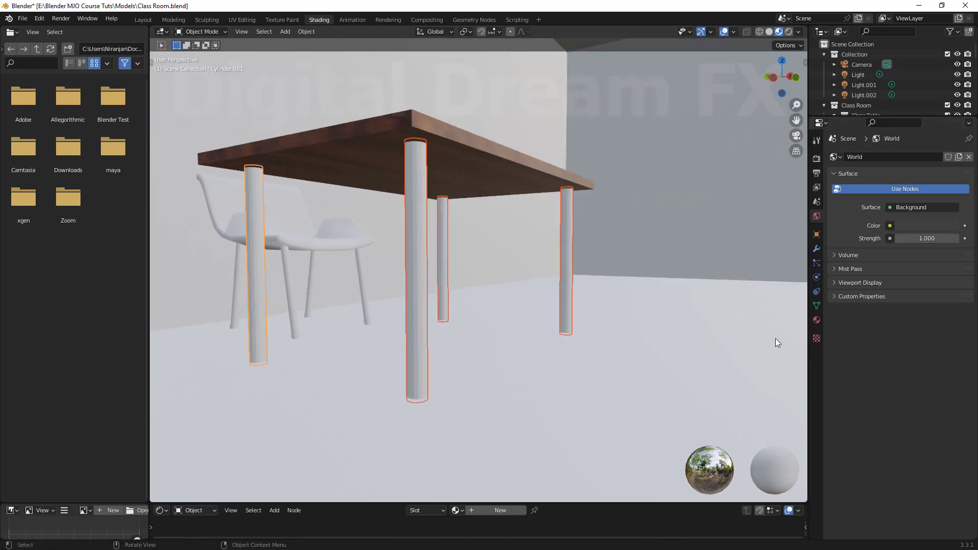
middle_drag(775, 338, 760, 338)
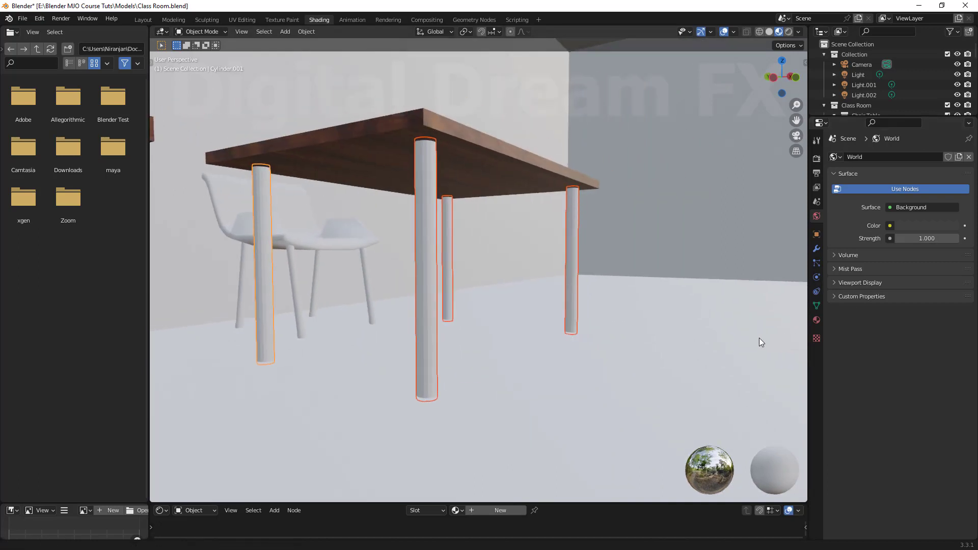
click(818, 320)
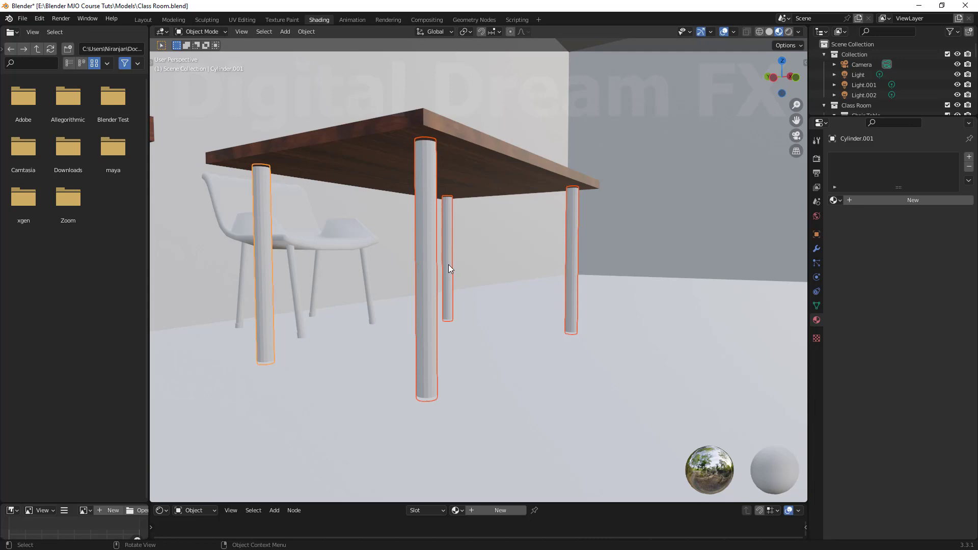
click(882, 200)
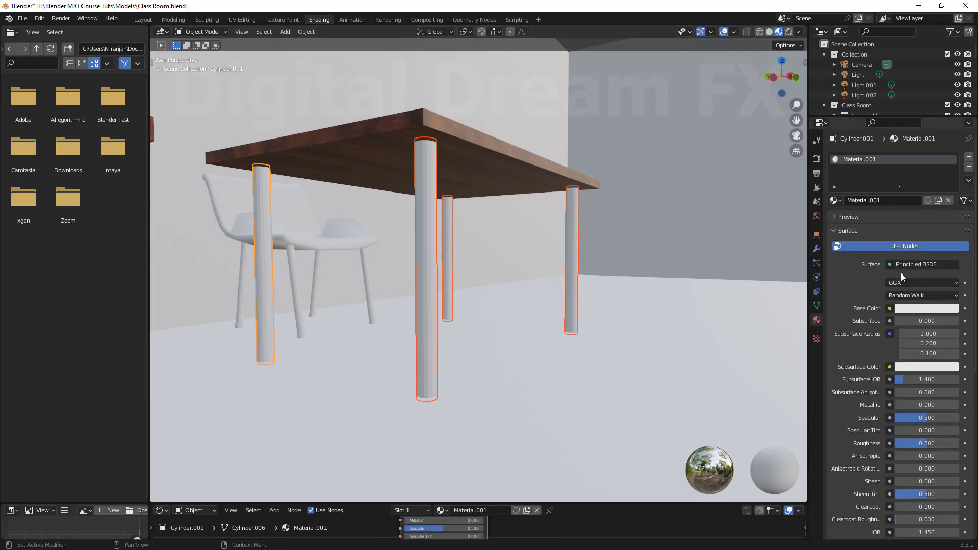
Try a red base color on the desk leg's new material.
click(907, 308)
drag(907, 205, 905, 225)
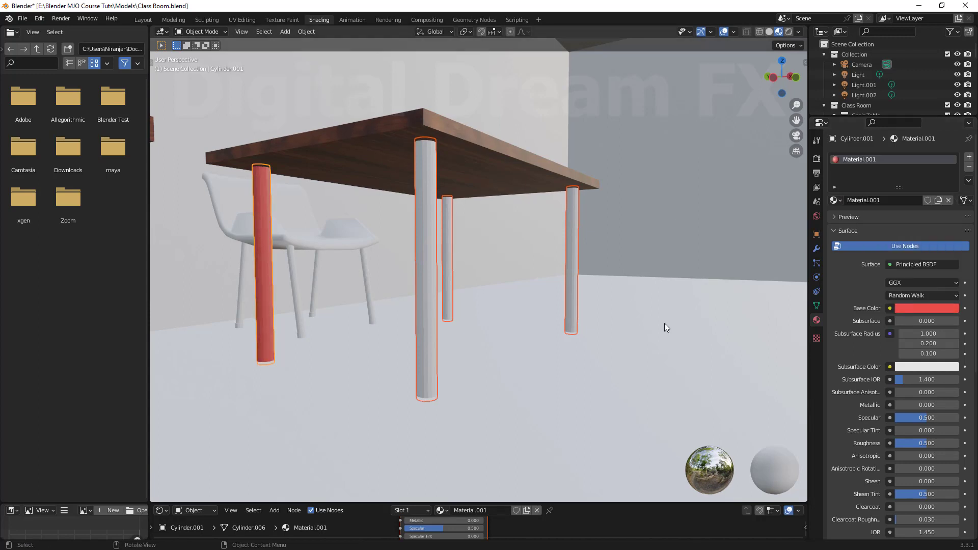
shift+middle_drag(517, 316, 519, 321)
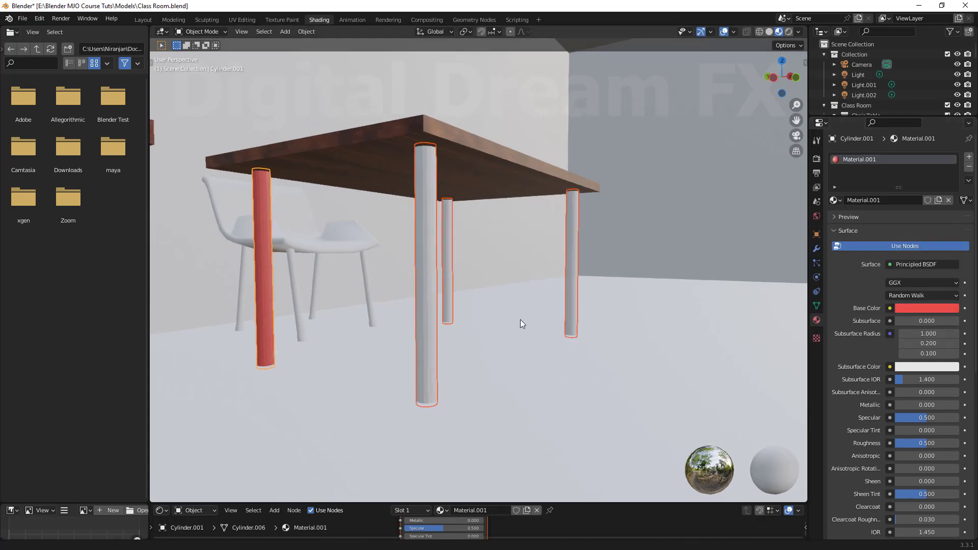
Give the desk leg's material a bright, very pale violet base color and set Metallic to 1.000.
click(922, 310)
drag(913, 221, 909, 199)
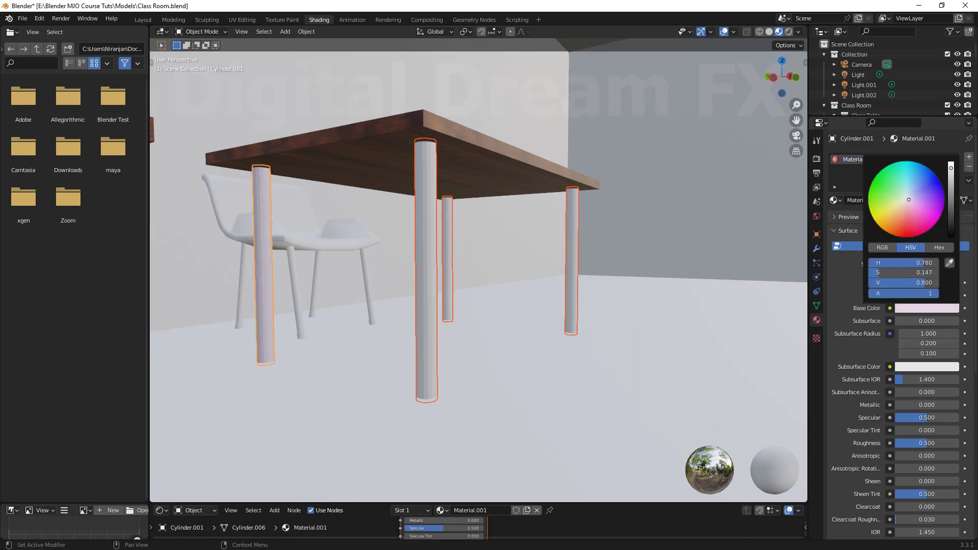
drag(952, 167, 952, 163)
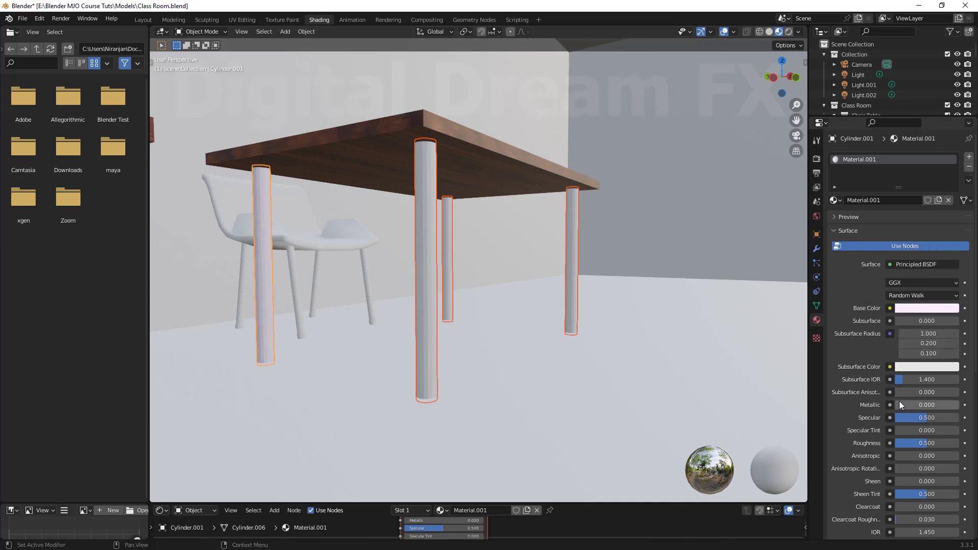
drag(900, 405, 958, 404)
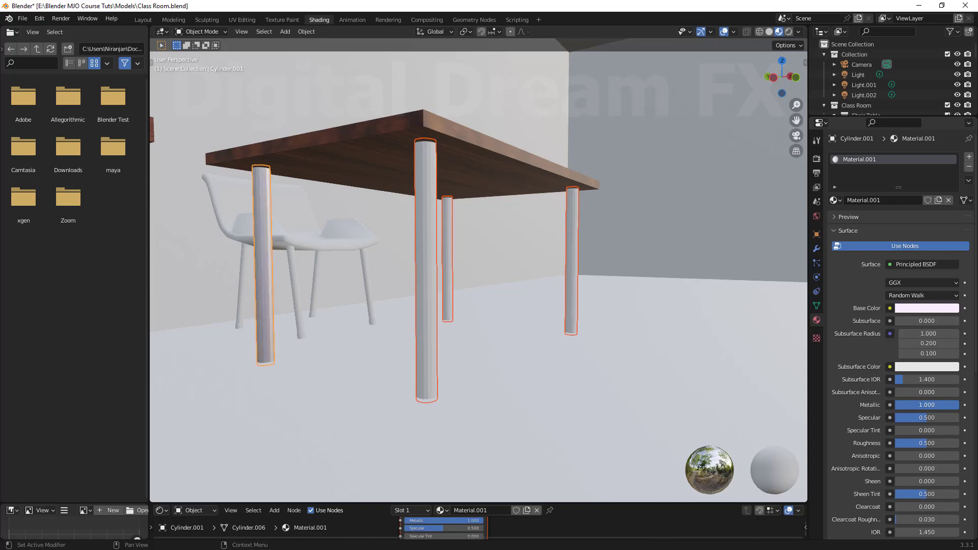
click(610, 403)
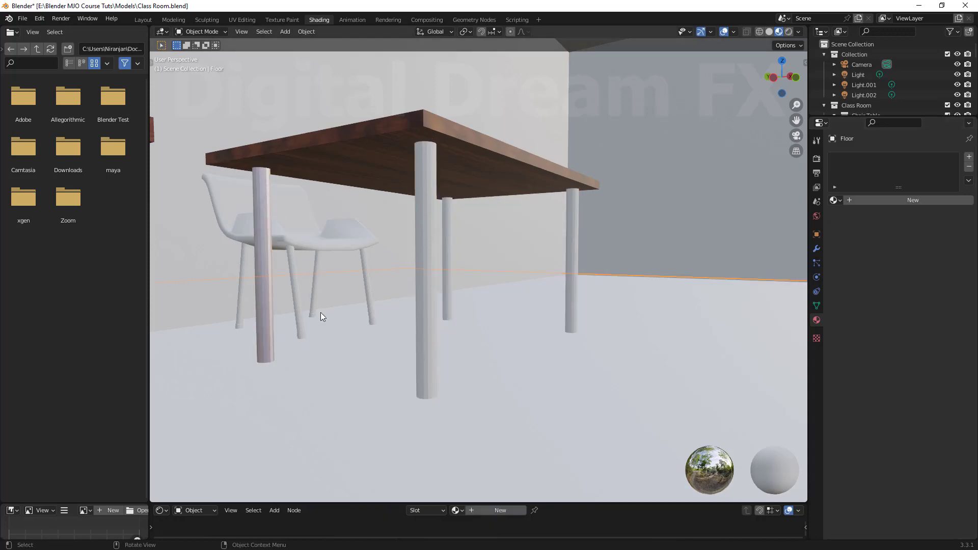
Link the pale metallic material from the finished desk leg to the other three legs of the teacher's desk.
middle_drag(321, 316, 320, 230)
scroll(429, 314, up, 6)
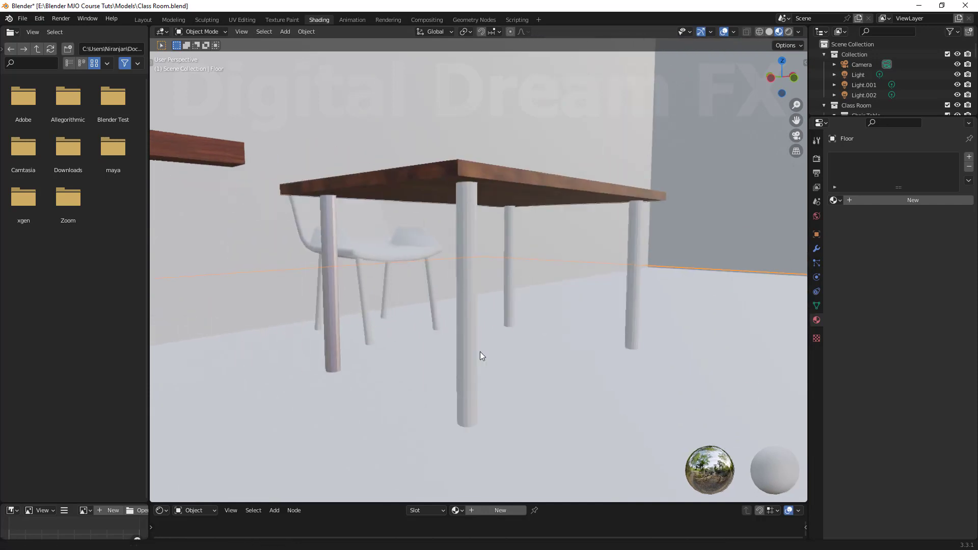
click(514, 263)
shift+click(637, 271)
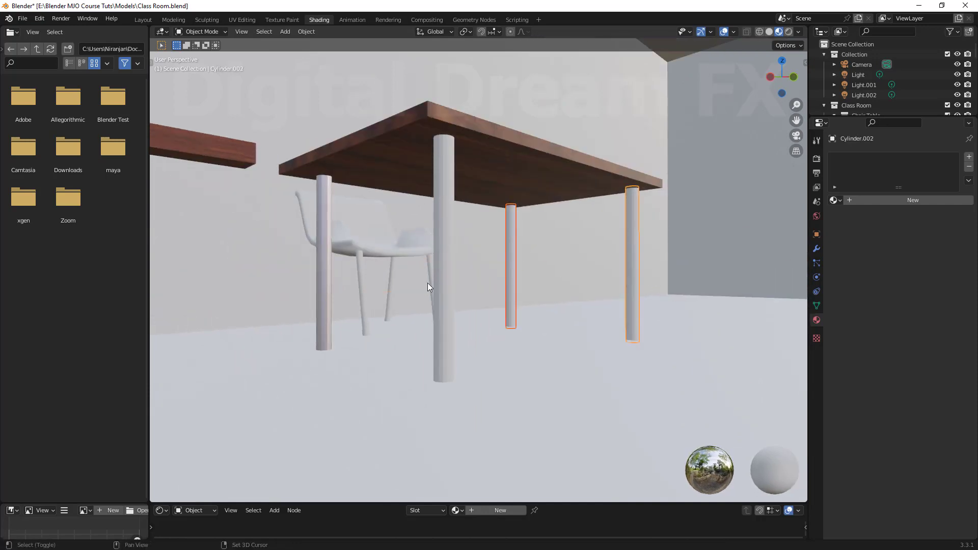
shift+click(445, 255)
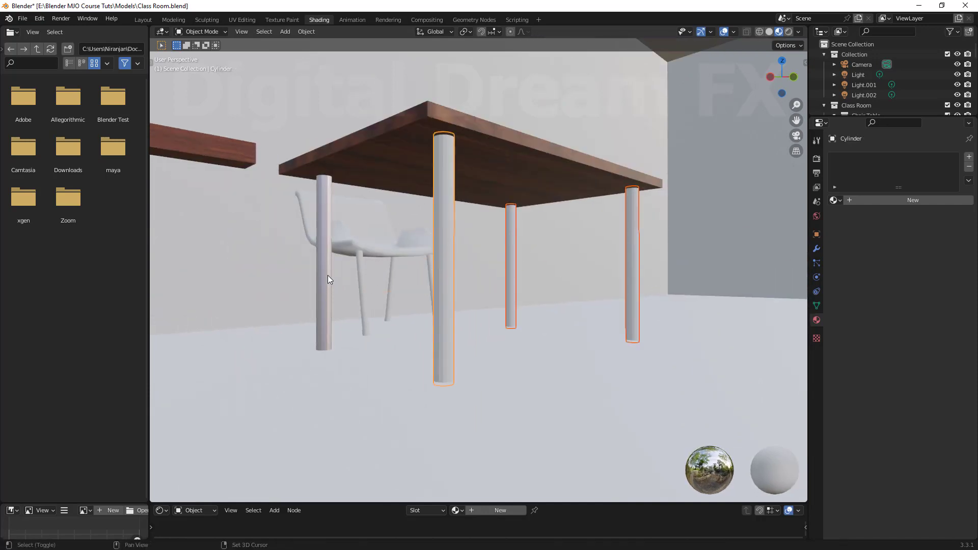
key(ctrl+l)
click(367, 352)
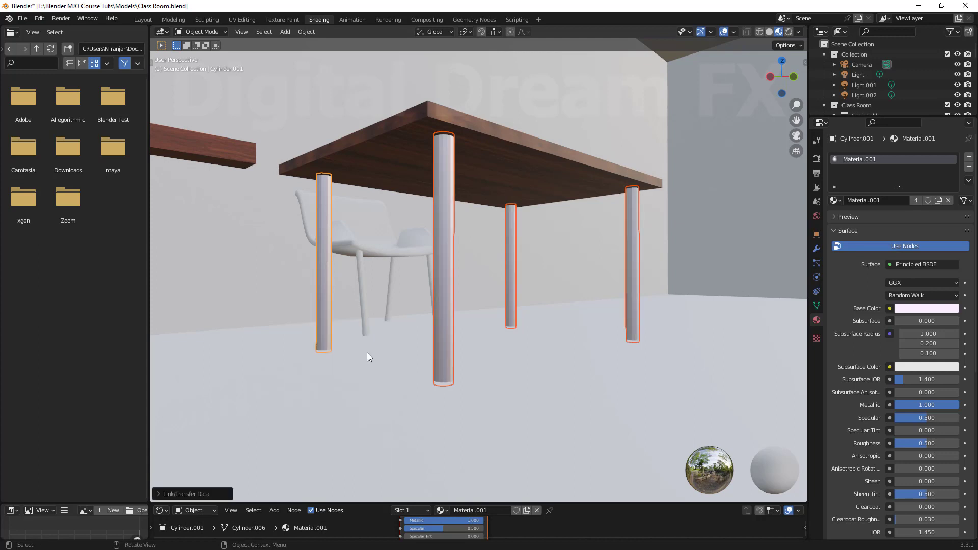
middle_drag(442, 304, 582, 366)
click(582, 365)
scroll(533, 380, down, 2)
scroll(425, 347, up, 6)
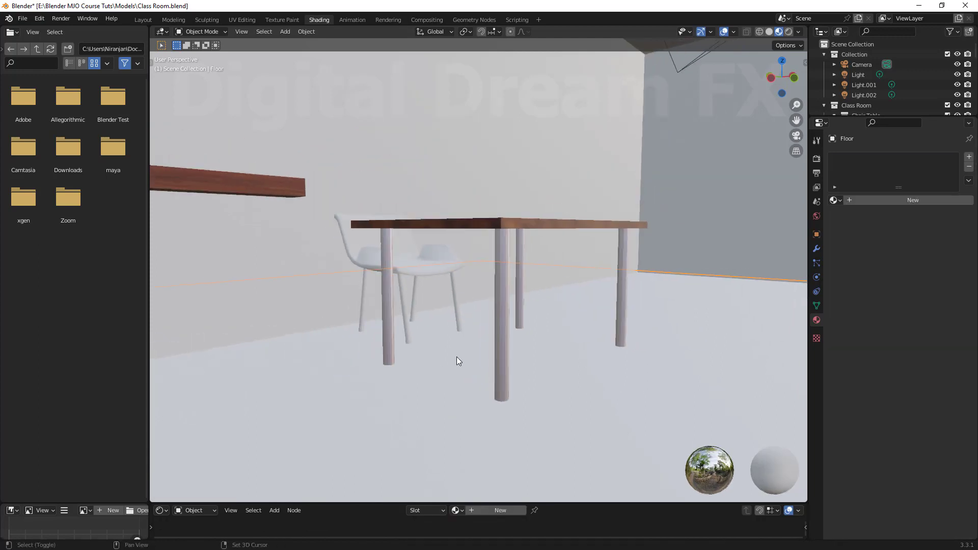
Isolate the chair behind the teacher's desk in local view and open its mesh in Edit Mode.
click(427, 355)
middle_drag(427, 355, 401, 230)
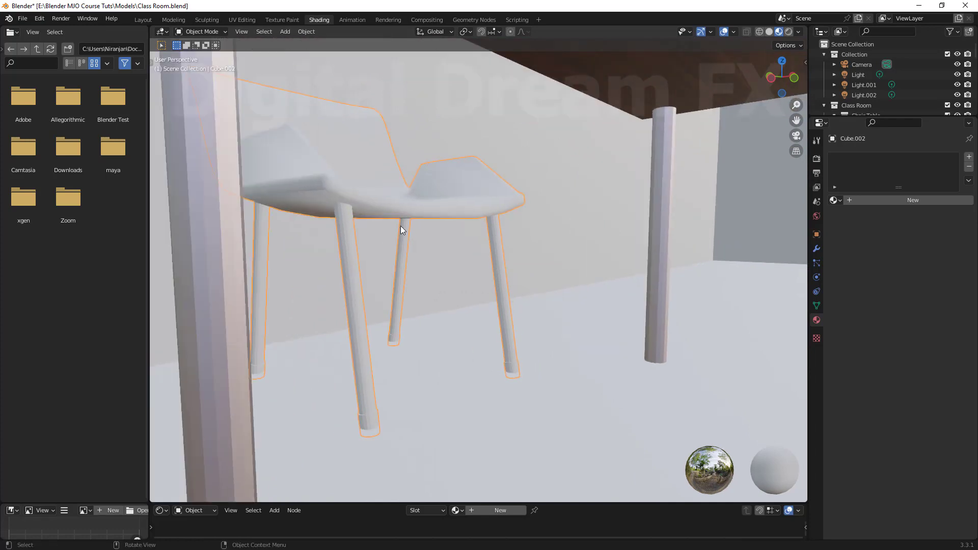
scroll(451, 315, down, 5)
middle_drag(446, 304, 542, 342)
scroll(478, 363, up, 4)
scroll(499, 354, up, 3)
shift+middle_drag(500, 309, 473, 306)
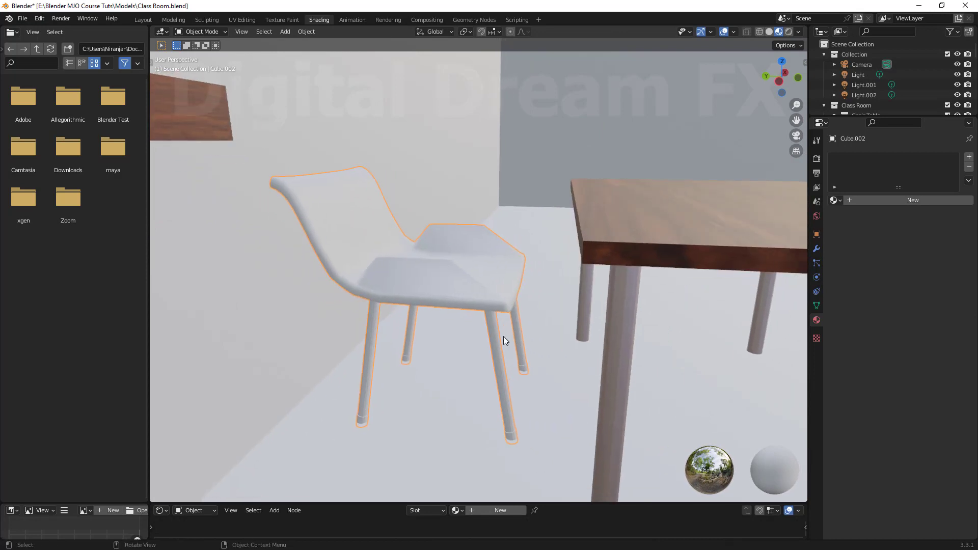
middle_drag(504, 337, 502, 322)
middle_drag(407, 255, 466, 309)
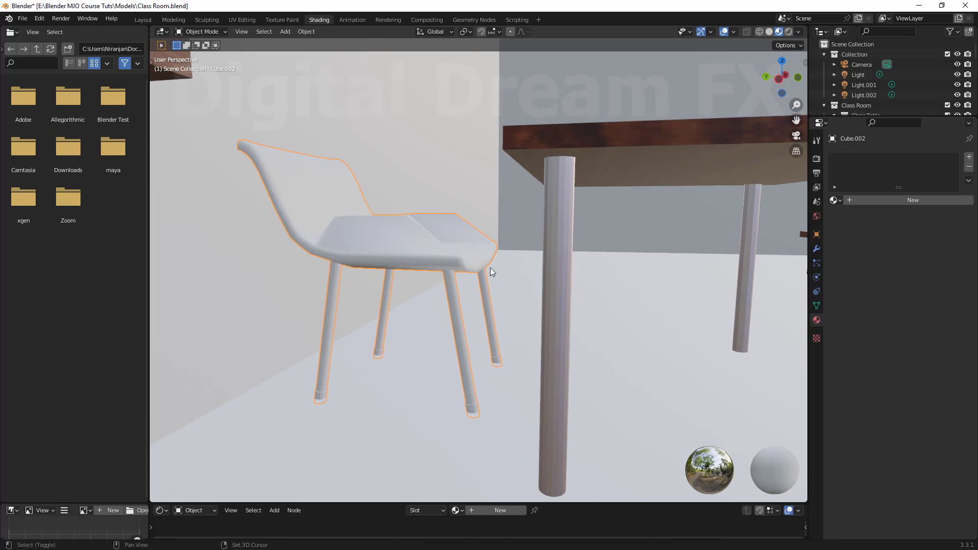
key(KP_Divide)
middle_drag(493, 273, 423, 379)
key(Tab)
scroll(515, 362, up, 3)
middle_drag(424, 379, 470, 347)
scroll(468, 356, down, 3)
middle_drag(470, 346, 481, 323)
scroll(481, 323, up, 5)
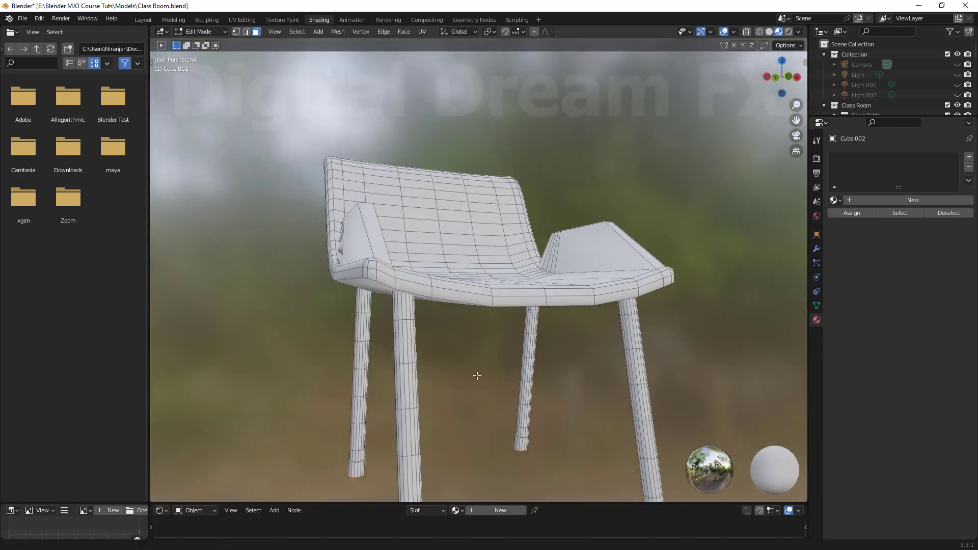
key(l)
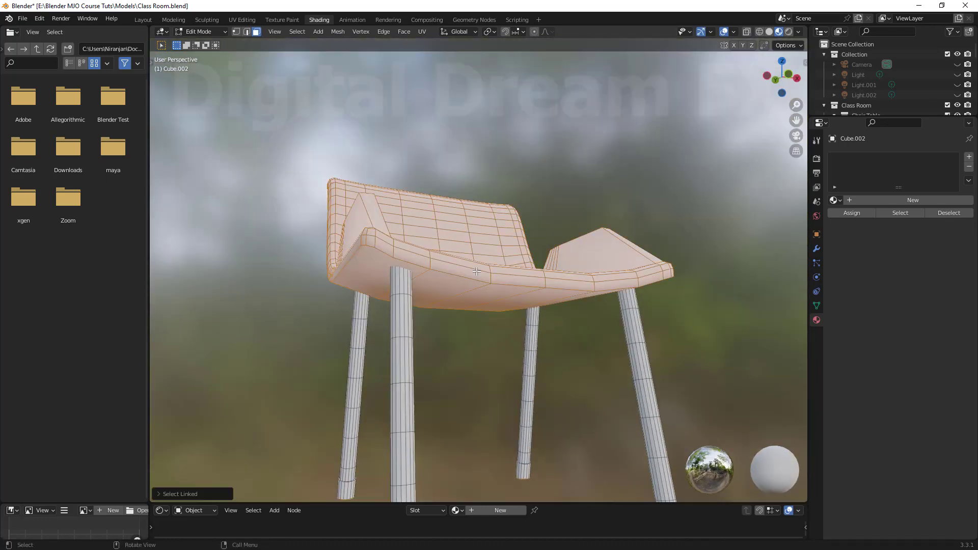
key(l)
key(l)
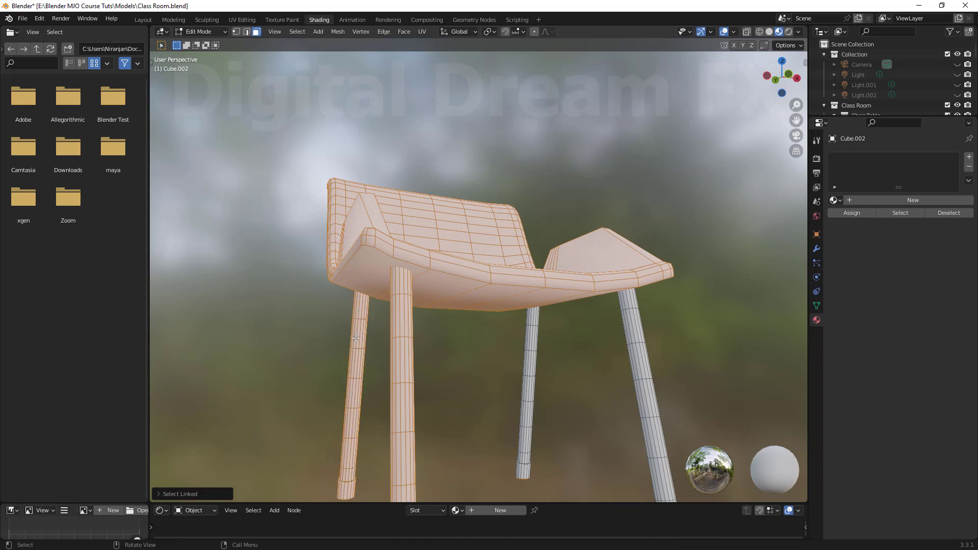
key(l)
key(l)
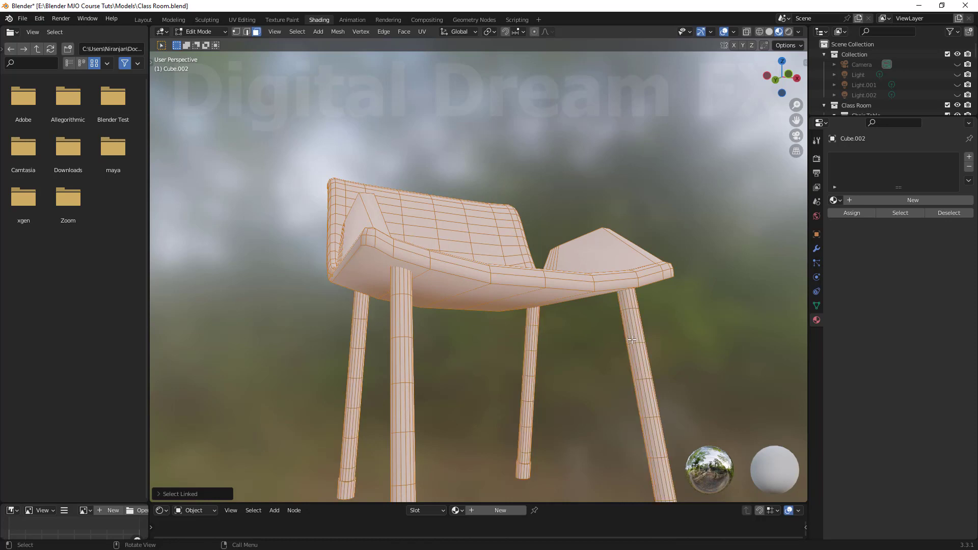
click(589, 363)
Select the chair's whole seat shell and create a material named Chair Mat with a very pale cyan base color.
key(l)
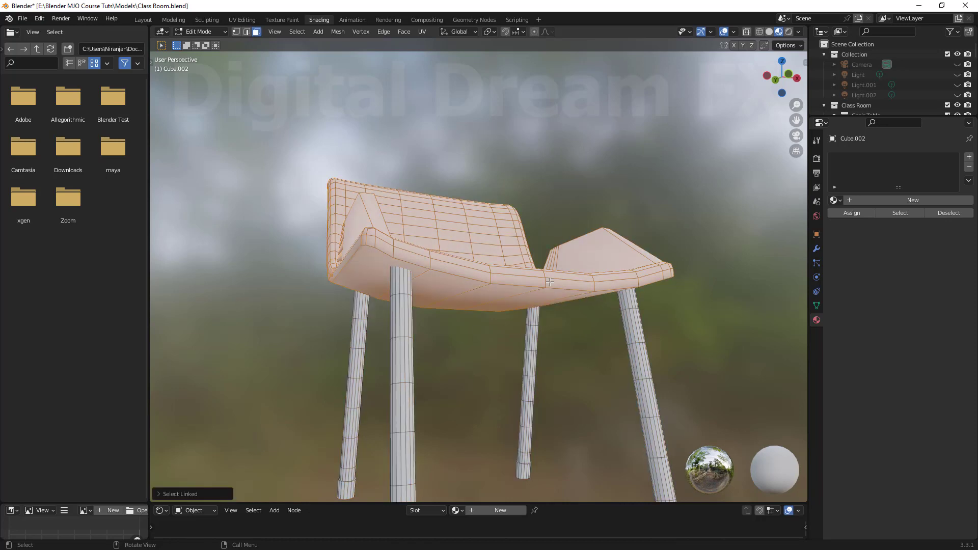
scroll(550, 282, down, 4)
middle_drag(515, 311, 534, 375)
scroll(534, 375, up, 3)
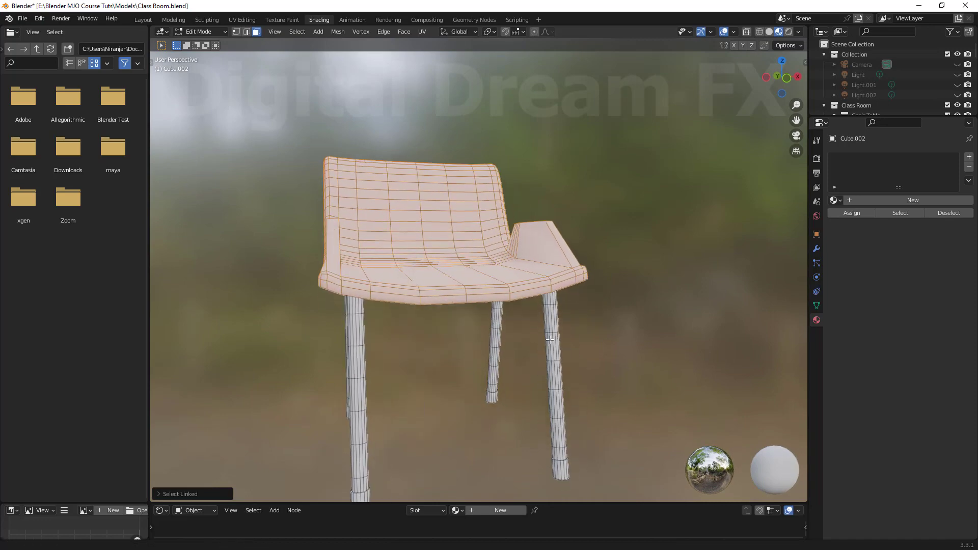
click(882, 200)
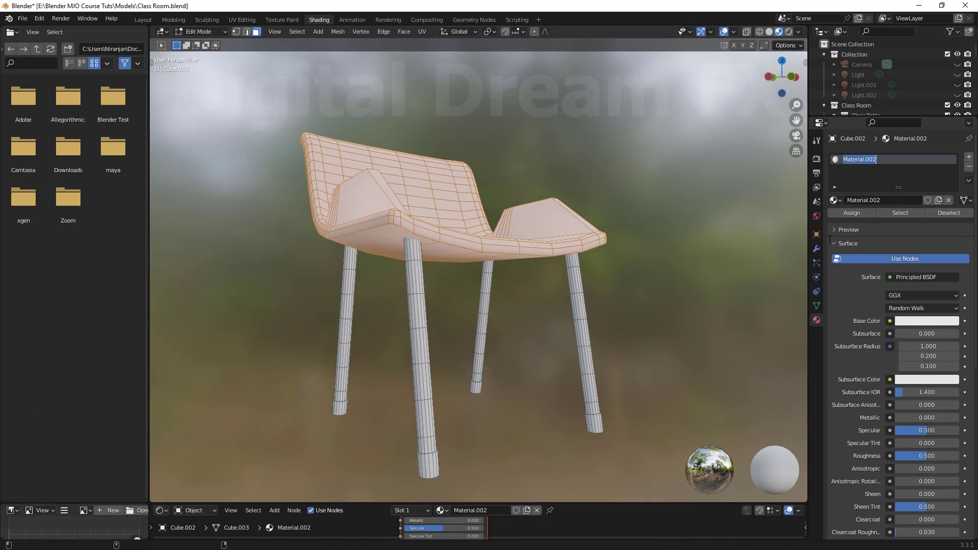
text(Chair Mat)
key(Return)
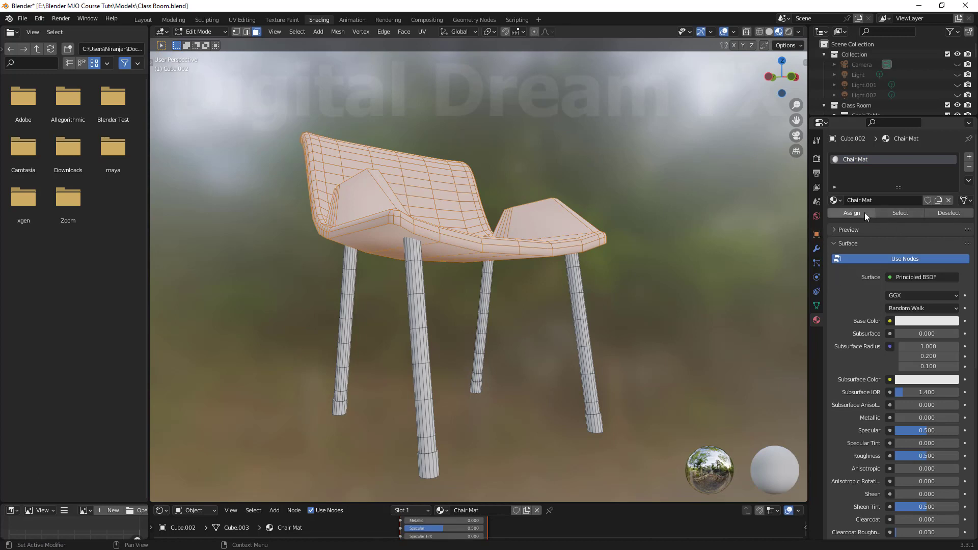
click(907, 322)
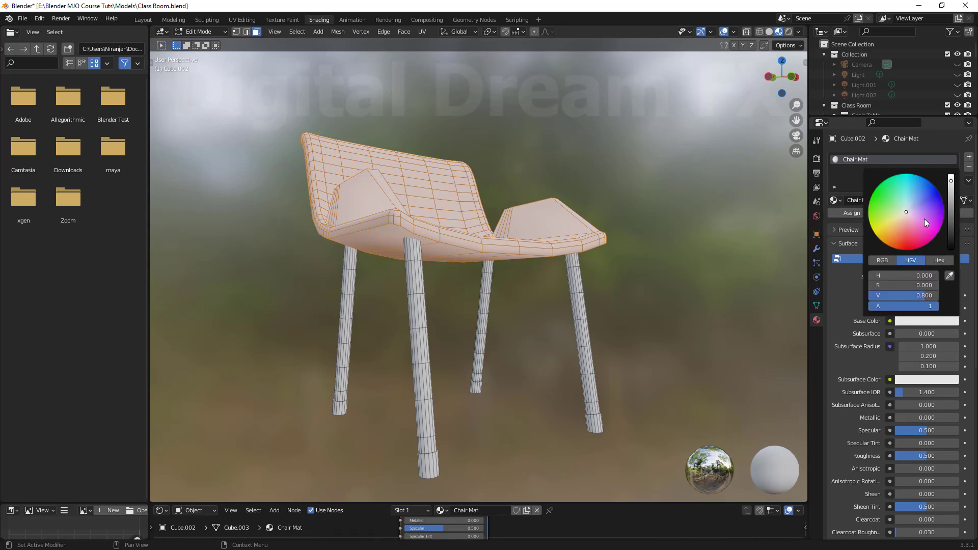
mouse_move(906, 212)
mouse_down()
mouse_move(916, 242)
mouse_move(907, 210)
mouse_up()
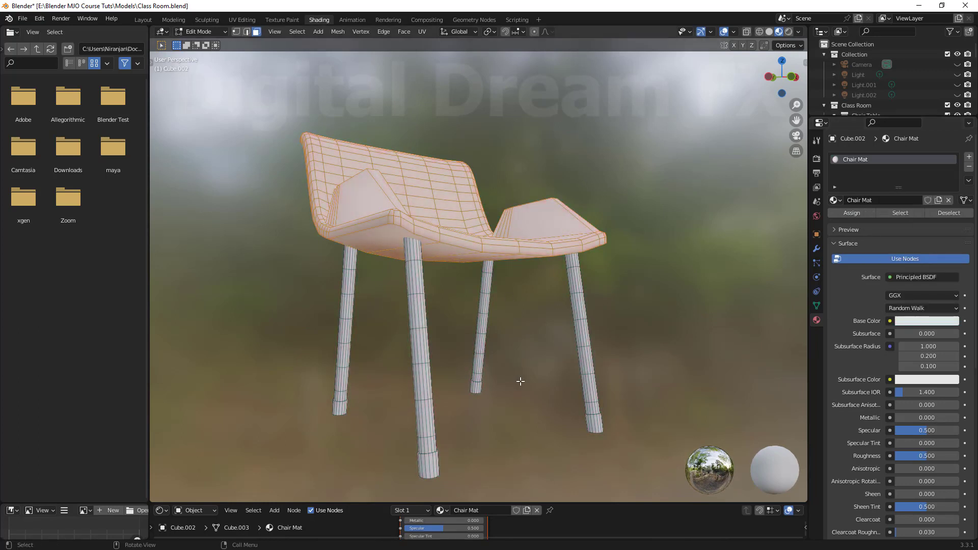
Select the whole geometry of all four chair legs in the mesh.
scroll(520, 381, down, 2)
middle_drag(542, 406, 549, 391)
click(555, 419)
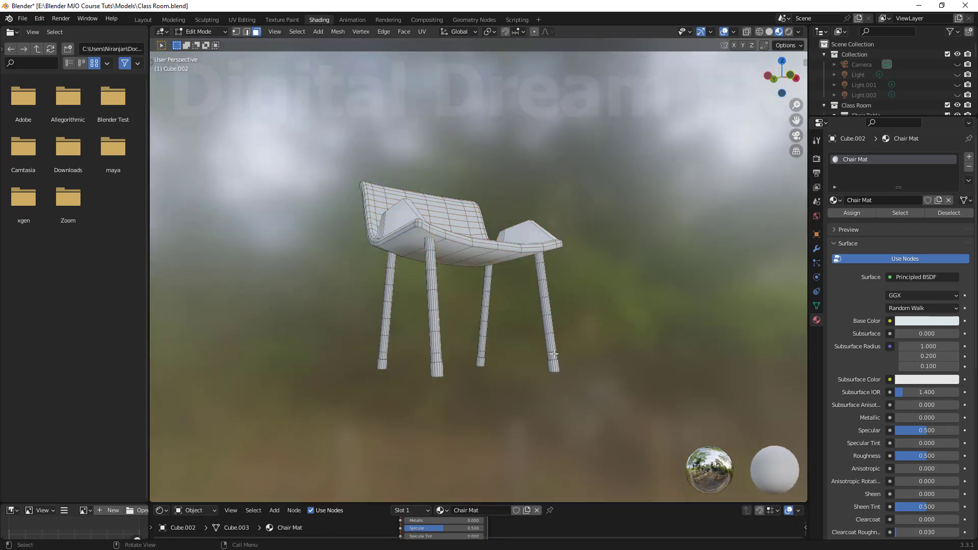
key(l)
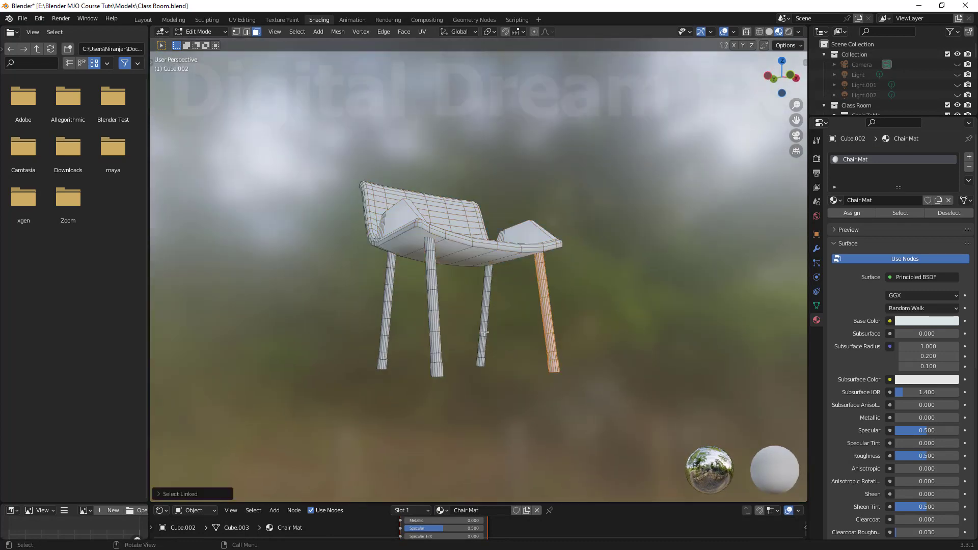
key(l)
key(l)
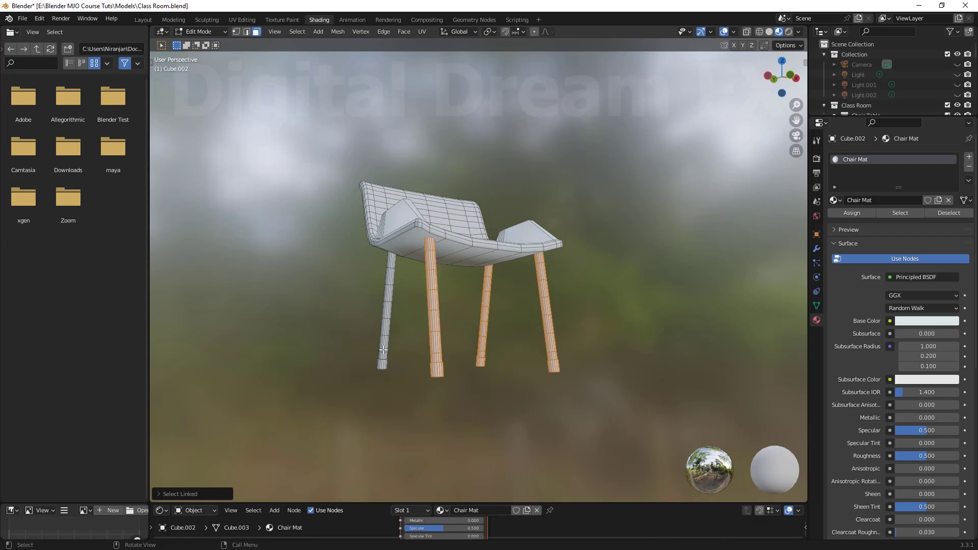
key(l)
Add a second material slot with a new material and assign it to the selected chair legs.
click(969, 157)
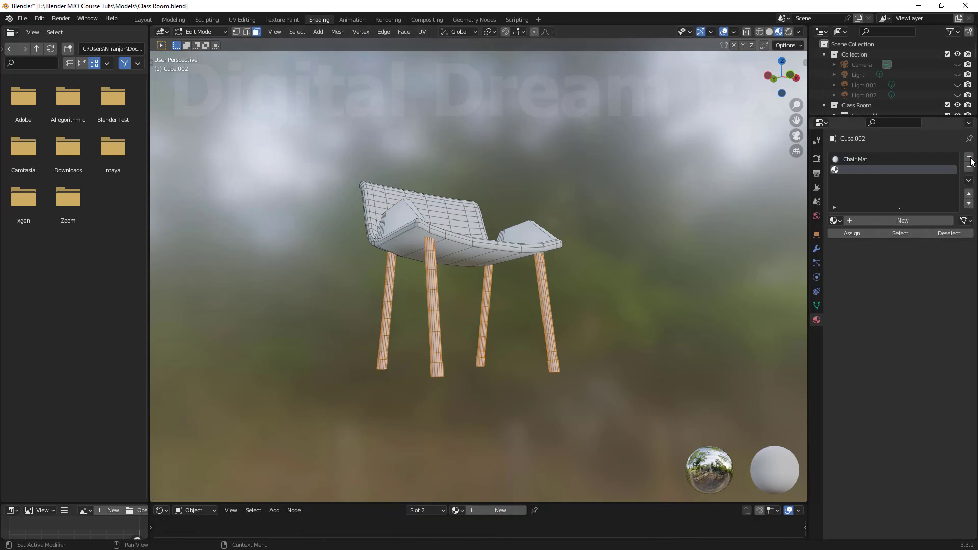
click(887, 221)
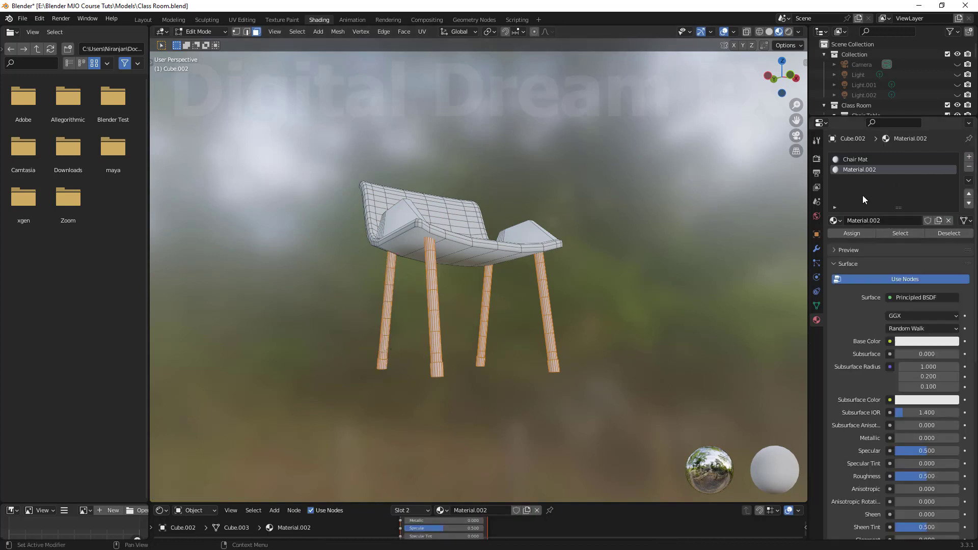
click(901, 234)
Set the leg material's base color to pure white with Metallic 1.000, and return the chair to Object Mode.
scroll(611, 315, down, 2)
middle_drag(611, 315, 631, 326)
scroll(651, 371, up, 2)
click(937, 342)
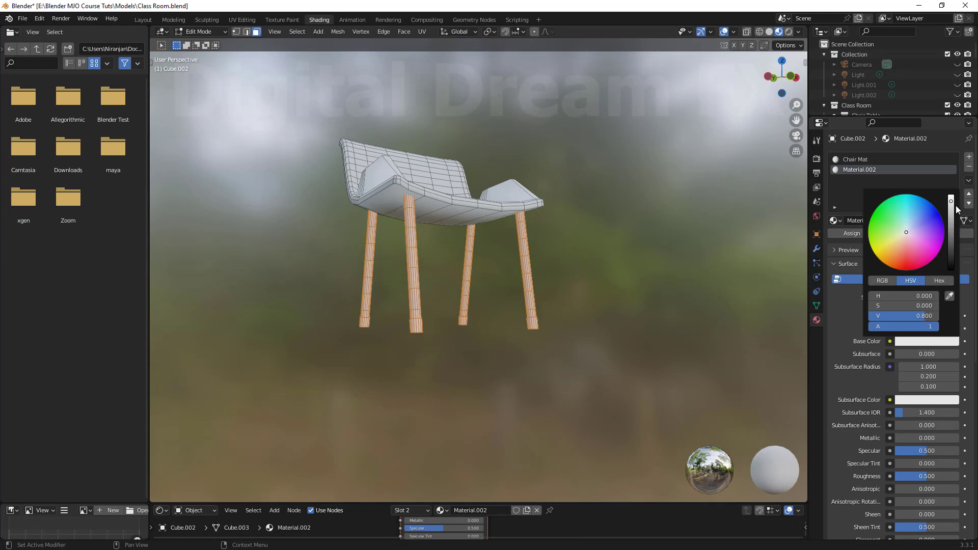
mouse_move(952, 206)
mouse_down()
mouse_move(951, 232)
mouse_move(951, 194)
mouse_up()
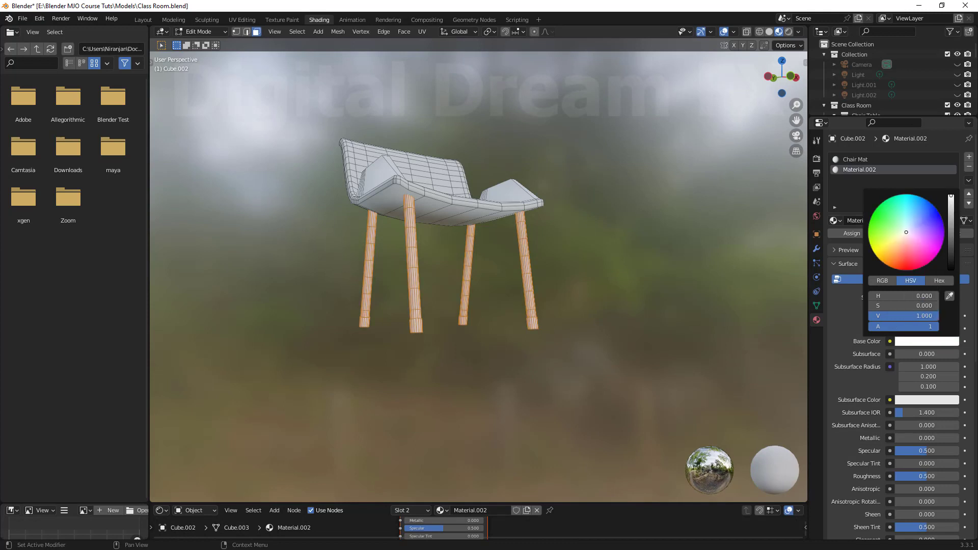
drag(909, 438, 958, 438)
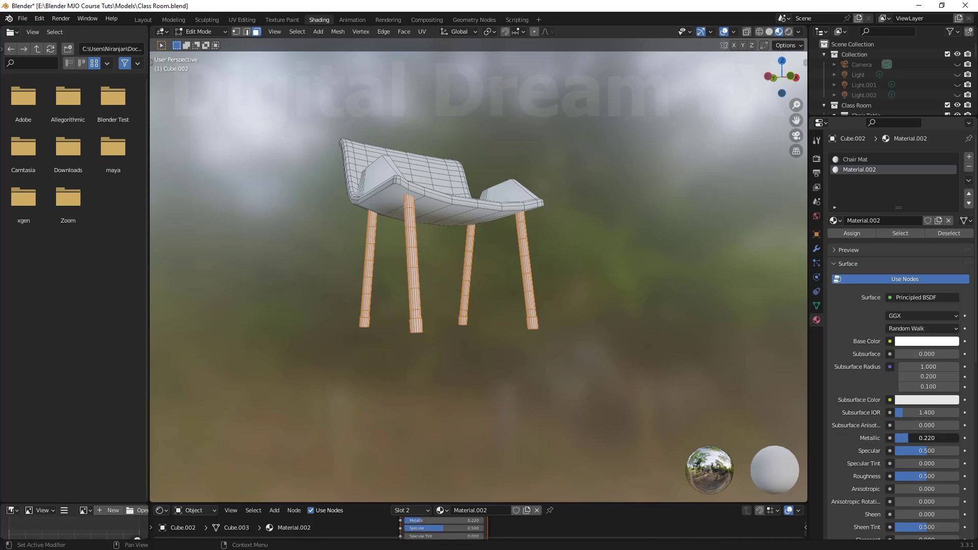
middle_drag(632, 364, 629, 379)
click(629, 379)
scroll(628, 381, up, 2)
key(Tab)
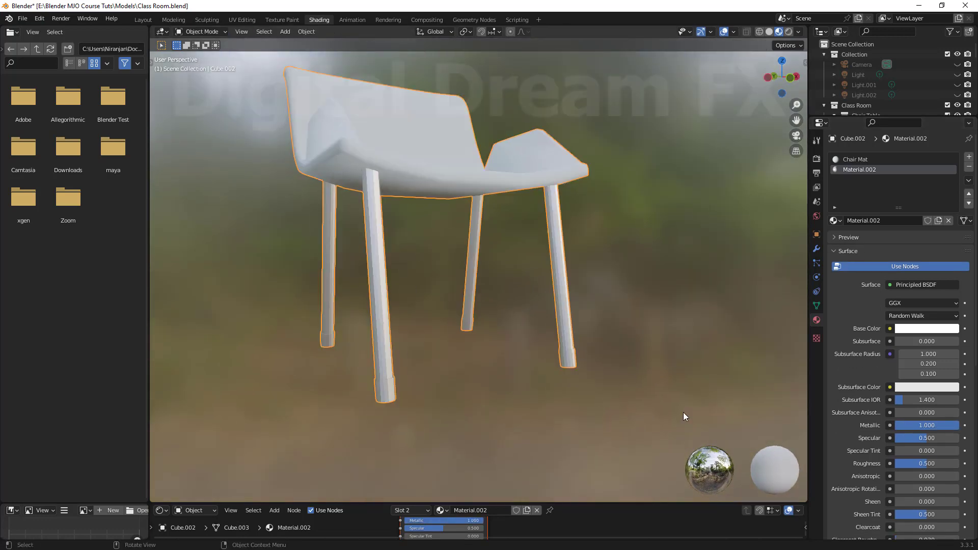
Apply Shade Smooth to the whole chair object.
click(683, 412)
scroll(553, 380, down, 2)
middle_drag(553, 380, 549, 387)
scroll(549, 388, up, 4)
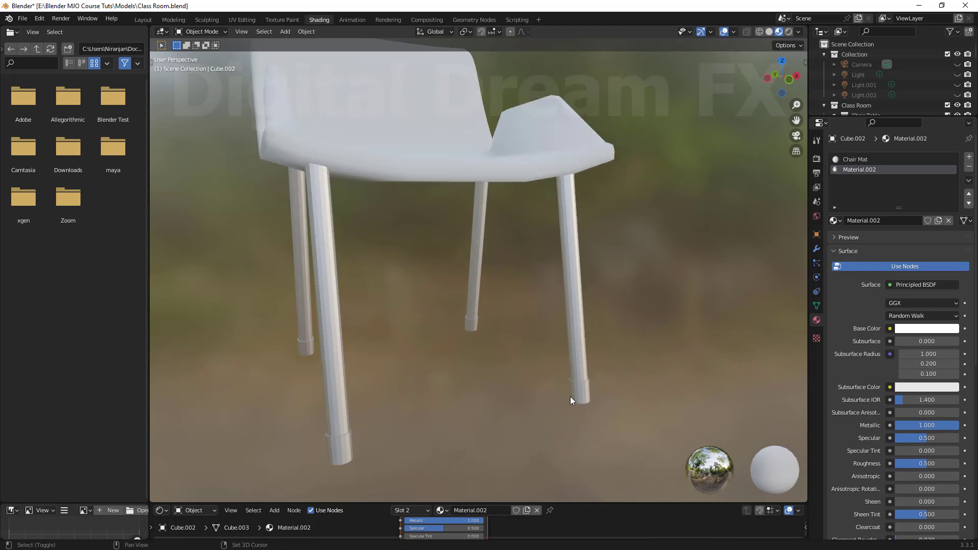
click(579, 372)
right_click(579, 292)
click(579, 293)
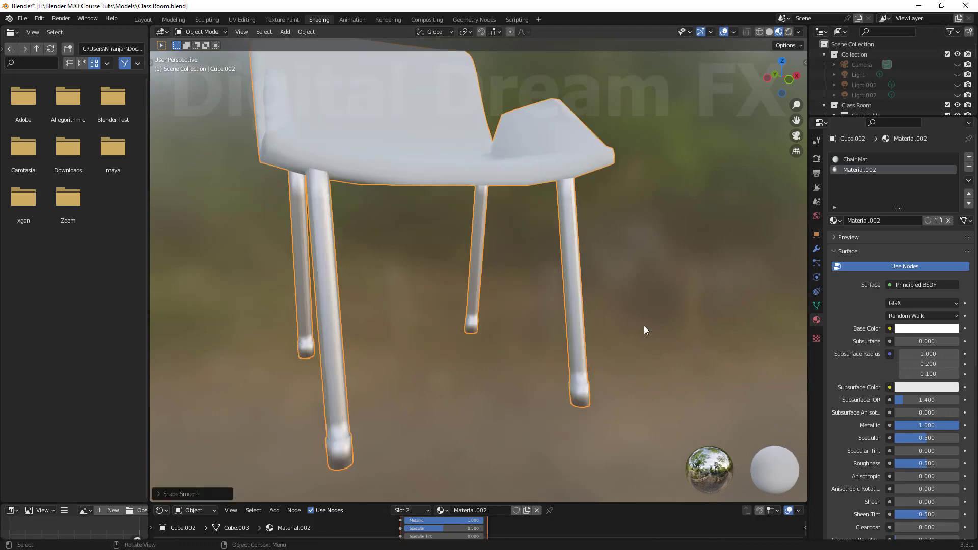
click(645, 326)
Preview the chair in Rendered shading, and switch the viewport back to Material Preview.
scroll(636, 357, down, 2)
middle_drag(636, 357, 800, 82)
click(789, 31)
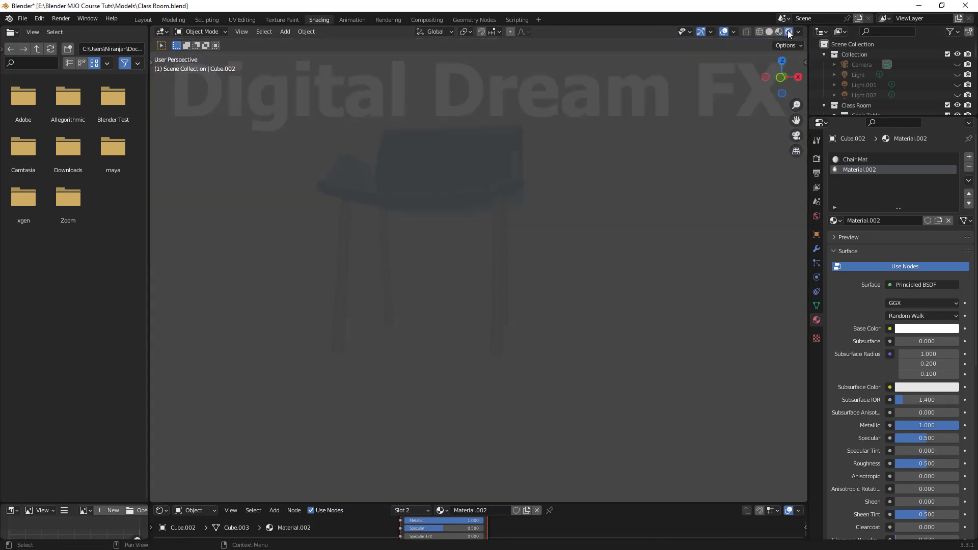
mouse_move(527, 328)
middle_down()
mouse_move(683, 323)
mouse_move(672, 307)
mouse_move(714, 214)
middle_up()
click(779, 32)
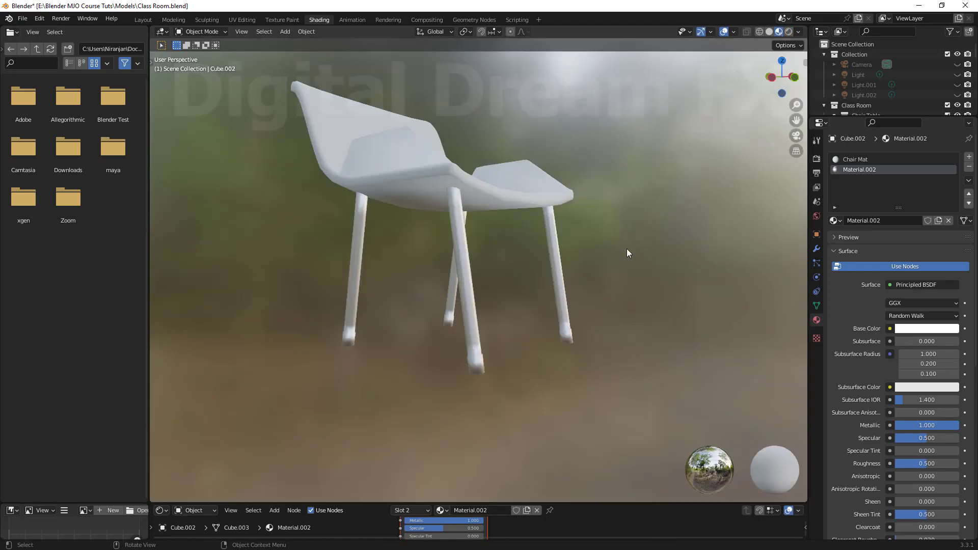
middle_drag(627, 249, 543, 324)
Change the base color of the chair's Chair Mat material to a saturated blue.
scroll(557, 390, up, 2)
shift+middle_drag(557, 390, 568, 418)
mouse_move(543, 303)
middle_down()
mouse_move(491, 308)
mouse_move(553, 312)
middle_up()
click(487, 307)
click(855, 160)
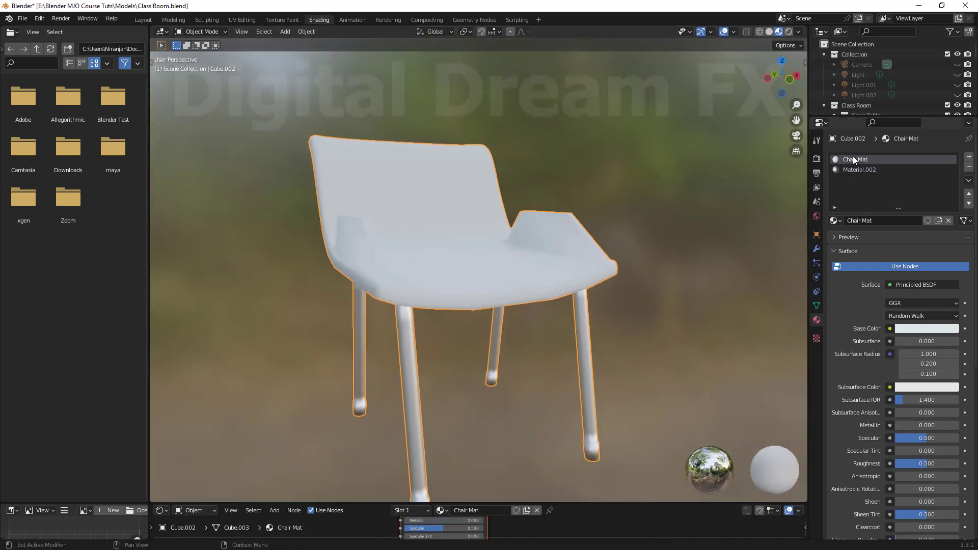
click(925, 329)
mouse_move(899, 217)
mouse_down()
mouse_move(908, 253)
mouse_move(929, 210)
mouse_move(926, 223)
mouse_move(928, 188)
mouse_up()
Examine the blue seat's smooth shading and the metallic legs from the side and at close range.
scroll(635, 394, down, 2)
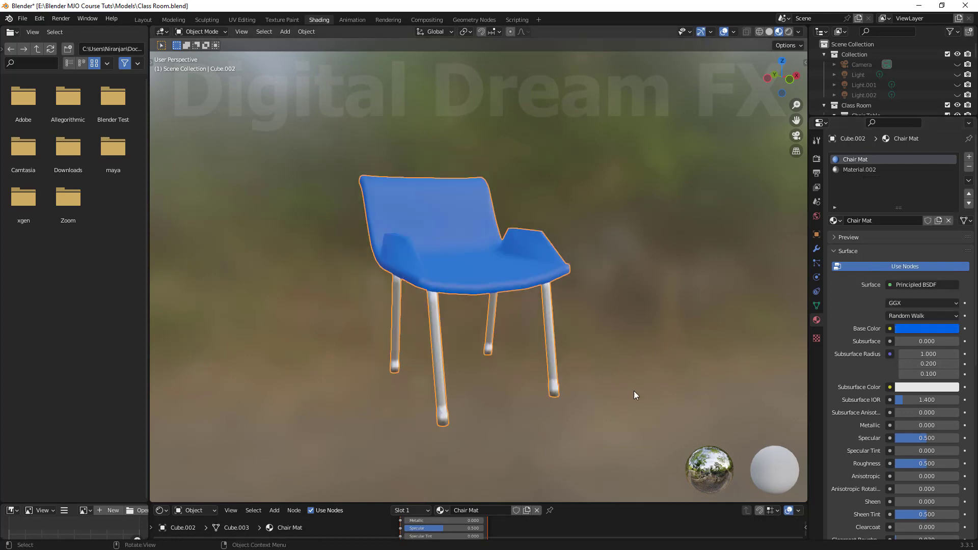
shift+middle_drag(635, 394, 629, 353)
middle_drag(630, 352, 626, 361)
click(625, 366)
scroll(519, 389, down, 1)
shift+middle_drag(518, 389, 680, 403)
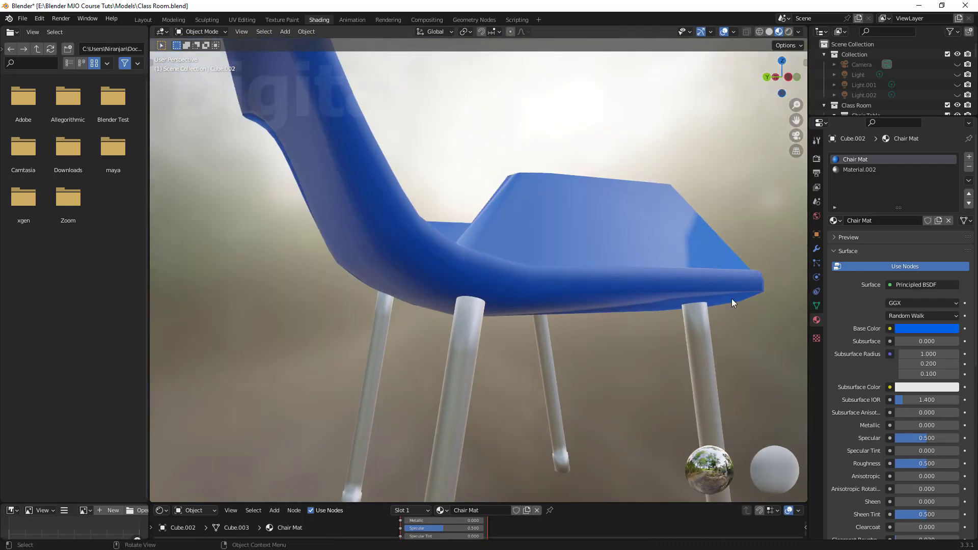
scroll(728, 302, down, 3)
shift+middle_drag(688, 354, 631, 359)
middle_drag(545, 321, 577, 329)
scroll(611, 337, up, 3)
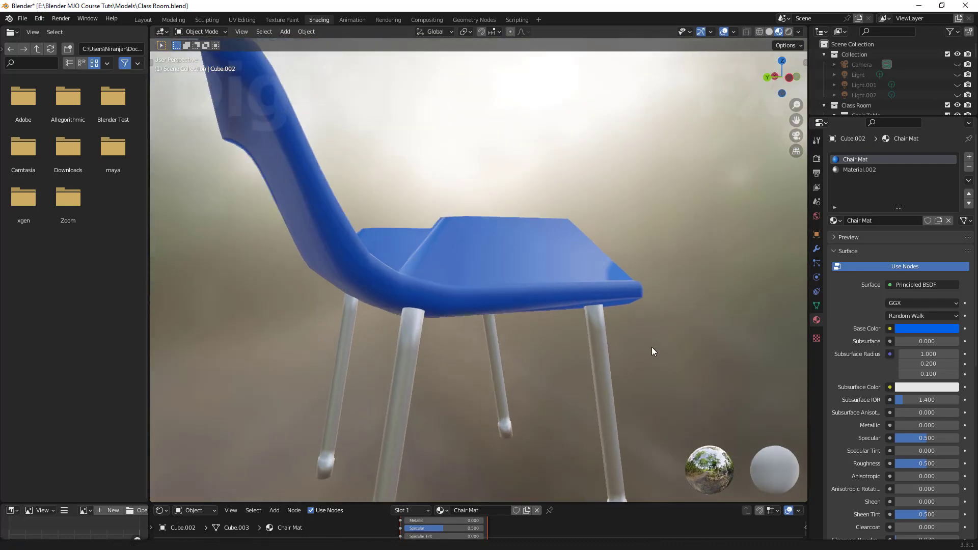
Plug a Bump node into the Normal input of the Chair Mat material.
scroll(869, 406, down, 8)
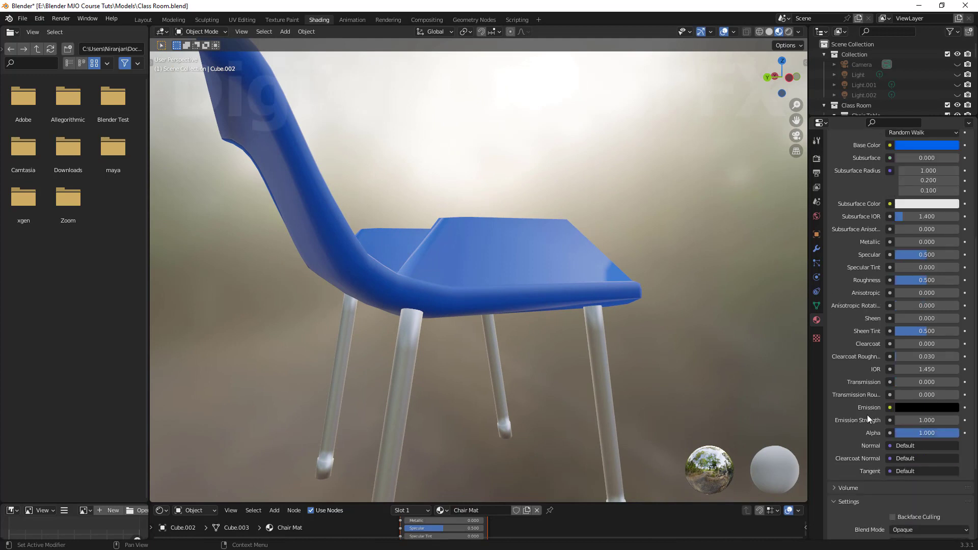
click(891, 445)
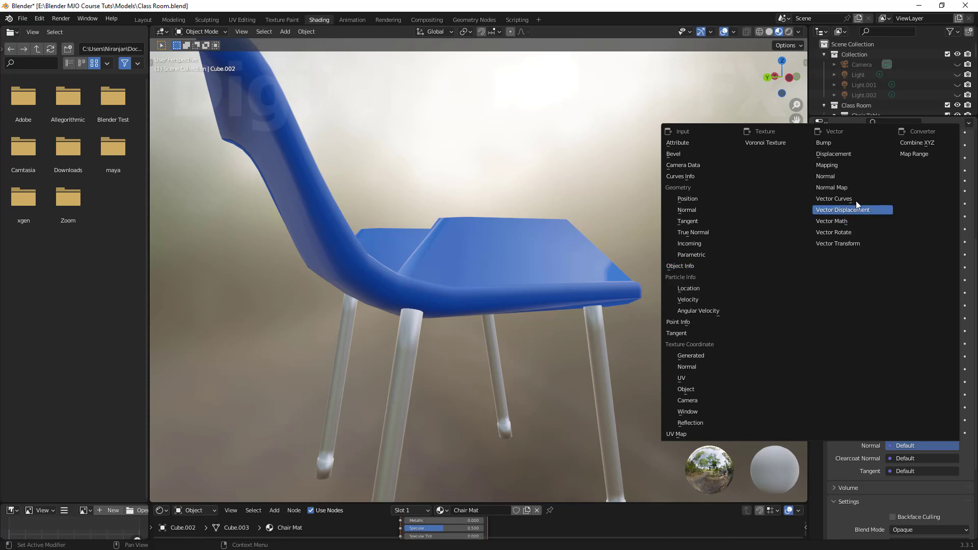
click(831, 145)
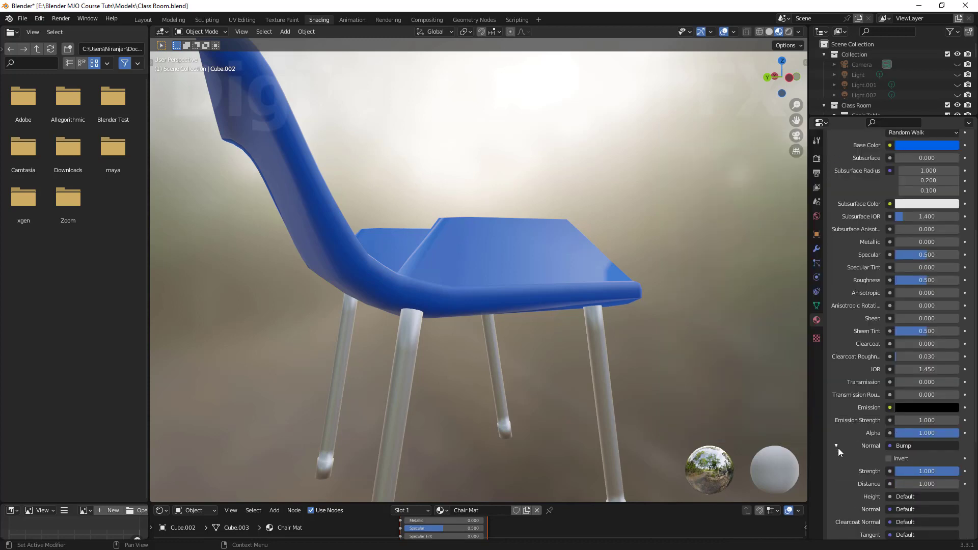
scroll(854, 454, down, 1)
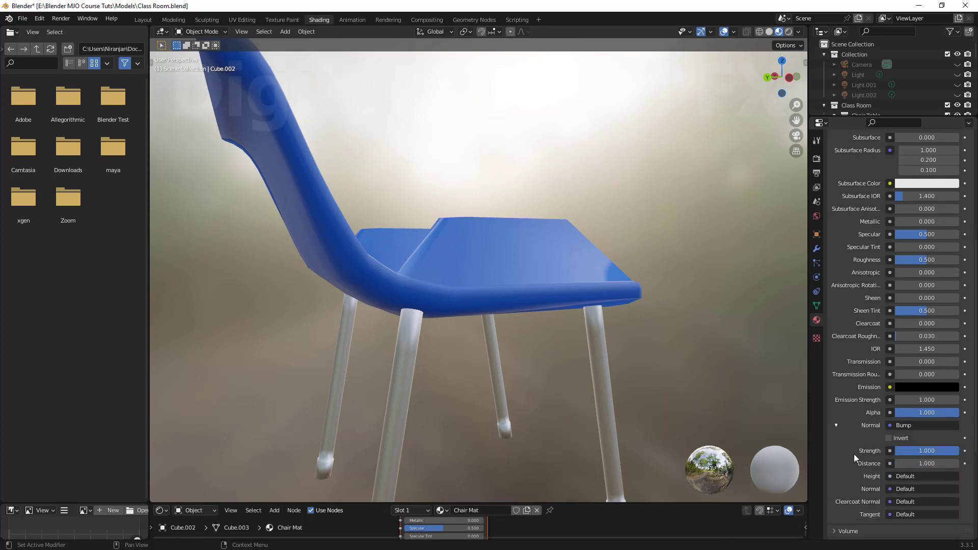
scroll(854, 454, down, 2)
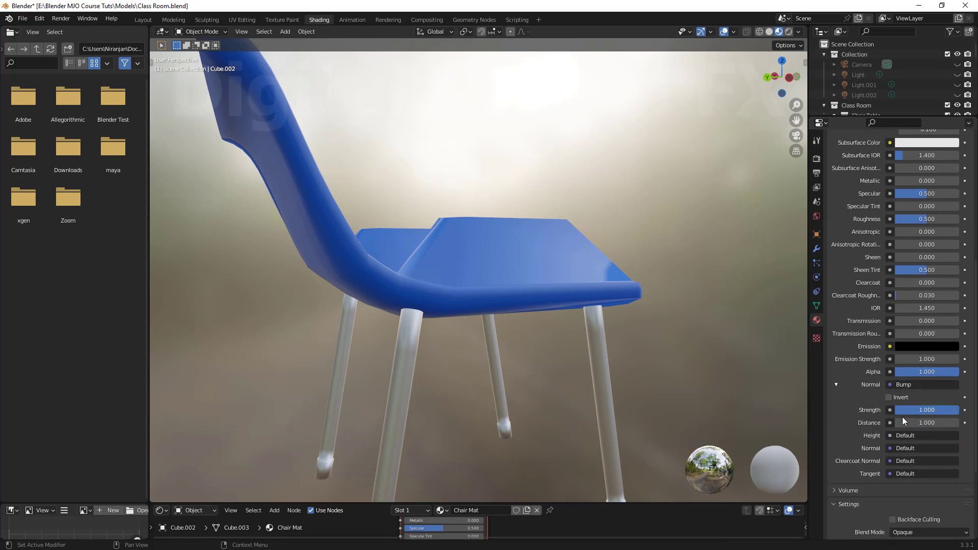
Replace the Bump node on Chair Mat's Normal input with a Voronoi Texture and inspect the seat surface.
click(891, 384)
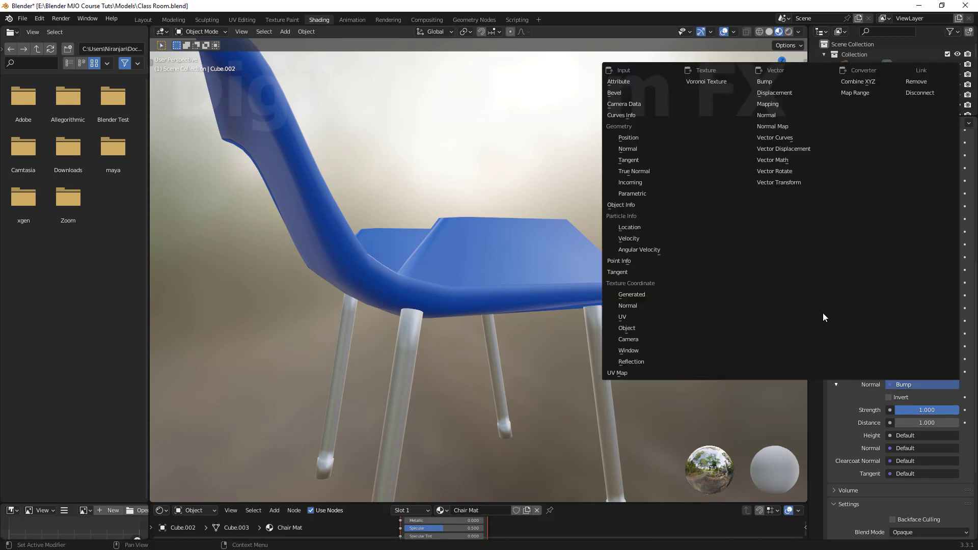
scroll(785, 320, down, 4)
scroll(700, 339, down, 14)
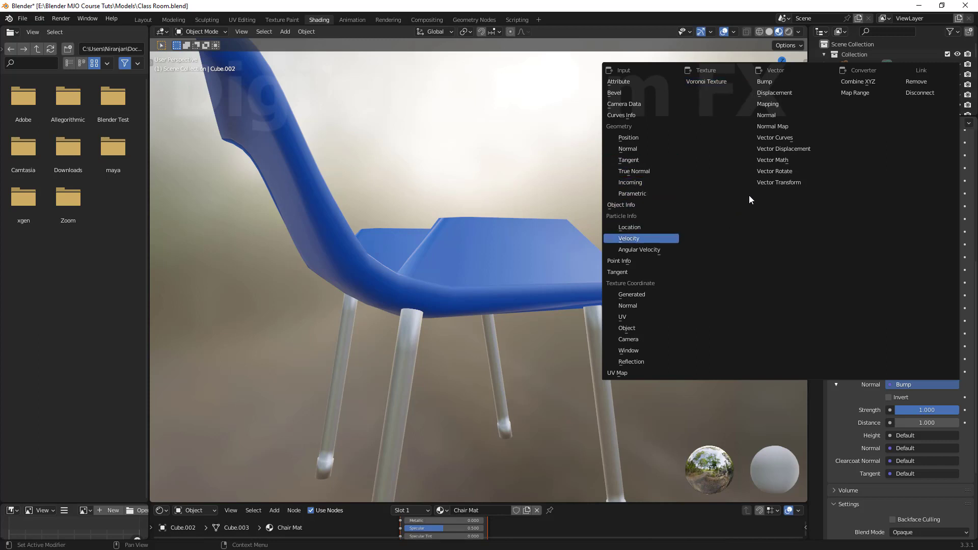
click(713, 82)
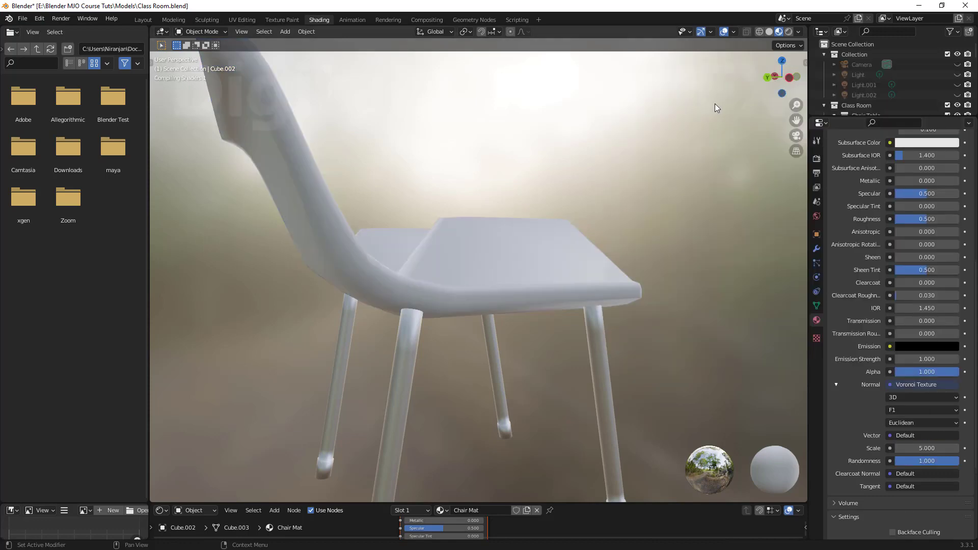
middle_drag(659, 314, 606, 349)
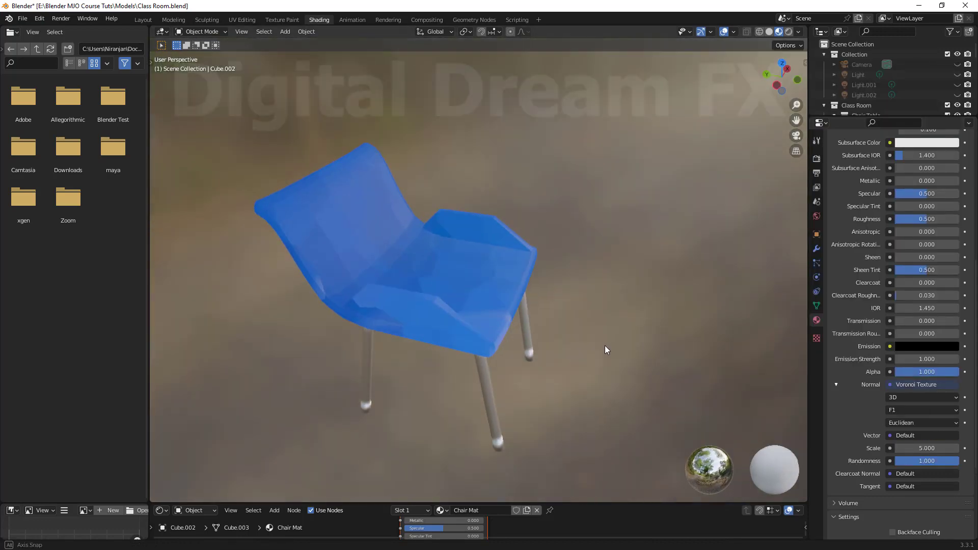
scroll(609, 339, up, 5)
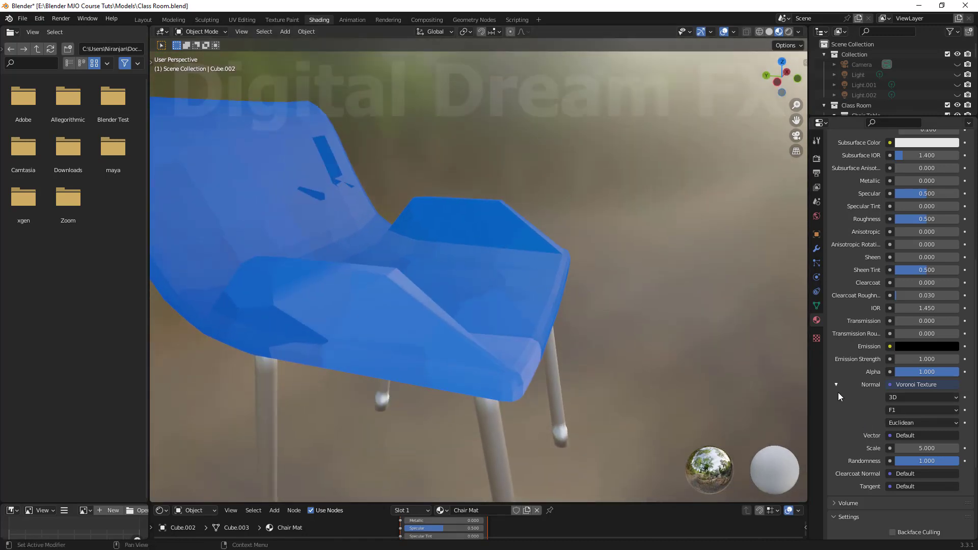
click(836, 385)
click(836, 385)
click(939, 386)
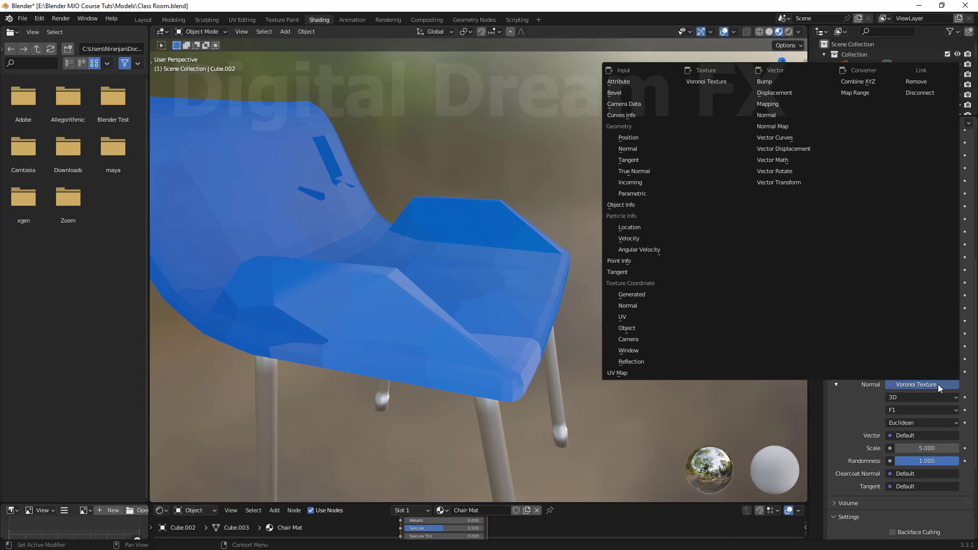
key(Escape)
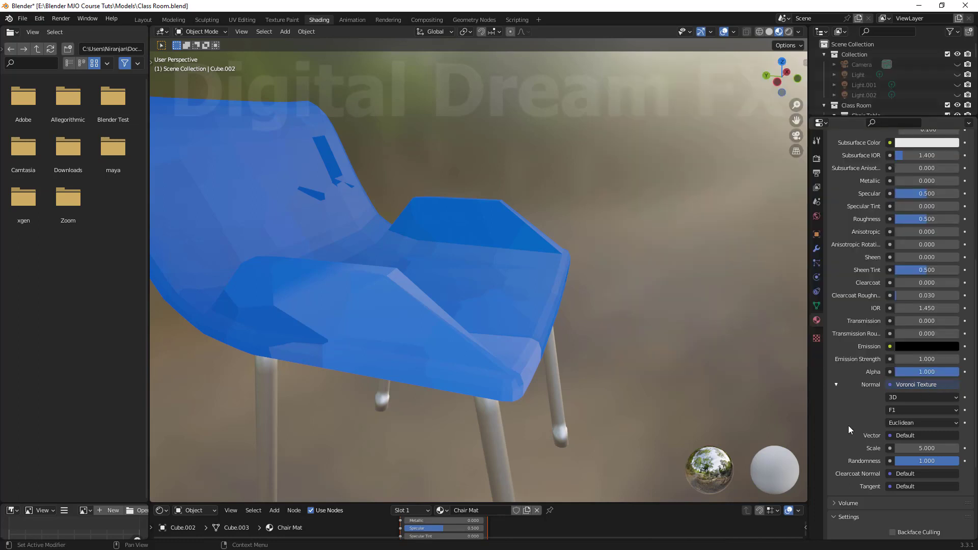
right_click(890, 386)
Enlarge the shader node editor to show the Chair Mat material's whole node tree.
mouse_move(890, 386)
scroll(601, 426, down, 3)
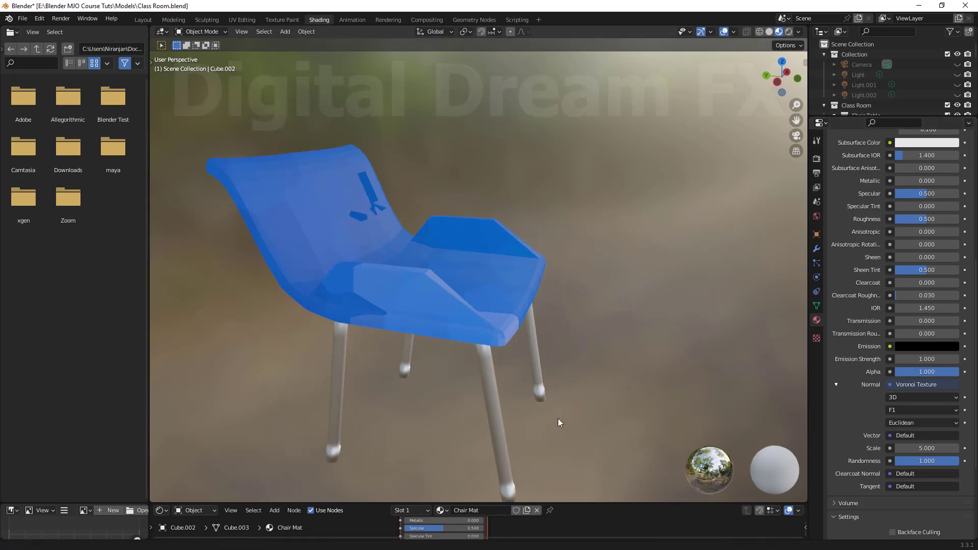
shift+middle_drag(558, 419, 596, 378)
drag(551, 503, 590, 160)
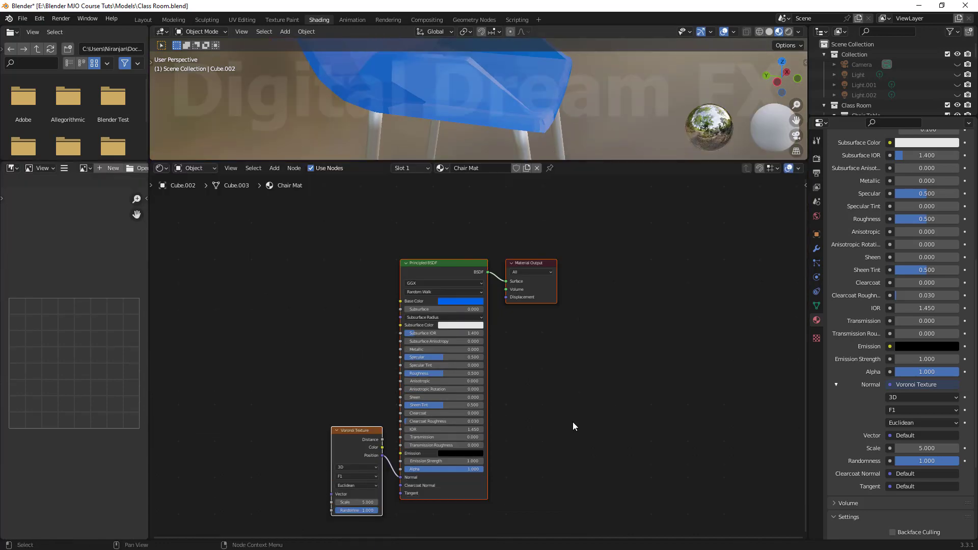
middle_drag(574, 426, 702, 373)
drag(588, 428, 528, 434)
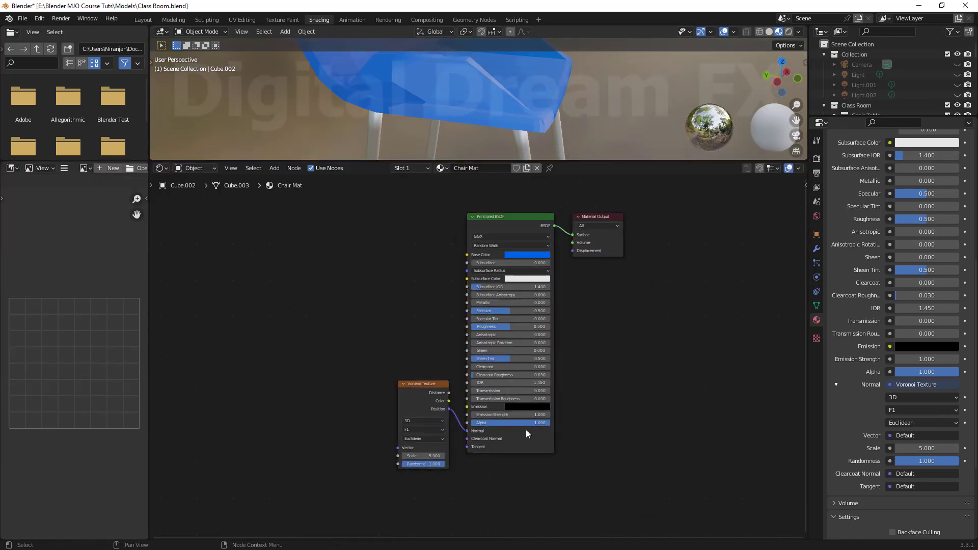
Move the Voronoi Texture node well away from the Principled BSDF and delete it.
drag(433, 385, 286, 389)
scroll(371, 473, up, 1)
middle_drag(370, 473, 482, 455)
click(436, 422)
click(371, 378)
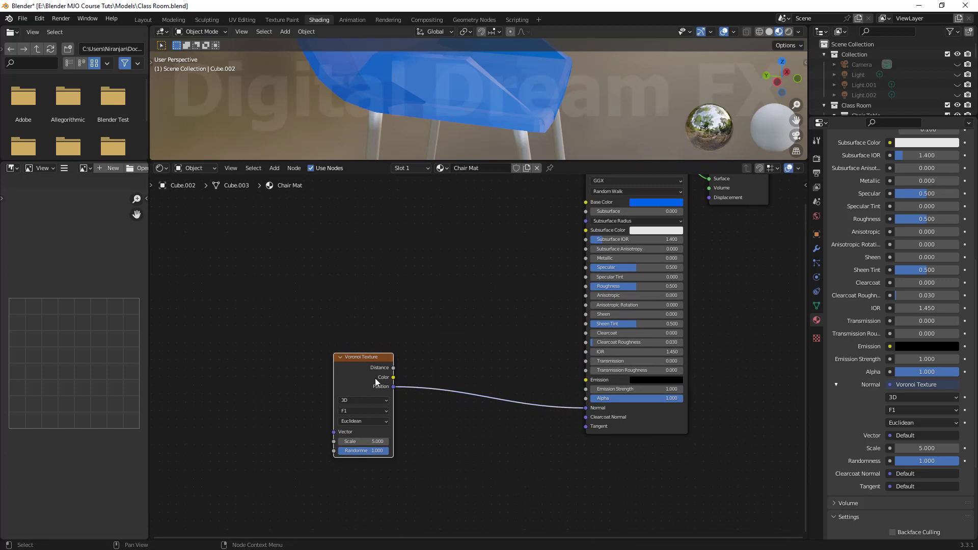
key(Delete)
Add a Noise Texture node to the Chair Mat node tree, well away from the Principled BSDF.
key(shift+a)
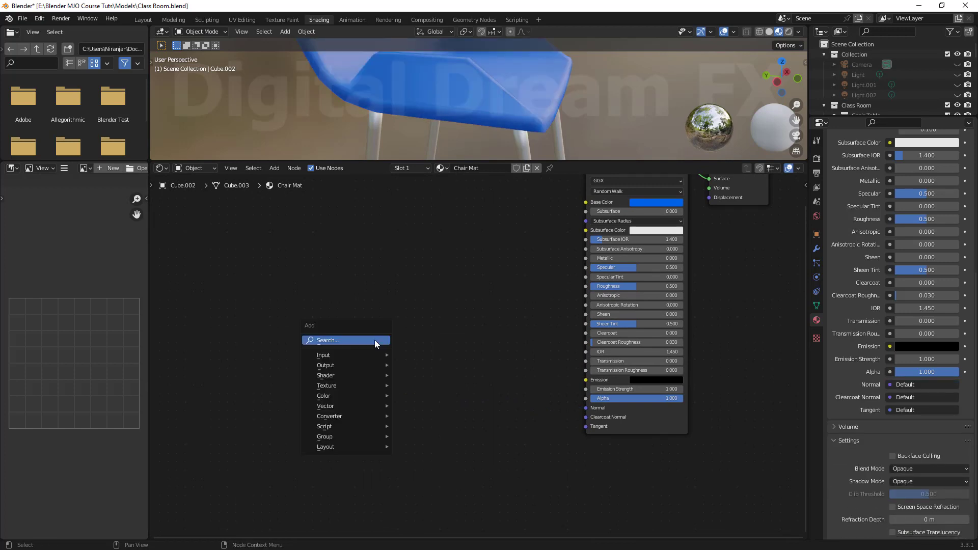
click(375, 340)
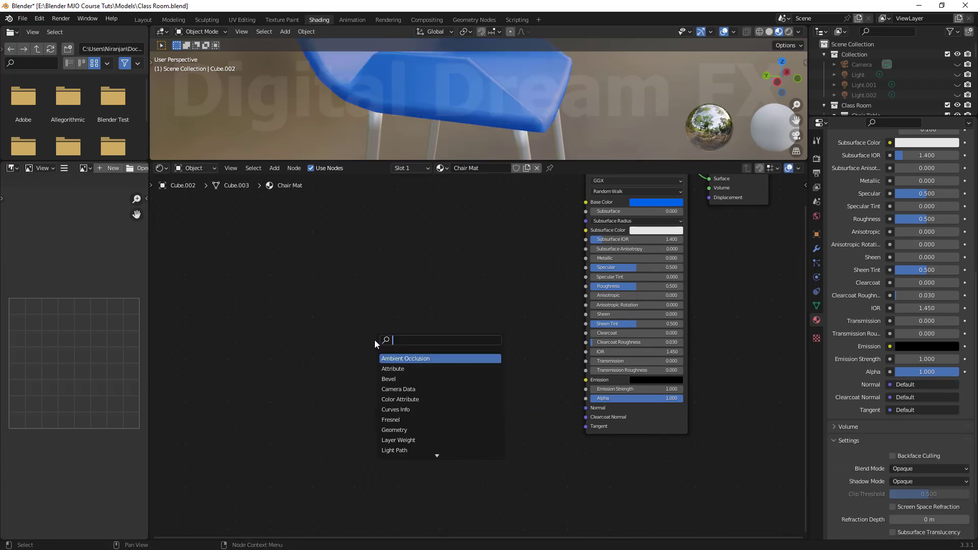
text(noi)
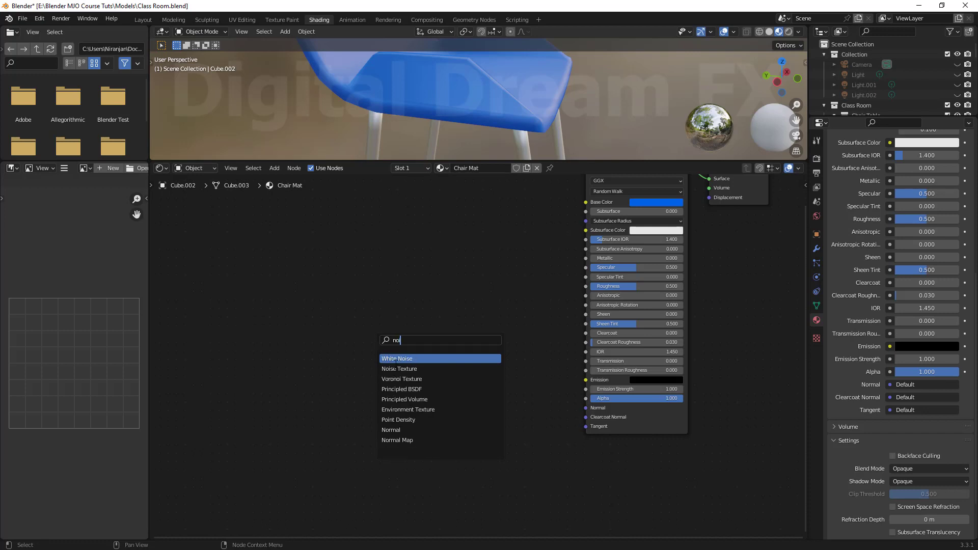
key(Down)
key(Return)
click(379, 341)
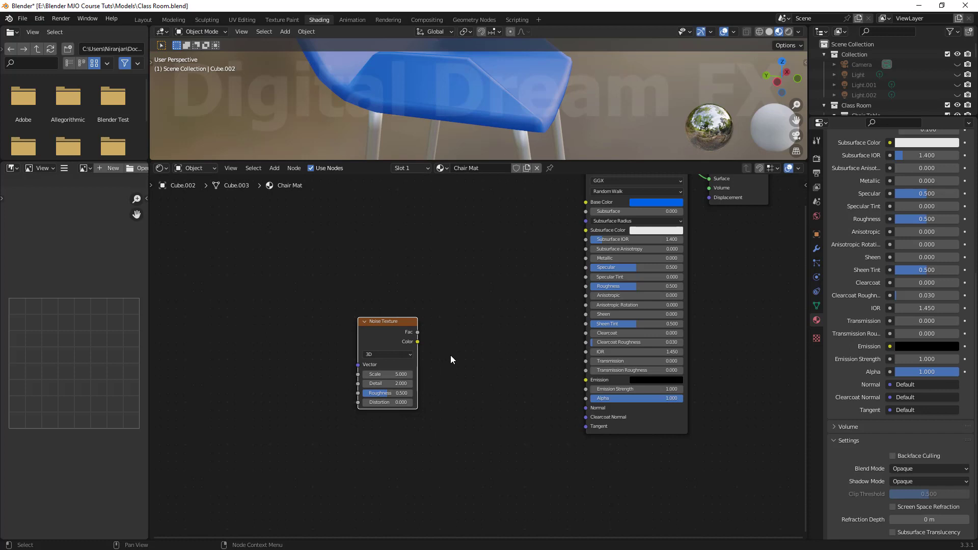
Add a Bump node between the Noise Texture and the Principled BSDF.
key(shift+a)
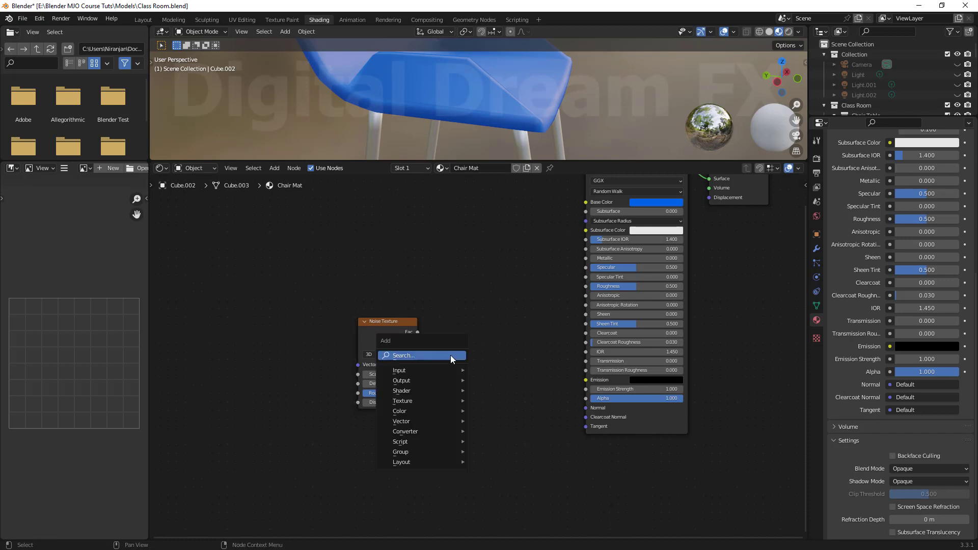
click(450, 356)
text(bump)
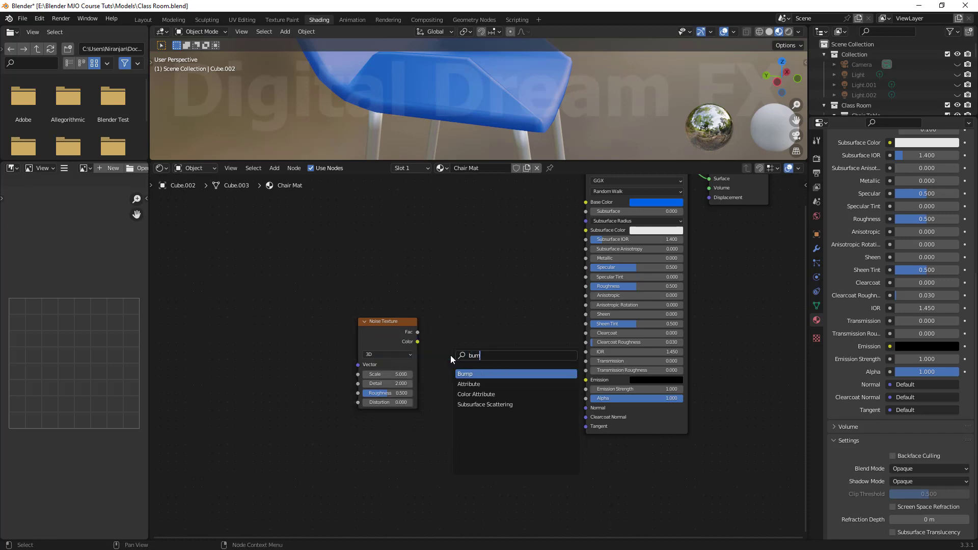
click(517, 375)
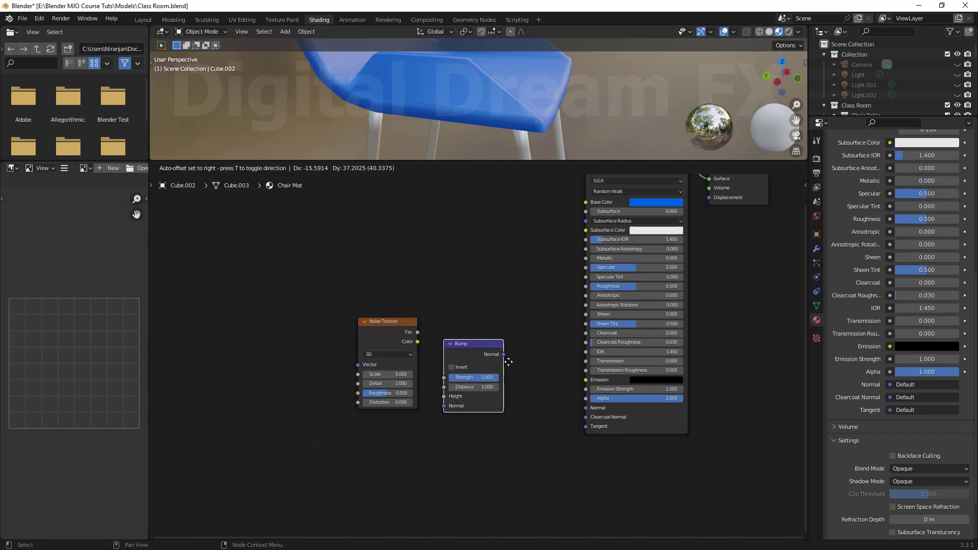
click(474, 351)
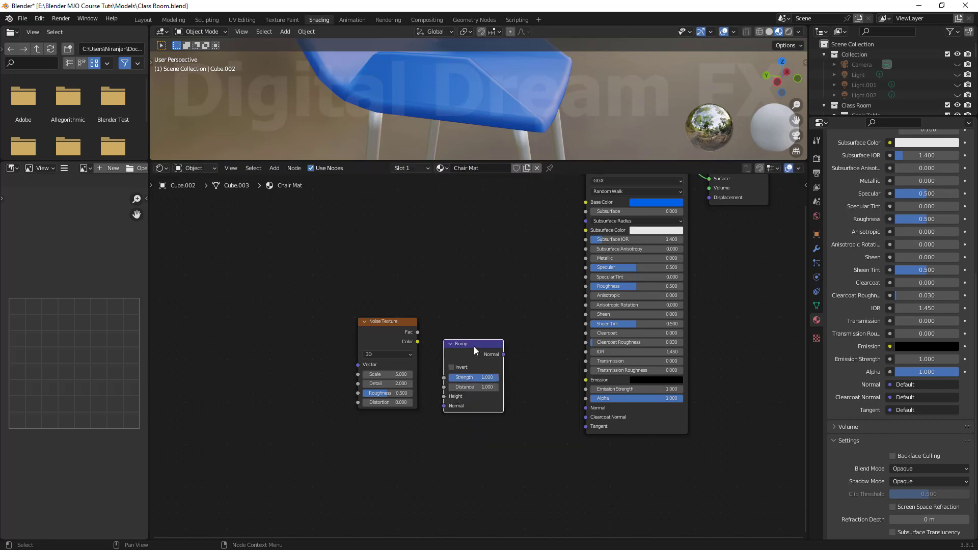
click(417, 333)
drag(418, 333, 421, 344)
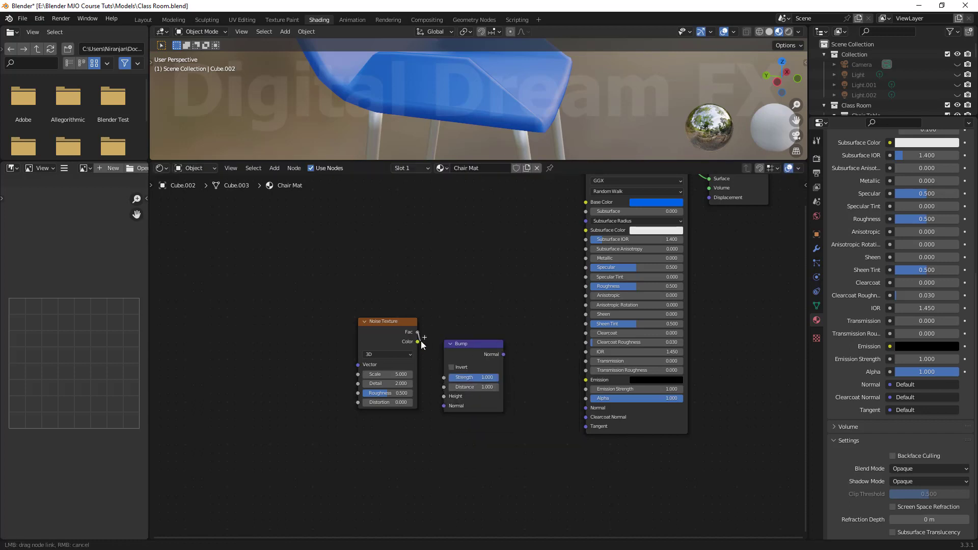
drag(437, 402, 447, 377)
drag(382, 342, 352, 372)
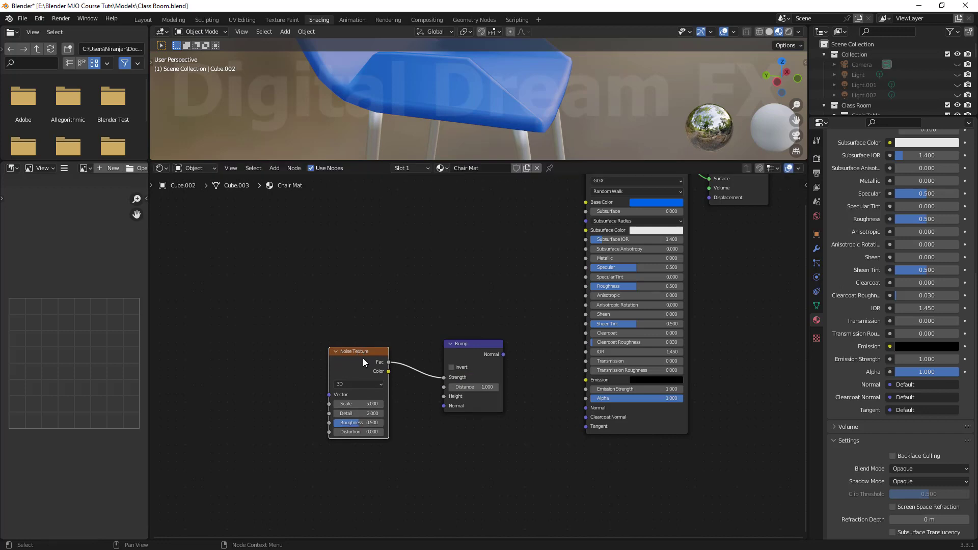
key(ctrl+z)
key(ctrl+z)
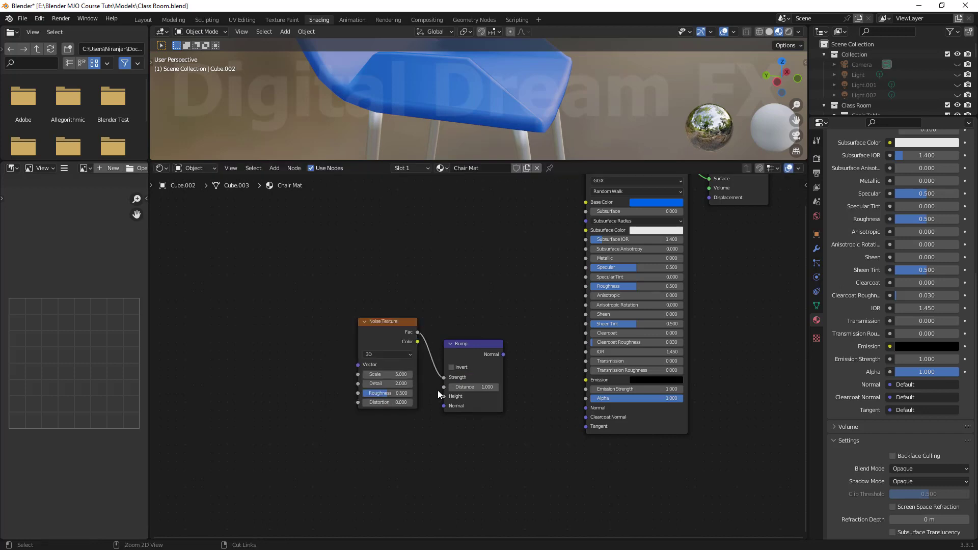
key(ctrl+z)
Connect the Noise Texture's Fac to the Bump's Height, and the Bump's Normal to the Principled BSDF's Normal.
drag(418, 332, 444, 396)
drag(504, 354, 522, 362)
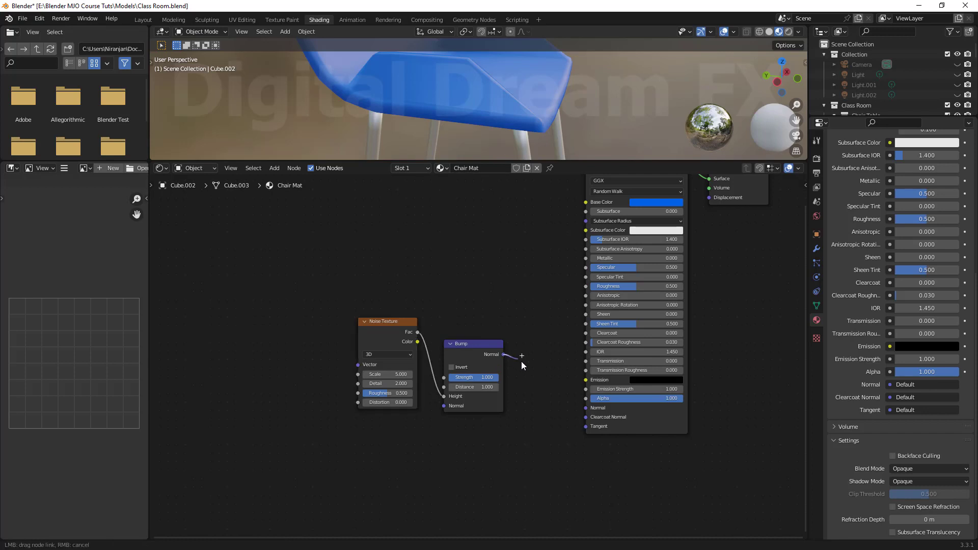
drag(565, 402, 592, 410)
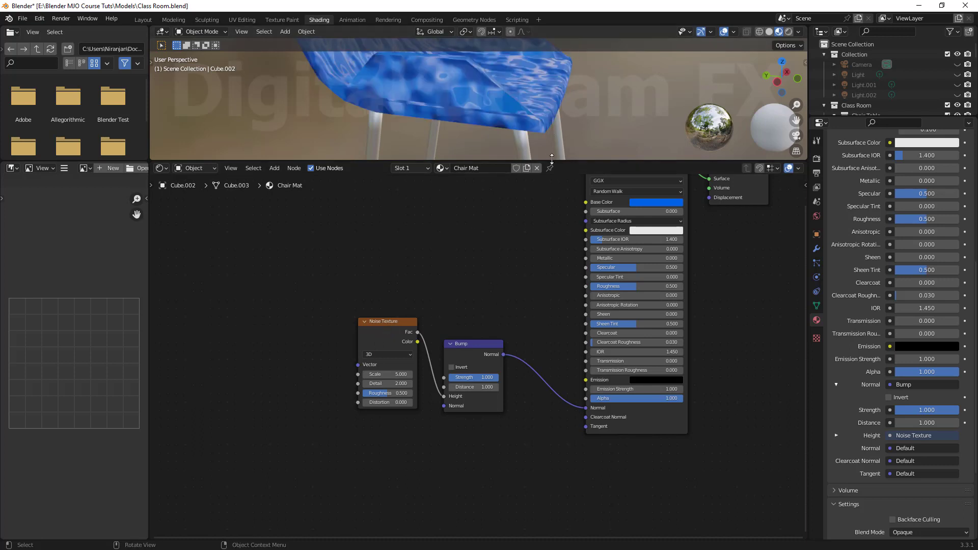
Enlarge the 3D viewport and frame the chair seat to examine its bumpy surface up close.
drag(552, 160, 553, 253)
scroll(565, 202, down, 3)
middle_drag(564, 200, 504, 184)
scroll(505, 179, up, 1)
shift+middle_drag(524, 153, 506, 205)
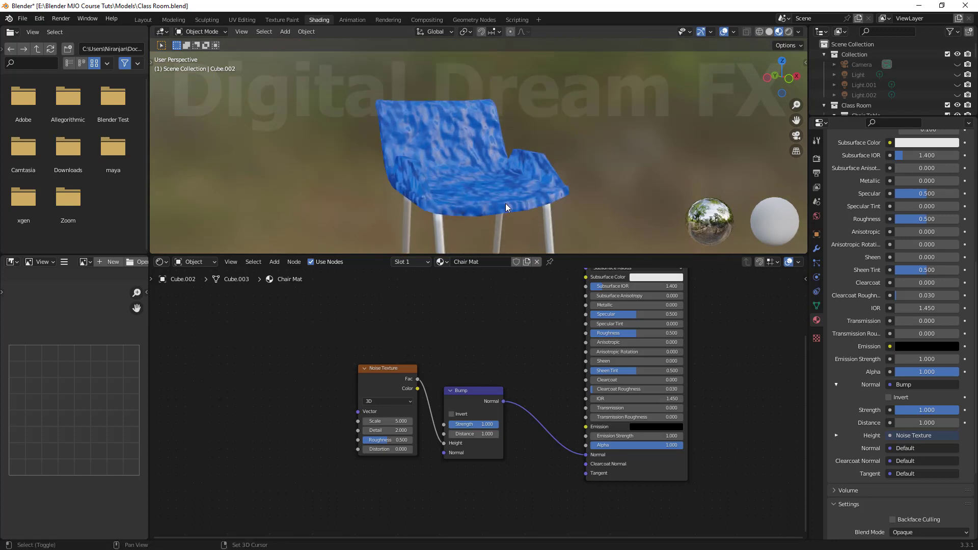
scroll(506, 206, up, 4)
Move the Noise Texture node farther from the Bump node and raise its Scale to 290.2.
drag(381, 370, 332, 398)
scroll(451, 414, up, 3)
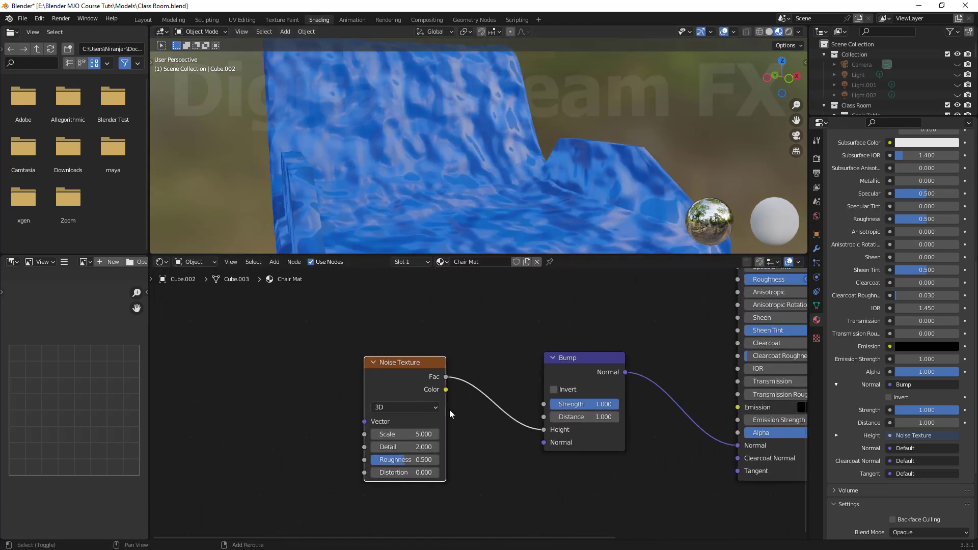
mouse_move(408, 434)
mouse_down()
mouse_move(566, 434)
mouse_move(394, 426)
mouse_up()
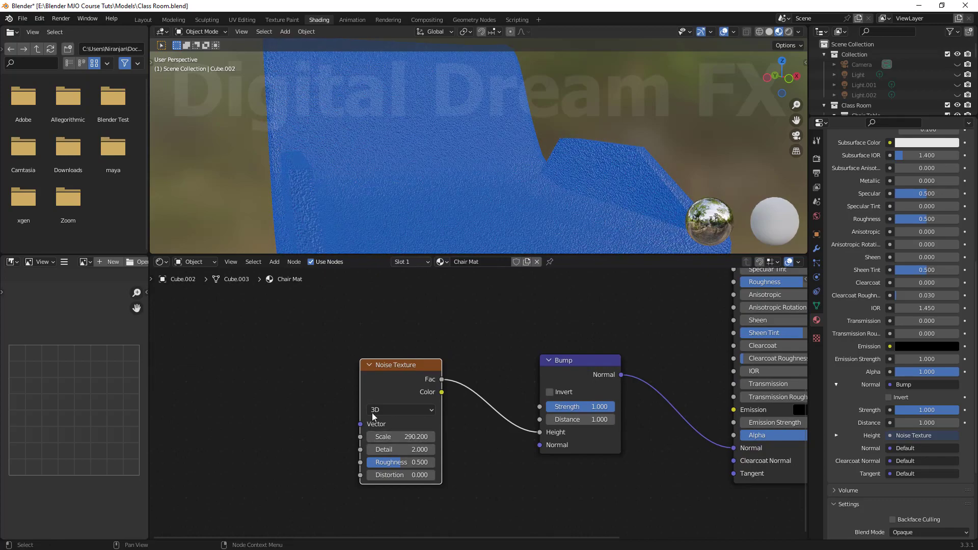
mouse_move(506, 230)
shift+middle_down()
mouse_move(534, 205)
mouse_move(513, 201)
mouse_move(512, 172)
mouse_move(496, 197)
mouse_move(497, 223)
shift+middle_up()
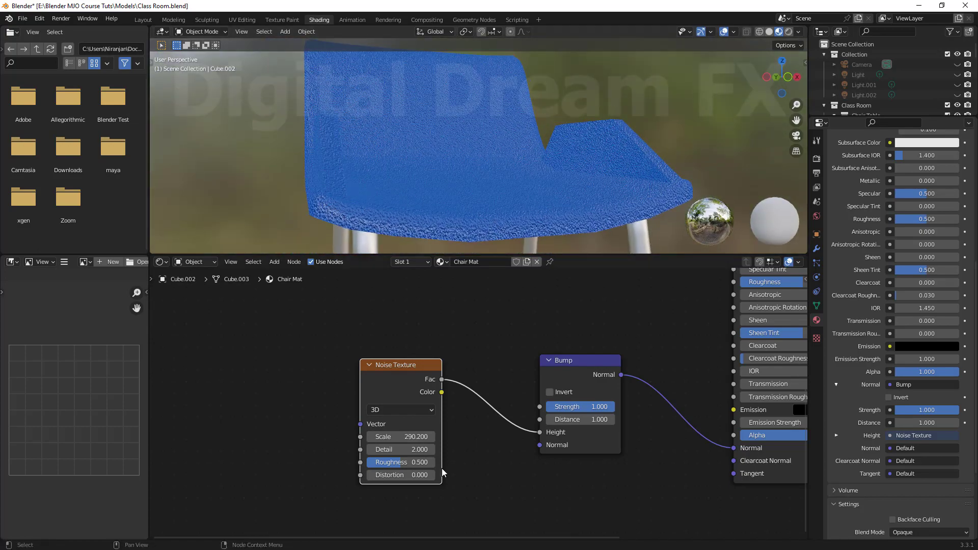
Try Scale values of 400 and 500 on the Noise Texture node.
click(407, 438)
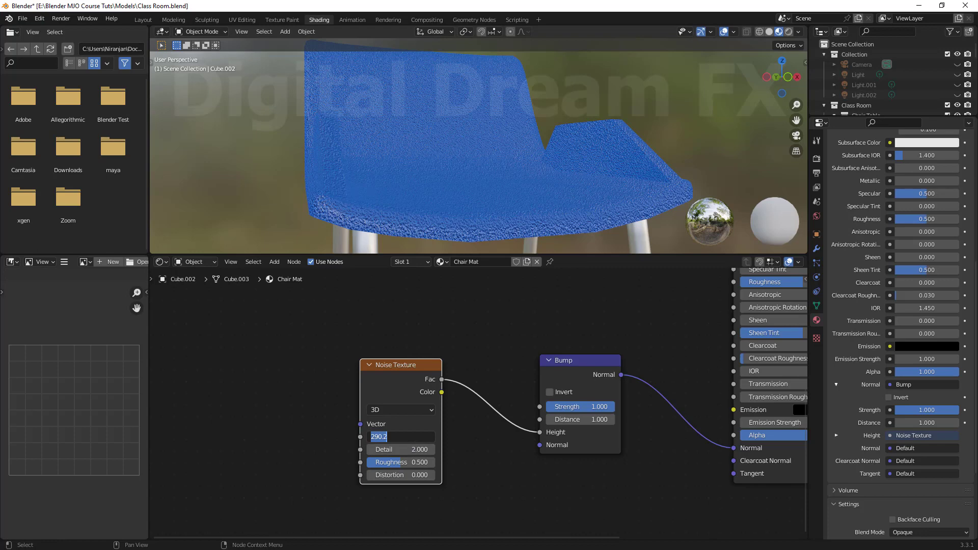
text(400)
key(Return)
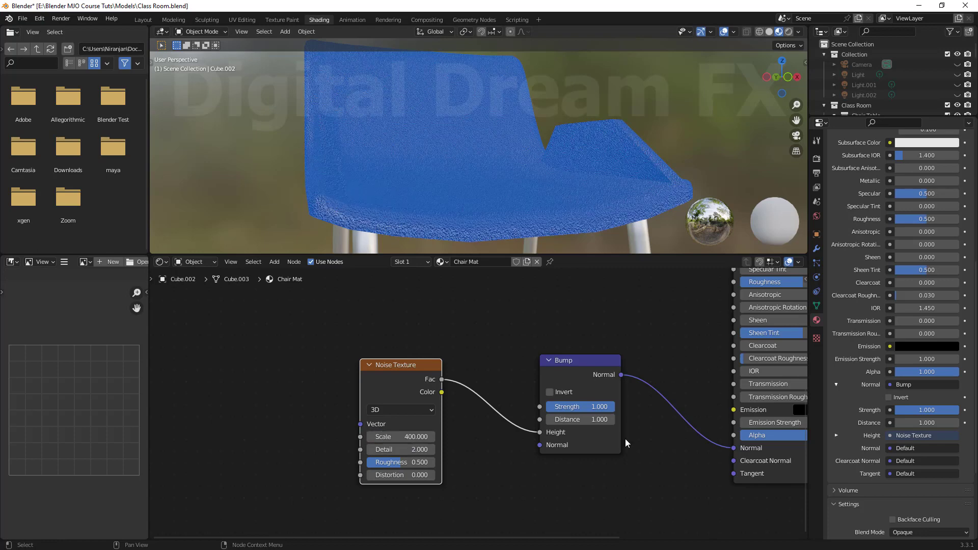
click(425, 441)
text(50)
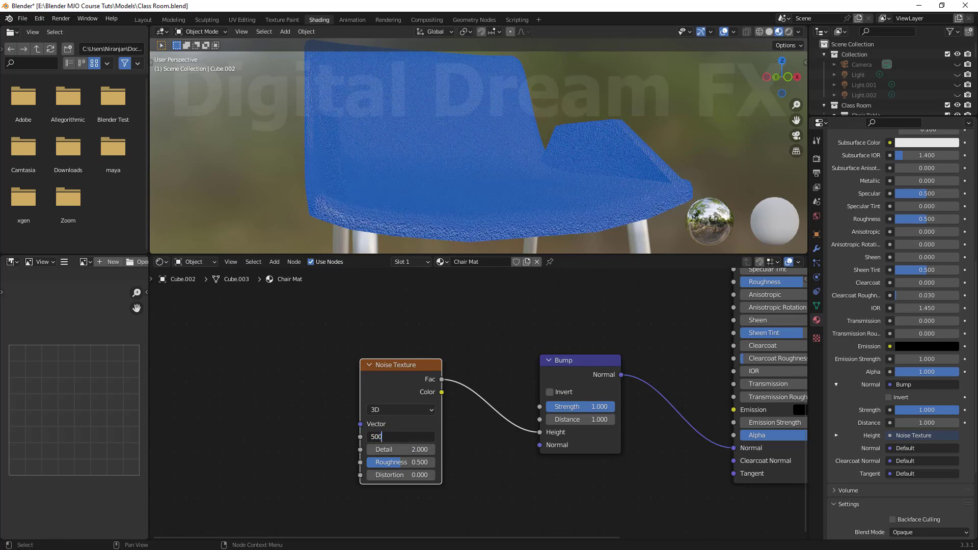
text(0)
key(Return)
Set the Noise Texture's Scale to 600 and its Roughness to 0.942.
click(403, 437)
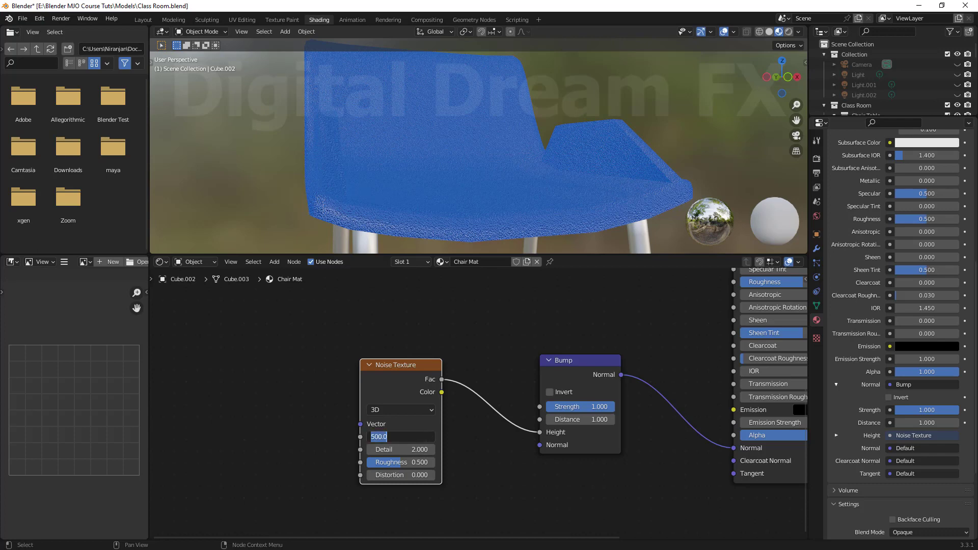
text(600)
key(Return)
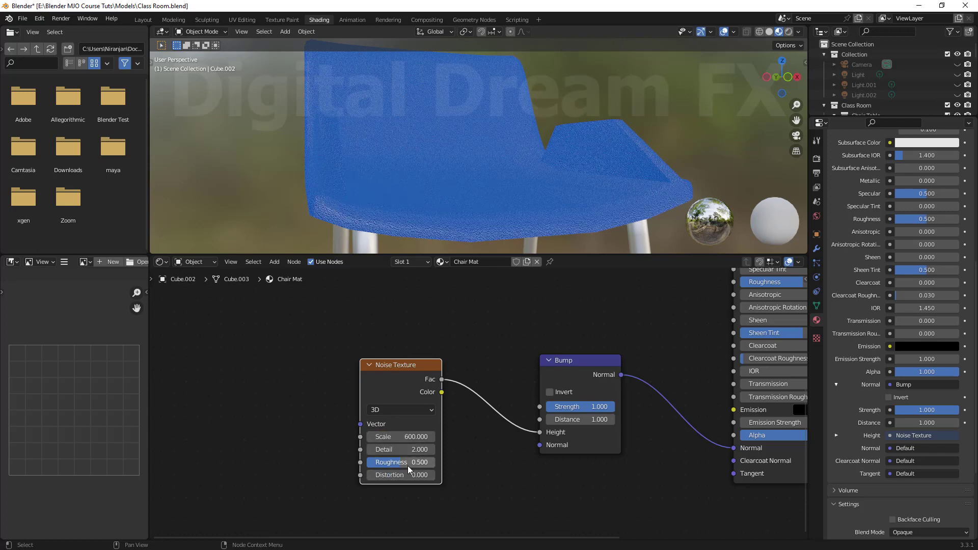
drag(404, 467, 431, 466)
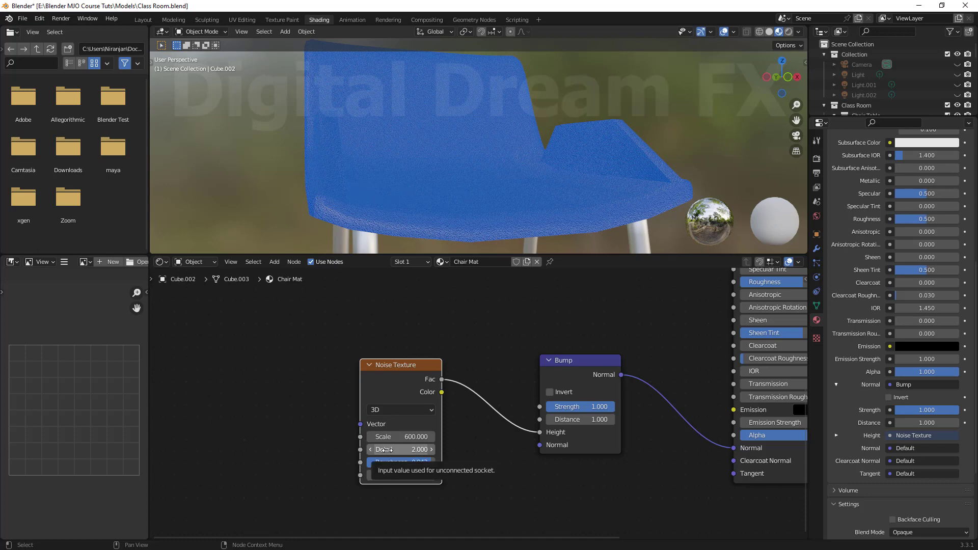
Set the Bump node's Strength to 0.1 and inspect the seat surface up close.
click(581, 407)
text(0.1)
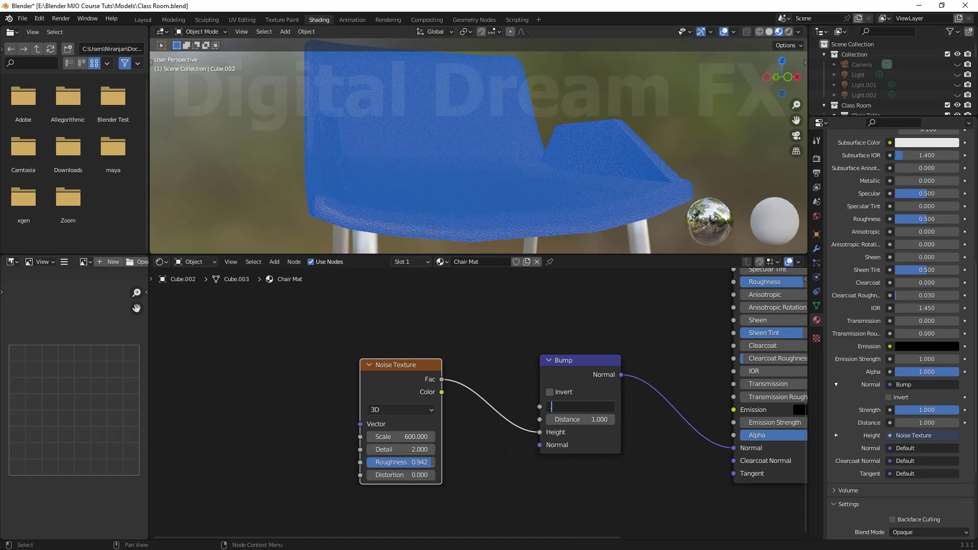
key(Return)
scroll(543, 157, up, 6)
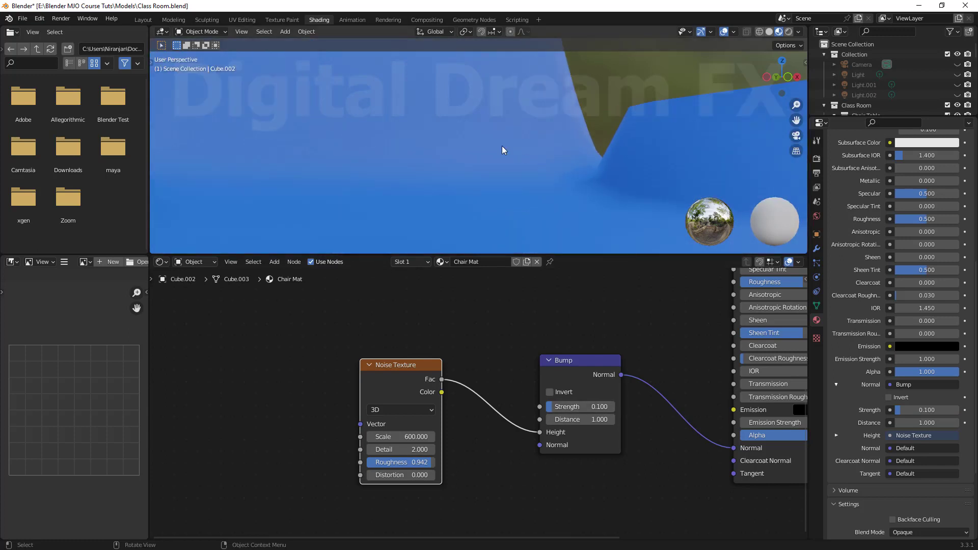
scroll(606, 160, down, 4)
middle_drag(402, 159, 531, 172)
scroll(522, 141, up, 3)
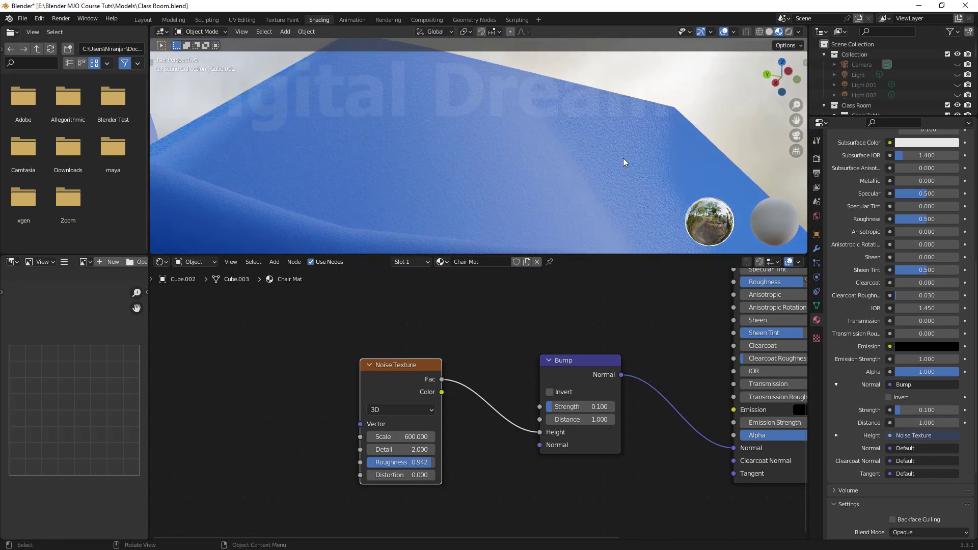
Set the Bump node's Strength to 0.2 and check the seat and backrest.
click(586, 408)
text(0.2)
key(Return)
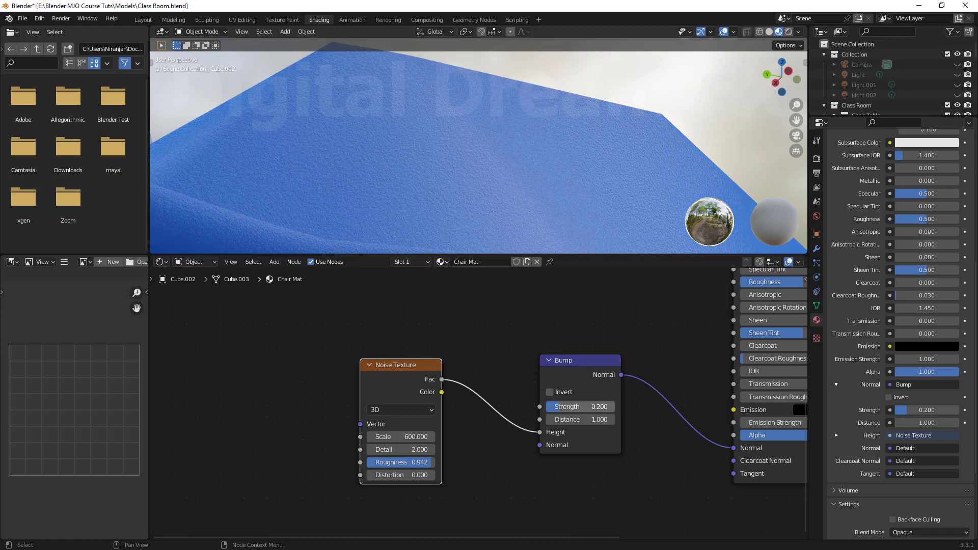
scroll(493, 127, down, 7)
middle_drag(505, 146, 362, 224)
scroll(536, 340, down, 1)
Connect the Noise Texture's Fac to the Principled BSDF's Roughness and move the Bump and Noise Texture nodes farther apart.
middle_drag(537, 341, 466, 360)
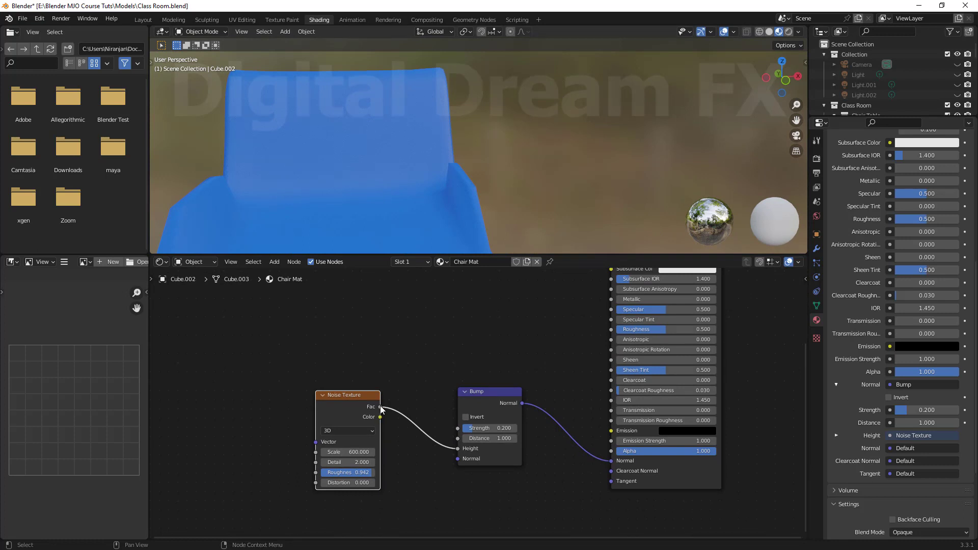
drag(380, 406, 611, 330)
drag(504, 395, 532, 455)
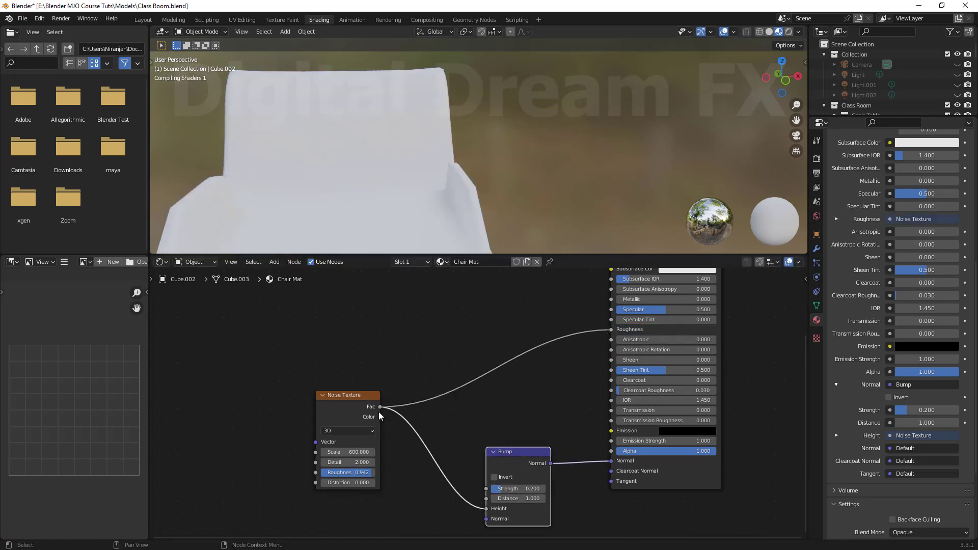
drag(355, 391, 387, 203)
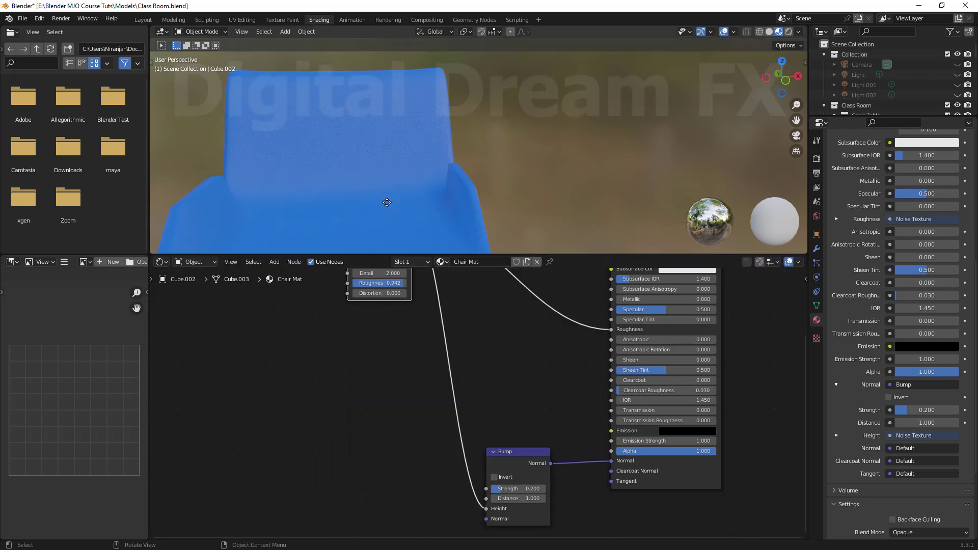
Examine the chair's surface grain and roughness from several angles, both up close and from farther away.
middle_drag(345, 202, 479, 176)
scroll(453, 201, down, 3)
scroll(474, 201, up, 3)
scroll(484, 176, down, 3)
scroll(495, 169, up, 5)
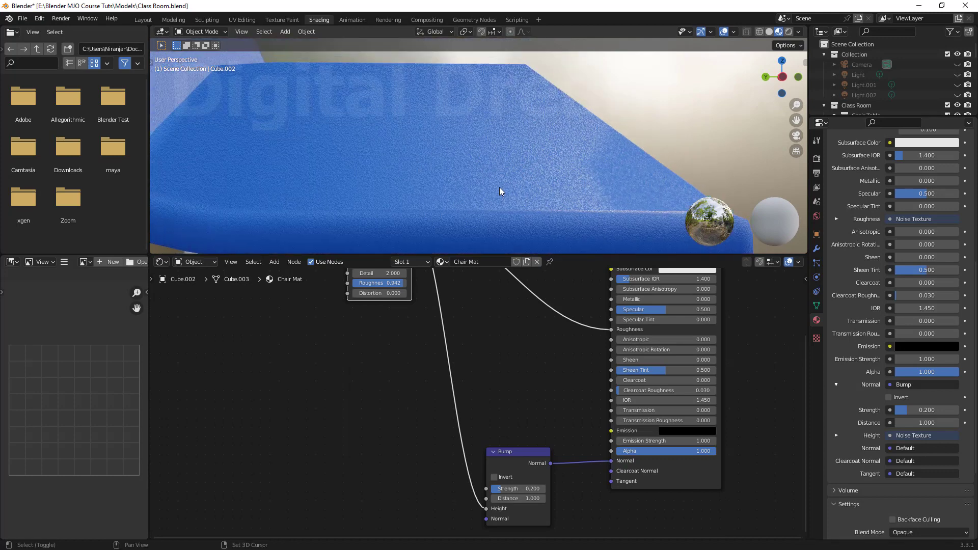
scroll(525, 149, down, 4)
shift+middle_drag(526, 148, 440, 192)
scroll(524, 184, up, 4)
scroll(440, 193, down, 5)
middle_drag(551, 206, 533, 217)
click(443, 203)
right_click(464, 110)
click(463, 109)
click(553, 166)
scroll(545, 168, down, 2)
scroll(537, 189, down, 2)
middle_drag(533, 217, 530, 204)
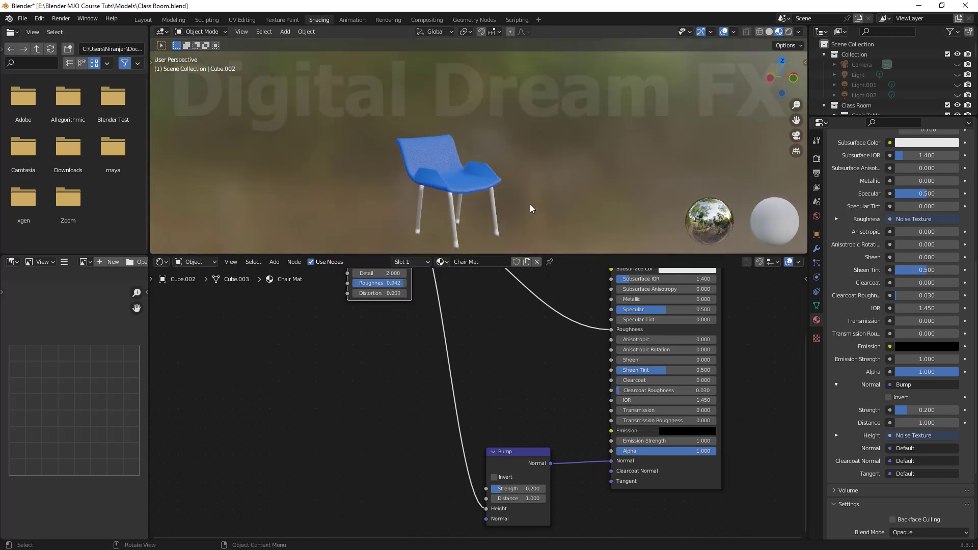
scroll(534, 415, down, 2)
Try red as Chair Mat's Base Color, then darken it to near-black with saturation 1 and value 0.001.
drag(447, 340, 447, 492)
shift+middle_drag(583, 403, 541, 341)
scroll(543, 322, down, 1)
shift+middle_drag(708, 311, 525, 397)
scroll(644, 350, up, 2)
scroll(640, 360, up, 1)
click(523, 387)
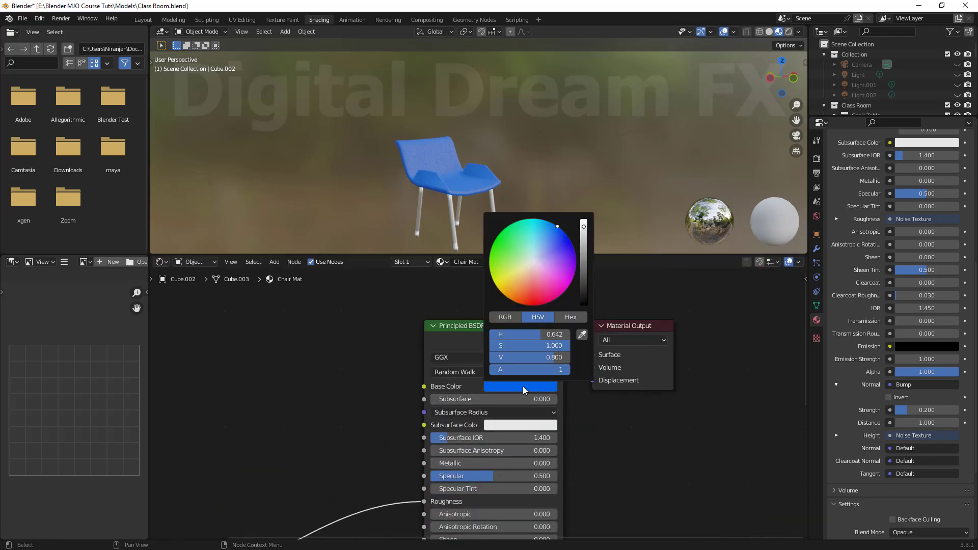
mouse_move(549, 228)
mouse_down()
mouse_move(498, 247)
mouse_move(532, 305)
mouse_up()
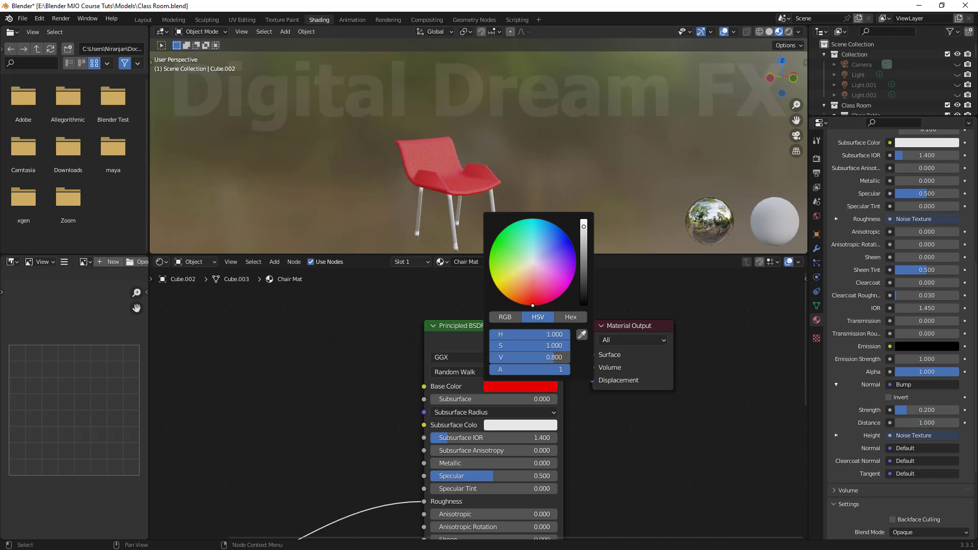
drag(586, 261, 584, 304)
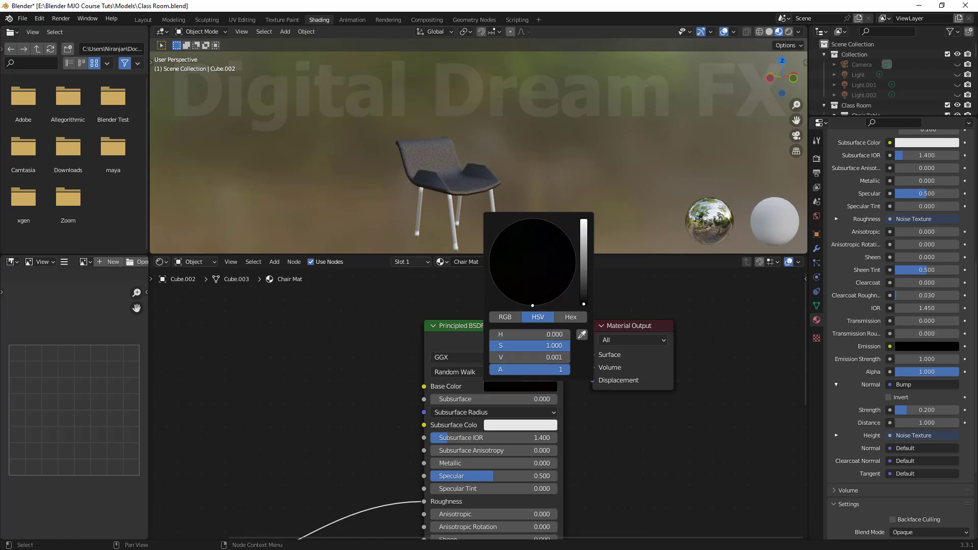
Inspect the dark seat up close, enlarge the 3D viewport over the node editor, and switch the chair to rendered shading.
scroll(518, 171, up, 8)
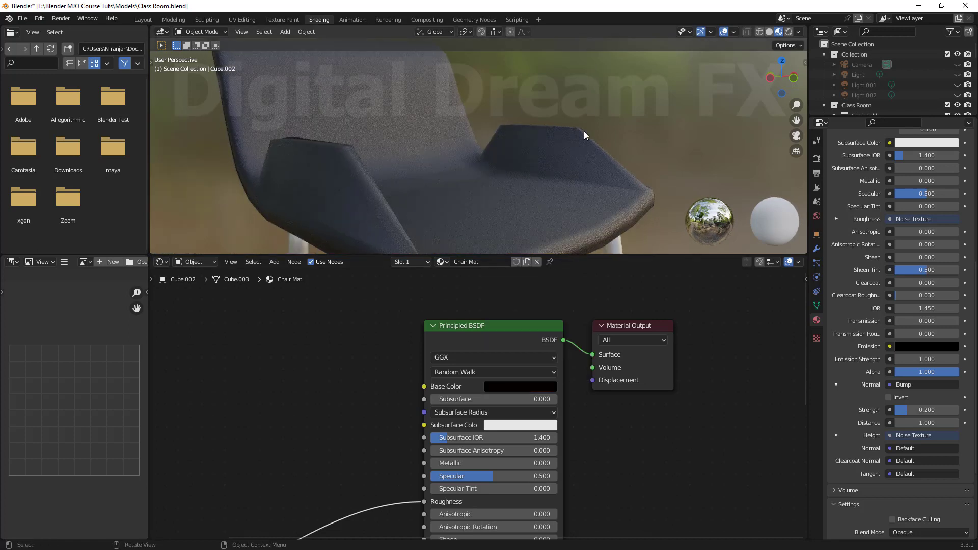
drag(516, 253, 525, 504)
scroll(553, 413, down, 8)
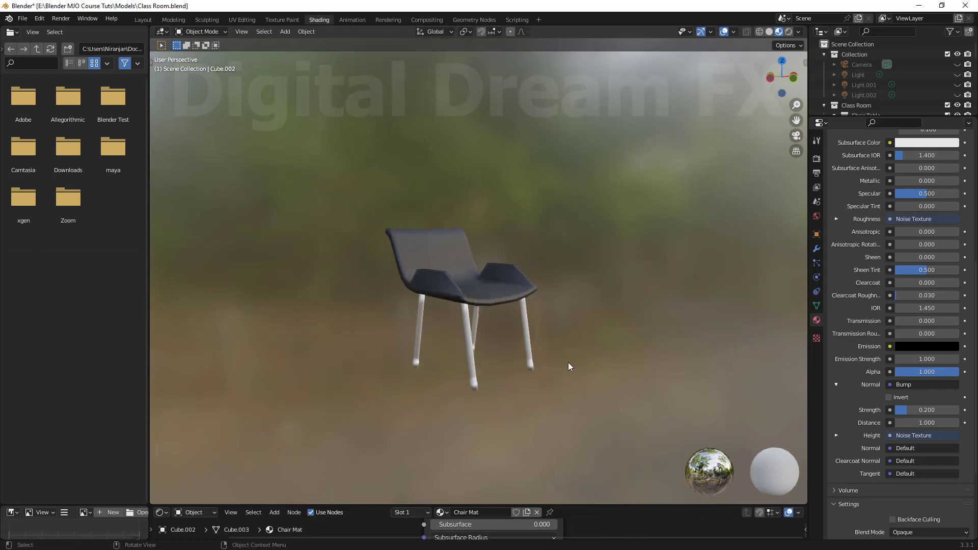
shift+middle_drag(568, 362, 627, 286)
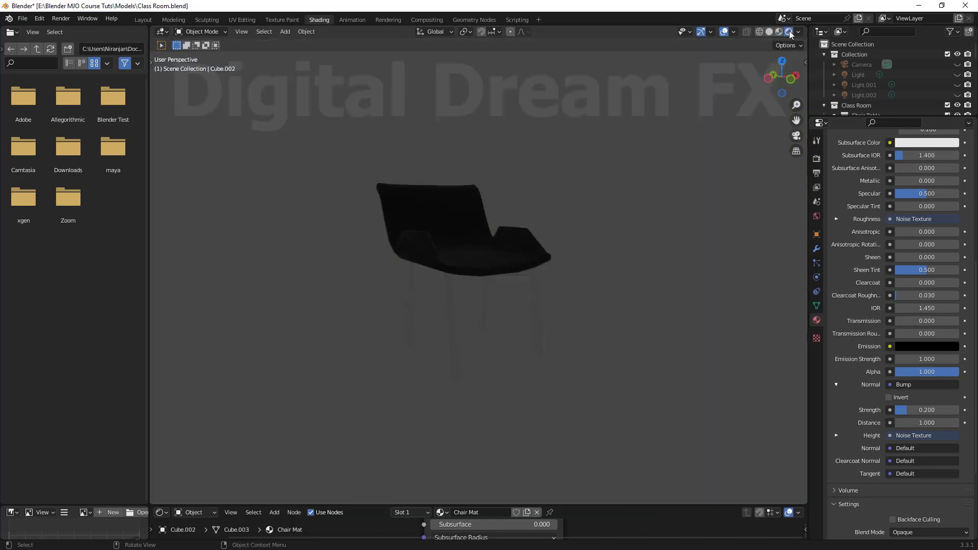
click(789, 31)
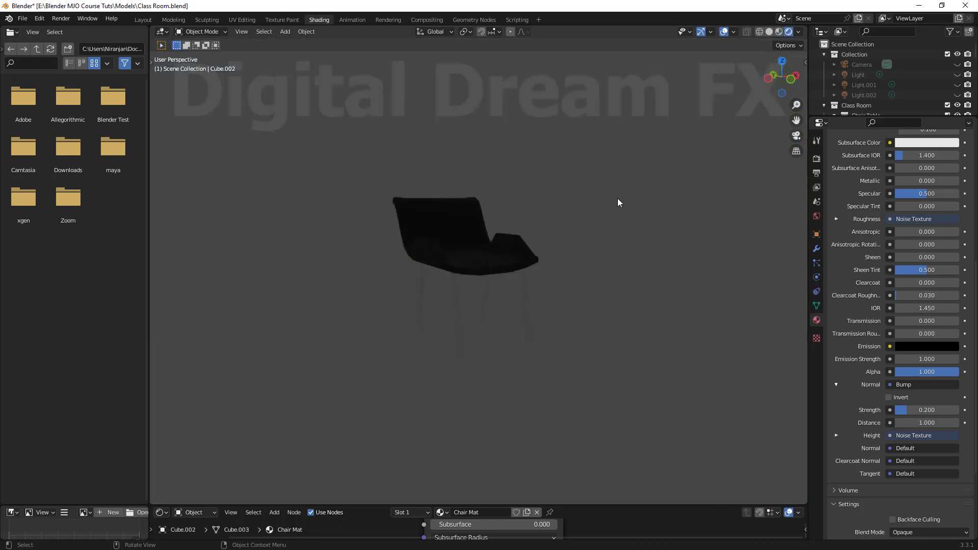
Exit the chair's isolated local view to bring back the whole classroom, and select only the floor.
scroll(583, 230, down, 3)
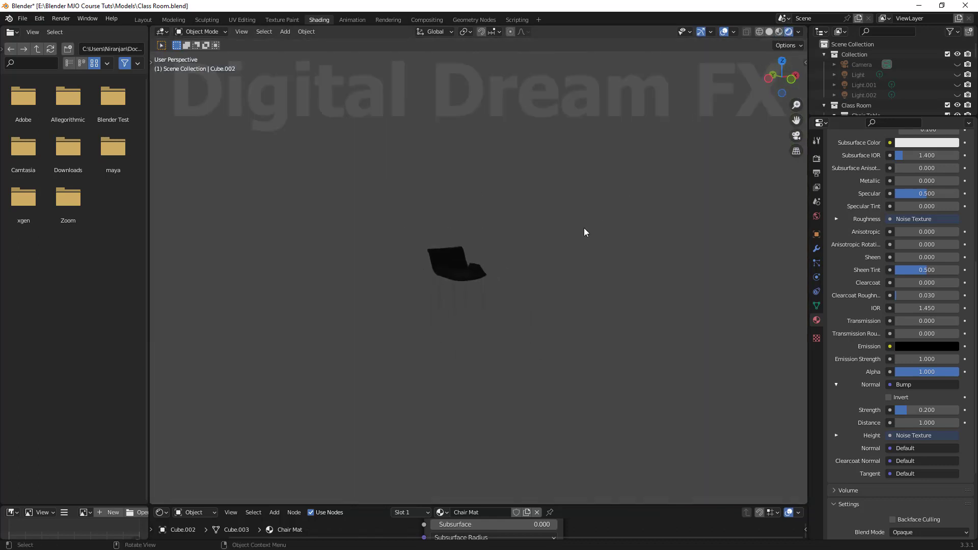
click(472, 261)
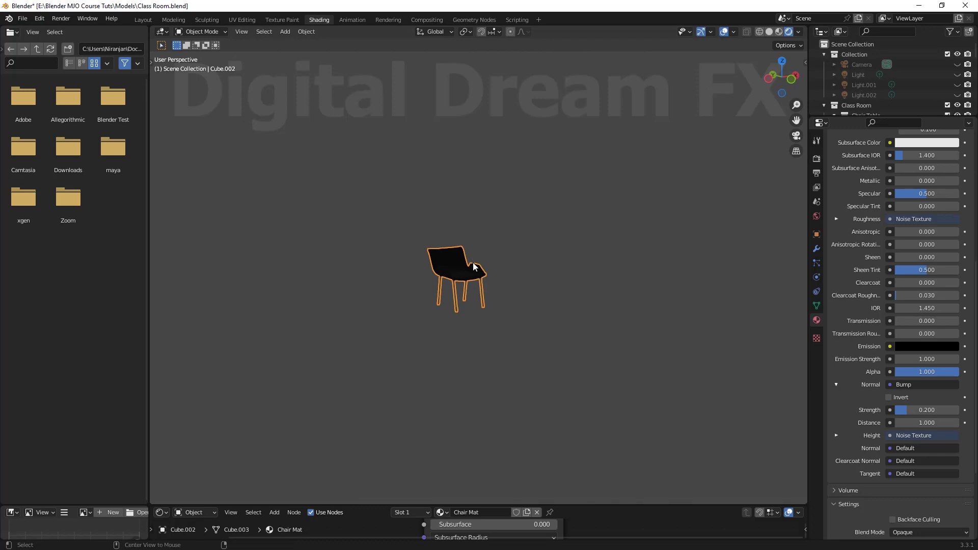
key(KP_Divide)
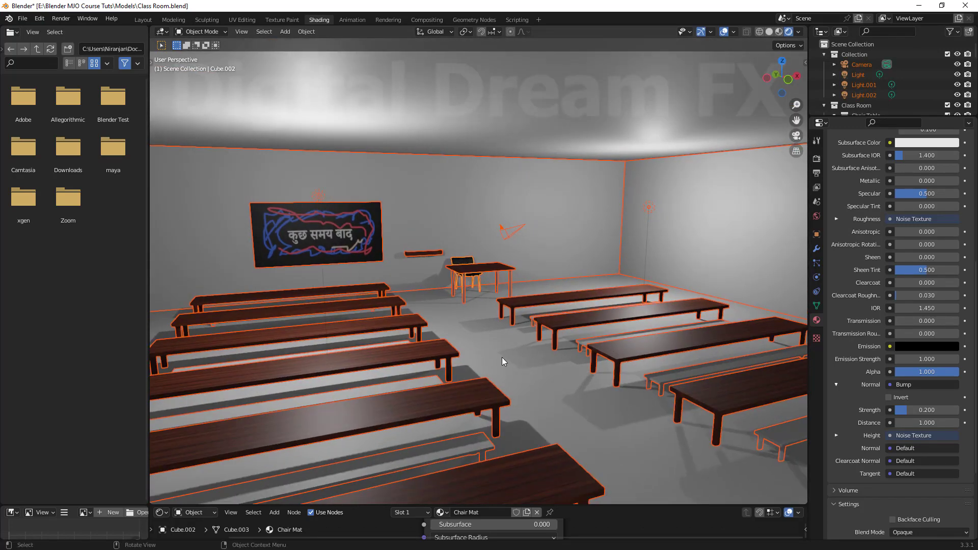
click(511, 354)
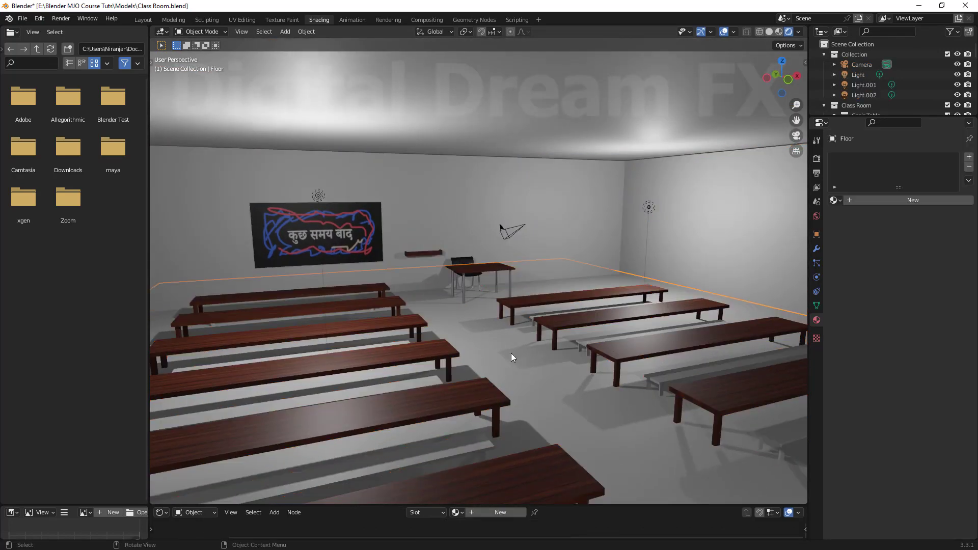
Examine the rendered classroom's ceiling, side wall, benches and blackboard, selecting the ceiling and one side wall.
middle_drag(512, 353, 587, 354)
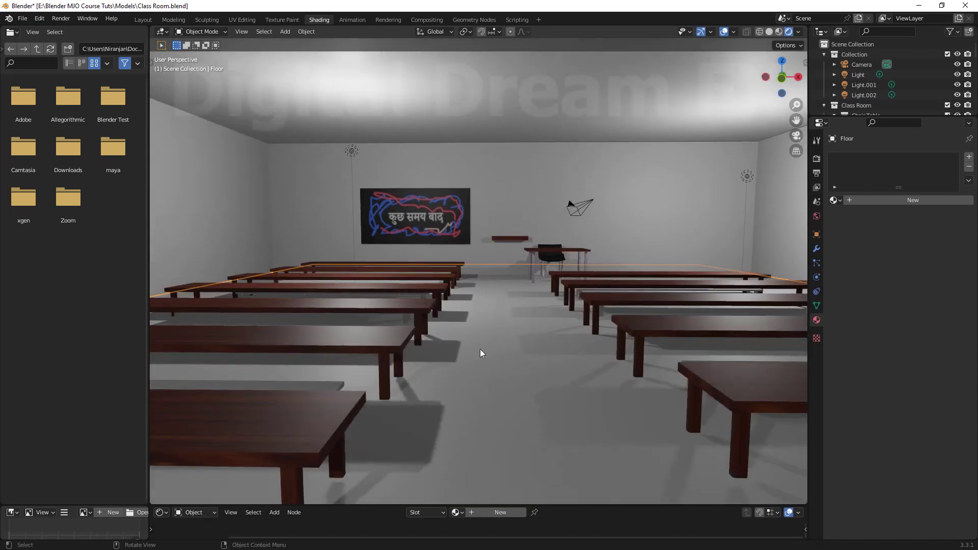
click(513, 105)
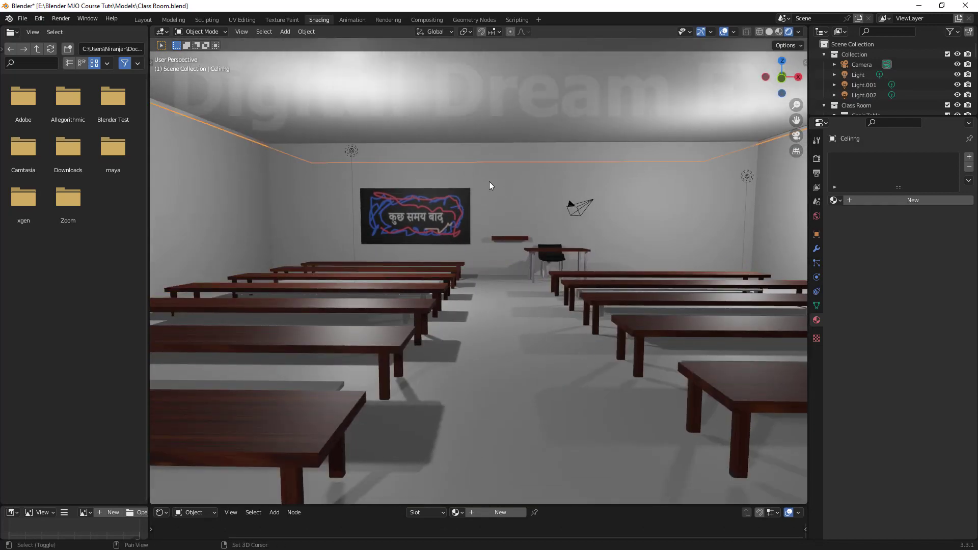
middle_drag(512, 105, 363, 195)
click(294, 179)
scroll(391, 247, down, 6)
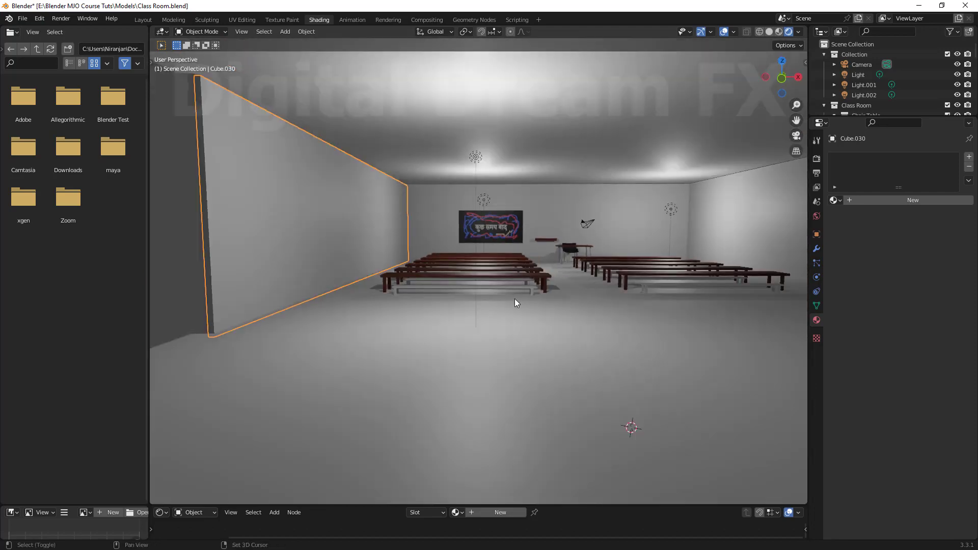
shift+middle_drag(515, 298, 575, 324)
shift+middle_drag(602, 250, 418, 277)
middle_drag(528, 278, 540, 277)
scroll(557, 264, up, 8)
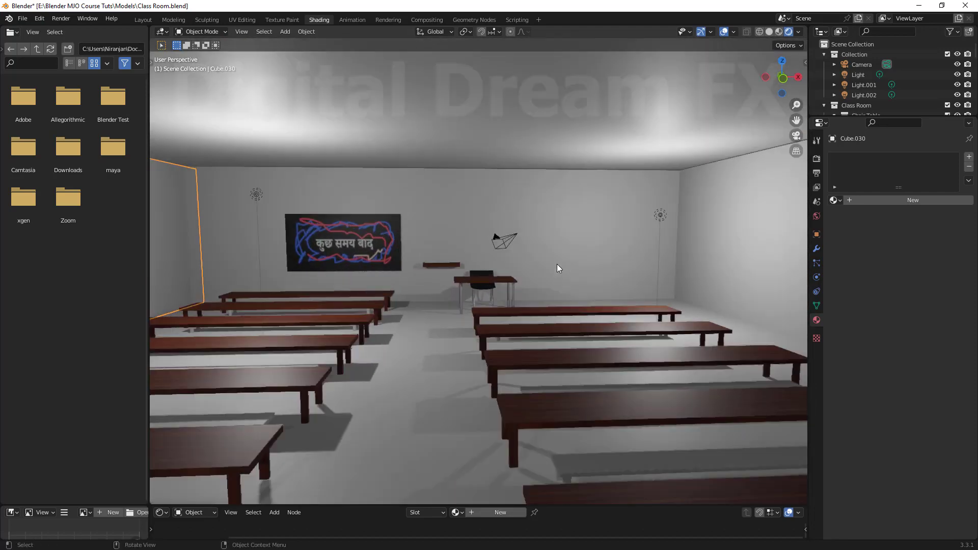
Apply Shade Smooth to each of the four metallic legs of the teacher's table.
scroll(477, 262, up, 3)
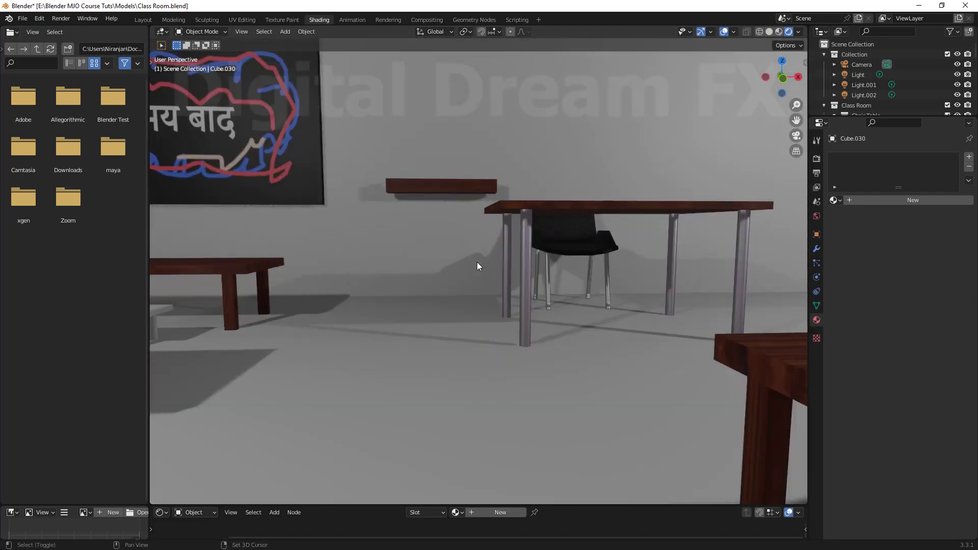
middle_drag(477, 262, 395, 282)
middle_drag(560, 286, 552, 306)
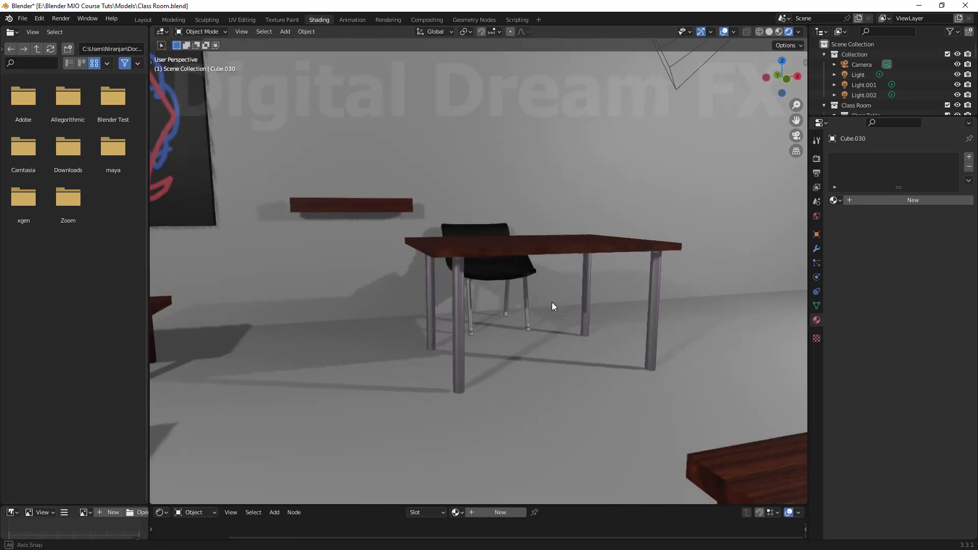
click(588, 287)
right_click(588, 286)
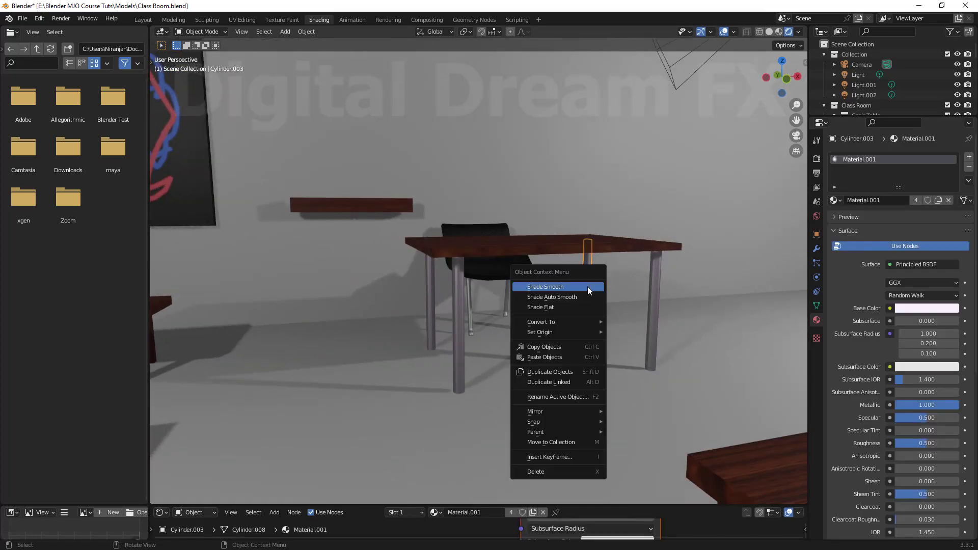
click(588, 286)
click(653, 296)
right_click(652, 297)
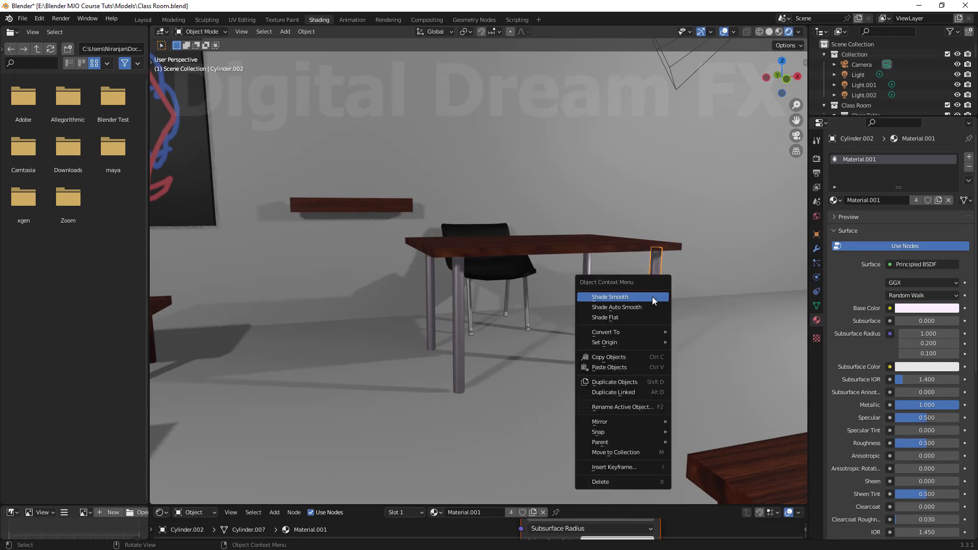
click(652, 297)
click(461, 335)
right_click(460, 335)
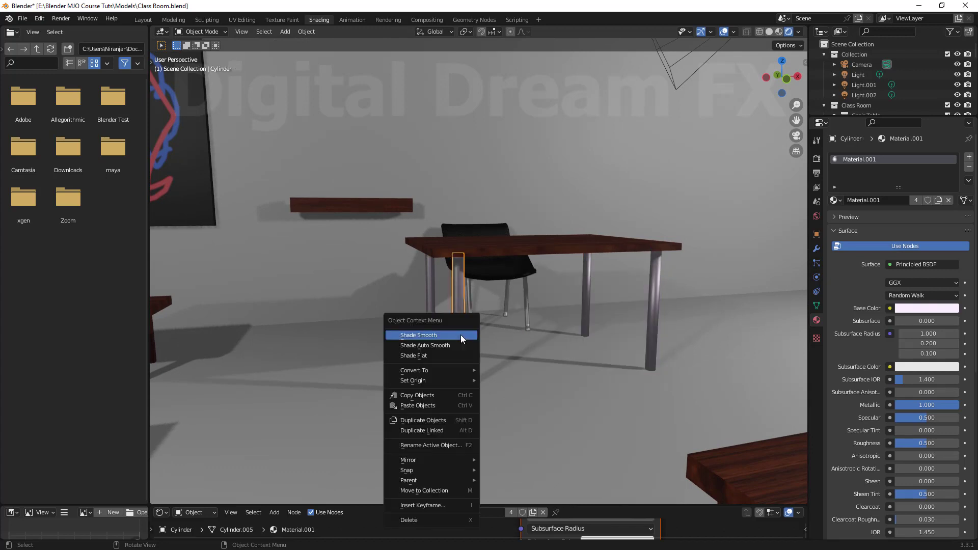
click(461, 335)
click(430, 288)
right_click(431, 289)
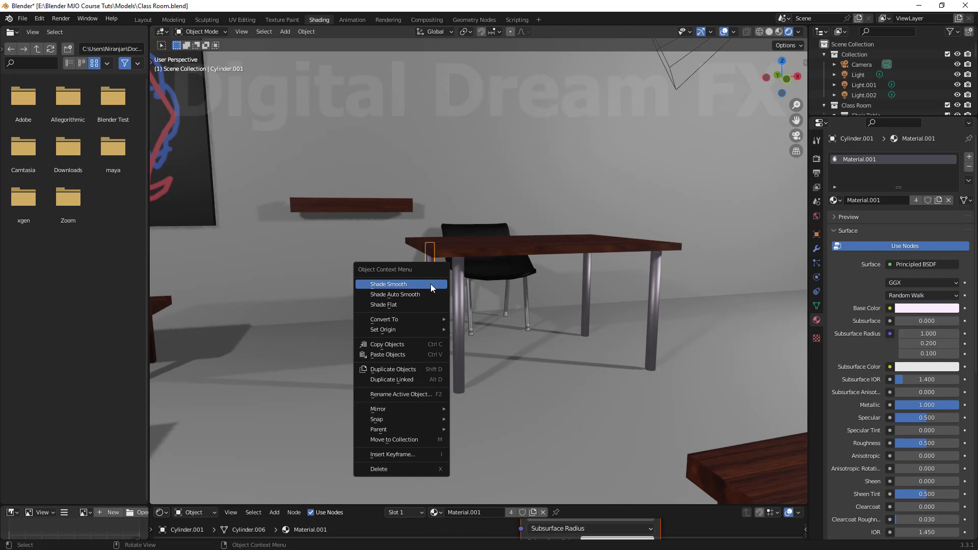
click(388, 284)
Check the table and chair, and the whole rendered classroom from the back of the room, with the floor selected.
scroll(479, 326, down, 4)
click(492, 335)
scroll(504, 334, up, 3)
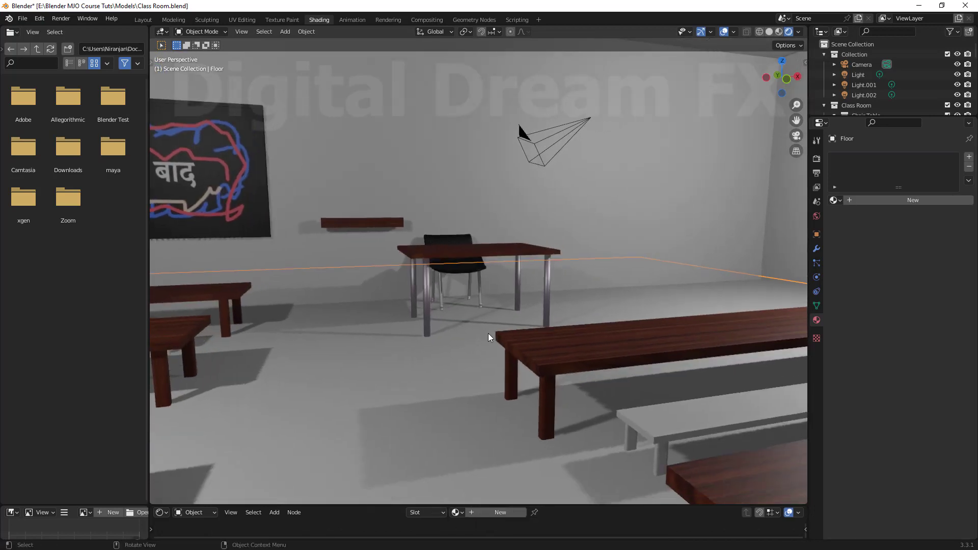
mouse_move(488, 333)
middle_down()
mouse_move(510, 323)
mouse_move(493, 348)
middle_up()
shift+middle_drag(367, 308, 545, 322)
scroll(572, 286, down, 5)
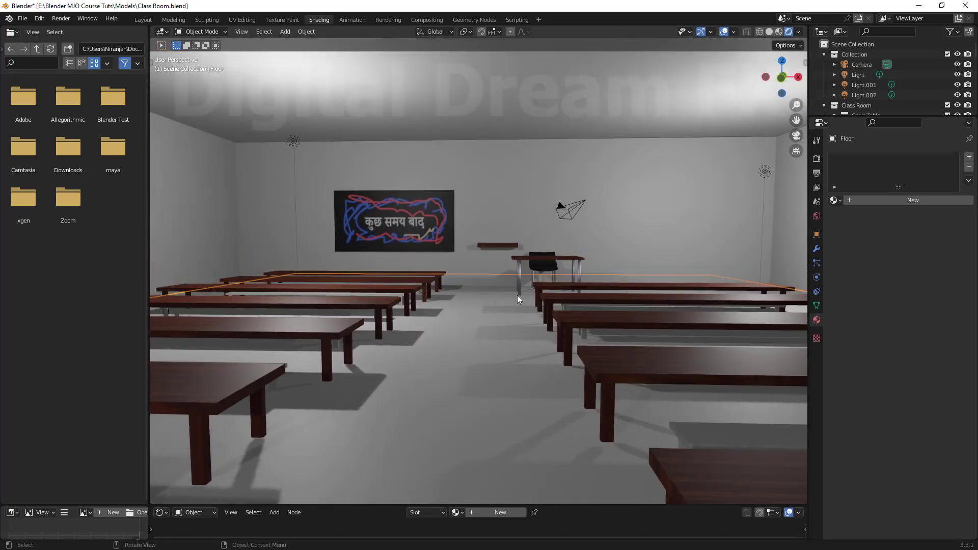
middle_drag(489, 321, 552, 329)
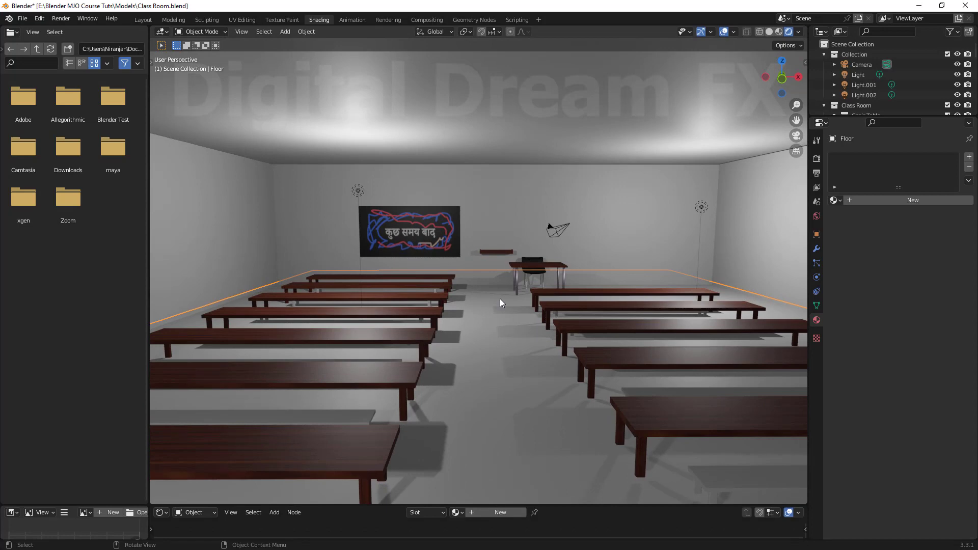